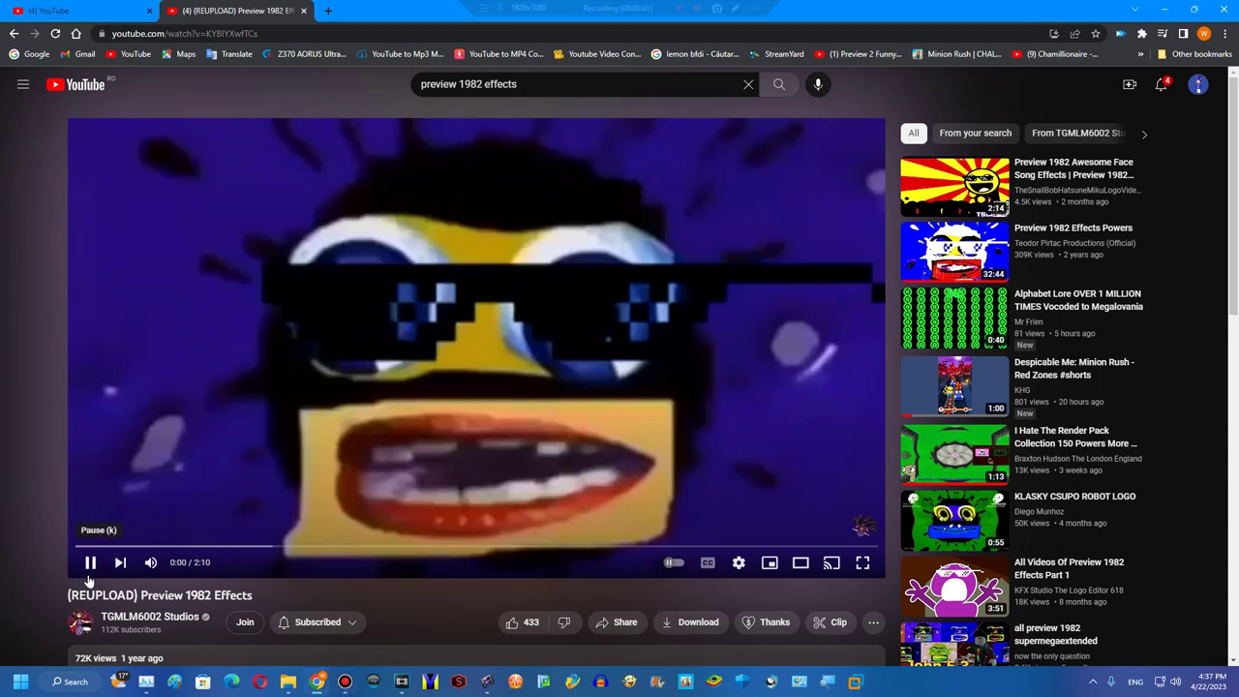
Pause the Preview 1982 Effects video and hide the screen recorder window.
{"action": "left_click", "coordinate": [88, 575]}
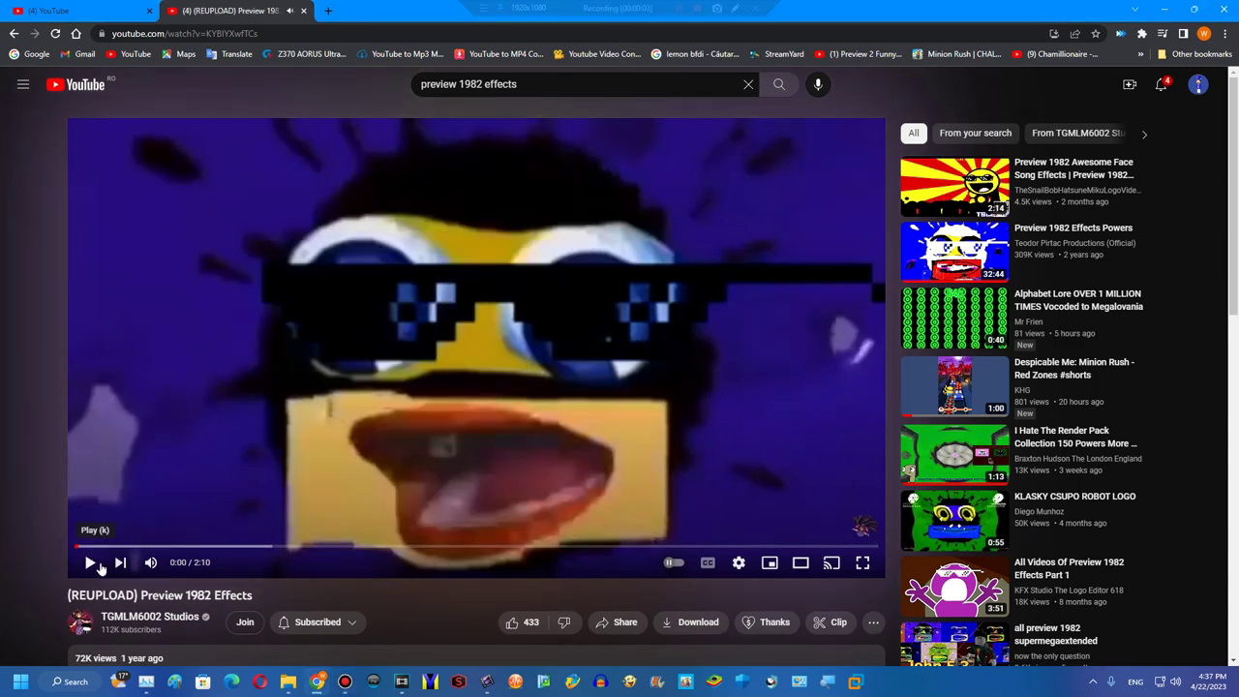
{"action": "left_click", "coordinate": [345, 681]}
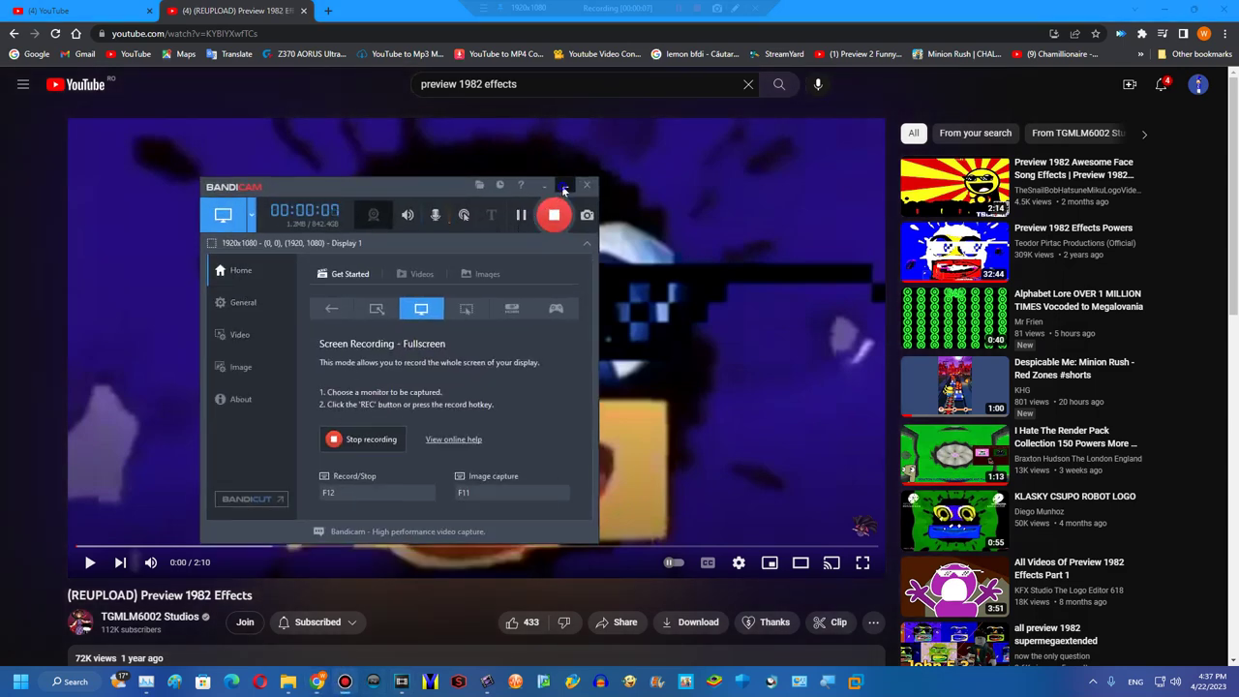
{"action": "left_click", "coordinate": [564, 186]}
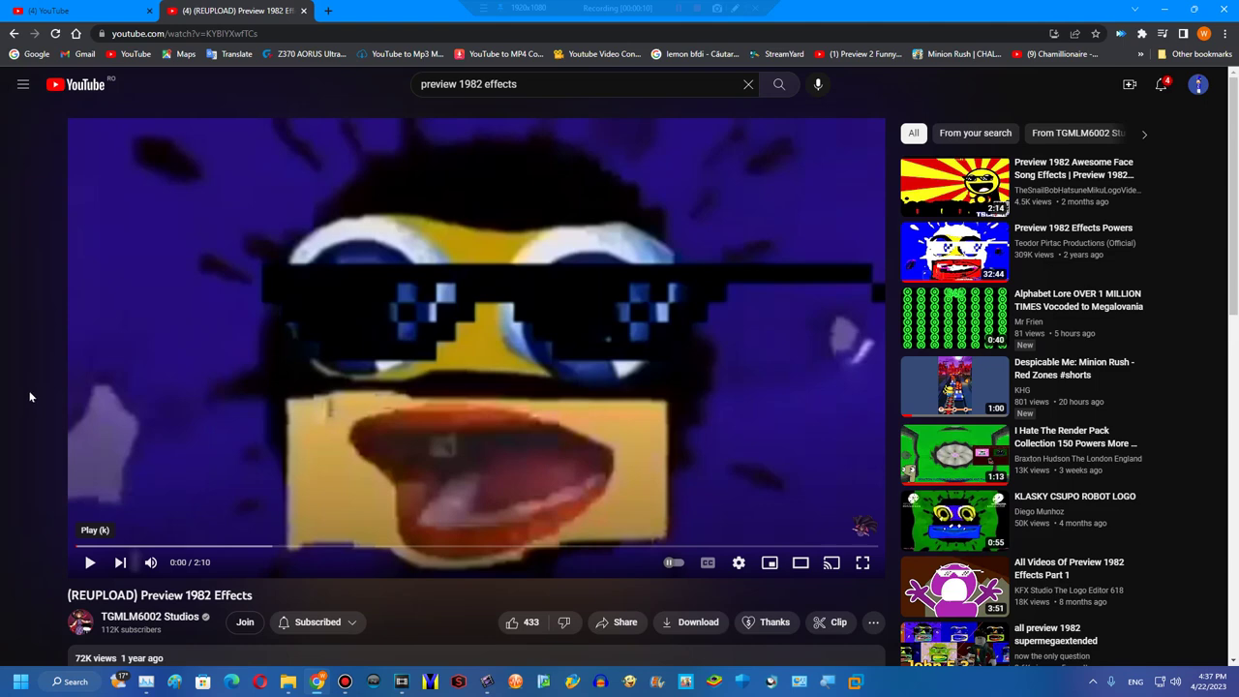
Expand the full video description and glance at the AVS render progress.
{"action": "scroll", "coordinate": [144, 242], "scroll_direction": "down", "scroll_amount": 8}
{"action": "mouse_move", "coordinate": [145, 442]}
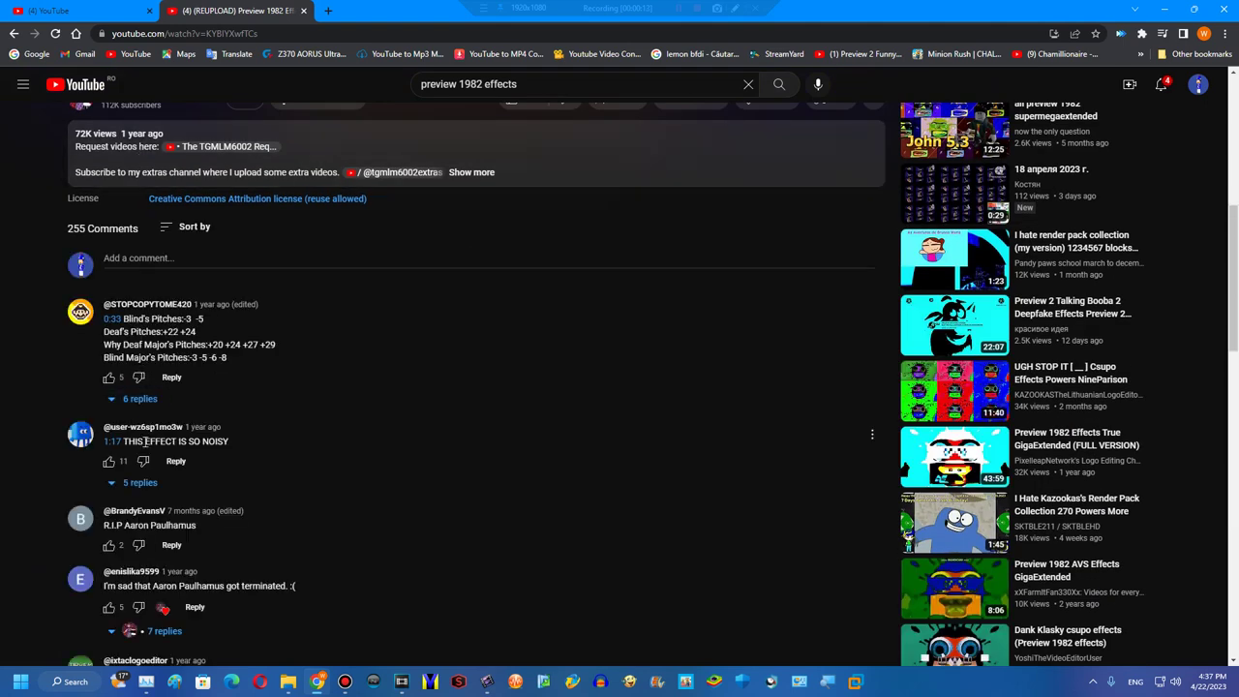
{"action": "left_click", "coordinate": [118, 186]}
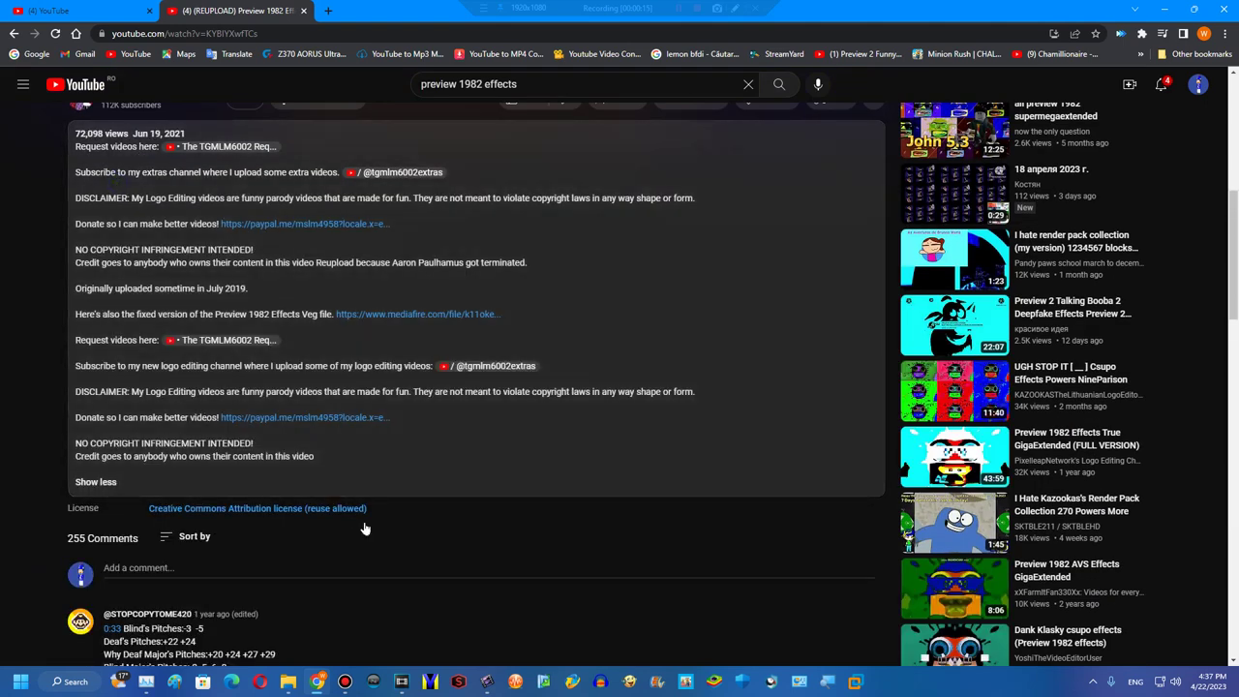
{"action": "left_click", "coordinate": [487, 681]}
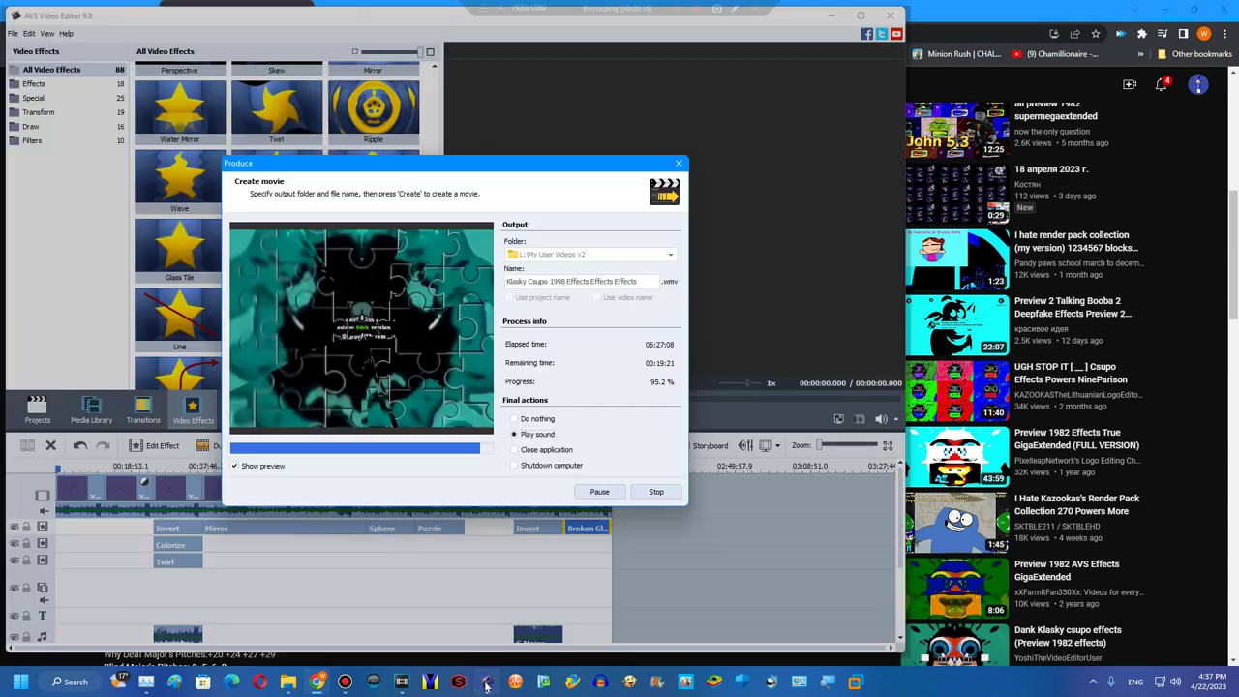
{"action": "left_click", "coordinate": [978, 21]}
Read the effects-list comment's full replies, then return to the page top.
{"action": "scroll", "coordinate": [183, 348], "scroll_direction": "down", "scroll_amount": 10}
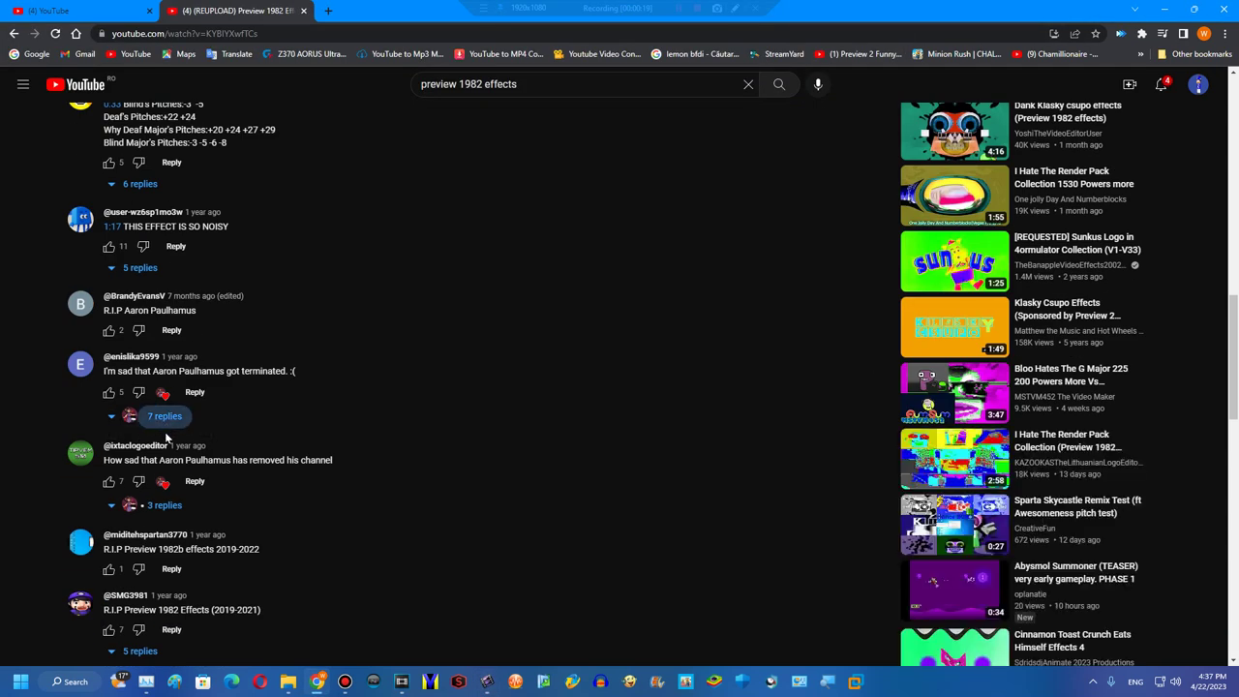
{"action": "scroll", "coordinate": [166, 441], "scroll_direction": "down", "scroll_amount": 5}
{"action": "left_click", "coordinate": [155, 502]}
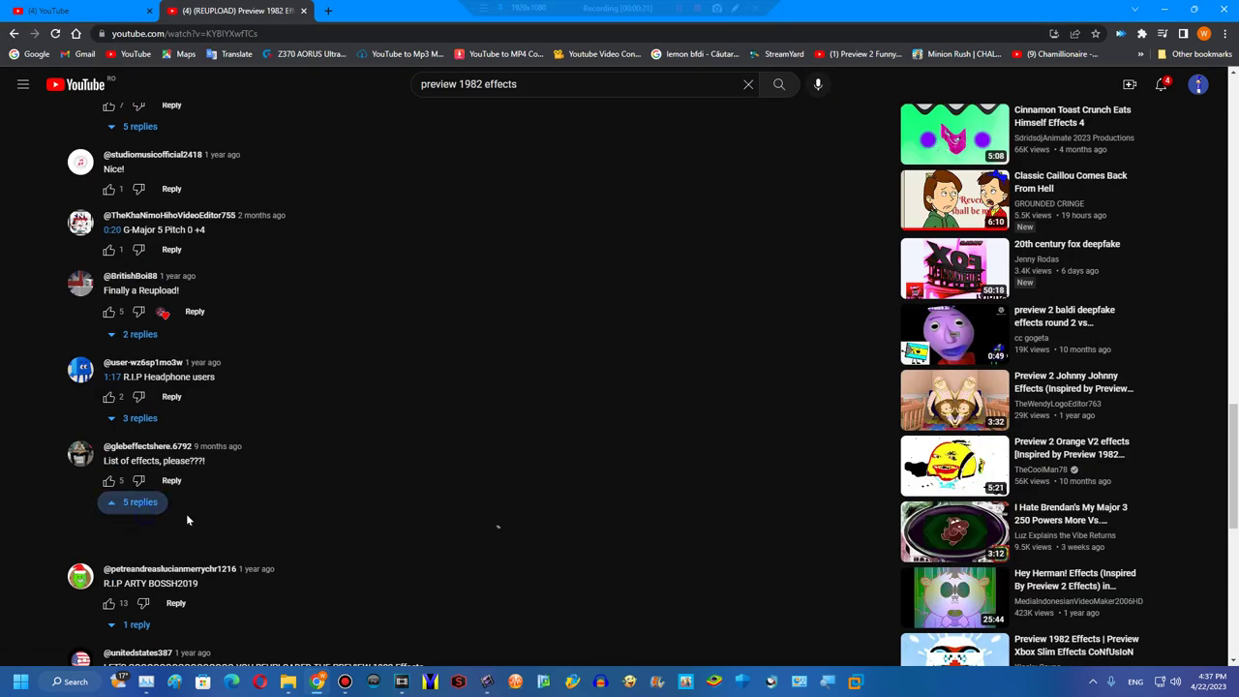
{"action": "left_click", "coordinate": [158, 587]}
{"action": "scroll", "coordinate": [153, 576], "scroll_direction": "down", "scroll_amount": 5}
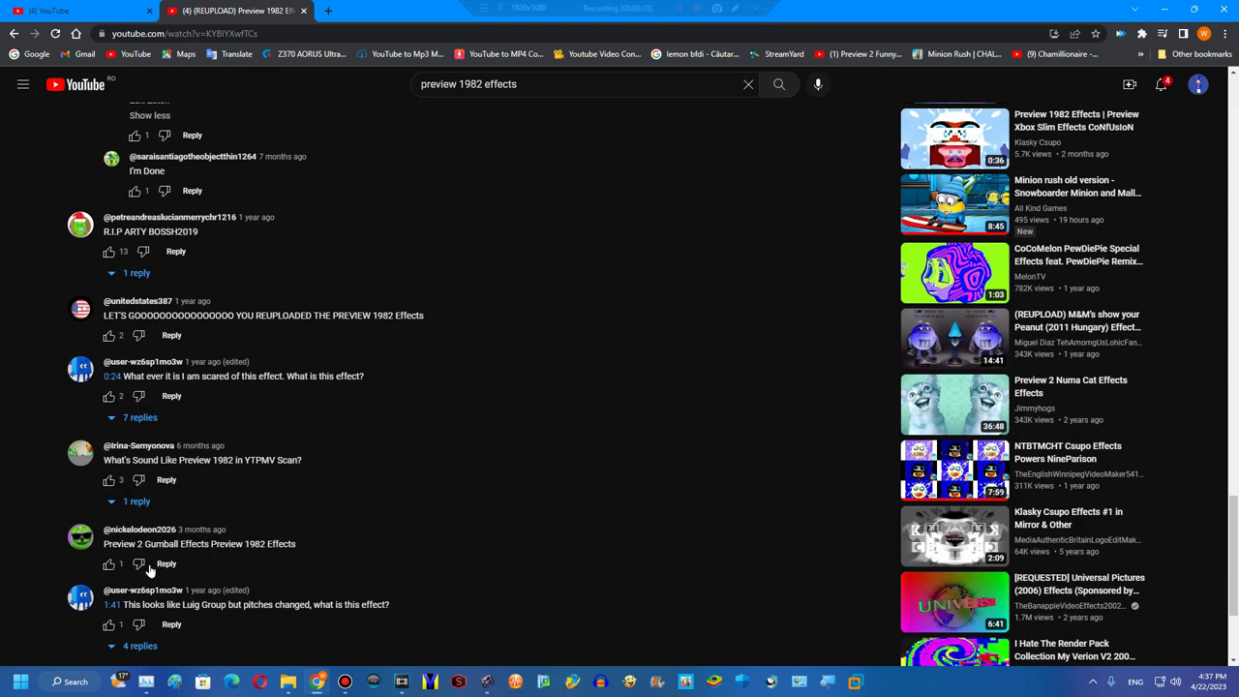
{"action": "scroll", "coordinate": [159, 542], "scroll_direction": "down", "scroll_amount": 3}
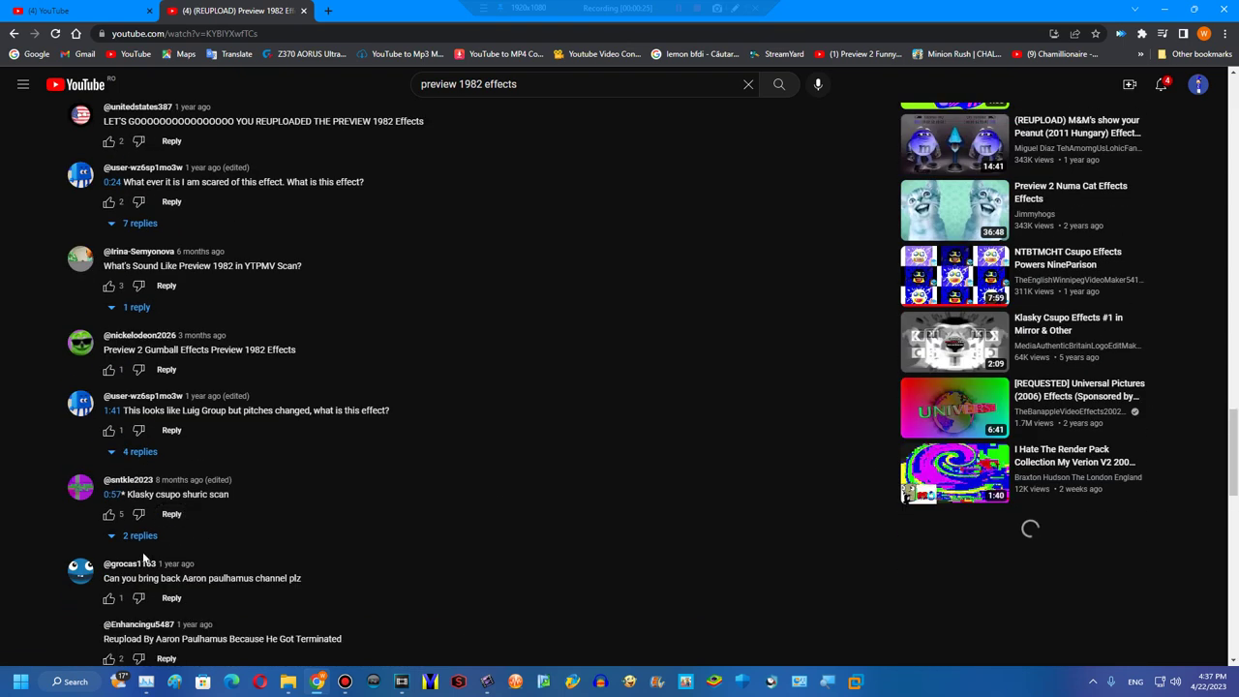
{"action": "scroll", "coordinate": [142, 549], "scroll_direction": "down", "scroll_amount": 5}
{"action": "scroll", "coordinate": [141, 549], "scroll_direction": "up", "scroll_amount": 5}
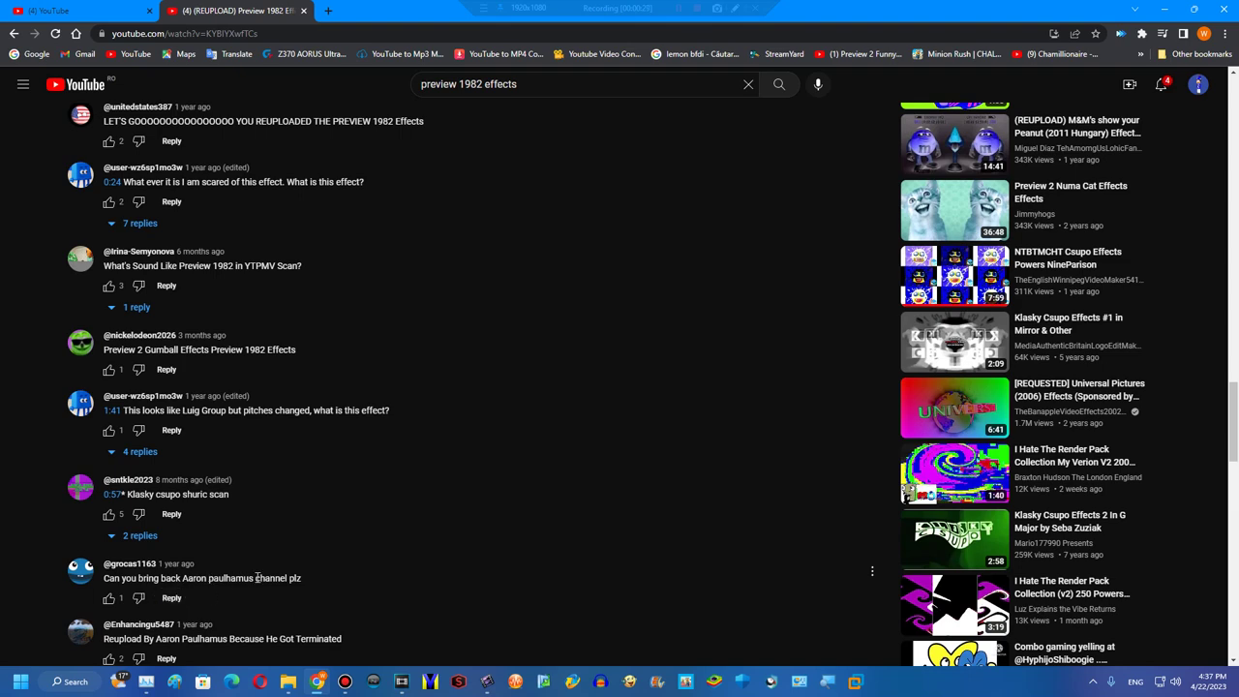
{"action": "key", "text": "Home"}
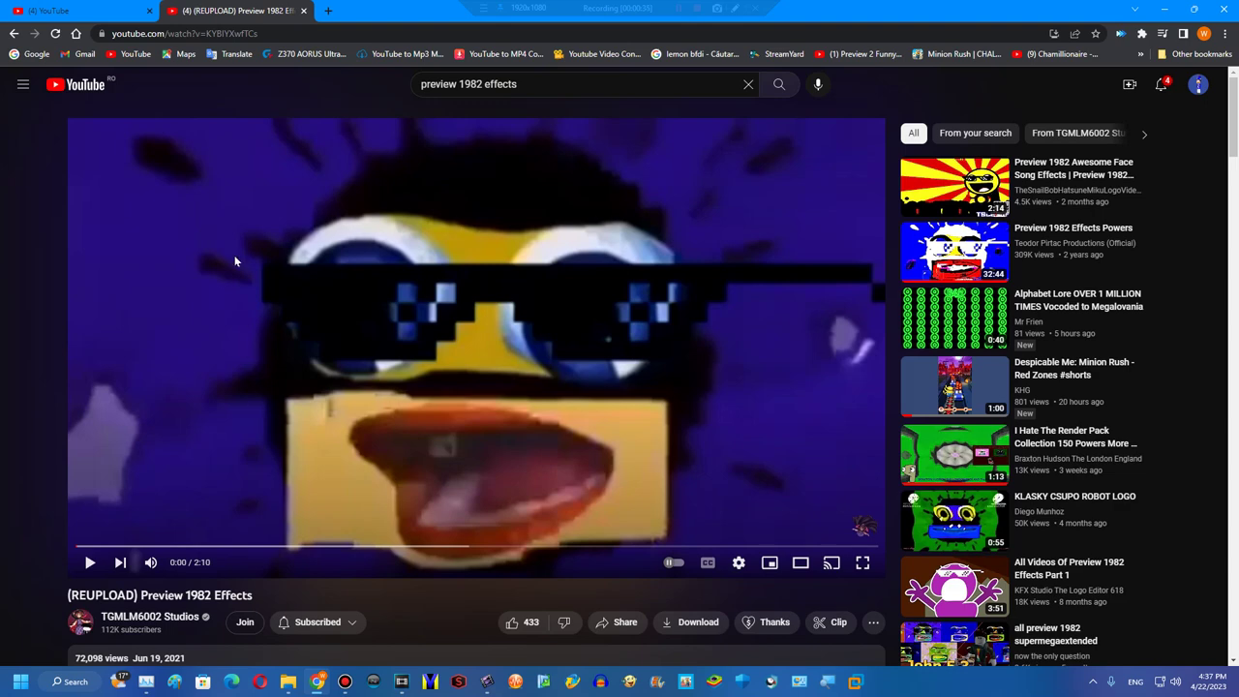
Search YouTube for 'review 15 kairus cabreza' and scroll through the results.
{"action": "left_click", "coordinate": [55, 8]}
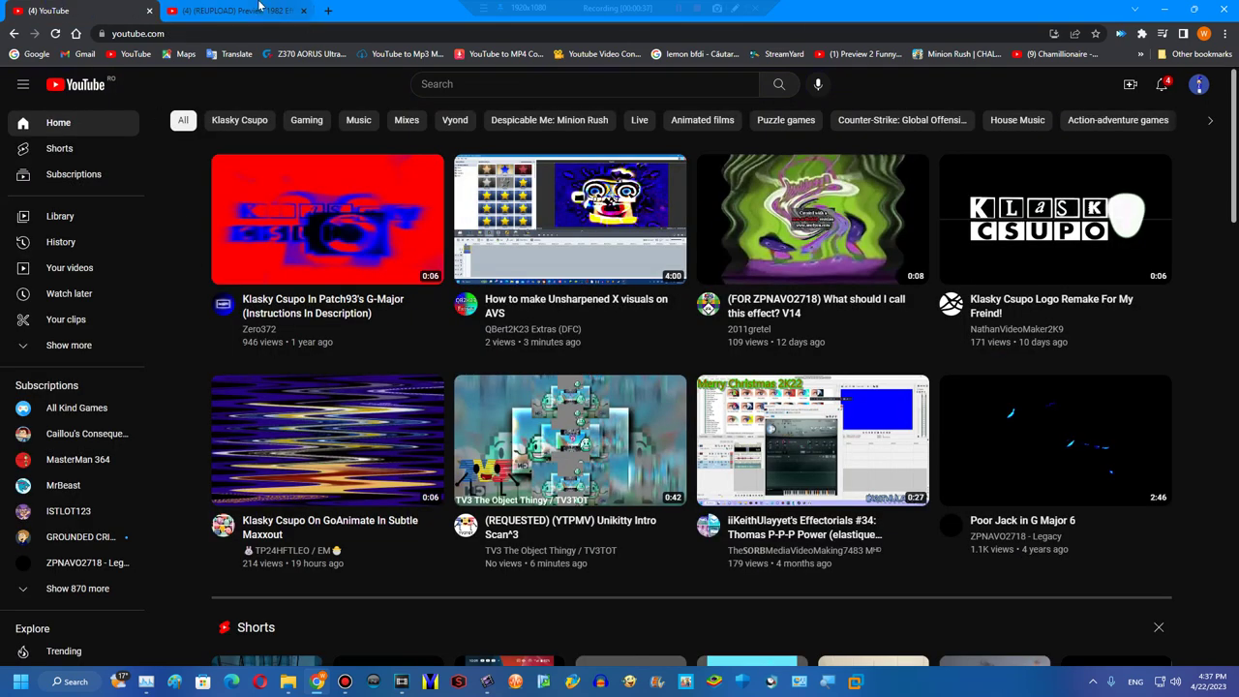
{"action": "left_click", "coordinate": [258, 8]}
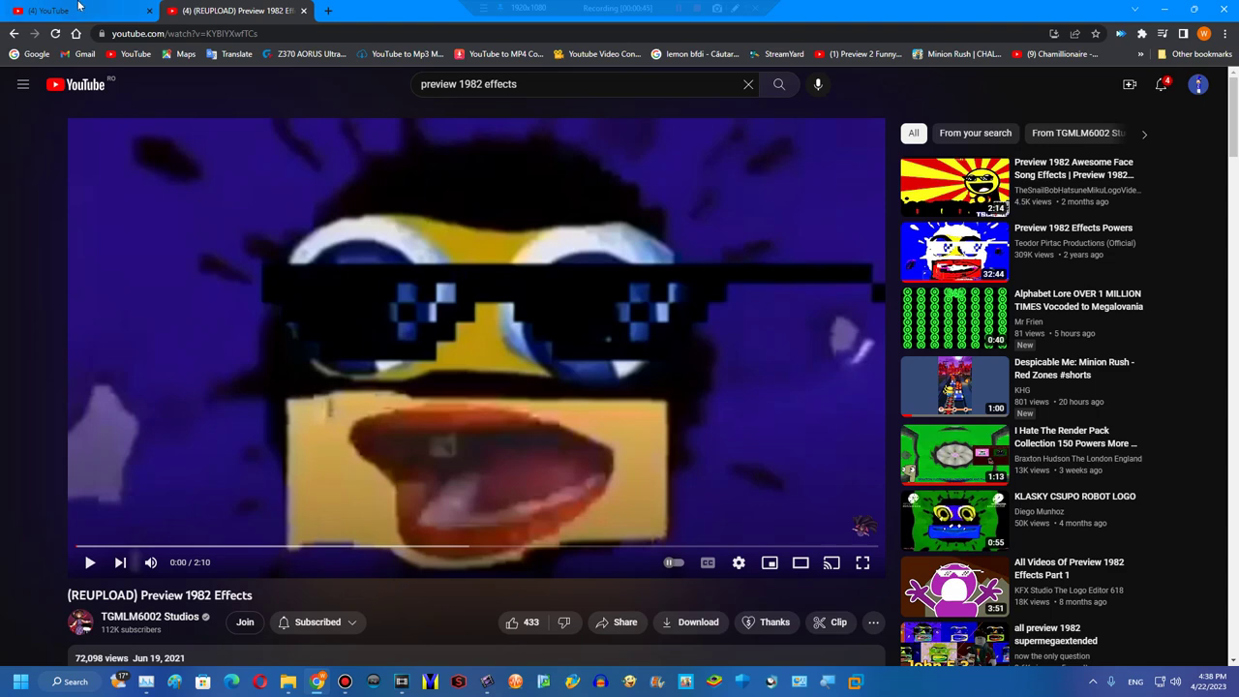
{"action": "left_click", "coordinate": [79, 8]}
{"action": "left_click", "coordinate": [520, 86]}
{"action": "type", "text": "p"}
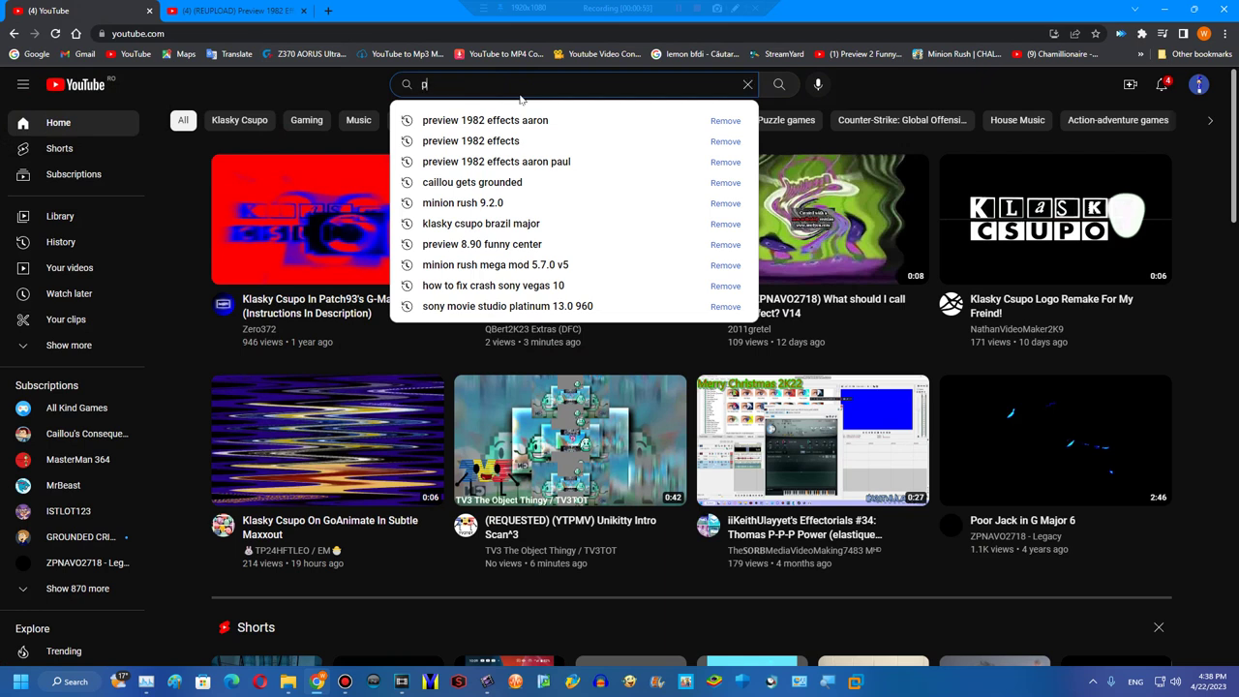
{"action": "type", "text": "review 15"}
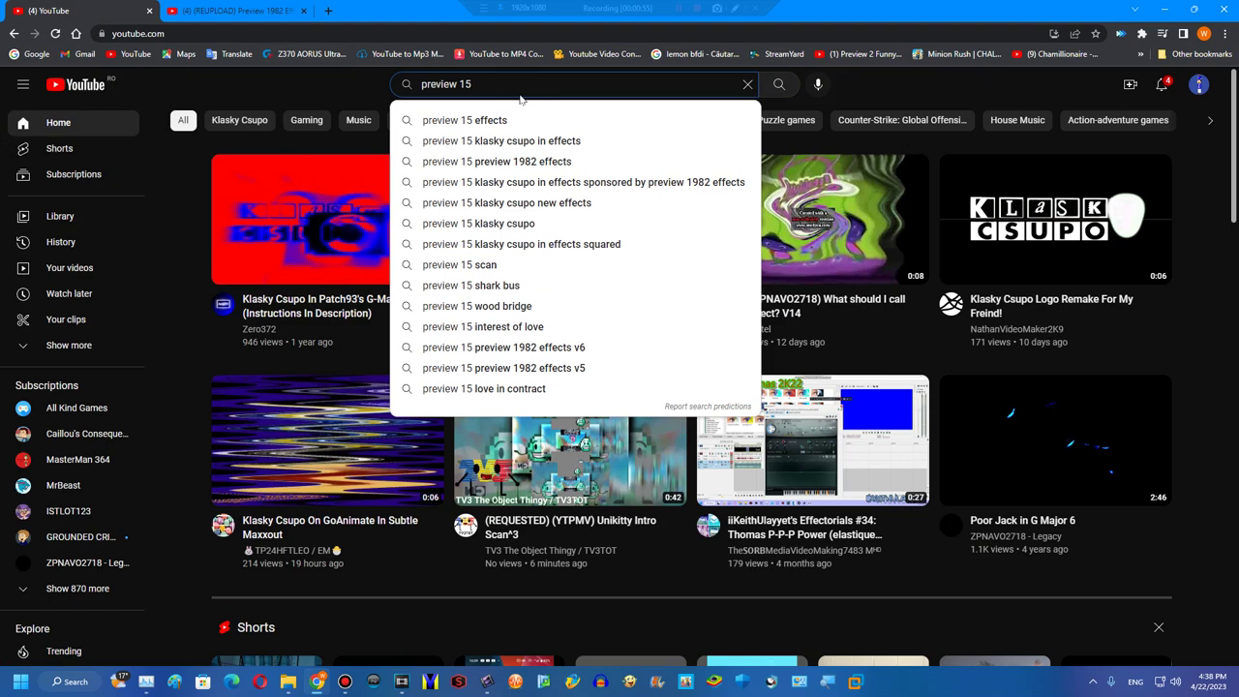
{"action": "type", "text": " kairus cabre"}
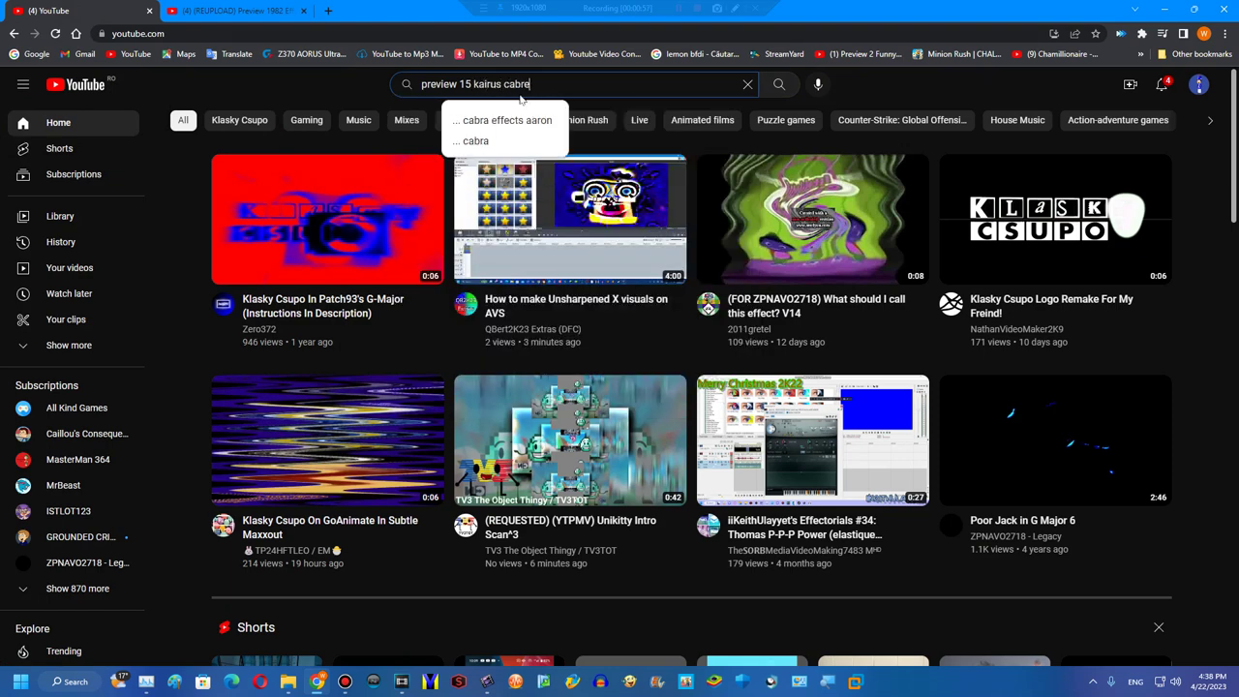
{"action": "type", "text": "za"}
{"action": "key", "text": "Return"}
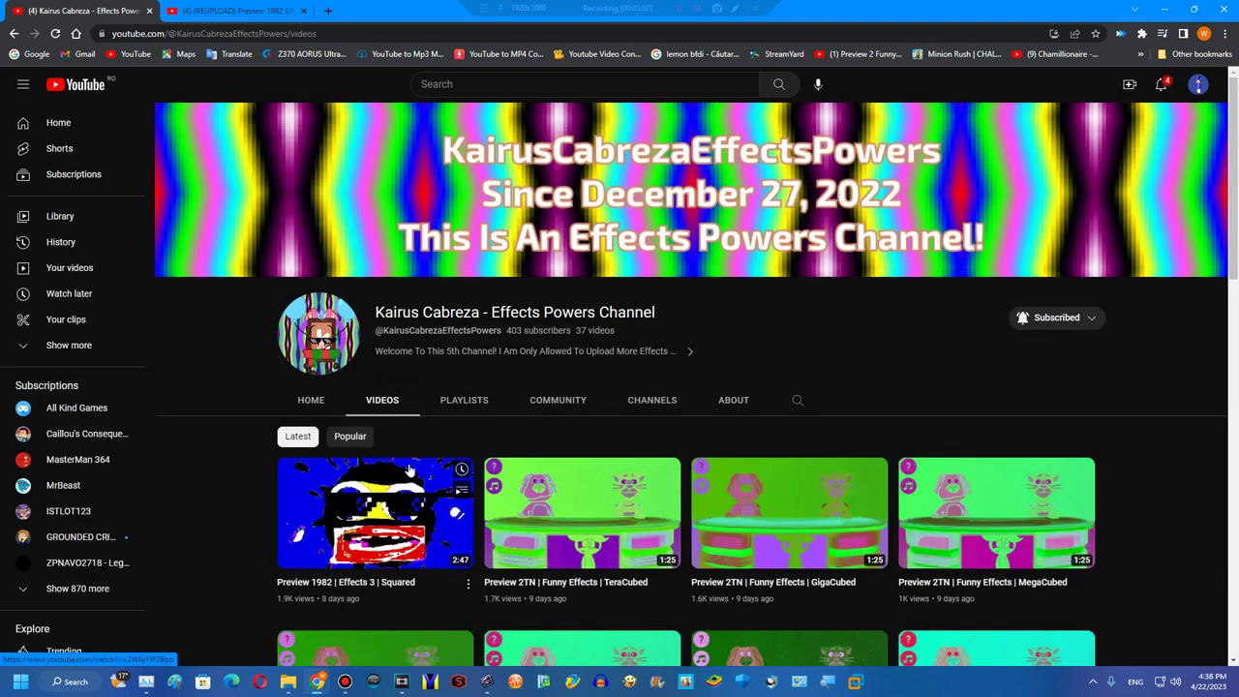
{"action": "scroll", "coordinate": [409, 468], "scroll_direction": "down", "scroll_amount": 5}
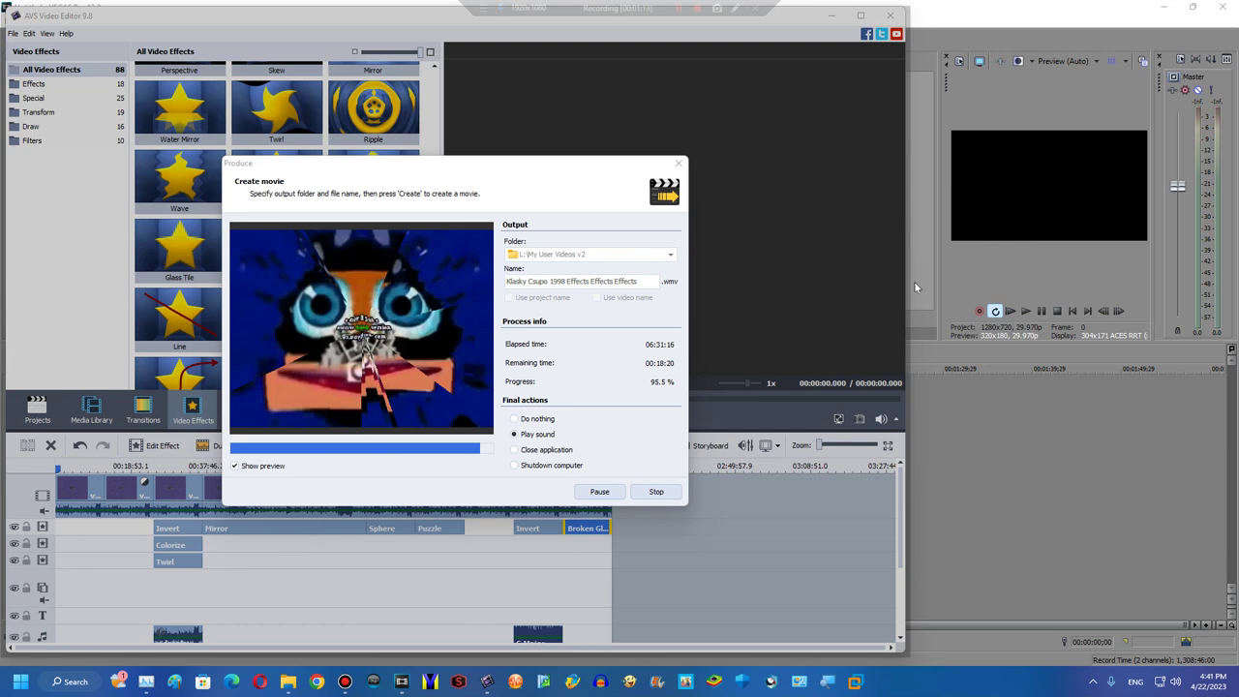
Bring the empty VEGAS Pro project to the front, leaving AVS rendering.
{"action": "left_click", "coordinate": [993, 228]}
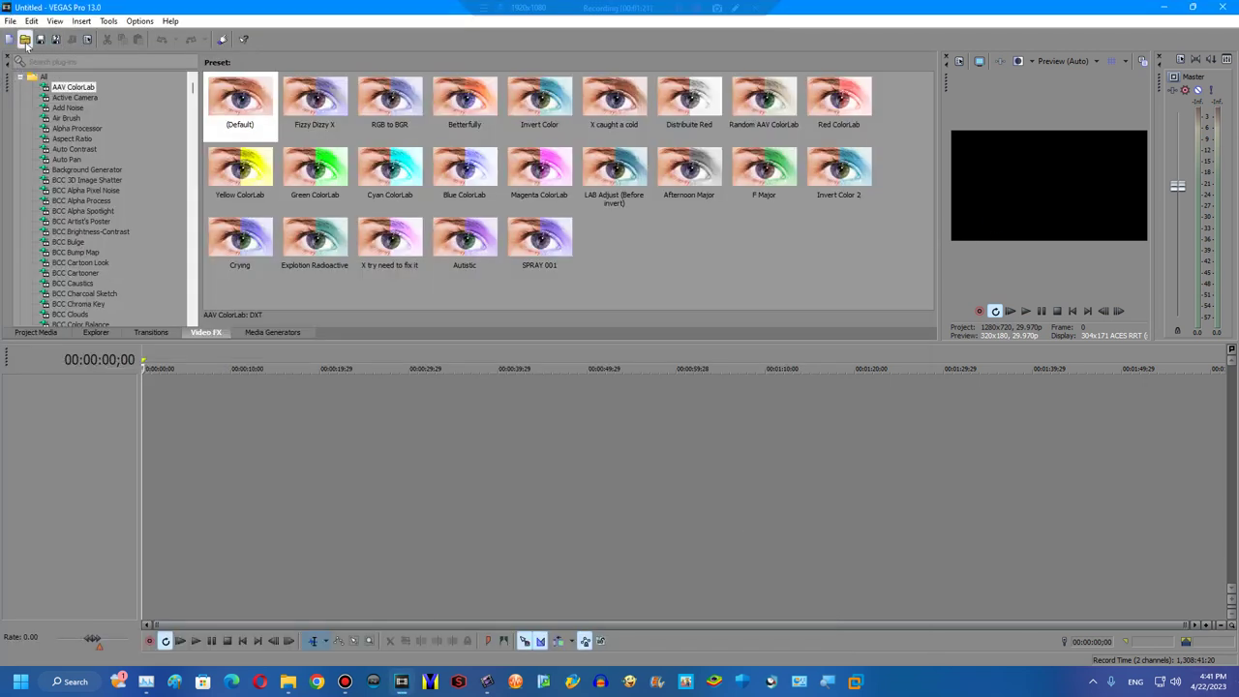
Add Preview 2 V10 from Downloads to the timeline, matching project settings to it.
{"action": "left_click", "coordinate": [25, 41]}
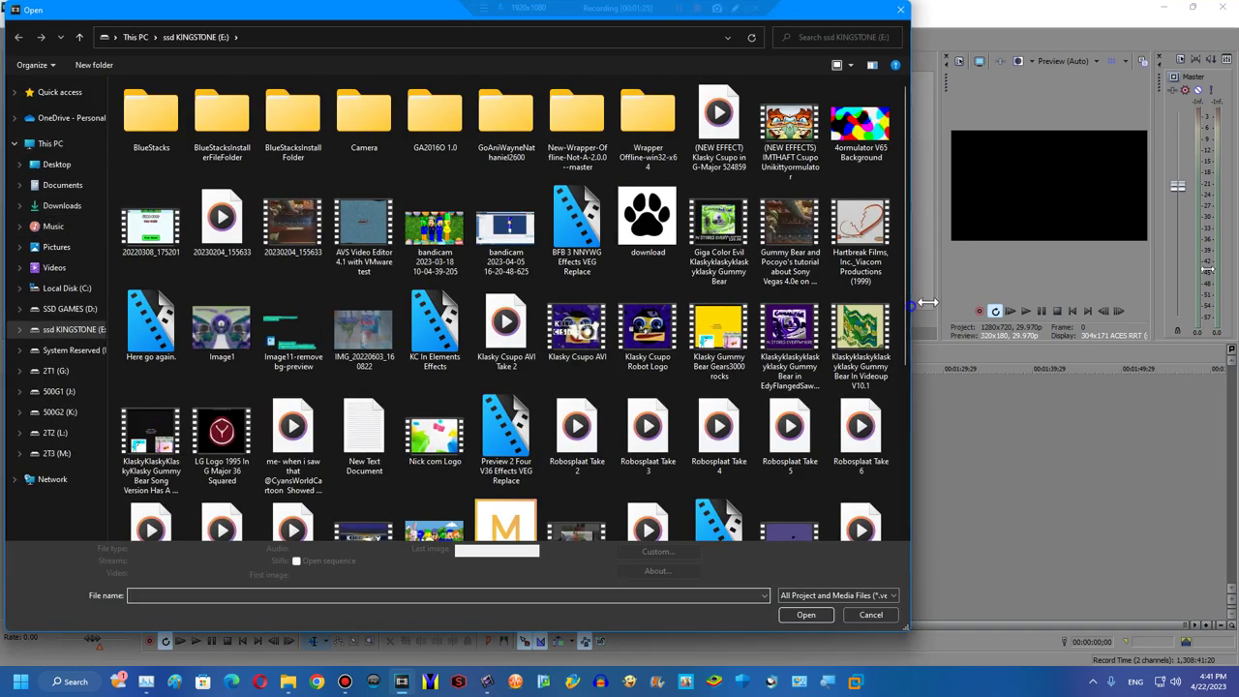
{"action": "left_click_drag", "start_coordinate": [912, 303], "coordinate": [1237, 302]}
{"action": "left_click", "coordinate": [62, 205]}
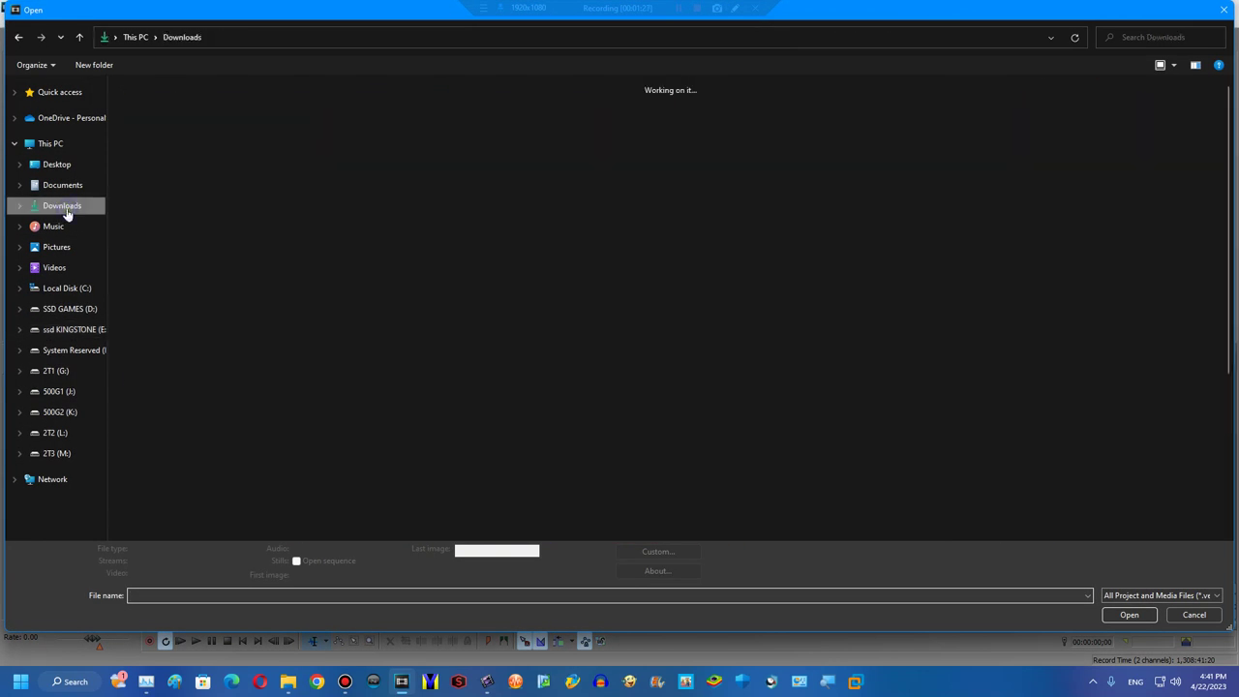
{"action": "double_click", "coordinate": [150, 147]}
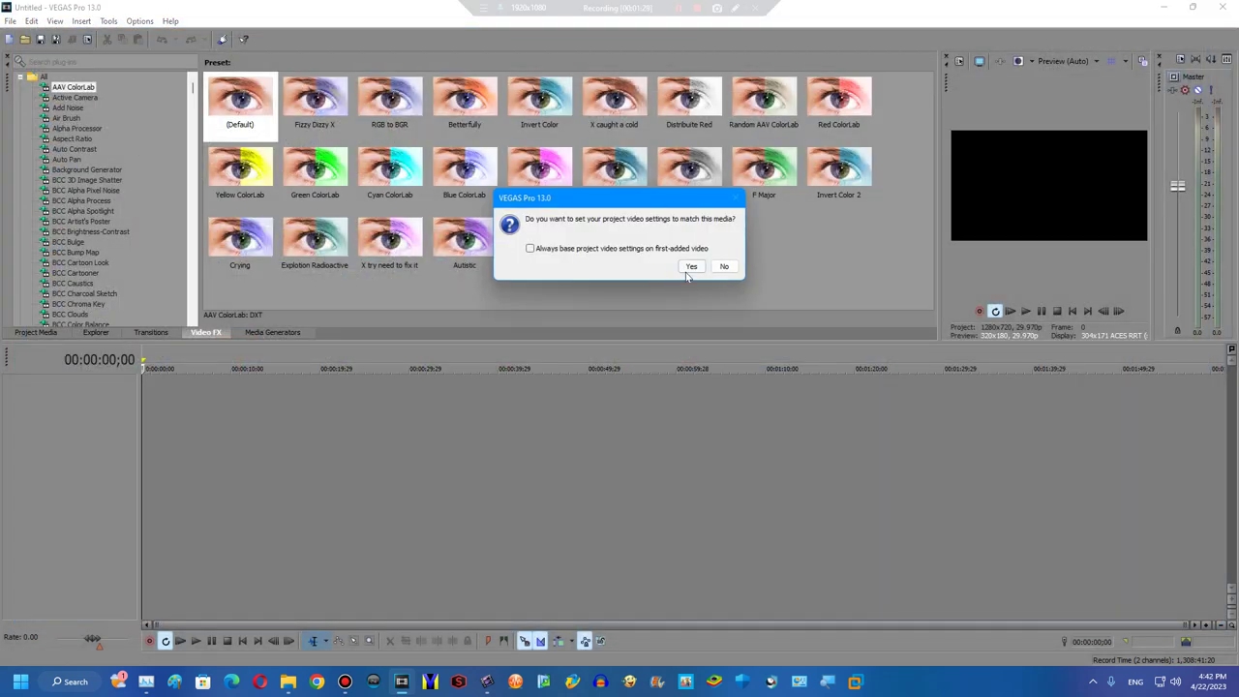
{"action": "left_click", "coordinate": [690, 267]}
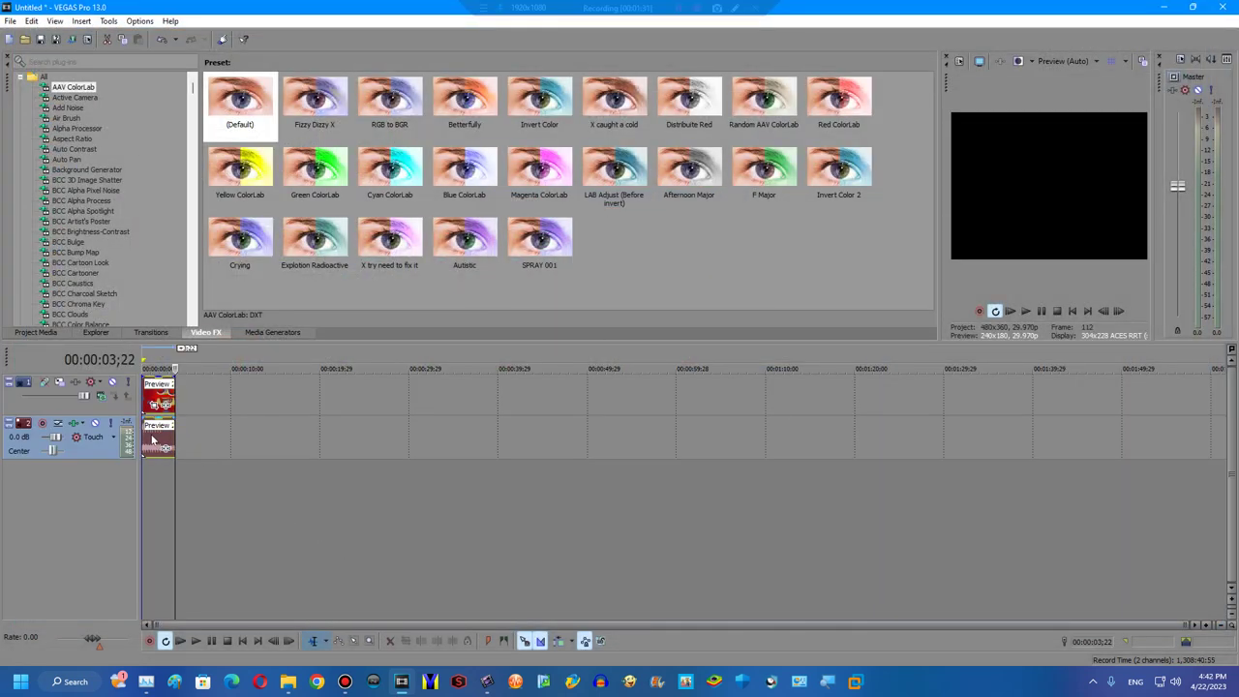
{"action": "left_click", "coordinate": [152, 440]}
Check the Video page of the program Preferences, then close it.
{"action": "left_click", "coordinate": [151, 440]}
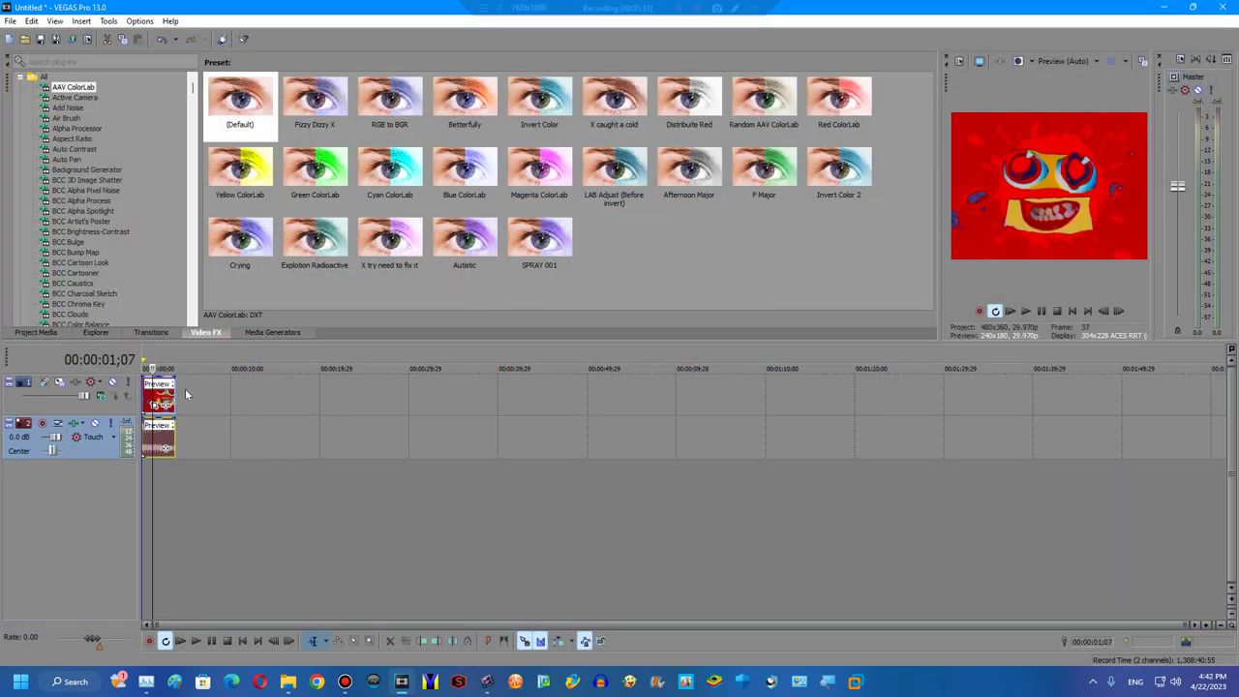
{"action": "left_click", "coordinate": [152, 21]}
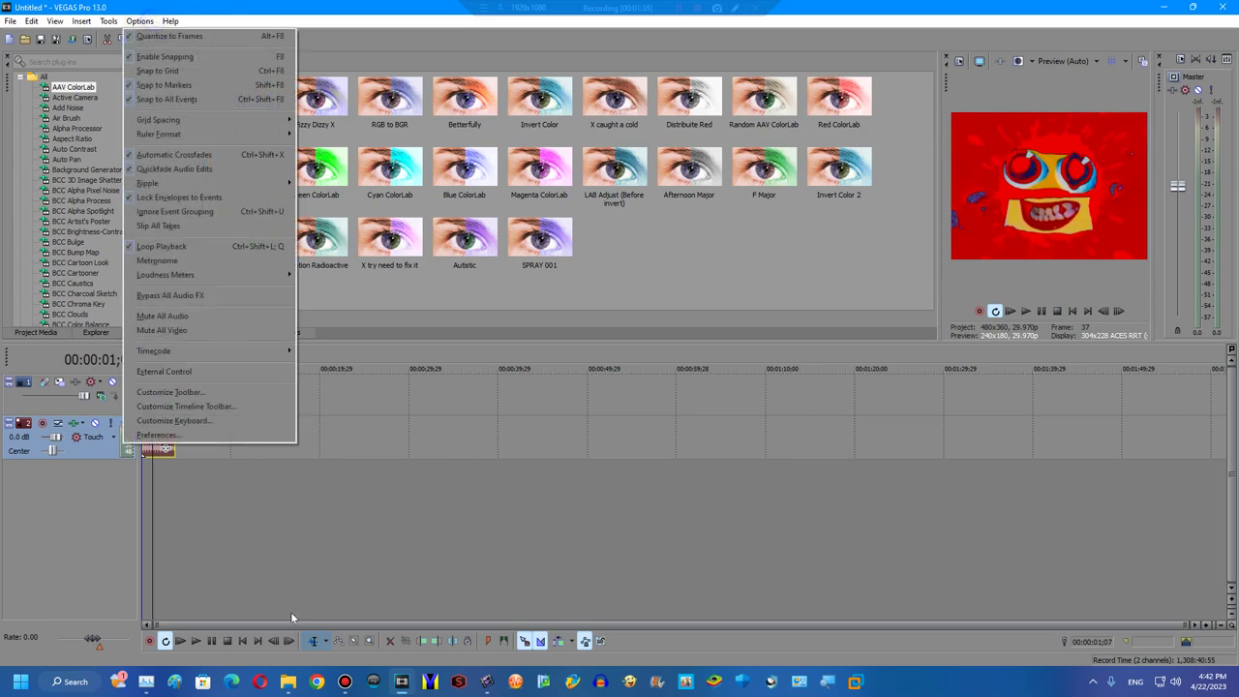
{"action": "left_click", "coordinate": [159, 435]}
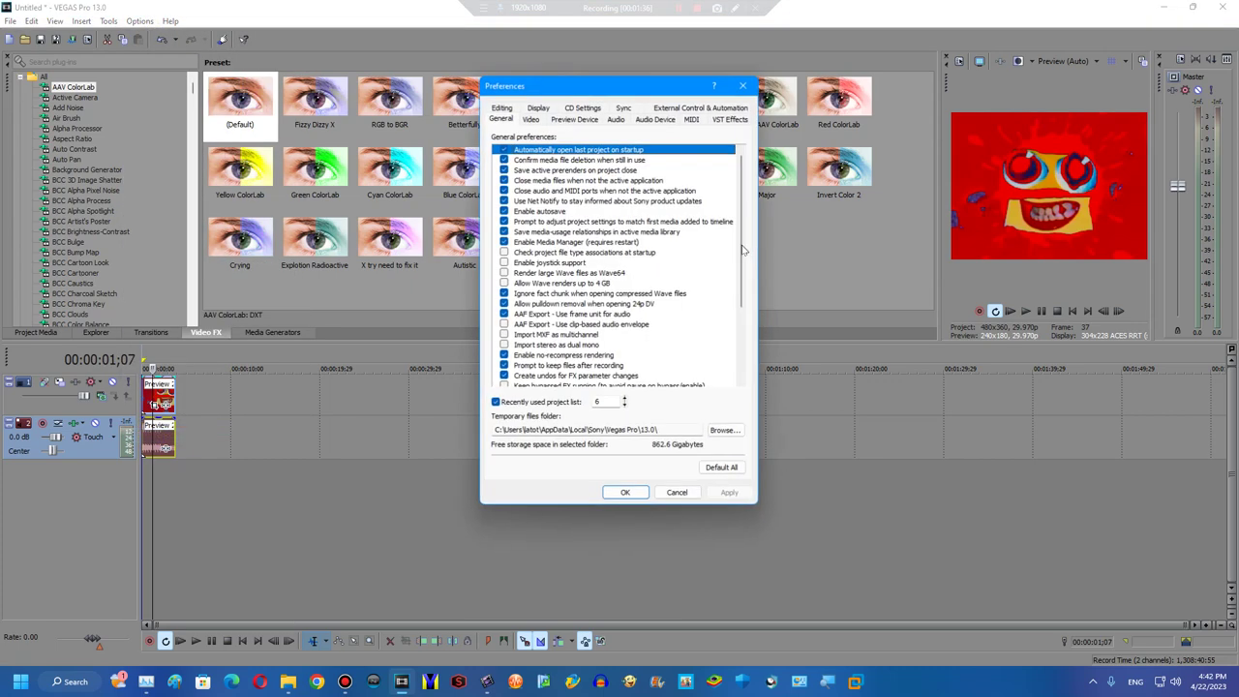
{"action": "left_click", "coordinate": [530, 118]}
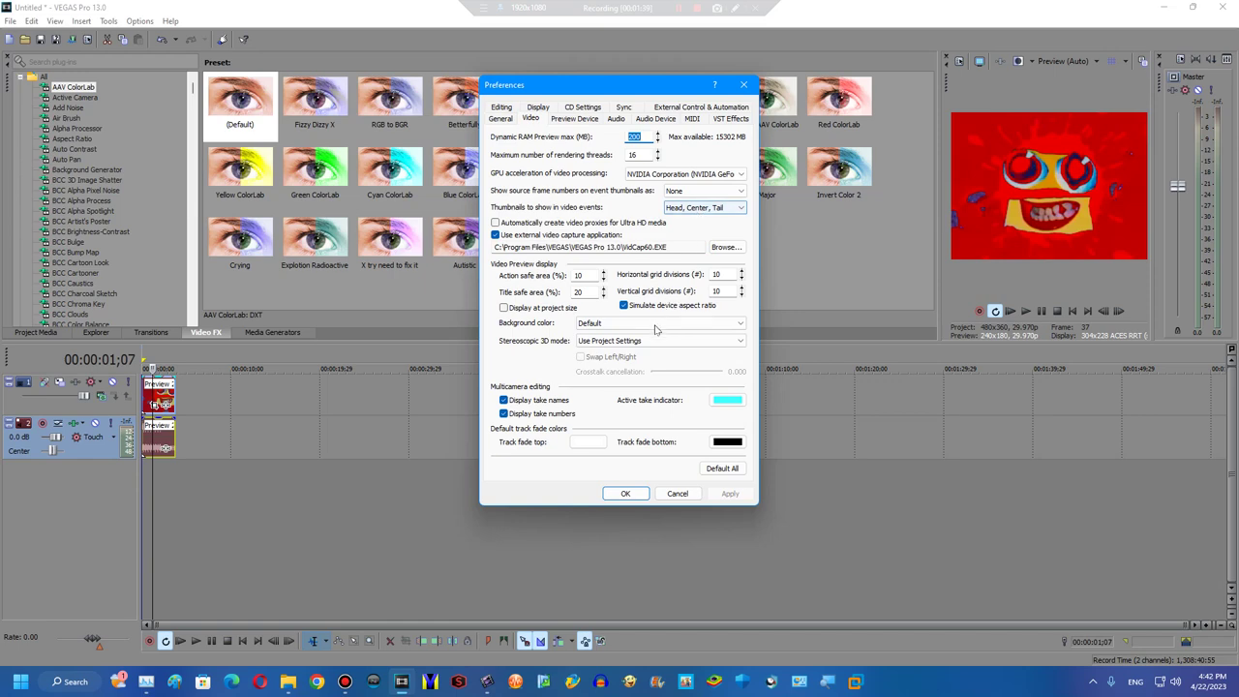
{"action": "left_click", "coordinate": [746, 85]}
Set project properties to 8-bit pixel format, Gaussian motion blur and Good rendering quality.
{"action": "key", "text": "alt+Return"}
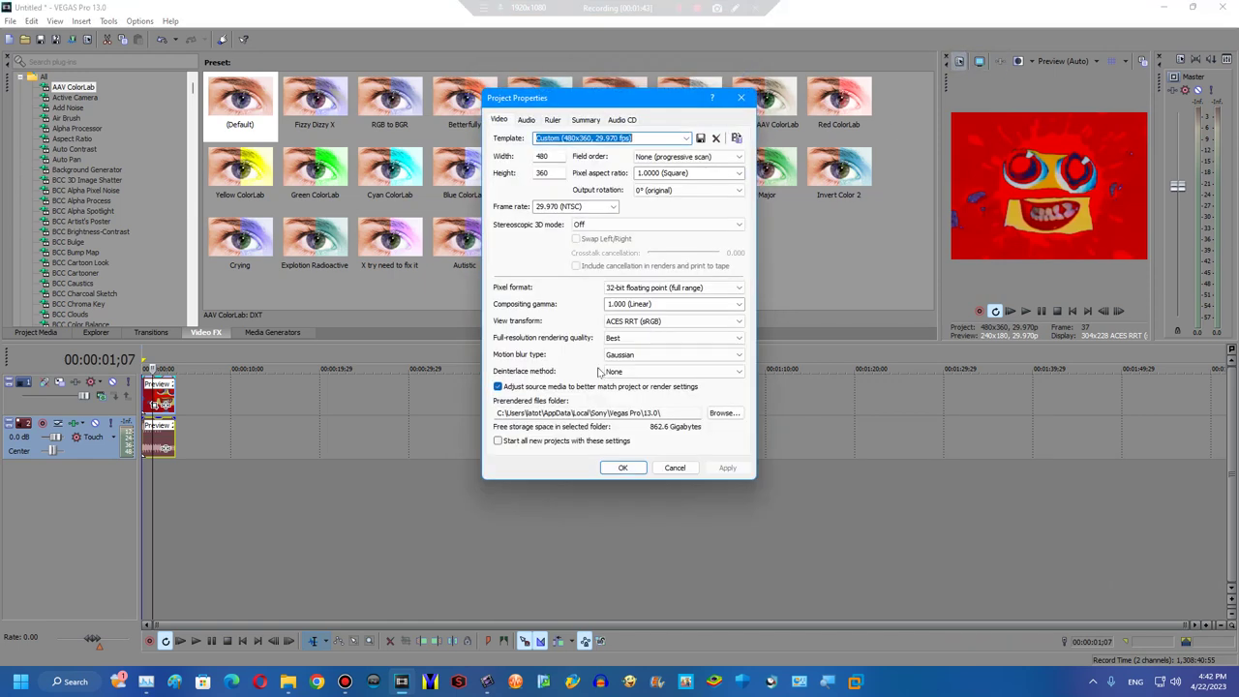
{"action": "left_click", "coordinate": [673, 287]}
{"action": "left_click", "coordinate": [651, 339]}
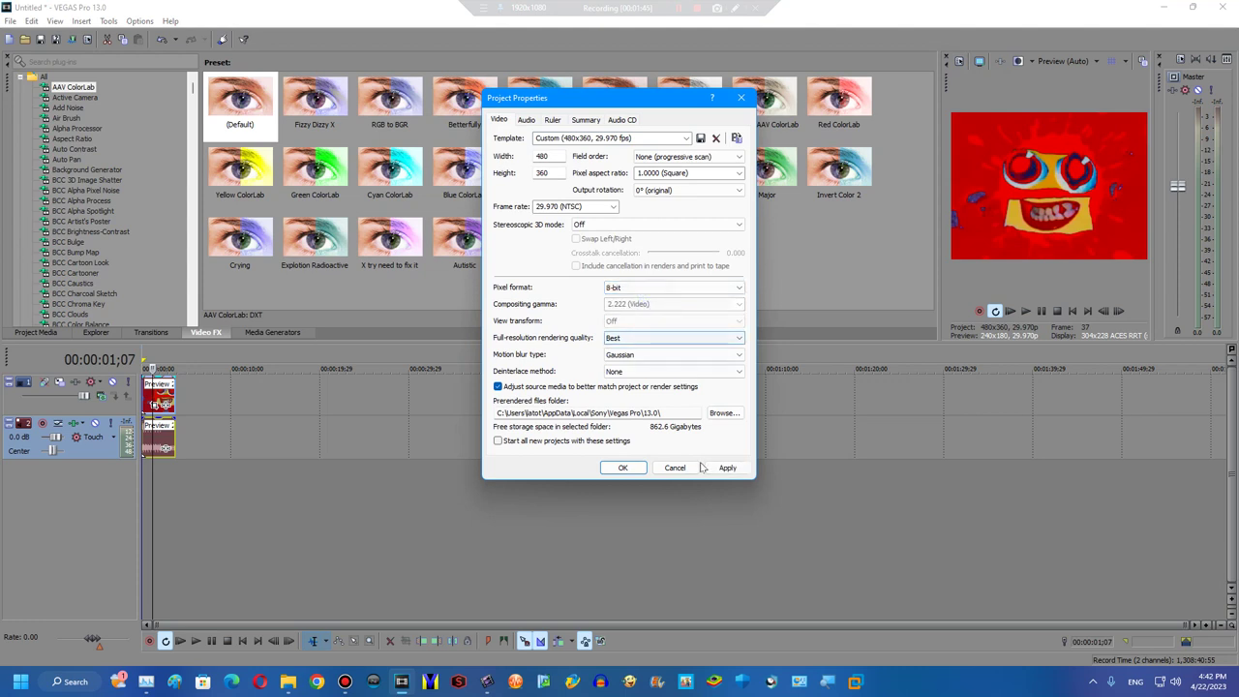
{"action": "left_click", "coordinate": [724, 354]}
{"action": "left_click", "coordinate": [630, 365]}
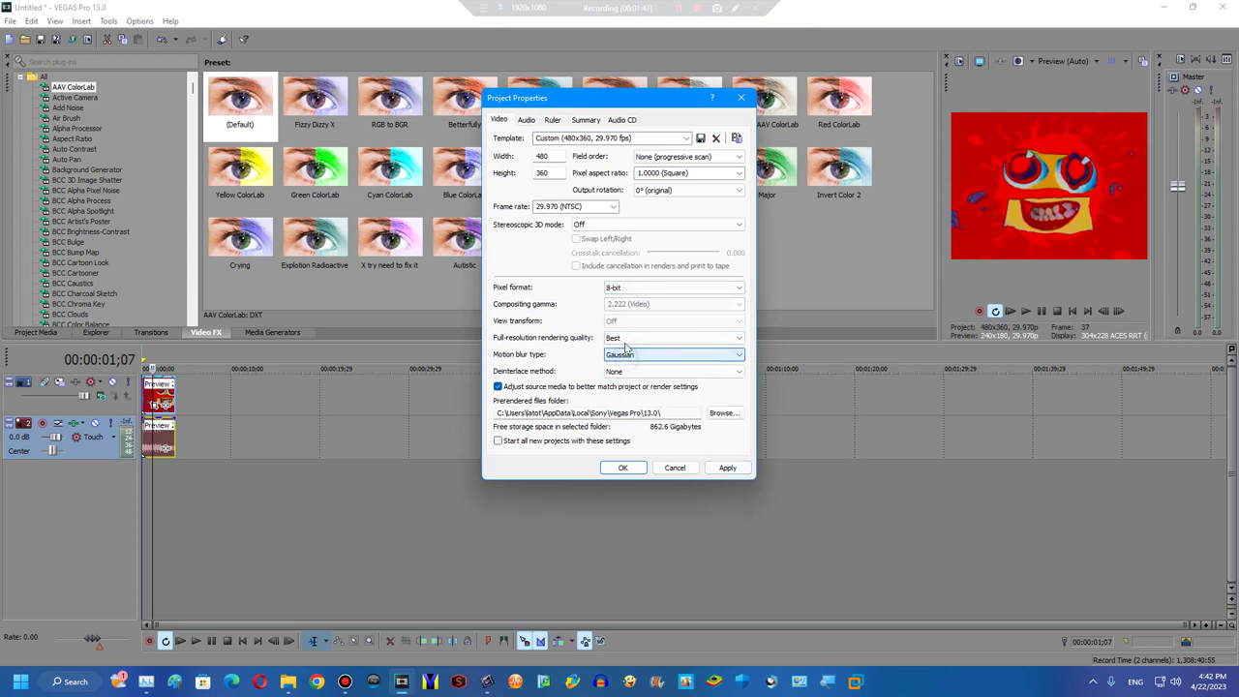
{"action": "left_click", "coordinate": [677, 338]}
{"action": "left_click", "coordinate": [638, 362]}
{"action": "left_click", "coordinate": [713, 473]}
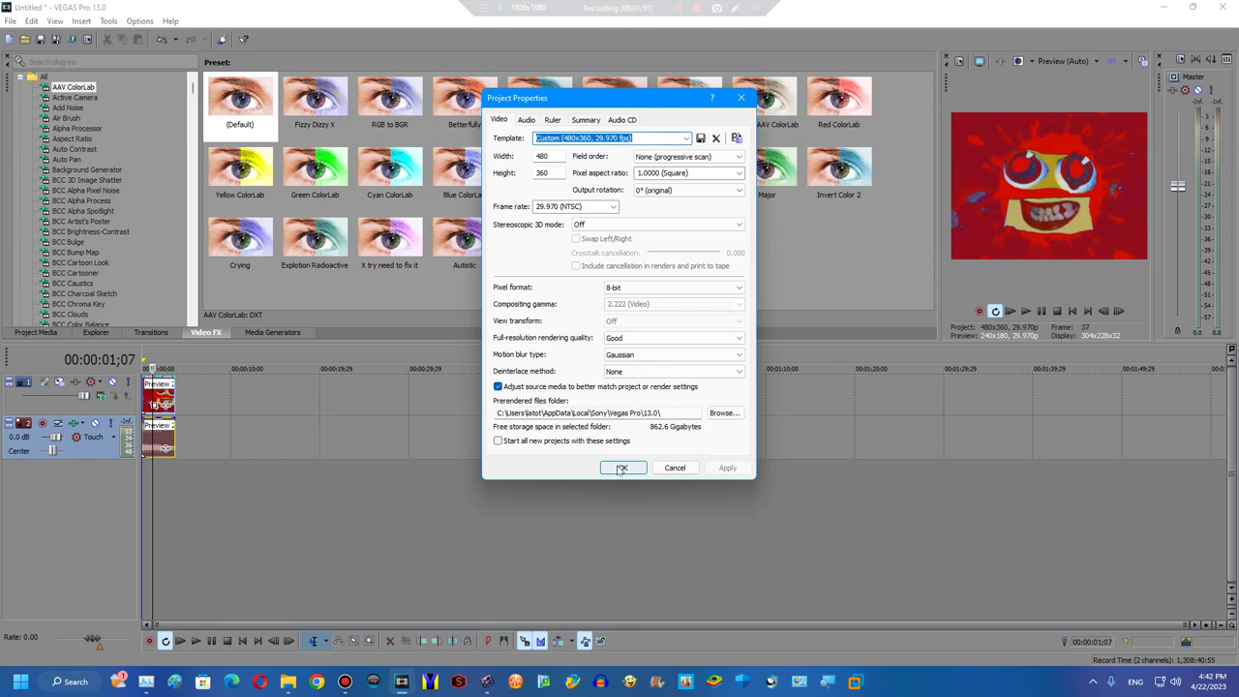
{"action": "left_click", "coordinate": [620, 467]}
Append repeated copies of Preview 2 V10.mp4 from Project Media back to back along the timeline.
{"action": "left_click", "coordinate": [175, 397]}
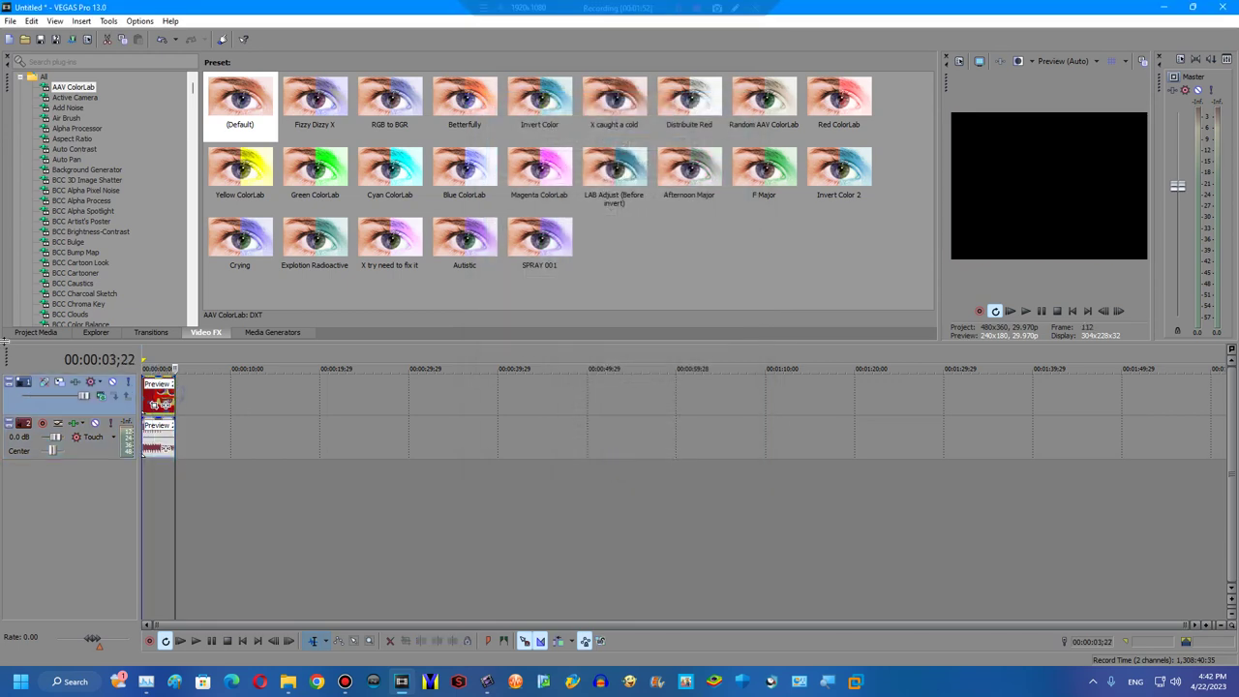
{"action": "left_click", "coordinate": [36, 332]}
{"action": "double_click", "coordinate": [141, 133]}
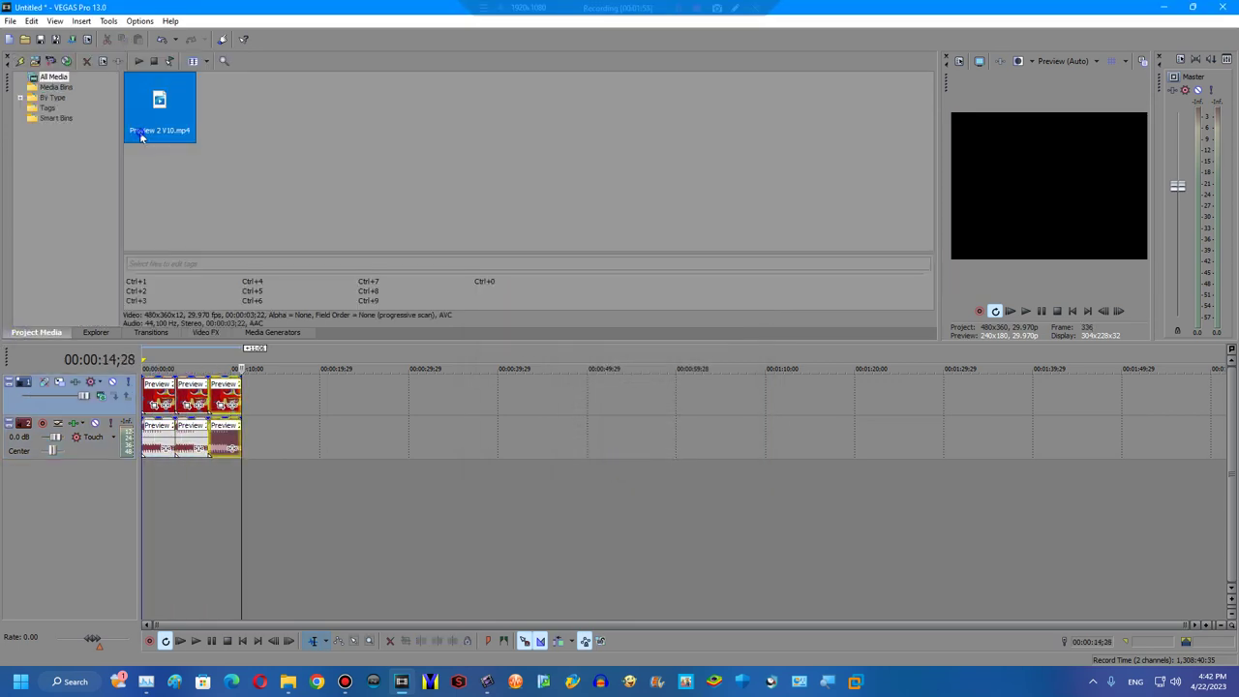
{"action": "double_click", "coordinate": [140, 133]}
{"action": "double_click", "coordinate": [140, 134]}
{"action": "double_click", "coordinate": [140, 134]}
{"action": "double_click", "coordinate": [140, 134]}
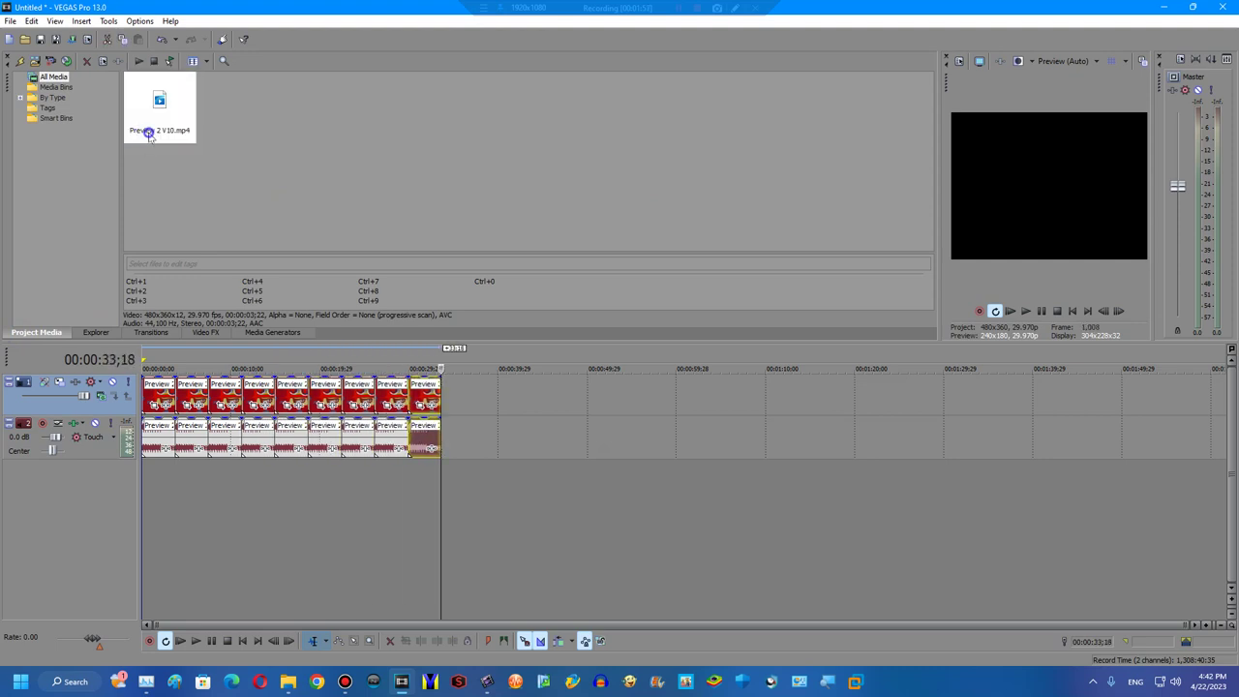
{"action": "double_click", "coordinate": [143, 134]}
{"action": "double_click", "coordinate": [150, 135]}
{"action": "double_click", "coordinate": [152, 135]}
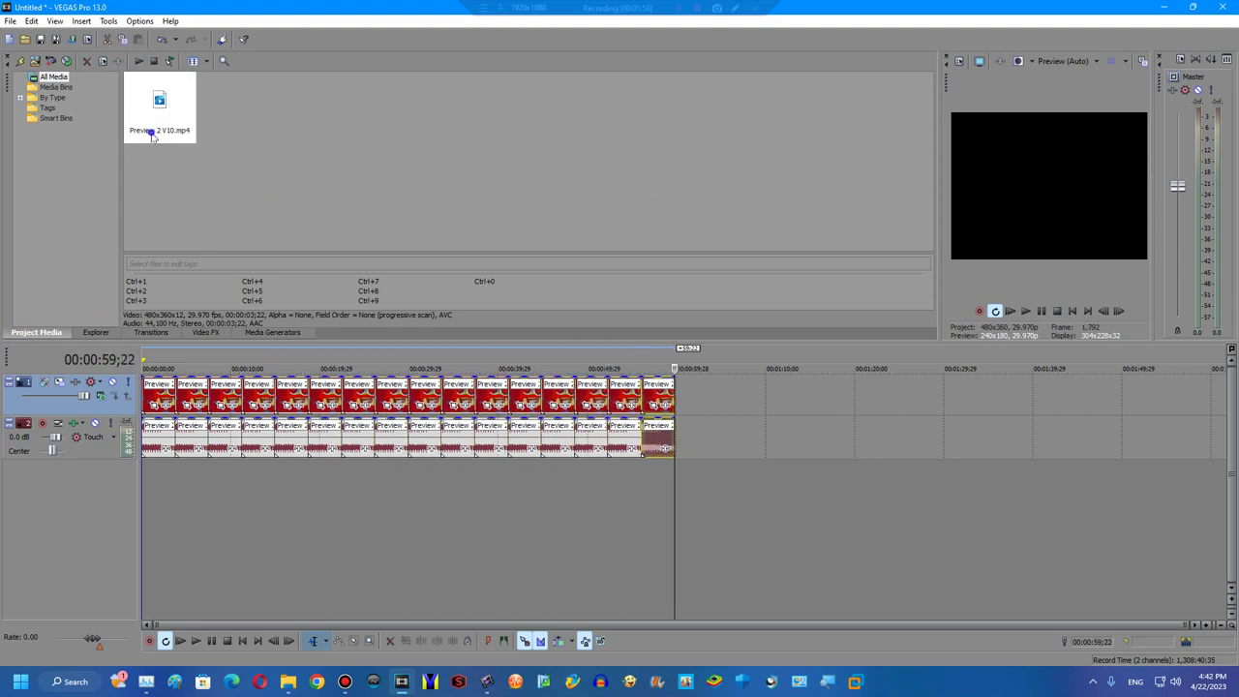
{"action": "double_click", "coordinate": [152, 135]}
{"action": "double_click", "coordinate": [152, 135]}
{"action": "double_click", "coordinate": [152, 135]}
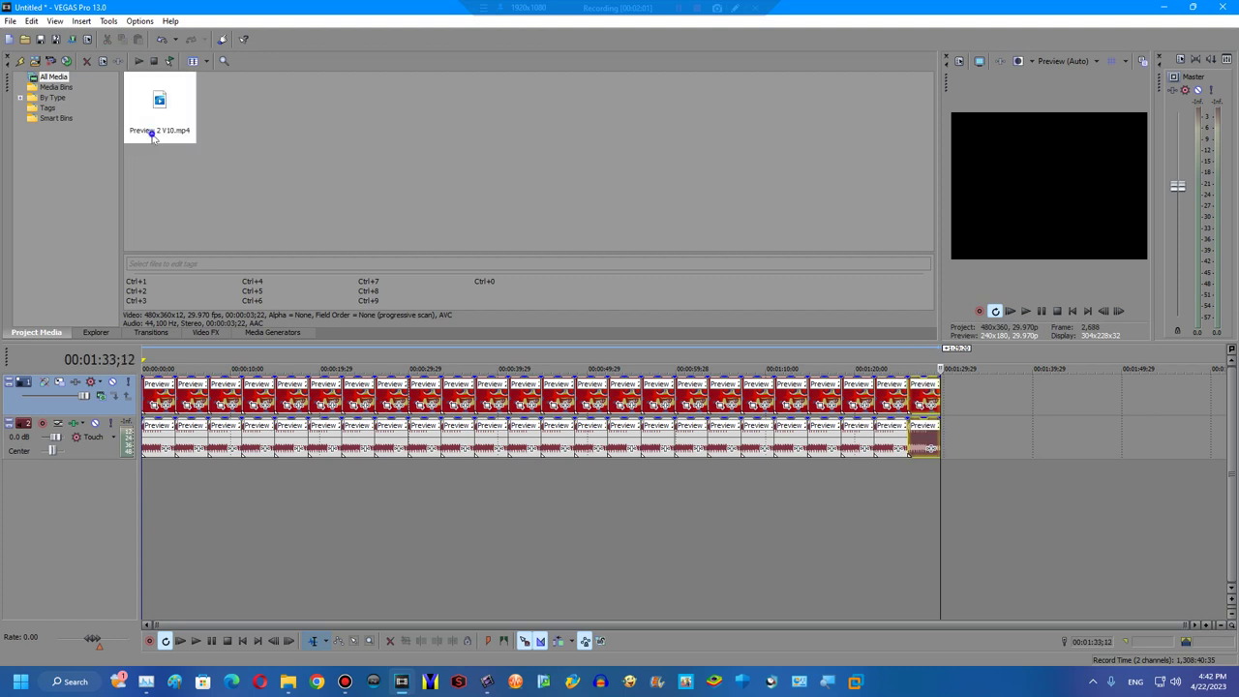
{"action": "double_click", "coordinate": [151, 136]}
{"action": "double_click", "coordinate": [153, 136]}
{"action": "double_click", "coordinate": [154, 136]}
{"action": "double_click", "coordinate": [154, 137]}
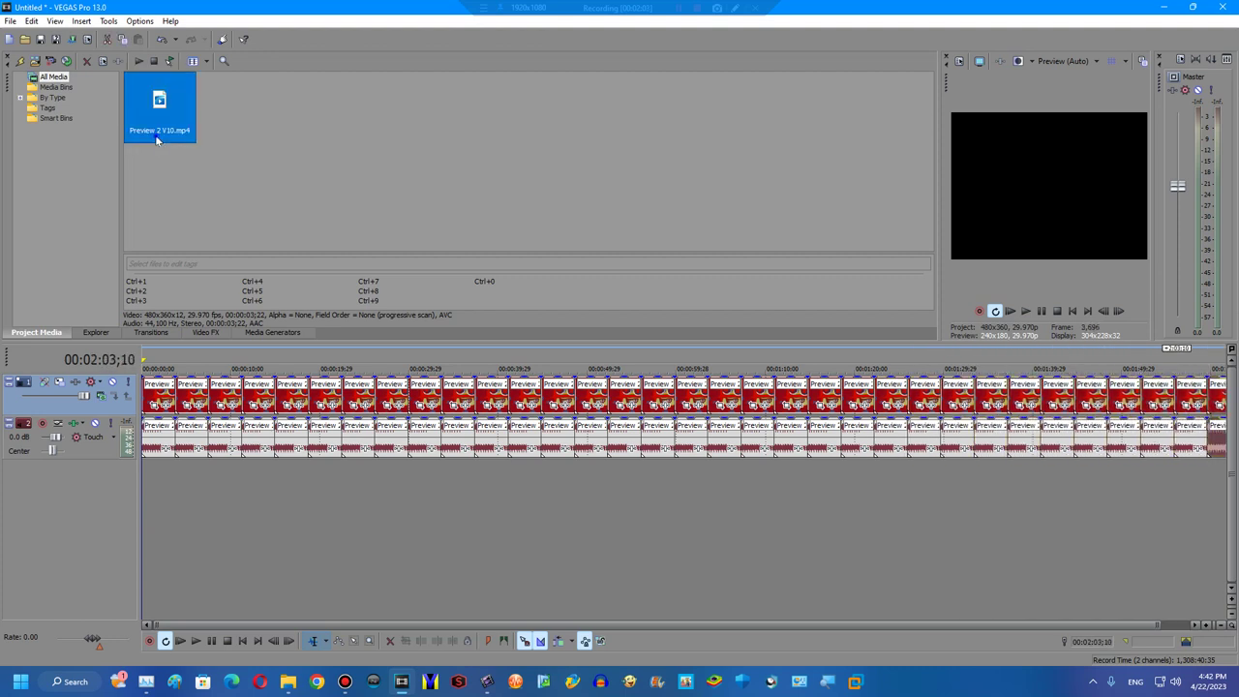
{"action": "double_click", "coordinate": [152, 133]}
{"action": "double_click", "coordinate": [152, 124]}
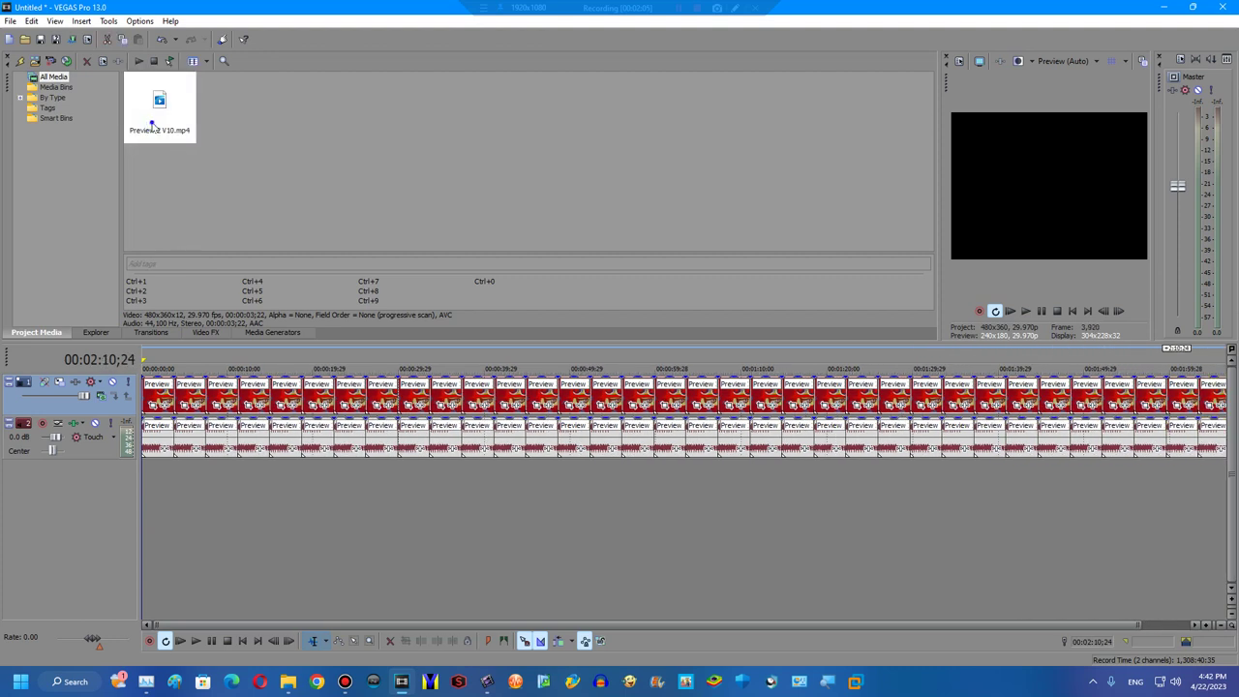
{"action": "double_click", "coordinate": [152, 123]}
{"action": "double_click", "coordinate": [152, 124]}
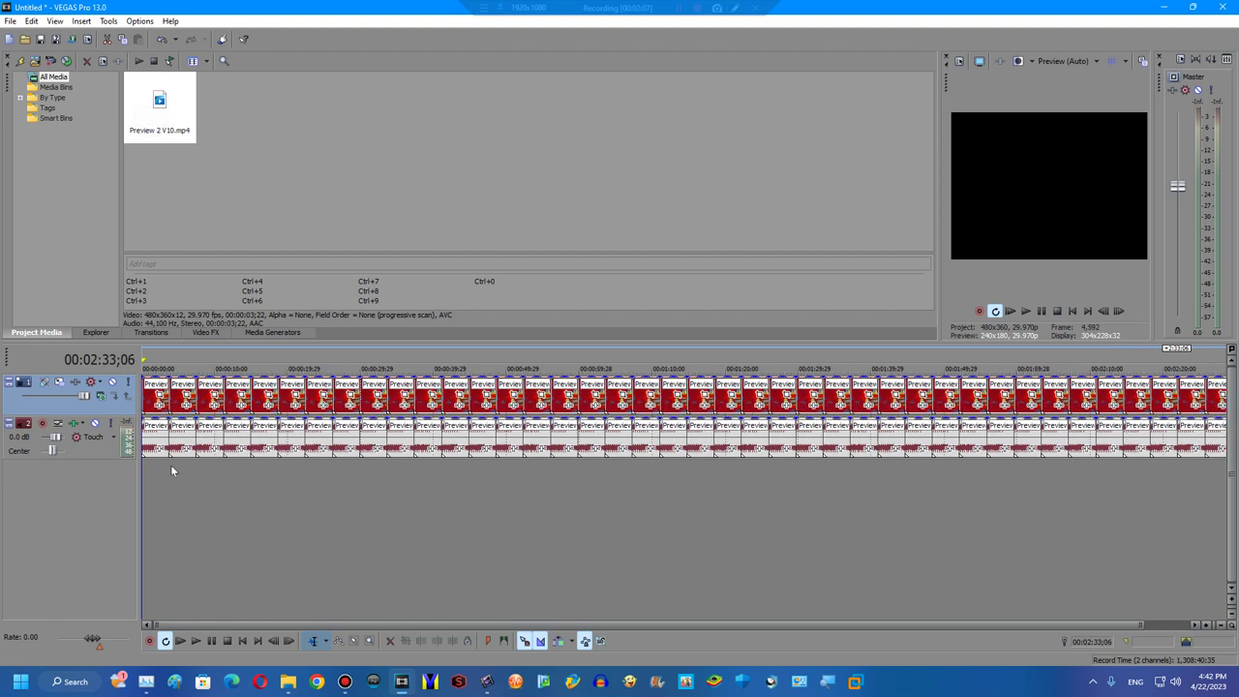
{"action": "mouse_move", "coordinate": [180, 427]}
{"action": "left_mouse_down"}
{"action": "mouse_move", "coordinate": [278, 441]}
{"action": "mouse_move", "coordinate": [1035, 445]}
{"action": "mouse_move", "coordinate": [1020, 446]}
{"action": "mouse_move", "coordinate": [1179, 440]}
{"action": "mouse_move", "coordinate": [1209, 408]}
{"action": "left_mouse_up"}
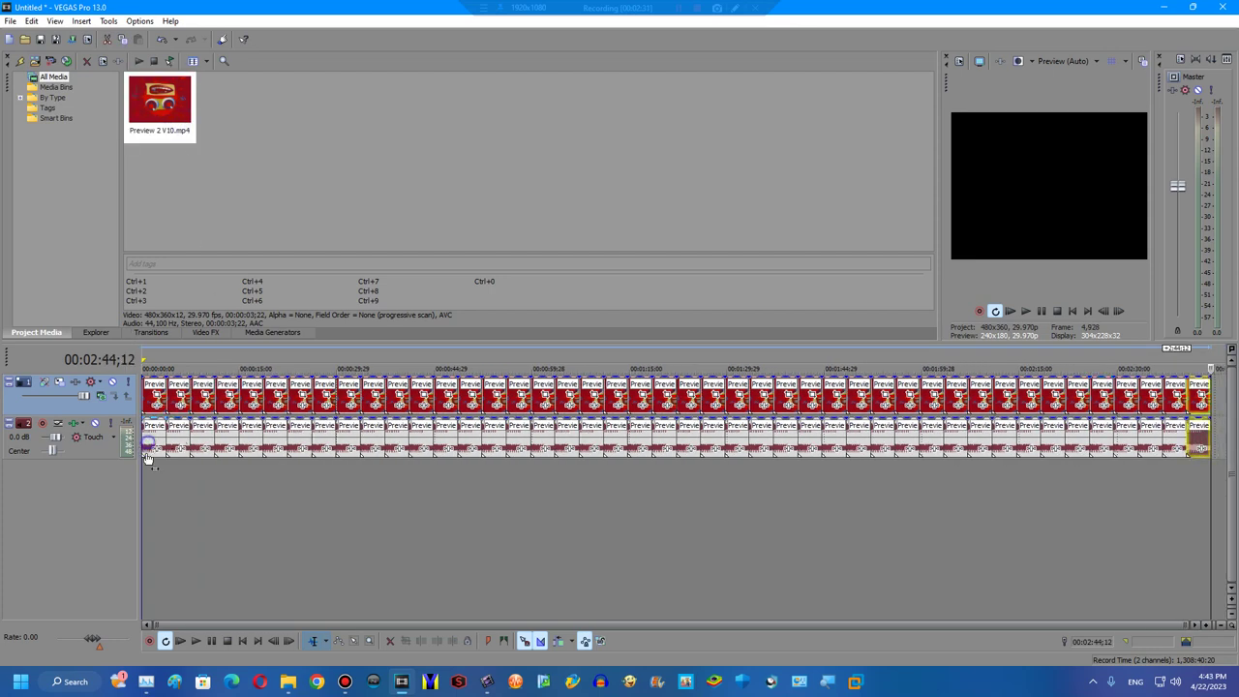
{"action": "left_click", "coordinate": [177, 443]}
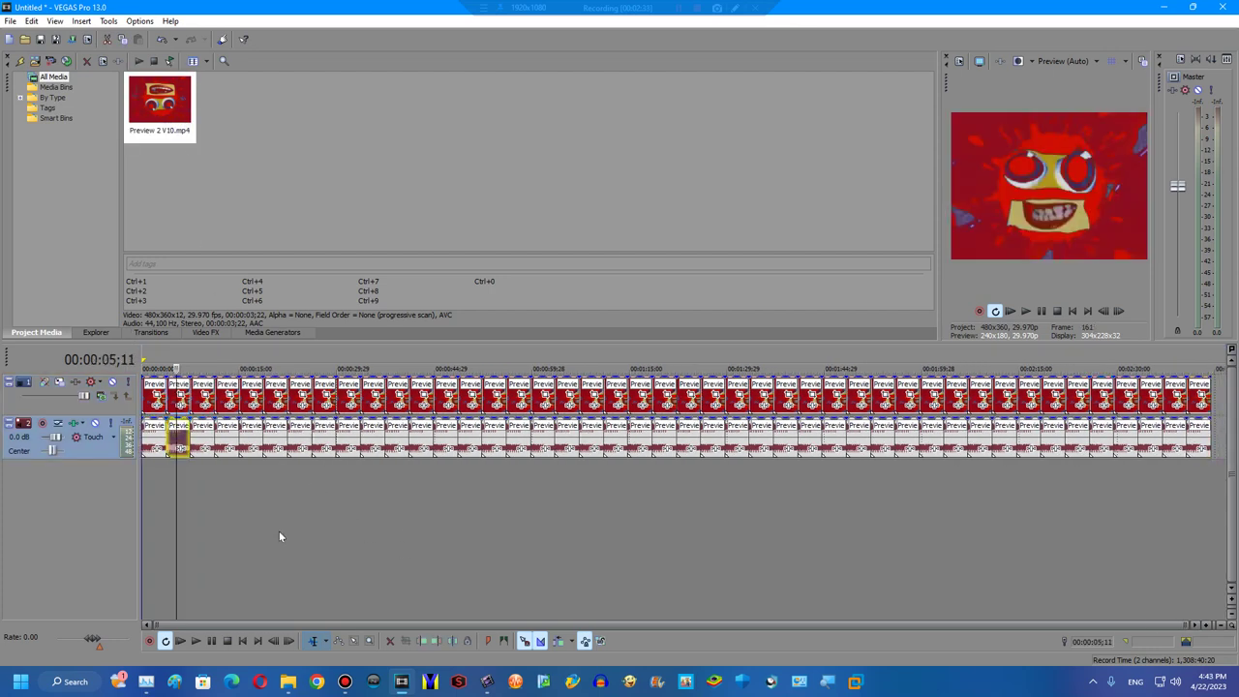
Drag the VEGAS Color Curves G Major 4 preset onto the second clip.
{"action": "scroll", "coordinate": [279, 536], "scroll_direction": "up", "scroll_amount": 4}
{"action": "scroll", "coordinate": [275, 533], "scroll_direction": "up", "scroll_amount": 1}
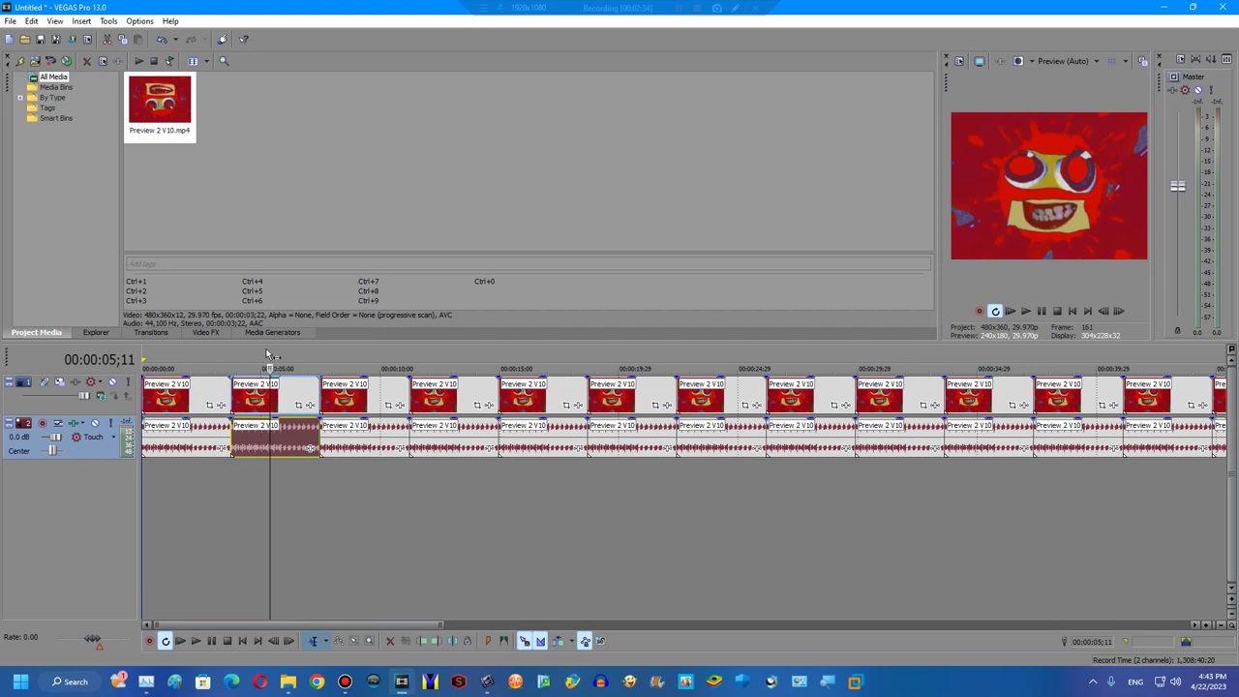
{"action": "left_click", "coordinate": [203, 333]}
{"action": "left_click", "coordinate": [20, 77]}
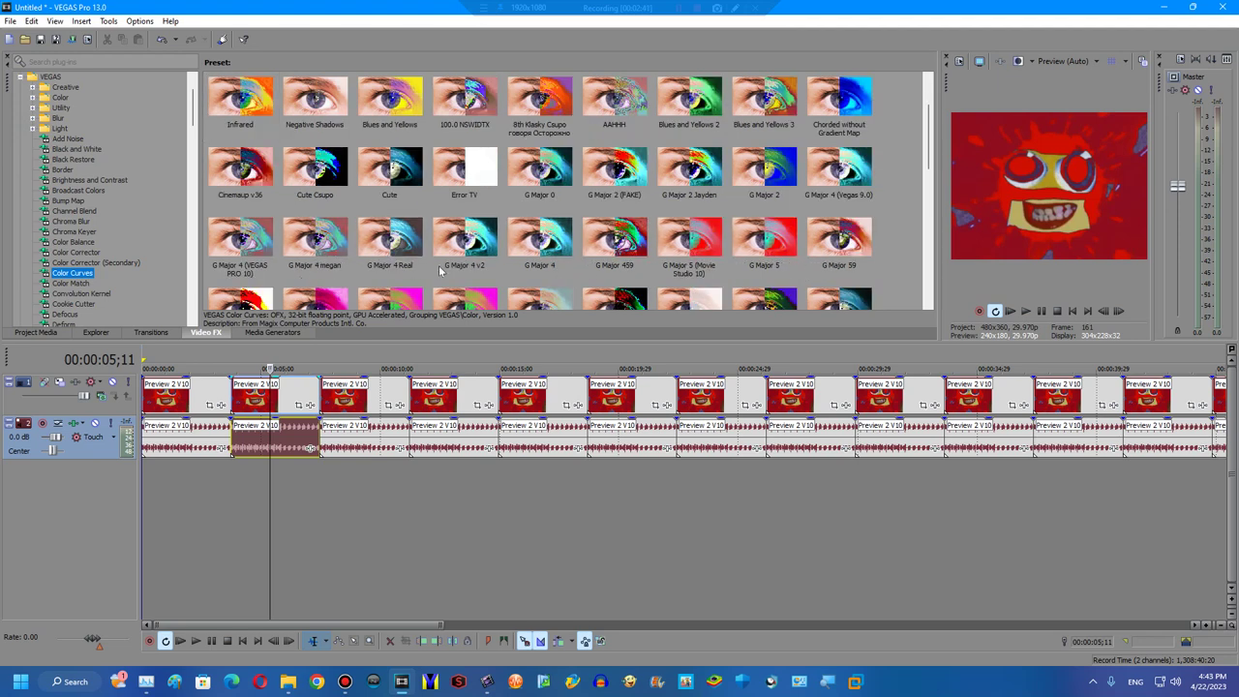
{"action": "scroll", "coordinate": [464, 242], "scroll_direction": "down", "scroll_amount": 1}
{"action": "left_click", "coordinate": [539, 179]}
{"action": "left_click_drag", "start_coordinate": [570, 298], "coordinate": [275, 431]}
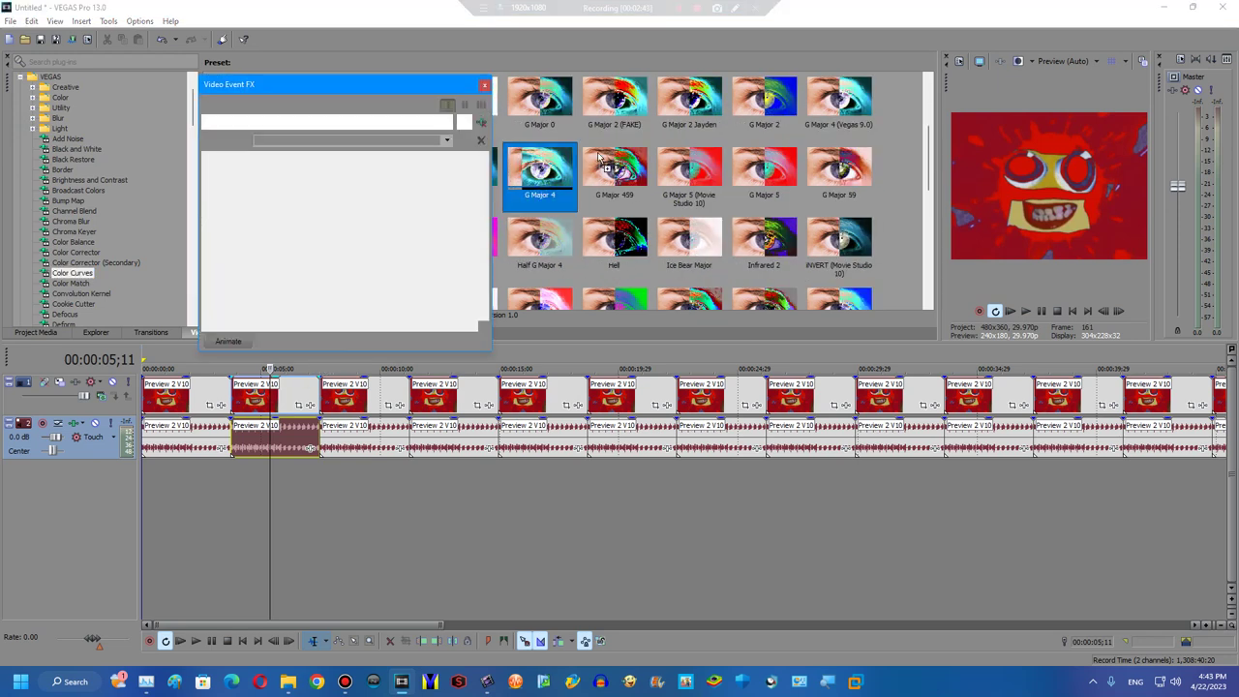
Close the effect settings, deselect the clip and bring up the track menu.
{"action": "left_click_drag", "start_coordinate": [473, 90], "coordinate": [479, 247]}
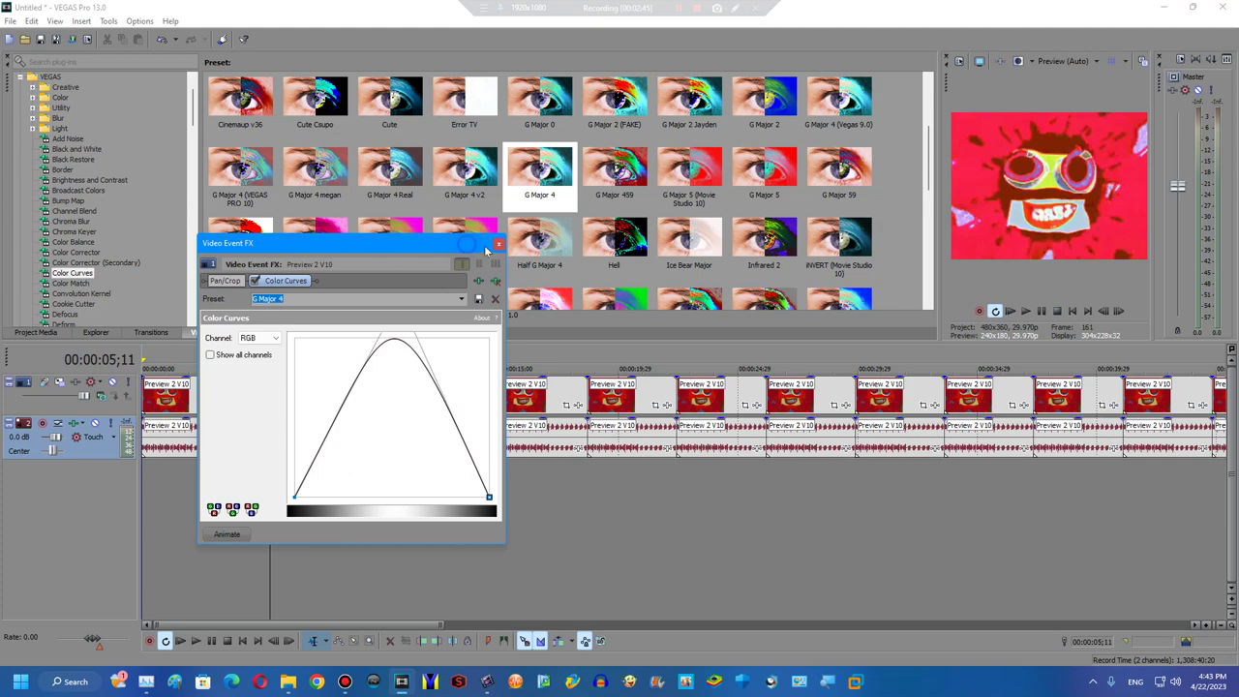
{"action": "left_click", "coordinate": [493, 249]}
{"action": "left_click", "coordinate": [354, 563]}
{"action": "right_click", "coordinate": [325, 530]}
Insert a new top video track and move the second clip onto it, keeping its timing.
{"action": "left_click", "coordinate": [387, 572]}
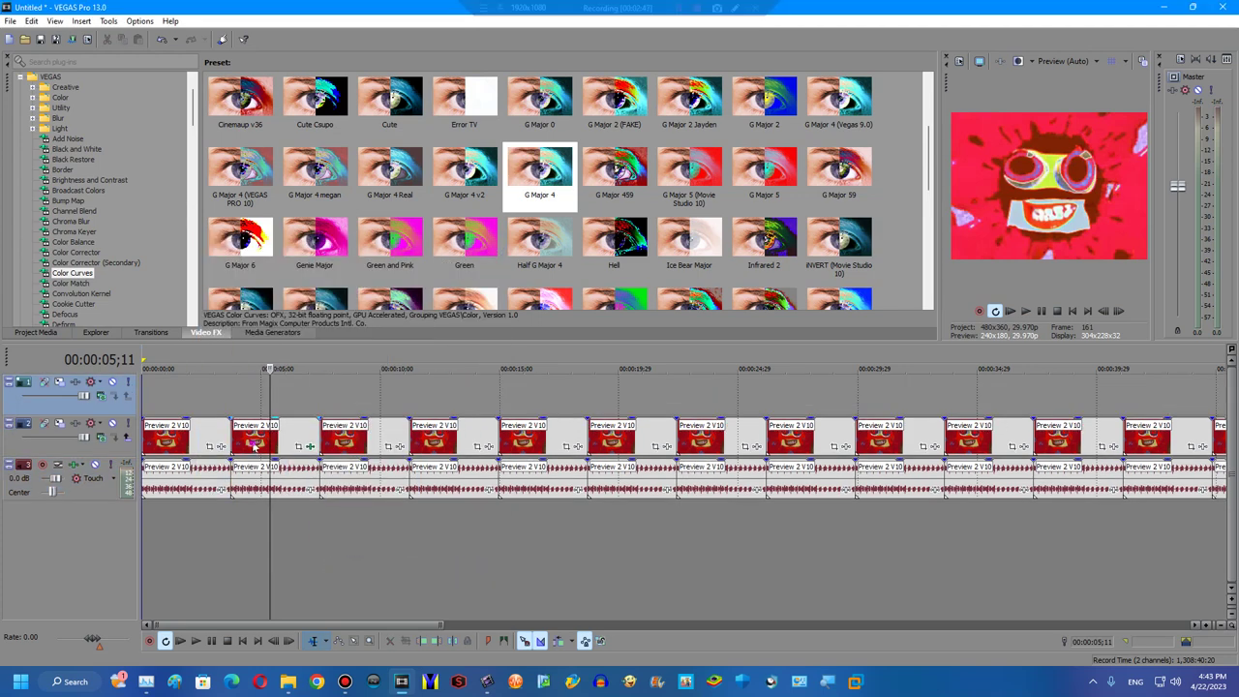
{"action": "left_click_drag", "start_coordinate": [246, 439], "coordinate": [247, 397]}
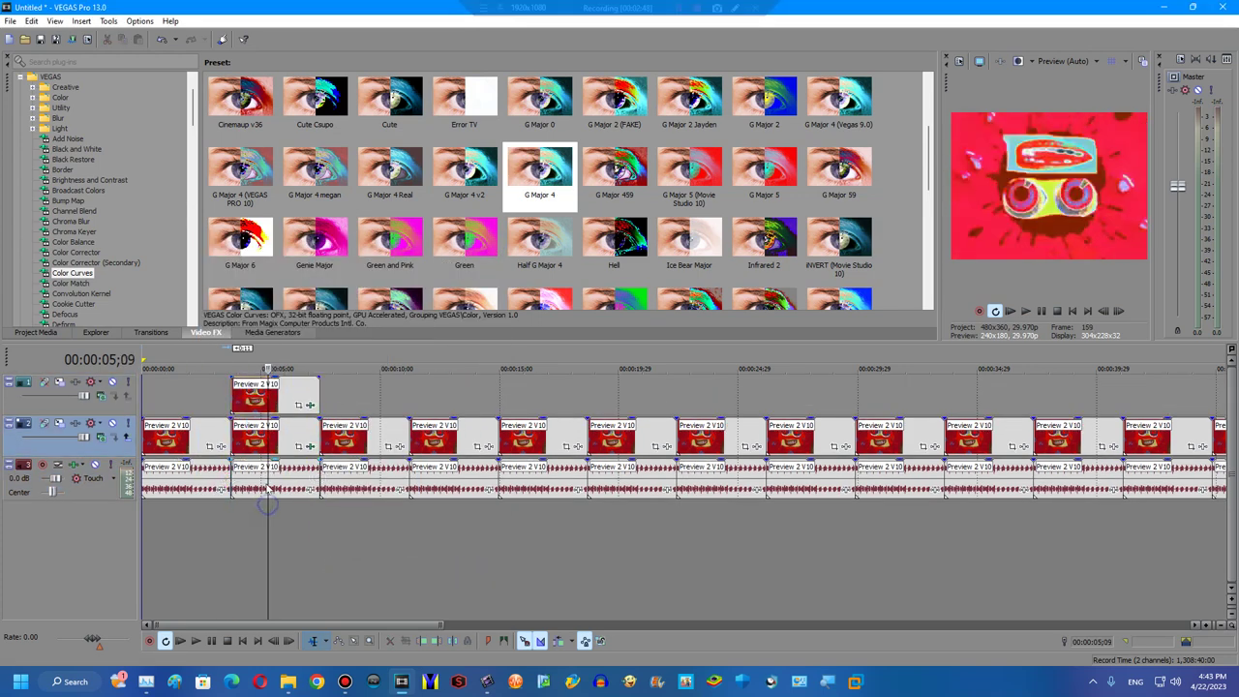
{"action": "left_click_drag", "start_coordinate": [263, 470], "coordinate": [271, 533]}
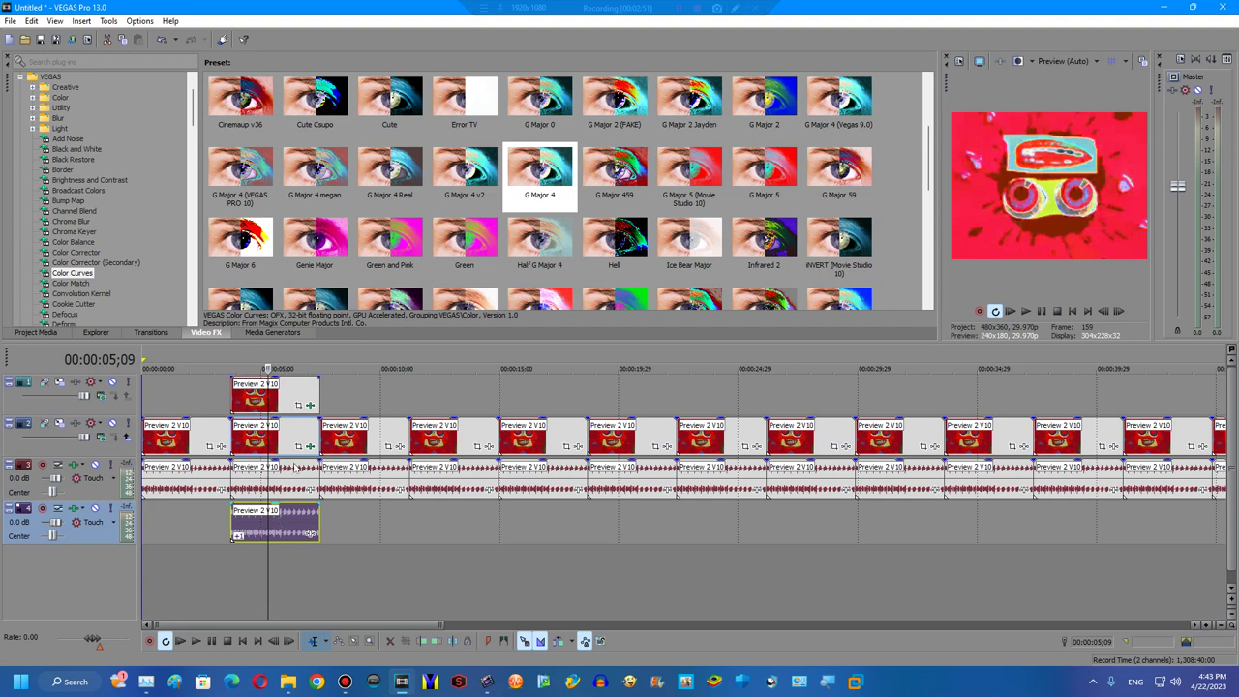
Replace the clip's Color Curves with a Gradient Map using the G Major 4 preset.
{"action": "left_click", "coordinate": [309, 406]}
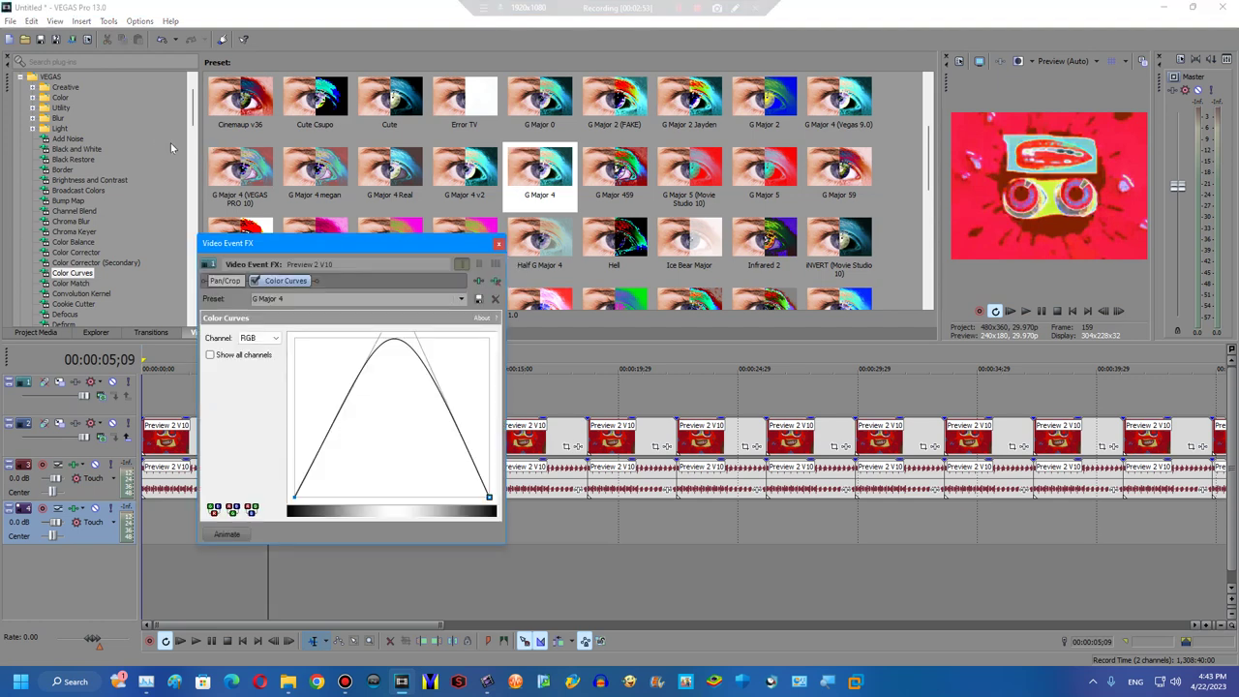
{"action": "left_click", "coordinate": [496, 280]}
{"action": "scroll", "coordinate": [104, 219], "scroll_direction": "down", "scroll_amount": 8}
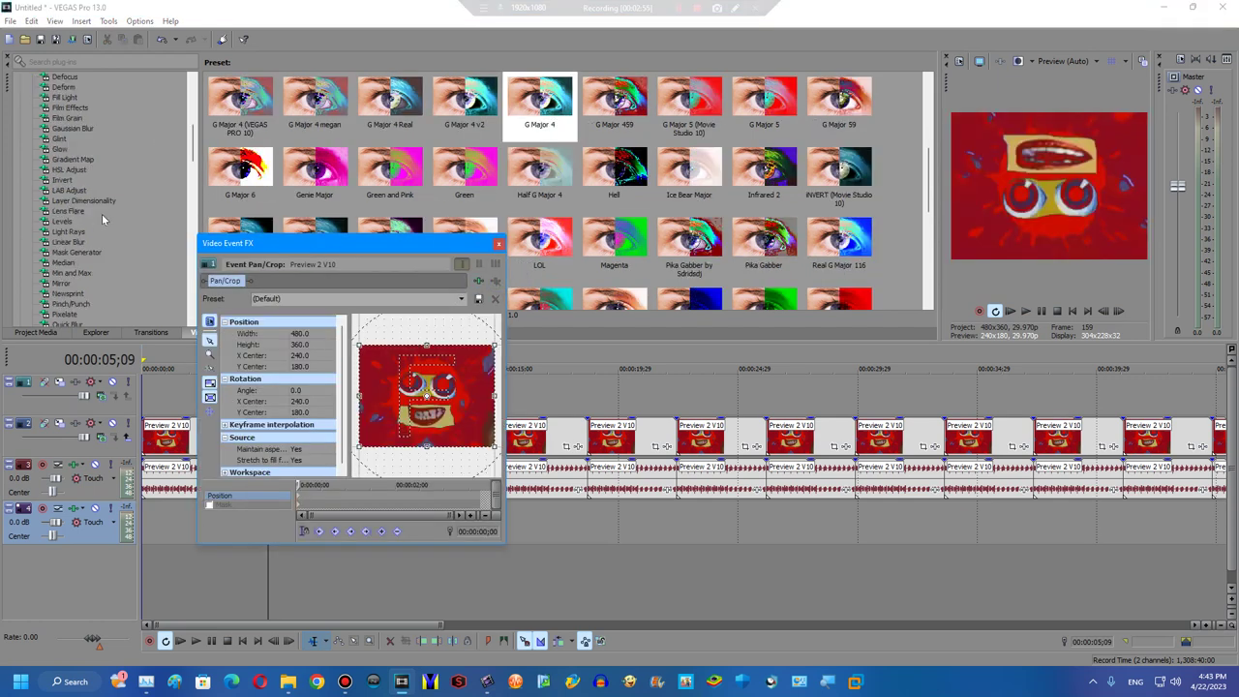
{"action": "left_click", "coordinate": [79, 157]}
{"action": "left_click_drag", "start_coordinate": [390, 169], "coordinate": [305, 284]}
{"action": "scroll", "coordinate": [88, 121], "scroll_direction": "up", "scroll_amount": 8}
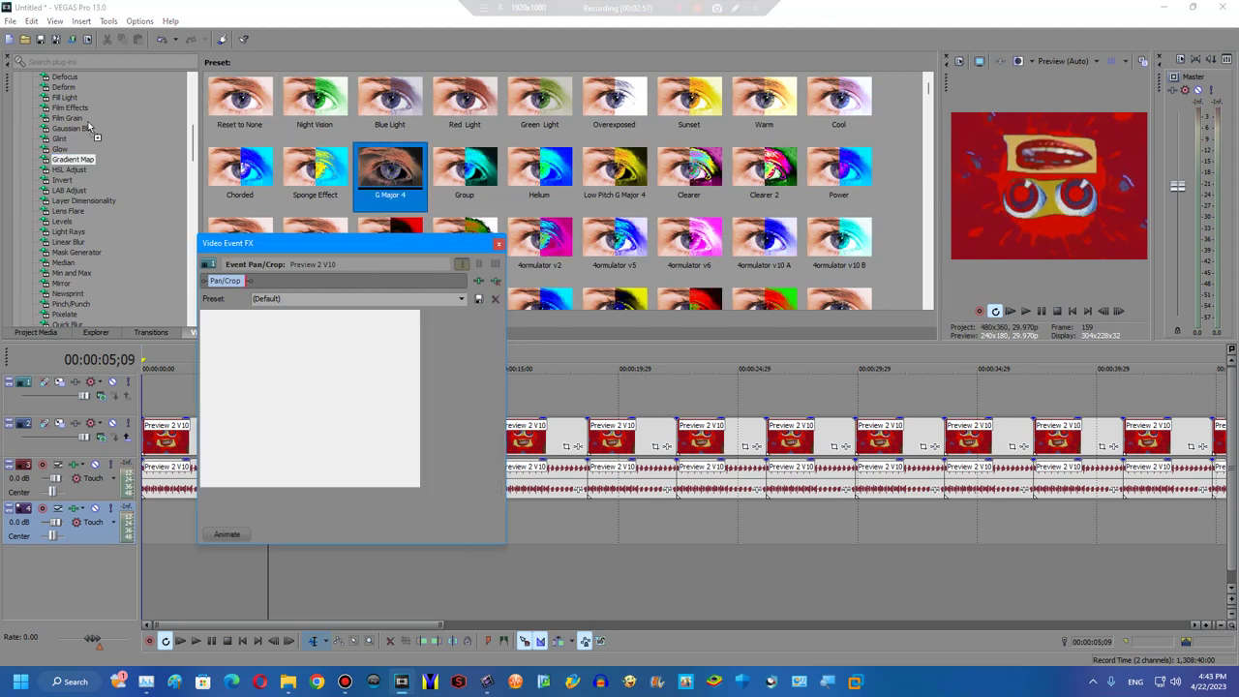
Add Split Screen with the Left Half preset and play back the result.
{"action": "left_click", "coordinate": [21, 77]}
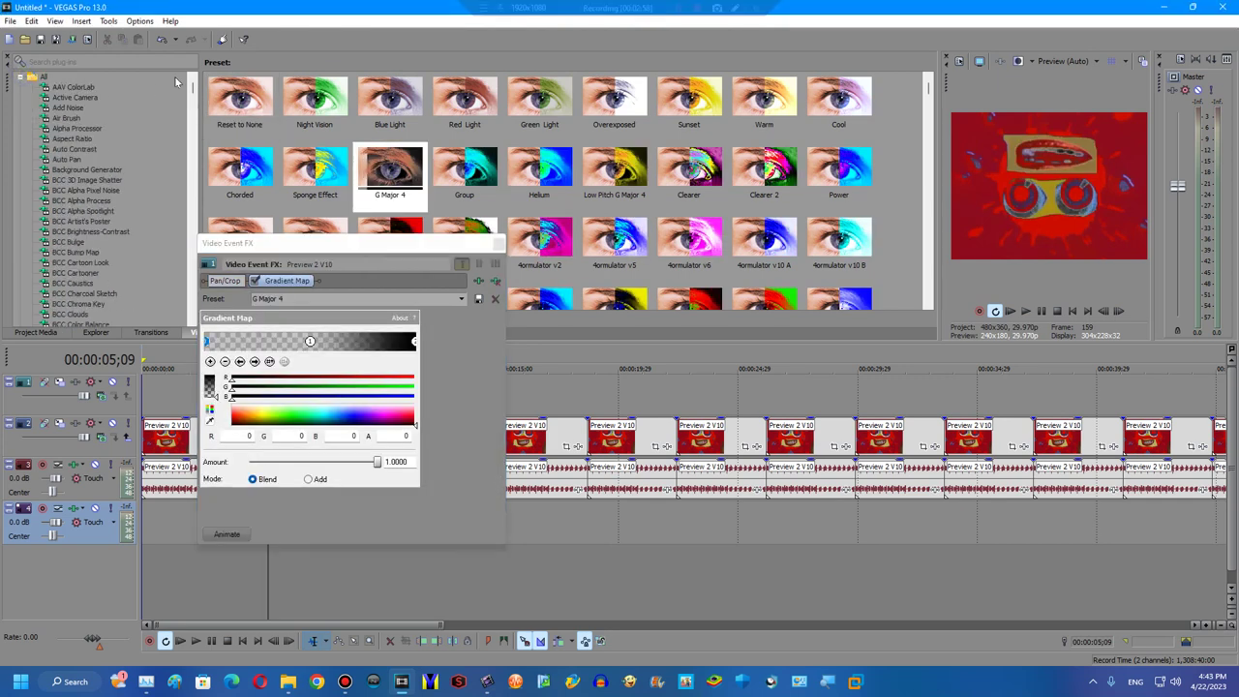
{"action": "left_click_drag", "start_coordinate": [191, 89], "coordinate": [168, 287]}
{"action": "scroll", "coordinate": [168, 282], "scroll_direction": "up", "scroll_amount": 10}
{"action": "scroll", "coordinate": [166, 286], "scroll_direction": "up", "scroll_amount": 5}
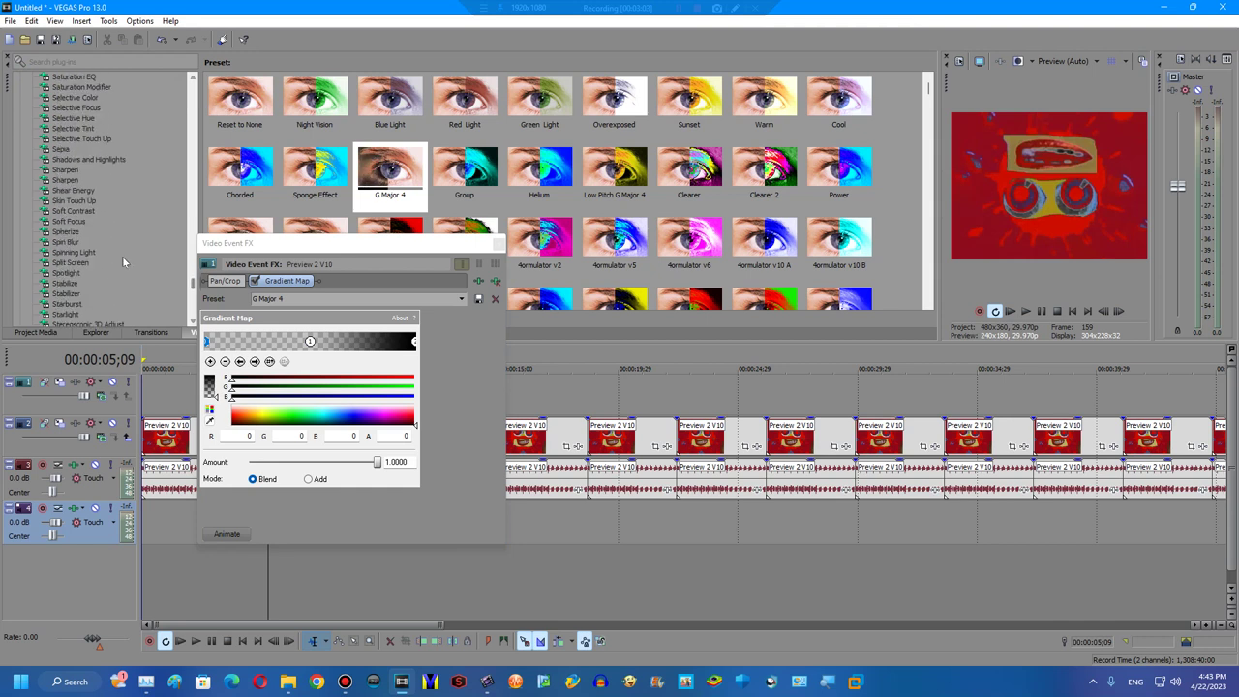
{"action": "left_click", "coordinate": [73, 263]}
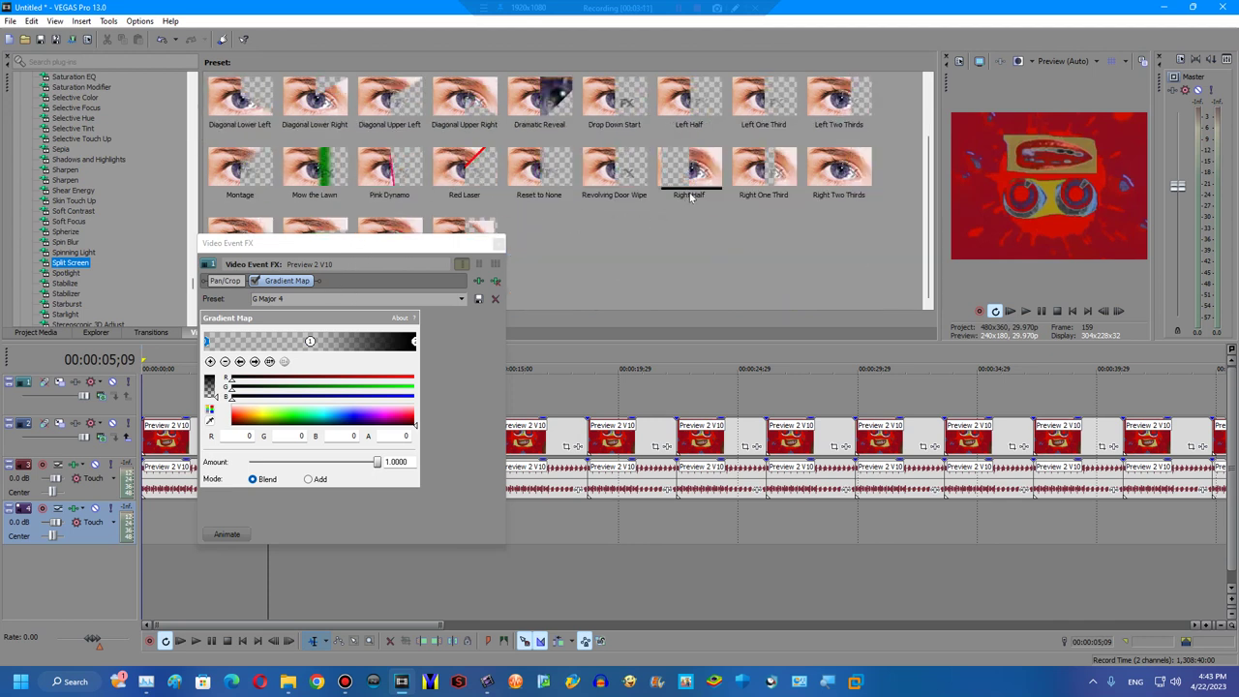
{"action": "double_click", "coordinate": [689, 172]}
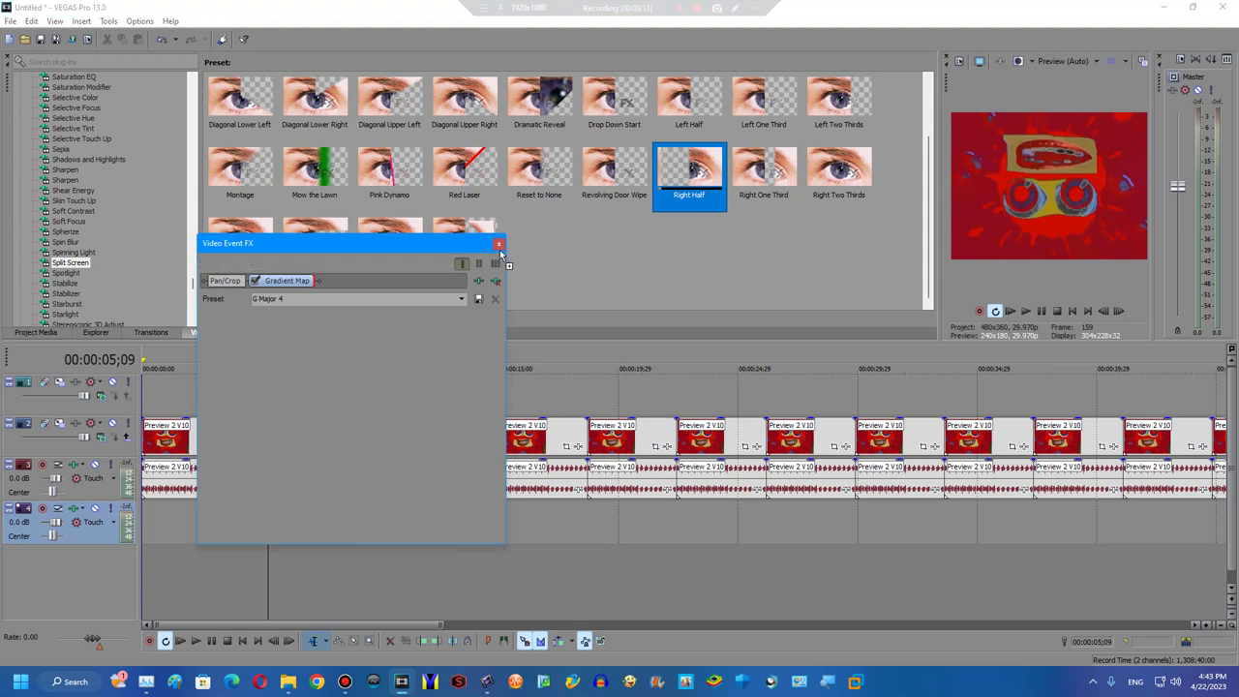
{"action": "left_click", "coordinate": [497, 279]}
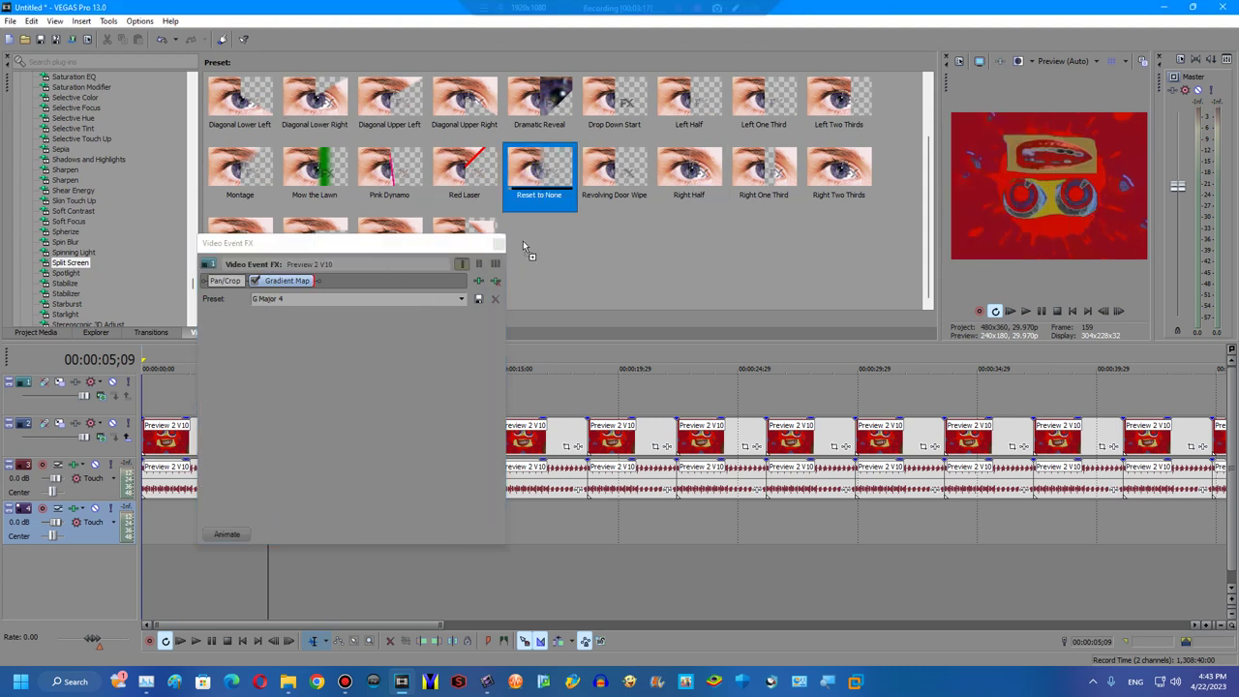
{"action": "double_click", "coordinate": [538, 203]}
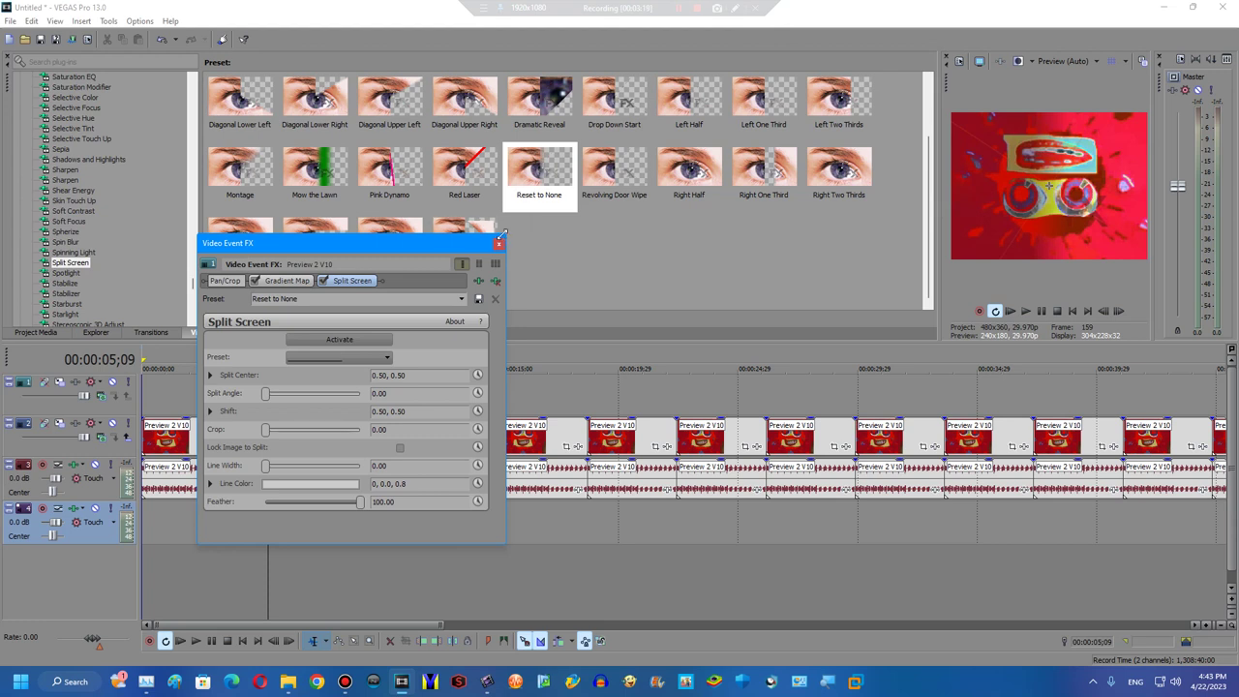
{"action": "left_click", "coordinate": [460, 300]}
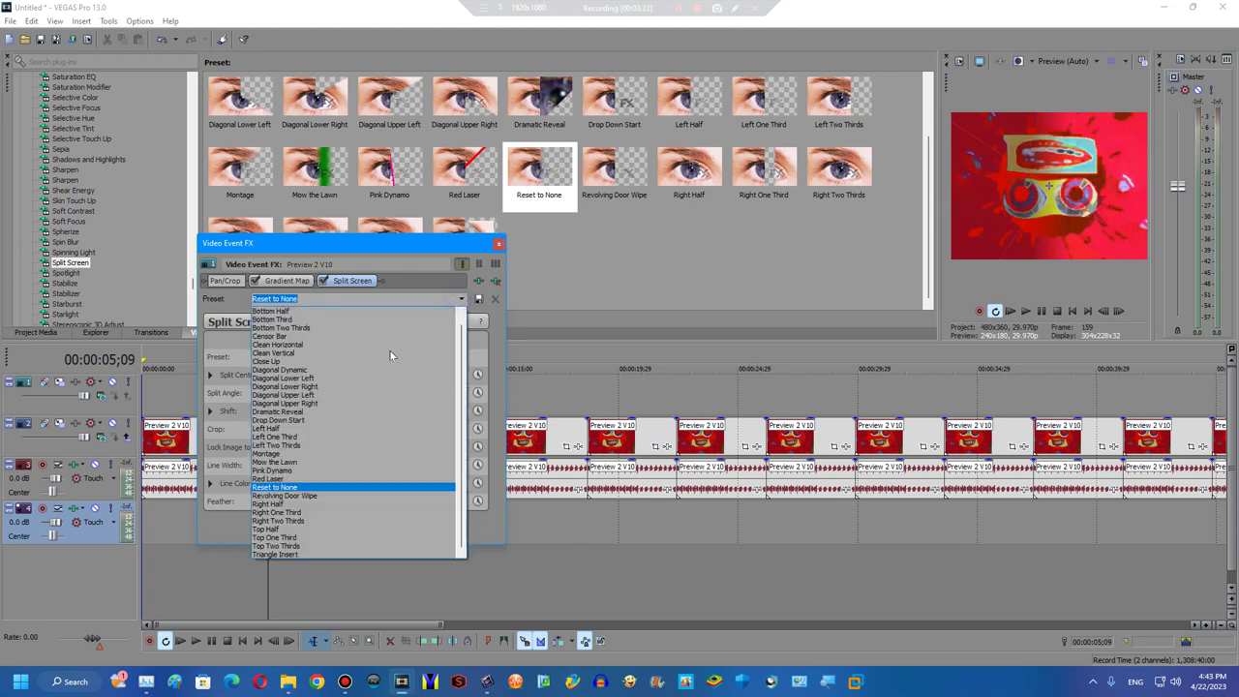
{"action": "left_click", "coordinate": [300, 429]}
{"action": "left_click", "coordinate": [500, 246]}
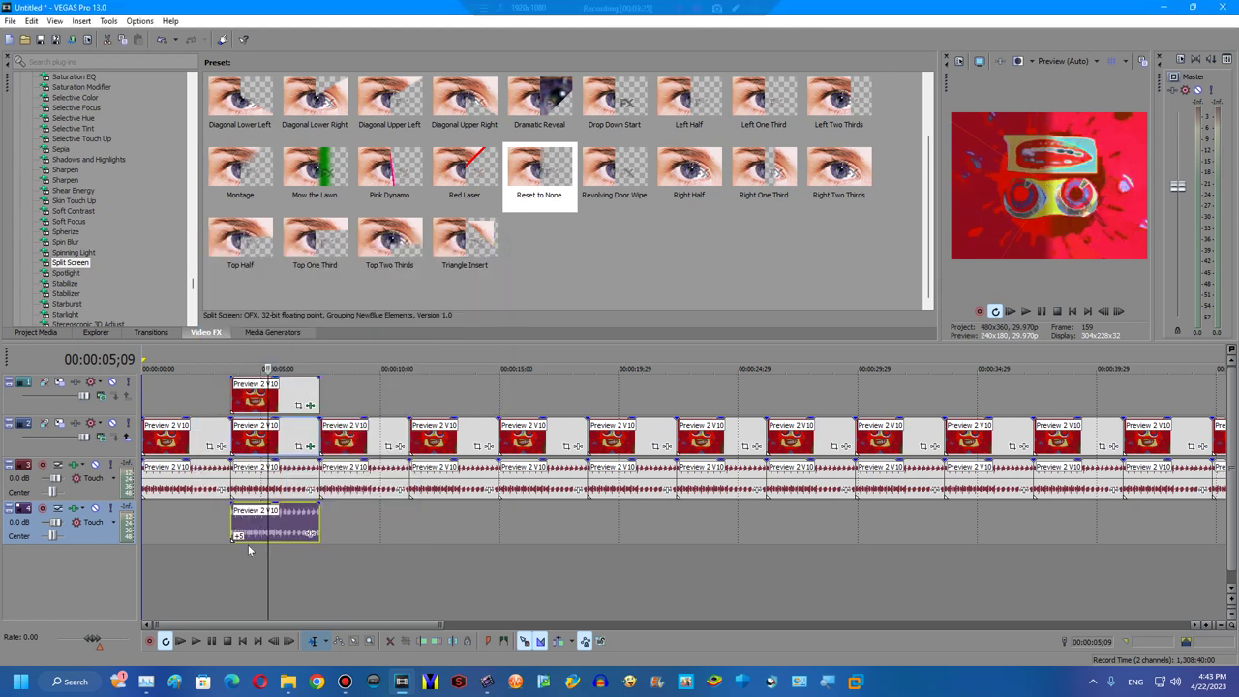
{"action": "left_click", "coordinate": [236, 548]}
{"action": "key", "text": "space"}
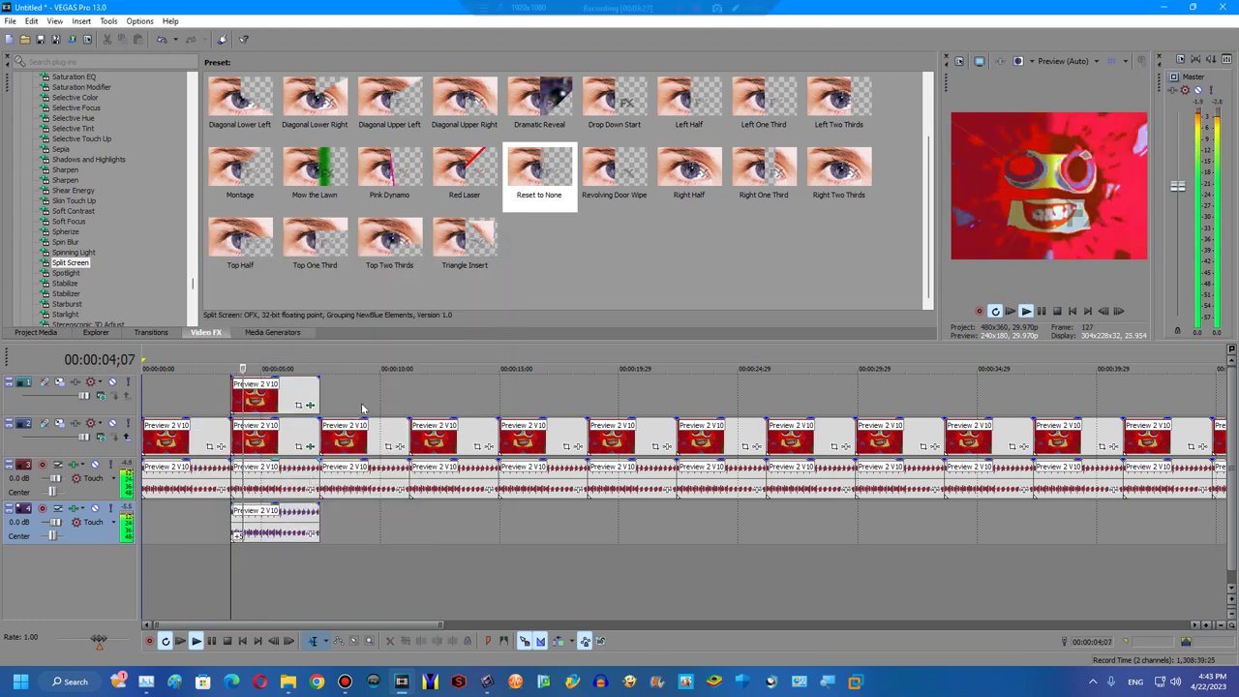
Apply LAB Adjust Invert Luminosity and Mirror Reflect Left to the third clip.
{"action": "left_click", "coordinate": [359, 445]}
{"action": "key", "text": "space"}
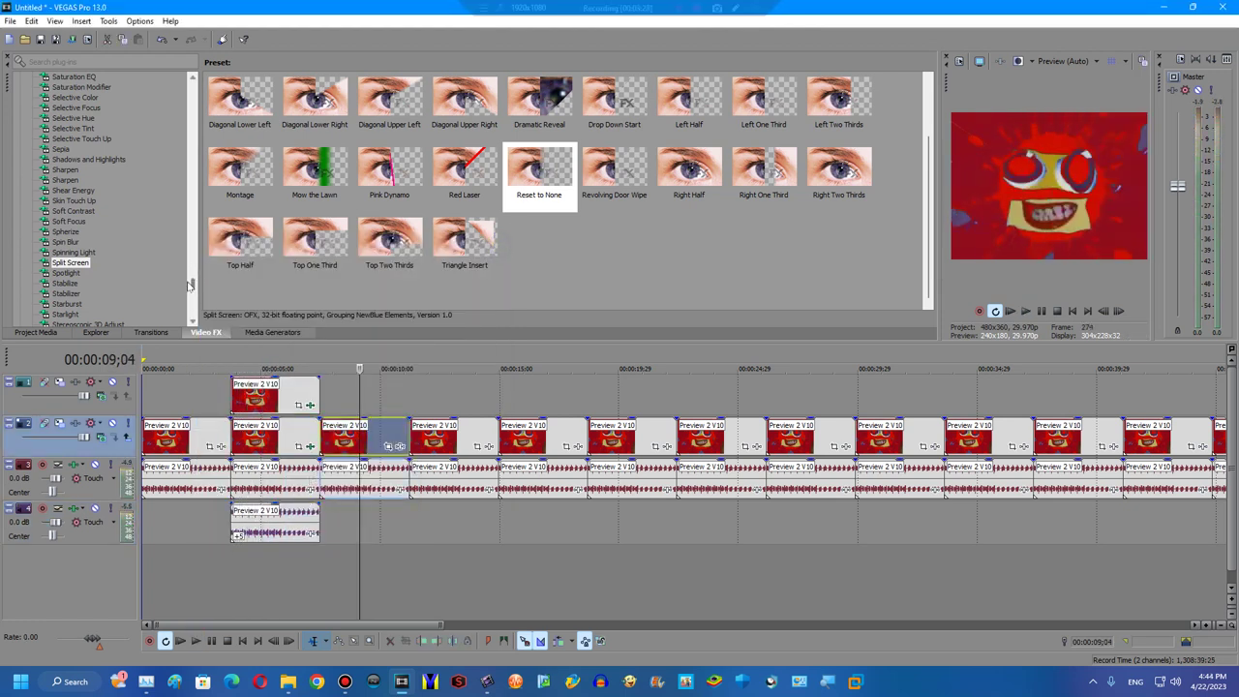
{"action": "left_click_drag", "start_coordinate": [192, 282], "coordinate": [104, 77]}
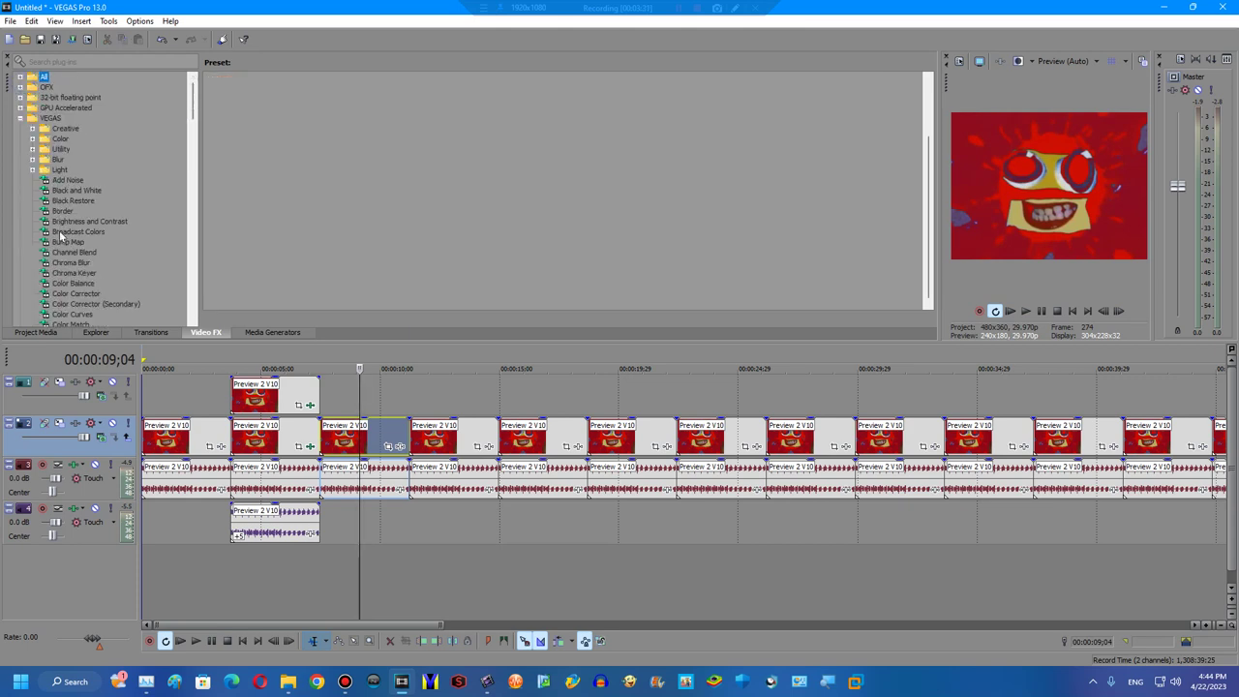
{"action": "scroll", "coordinate": [63, 237], "scroll_direction": "down", "scroll_amount": 5}
{"action": "left_click_drag", "start_coordinate": [69, 231], "coordinate": [485, 195]}
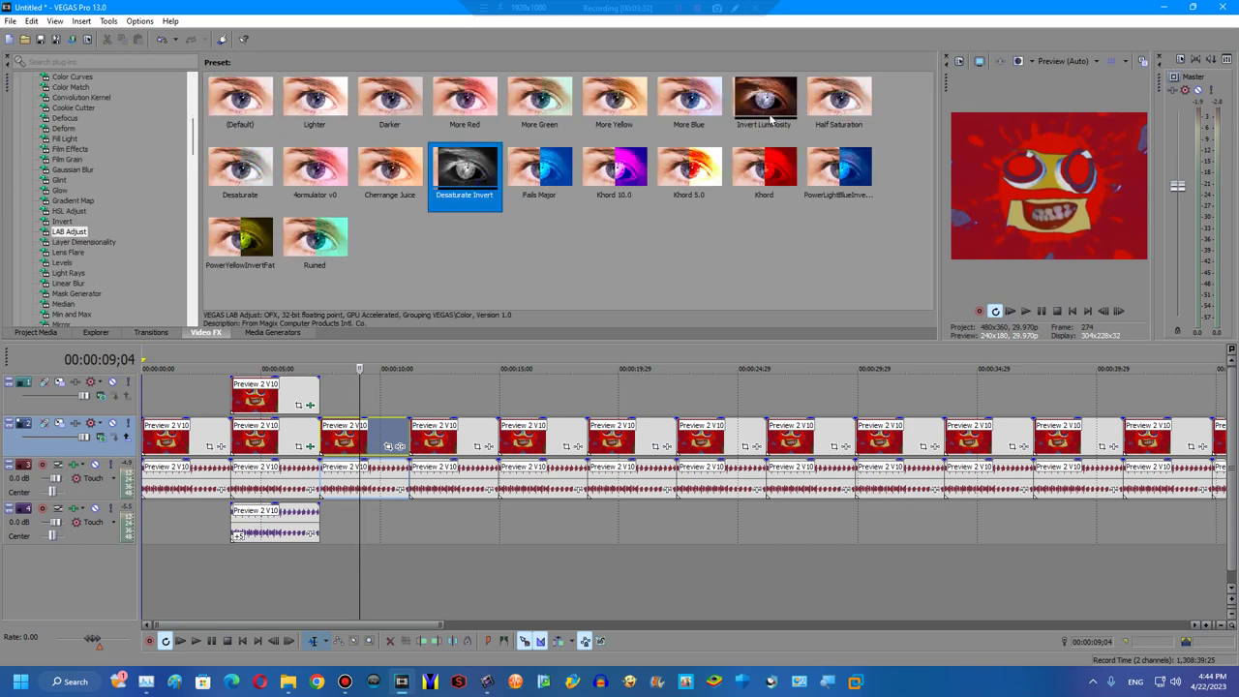
{"action": "left_click_drag", "start_coordinate": [764, 102], "coordinate": [387, 450]}
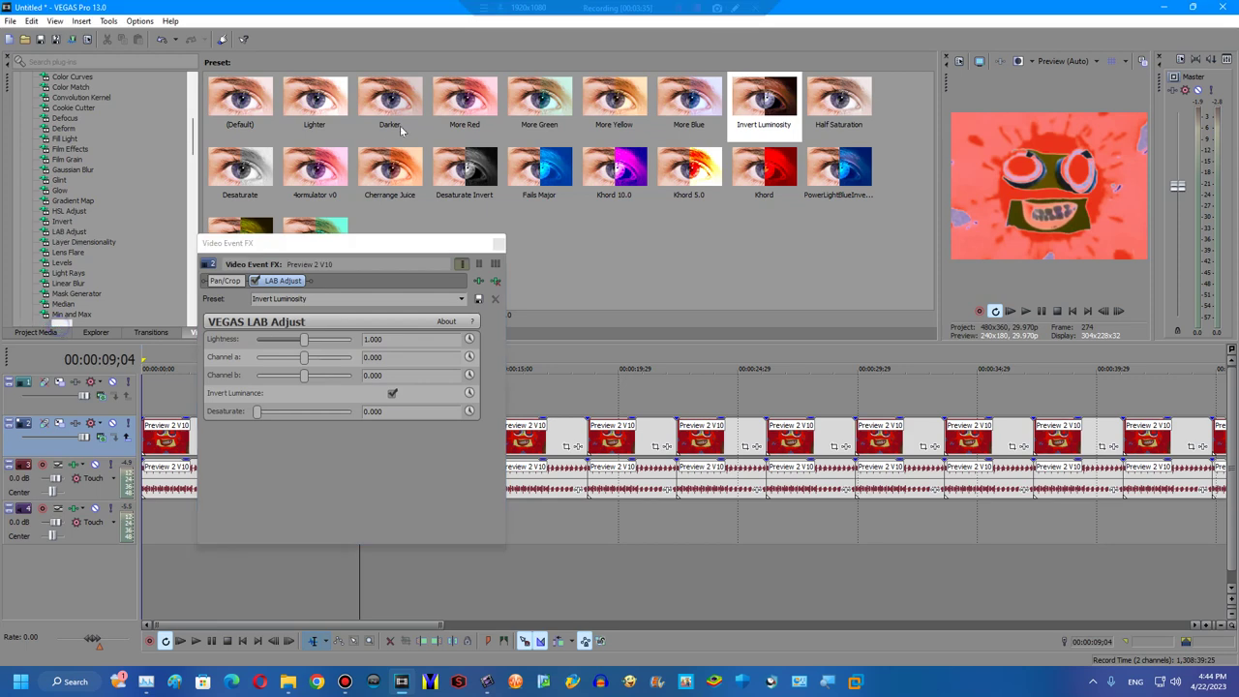
{"action": "left_click", "coordinate": [63, 325]}
{"action": "left_click", "coordinate": [465, 102]}
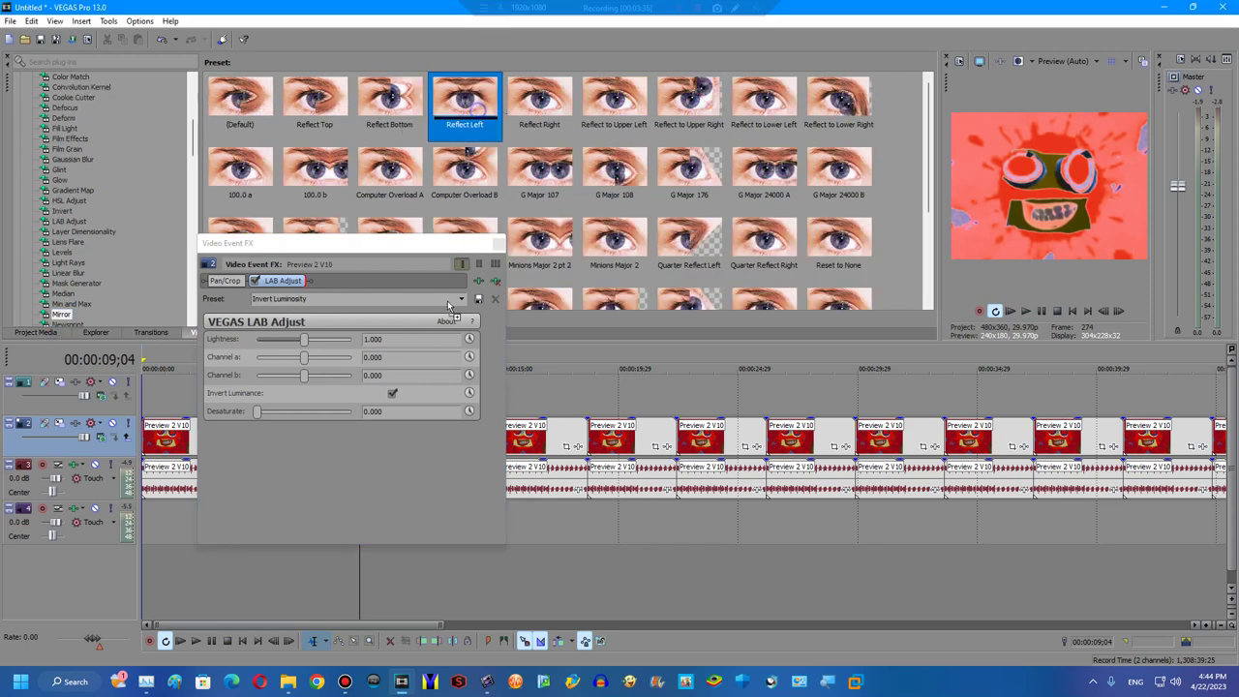
{"action": "left_click", "coordinate": [497, 245]}
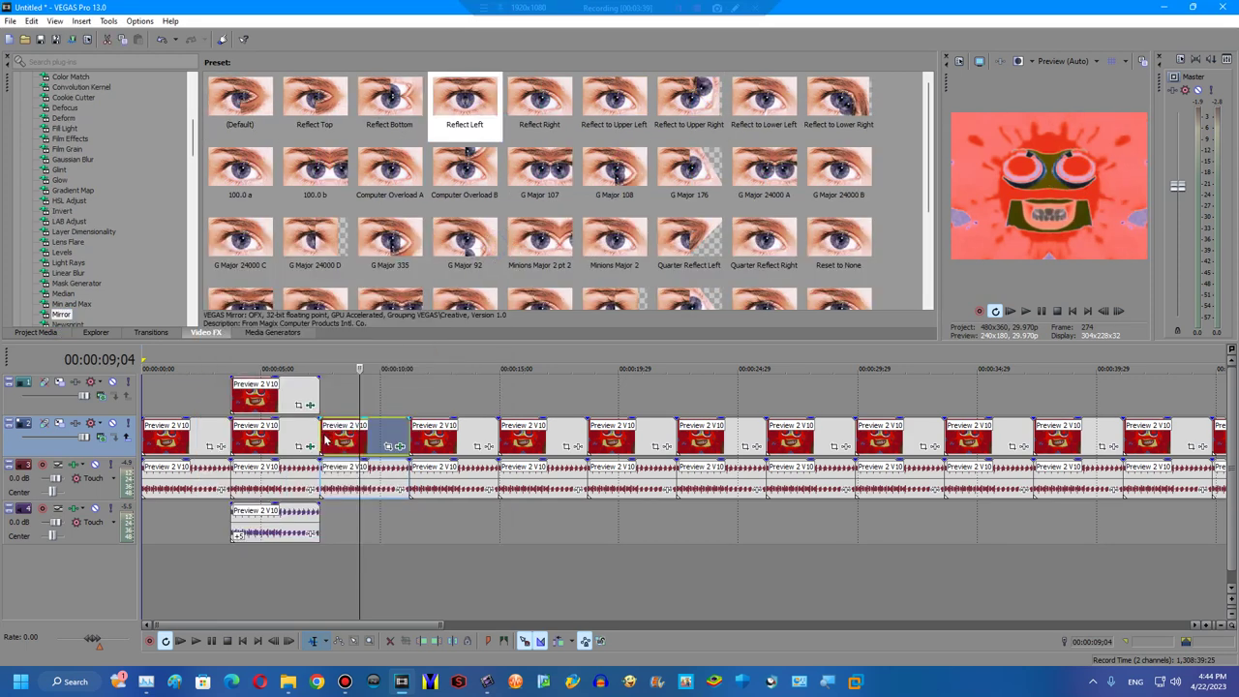
Reverse the third clip's audio.
{"action": "right_click", "coordinate": [345, 481]}
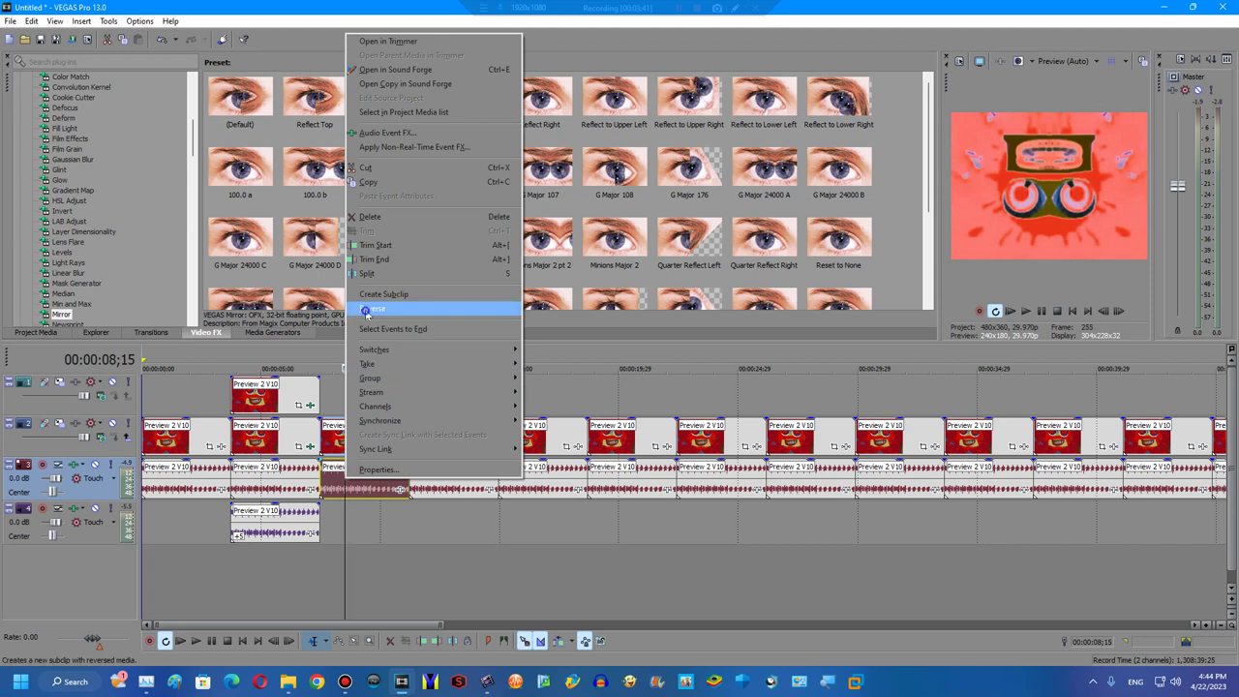
{"action": "left_click", "coordinate": [368, 308]}
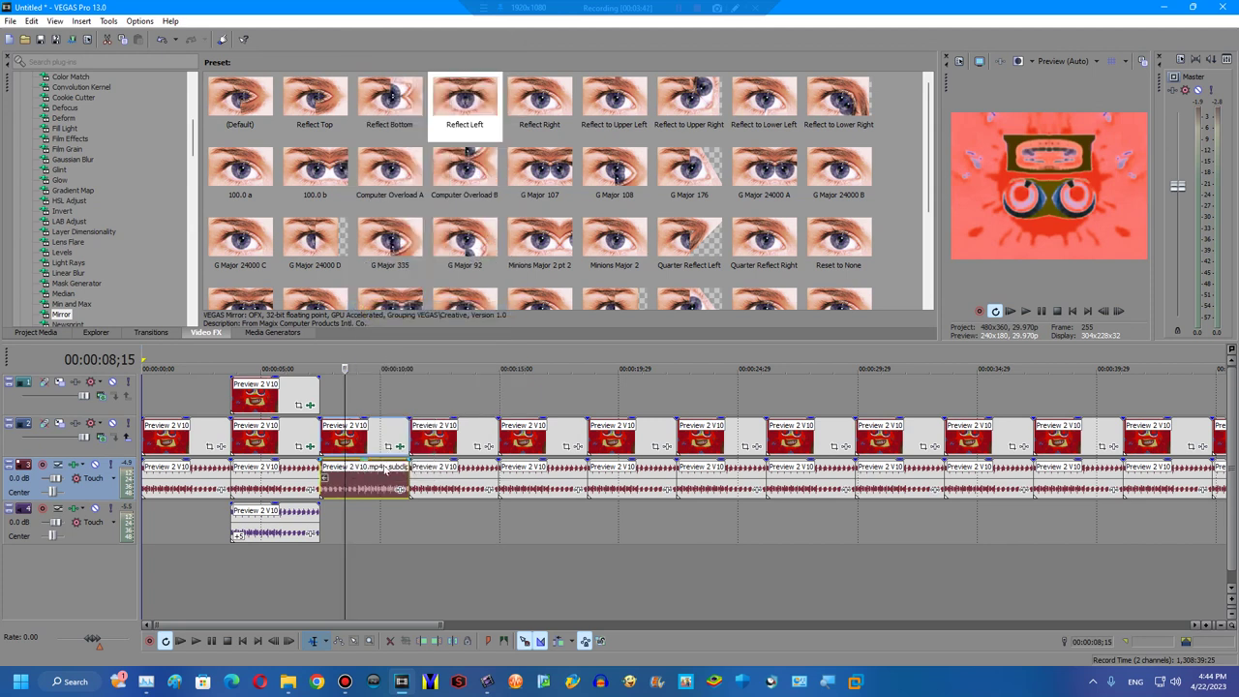
{"action": "left_click", "coordinate": [428, 443]}
Replace the fourth clip with a pasted copy of the layered second clip, reversed.
{"action": "key", "text": "Delete"}
{"action": "left_click", "coordinate": [290, 396]}
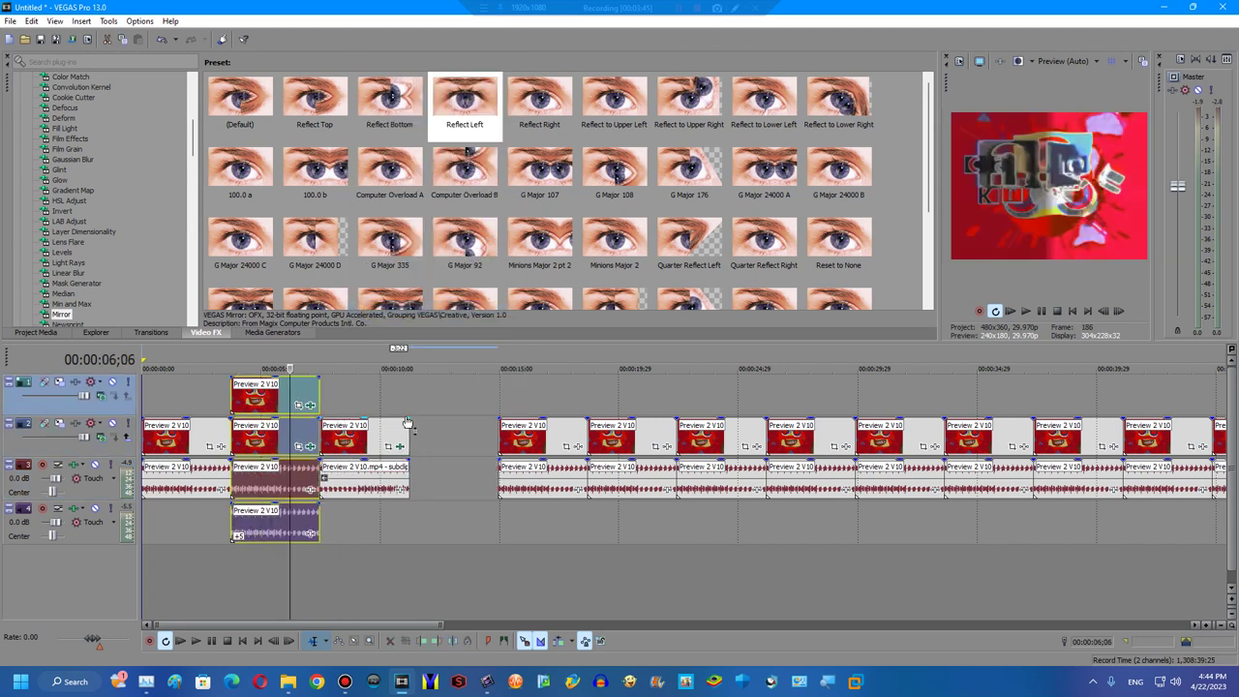
{"action": "key", "text": "ctrl+c"}
{"action": "left_click", "coordinate": [410, 395]}
{"action": "key", "text": "ctrl+v"}
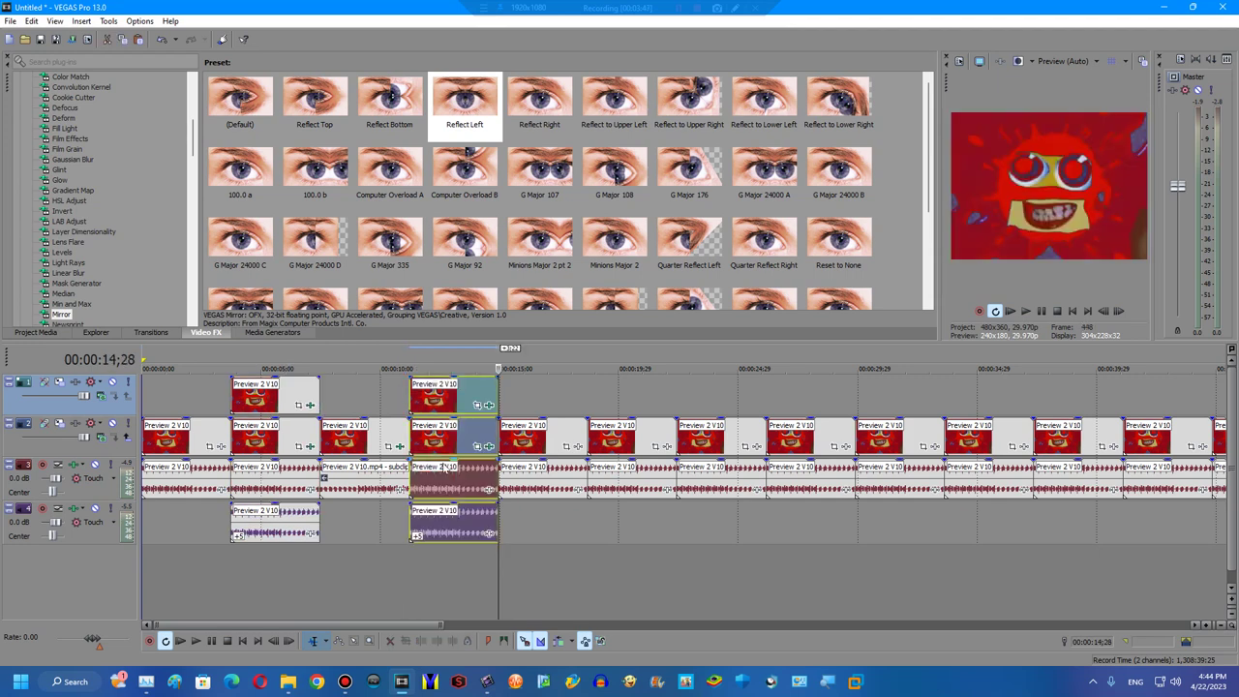
{"action": "left_click", "coordinate": [444, 467]}
{"action": "right_click", "coordinate": [447, 472]}
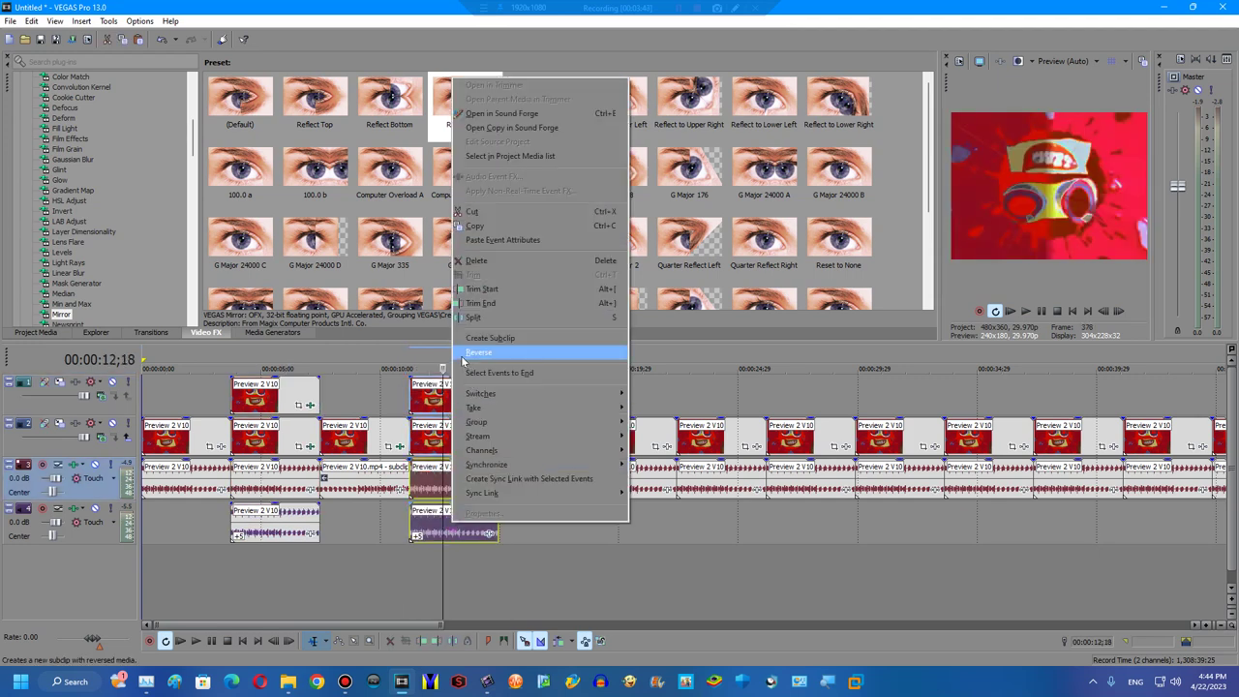
{"action": "left_click", "coordinate": [479, 353]}
Apply Invert Luminosity to both pasted layers and Reflect Left mirror to the lower one.
{"action": "left_click", "coordinate": [87, 220]}
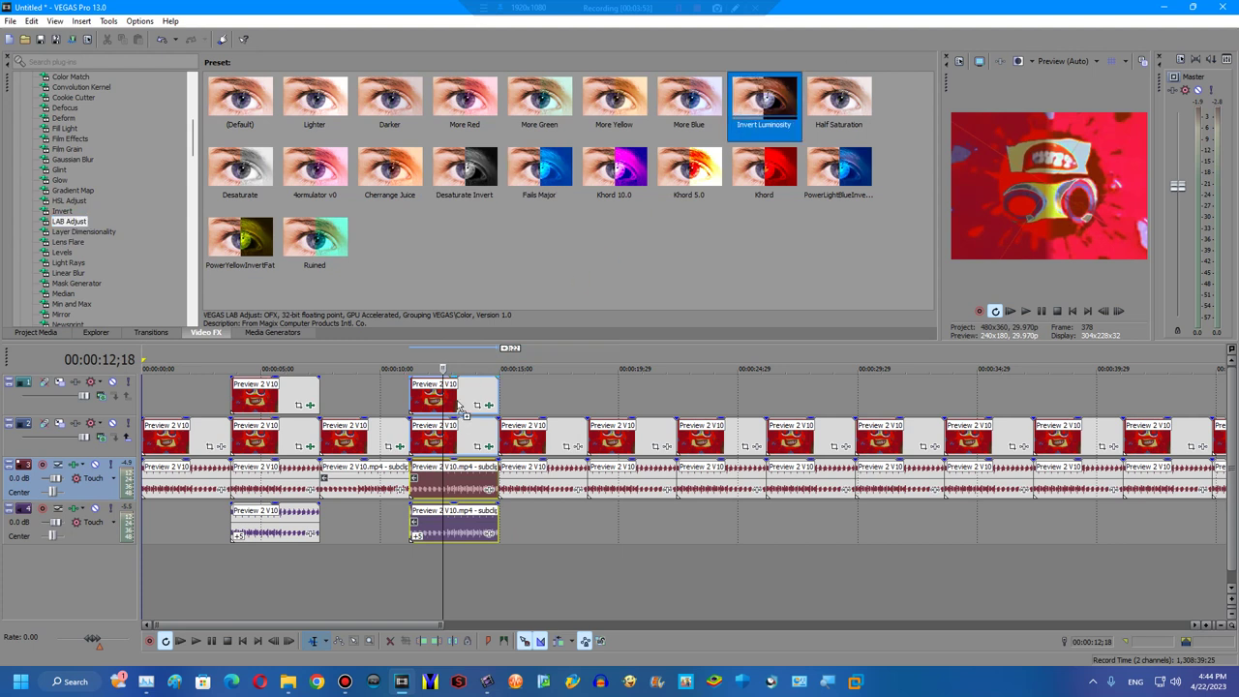
{"action": "left_click_drag", "start_coordinate": [460, 401], "coordinate": [453, 408]}
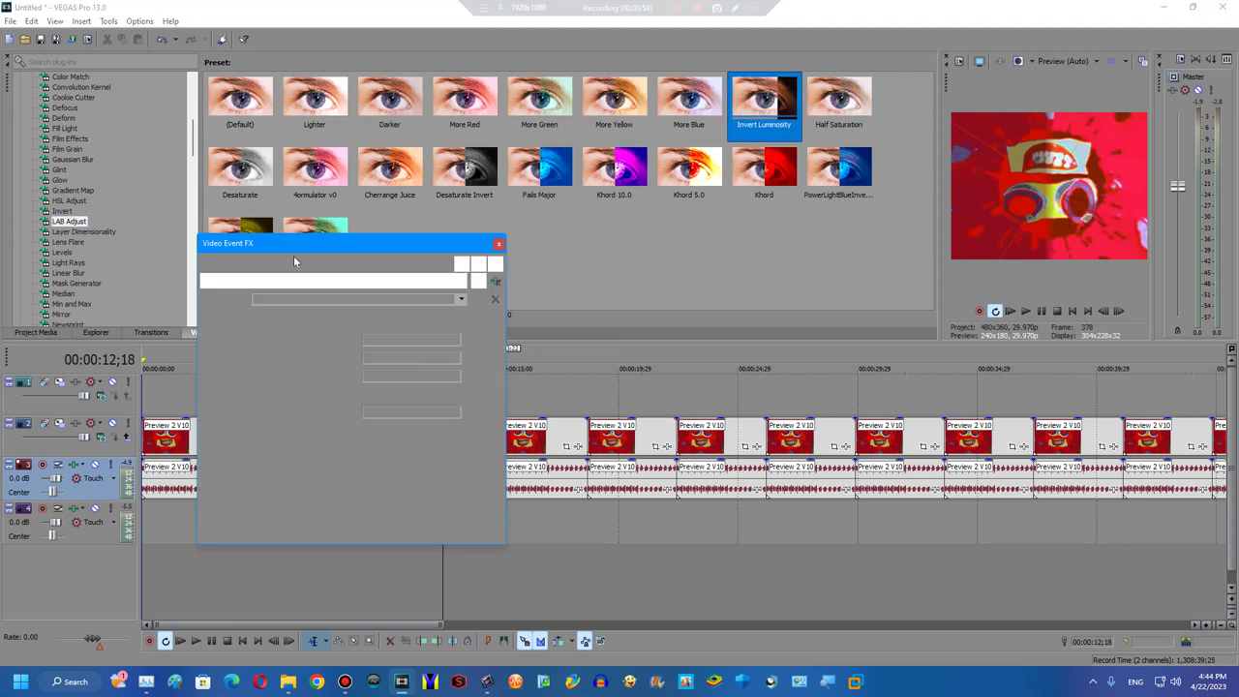
{"action": "left_click", "coordinate": [499, 244]}
{"action": "left_click_drag", "start_coordinate": [765, 101], "coordinate": [455, 453]}
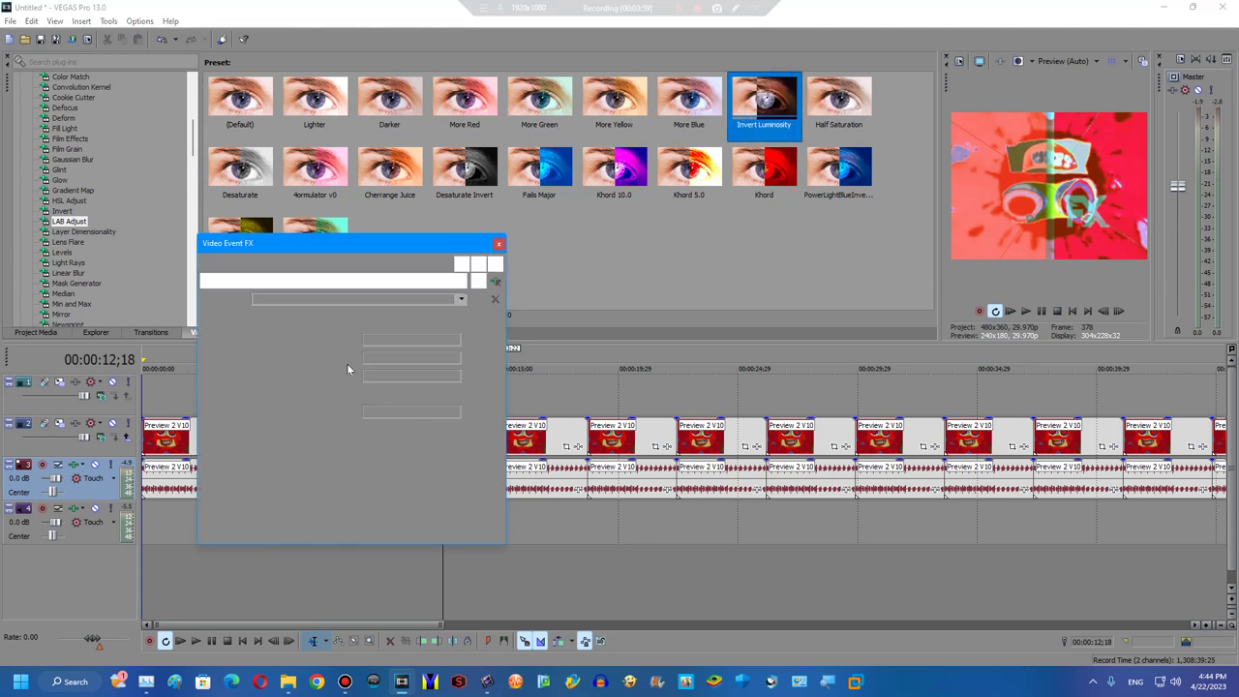
{"action": "left_click", "coordinate": [60, 314]}
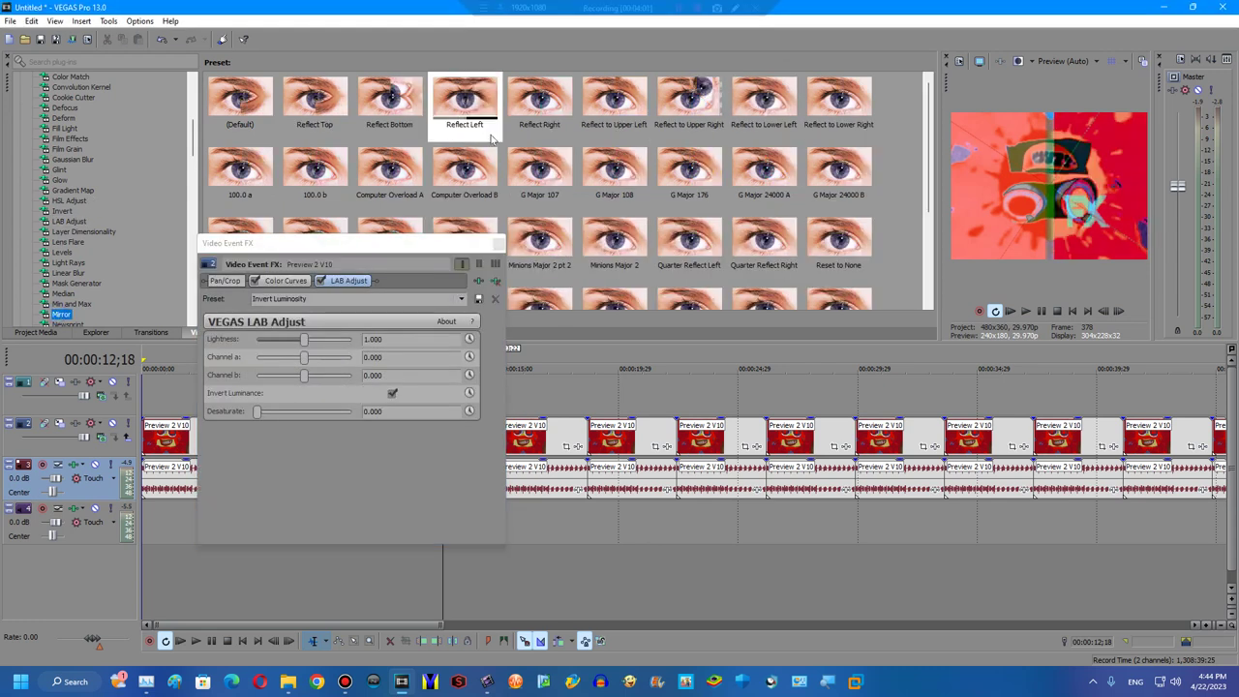
{"action": "left_click_drag", "start_coordinate": [465, 102], "coordinate": [393, 299]}
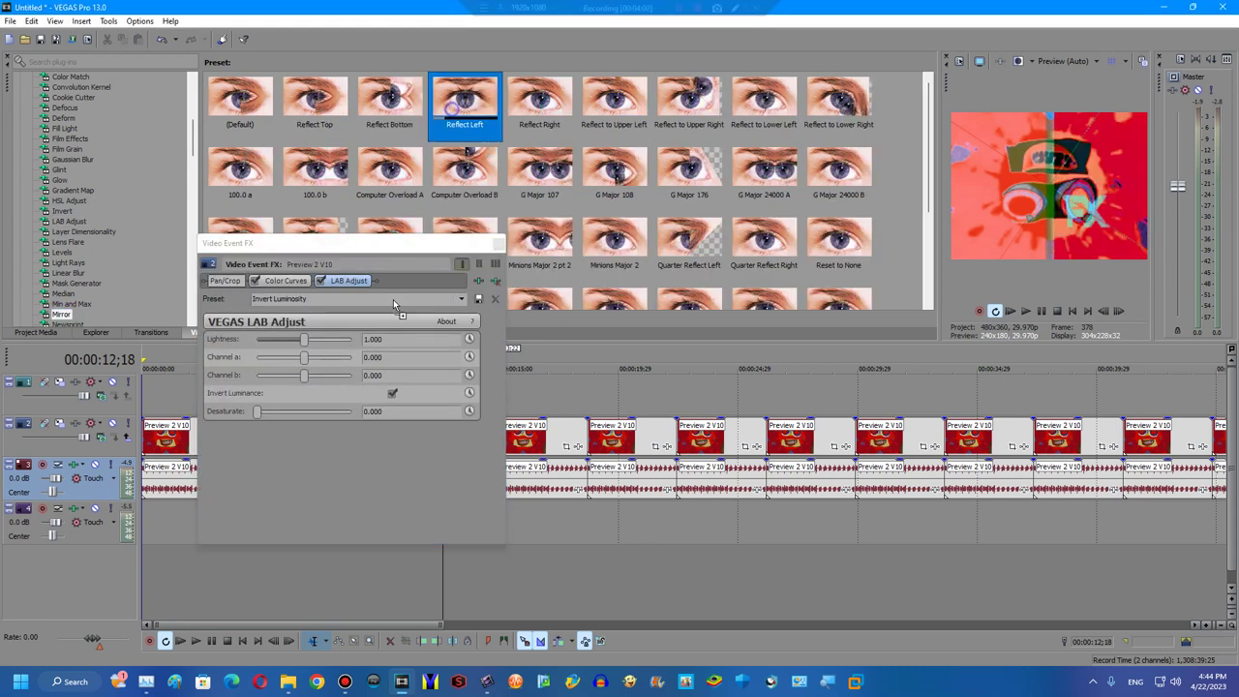
{"action": "left_click", "coordinate": [498, 244]}
Move Split Screen to the end of the upper layer's effect chain and play the section.
{"action": "left_click_drag", "start_coordinate": [464, 102], "coordinate": [484, 407]}
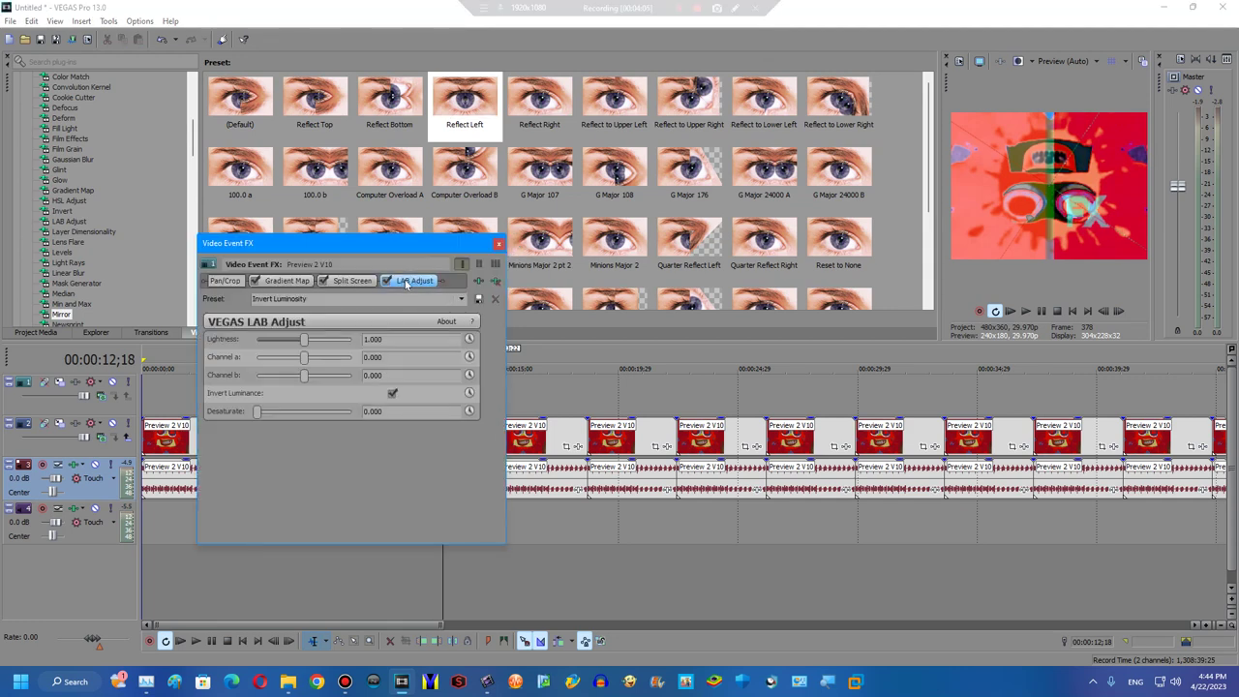
{"action": "left_click_drag", "start_coordinate": [442, 290], "coordinate": [443, 289]}
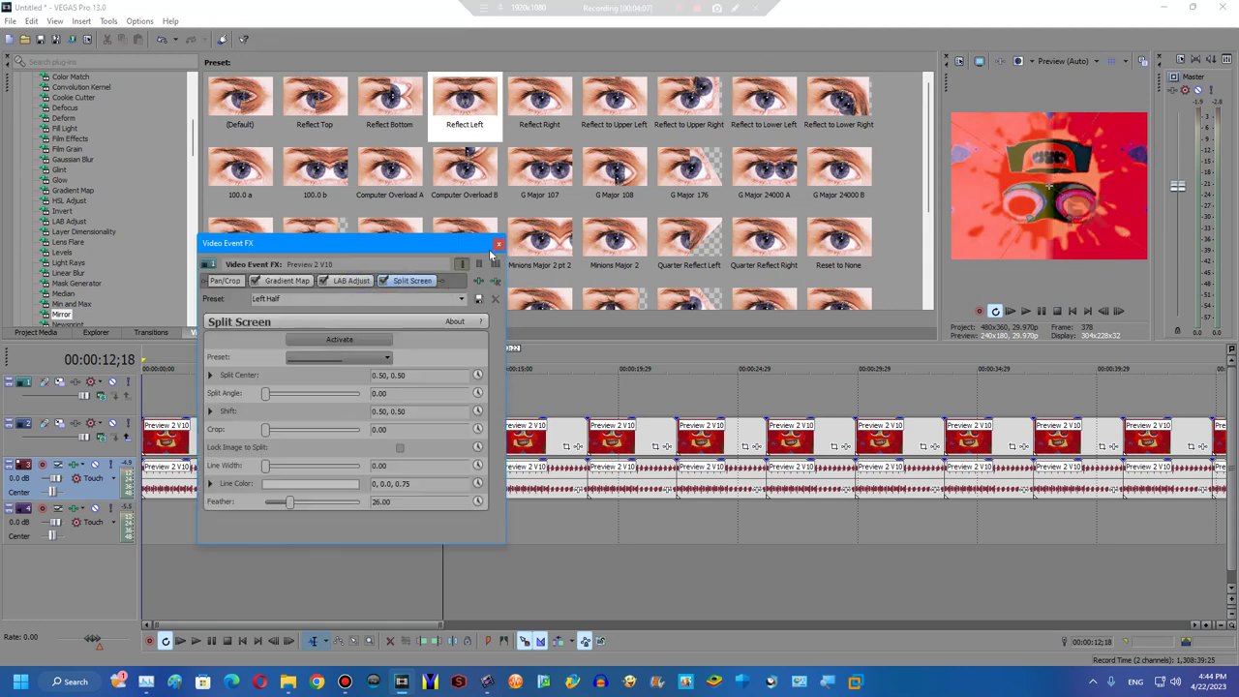
{"action": "left_click", "coordinate": [498, 244]}
{"action": "left_click", "coordinate": [411, 576]}
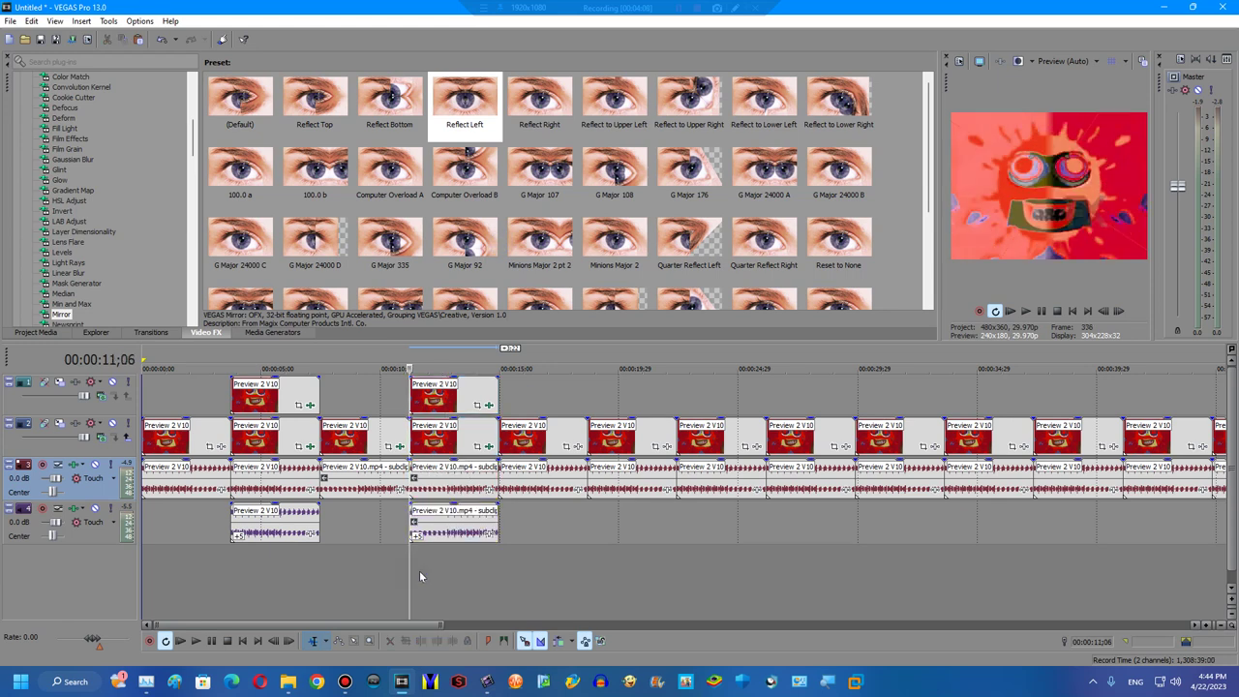
{"action": "key", "text": "space"}
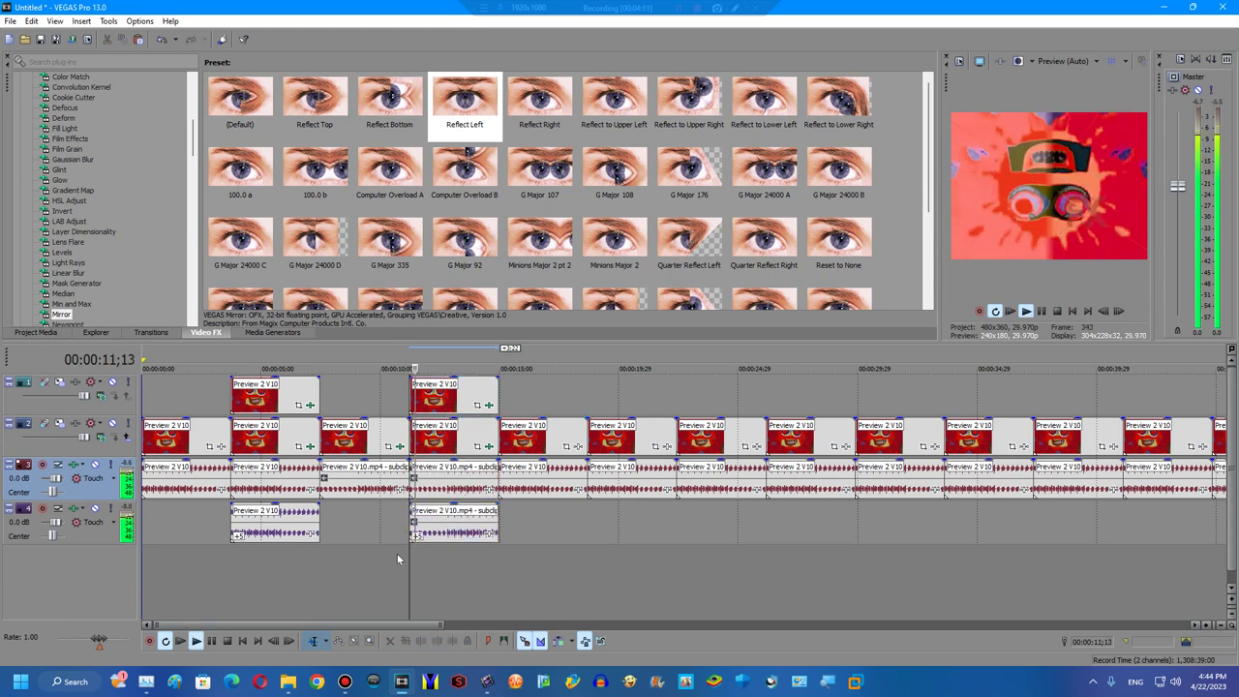
Apply the default Invert effect to the fifth clip and close its effects window.
{"action": "left_click", "coordinate": [540, 489]}
{"action": "left_click", "coordinate": [62, 211]}
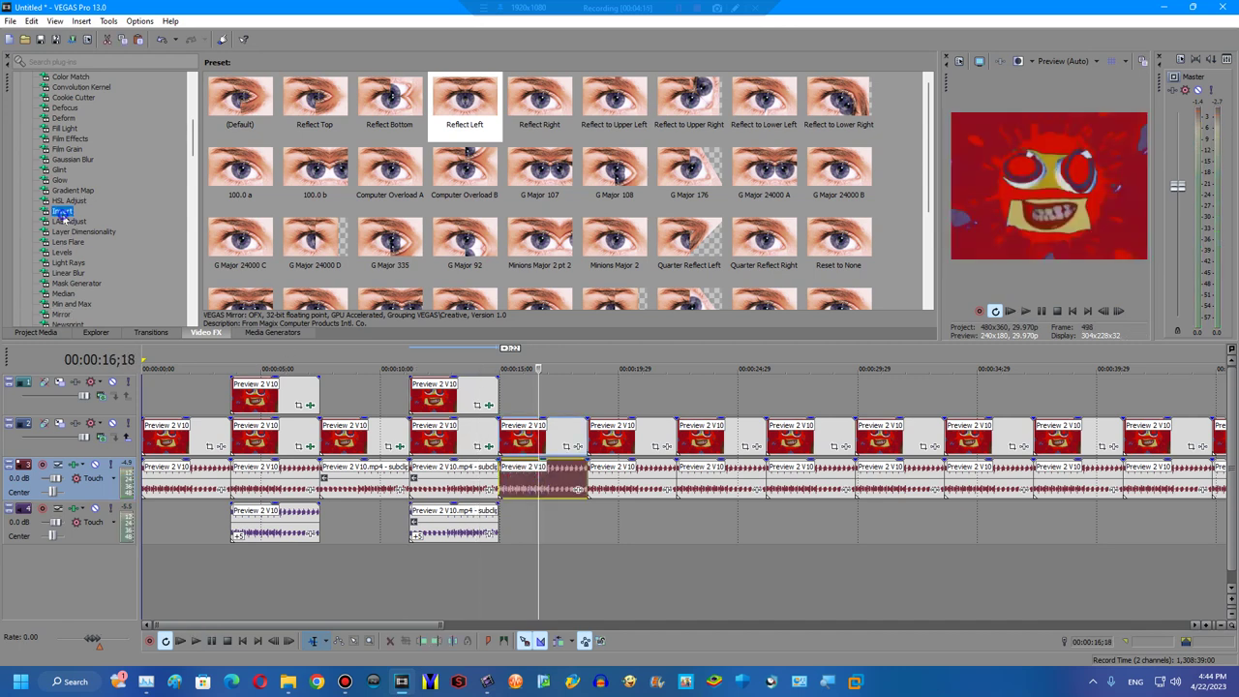
{"action": "left_click_drag", "start_coordinate": [240, 106], "coordinate": [563, 443]}
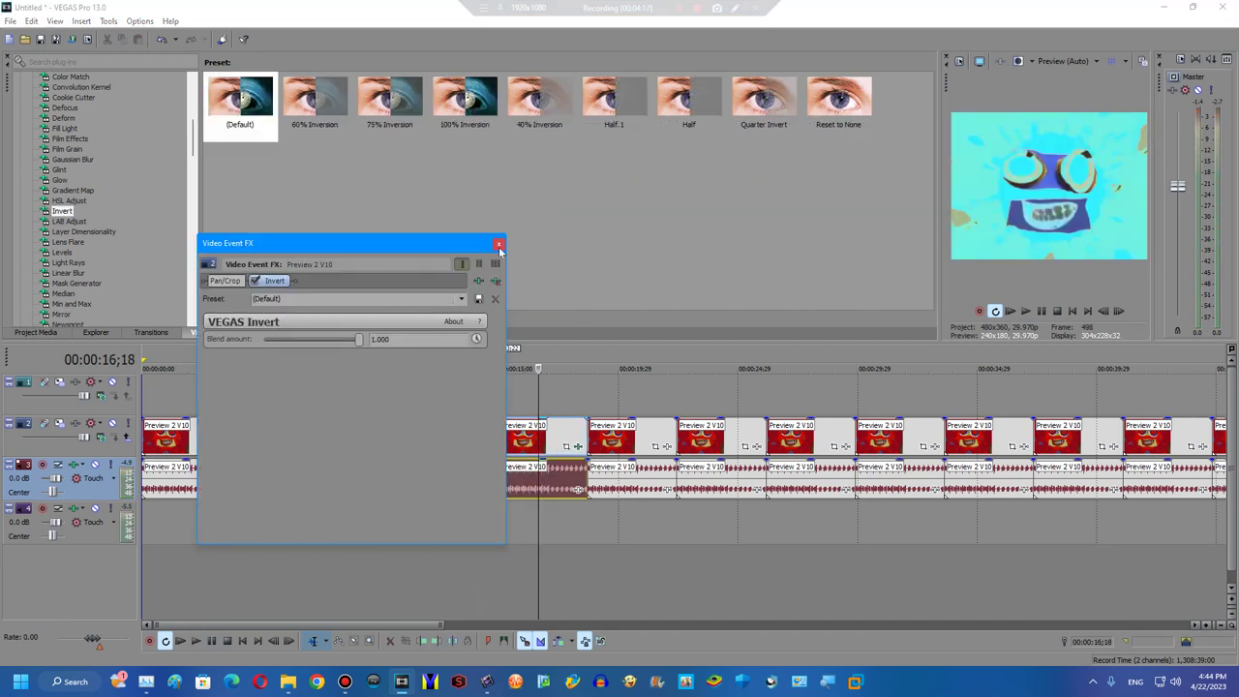
{"action": "left_click", "coordinate": [499, 245]}
Browse the Video FX list to the NewBlue Gradient Tint presets.
{"action": "left_click", "coordinate": [528, 437]}
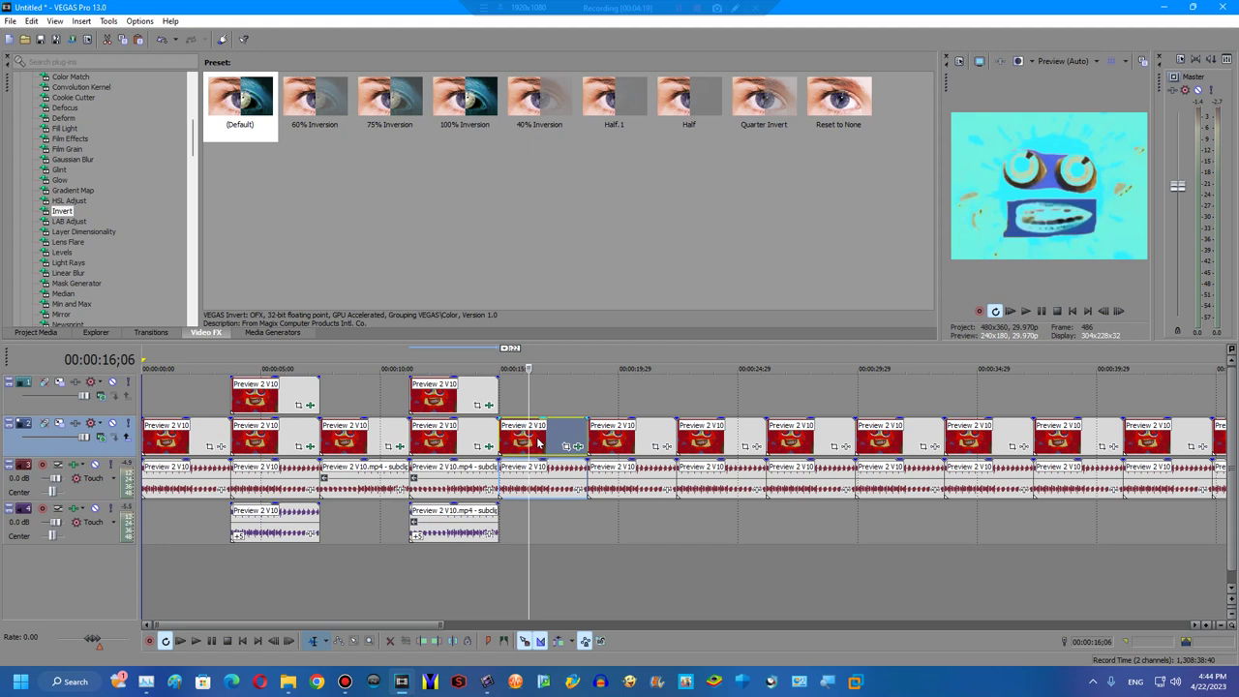
{"action": "scroll", "coordinate": [113, 95], "scroll_direction": "up", "scroll_amount": 10}
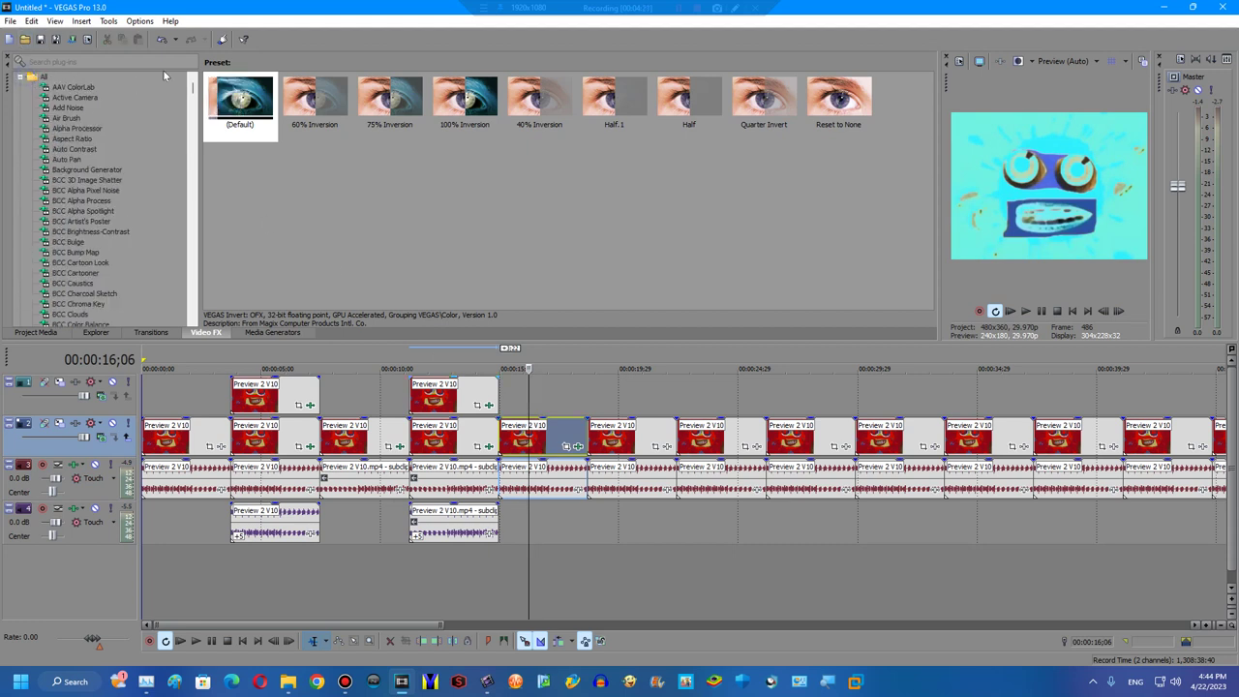
{"action": "left_click_drag", "start_coordinate": [188, 97], "coordinate": [184, 258]}
{"action": "scroll", "coordinate": [120, 183], "scroll_direction": "down", "scroll_amount": 5}
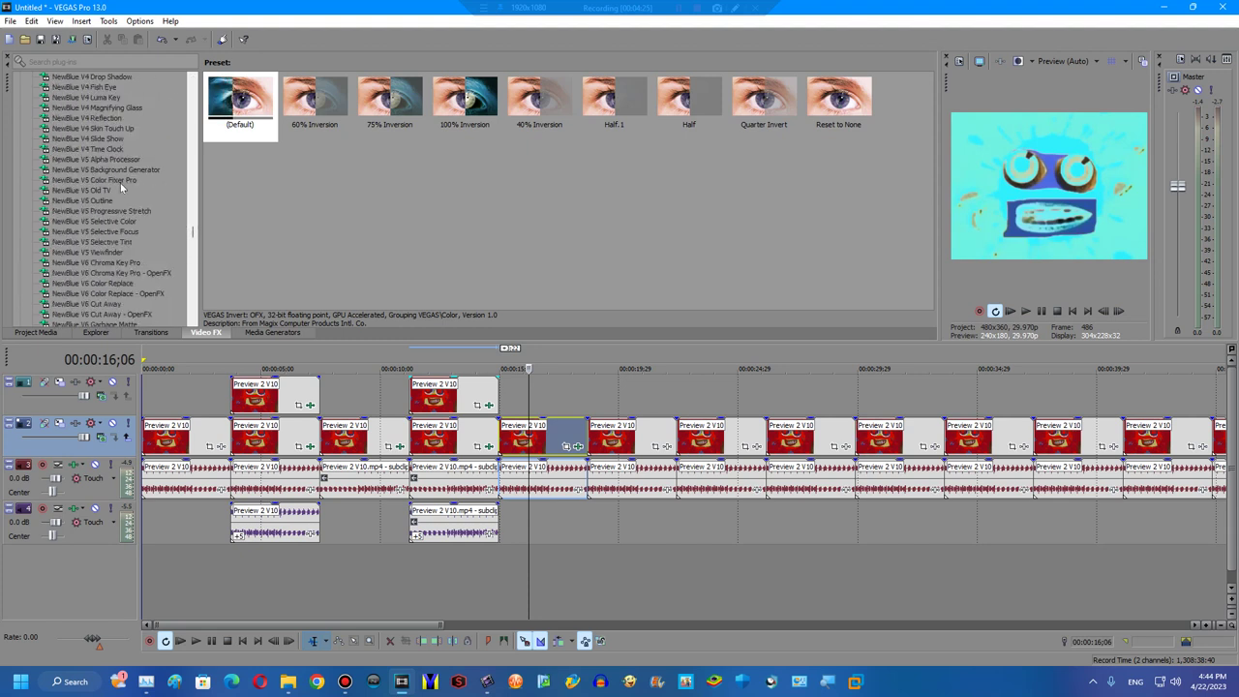
{"action": "scroll", "coordinate": [123, 169], "scroll_direction": "down", "scroll_amount": 5}
{"action": "scroll", "coordinate": [130, 172], "scroll_direction": "down", "scroll_amount": 5}
{"action": "scroll", "coordinate": [132, 175], "scroll_direction": "down", "scroll_amount": 5}
{"action": "scroll", "coordinate": [131, 174], "scroll_direction": "up", "scroll_amount": 5}
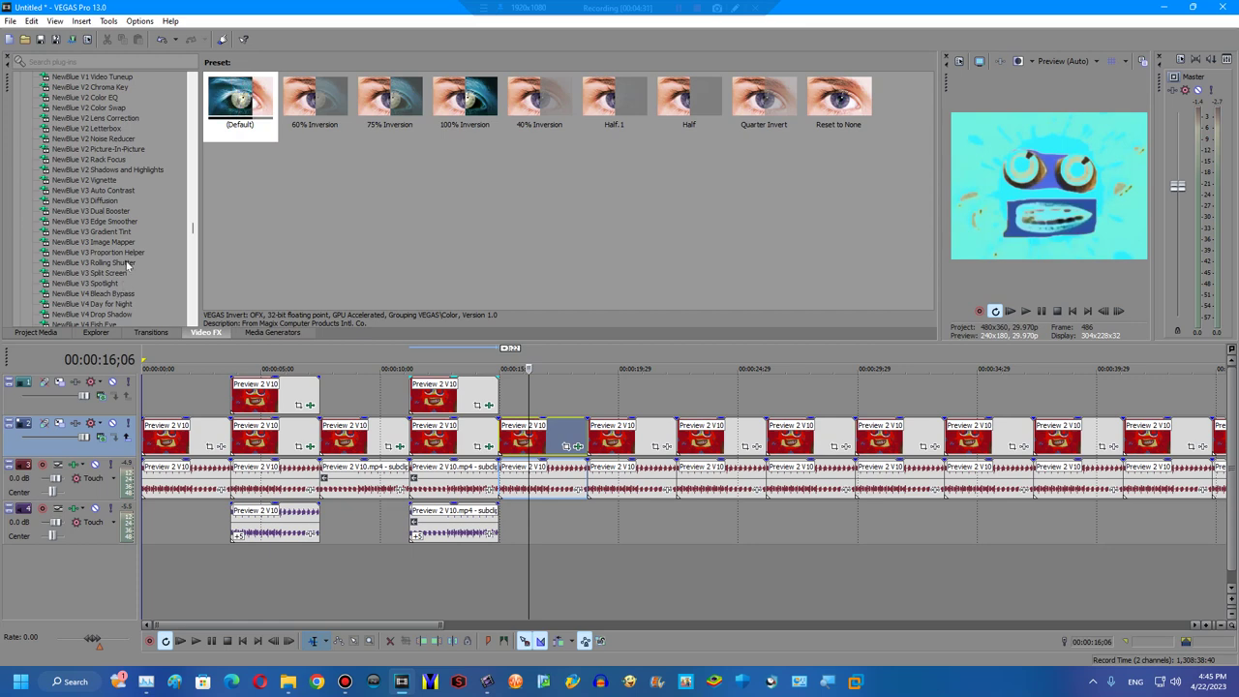
{"action": "left_click", "coordinate": [121, 234]}
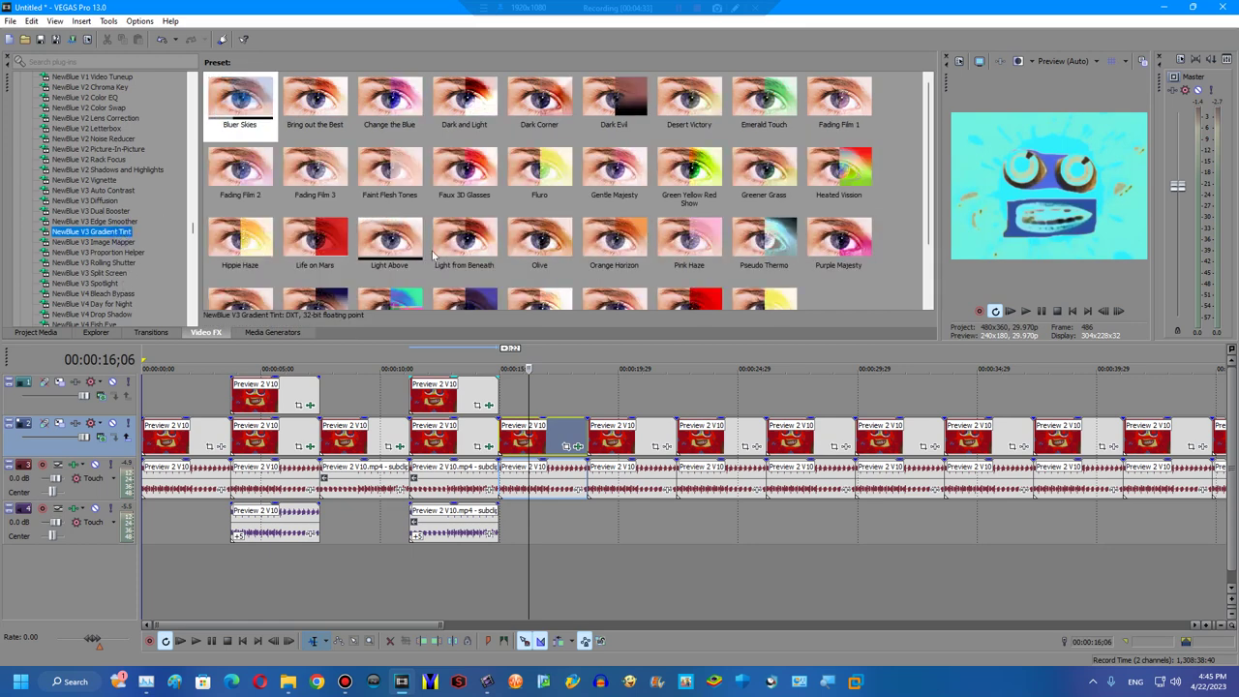
{"action": "scroll", "coordinate": [205, 243], "scroll_direction": "down", "scroll_amount": 1}
{"action": "scroll", "coordinate": [190, 216], "scroll_direction": "up", "scroll_amount": 3}
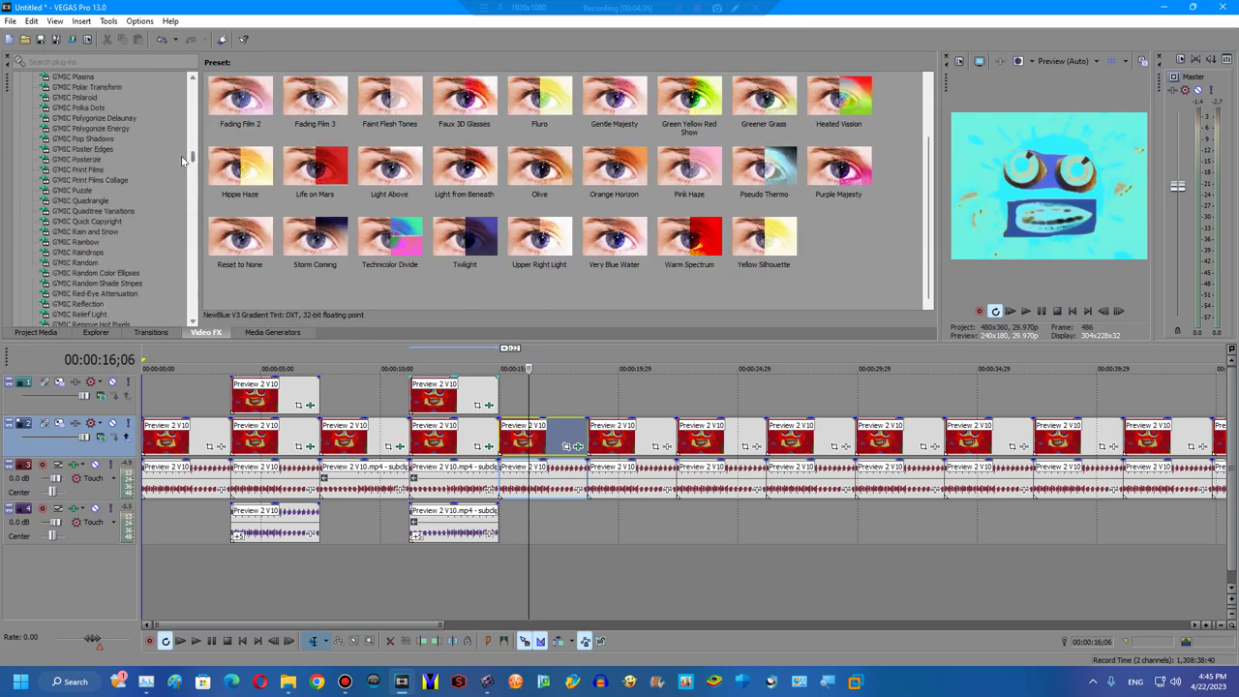
{"action": "scroll", "coordinate": [184, 194], "scroll_direction": "up", "scroll_amount": 3}
{"action": "scroll", "coordinate": [174, 162], "scroll_direction": "up", "scroll_amount": 3}
{"action": "scroll", "coordinate": [170, 168], "scroll_direction": "up", "scroll_amount": 3}
{"action": "scroll", "coordinate": [170, 168], "scroll_direction": "down", "scroll_amount": 4}
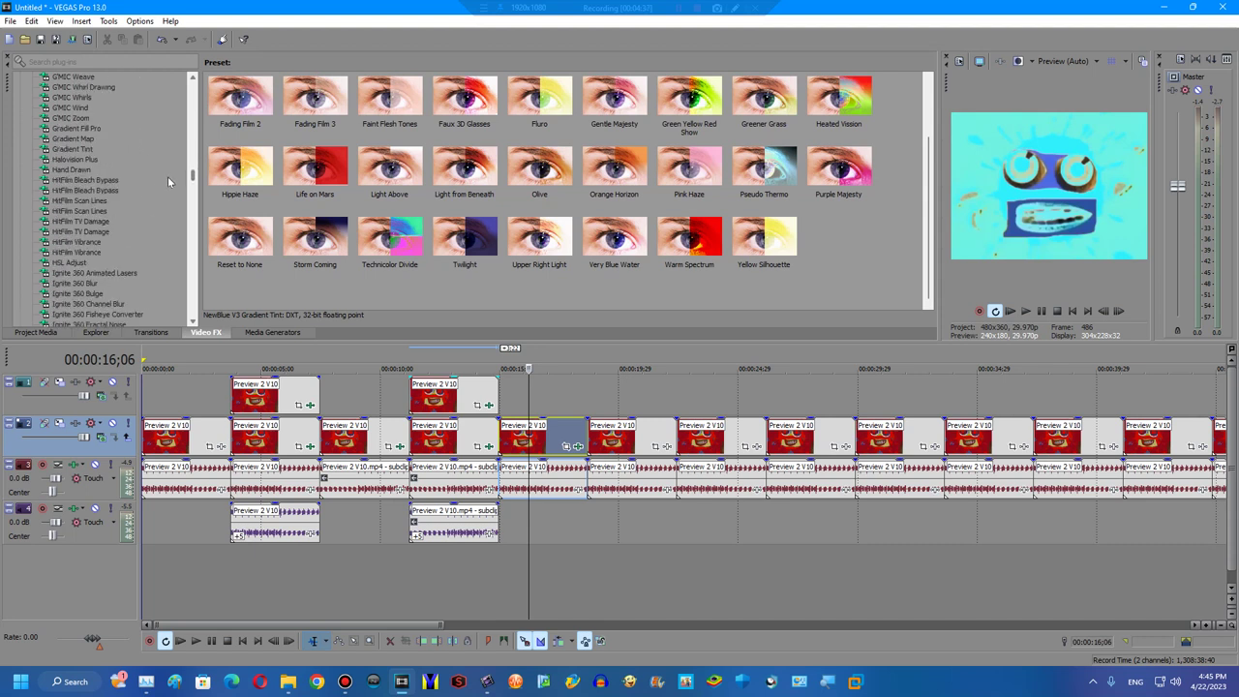
{"action": "scroll", "coordinate": [167, 177], "scroll_direction": "down", "scroll_amount": 4}
{"action": "scroll", "coordinate": [167, 176], "scroll_direction": "down", "scroll_amount": 3}
Drag the Technicolor Divide Gradient Tint preset onto the Preview 2 V10 clip.
{"action": "left_click", "coordinate": [74, 150]}
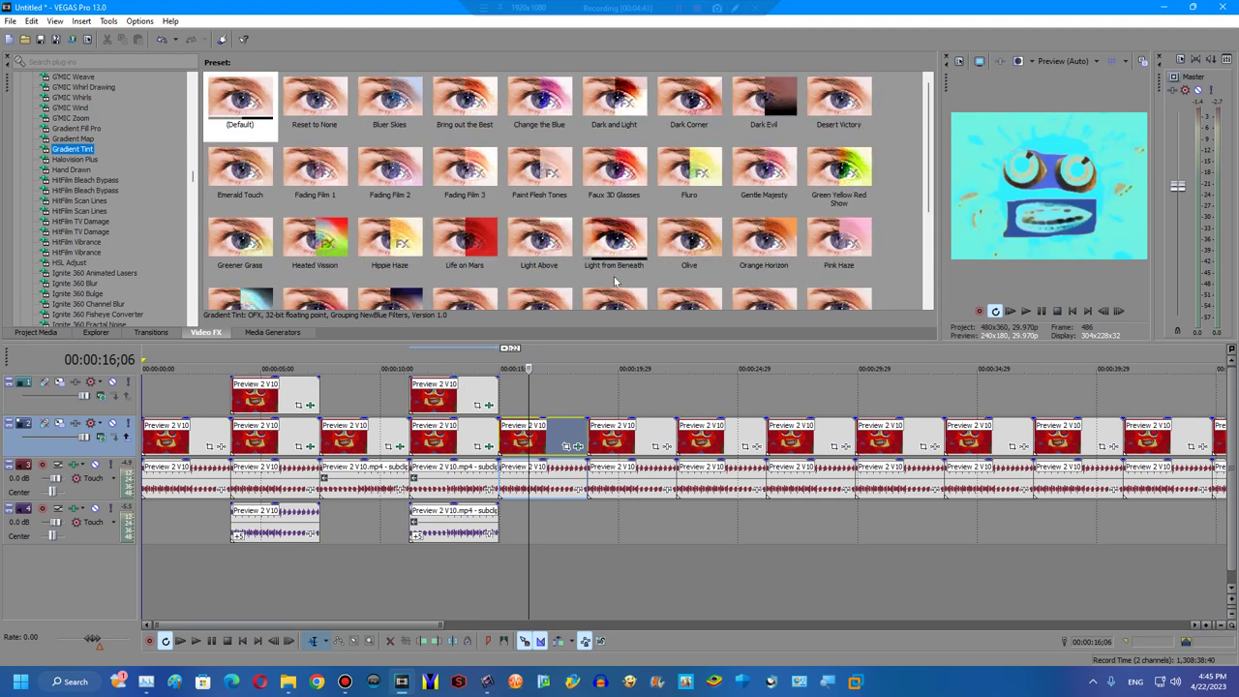
{"action": "scroll", "coordinate": [587, 281], "scroll_direction": "down", "scroll_amount": 3}
{"action": "scroll", "coordinate": [561, 251], "scroll_direction": "up", "scroll_amount": 3}
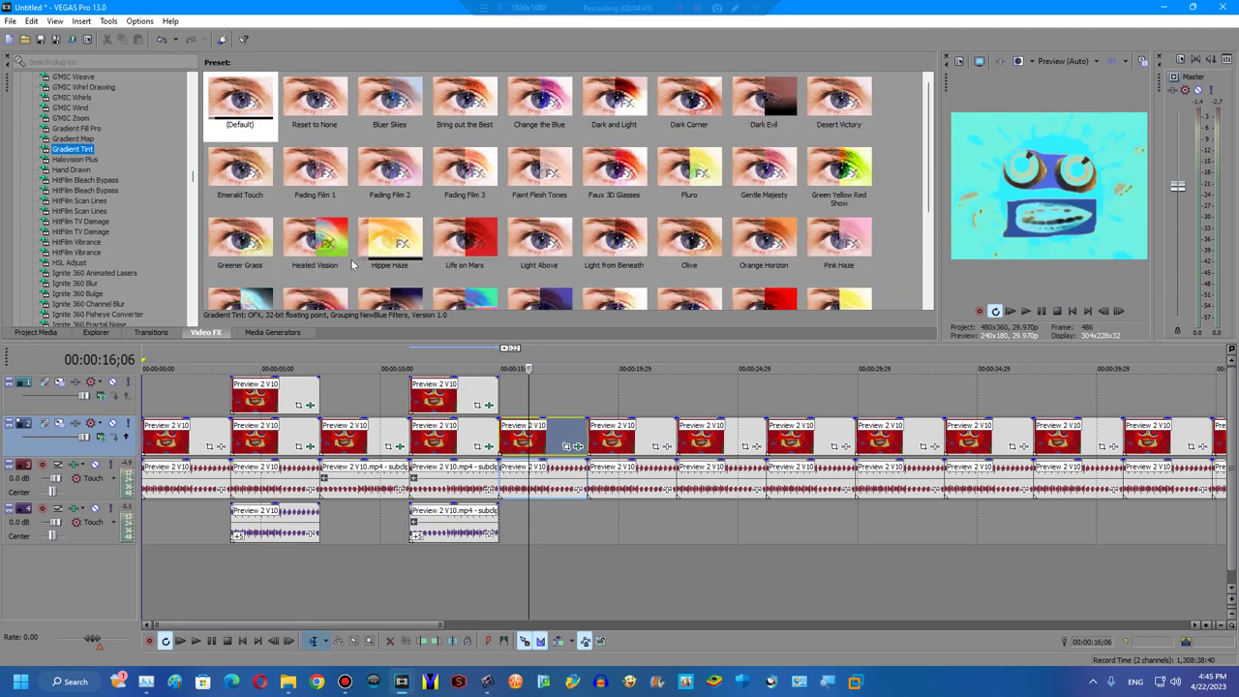
{"action": "scroll", "coordinate": [517, 234], "scroll_direction": "down", "scroll_amount": 3}
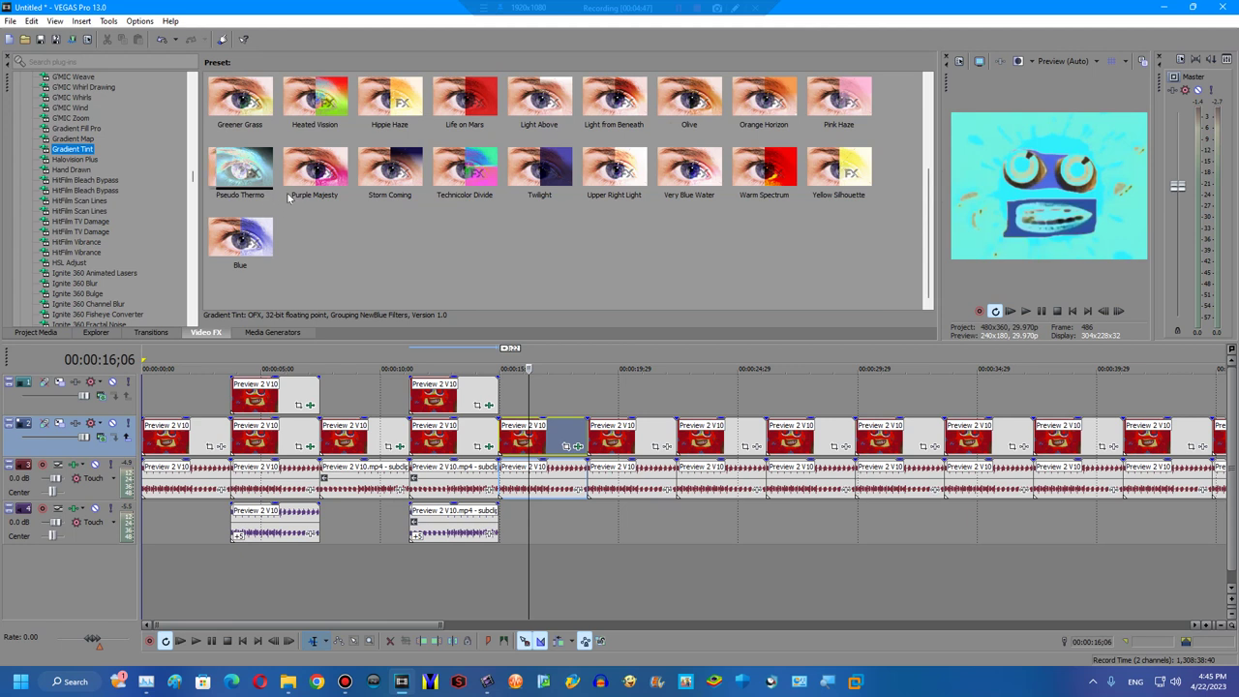
{"action": "left_click_drag", "start_coordinate": [491, 178], "coordinate": [566, 444]}
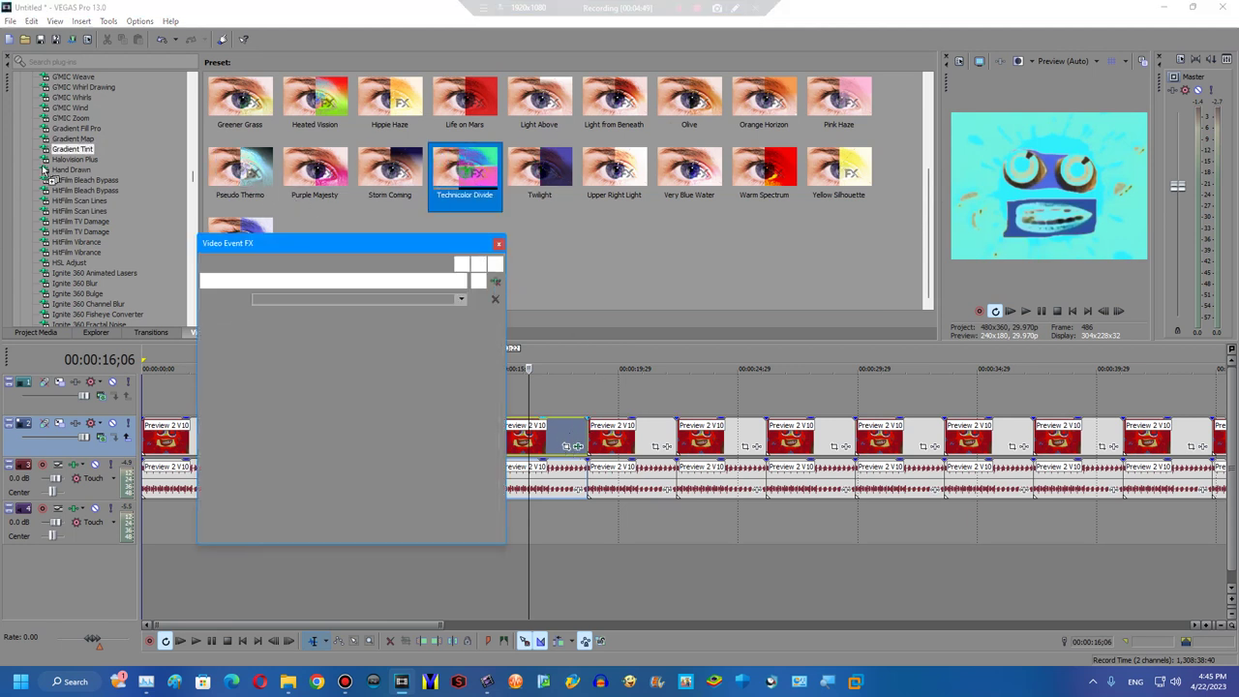
Expand the gradient and both tint settings, then preview the tint in playback.
{"action": "left_click", "coordinate": [215, 376]}
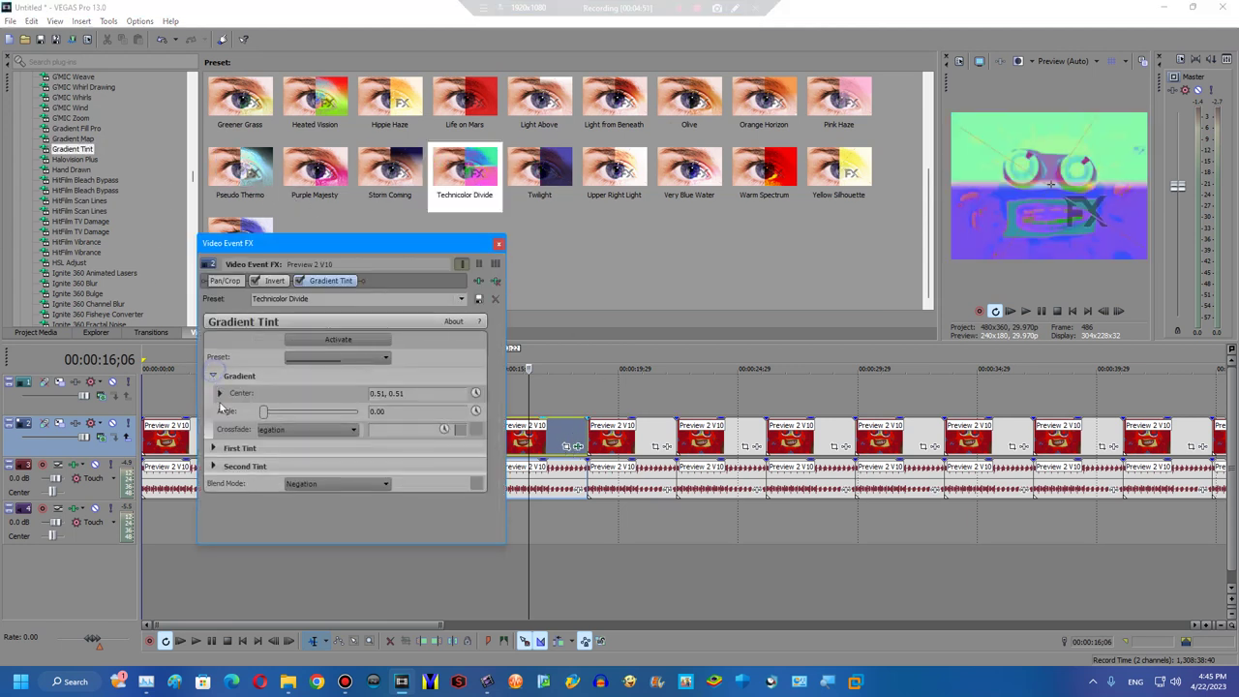
{"action": "left_click", "coordinate": [214, 448]}
{"action": "left_click", "coordinate": [214, 521]}
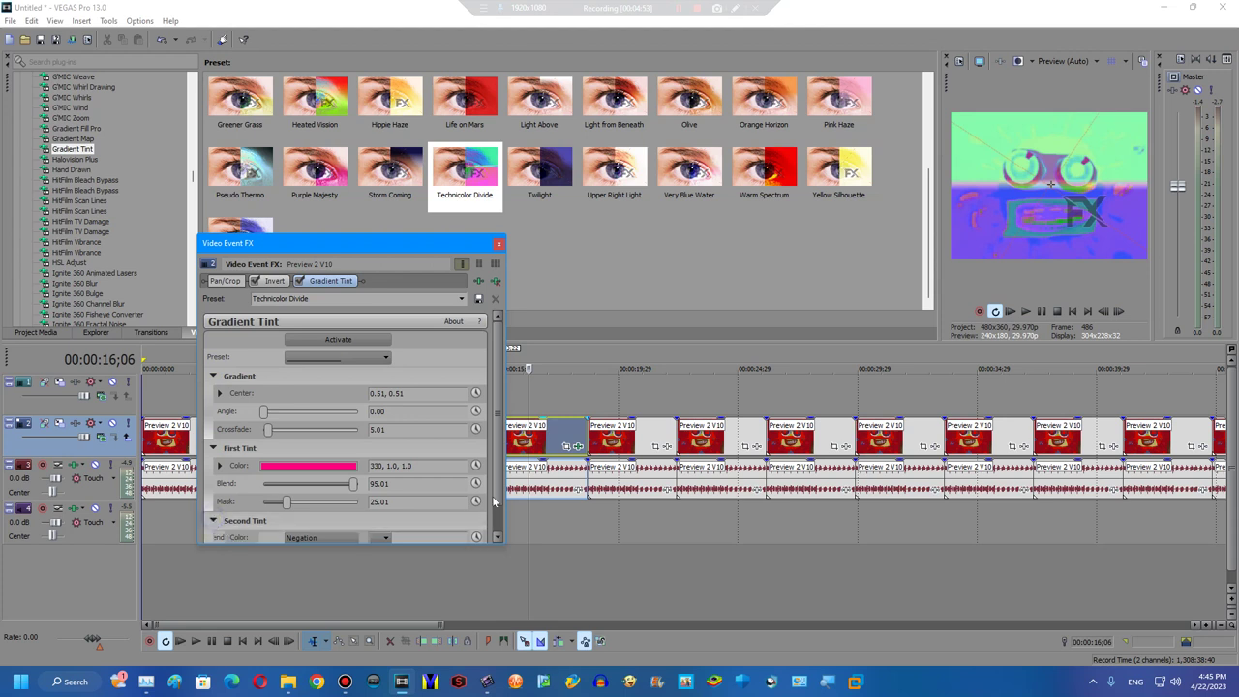
{"action": "left_click", "coordinate": [530, 516]}
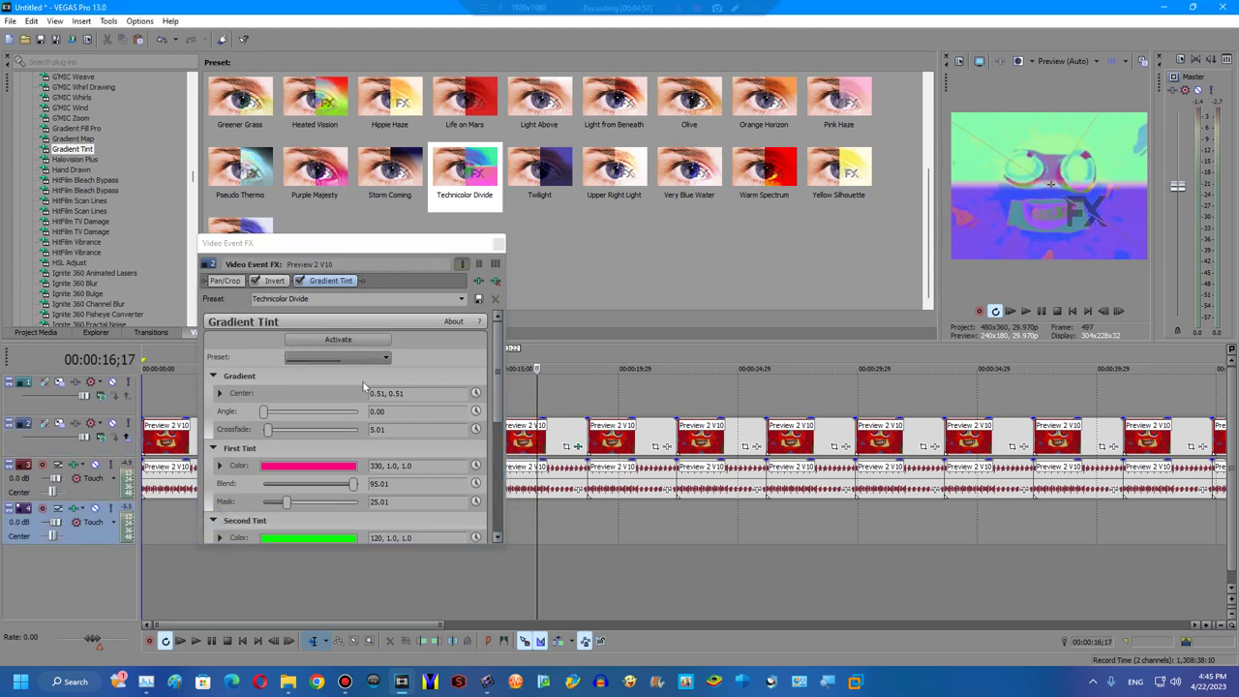
{"action": "left_click", "coordinate": [553, 501]}
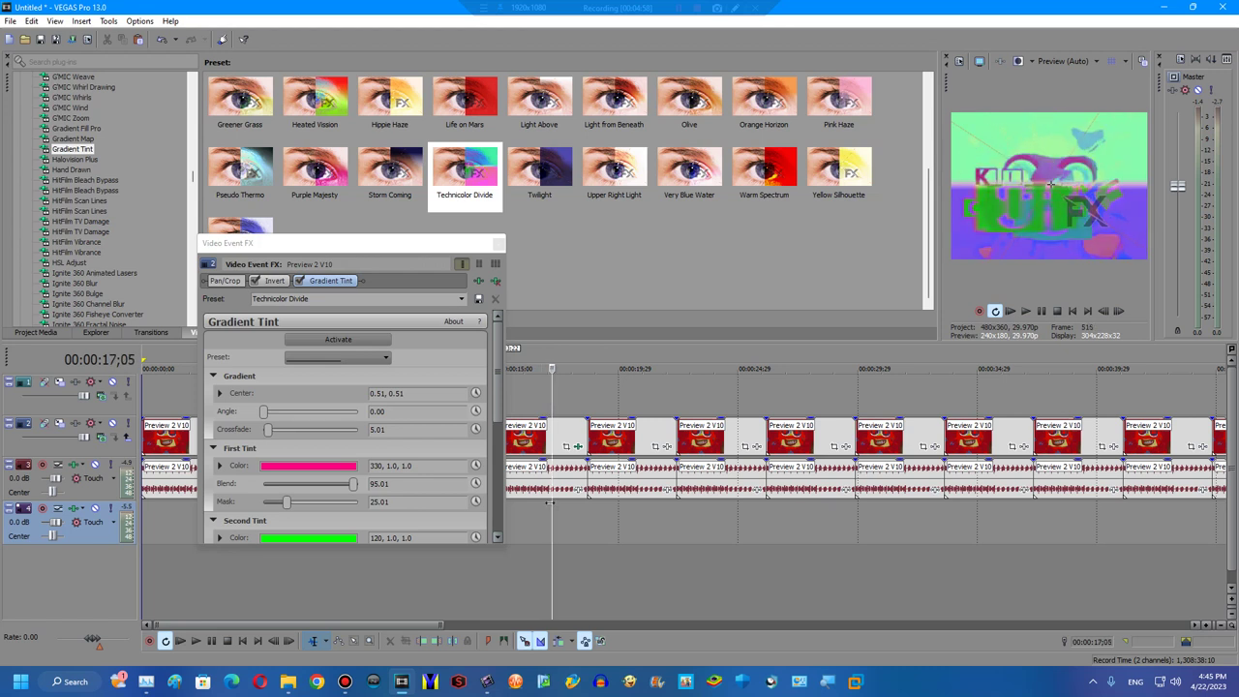
Set Crossfade to 0, both tint Masks to 0 and both Blends to 100.
{"action": "mouse_move", "coordinate": [270, 433]}
{"action": "left_mouse_down"}
{"action": "mouse_move", "coordinate": [257, 437]}
{"action": "mouse_move", "coordinate": [303, 419]}
{"action": "left_mouse_up"}
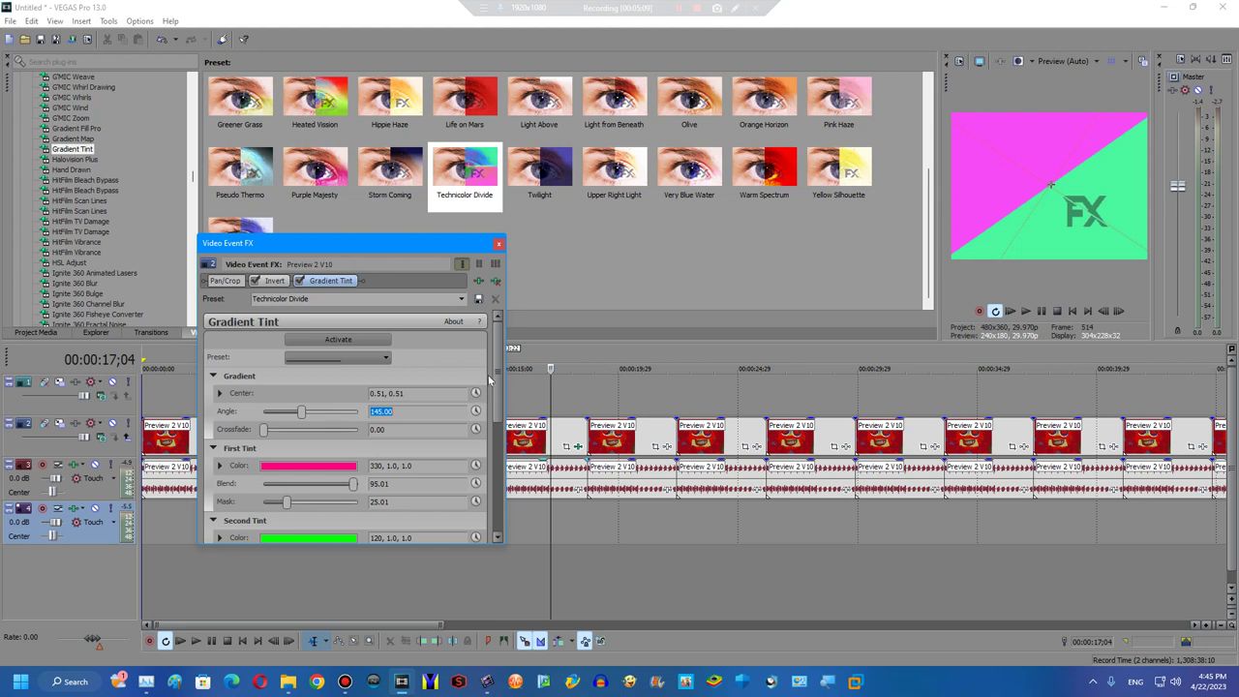
{"action": "scroll", "coordinate": [479, 454], "scroll_direction": "down", "scroll_amount": 2}
{"action": "scroll", "coordinate": [479, 465], "scroll_direction": "down", "scroll_amount": 1}
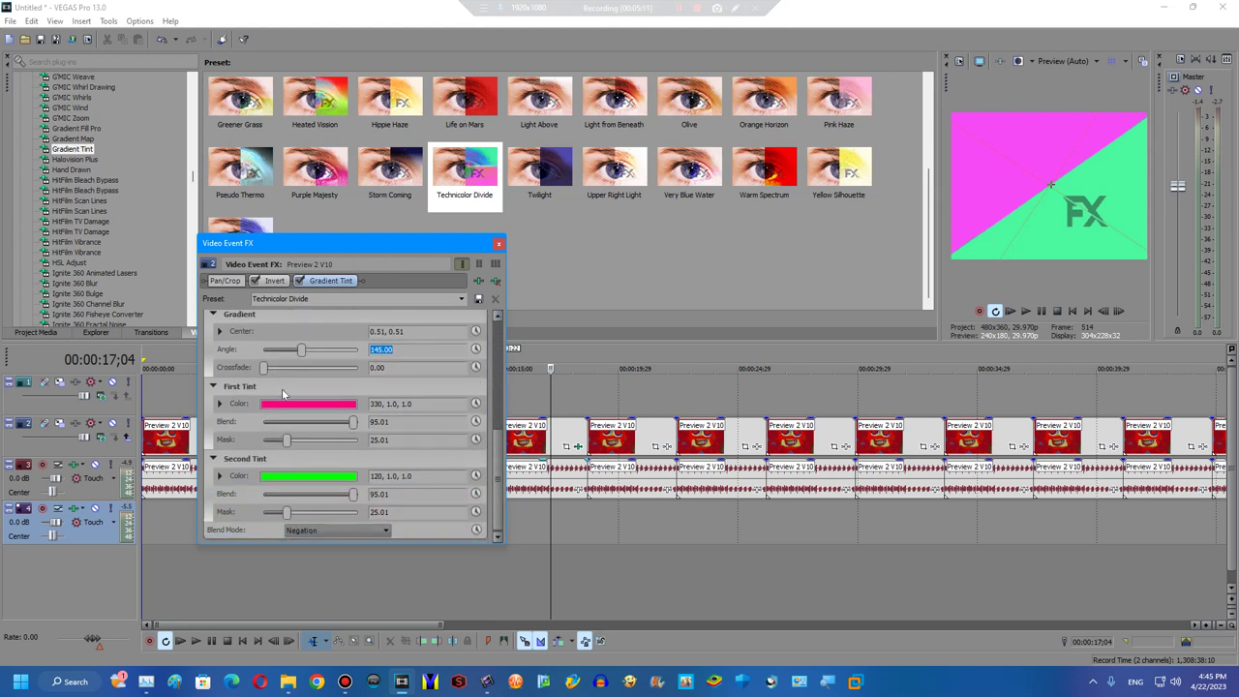
{"action": "left_click_drag", "start_coordinate": [285, 441], "coordinate": [210, 437]}
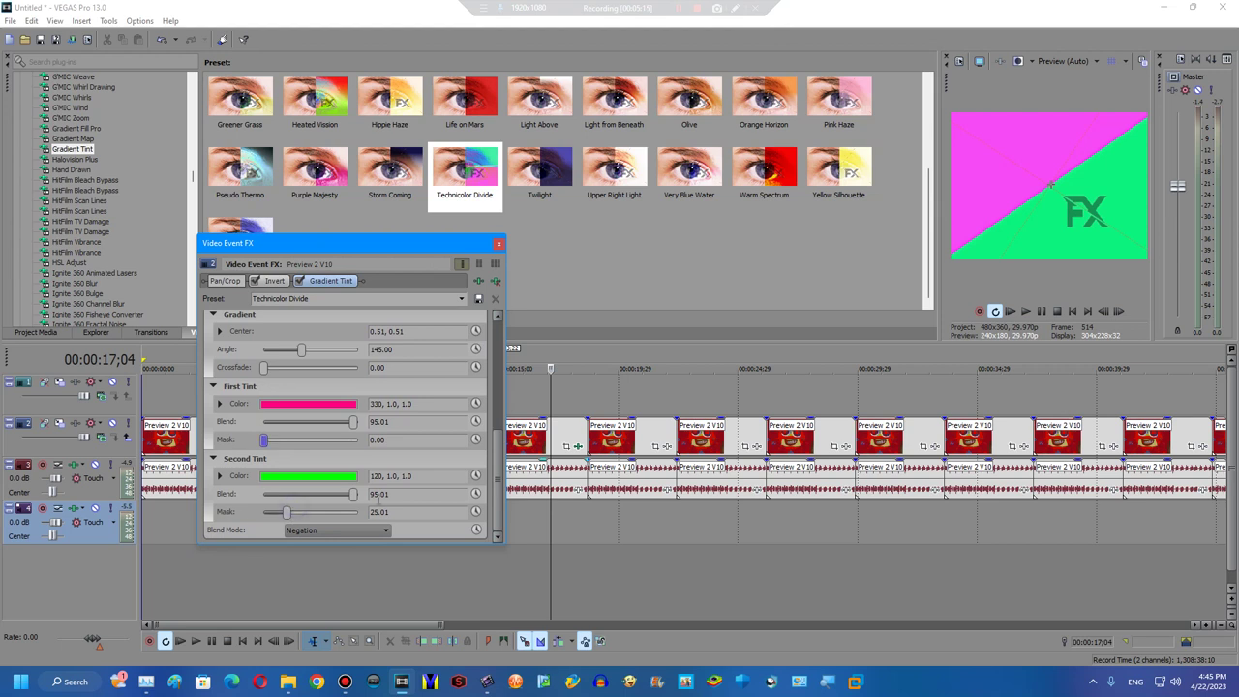
{"action": "left_click_drag", "start_coordinate": [288, 514], "coordinate": [241, 517]}
{"action": "left_click_drag", "start_coordinate": [354, 495], "coordinate": [530, 481]}
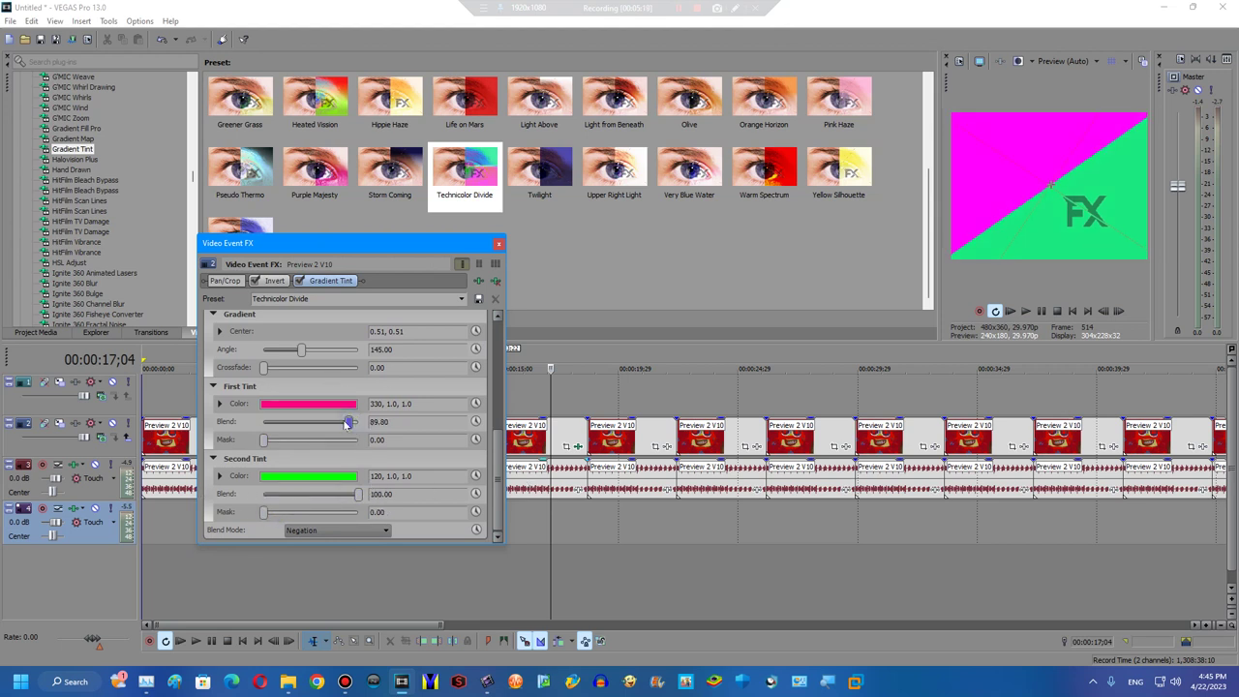
{"action": "left_click_drag", "start_coordinate": [349, 422], "coordinate": [368, 428]}
Change the first tint colour to red.
{"action": "left_click", "coordinate": [320, 404]}
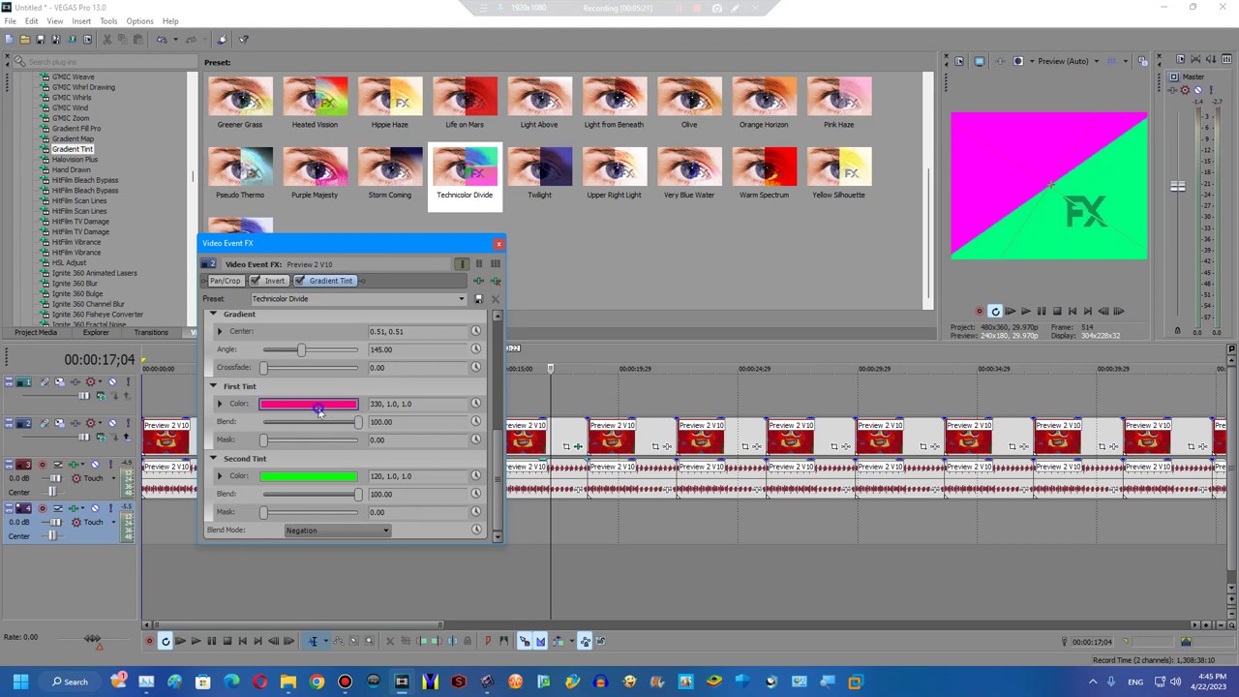
{"action": "left_click_drag", "start_coordinate": [345, 462], "coordinate": [354, 603]}
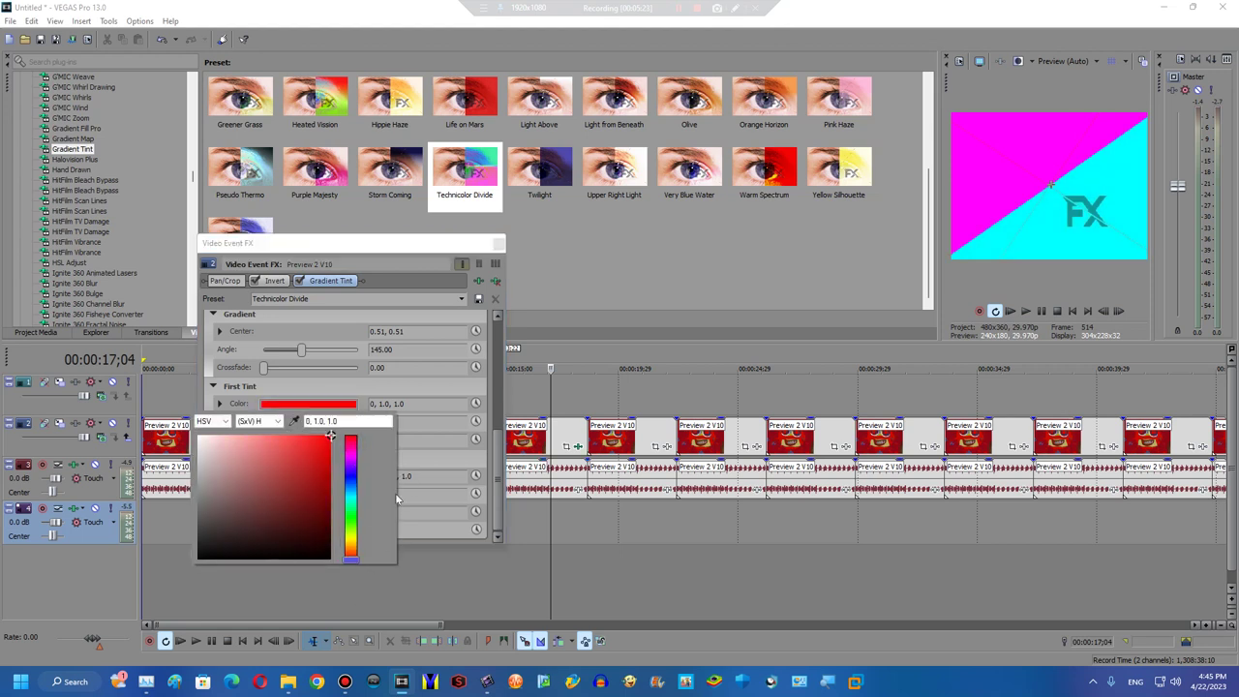
{"action": "left_click_drag", "start_coordinate": [352, 560], "coordinate": [352, 516]}
{"action": "mouse_move", "coordinate": [351, 447]}
{"action": "left_mouse_down"}
{"action": "mouse_move", "coordinate": [333, 516]}
{"action": "mouse_move", "coordinate": [330, 500]}
{"action": "left_mouse_up"}
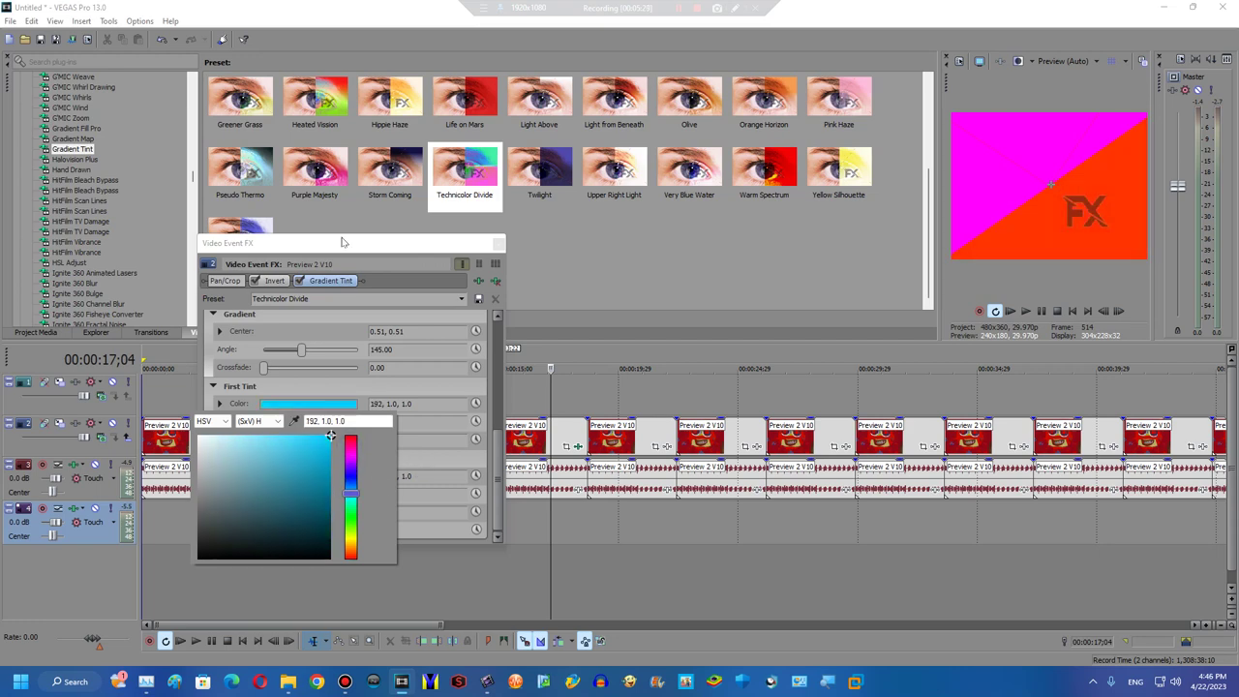
Delete the Invert plug-in from the clip and check a reference image of the settings.
{"action": "key", "text": "alt+Tab"}
{"action": "key", "text": "alt+Tab"}
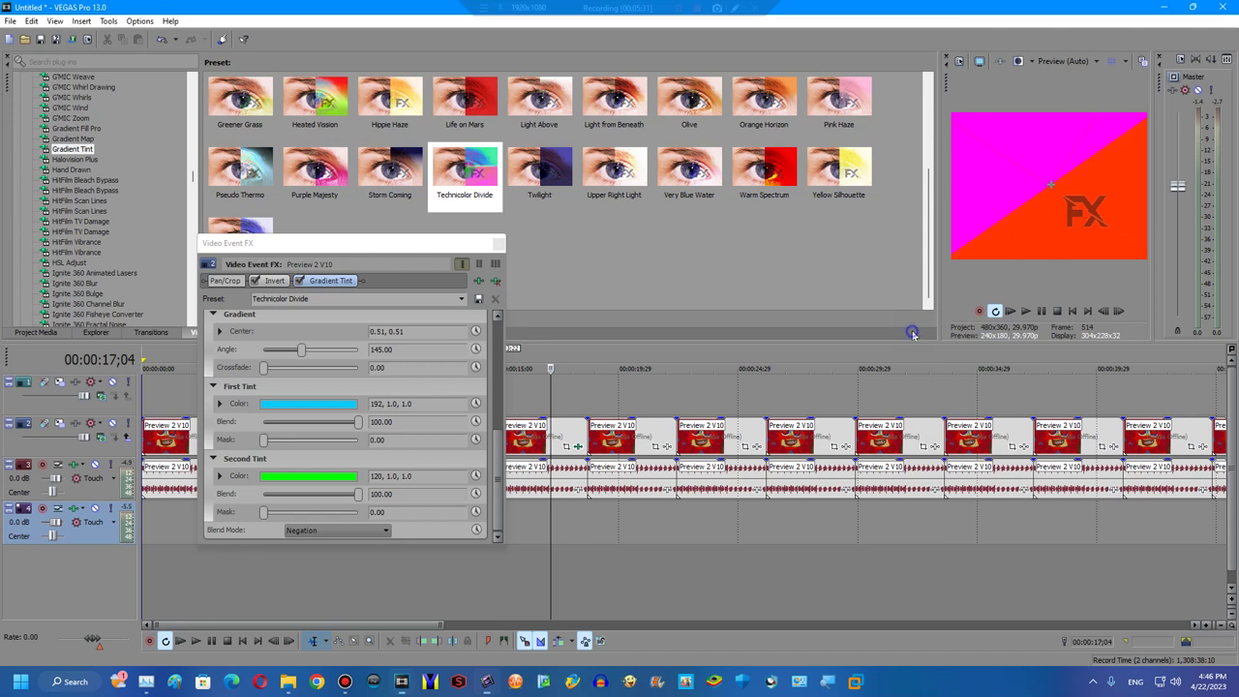
{"action": "left_click", "coordinate": [276, 280]}
{"action": "left_click", "coordinate": [499, 282]}
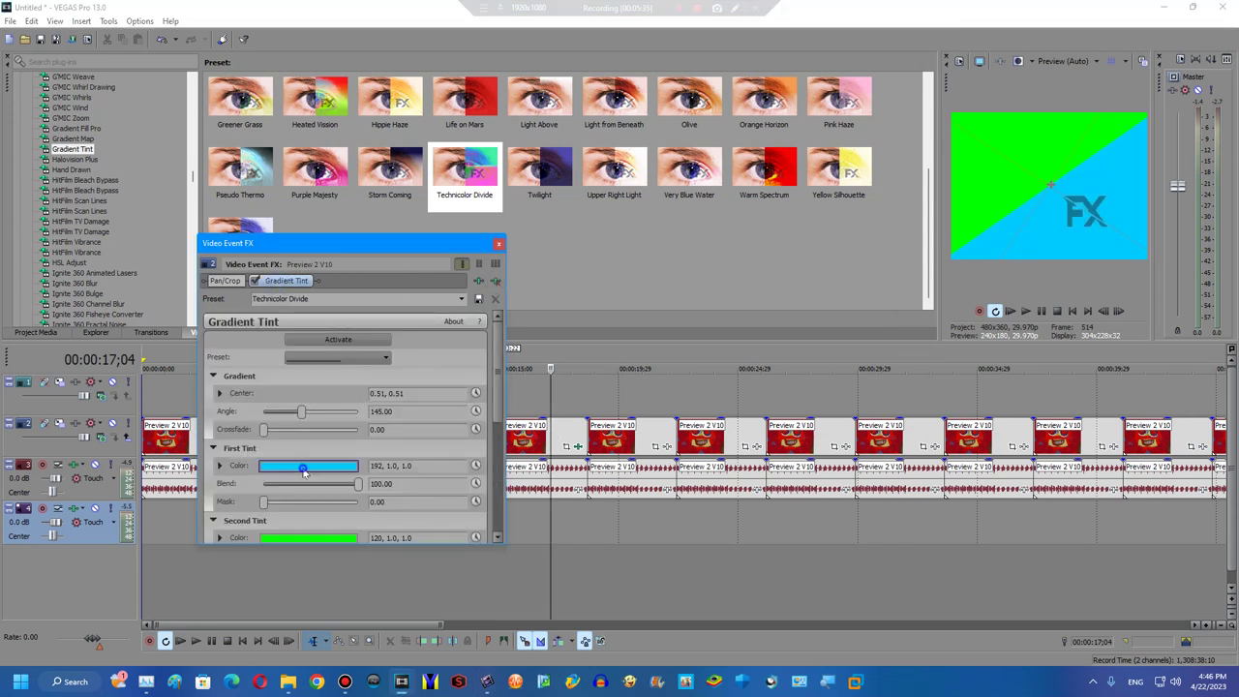
{"action": "left_click", "coordinate": [307, 465]}
{"action": "left_click", "coordinate": [316, 681]}
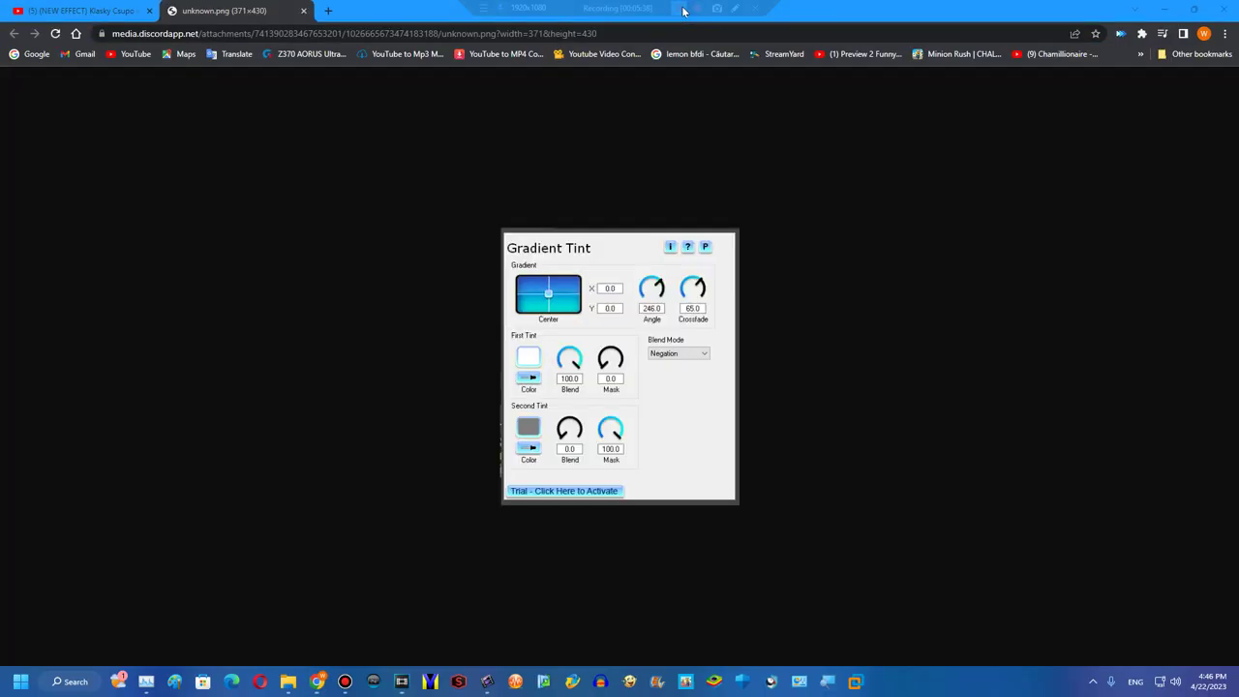
{"action": "left_click", "coordinate": [317, 682]}
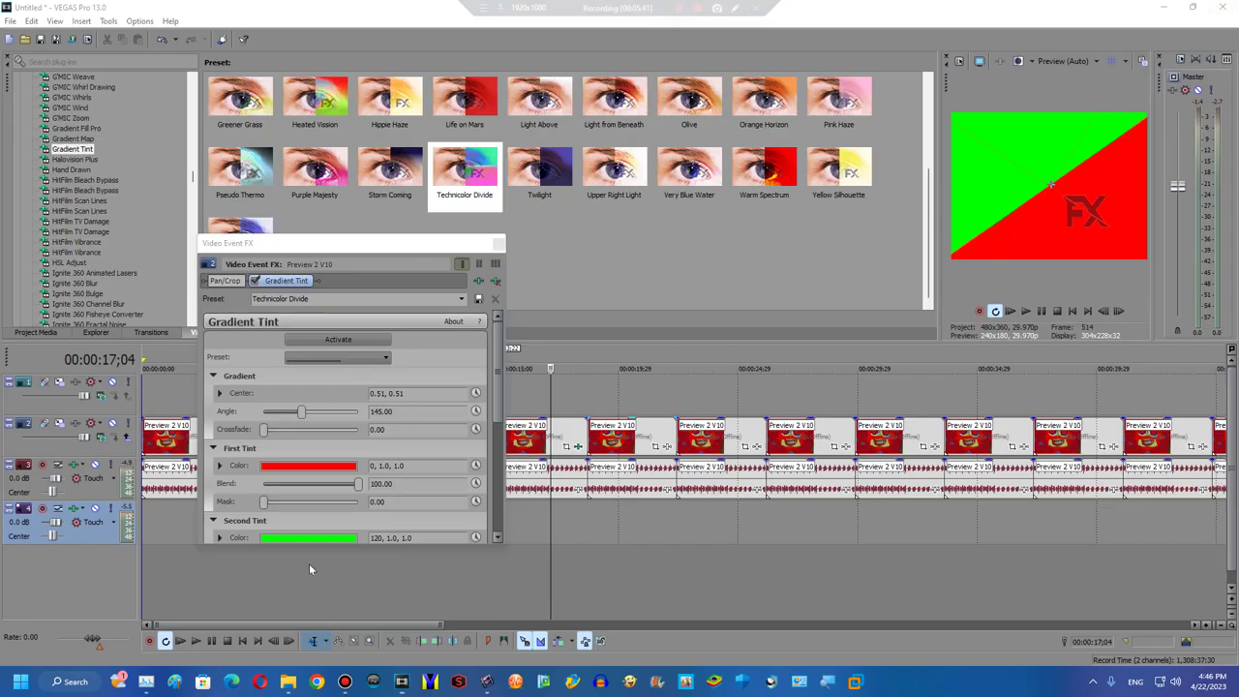
Set first tint hue 60 (yellow), second tint hue 240 (blue), and start naming it 'G Major 7'.
{"action": "left_click", "coordinate": [310, 466]}
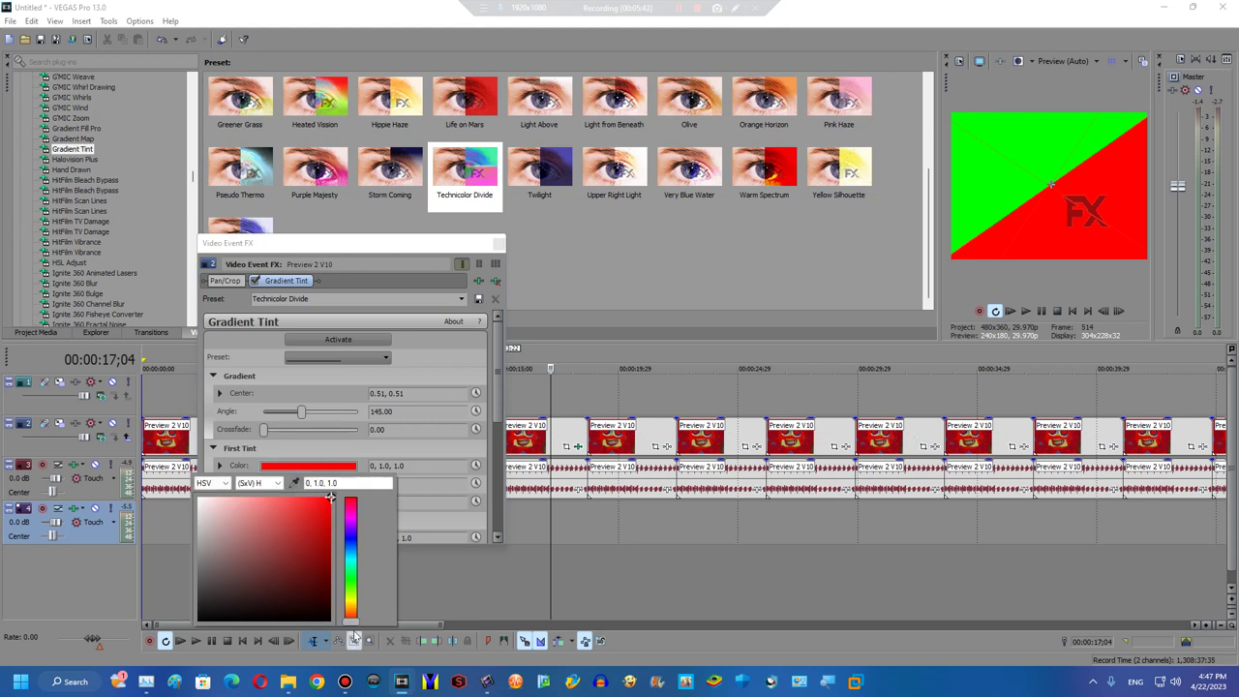
{"action": "mouse_move", "coordinate": [351, 624]}
{"action": "left_mouse_down"}
{"action": "mouse_move", "coordinate": [341, 587]}
{"action": "mouse_move", "coordinate": [338, 600]}
{"action": "left_mouse_up"}
{"action": "double_click", "coordinate": [311, 482]}
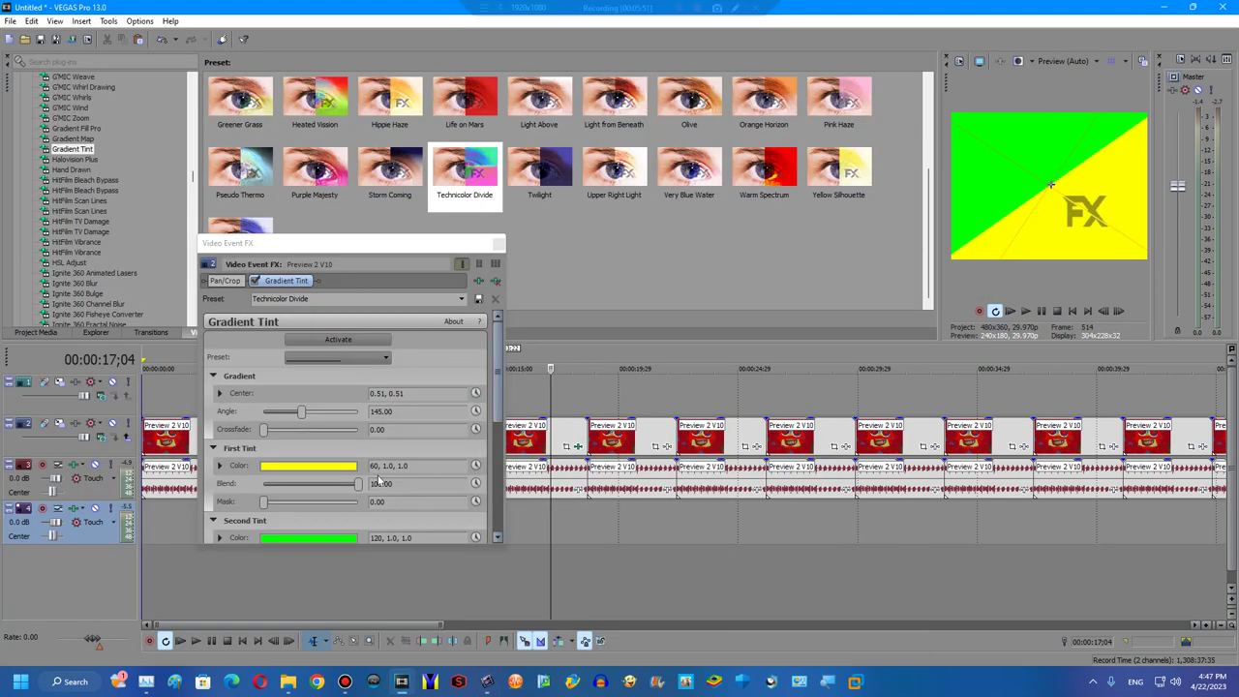
{"action": "left_click", "coordinate": [352, 538]}
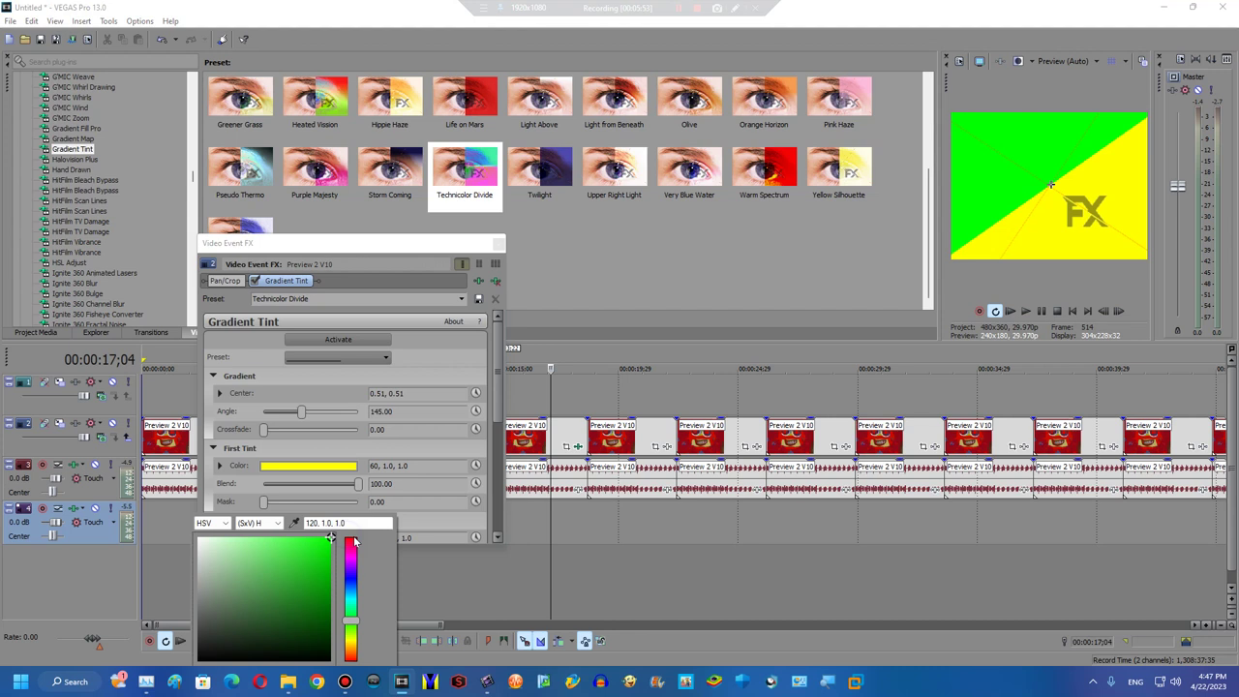
{"action": "left_click_drag", "start_coordinate": [349, 607], "coordinate": [350, 582]}
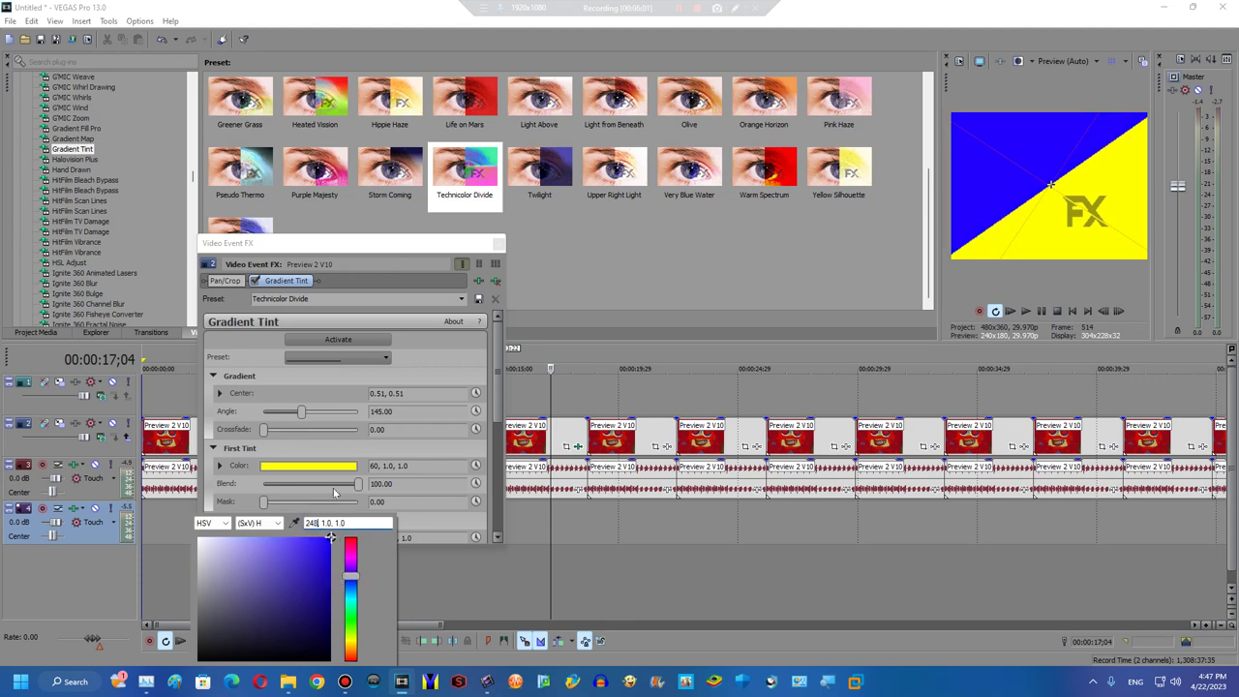
{"action": "type", "text": "240"}
{"action": "key", "text": "Return"}
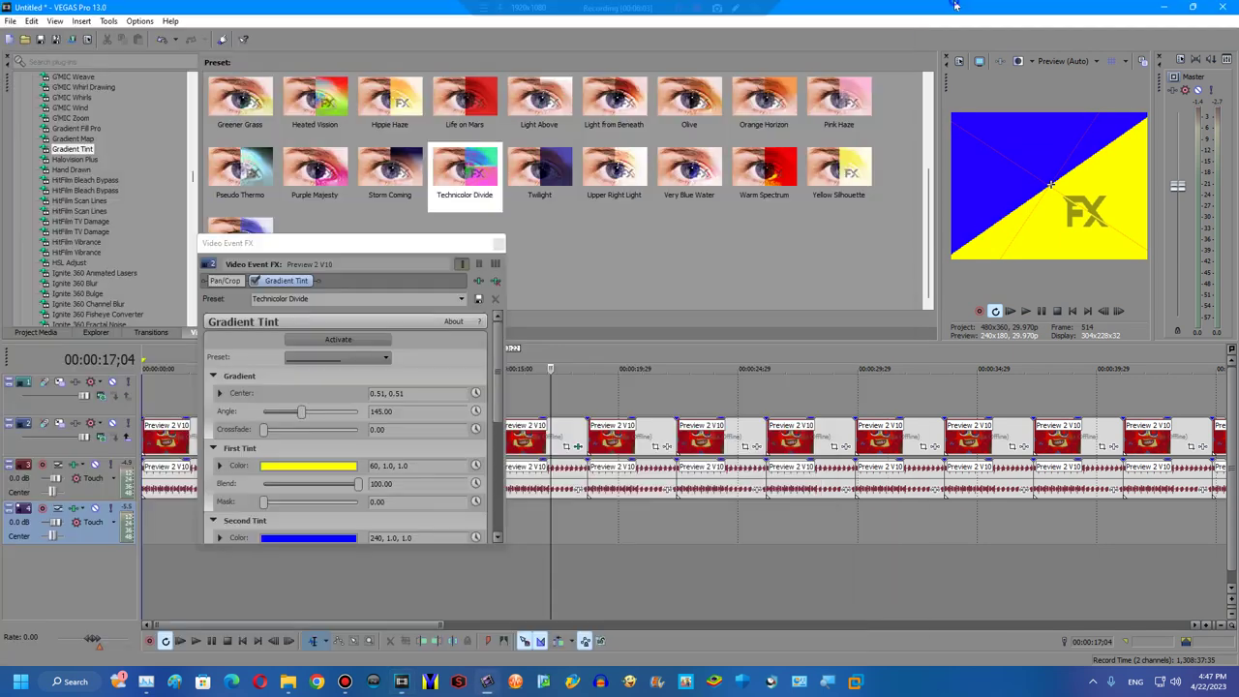
{"action": "left_click", "coordinate": [351, 300]}
{"action": "type", "text": "G Major 7"}
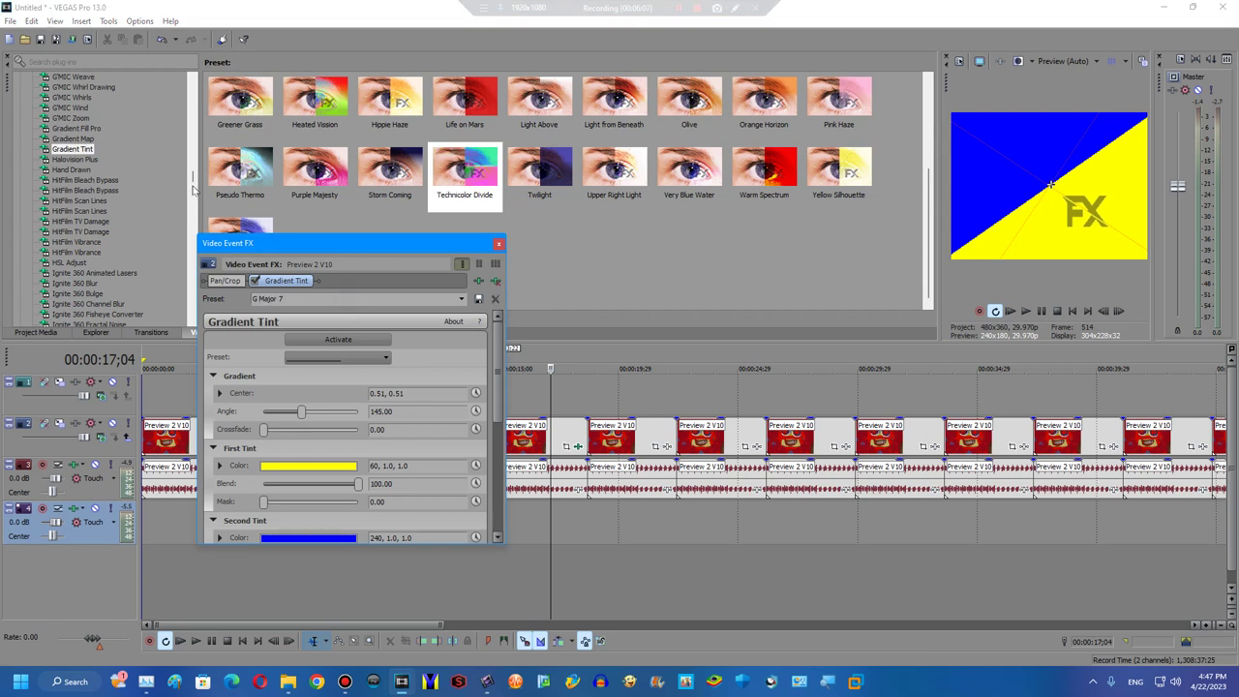
Copy the Preview 2 V10 clip onto the top video track and show its Pan/Crop settings.
{"action": "left_click", "coordinate": [521, 448]}
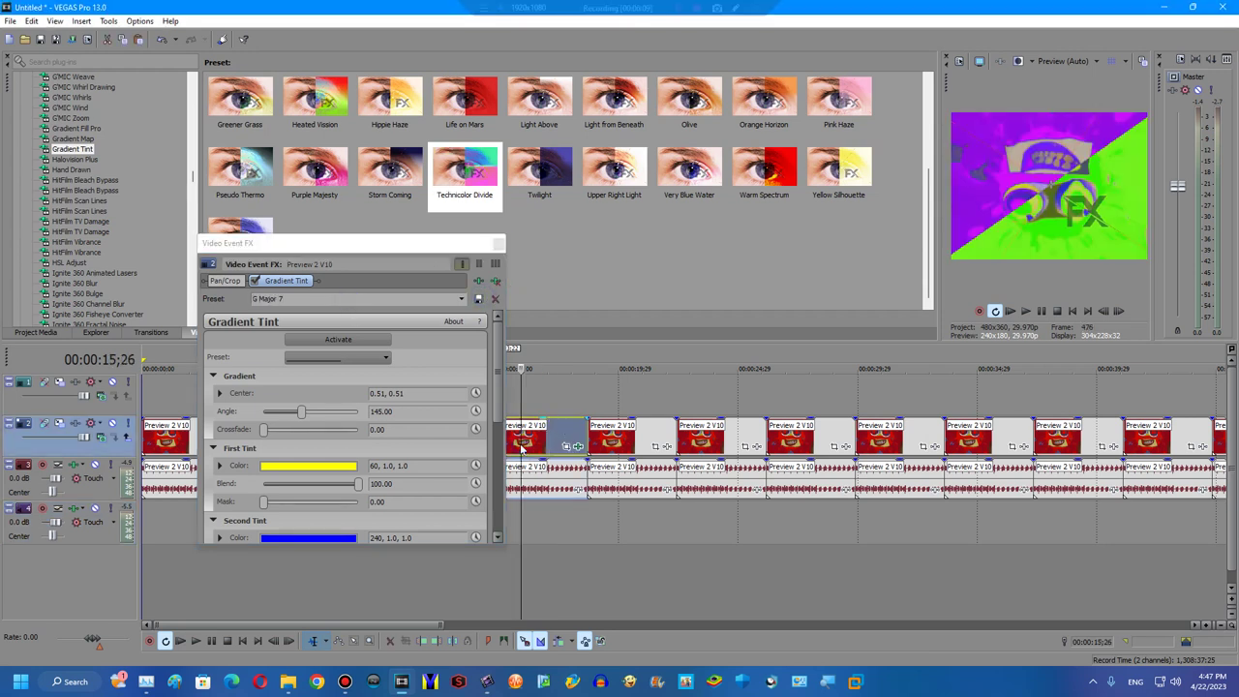
{"action": "right_click", "coordinate": [536, 398]}
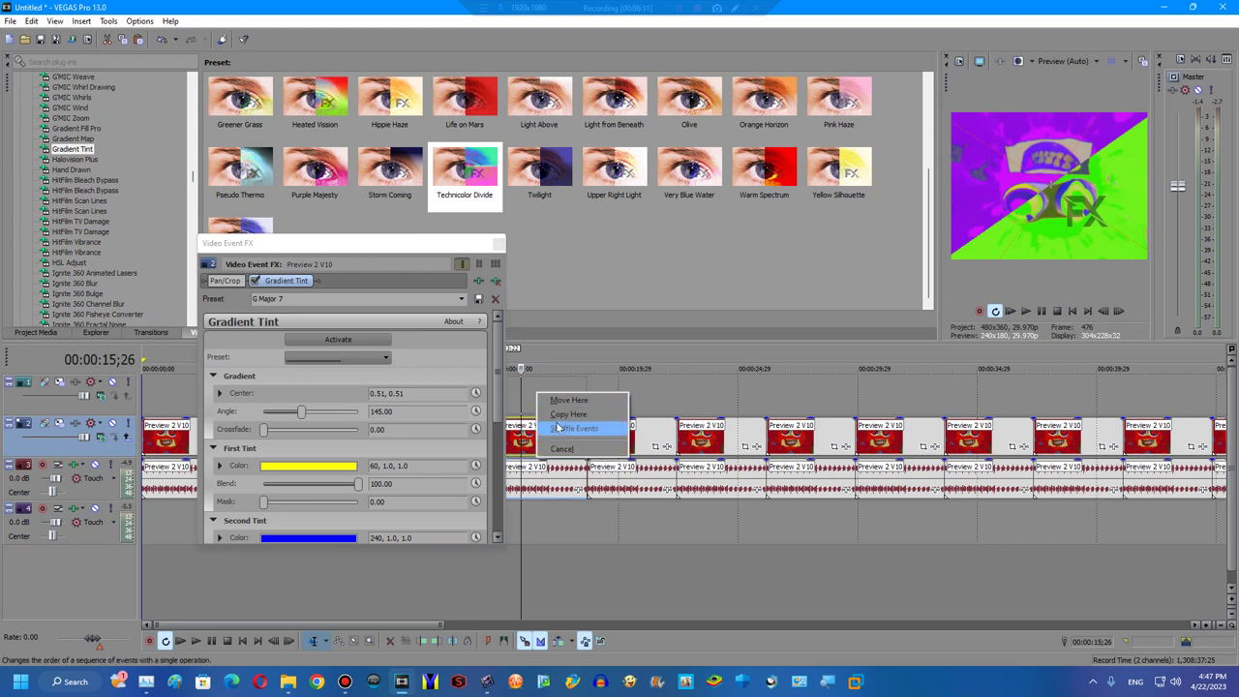
{"action": "left_click", "coordinate": [571, 423]}
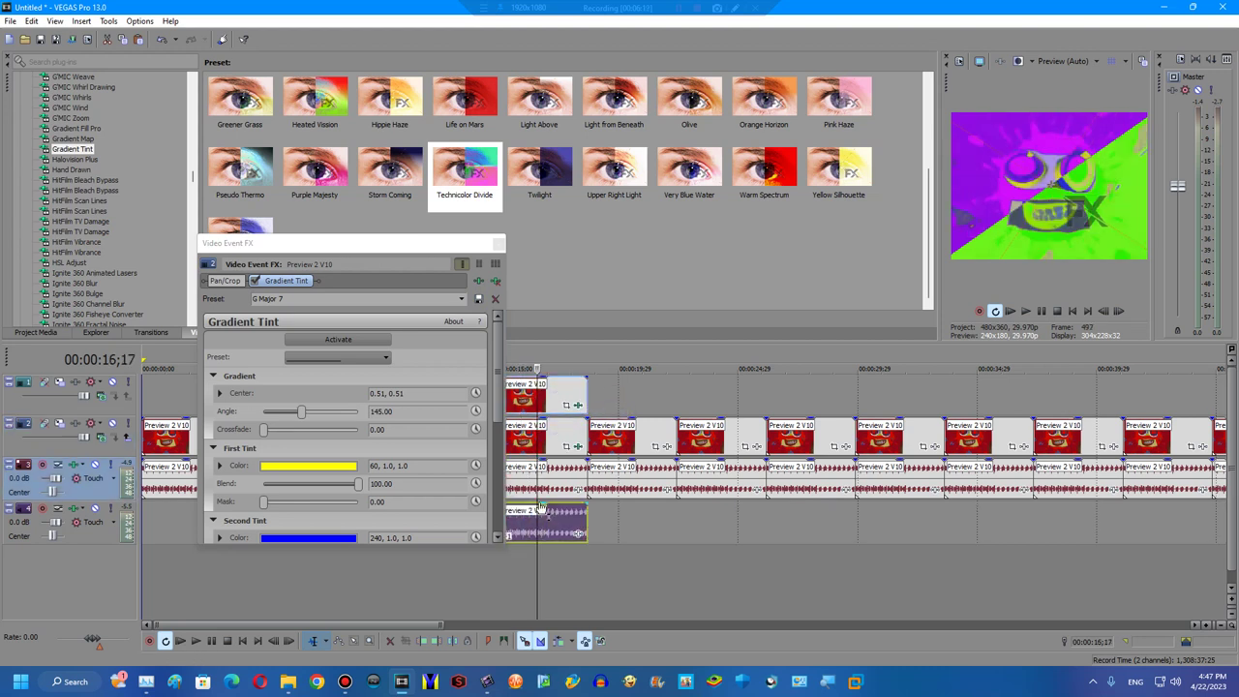
{"action": "left_click", "coordinate": [577, 407]}
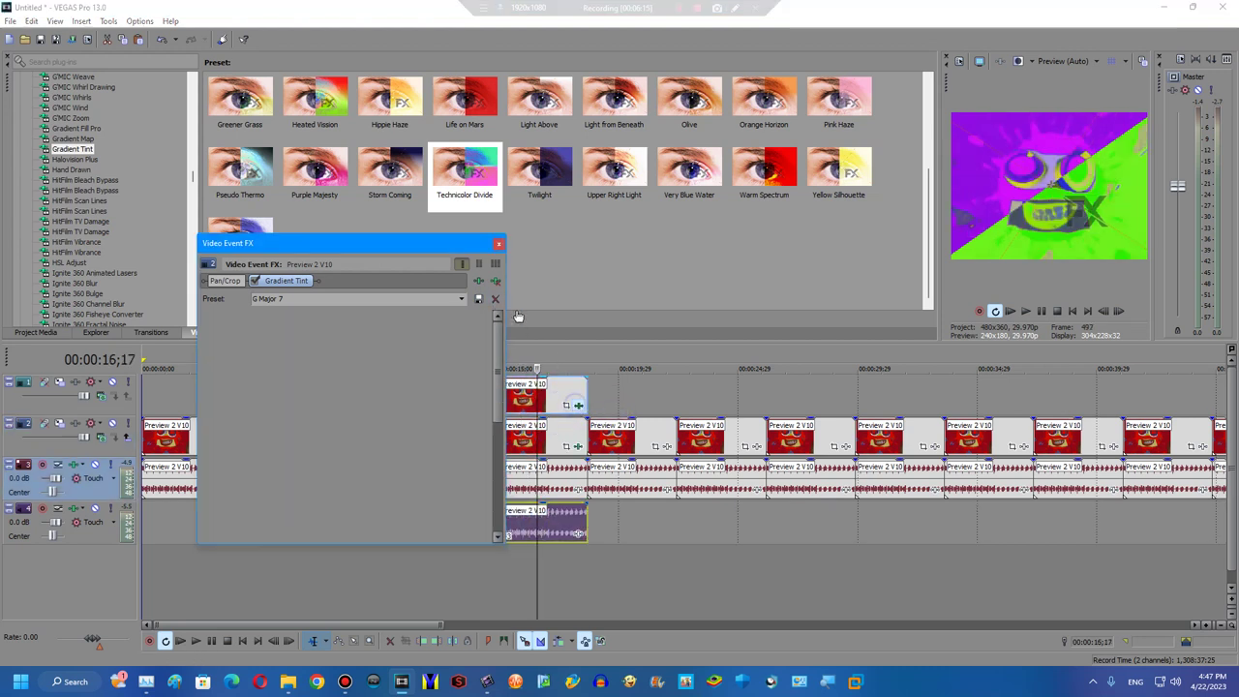
Add the Invert effect to the copied top-track clip.
{"action": "left_click_drag", "start_coordinate": [194, 180], "coordinate": [194, 82]}
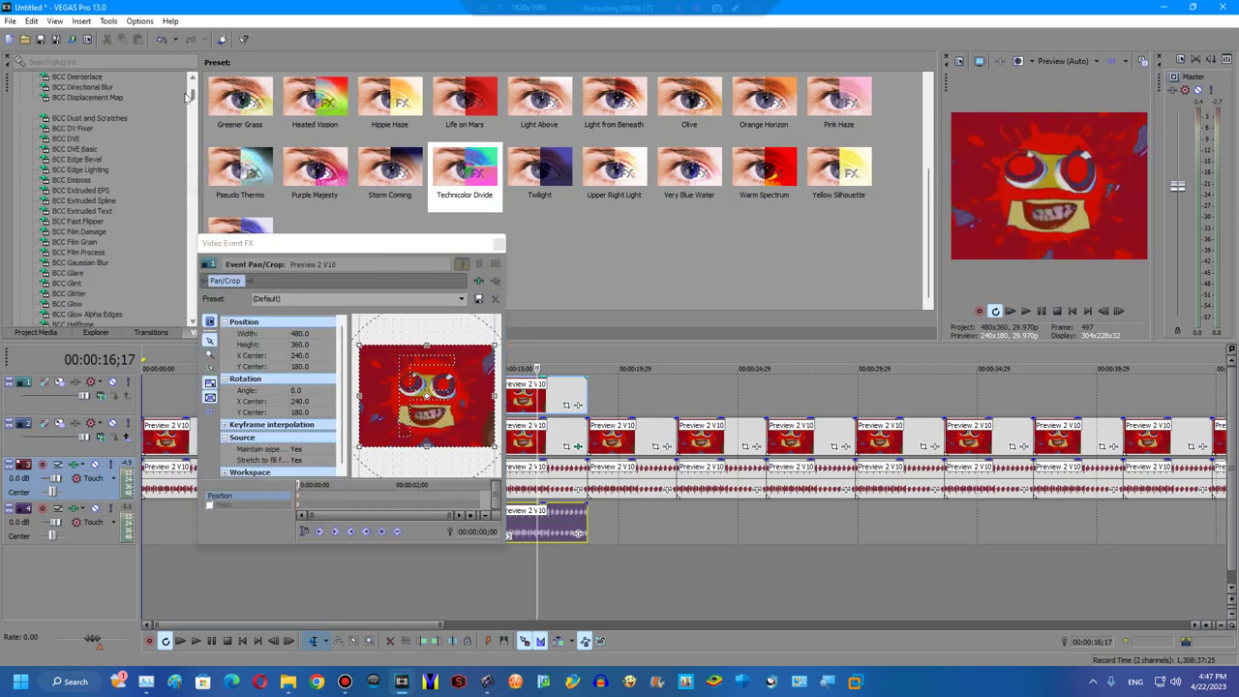
{"action": "left_click", "coordinate": [19, 79]}
{"action": "scroll", "coordinate": [134, 230], "scroll_direction": "down", "scroll_amount": 8}
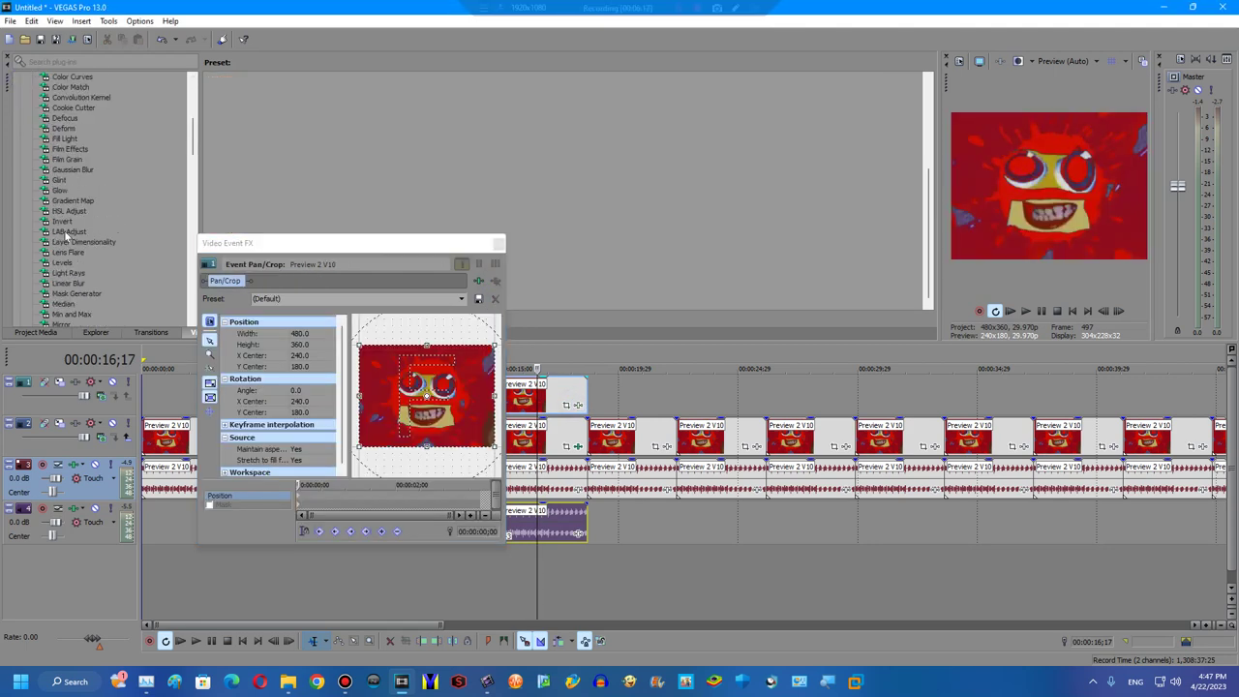
{"action": "left_click", "coordinate": [62, 221]}
{"action": "left_click_drag", "start_coordinate": [240, 101], "coordinate": [233, 300]}
Add the Split Screen Left Half preset to the clip's effects and close the window.
{"action": "scroll", "coordinate": [66, 99], "scroll_direction": "up", "scroll_amount": 8}
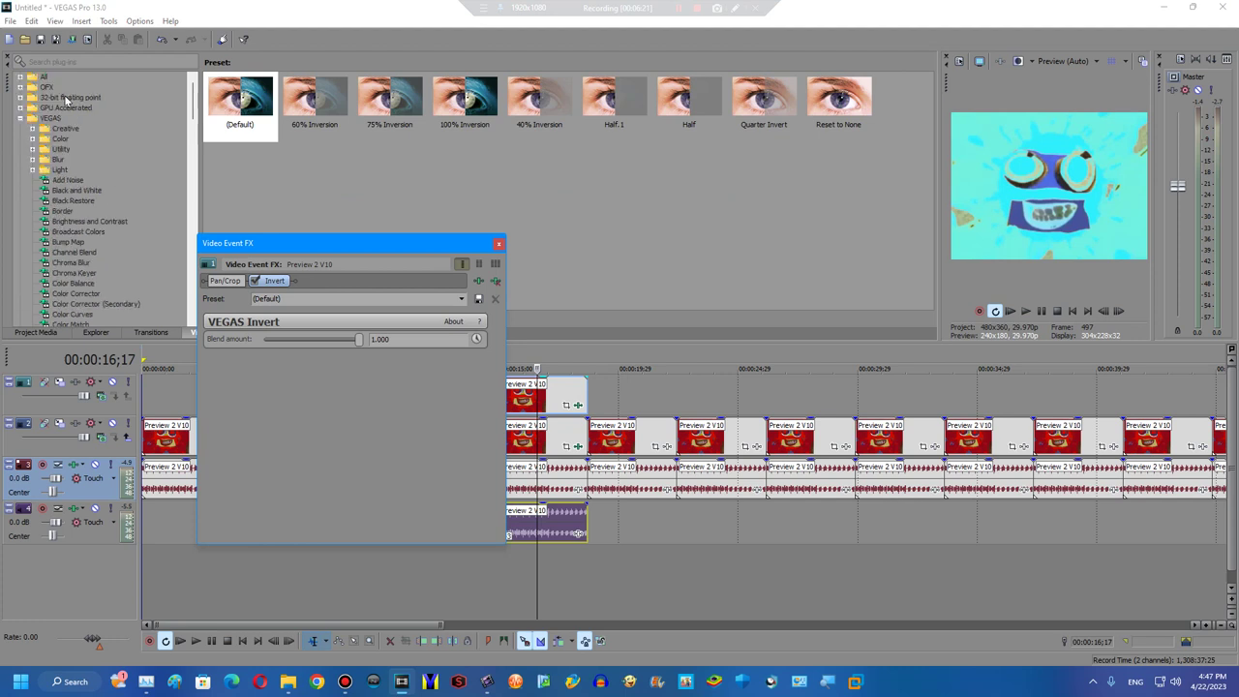
{"action": "double_click", "coordinate": [38, 87]}
{"action": "scroll", "coordinate": [169, 214], "scroll_direction": "down", "scroll_amount": 5}
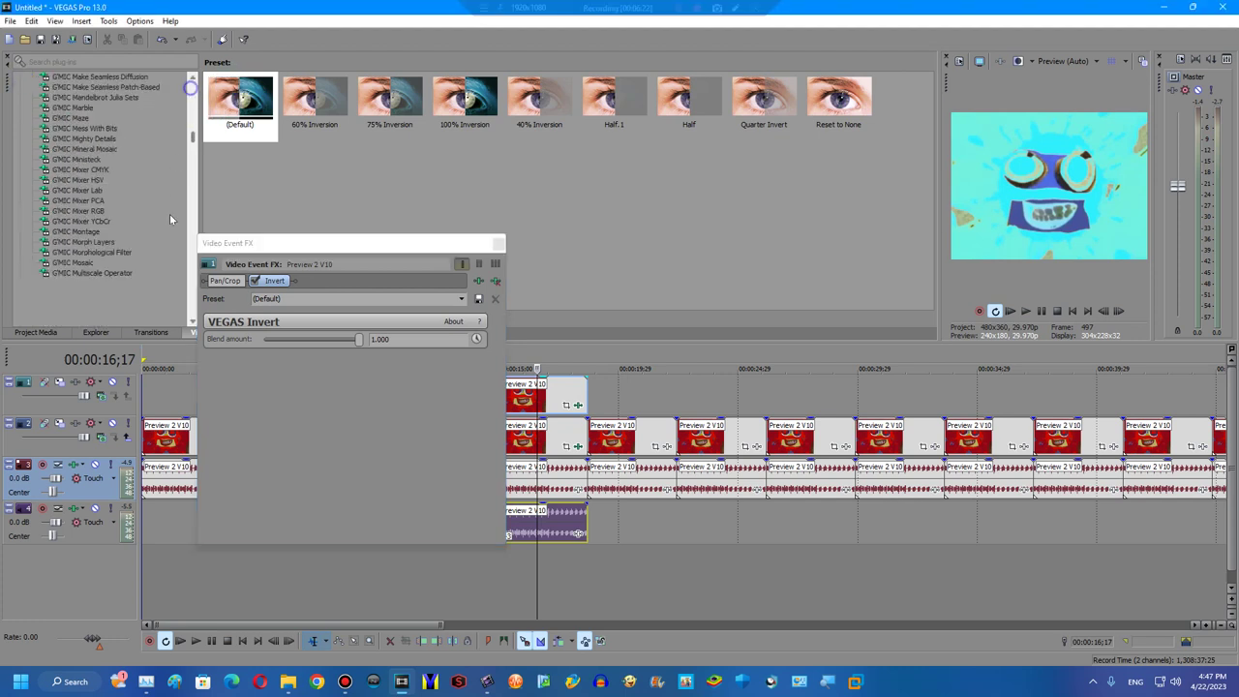
{"action": "scroll", "coordinate": [154, 257], "scroll_direction": "down", "scroll_amount": 3}
{"action": "scroll", "coordinate": [154, 258], "scroll_direction": "down", "scroll_amount": 5}
{"action": "scroll", "coordinate": [147, 266], "scroll_direction": "down", "scroll_amount": 5}
{"action": "scroll", "coordinate": [140, 271], "scroll_direction": "down", "scroll_amount": 5}
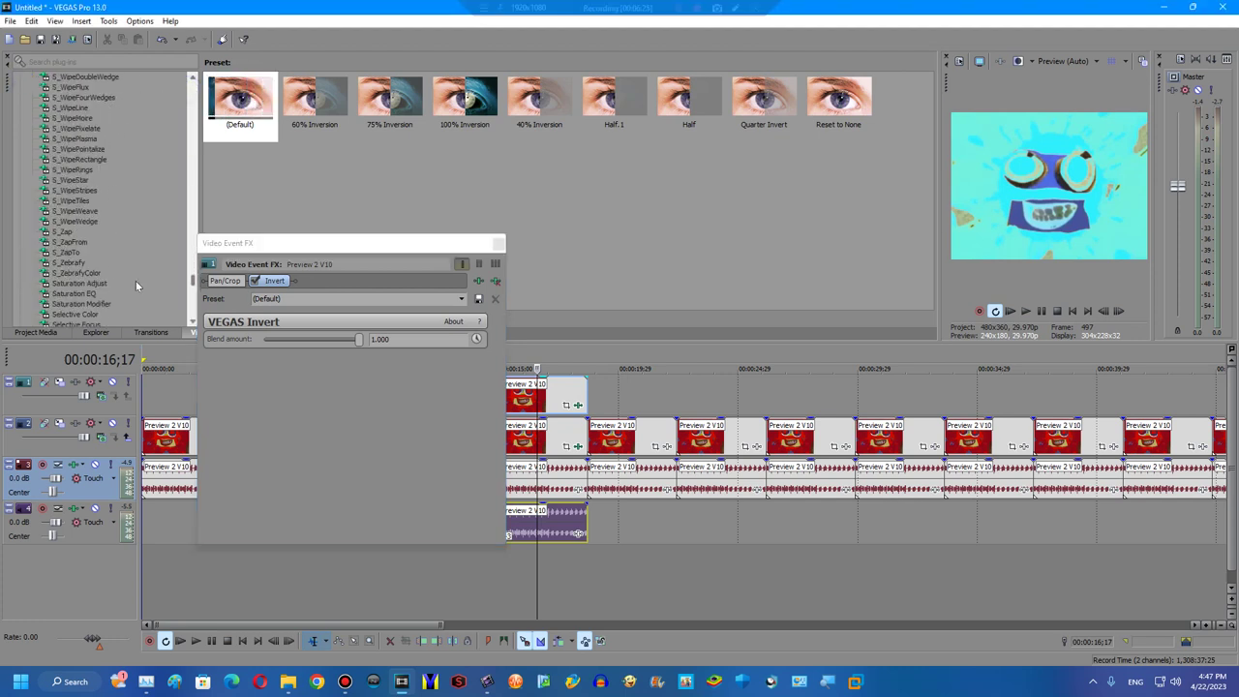
{"action": "scroll", "coordinate": [135, 281], "scroll_direction": "down", "scroll_amount": 5}
{"action": "scroll", "coordinate": [120, 287], "scroll_direction": "down", "scroll_amount": 7}
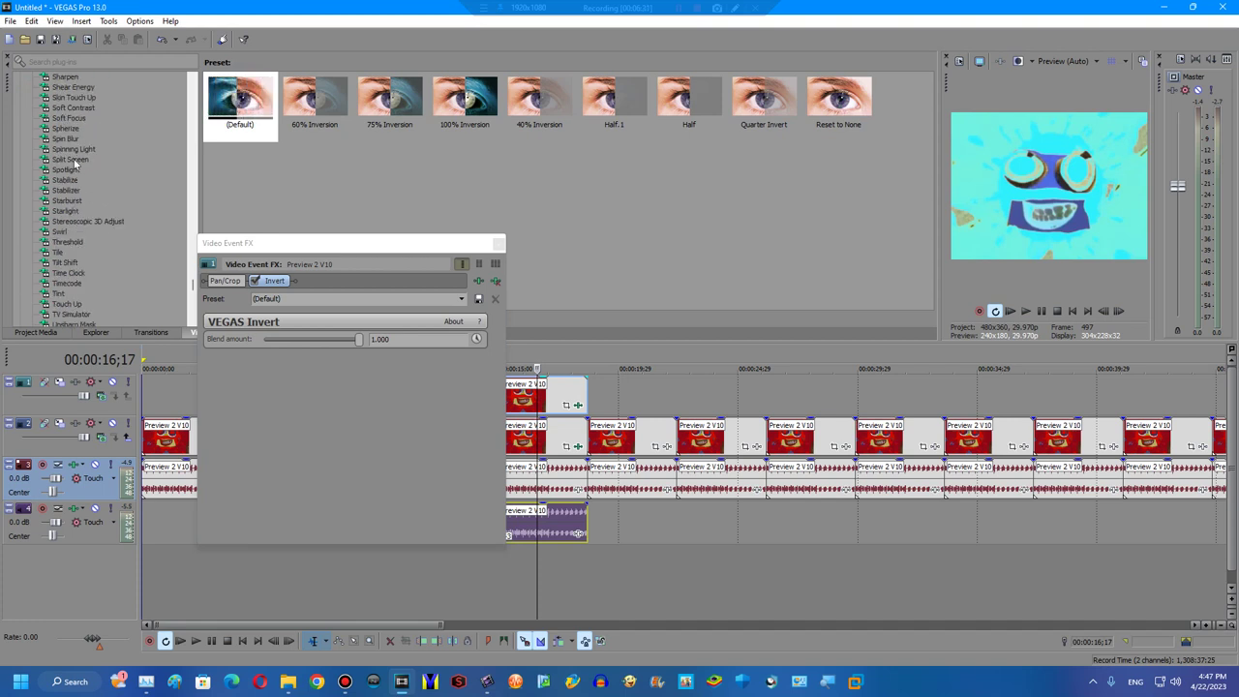
{"action": "left_click", "coordinate": [70, 160]}
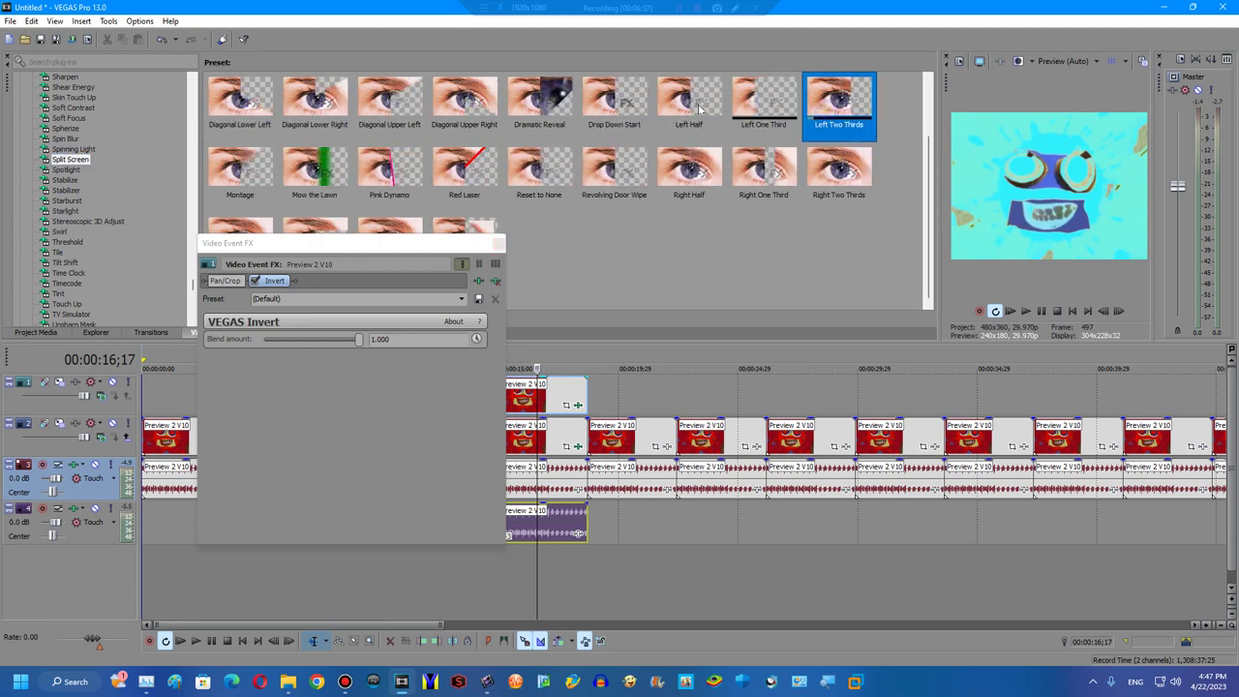
{"action": "left_click_drag", "start_coordinate": [690, 101], "coordinate": [457, 267]}
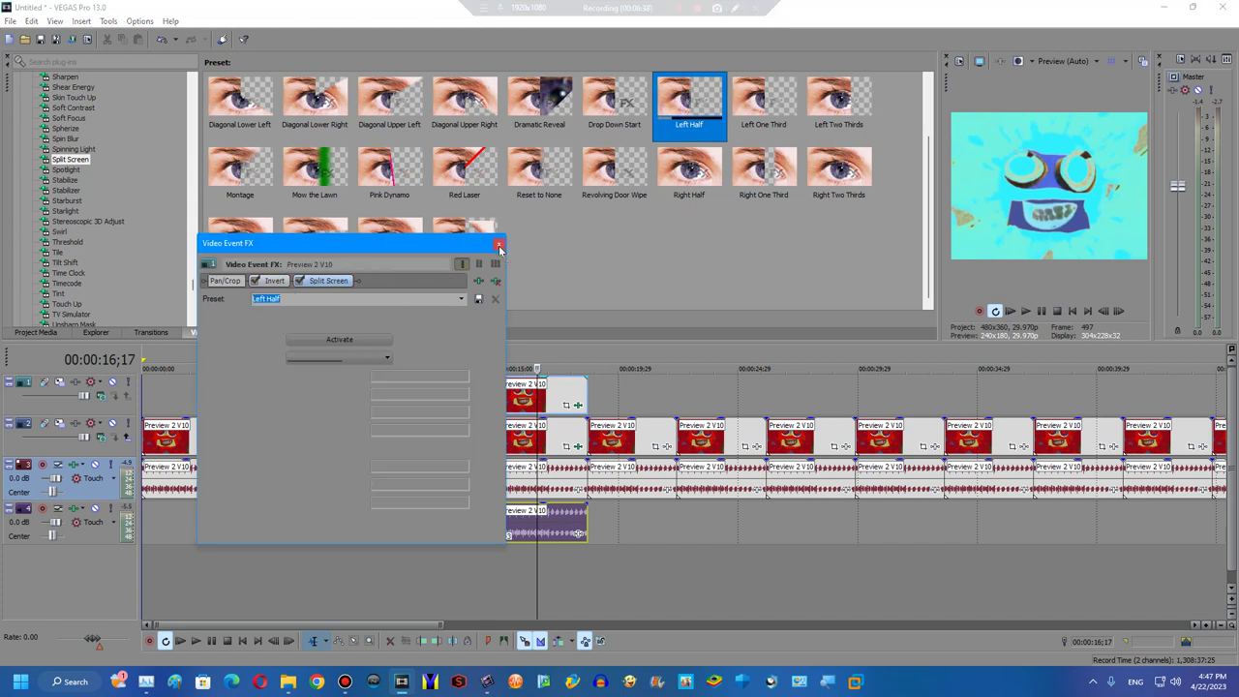
{"action": "left_click", "coordinate": [498, 244]}
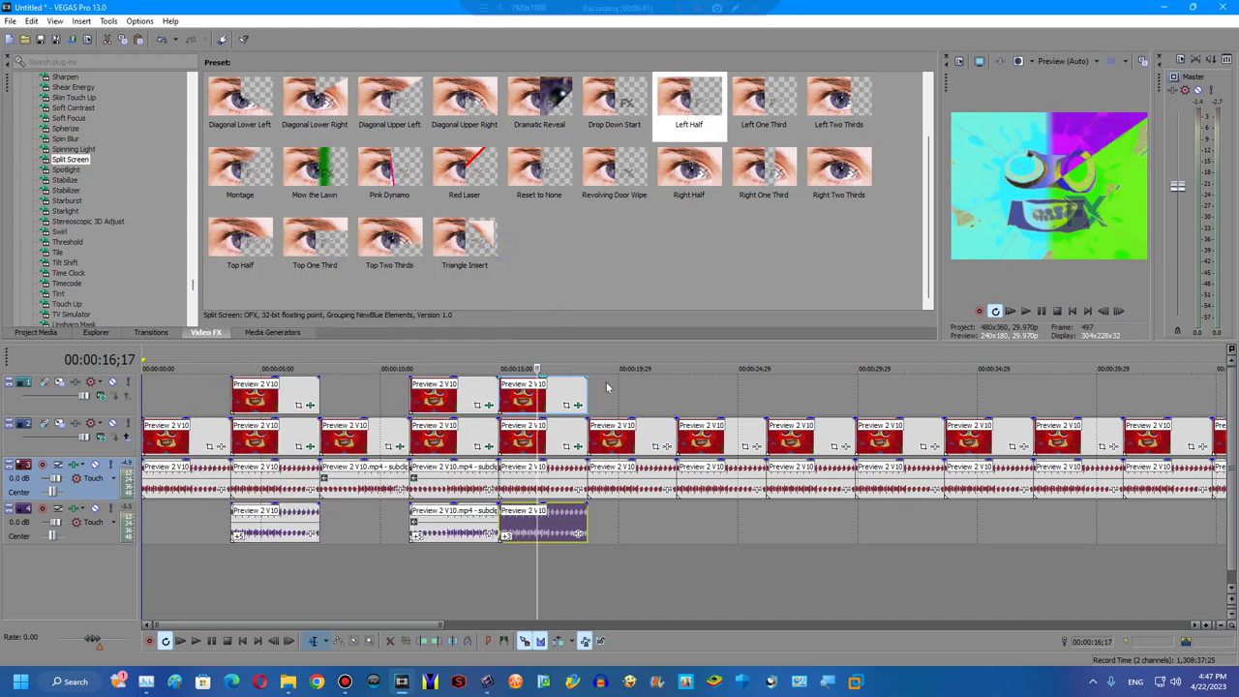
At 16;01, apply HSL Adjust's Invert Color preset to the Gradient Tint clip.
{"action": "left_click", "coordinate": [524, 530]}
{"action": "left_click_drag", "start_coordinate": [193, 279], "coordinate": [193, 88]}
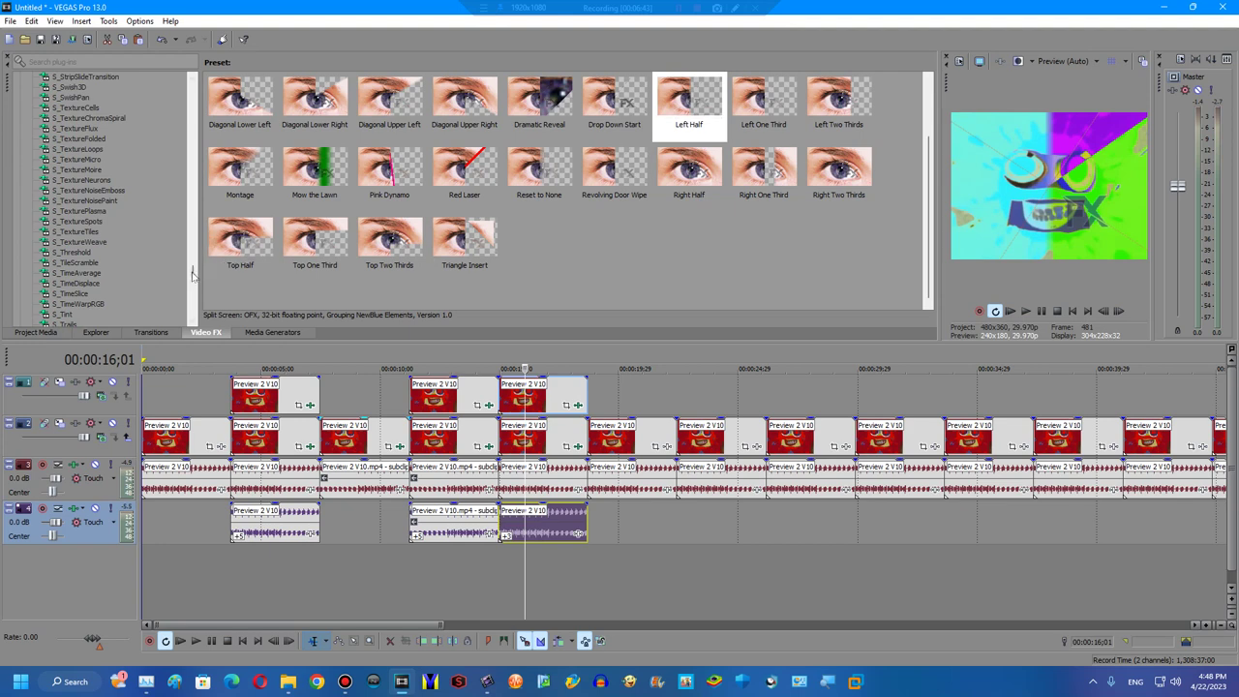
{"action": "left_click", "coordinate": [21, 76]}
{"action": "scroll", "coordinate": [63, 184], "scroll_direction": "down", "scroll_amount": 10}
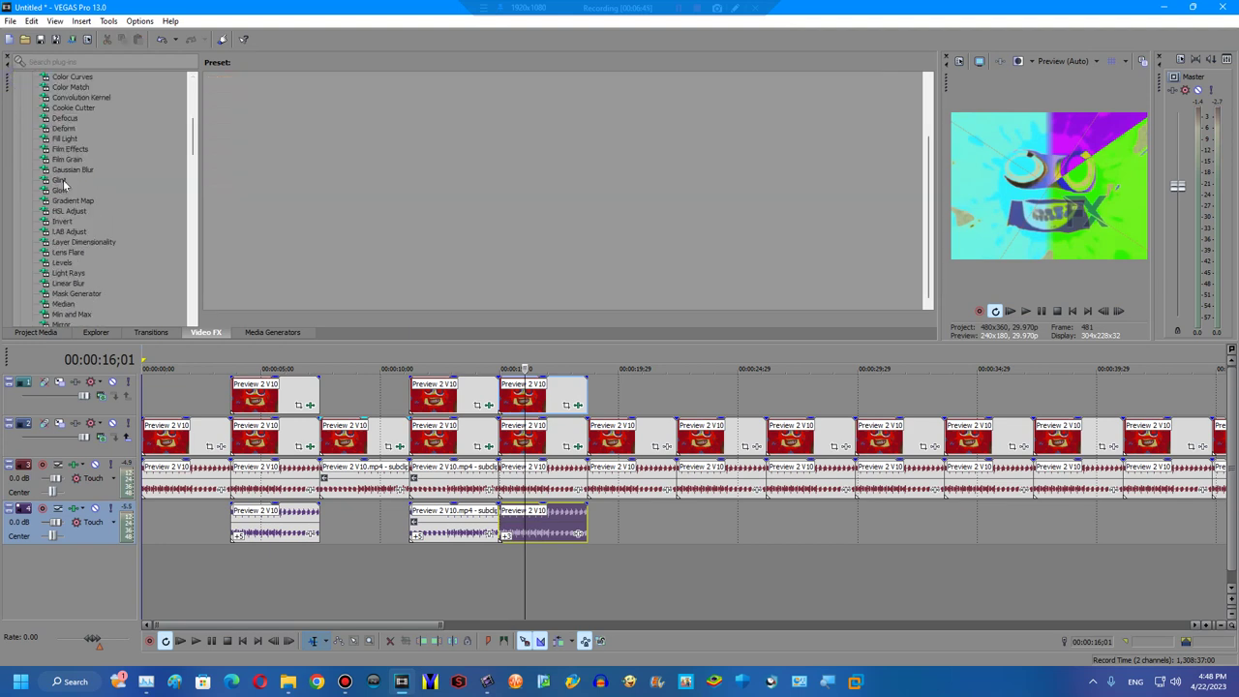
{"action": "left_click", "coordinate": [71, 213]}
{"action": "left_click_drag", "start_coordinate": [389, 107], "coordinate": [530, 441]}
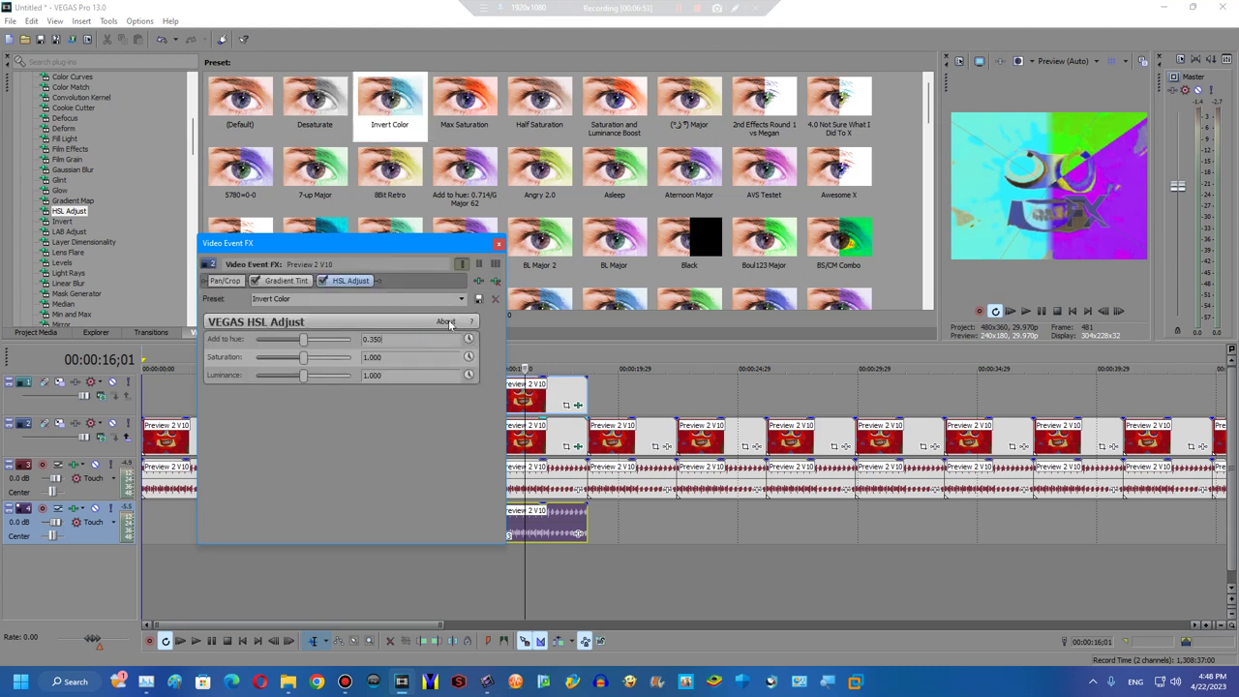
{"action": "left_click", "coordinate": [497, 243]}
Preview playback, delete the following clip, and paste the four-track layered clips in its place.
{"action": "left_click", "coordinate": [497, 569]}
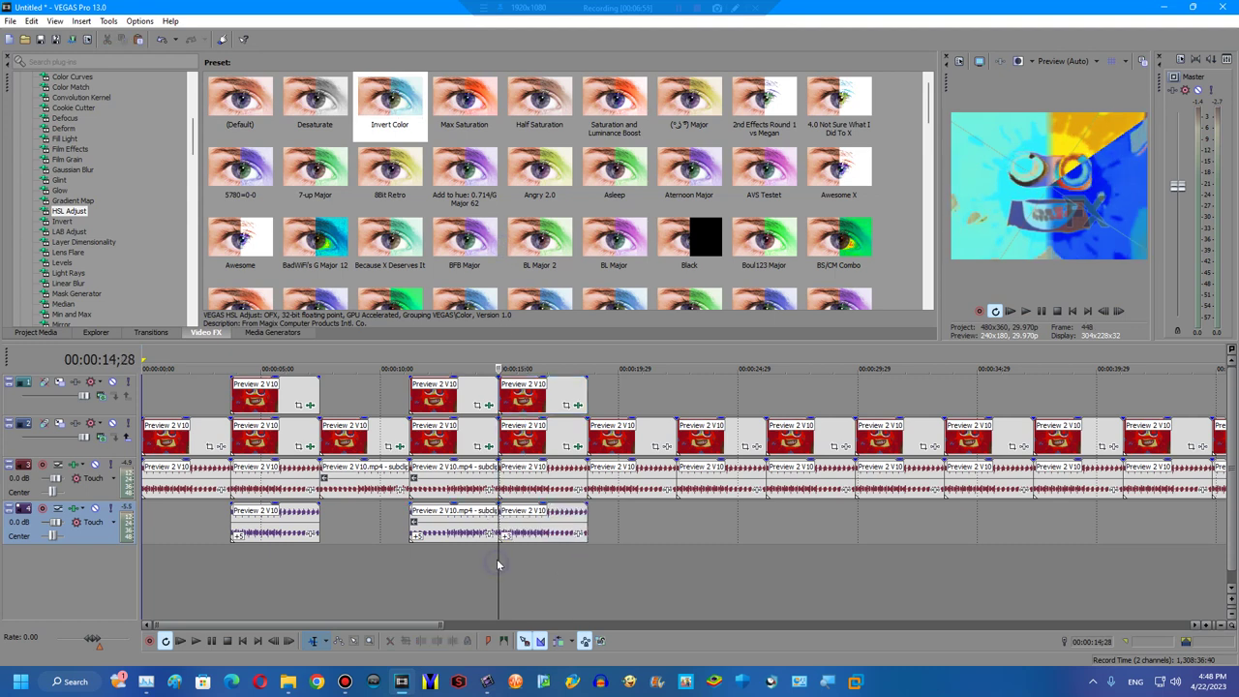
{"action": "key", "text": "space"}
{"action": "key", "text": "space"}
{"action": "left_click", "coordinate": [612, 441]}
{"action": "key", "text": "Delete"}
{"action": "left_click", "coordinate": [539, 440]}
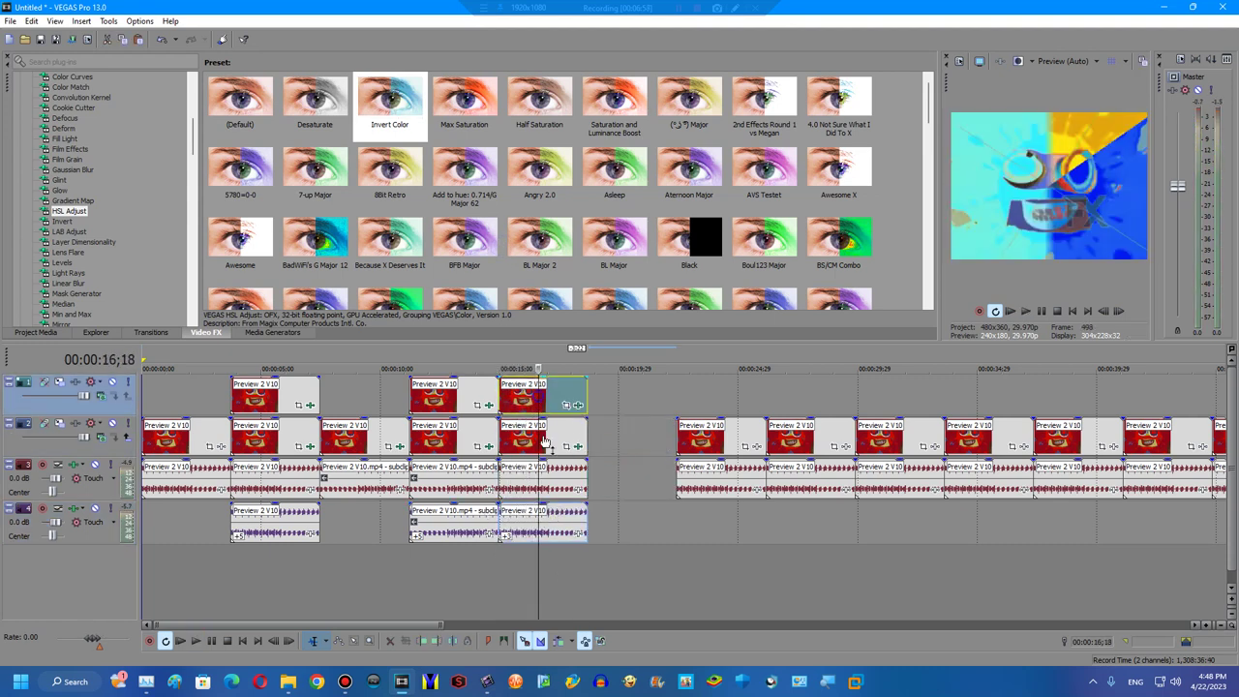
{"action": "left_click", "coordinate": [585, 404]}
{"action": "key", "text": "ctrl+v"}
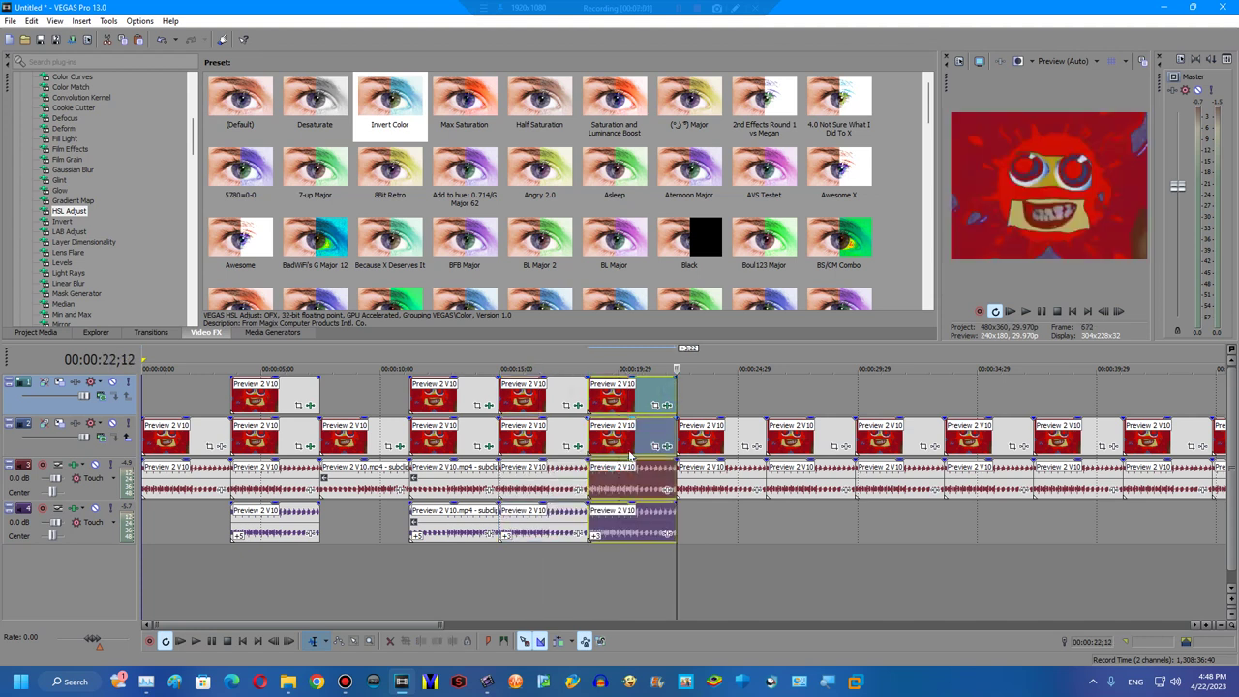
Add the Invert Color hue shift to the top copied clip and flip it horizontally.
{"action": "left_click", "coordinate": [636, 441]}
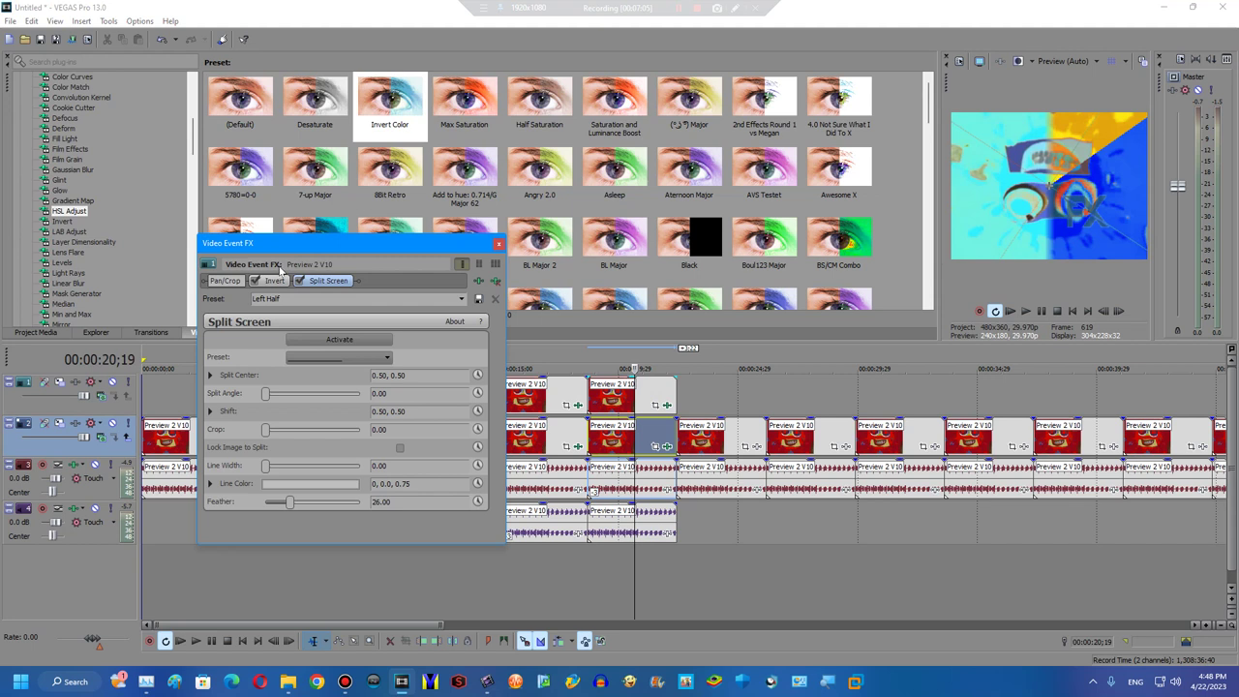
{"action": "left_click", "coordinate": [390, 102]}
{"action": "left_click", "coordinate": [284, 283]}
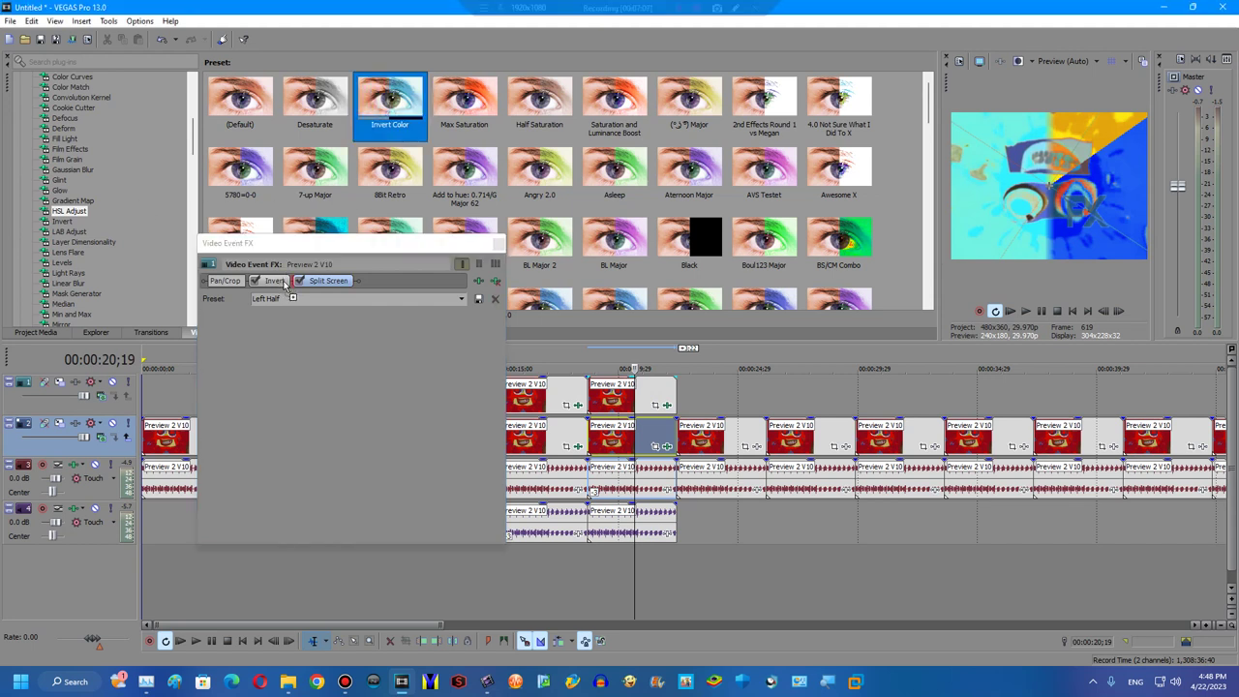
{"action": "left_click_drag", "start_coordinate": [283, 282], "coordinate": [290, 282]}
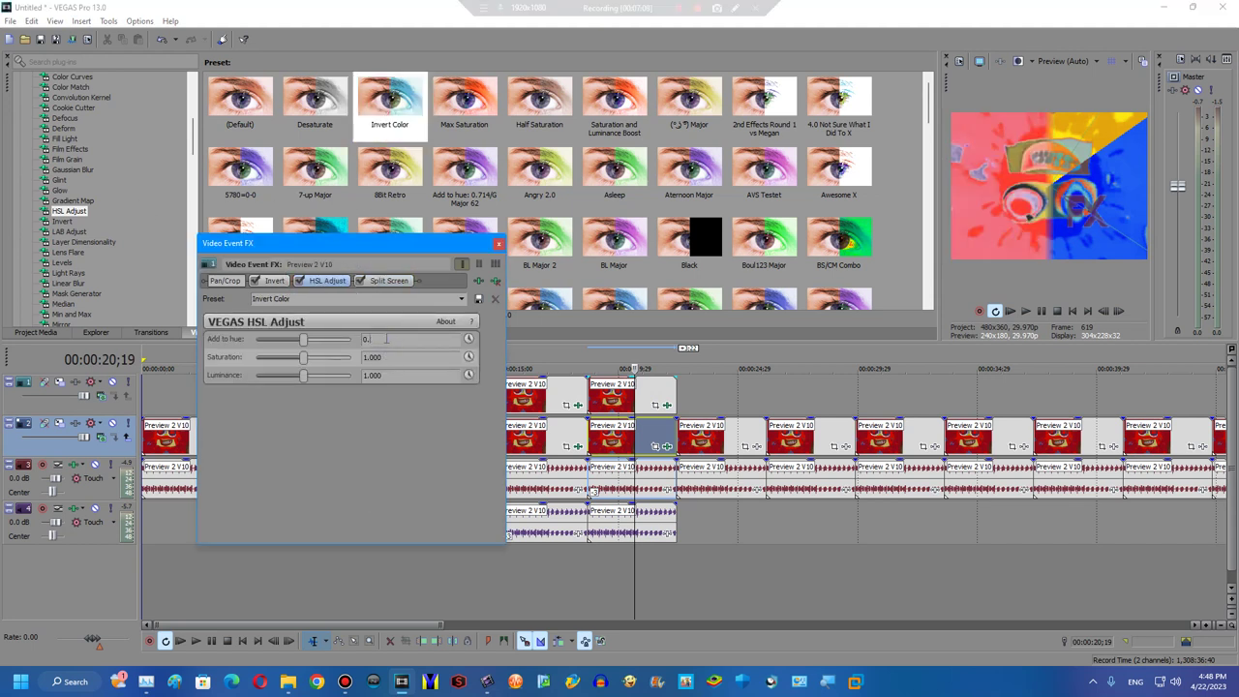
{"action": "left_click", "coordinate": [225, 280]}
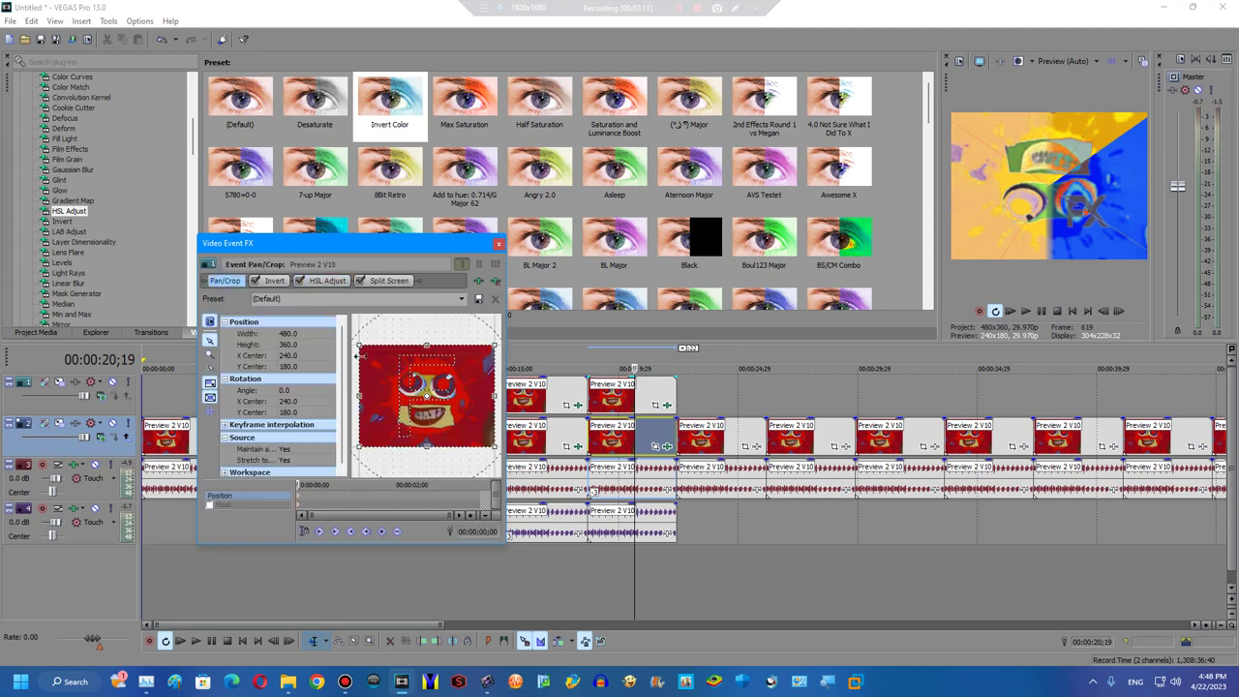
{"action": "right_click", "coordinate": [404, 389]}
{"action": "left_click", "coordinate": [435, 418]}
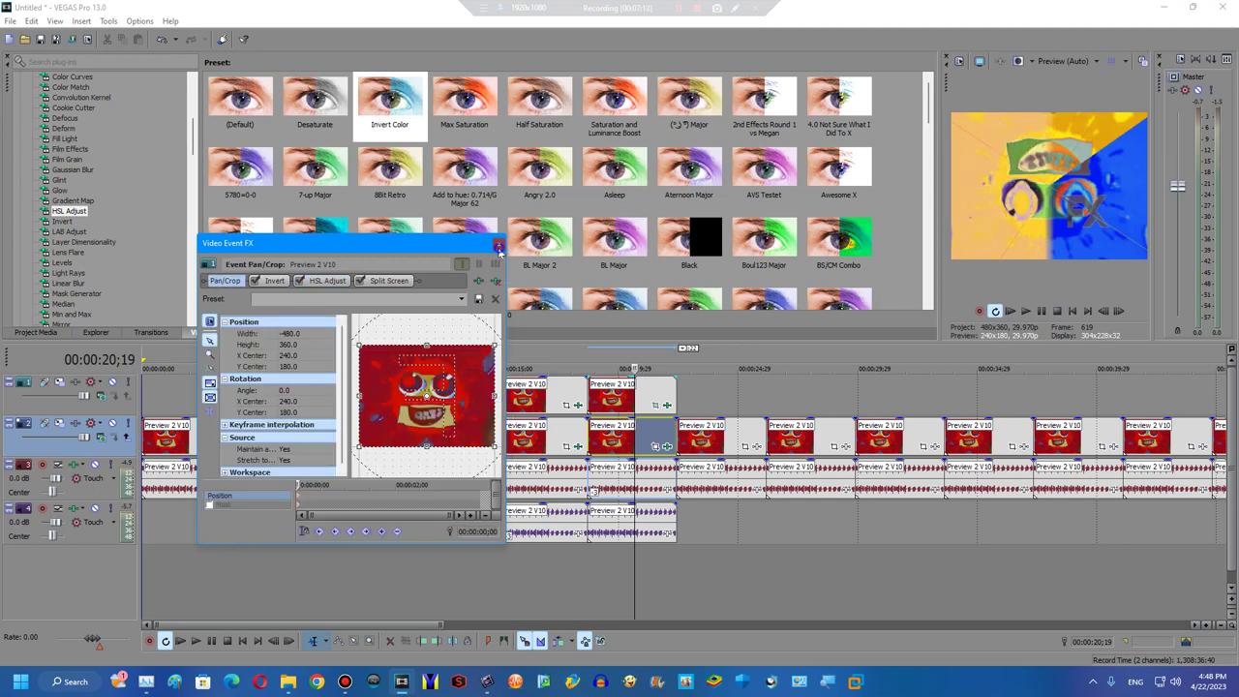
Set the lower copied clip's Gradient Tint angle to 325.
{"action": "left_click", "coordinate": [658, 449]}
{"action": "right_click", "coordinate": [401, 395]}
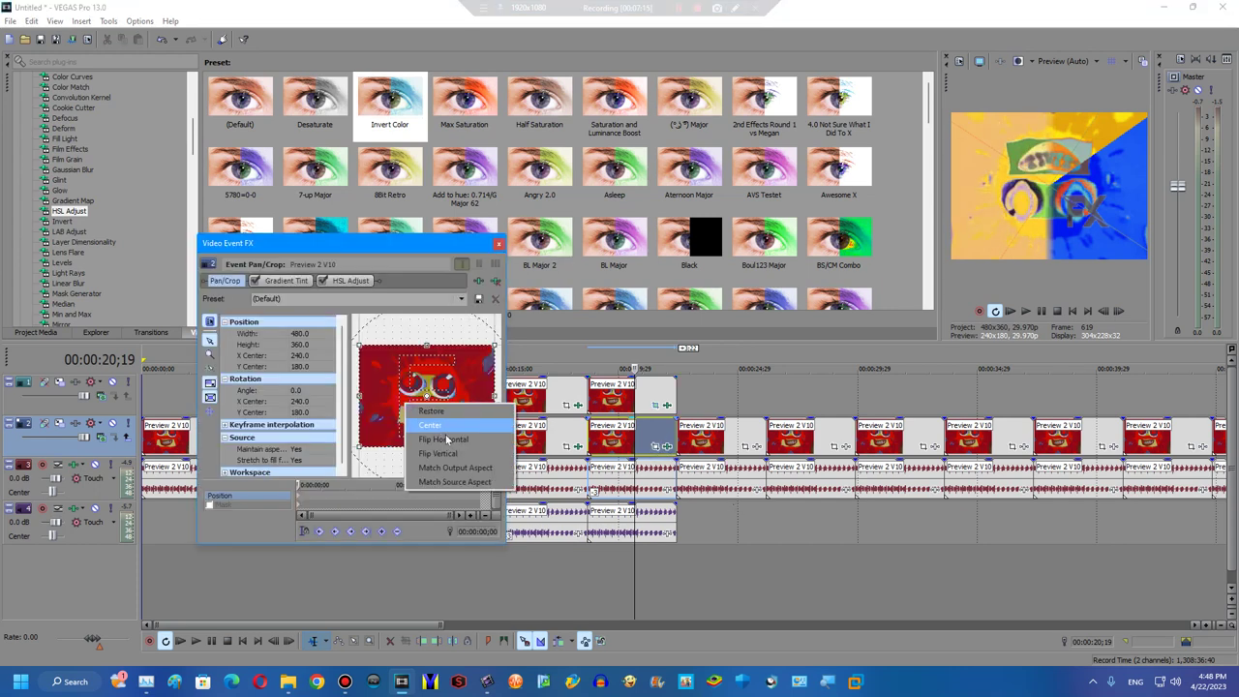
{"action": "left_click", "coordinate": [449, 437]}
{"action": "left_click", "coordinate": [285, 280]}
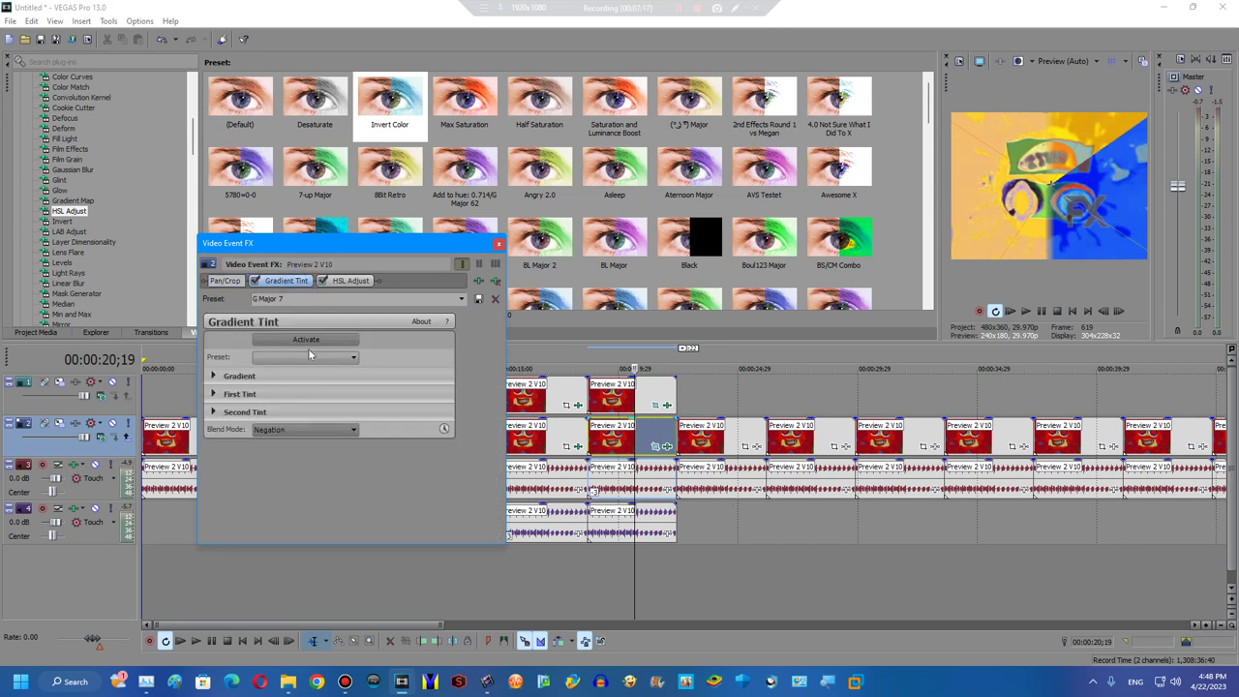
{"action": "left_click", "coordinate": [214, 377]}
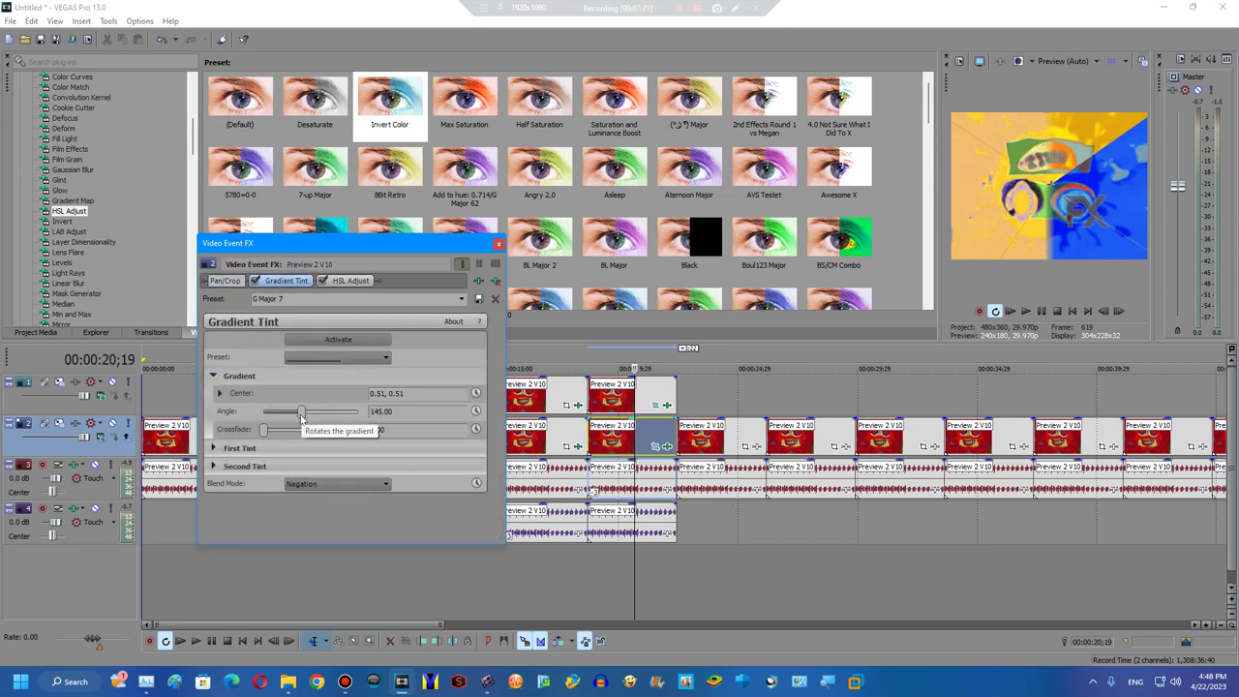
{"action": "left_click_drag", "start_coordinate": [302, 411], "coordinate": [346, 385]}
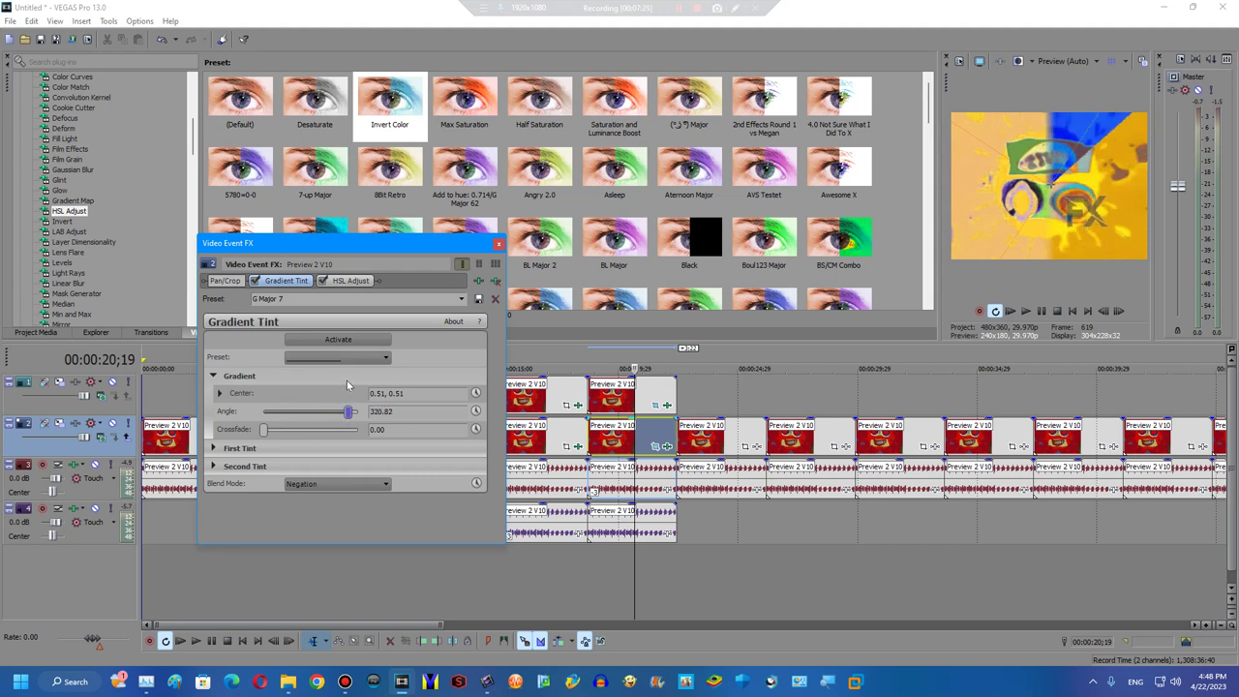
{"action": "left_click", "coordinate": [408, 414]}
{"action": "type", "text": "5"}
{"action": "key", "text": "Return"}
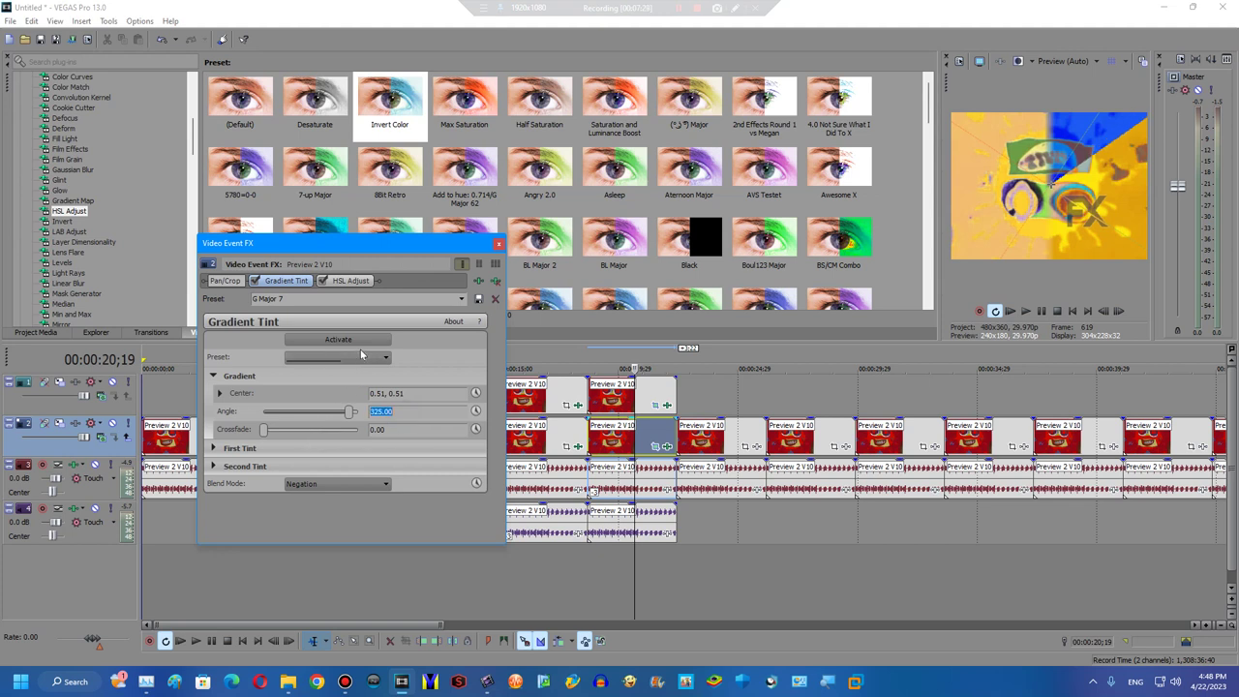
Add a second HSL Adjust hue shift of 0.620 to the lower clip and close the window.
{"action": "left_click", "coordinate": [355, 281]}
{"action": "type", "text": "0.350"}
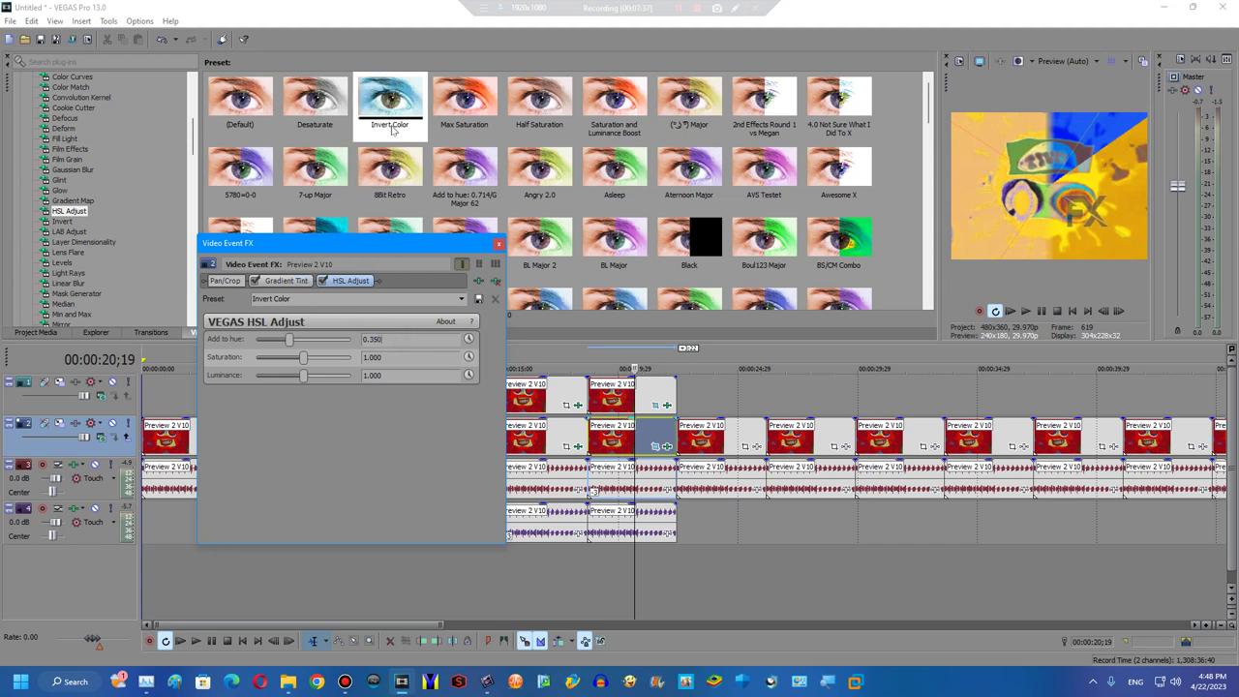
{"action": "left_click_drag", "start_coordinate": [394, 131], "coordinate": [397, 354]}
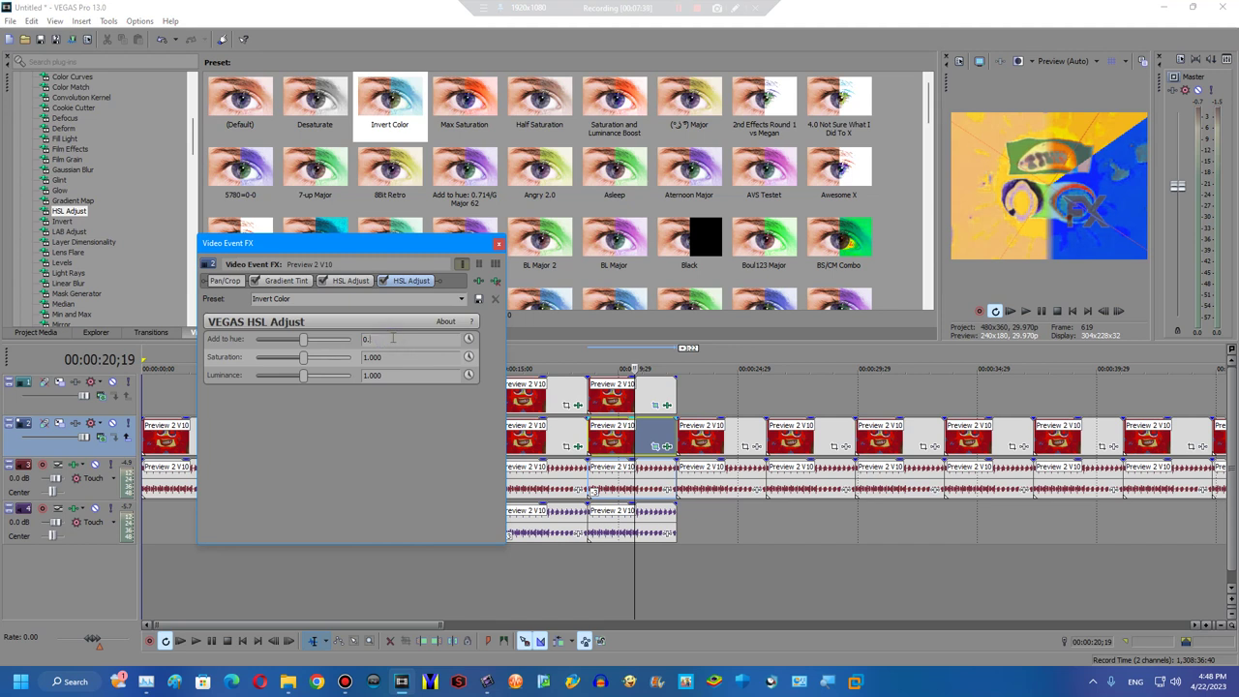
{"action": "type", "text": "620"}
{"action": "key", "text": "Return"}
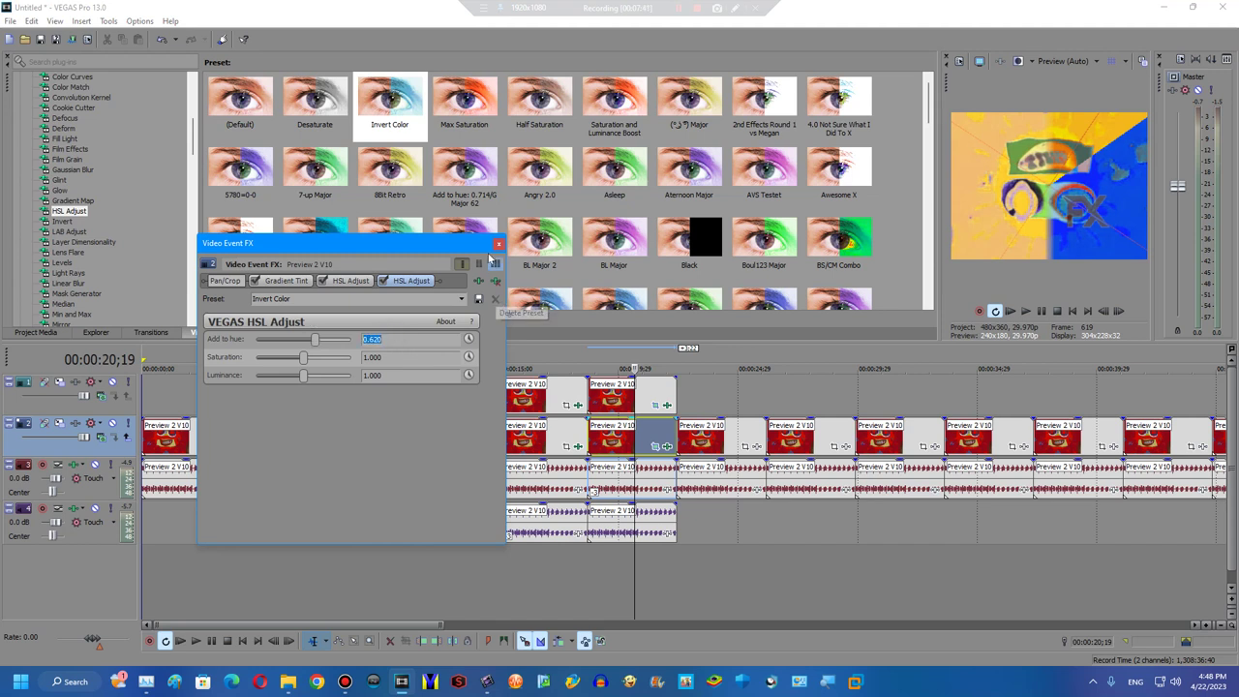
{"action": "left_click", "coordinate": [498, 243]}
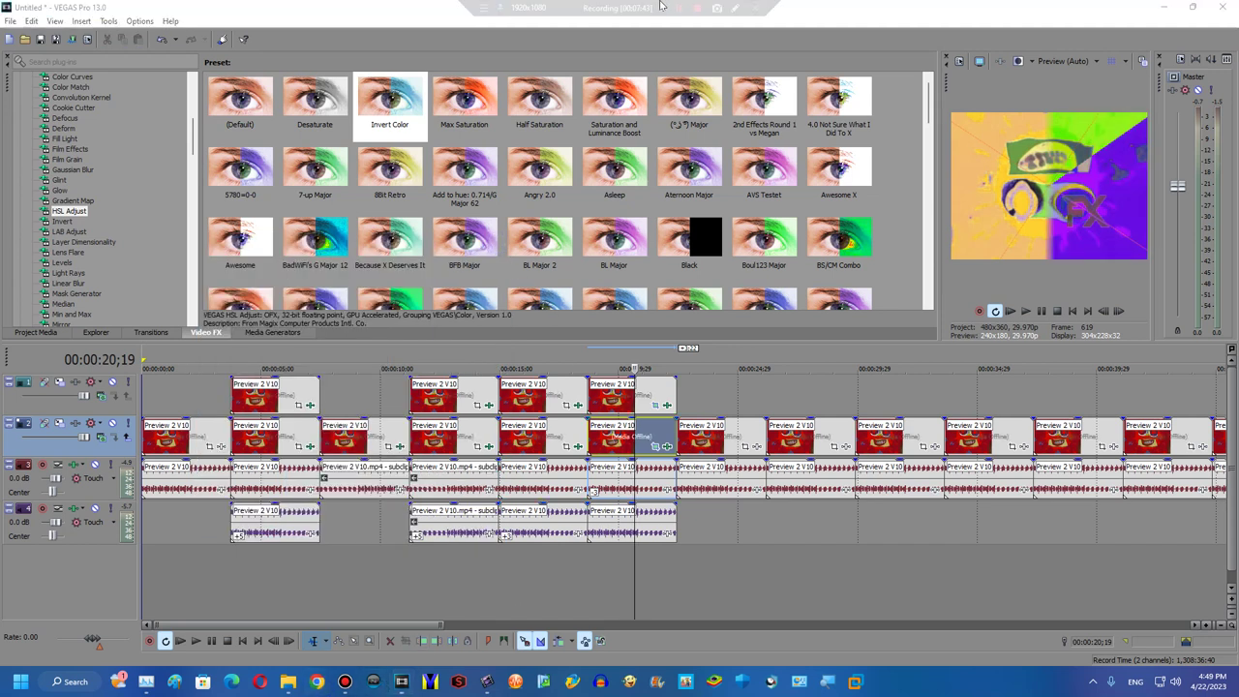
{"action": "left_click", "coordinate": [316, 681]}
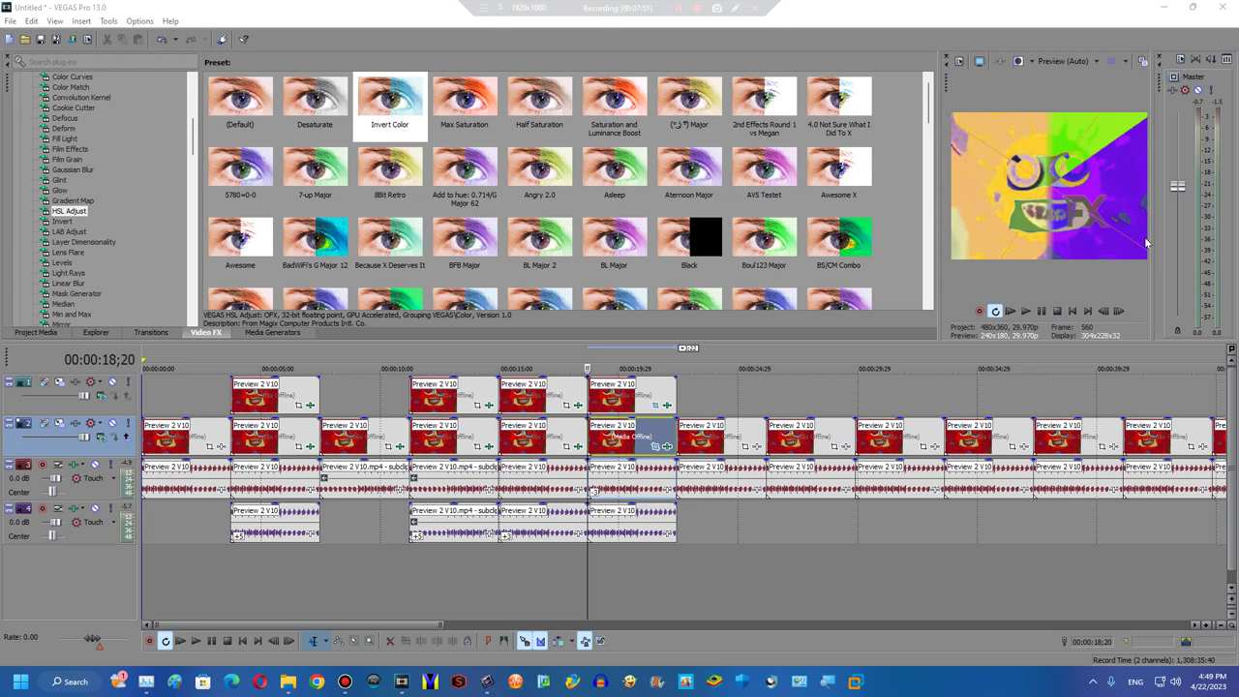
{"action": "left_click", "coordinate": [1026, 311]}
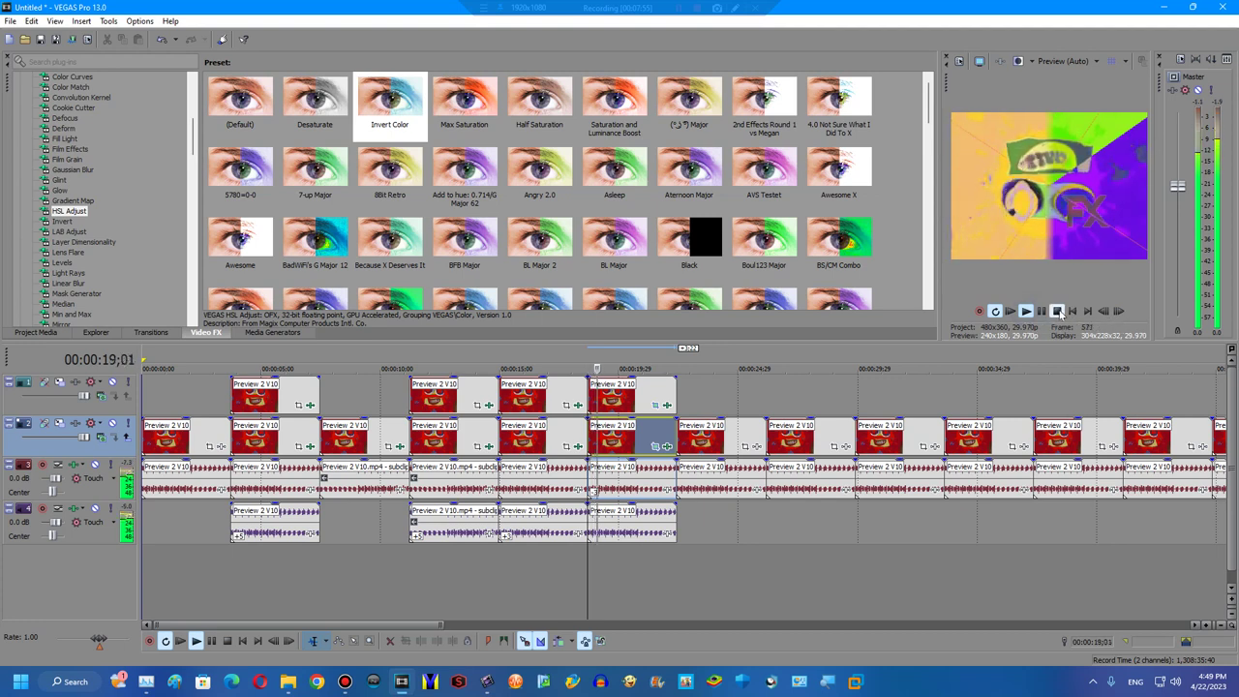
{"action": "left_click", "coordinate": [1057, 310]}
{"action": "left_click_drag", "start_coordinate": [407, 625], "coordinate": [483, 600]}
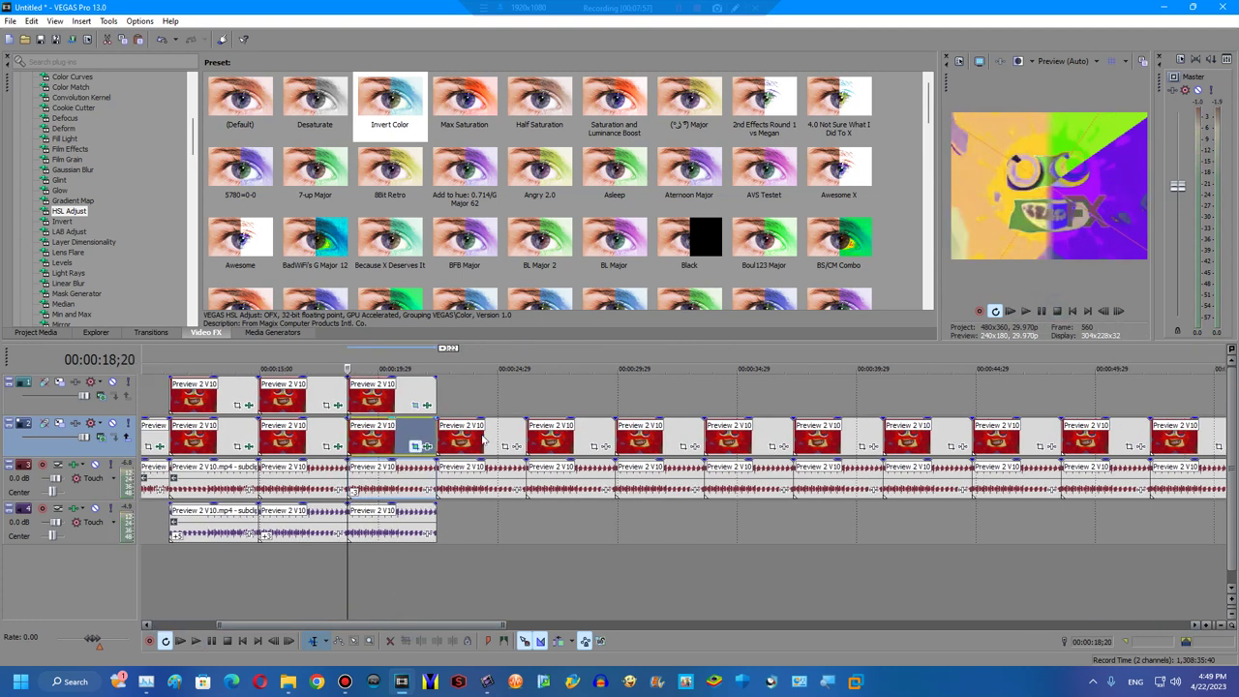
{"action": "left_click", "coordinate": [483, 581]}
Apply Invert and the Blues and Yellows Color Curves preset to the next clip.
{"action": "left_click", "coordinate": [66, 222]}
{"action": "left_click_drag", "start_coordinate": [240, 102], "coordinate": [461, 441]}
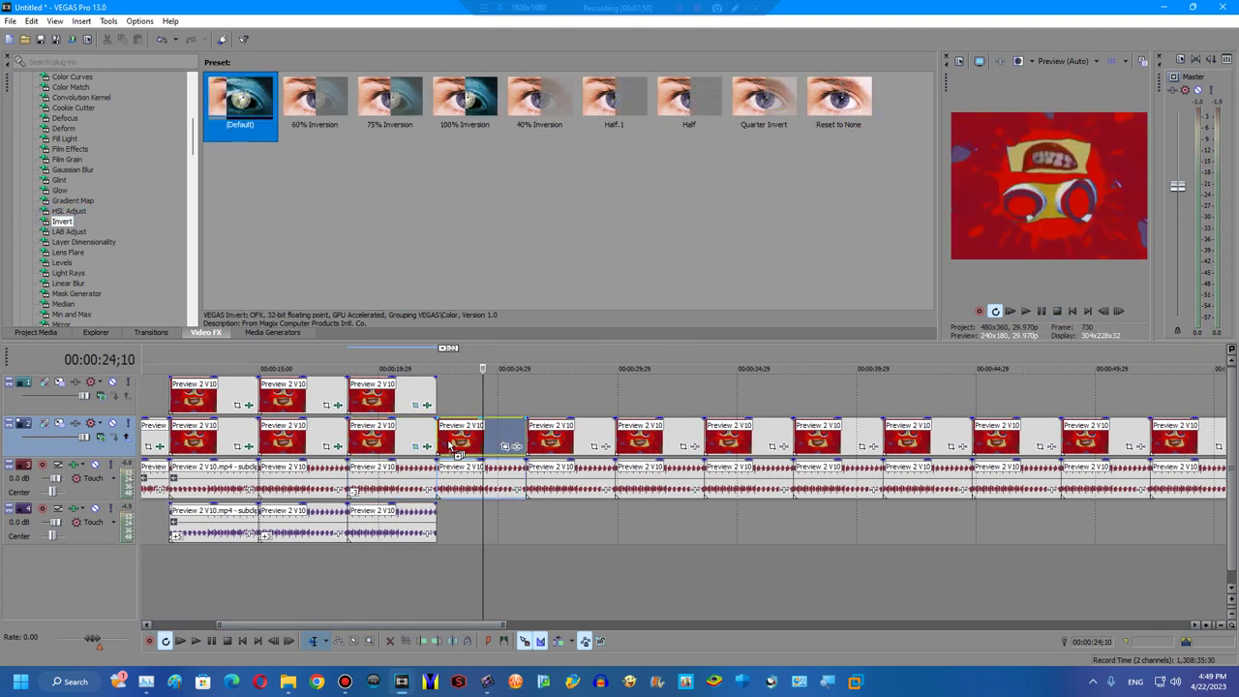
{"action": "left_click", "coordinate": [70, 305]}
{"action": "left_click", "coordinate": [60, 315]}
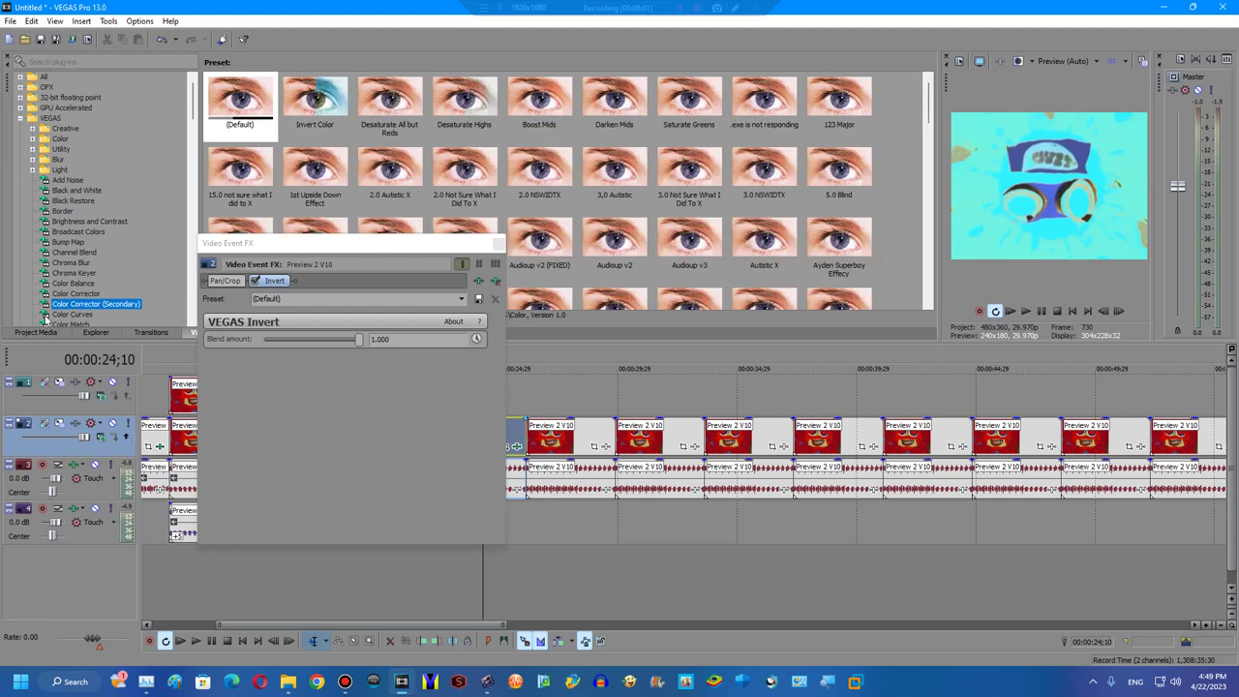
{"action": "left_click_drag", "start_coordinate": [395, 315], "coordinate": [397, 319]}
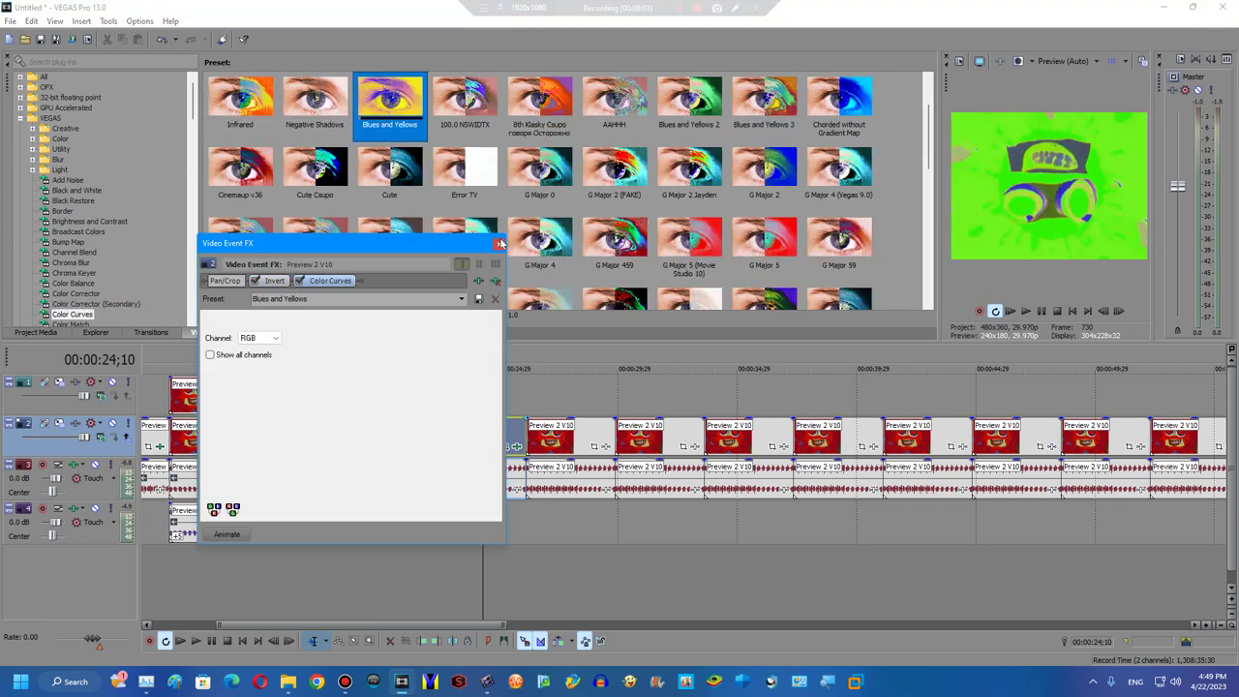
{"action": "left_click", "coordinate": [517, 467]}
Copy the clip's audio event onto a new track below and preview playback.
{"action": "left_click", "coordinate": [489, 489]}
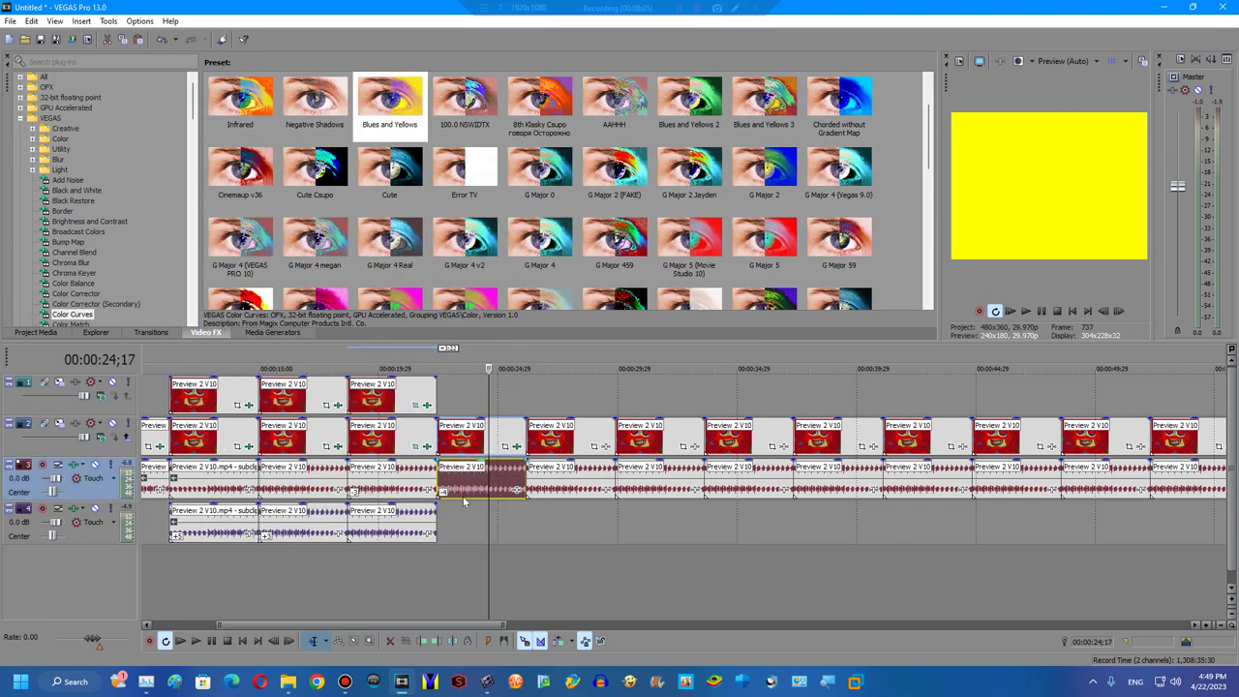
{"action": "left_click_drag", "start_coordinate": [464, 500], "coordinate": [463, 578]}
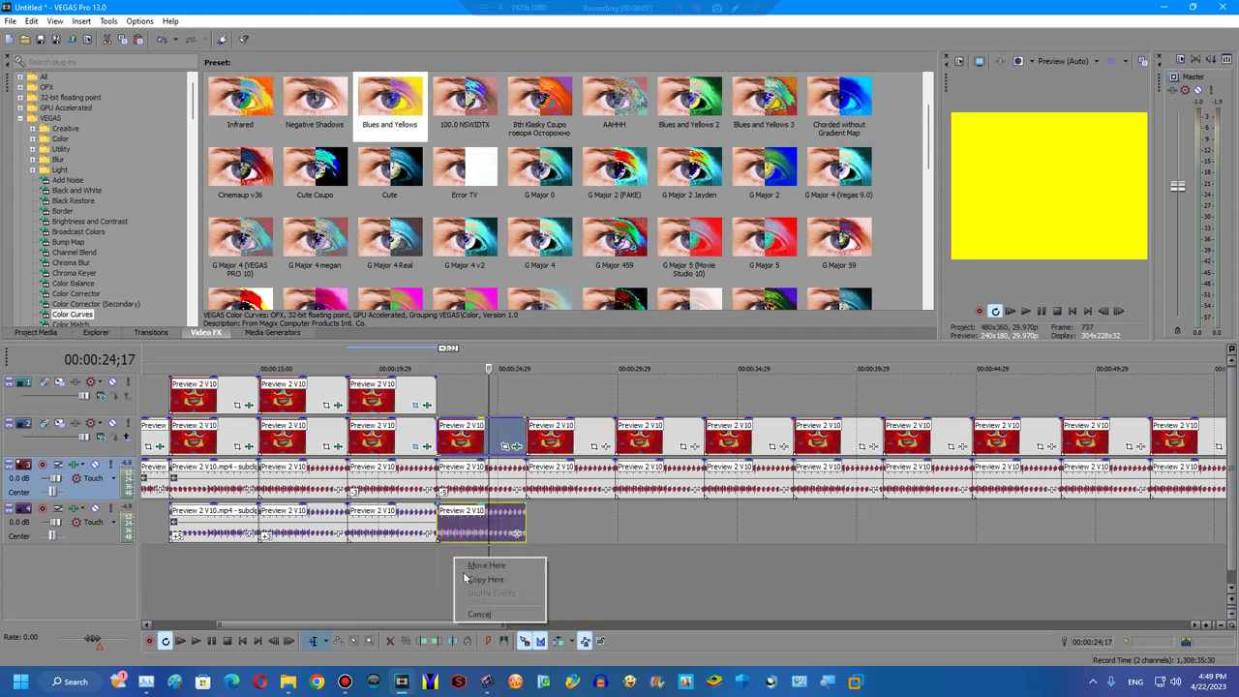
{"action": "left_click", "coordinate": [464, 578]}
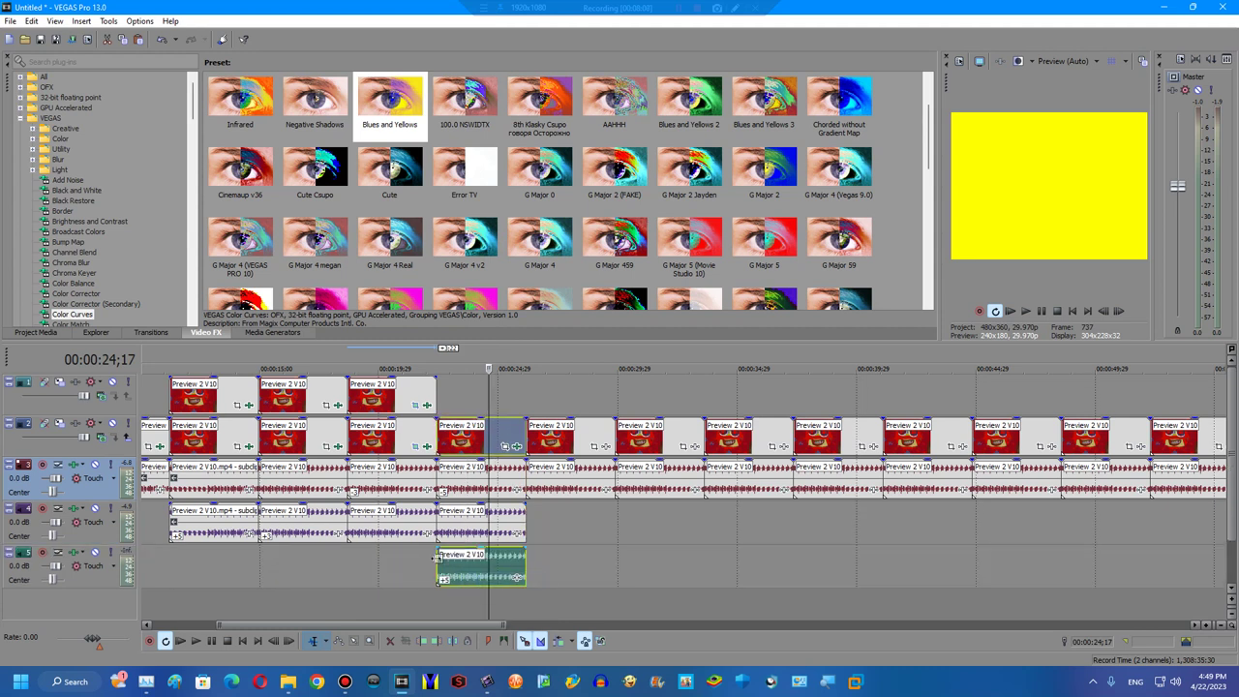
{"action": "left_click", "coordinate": [436, 559]}
{"action": "key", "text": "space"}
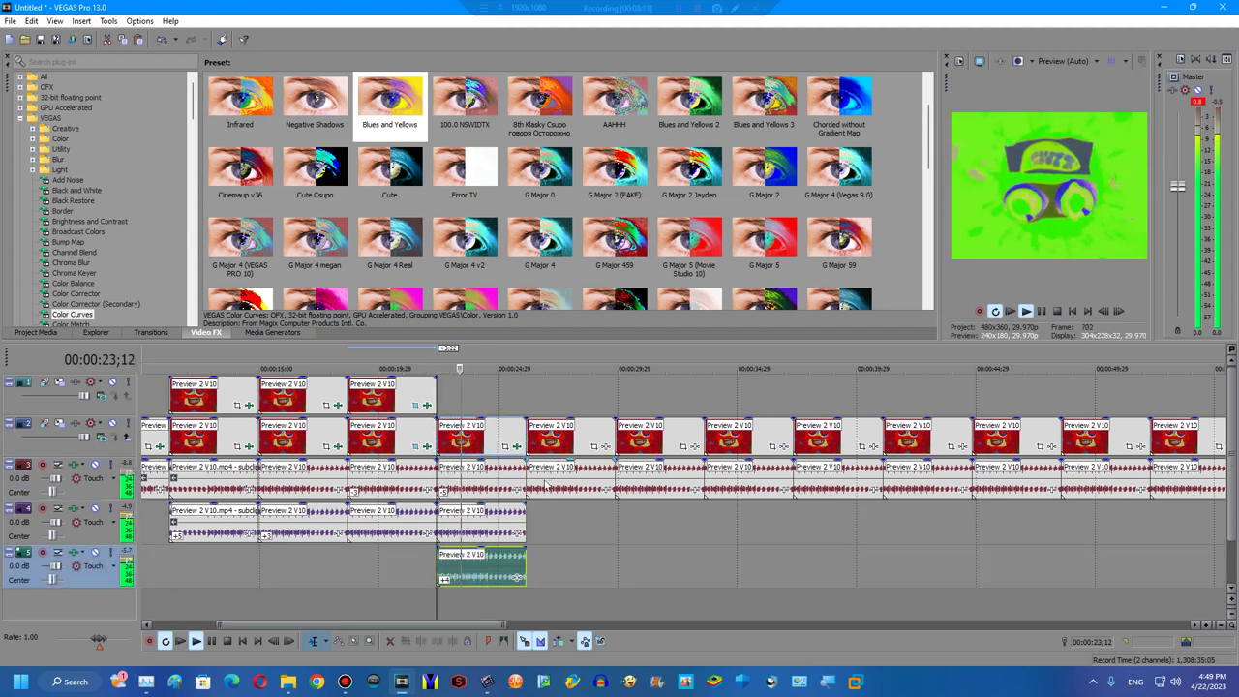
{"action": "left_click", "coordinate": [545, 484]}
{"action": "scroll", "coordinate": [274, 310], "scroll_direction": "down", "scroll_amount": 1}
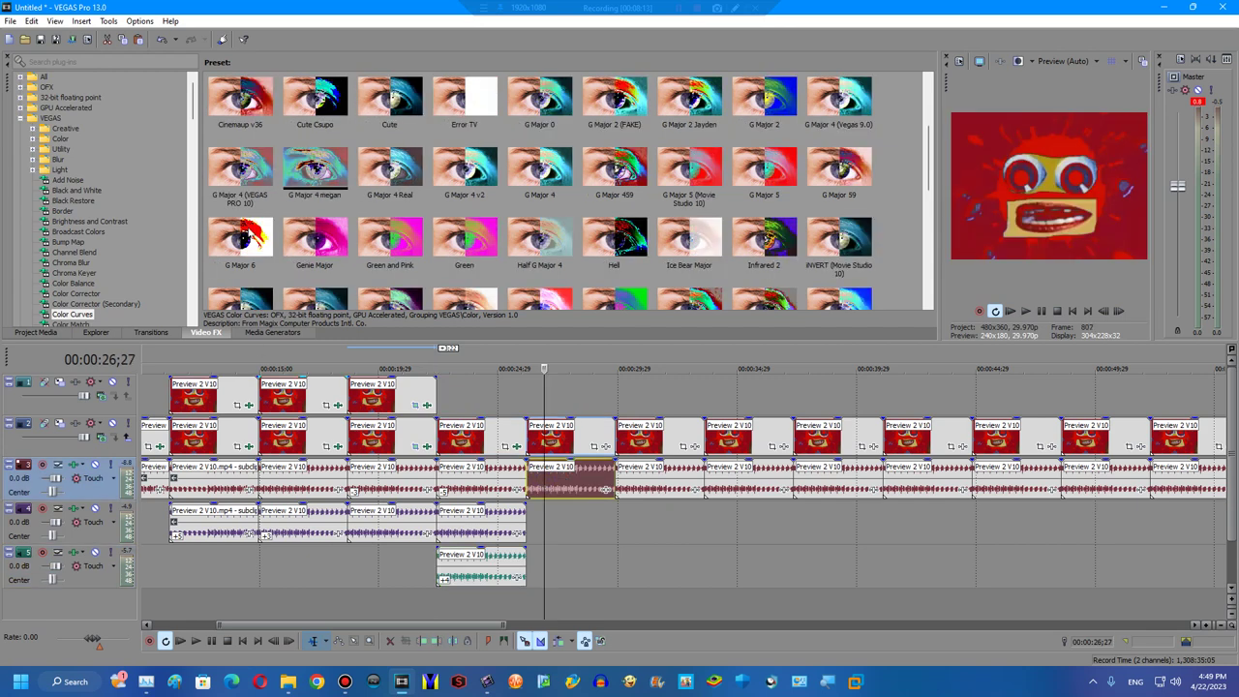
Add a cyan Solid Color from Media Generators onto a new video track.
{"action": "left_click", "coordinate": [274, 330]}
{"action": "left_click_drag", "start_coordinate": [156, 106], "coordinate": [157, 264]}
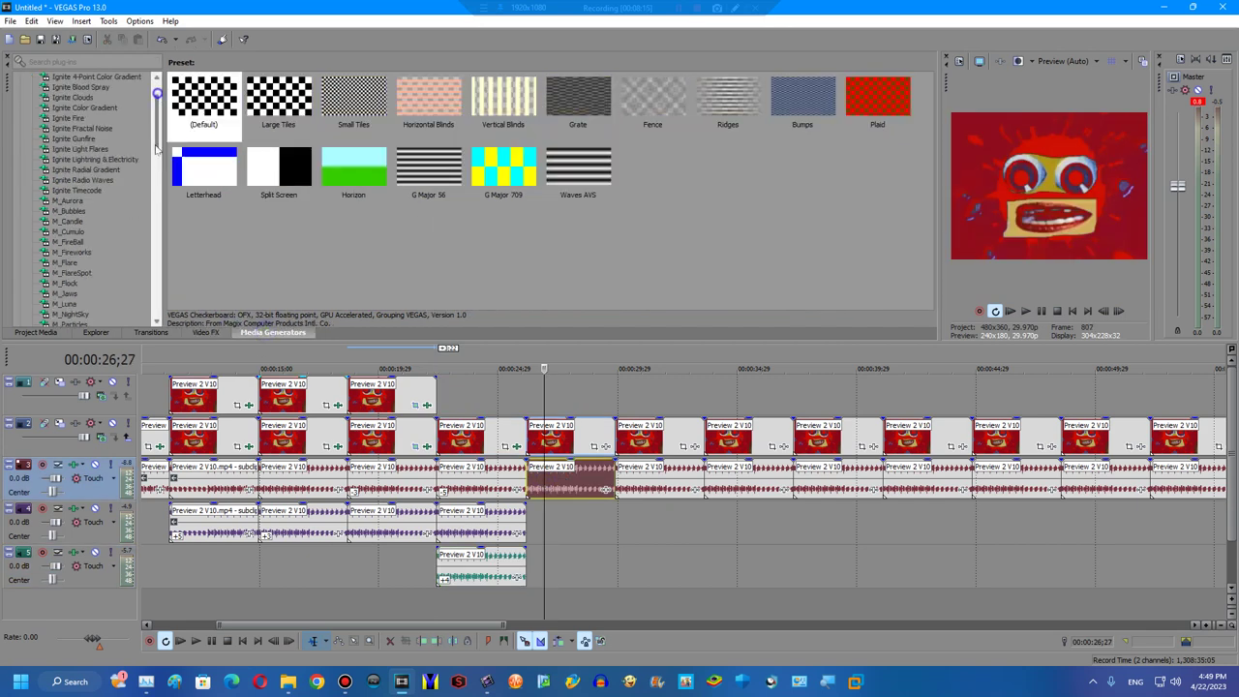
{"action": "left_click", "coordinate": [69, 222]}
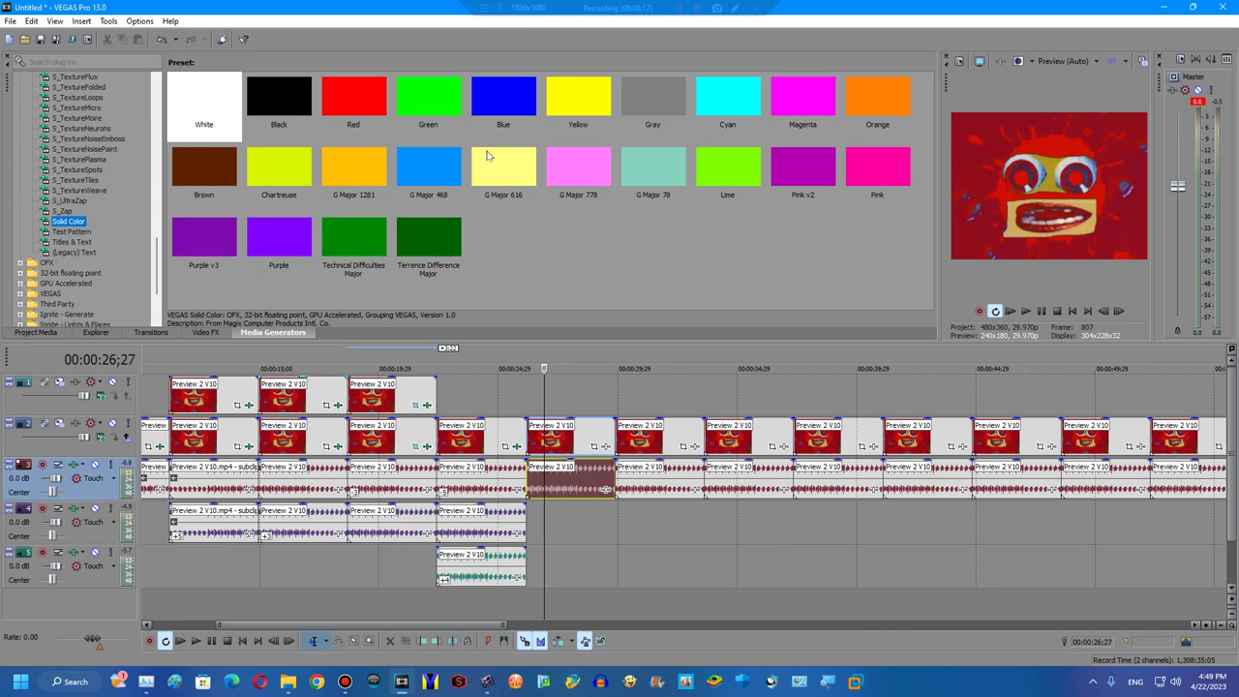
{"action": "left_click_drag", "start_coordinate": [728, 106], "coordinate": [542, 392]}
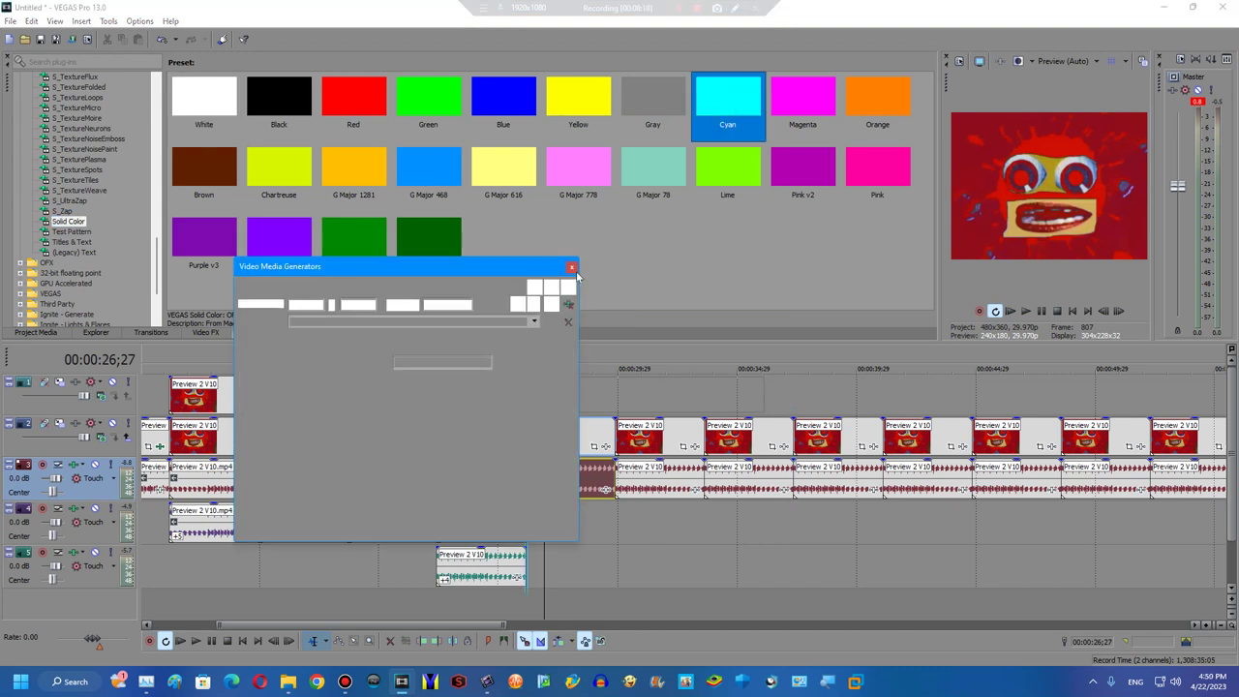
{"action": "right_click", "coordinate": [491, 545]}
{"action": "left_click", "coordinate": [533, 579]}
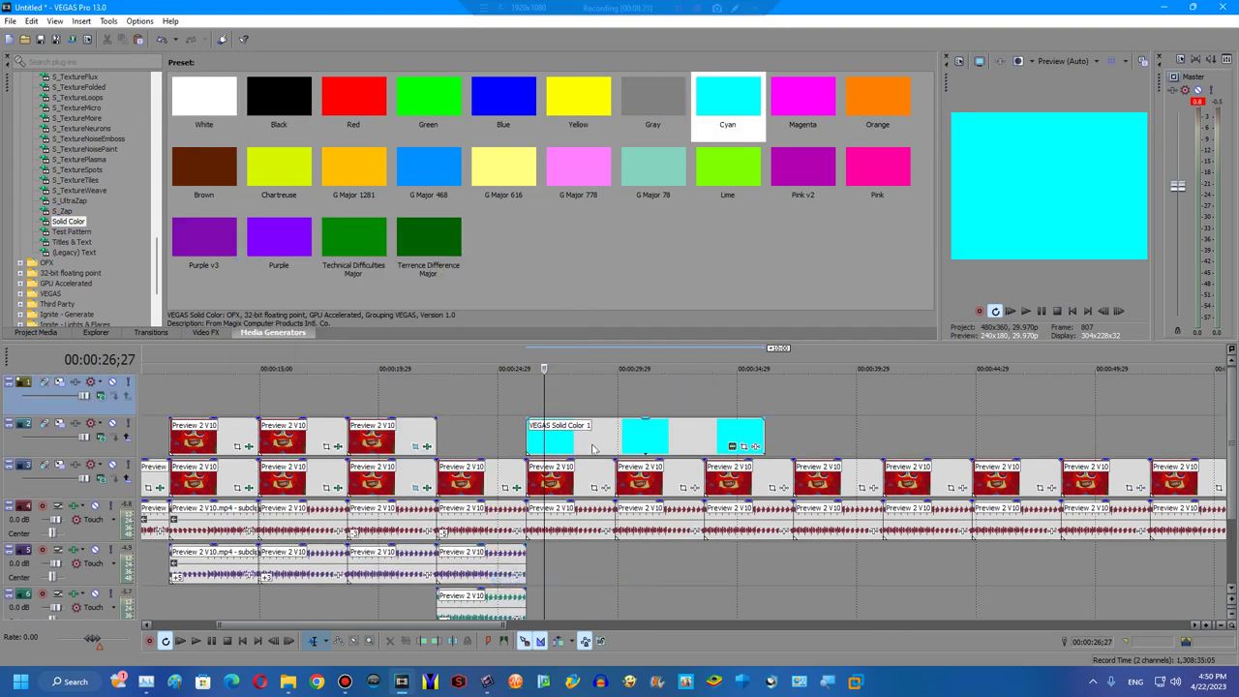
Shorten the cyan colour to one clip's length and set its track to Difference compositing.
{"action": "left_click", "coordinate": [741, 408]}
{"action": "left_click_drag", "start_coordinate": [762, 385], "coordinate": [613, 387]}
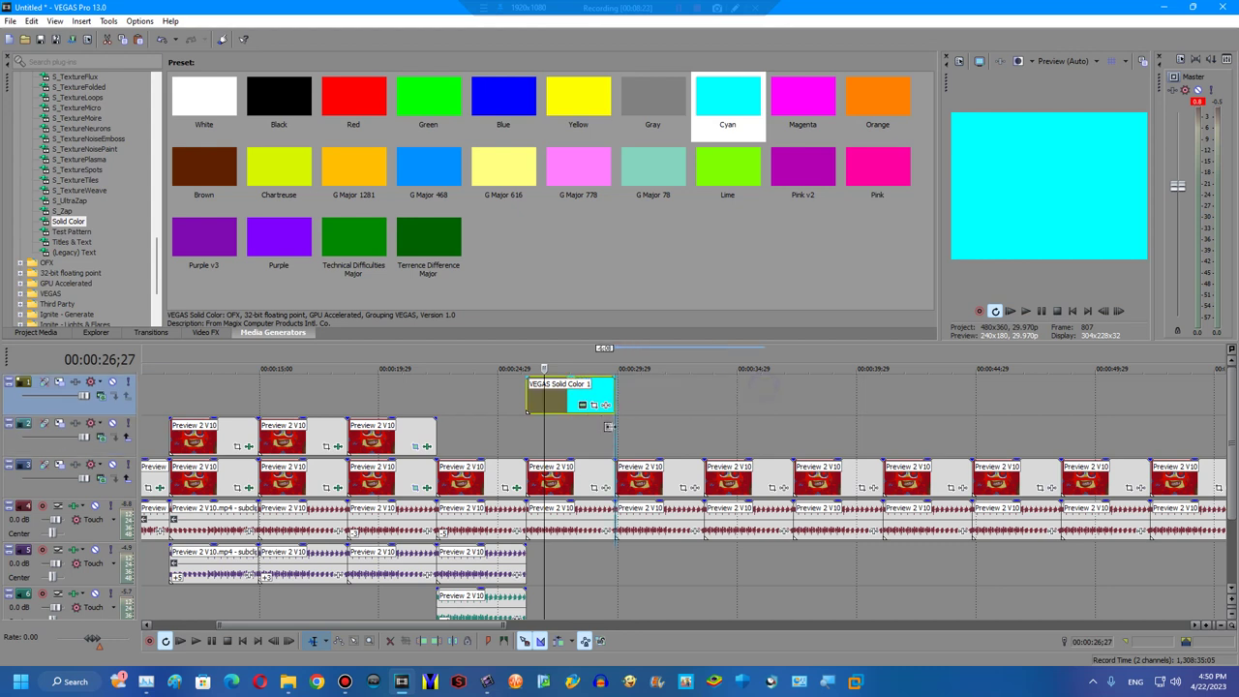
{"action": "left_click", "coordinate": [100, 398]}
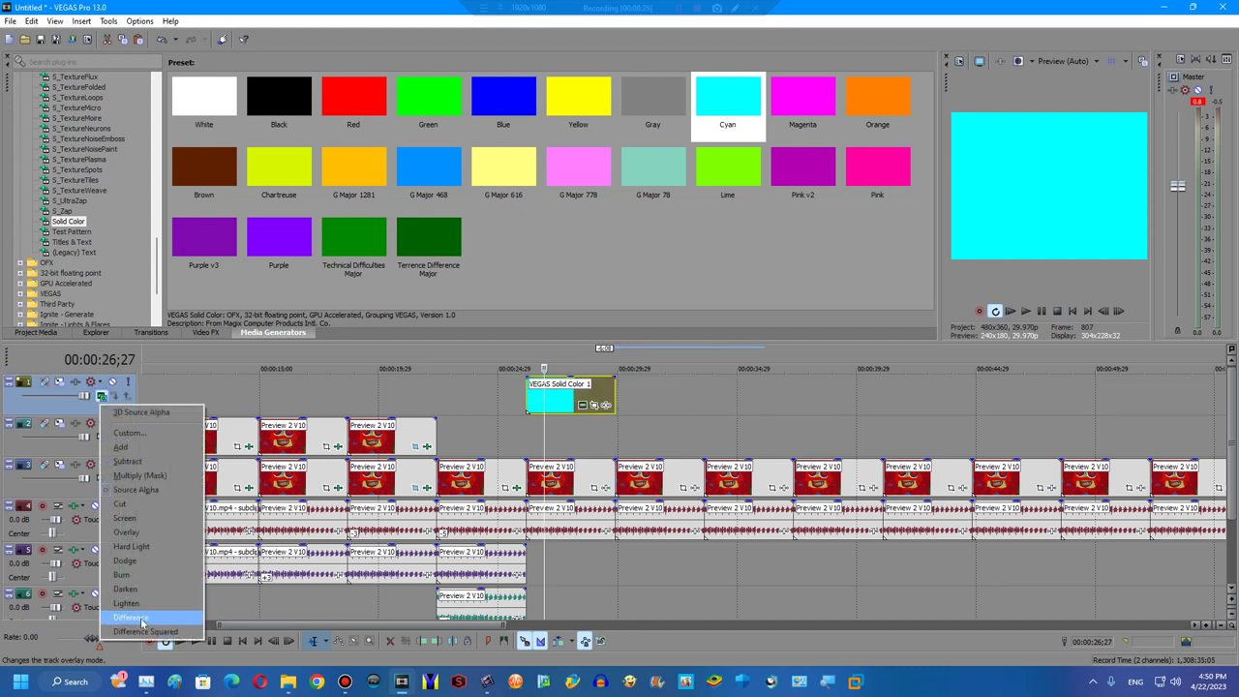
{"action": "left_click", "coordinate": [146, 618]}
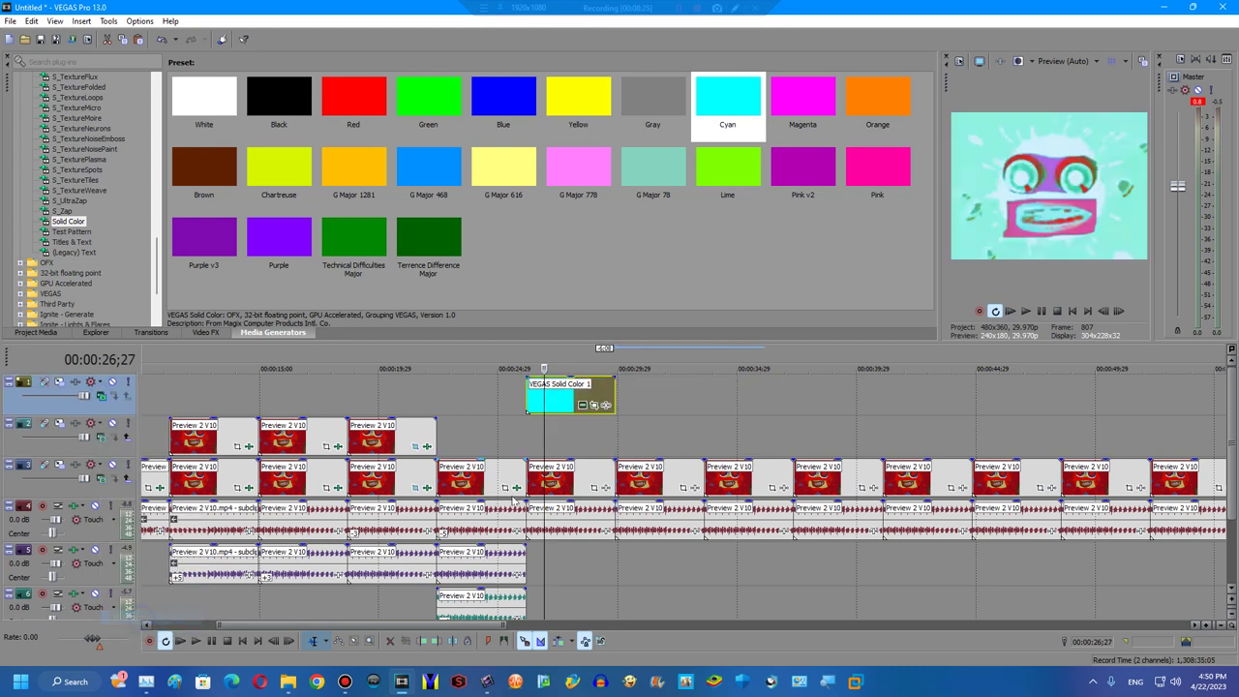
Copy the audio event under the cyan colour to the track below and preview the blend.
{"action": "left_click", "coordinate": [556, 531]}
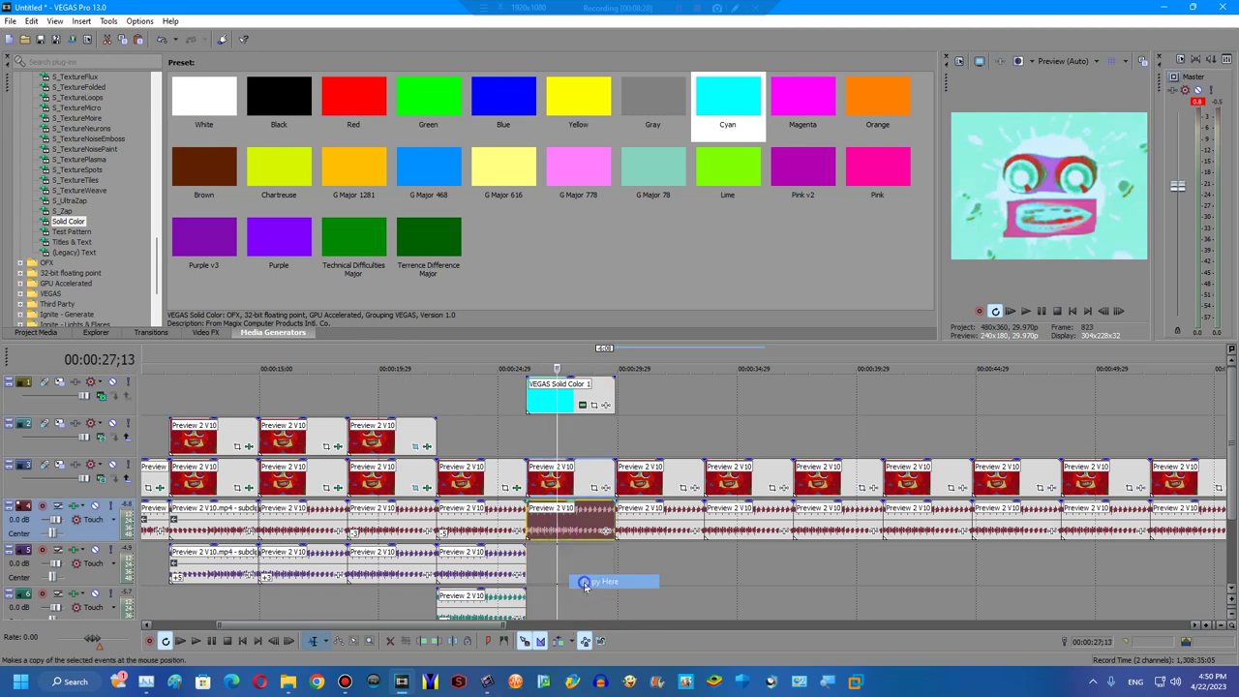
{"action": "left_click_drag", "start_coordinate": [568, 564], "coordinate": [526, 432]}
{"action": "left_click", "coordinate": [529, 439]}
{"action": "key", "text": "space"}
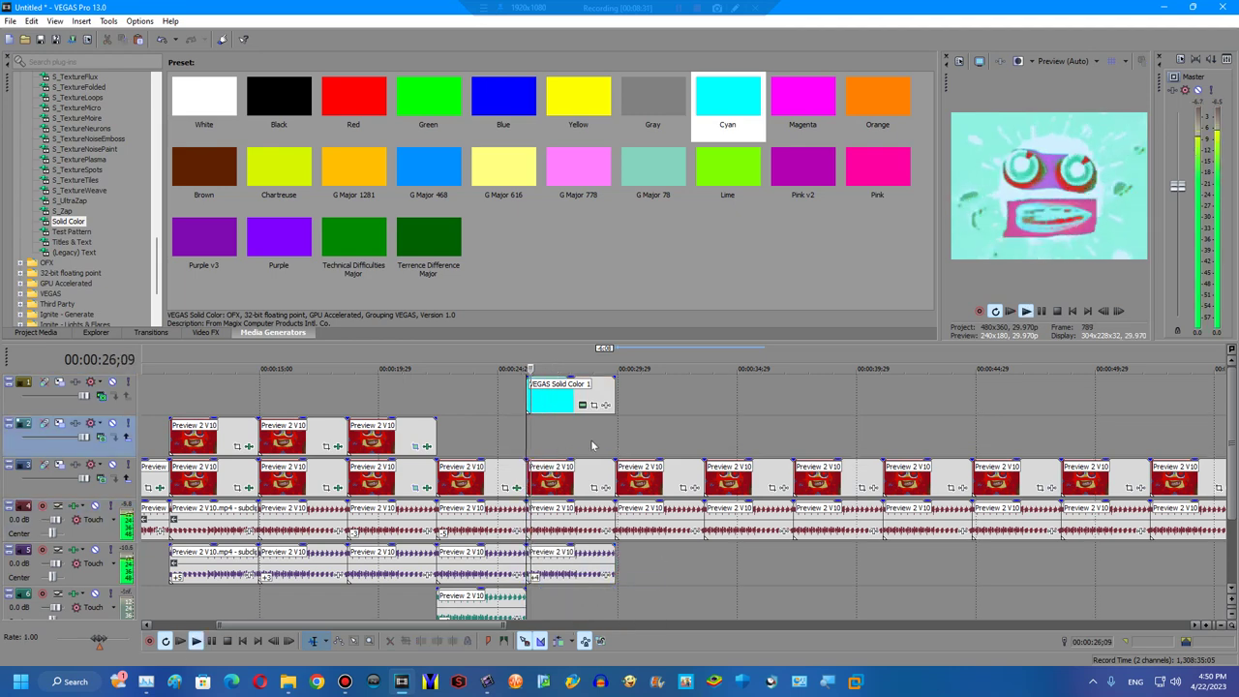
{"action": "left_click", "coordinate": [647, 448]}
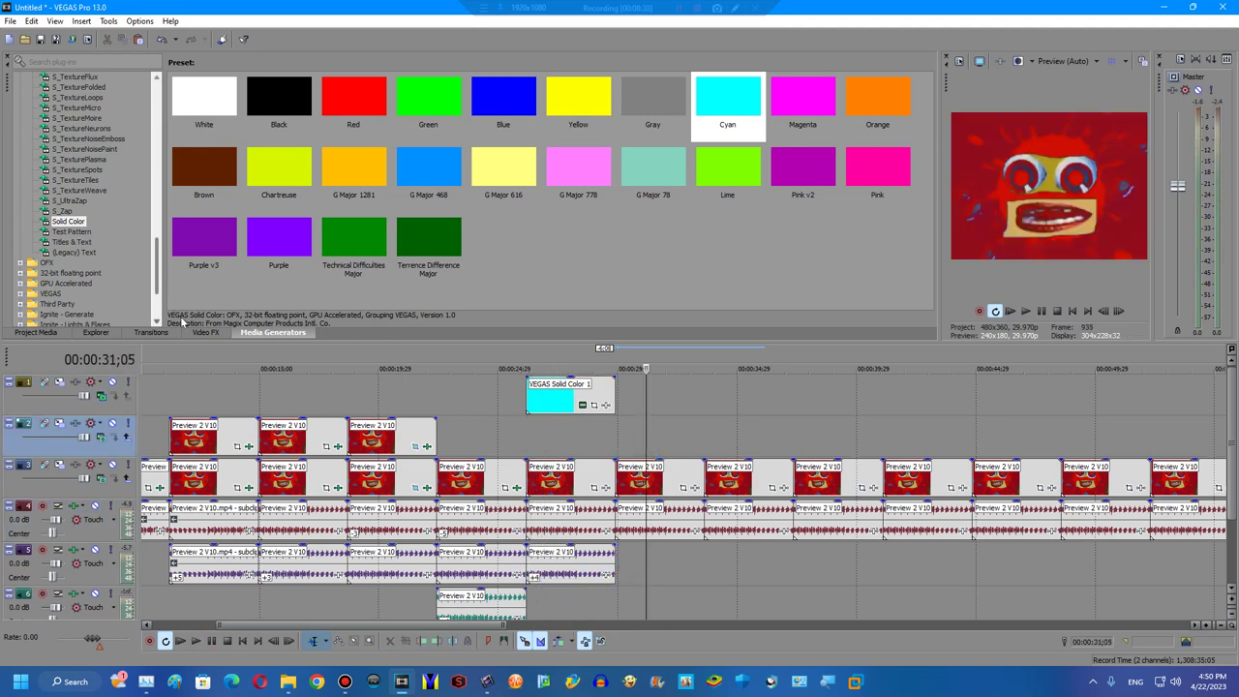
{"action": "left_click", "coordinate": [204, 332]}
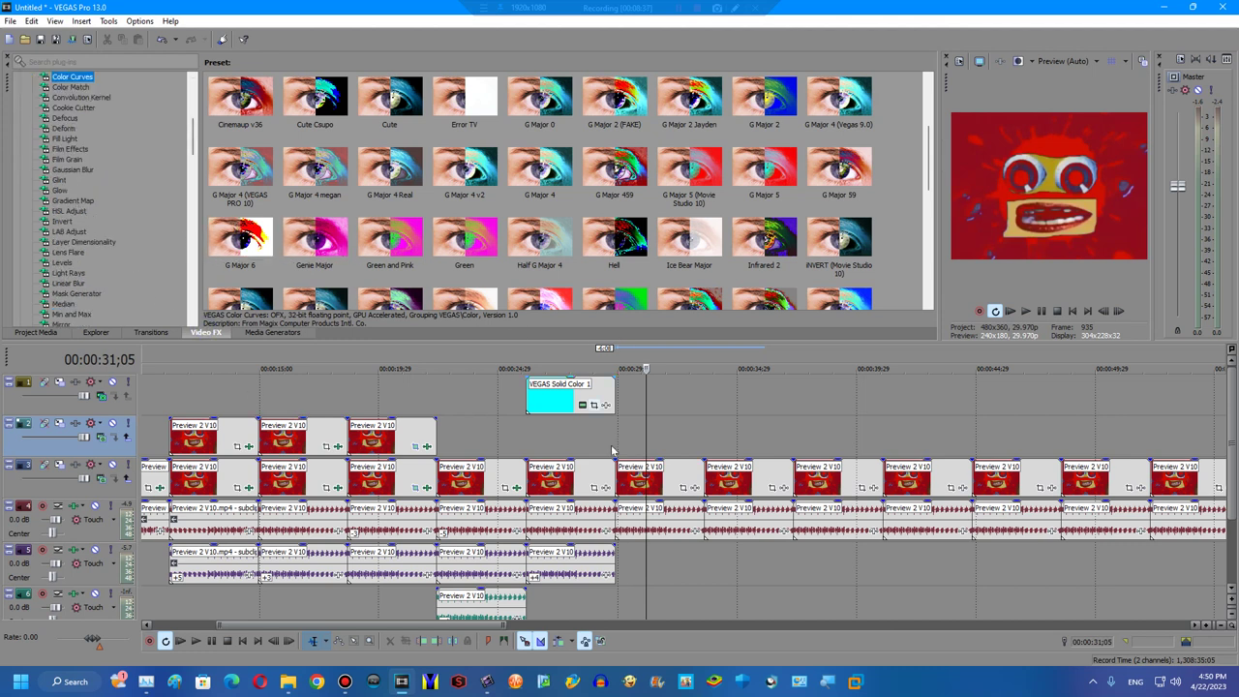
Copy the next Preview 2 V10 clip to the track above and its audio below.
{"action": "left_click_drag", "start_coordinate": [640, 487], "coordinate": [640, 442]}
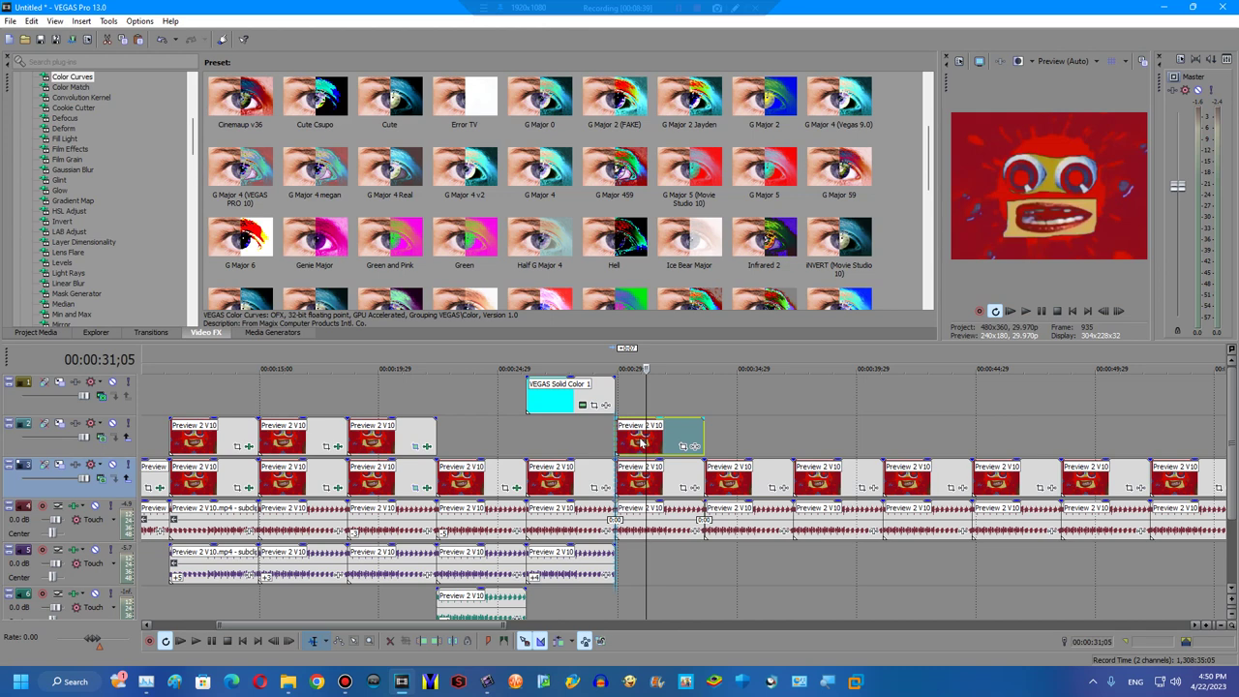
{"action": "left_click_drag", "start_coordinate": [639, 518], "coordinate": [639, 562]}
{"action": "left_click", "coordinate": [317, 452]}
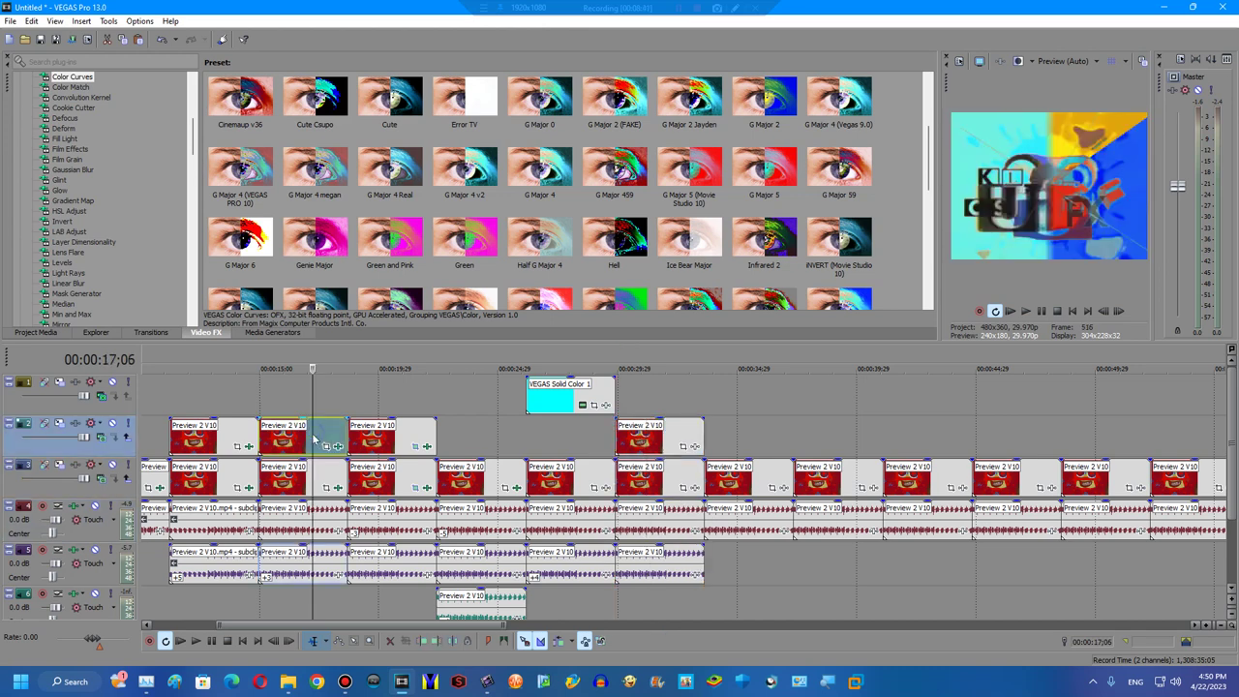
{"action": "right_click", "coordinate": [316, 452]}
{"action": "left_click", "coordinate": [358, 355]}
Remove the Invert effect from the copied clip's effects chain.
{"action": "right_click", "coordinate": [614, 433]}
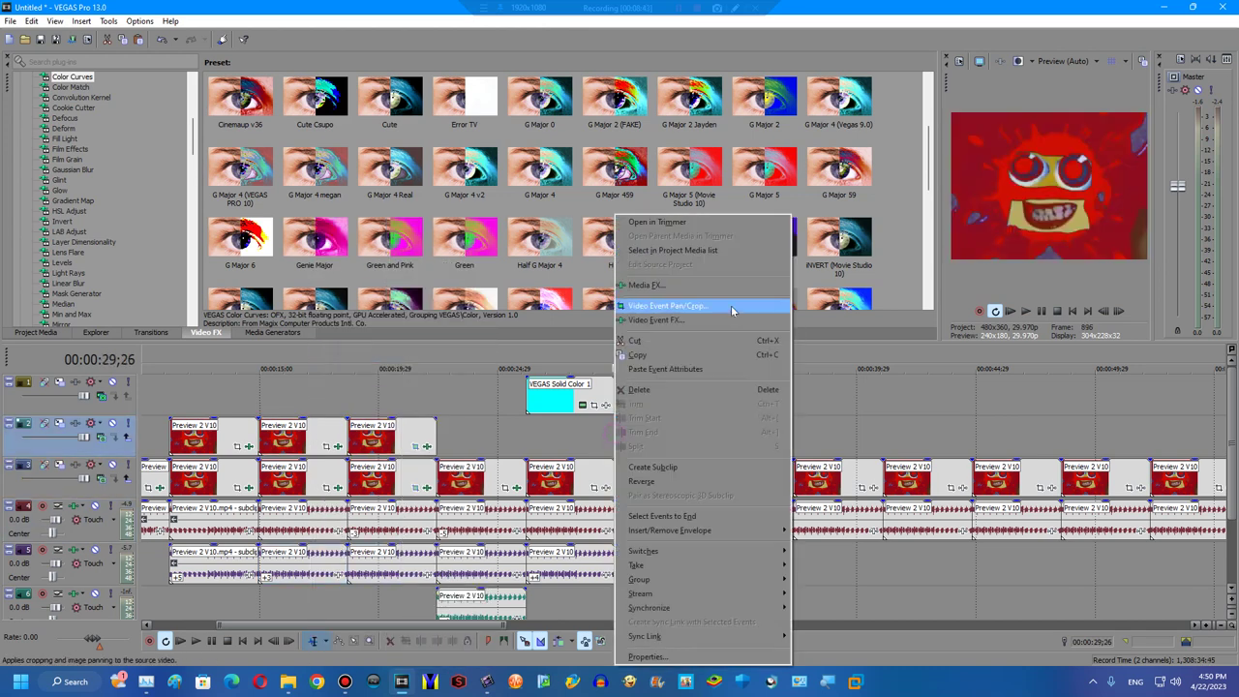
{"action": "left_click", "coordinate": [716, 307]}
{"action": "left_click", "coordinate": [689, 446]}
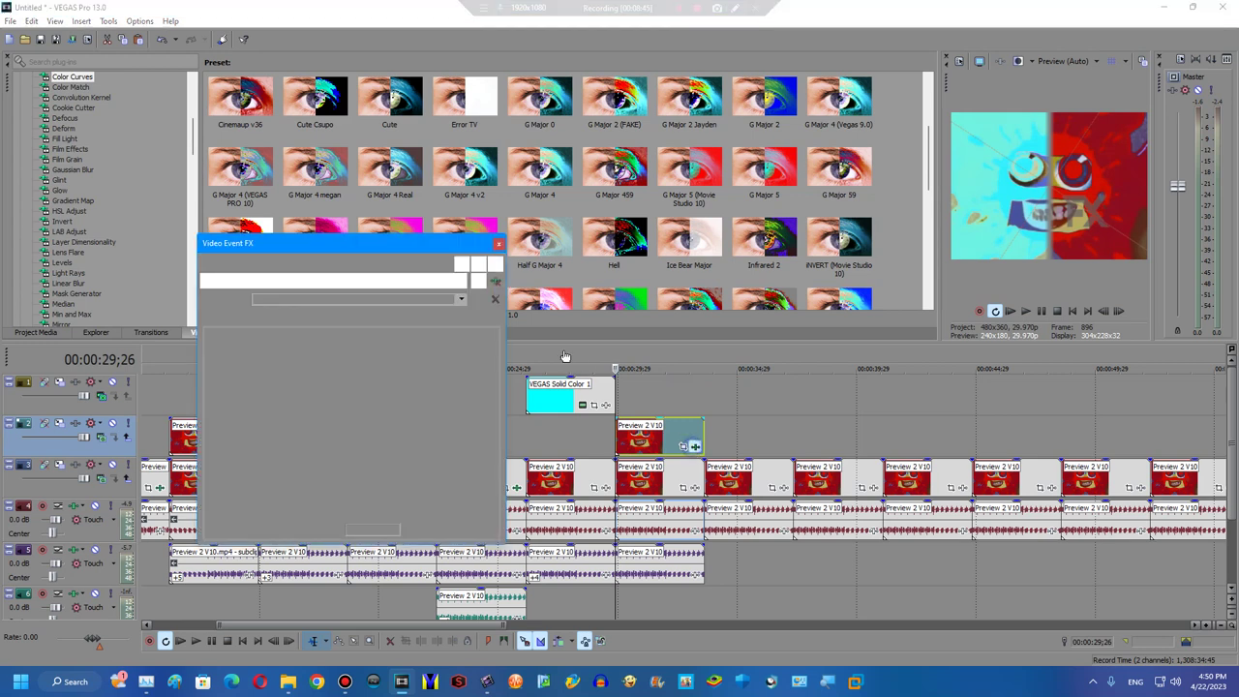
{"action": "left_click", "coordinate": [274, 281]}
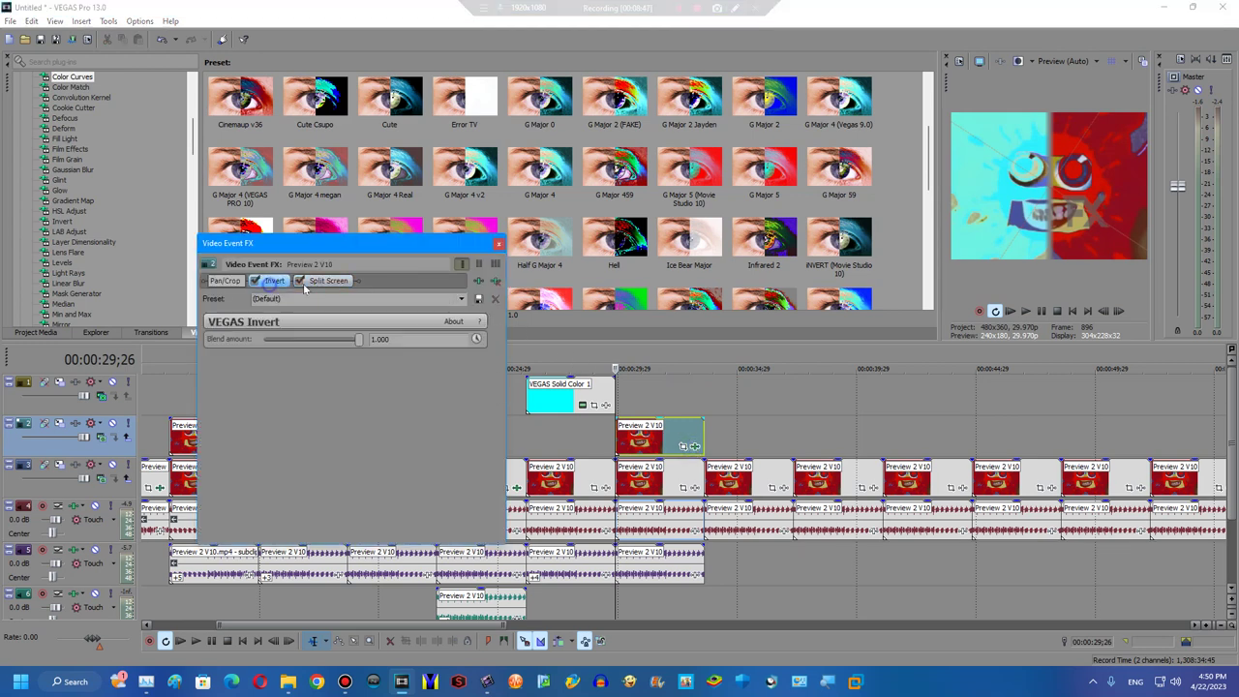
{"action": "left_click", "coordinate": [495, 280]}
{"action": "scroll", "coordinate": [114, 164], "scroll_direction": "up", "scroll_amount": 5}
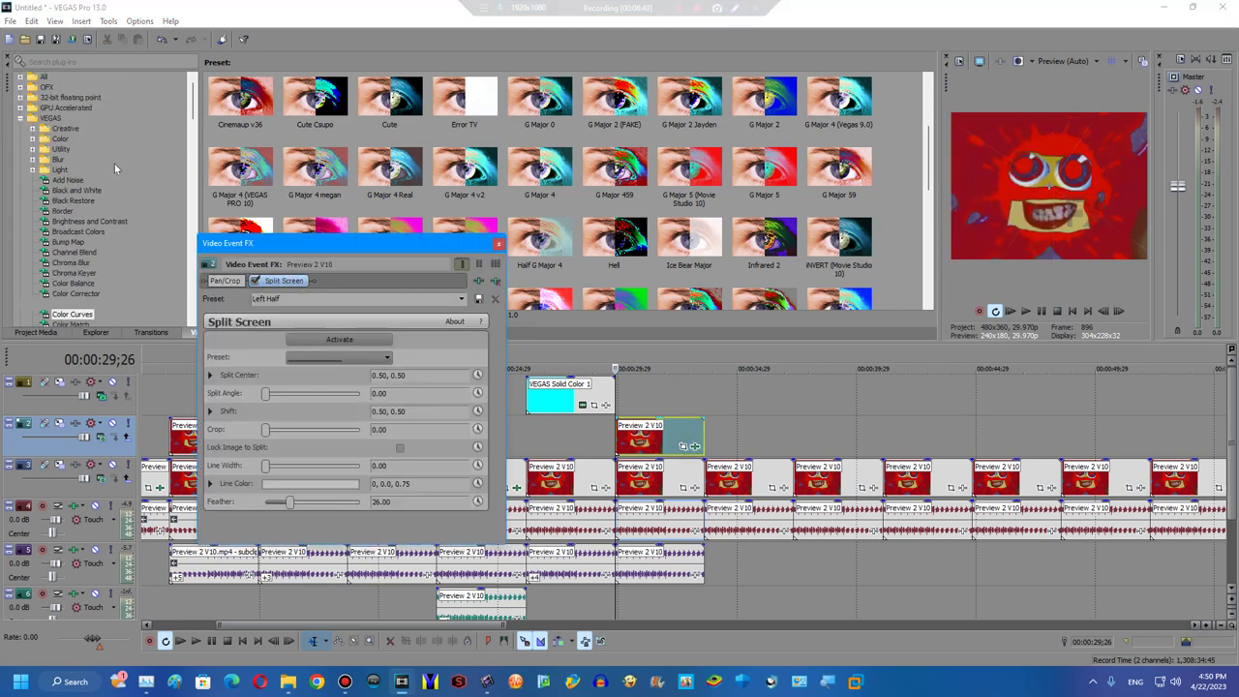
Add Channel Blend RGB to BGR, HSL Adjust Max Saturation and the G Major 4 gradient preset.
{"action": "left_click", "coordinate": [70, 252]}
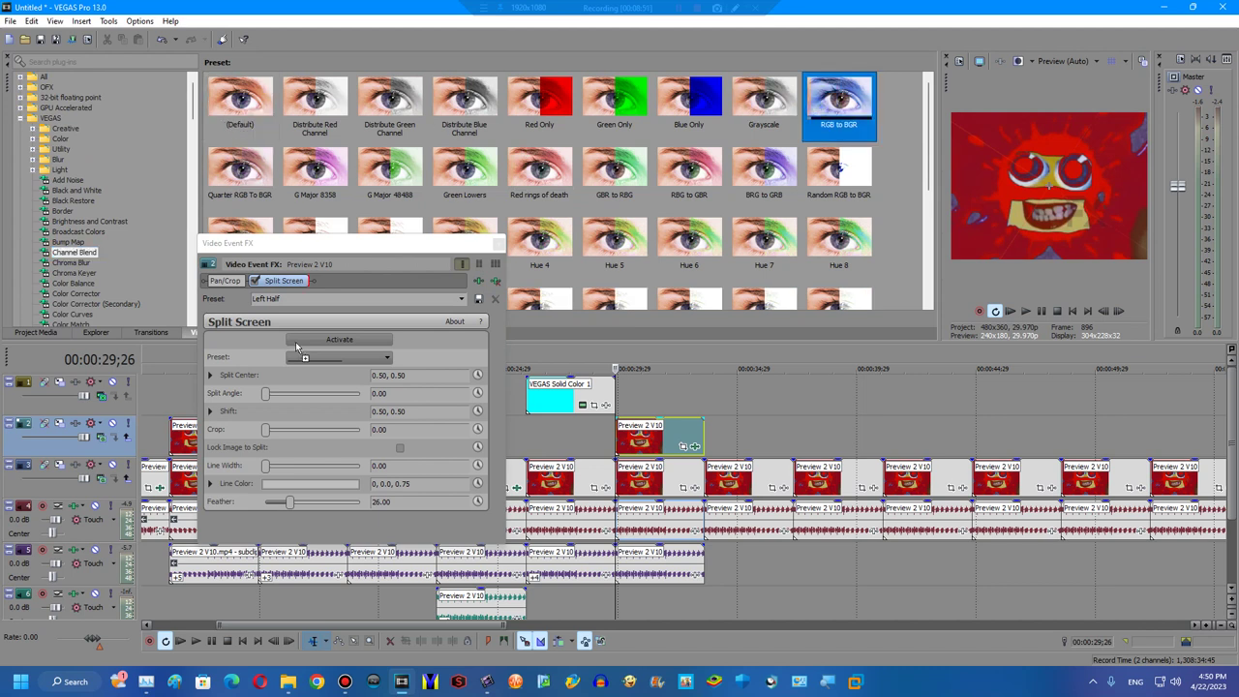
{"action": "left_click_drag", "start_coordinate": [267, 298], "coordinate": [271, 300]}
{"action": "scroll", "coordinate": [123, 187], "scroll_direction": "down", "scroll_amount": 8}
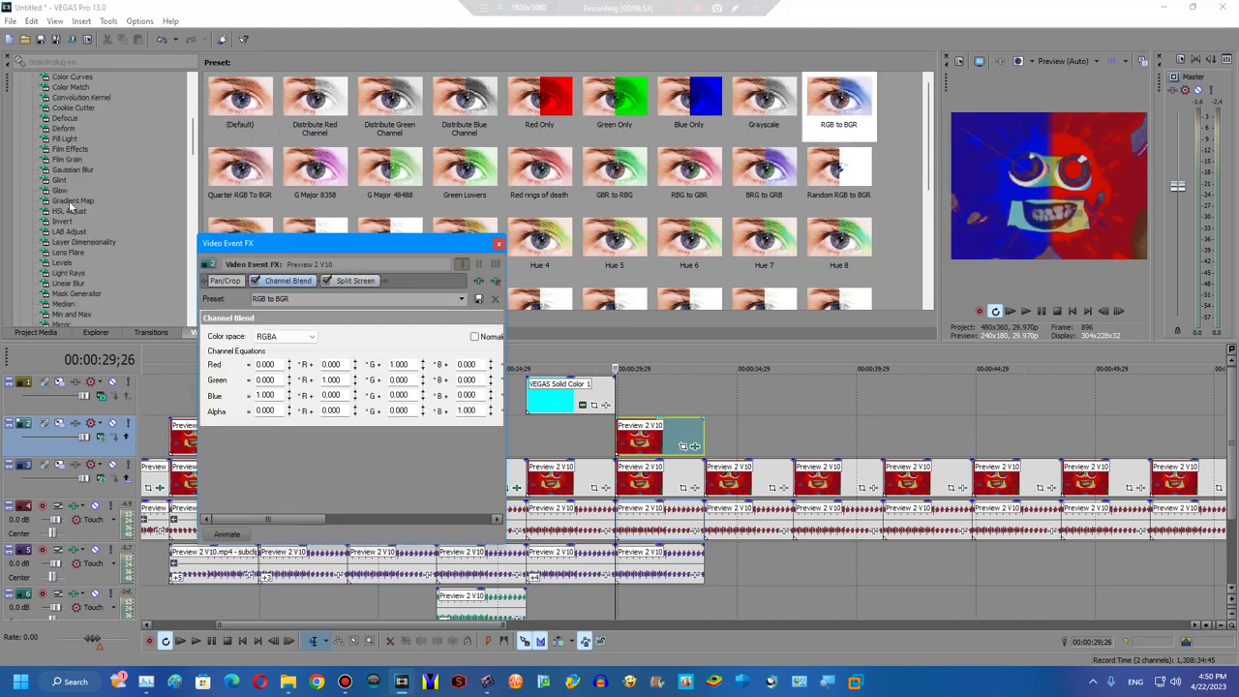
{"action": "left_click", "coordinate": [70, 211]}
{"action": "left_click", "coordinate": [464, 101]}
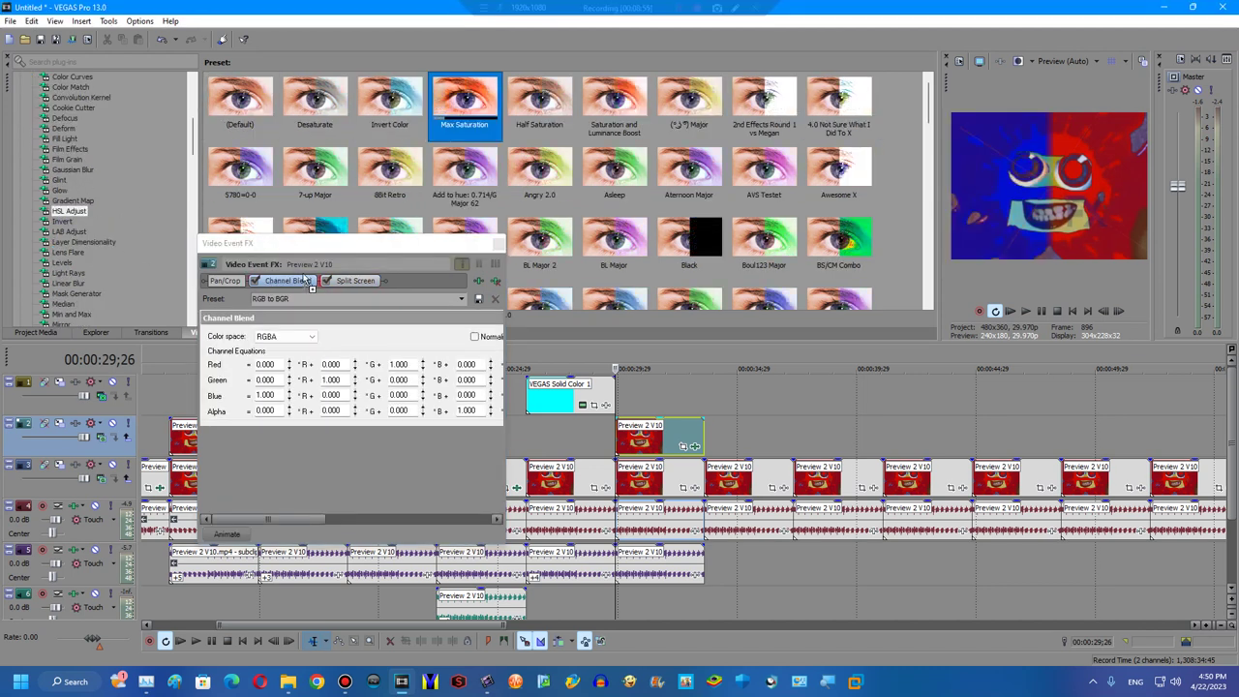
{"action": "left_click", "coordinate": [69, 200]}
{"action": "left_click", "coordinate": [390, 170]}
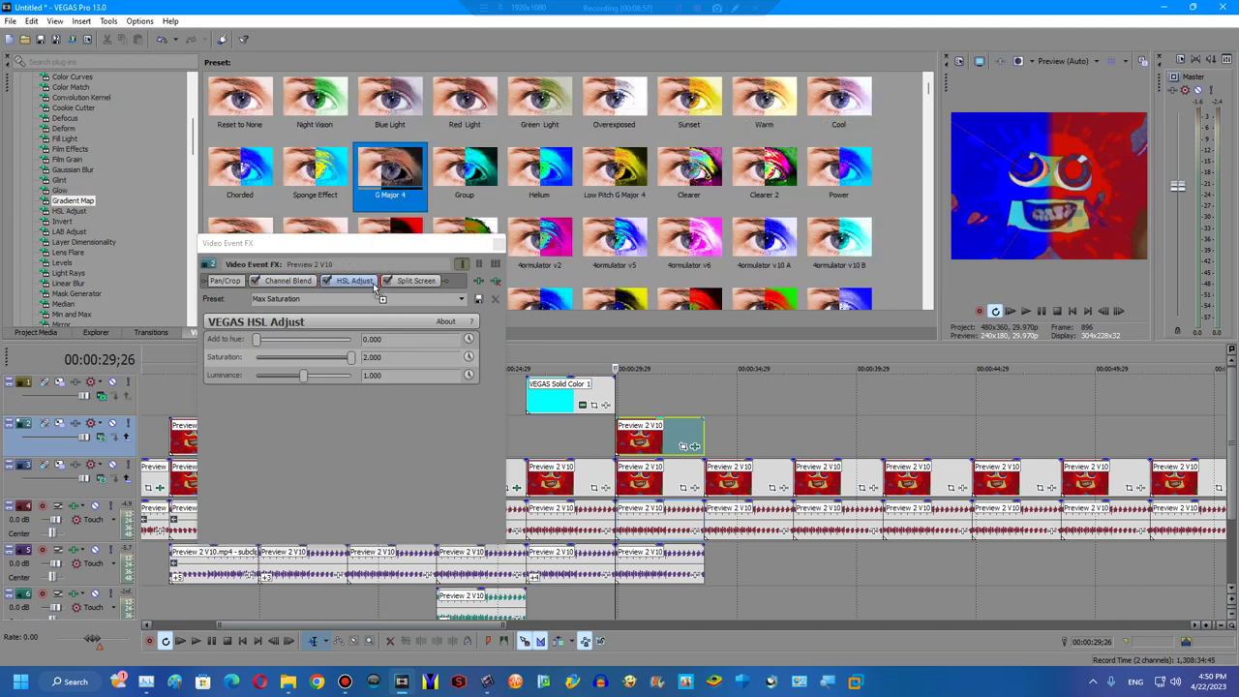
{"action": "left_click", "coordinate": [498, 243]}
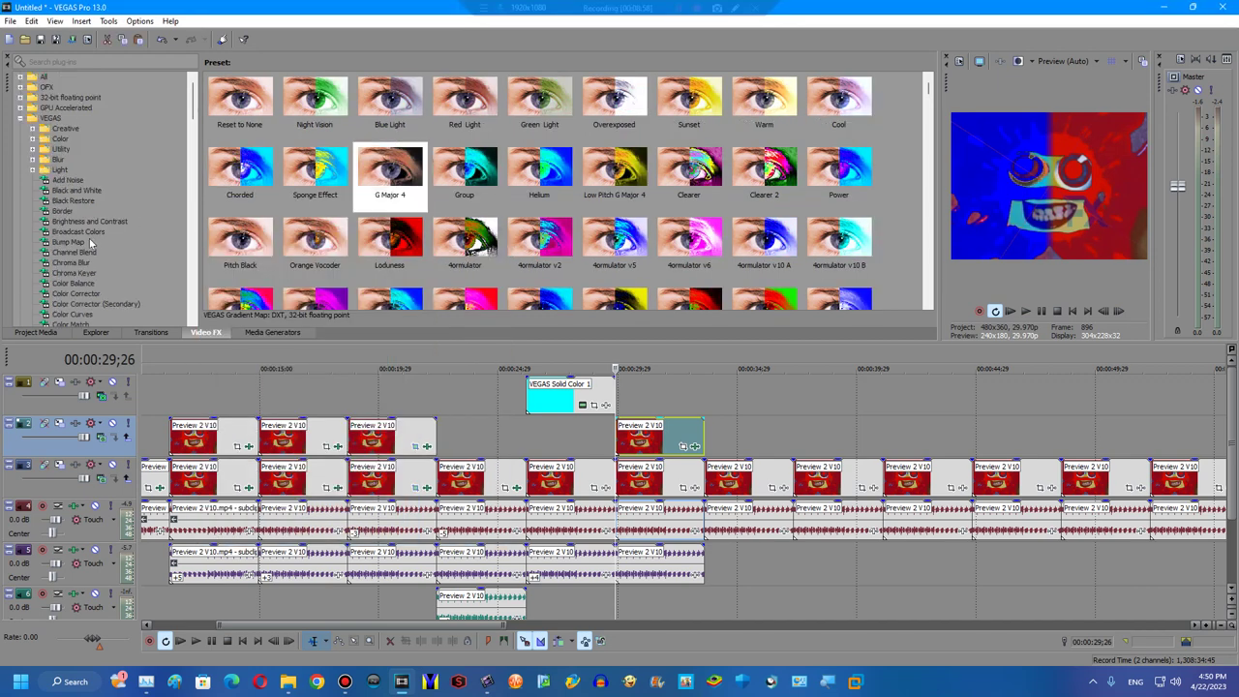
Try a Color Curves effect on the clip, then remove it and close the effects window.
{"action": "left_click_drag", "start_coordinate": [838, 102], "coordinate": [662, 474]}
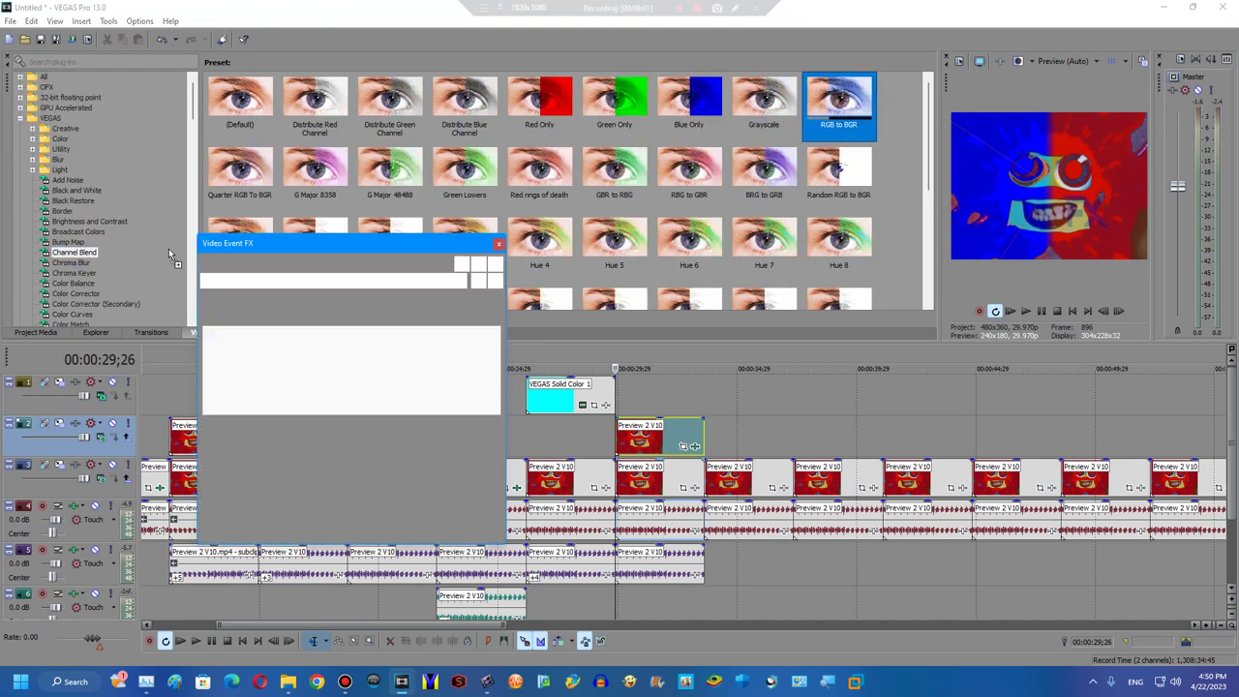
{"action": "scroll", "coordinate": [161, 180], "scroll_direction": "down", "scroll_amount": 8}
{"action": "left_click", "coordinate": [69, 211]}
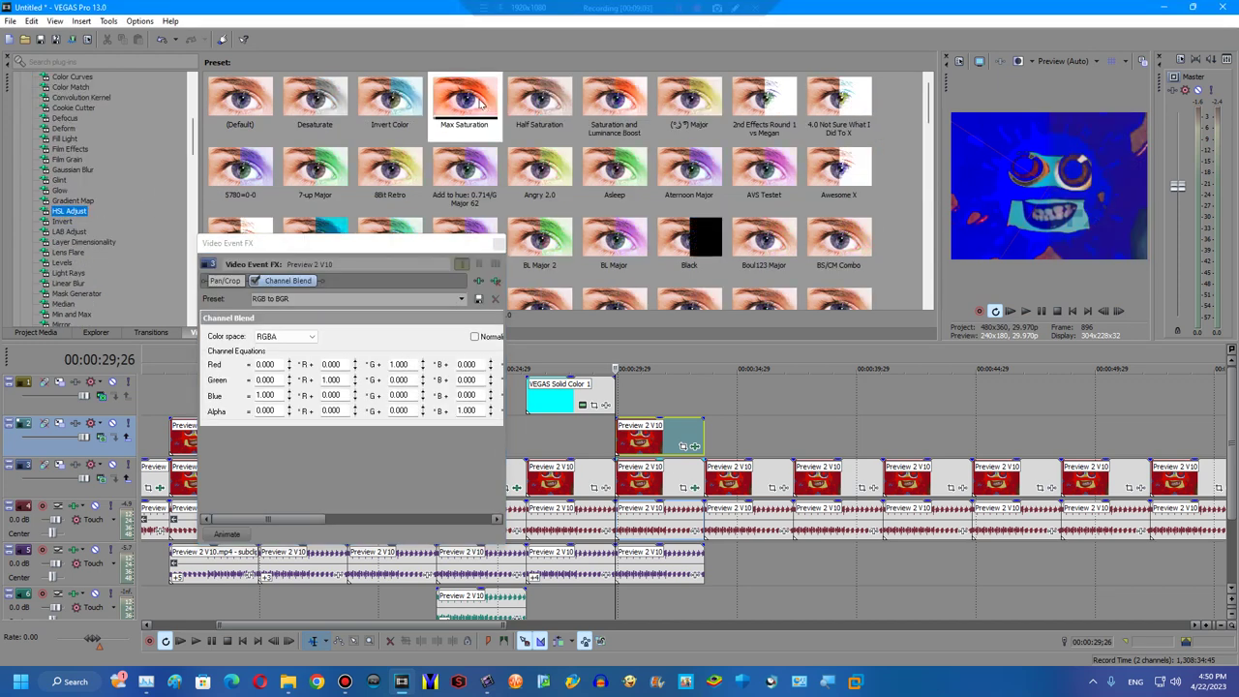
{"action": "left_click", "coordinate": [69, 314]}
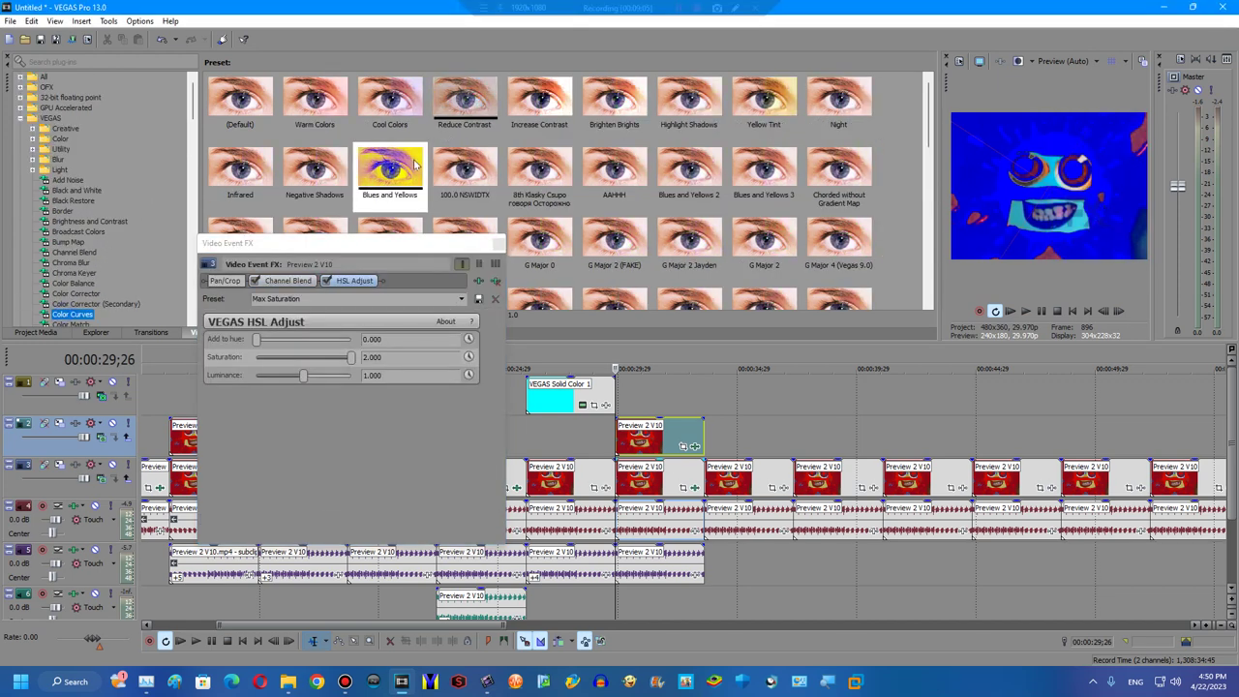
{"action": "scroll", "coordinate": [386, 160], "scroll_direction": "down", "scroll_amount": 1}
{"action": "left_click_drag", "start_coordinate": [464, 170], "coordinate": [499, 245]}
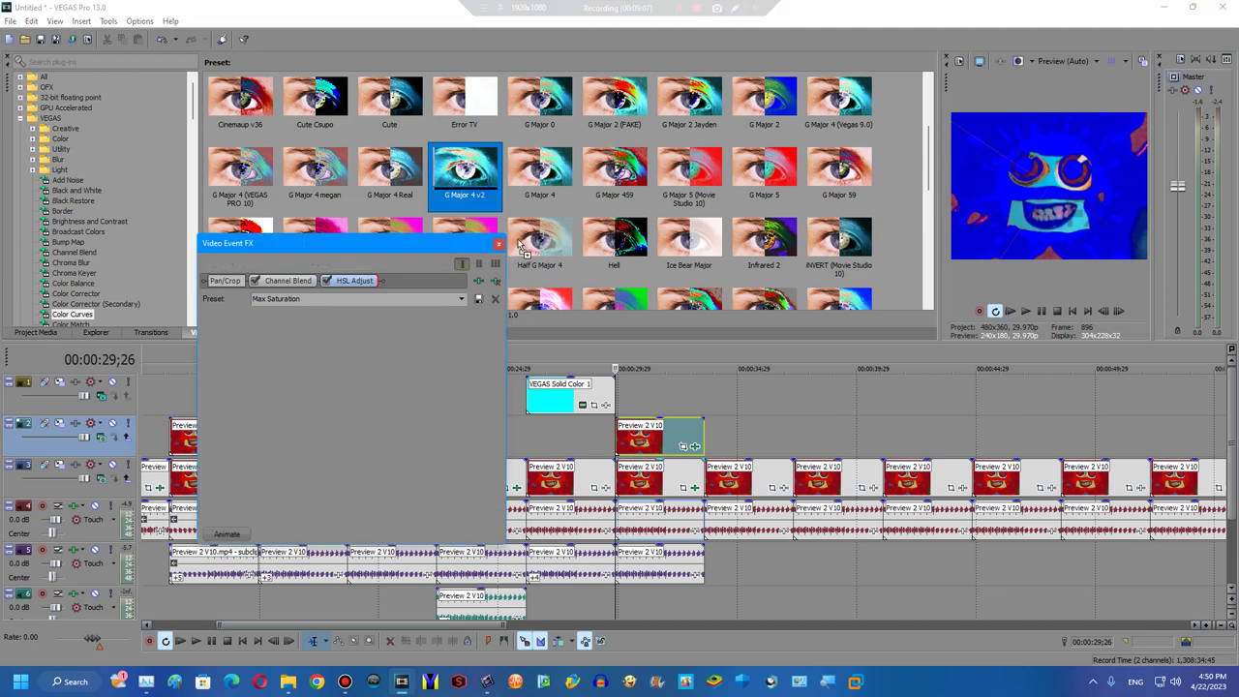
{"action": "left_click", "coordinate": [494, 282]}
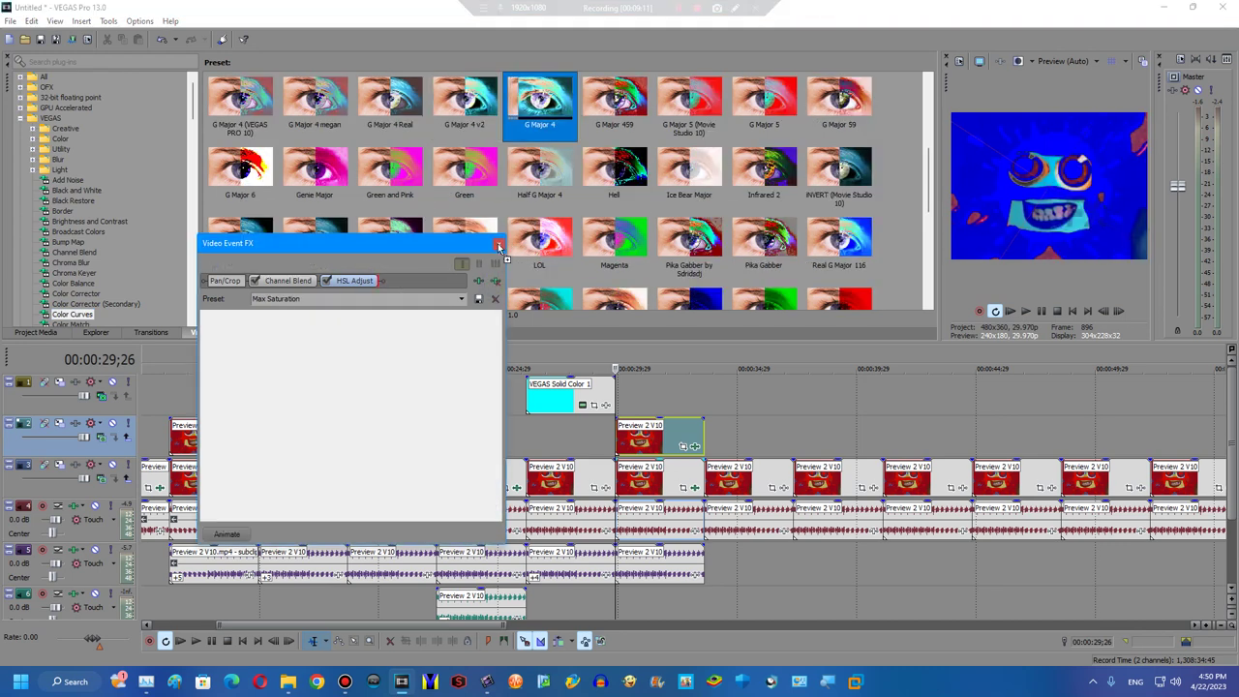
{"action": "left_click", "coordinate": [497, 243]}
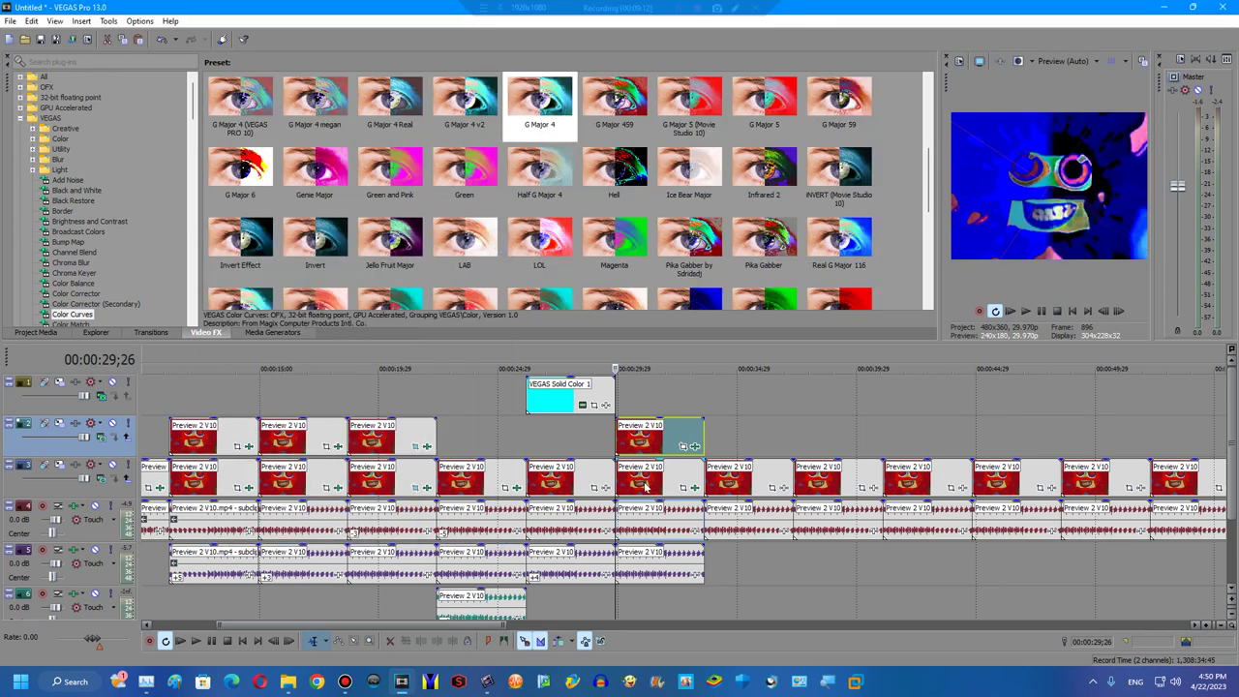
Copy the 29-second audio clip onto three new tracks with Copy Here.
{"action": "left_click", "coordinate": [629, 557]}
{"action": "right_click", "coordinate": [647, 592]}
{"action": "left_click", "coordinate": [682, 622]}
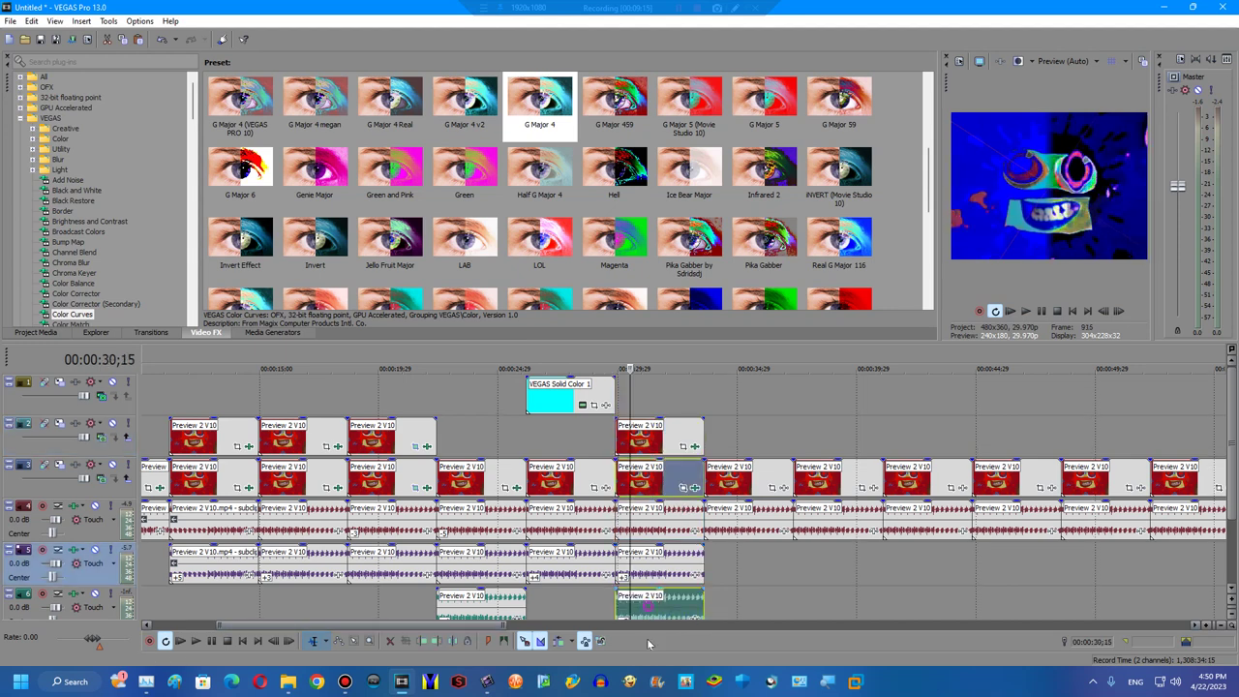
{"action": "scroll", "coordinate": [648, 580], "scroll_direction": "down", "scroll_amount": 2}
{"action": "right_click", "coordinate": [648, 581]}
{"action": "left_click", "coordinate": [682, 601]}
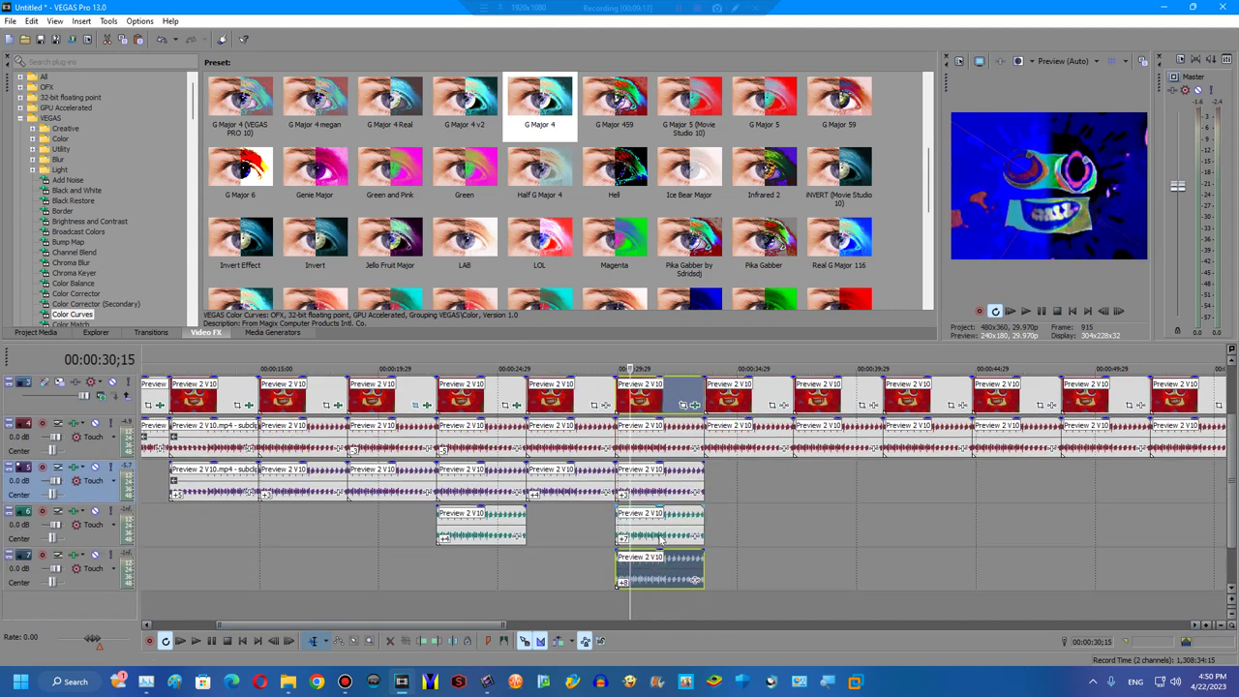
{"action": "right_click", "coordinate": [655, 544]}
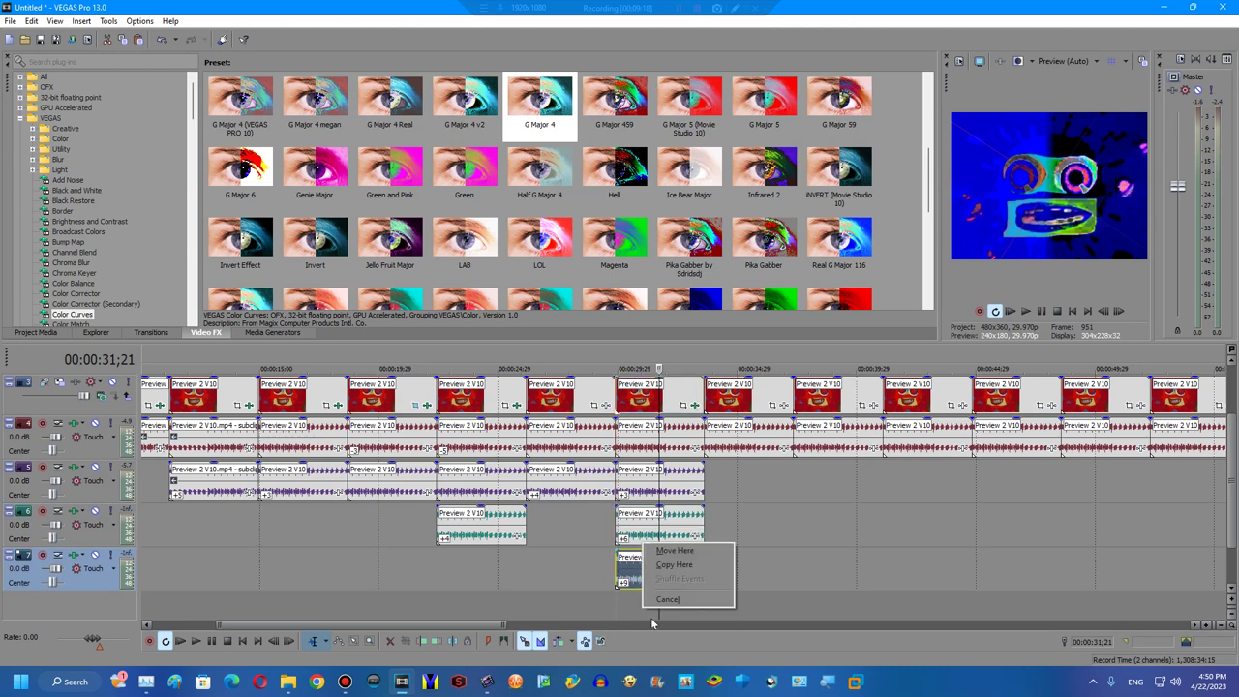
{"action": "left_click", "coordinate": [657, 567]}
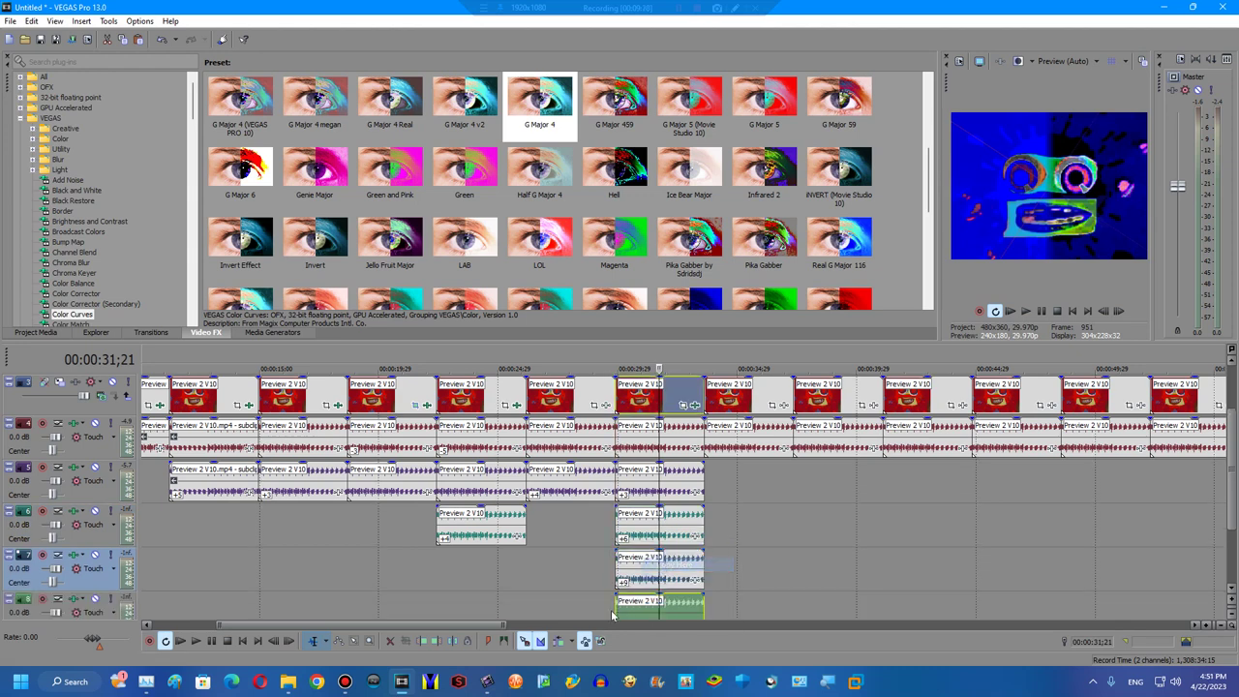
Apply Channel Blend RGB to BGR to the 34-second clip and raise its audio pitch.
{"action": "left_click", "coordinate": [725, 438]}
{"action": "left_click", "coordinate": [75, 251]}
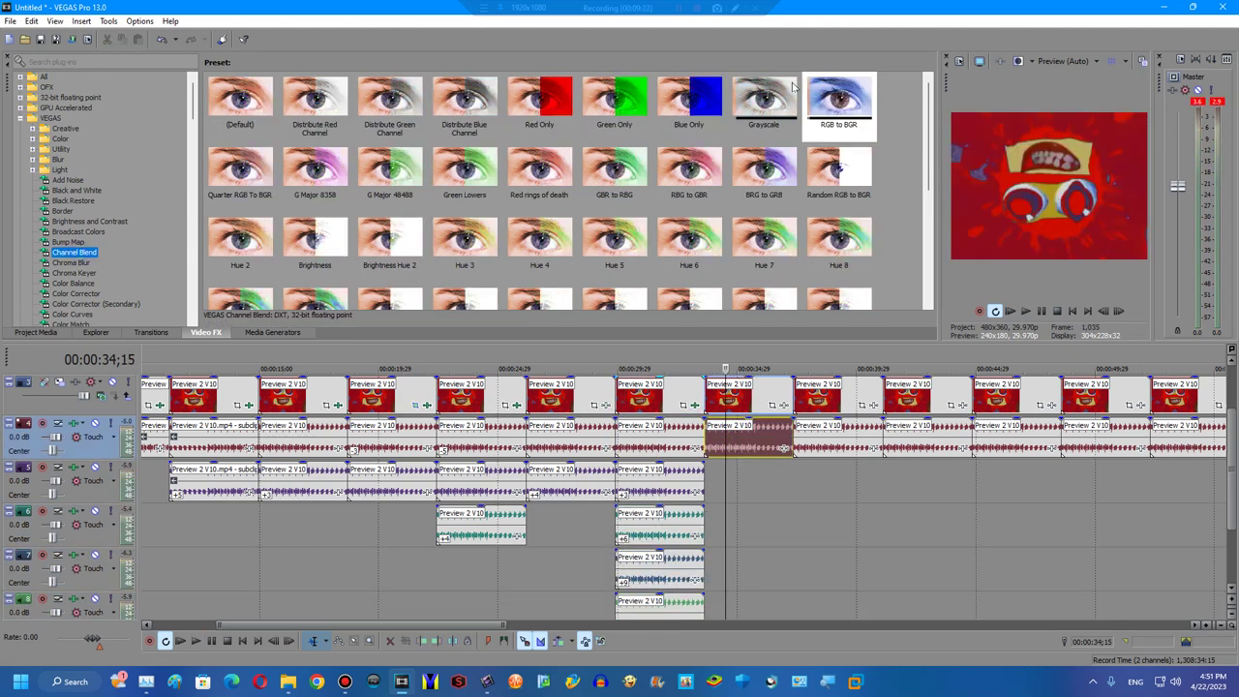
{"action": "left_click_drag", "start_coordinate": [838, 102], "coordinate": [733, 411]}
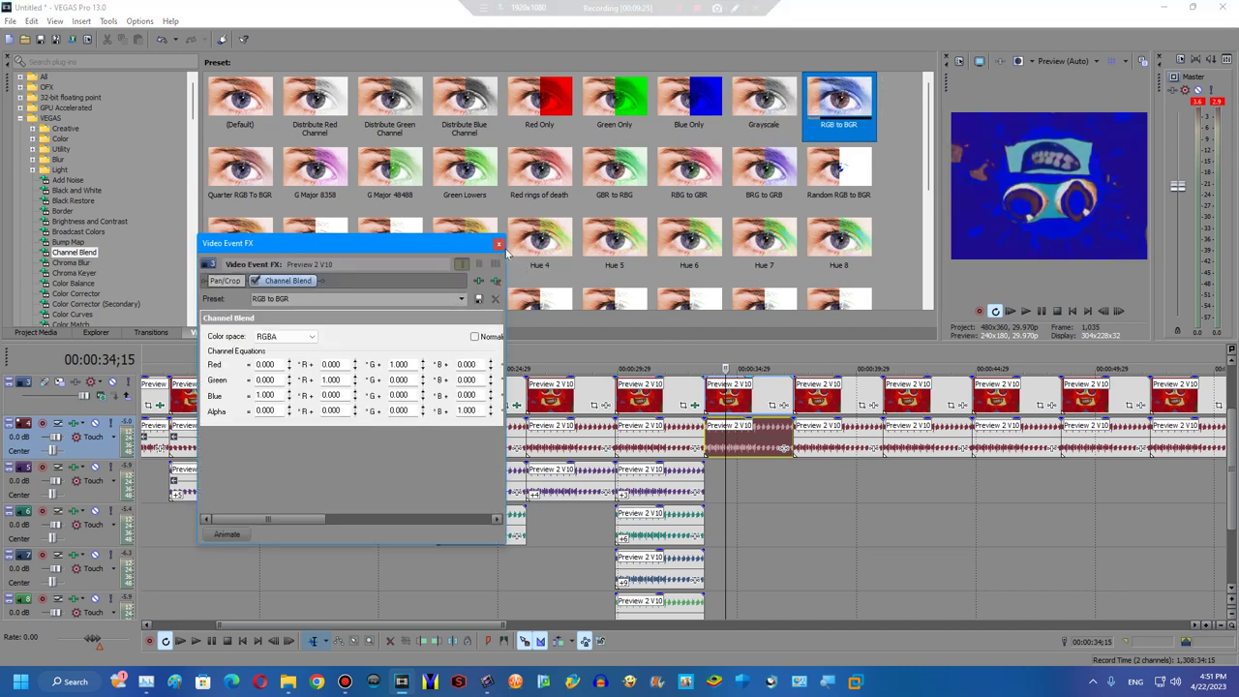
{"action": "left_click", "coordinate": [504, 242]}
{"action": "key", "text": "KP_Add"}
{"action": "key", "text": "KP_Add"}
{"action": "key", "text": "KP_Add"}
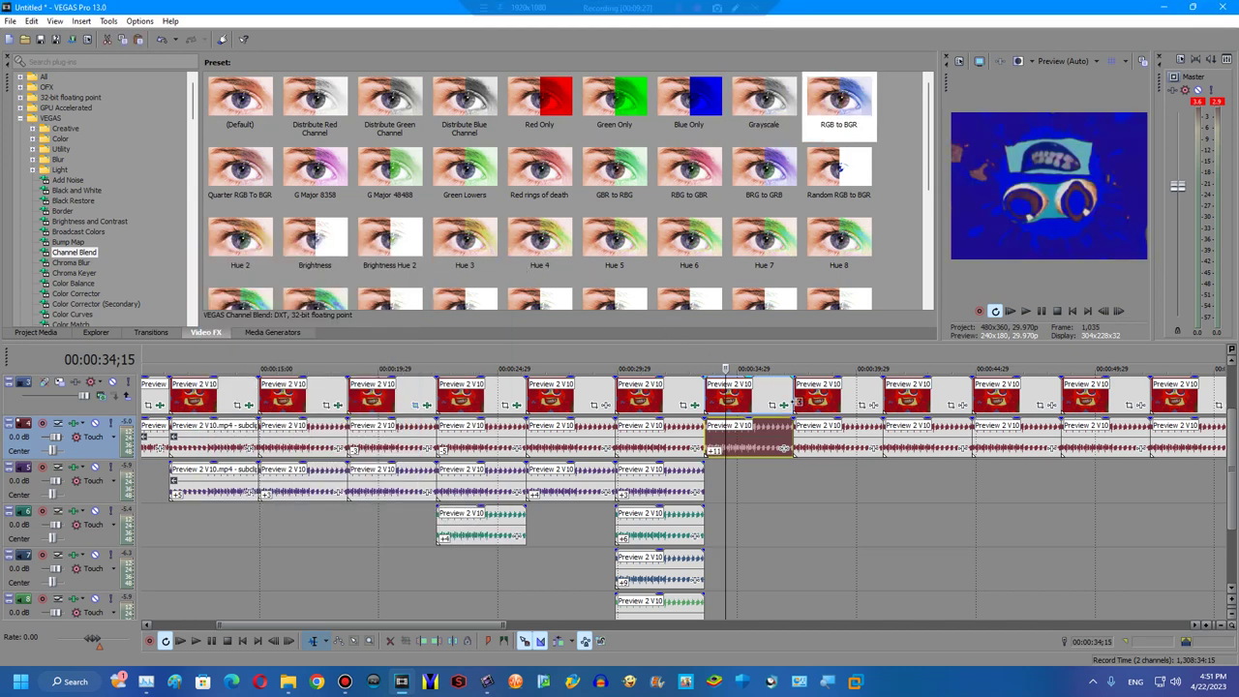
{"action": "left_click", "coordinate": [813, 448]}
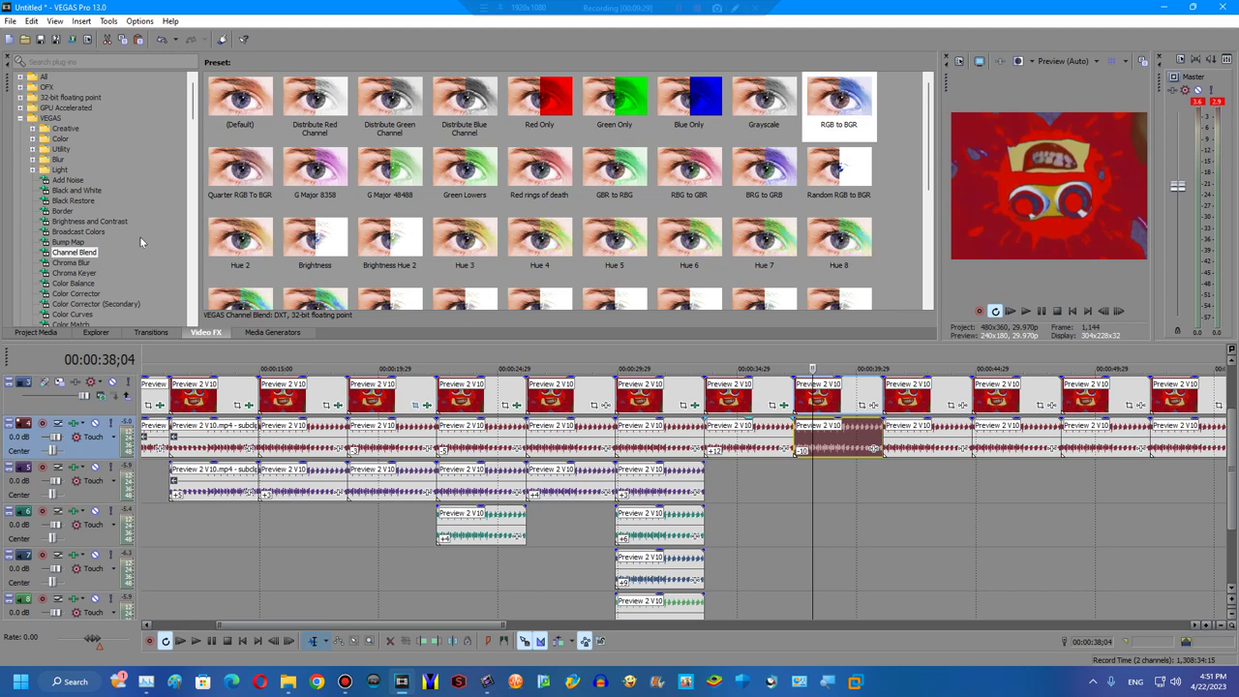
Apply the Channel Blend RGB to BGR swap to the 38-second clip.
{"action": "scroll", "coordinate": [105, 183], "scroll_direction": "down", "scroll_amount": 8}
{"action": "scroll", "coordinate": [80, 219], "scroll_direction": "up", "scroll_amount": 8}
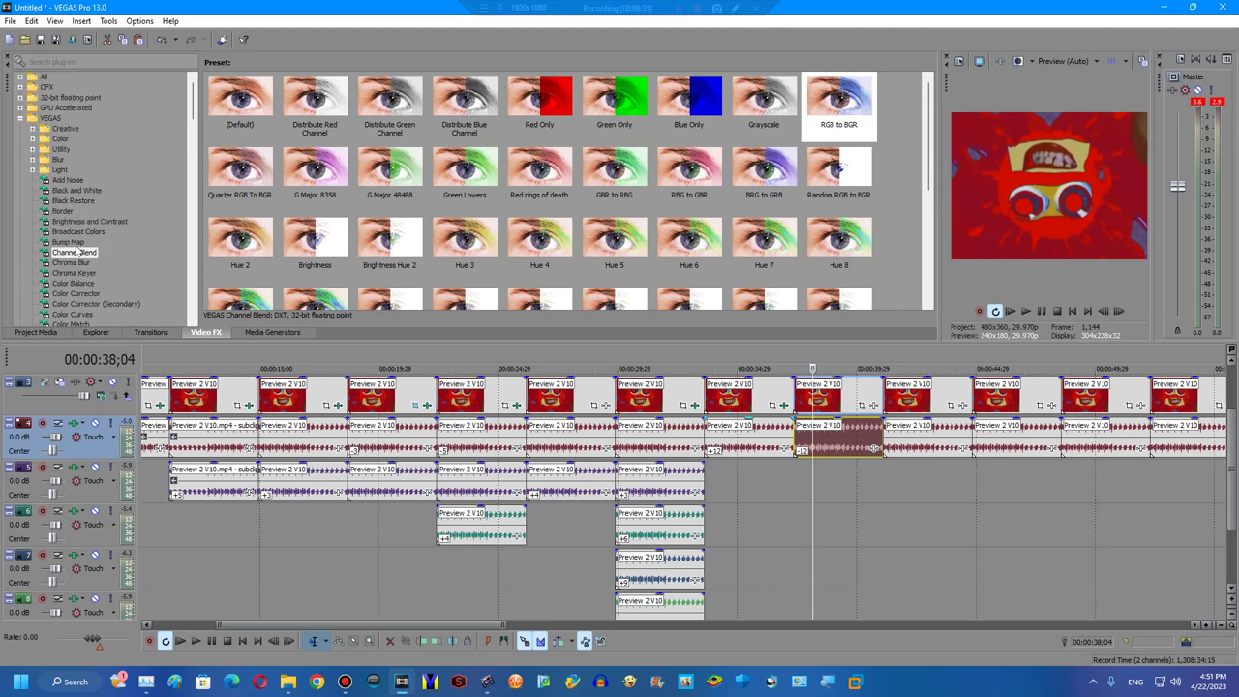
{"action": "left_click_drag", "start_coordinate": [838, 106], "coordinate": [827, 387]}
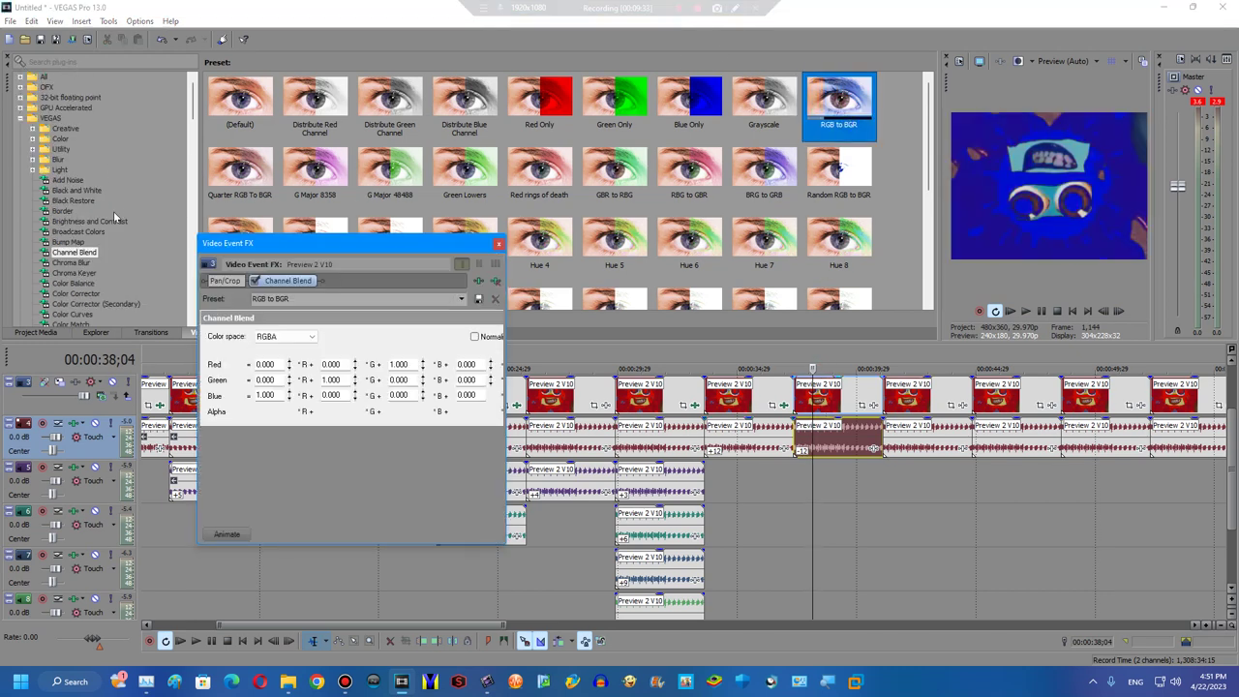
Add HSL Adjust Invert Color with the hue set near 0.779, turning the clip green.
{"action": "scroll", "coordinate": [113, 211], "scroll_direction": "down", "scroll_amount": 8}
{"action": "left_click", "coordinate": [77, 211]}
{"action": "left_click_drag", "start_coordinate": [390, 97], "coordinate": [367, 377]}
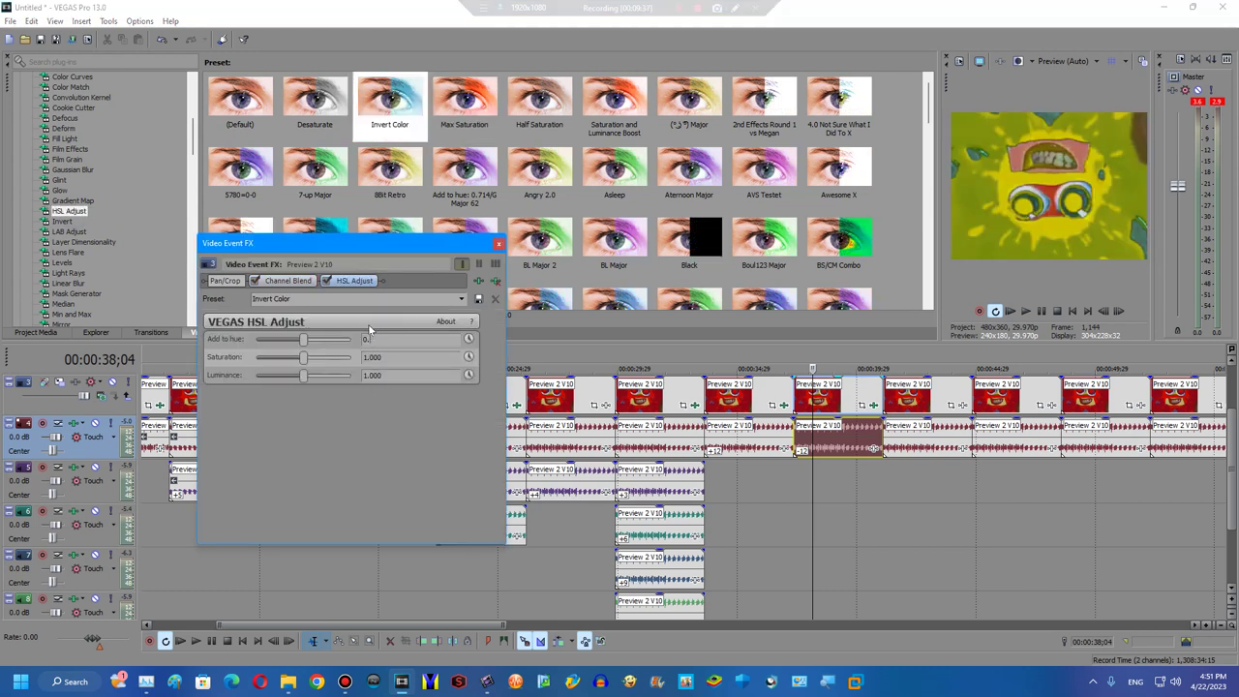
{"action": "type", "text": "9"}
{"action": "key", "text": "Return"}
{"action": "left_click", "coordinate": [497, 243]}
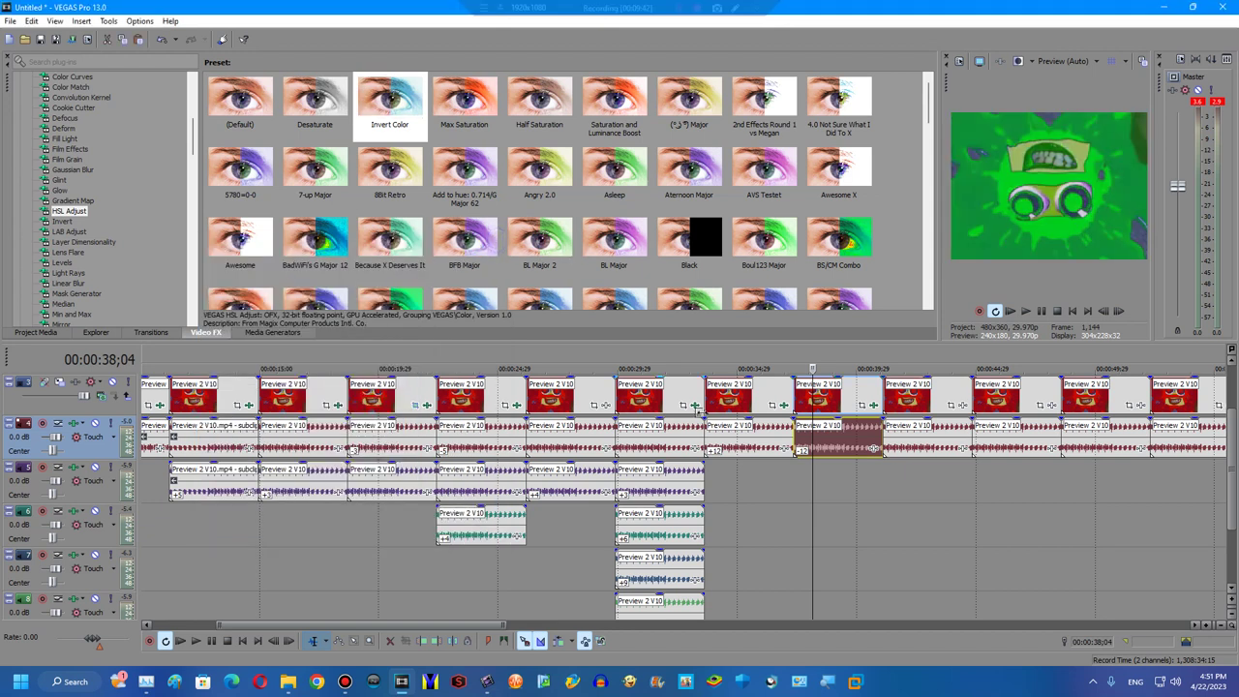
{"action": "left_click", "coordinate": [899, 450]}
{"action": "left_click", "coordinate": [62, 220]}
Add the default Invert and the Color Corrector (Secondary) Blind preset to the 41-second clip.
{"action": "left_click_drag", "start_coordinate": [240, 102], "coordinate": [1047, 457]}
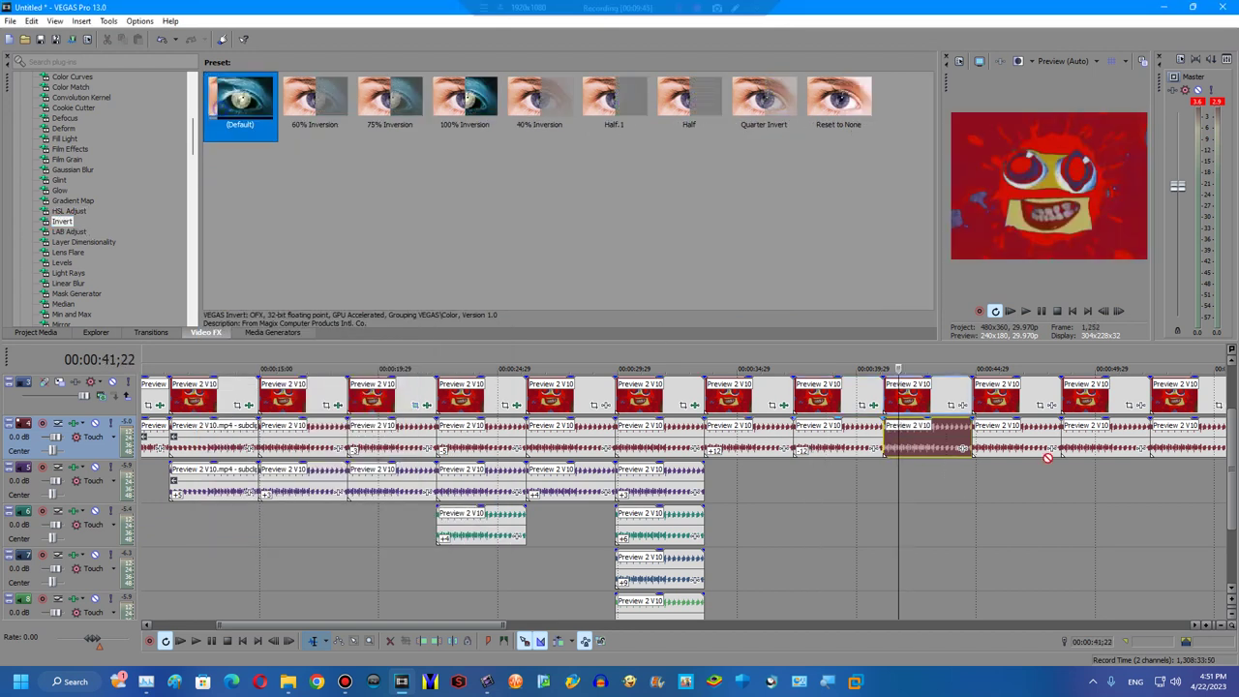
{"action": "left_click_drag", "start_coordinate": [934, 399], "coordinate": [931, 401]}
{"action": "scroll", "coordinate": [149, 278], "scroll_direction": "up", "scroll_amount": 8}
{"action": "left_click", "coordinate": [95, 303]}
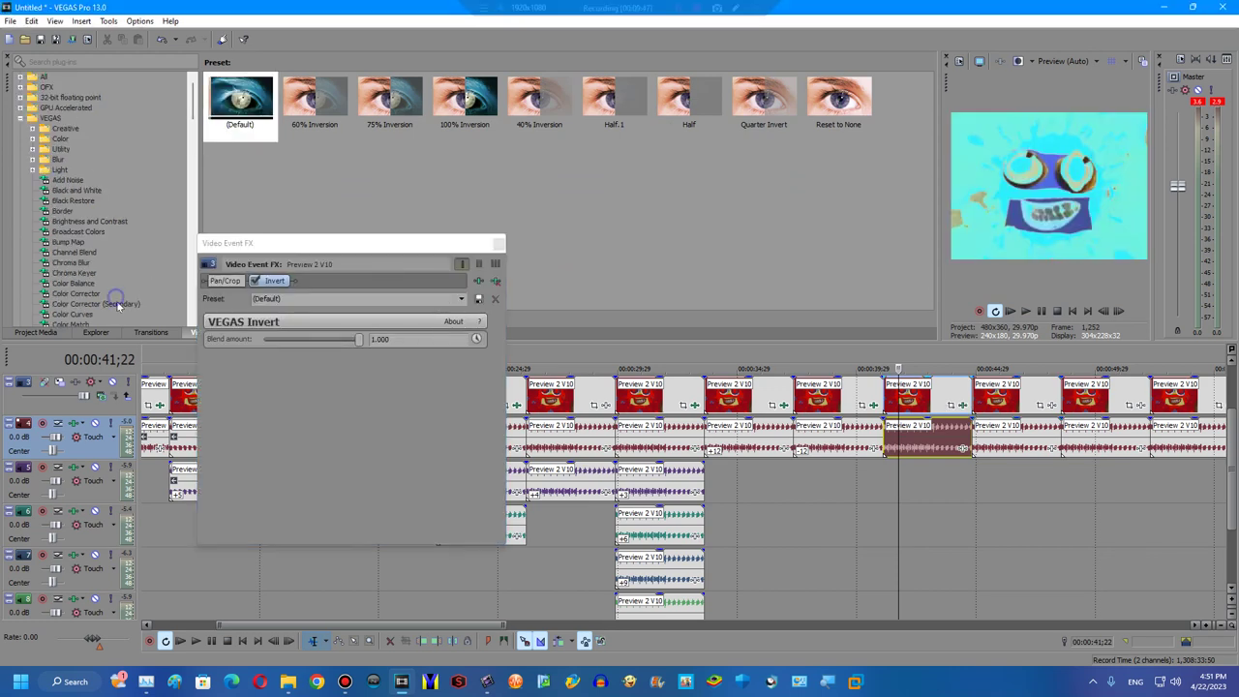
{"action": "scroll", "coordinate": [436, 150], "scroll_direction": "down", "scroll_amount": 2}
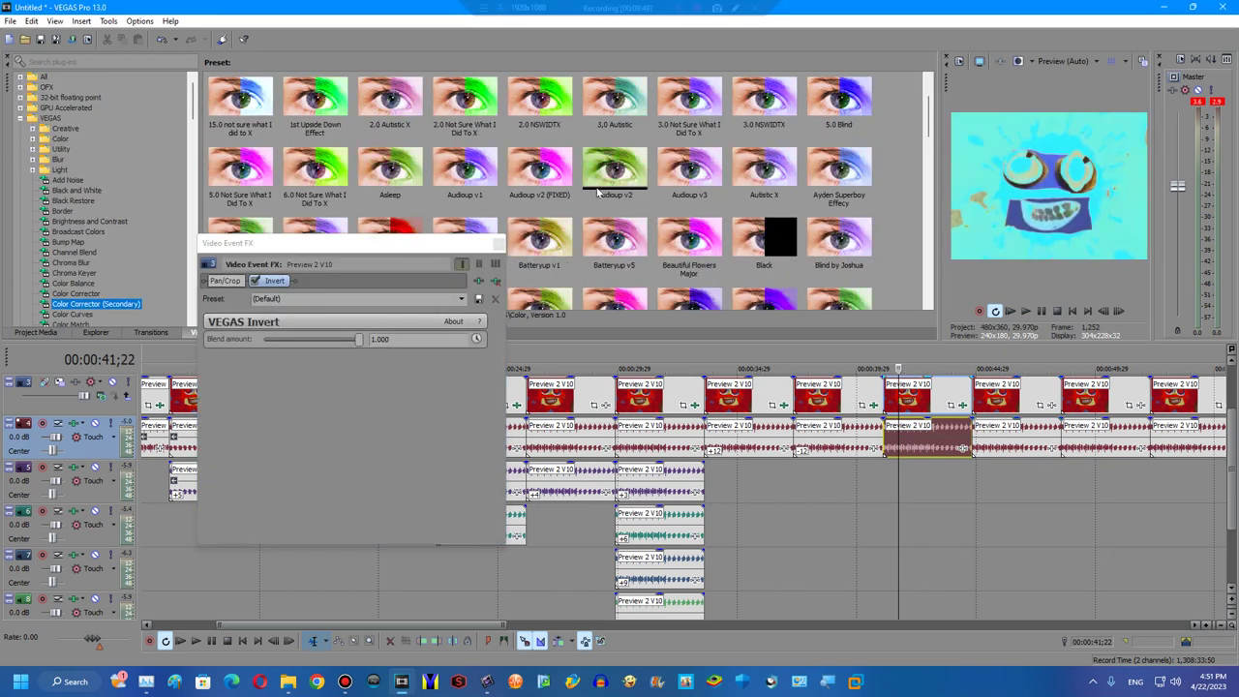
{"action": "scroll", "coordinate": [556, 201], "scroll_direction": "down", "scroll_amount": 1}
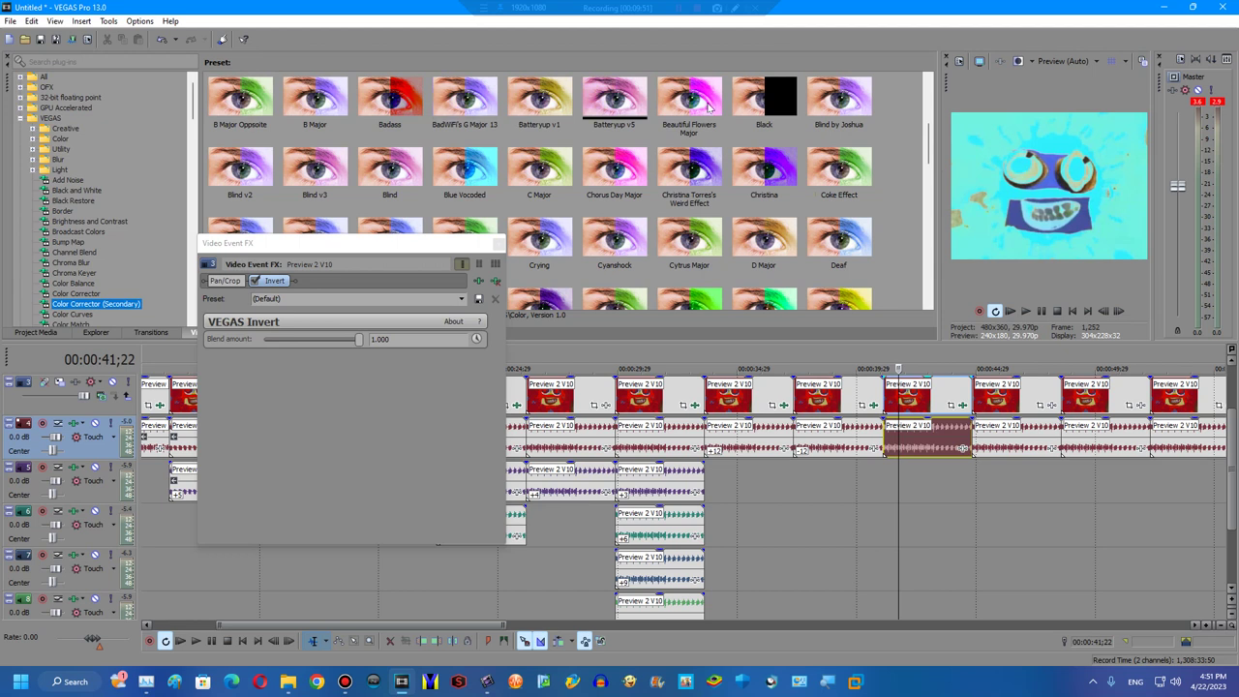
{"action": "double_click", "coordinate": [389, 170]}
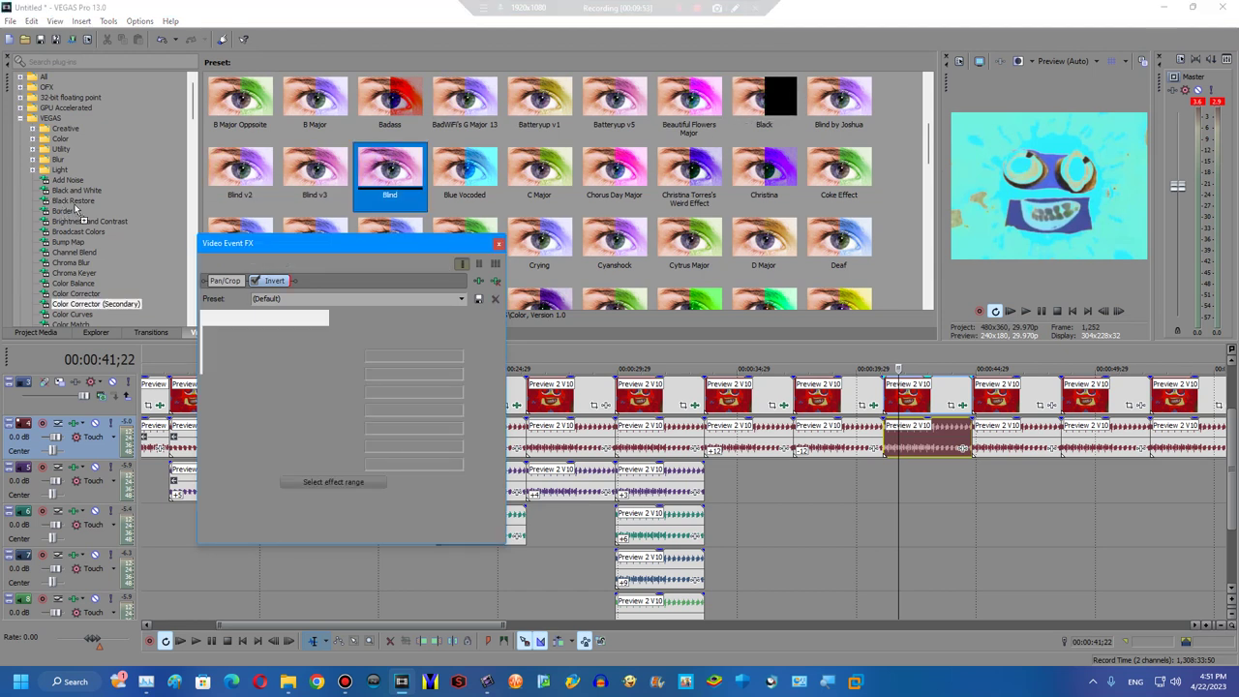
Add the Pinch/Punch Blind preset and the Mirror Reflect Left preset to the clip.
{"action": "scroll", "coordinate": [117, 213], "scroll_direction": "down", "scroll_amount": 10}
{"action": "left_click", "coordinate": [70, 108]}
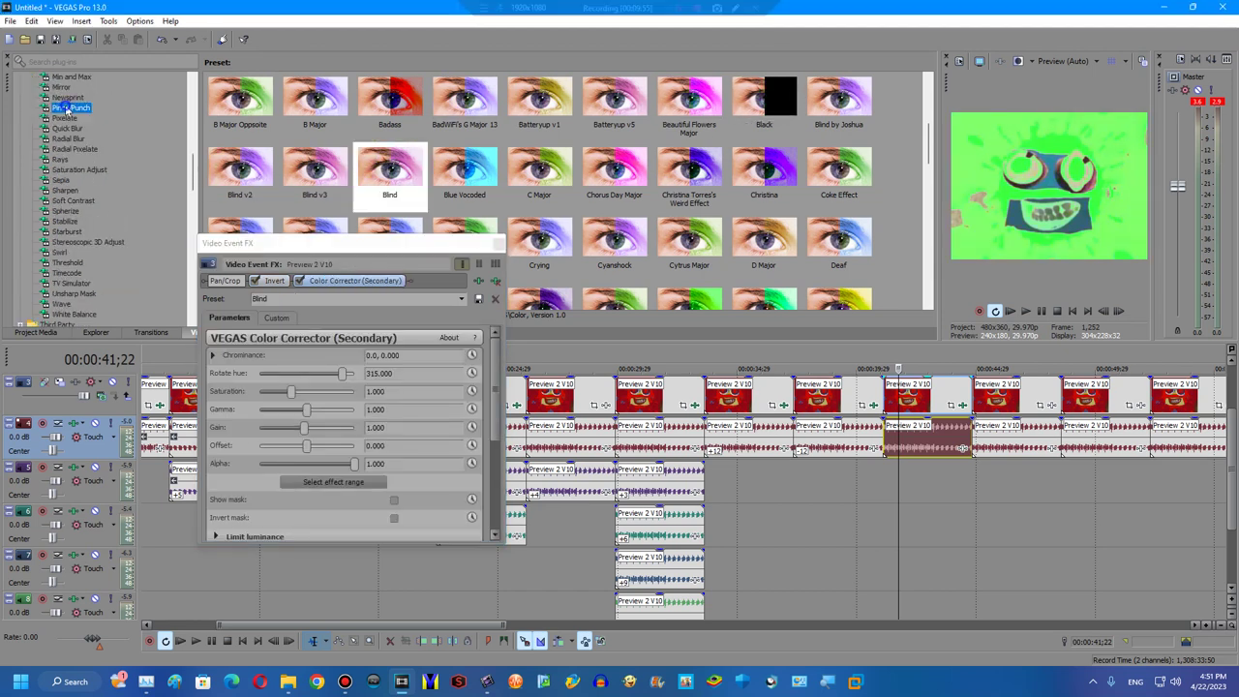
{"action": "double_click", "coordinate": [774, 92]}
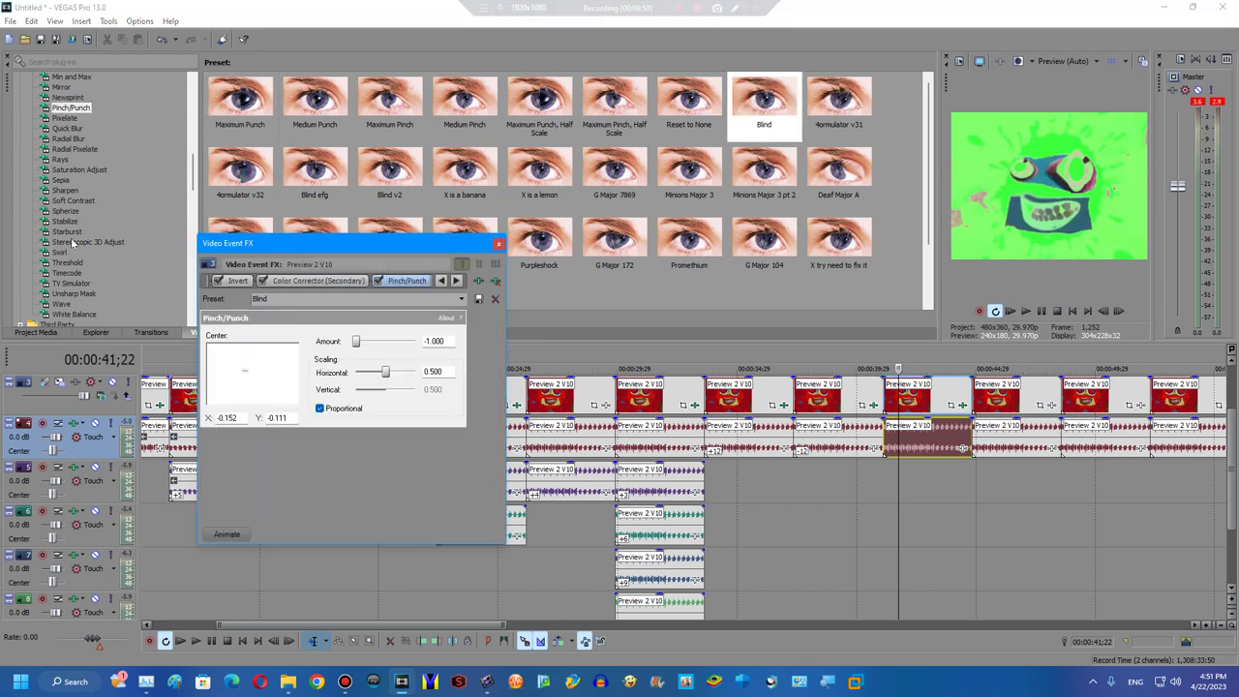
{"action": "left_click", "coordinate": [65, 89]}
{"action": "mouse_move", "coordinate": [465, 102]}
{"action": "left_mouse_down"}
{"action": "mouse_move", "coordinate": [424, 348]}
{"action": "mouse_move", "coordinate": [447, 334]}
{"action": "left_mouse_up"}
{"action": "left_click", "coordinate": [496, 243]}
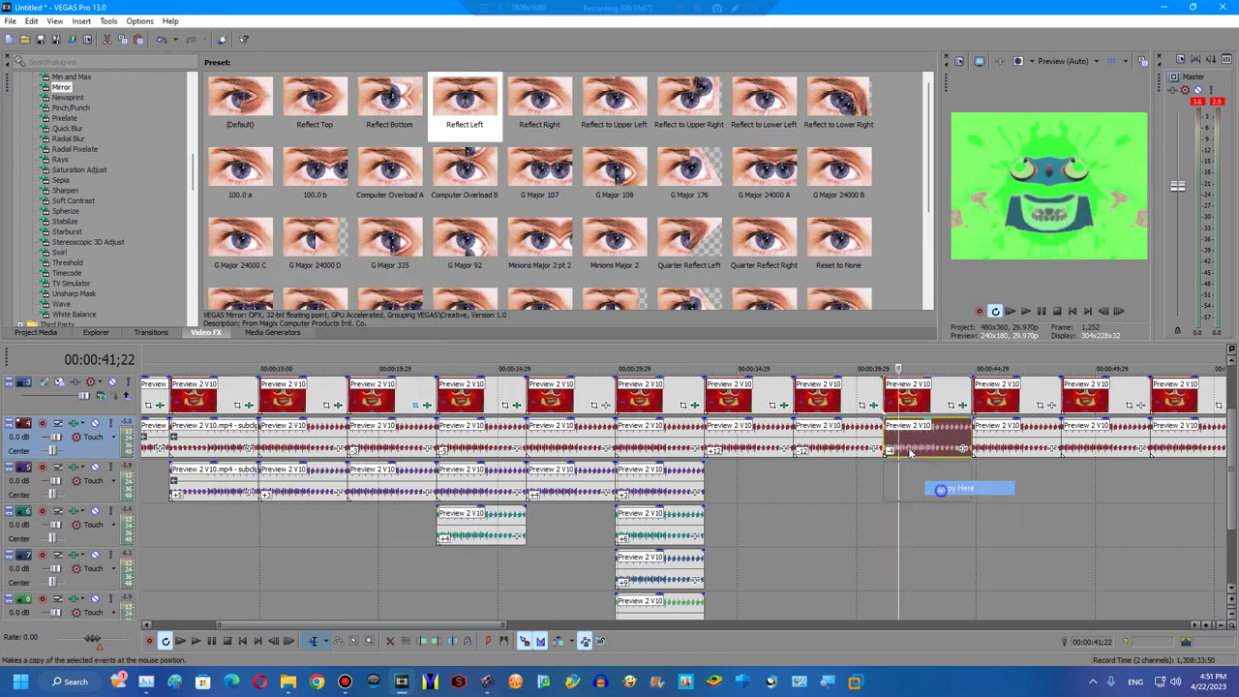
Copy the 41-second clip's audio onto the track below.
{"action": "left_click_drag", "start_coordinate": [931, 444], "coordinate": [929, 484]}
{"action": "left_click", "coordinate": [1003, 426]}
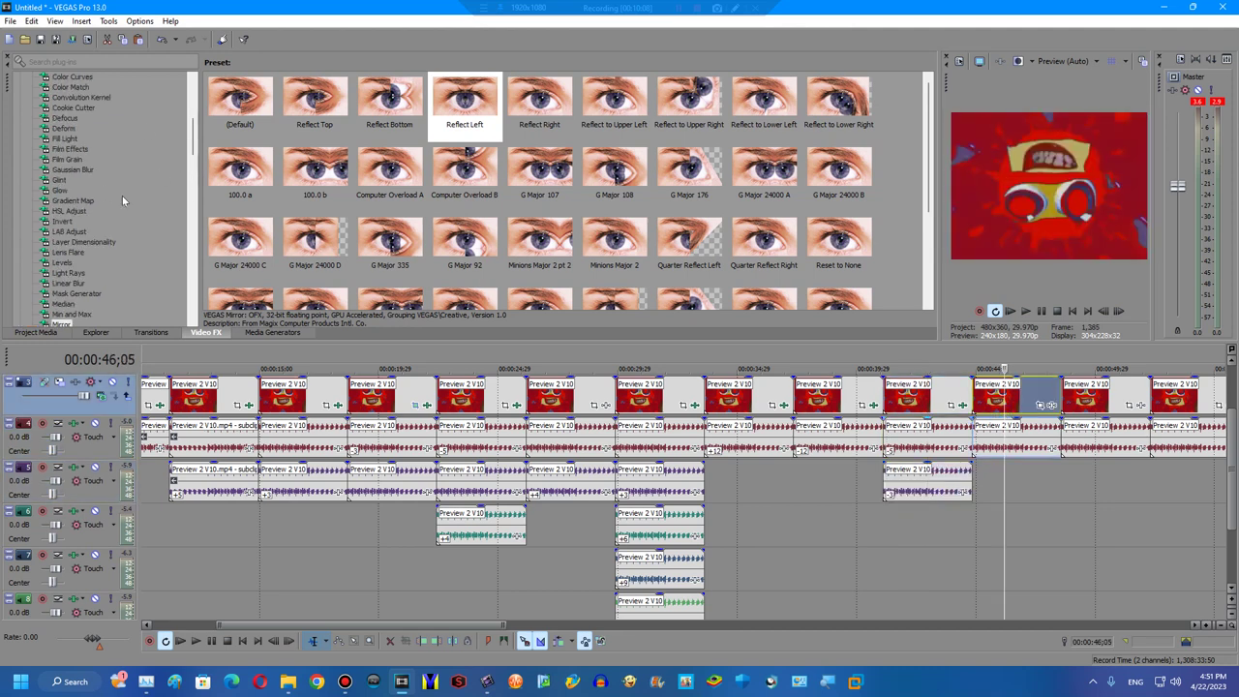
{"action": "scroll", "coordinate": [106, 213], "scroll_direction": "up", "scroll_amount": 10}
Give the 46-second clip Channel Blend RGB to BGR, default Invert and HSL Invert Color at hue 0.600.
{"action": "left_click", "coordinate": [74, 251]}
{"action": "double_click", "coordinate": [838, 101]}
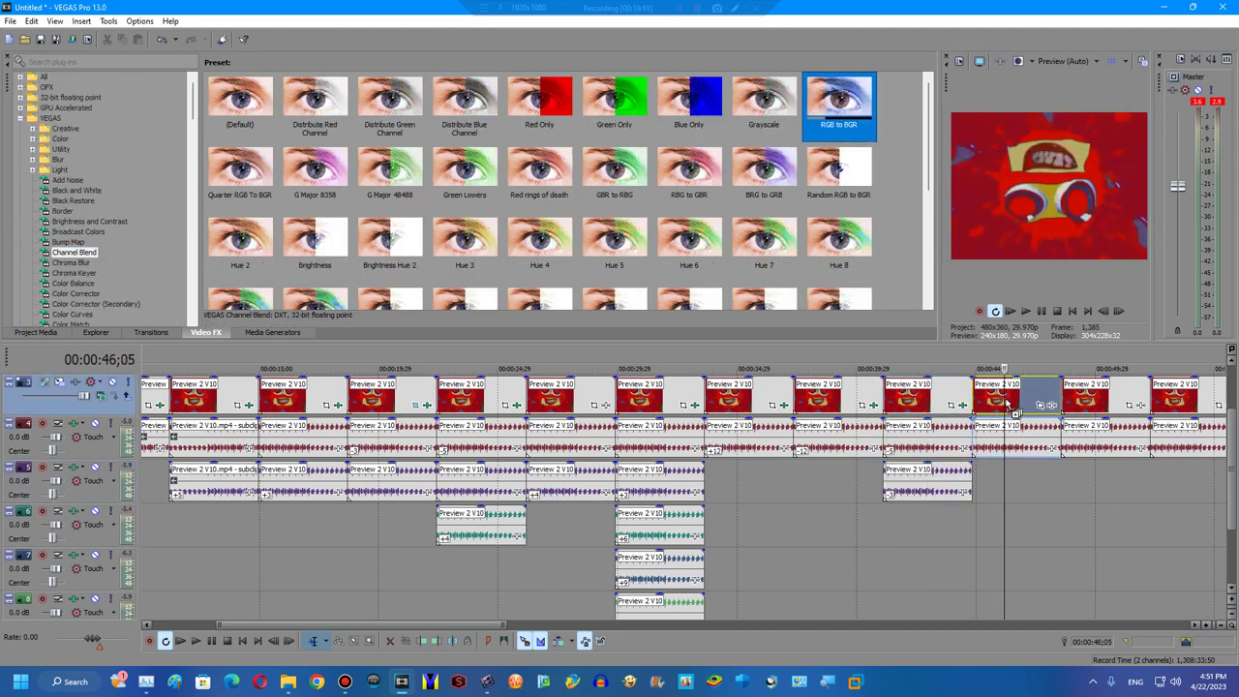
{"action": "scroll", "coordinate": [62, 241], "scroll_direction": "down", "scroll_amount": 8}
{"action": "left_click", "coordinate": [62, 221]}
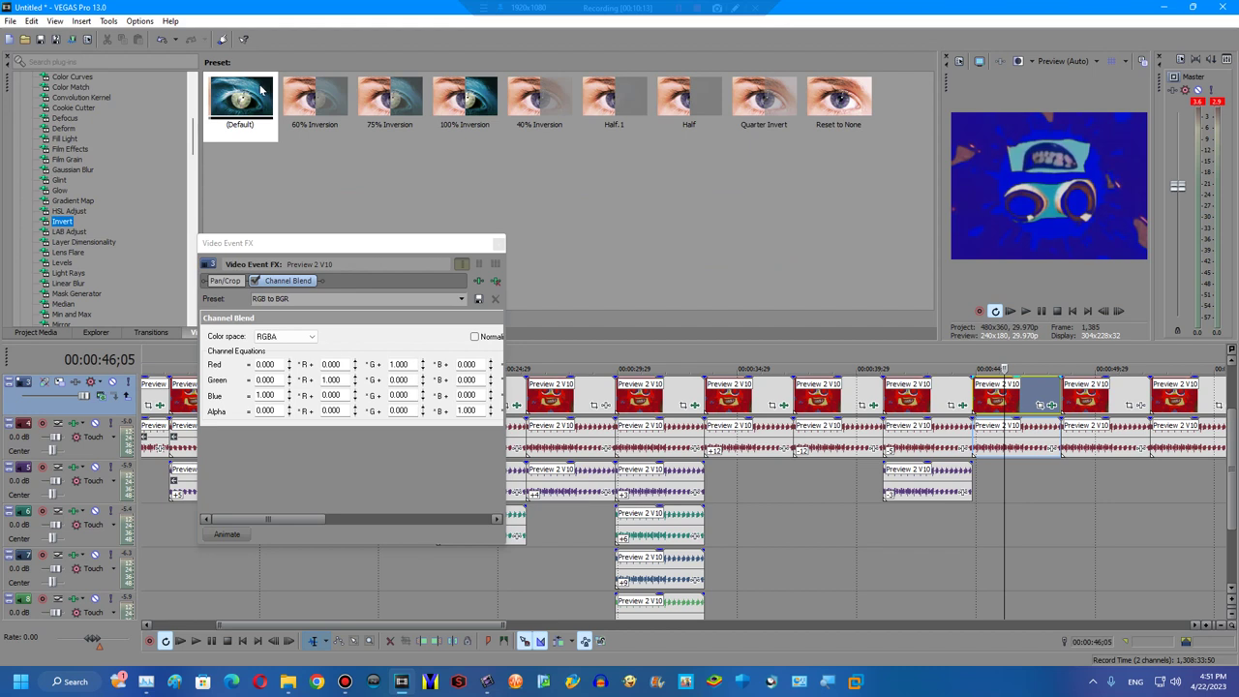
{"action": "double_click", "coordinate": [240, 97]}
{"action": "left_click", "coordinate": [69, 211]}
{"action": "double_click", "coordinate": [386, 97]}
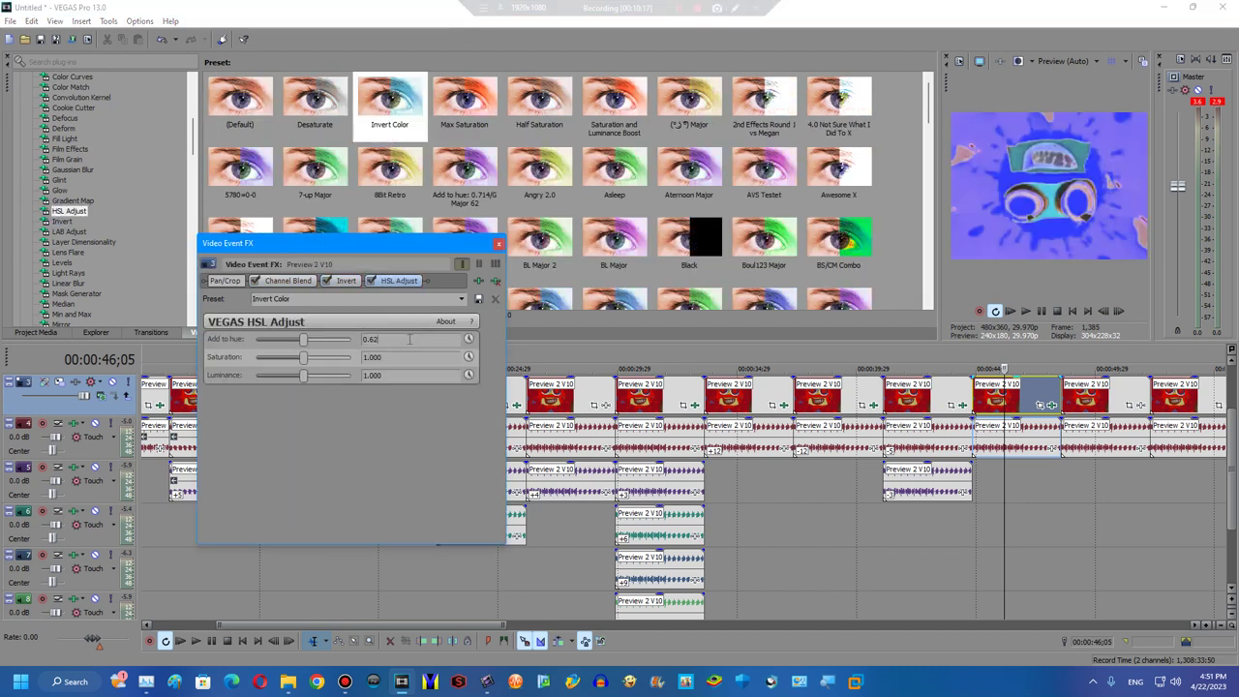
{"action": "type", "text": "0.6"}
{"action": "key", "text": "Return"}
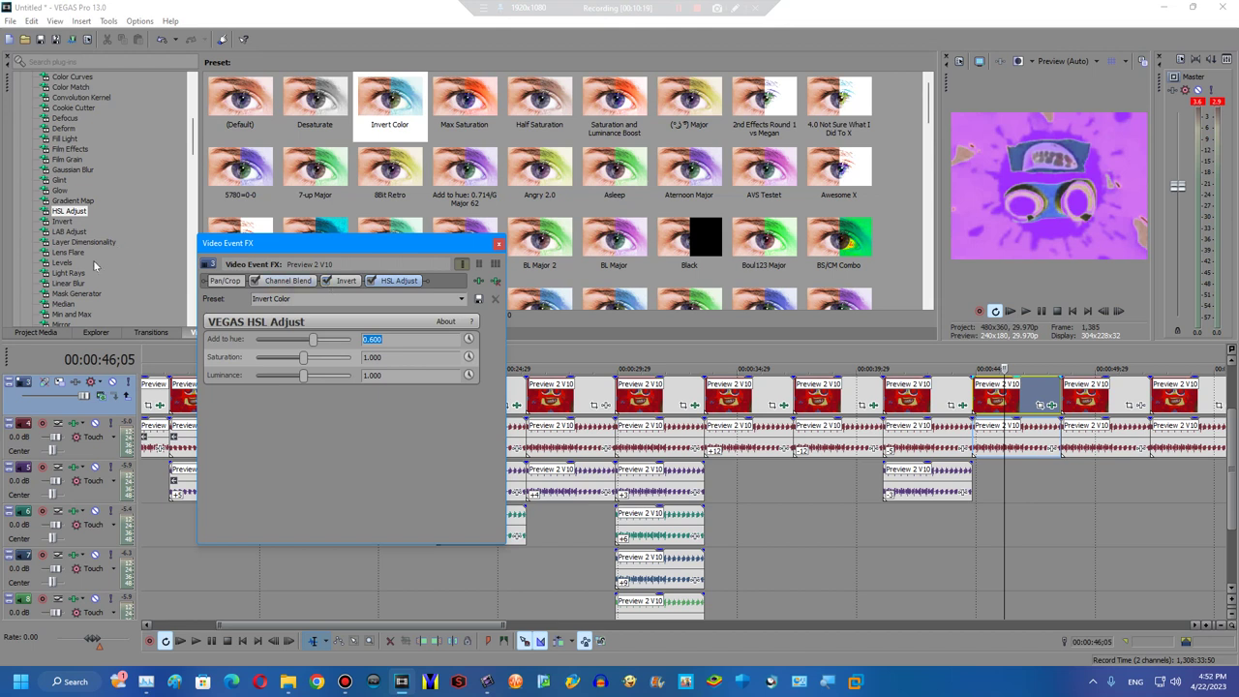
Add the Deaf Spherize and Mirror Reflect Right effects to the 46-second clip.
{"action": "scroll", "coordinate": [93, 259], "scroll_direction": "down", "scroll_amount": 8}
{"action": "left_click", "coordinate": [64, 211]}
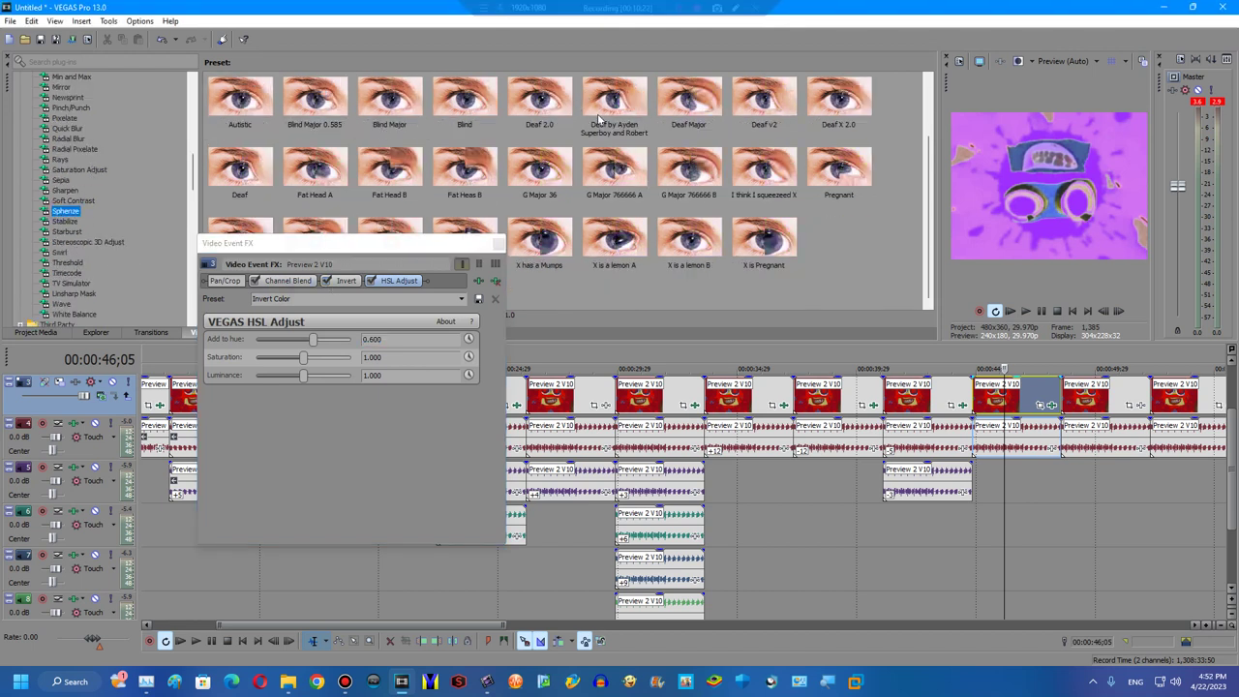
{"action": "left_click", "coordinate": [764, 102]}
{"action": "left_click_drag", "start_coordinate": [240, 169], "coordinate": [474, 283]}
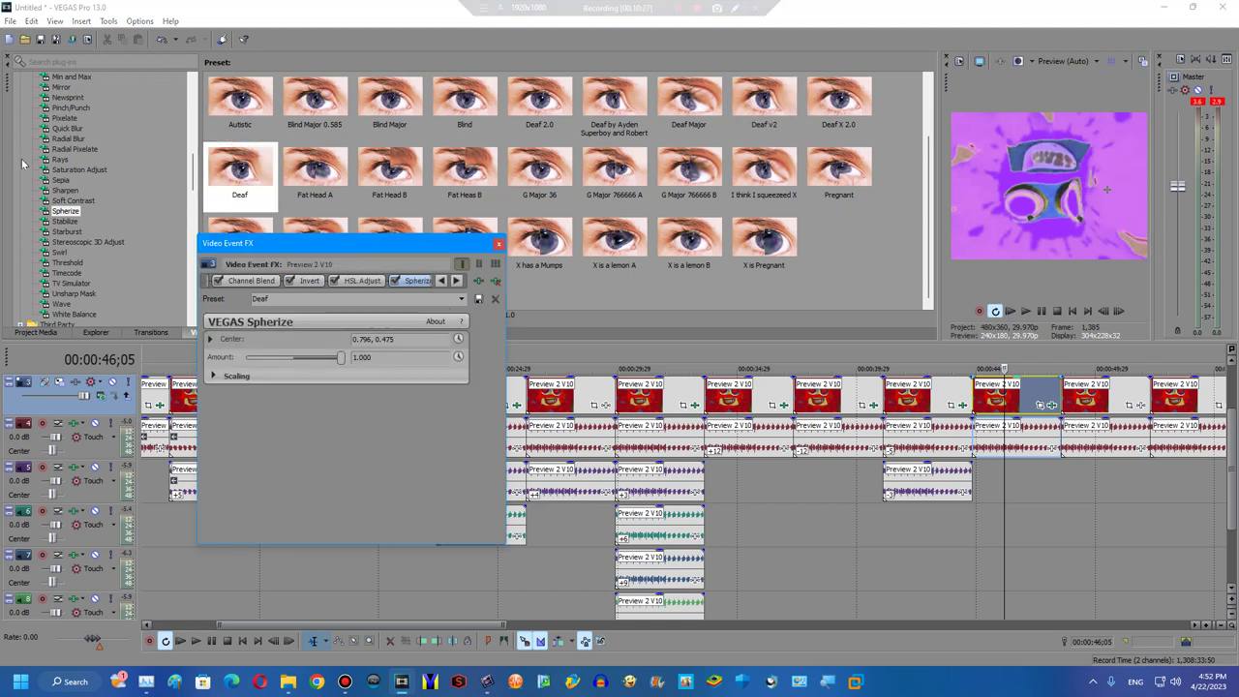
{"action": "left_click", "coordinate": [58, 87]}
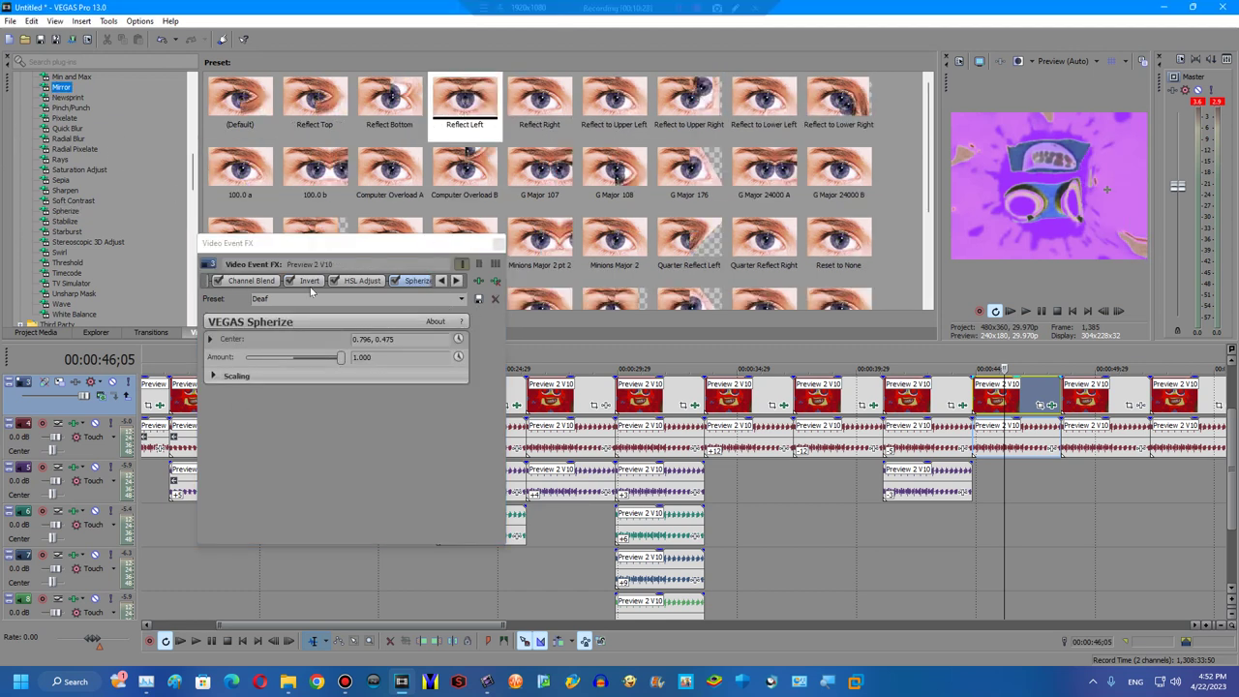
{"action": "mouse_move", "coordinate": [539, 102]}
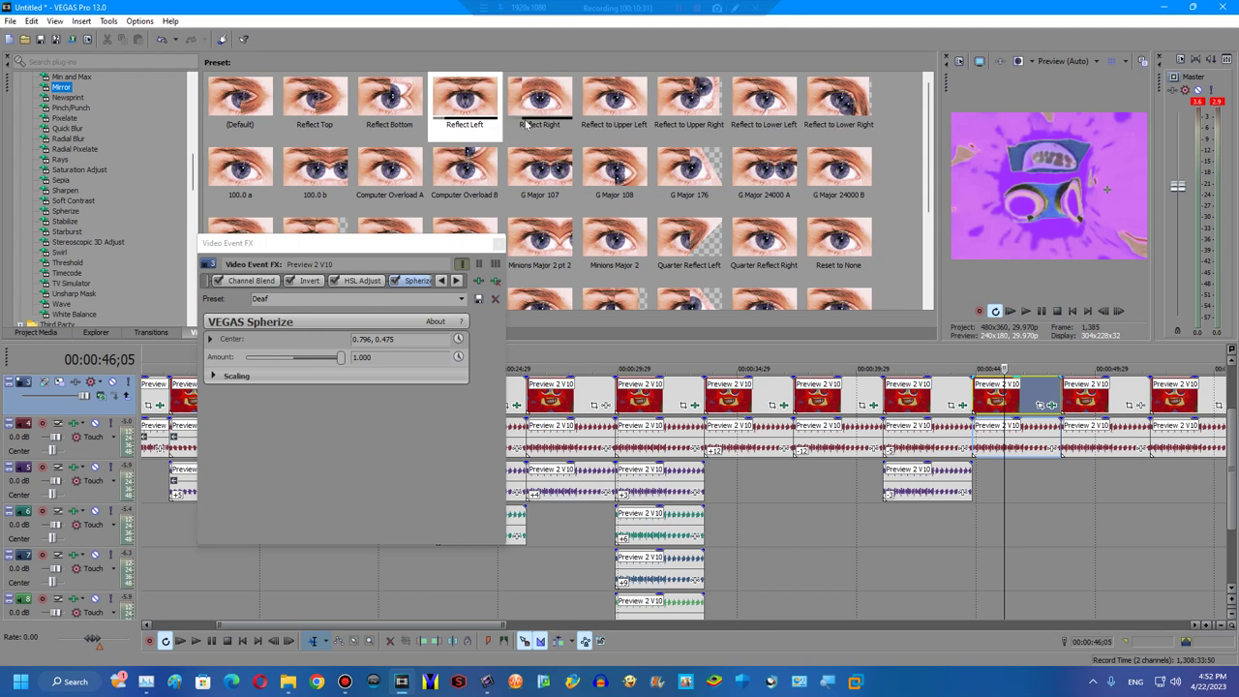
{"action": "left_click_drag", "start_coordinate": [526, 124], "coordinate": [426, 290]}
{"action": "left_click", "coordinate": [497, 242]}
Copy the 46-second audio clip onto track 5 directly below.
{"action": "left_click", "coordinate": [1016, 450]}
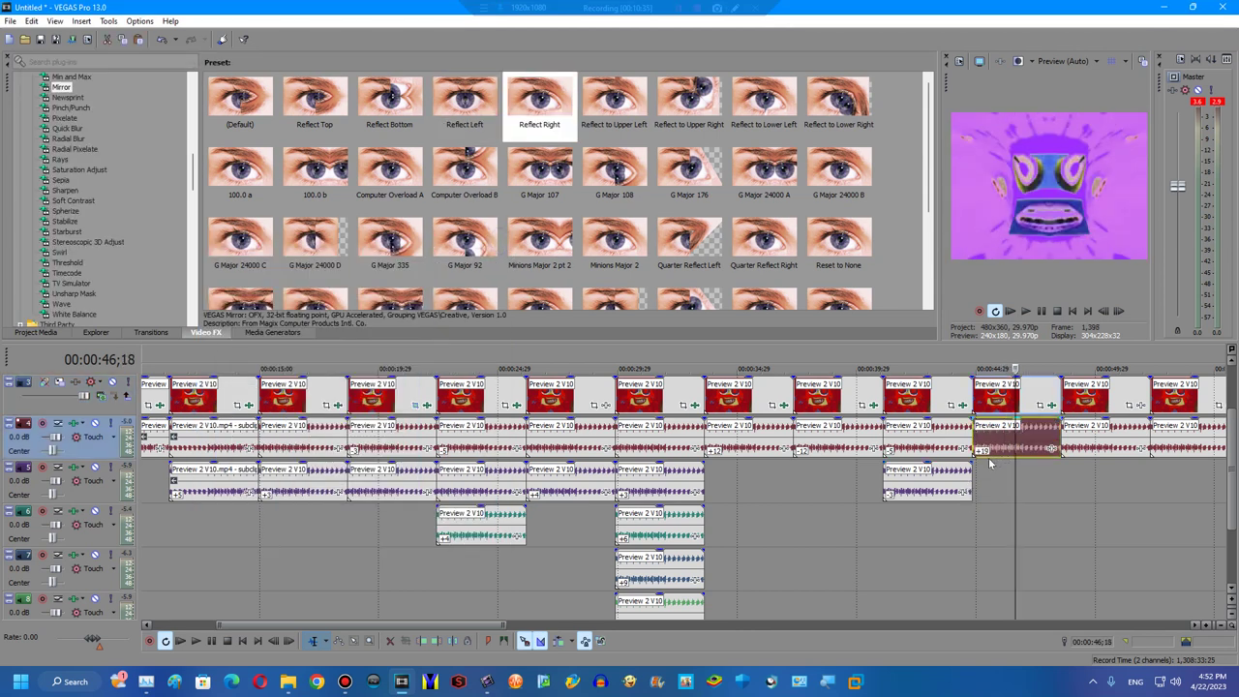
{"action": "right_click", "coordinate": [990, 465]}
{"action": "left_click", "coordinate": [1016, 476]}
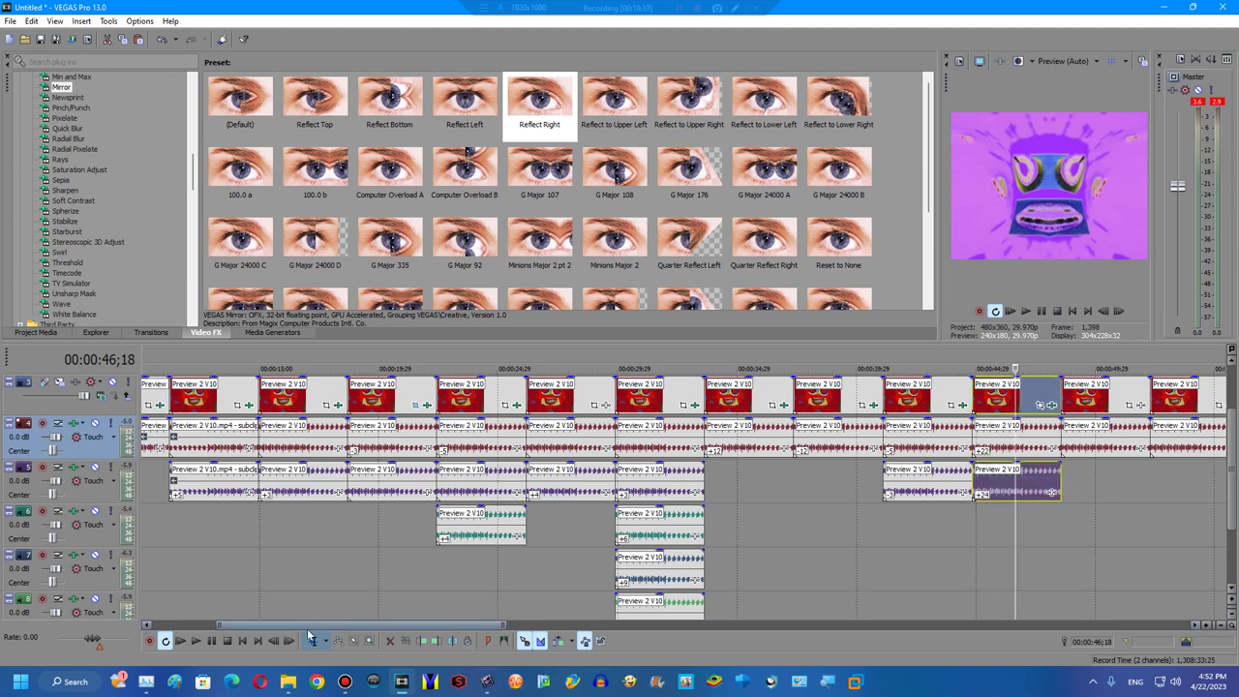
{"action": "left_click_drag", "start_coordinate": [310, 625], "coordinate": [450, 625]}
Add the Pinch/Punch Deaf Major A and Deaf Major B presets to the next clip.
{"action": "left_click", "coordinate": [548, 455]}
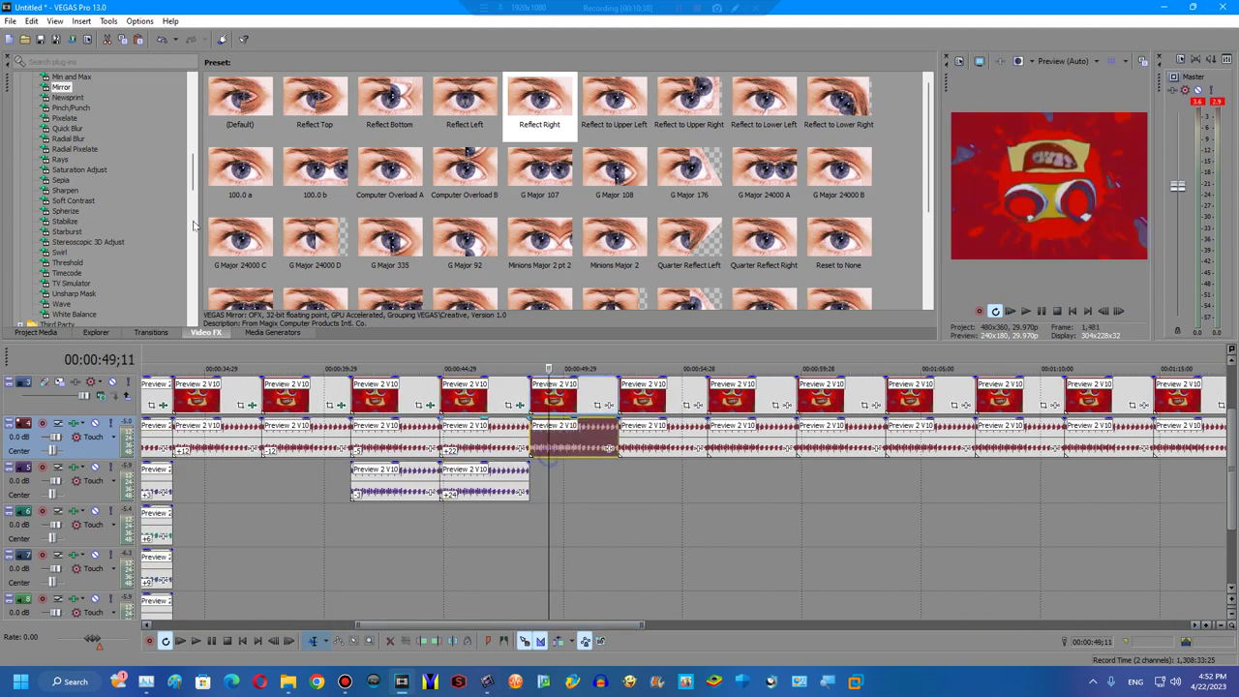
{"action": "key", "text": "Down"}
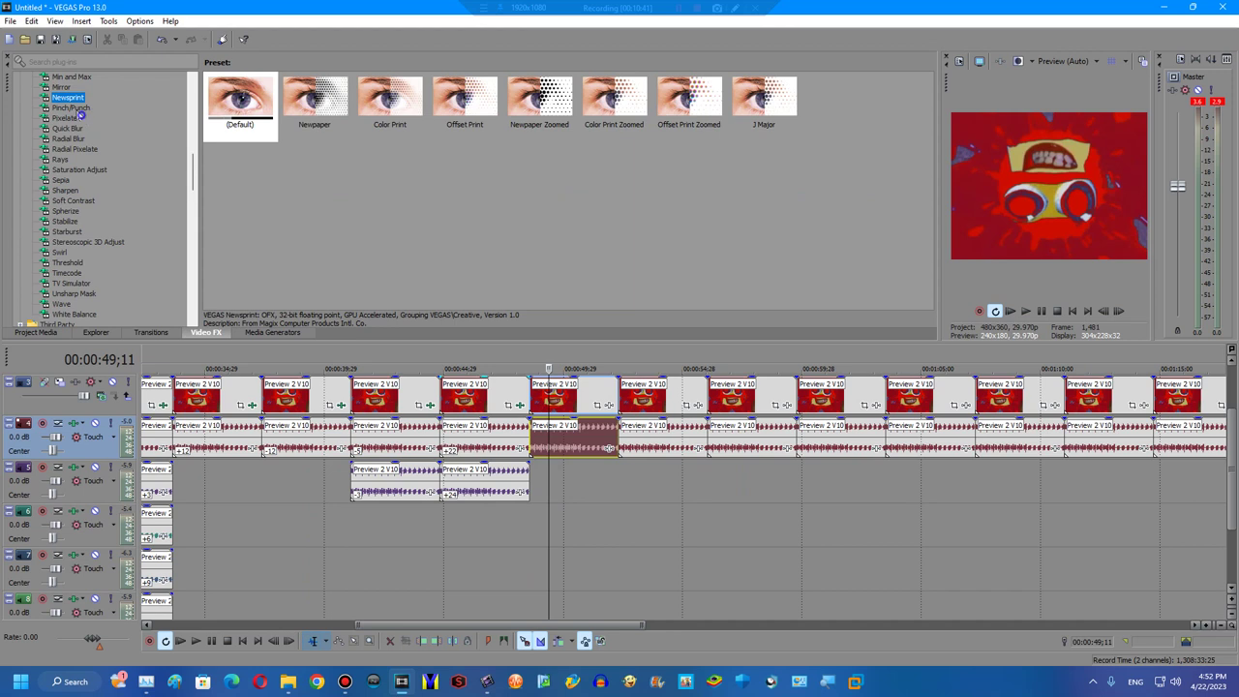
{"action": "left_click", "coordinate": [77, 109]}
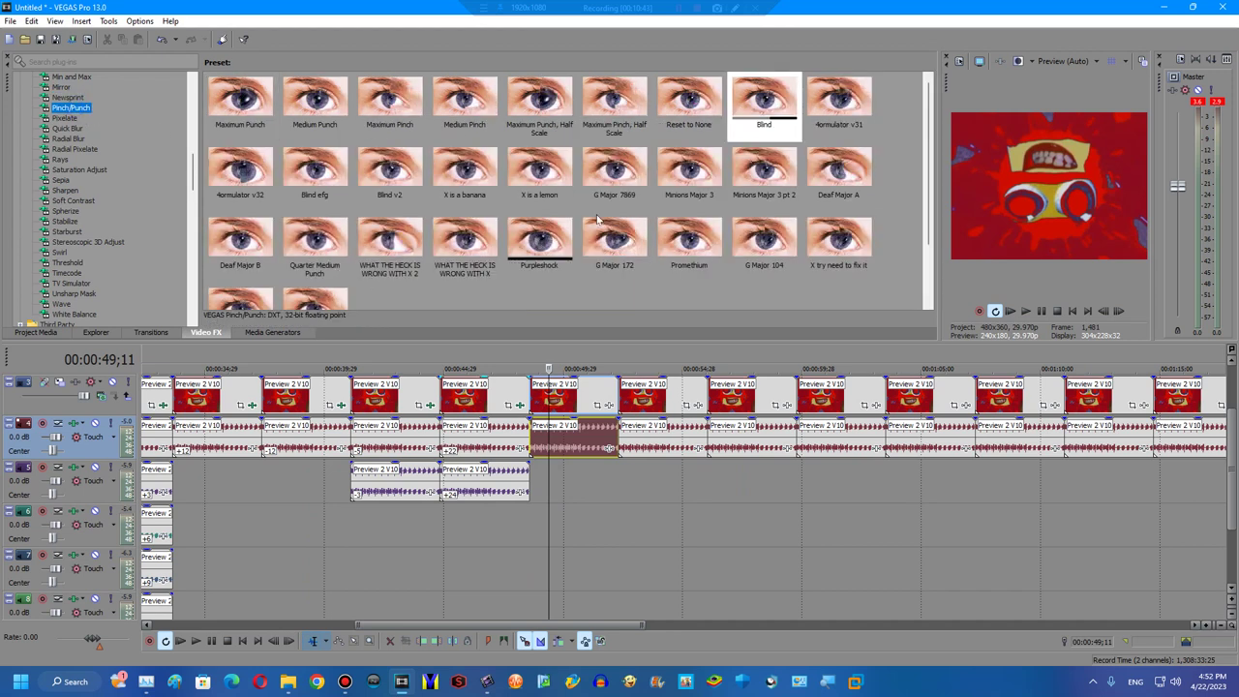
{"action": "left_click_drag", "start_coordinate": [838, 174], "coordinate": [558, 410]}
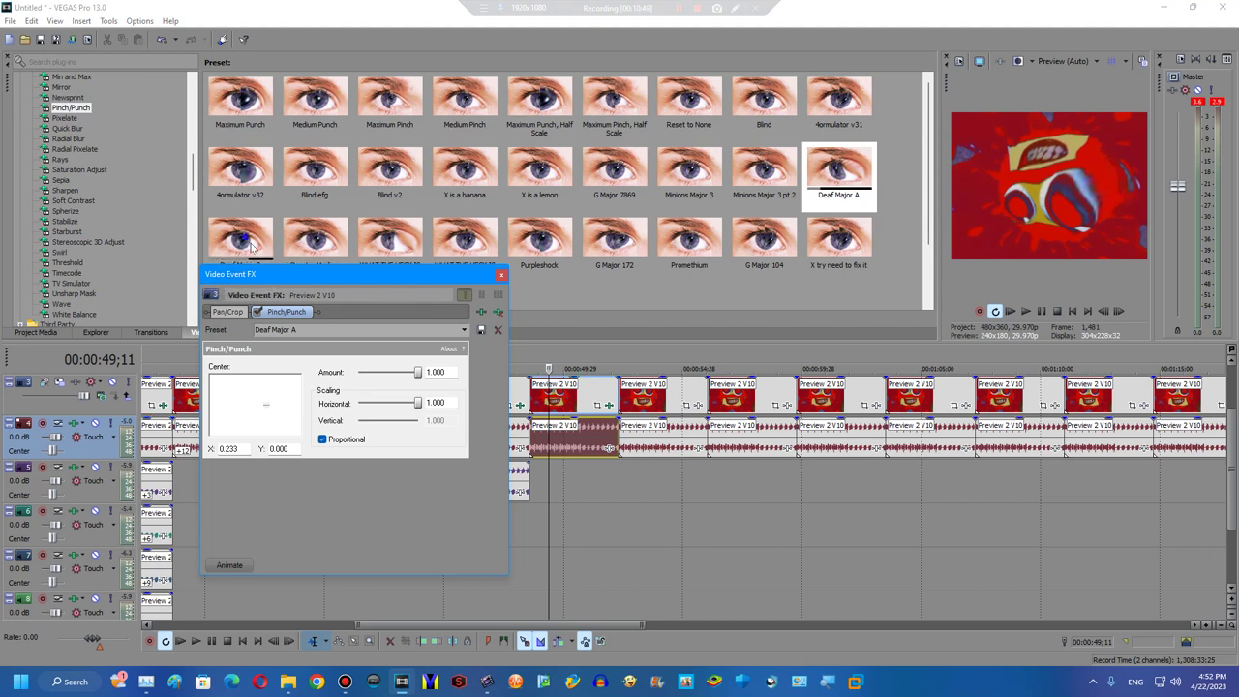
{"action": "left_click_drag", "start_coordinate": [240, 237], "coordinate": [561, 407]}
Add the default Invert and the Mirror Reflect Right preset to the clip.
{"action": "scroll", "coordinate": [140, 242], "scroll_direction": "up", "scroll_amount": 5}
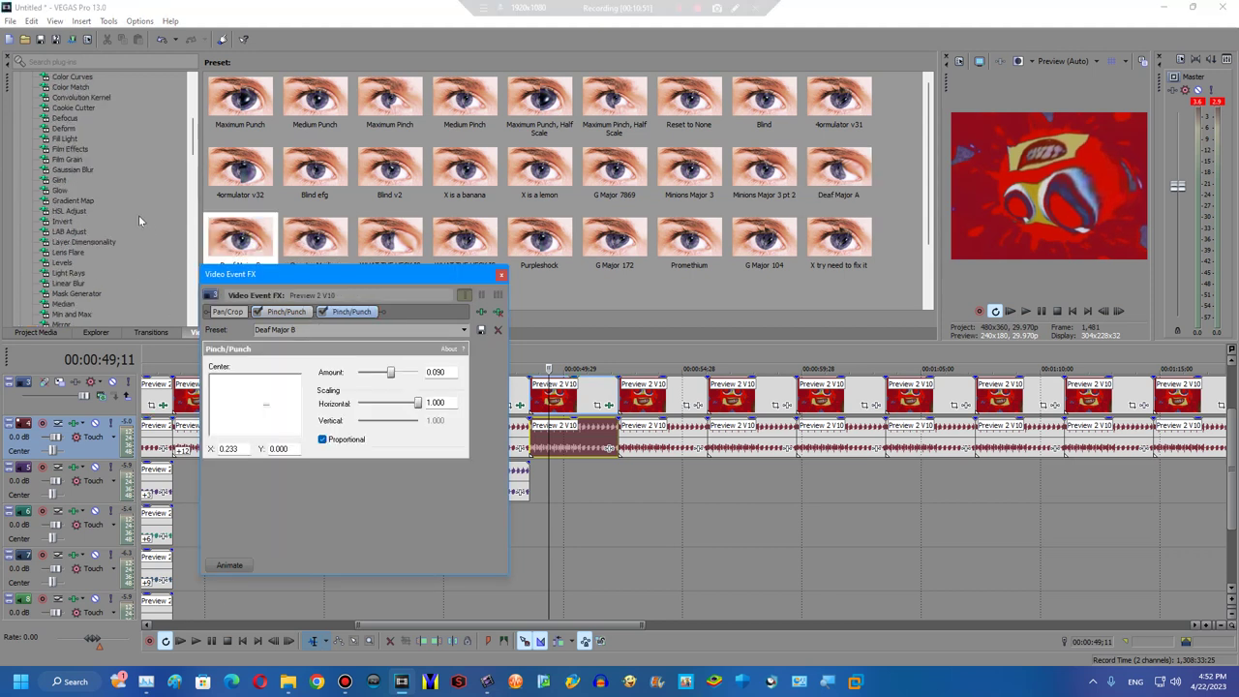
{"action": "left_click", "coordinate": [62, 221]}
{"action": "left_click_drag", "start_coordinate": [240, 96], "coordinate": [562, 407]}
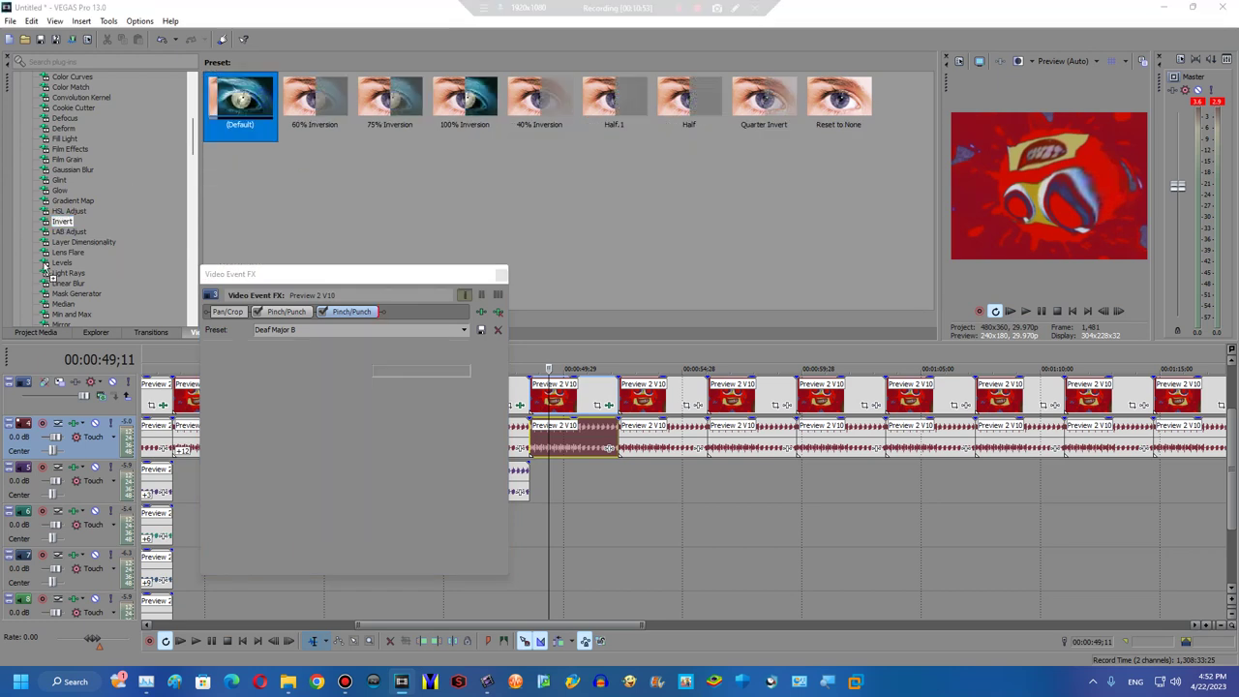
{"action": "left_click", "coordinate": [62, 325]}
{"action": "left_click_drag", "start_coordinate": [539, 97], "coordinate": [571, 435]}
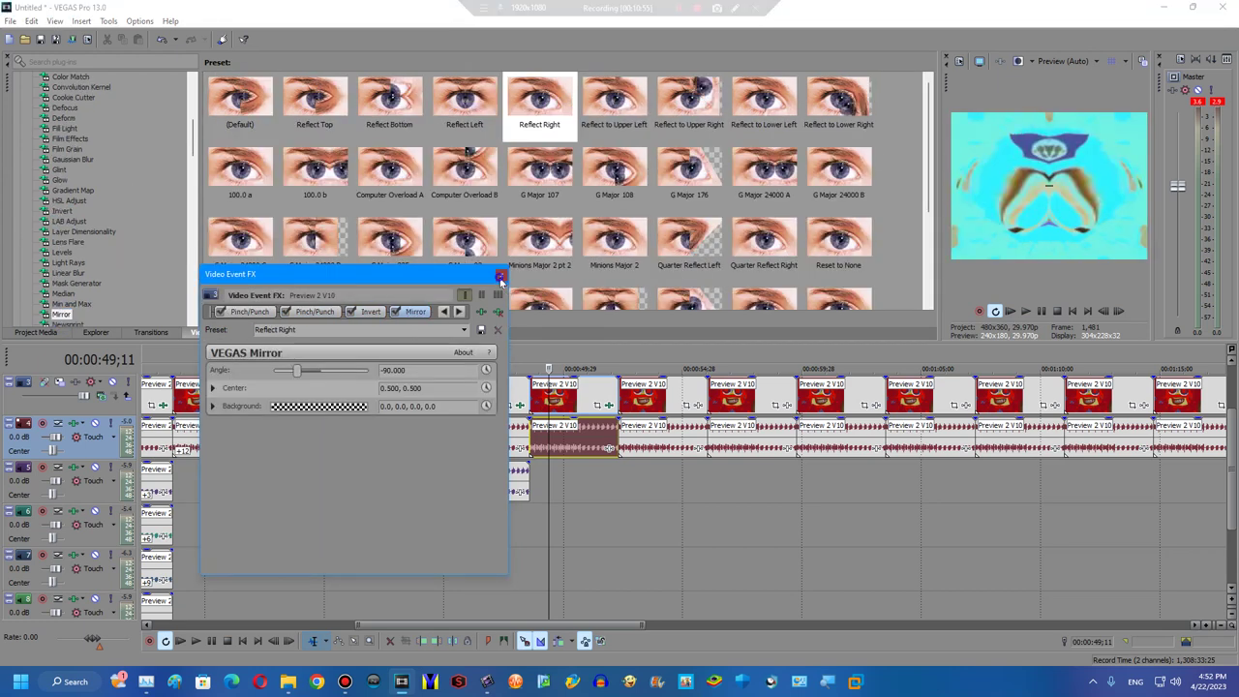
{"action": "left_click", "coordinate": [571, 435]}
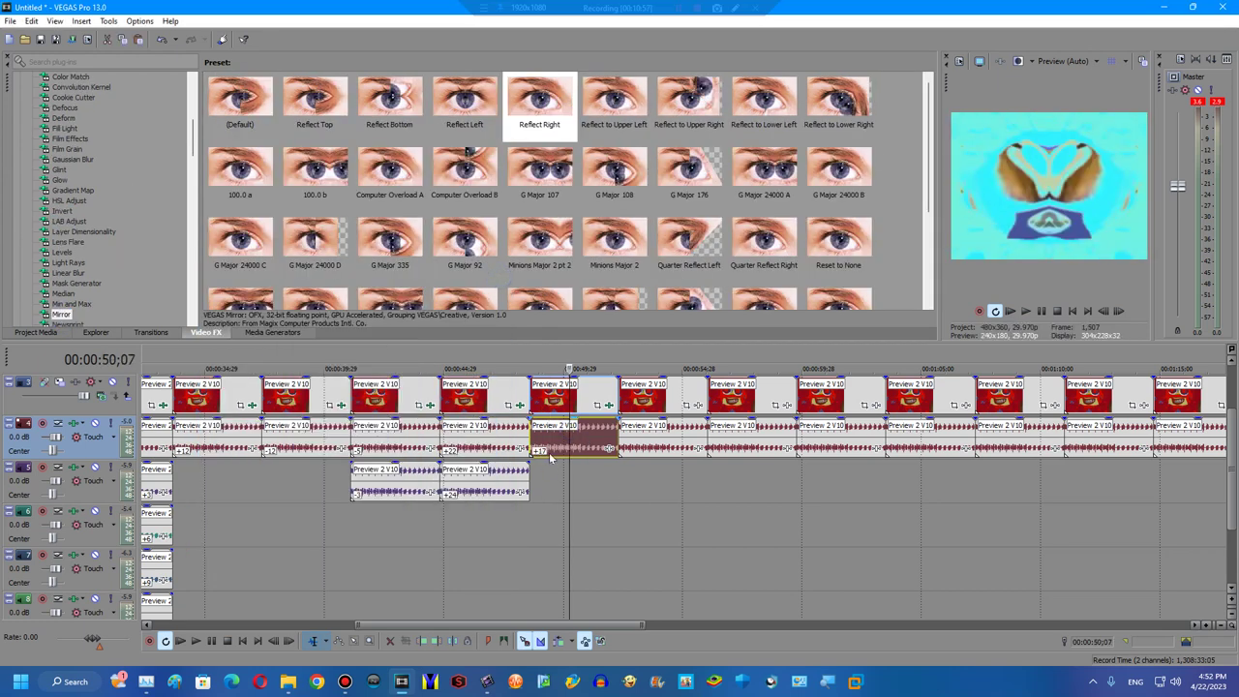
Copy the clip's audio down onto tracks 5 and 6.
{"action": "left_click_drag", "start_coordinate": [548, 457], "coordinate": [595, 498]}
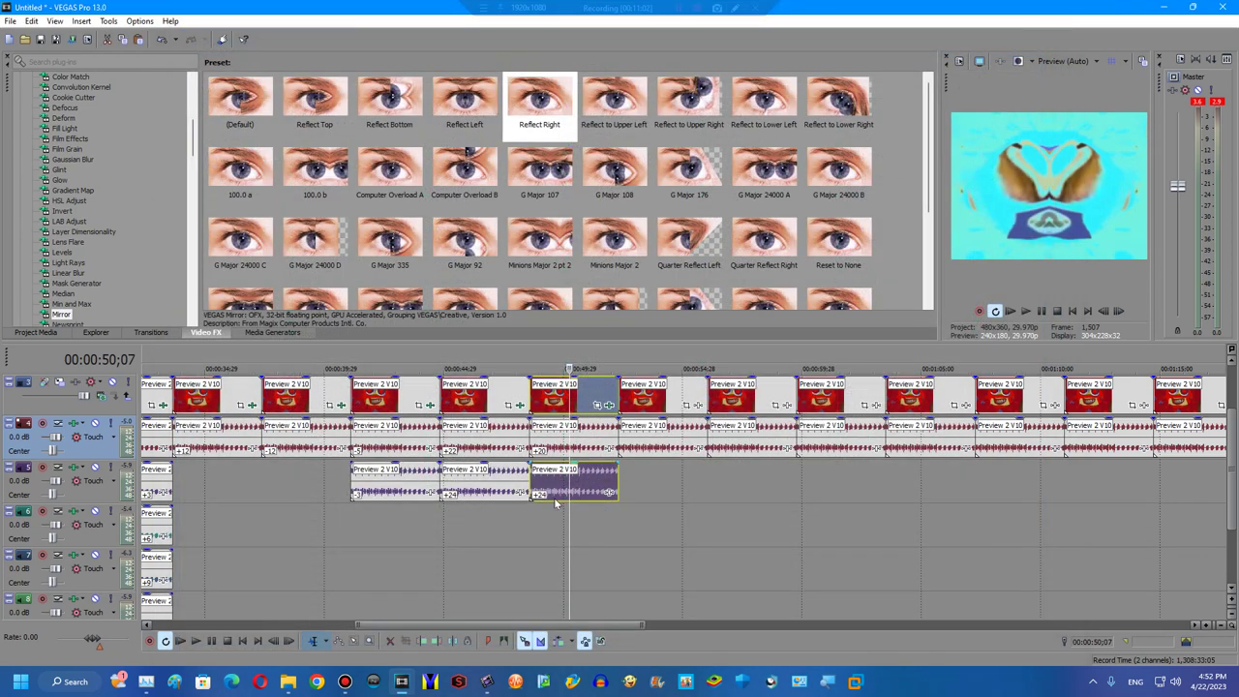
{"action": "right_click", "coordinate": [563, 538]}
{"action": "left_click", "coordinate": [567, 542]}
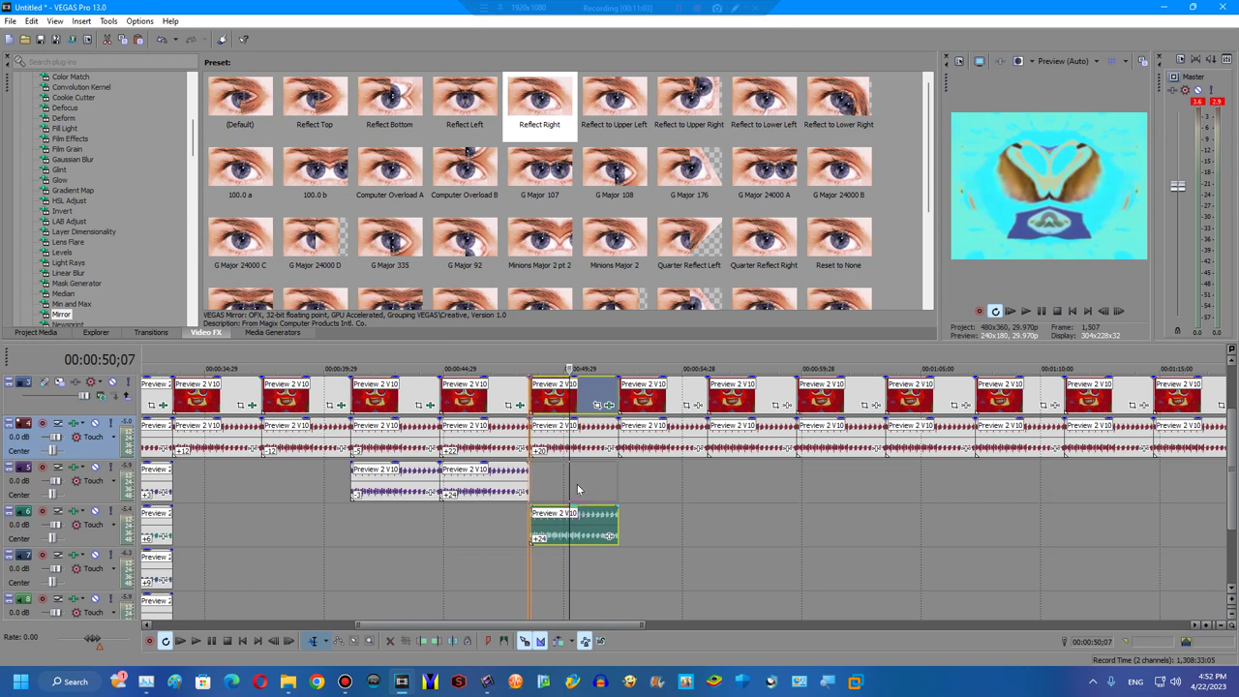
{"action": "scroll", "coordinate": [1231, 447], "scroll_direction": "up", "scroll_amount": 1}
Add Pitch Shift raising the track 6 audio copy by three semitones.
{"action": "left_click", "coordinate": [562, 399]}
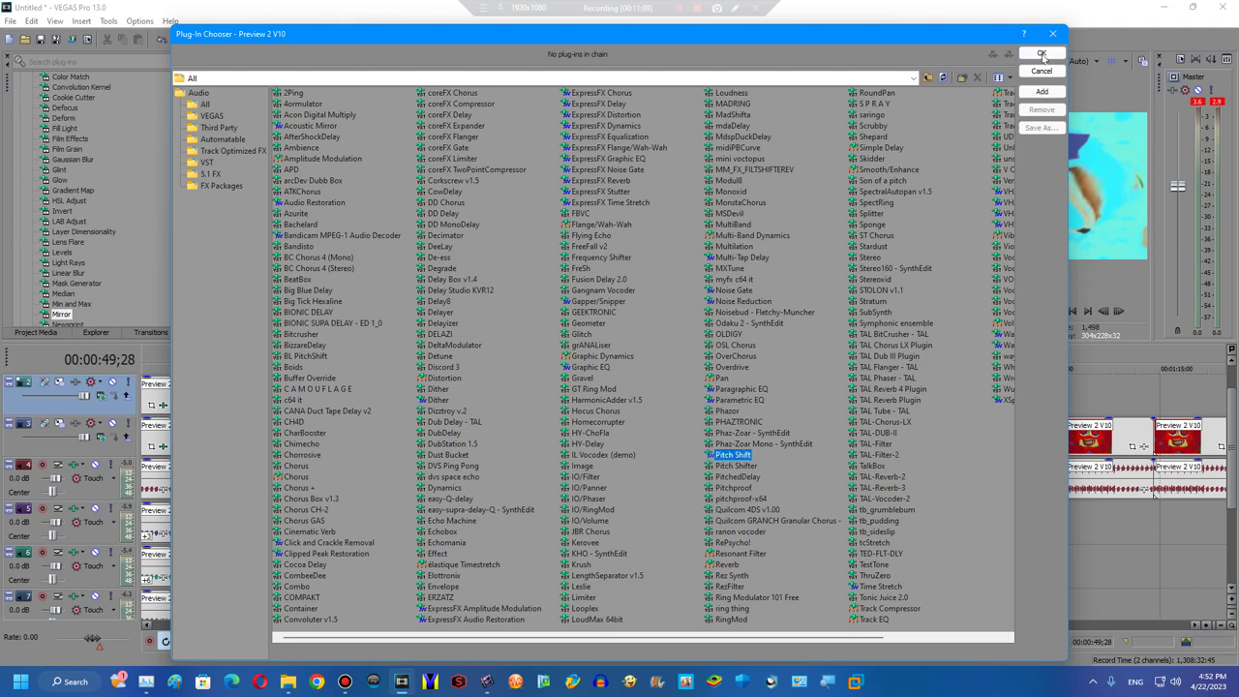
{"action": "left_click", "coordinate": [1042, 54]}
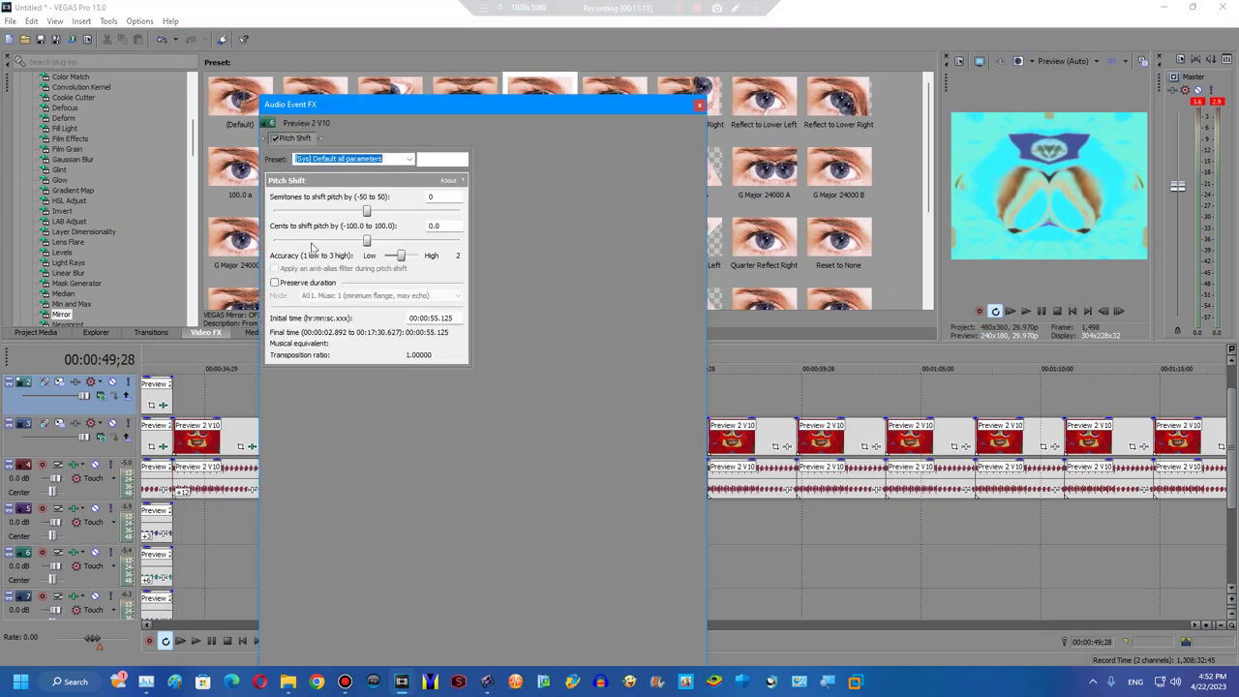
{"action": "left_click_drag", "start_coordinate": [366, 198], "coordinate": [390, 203]}
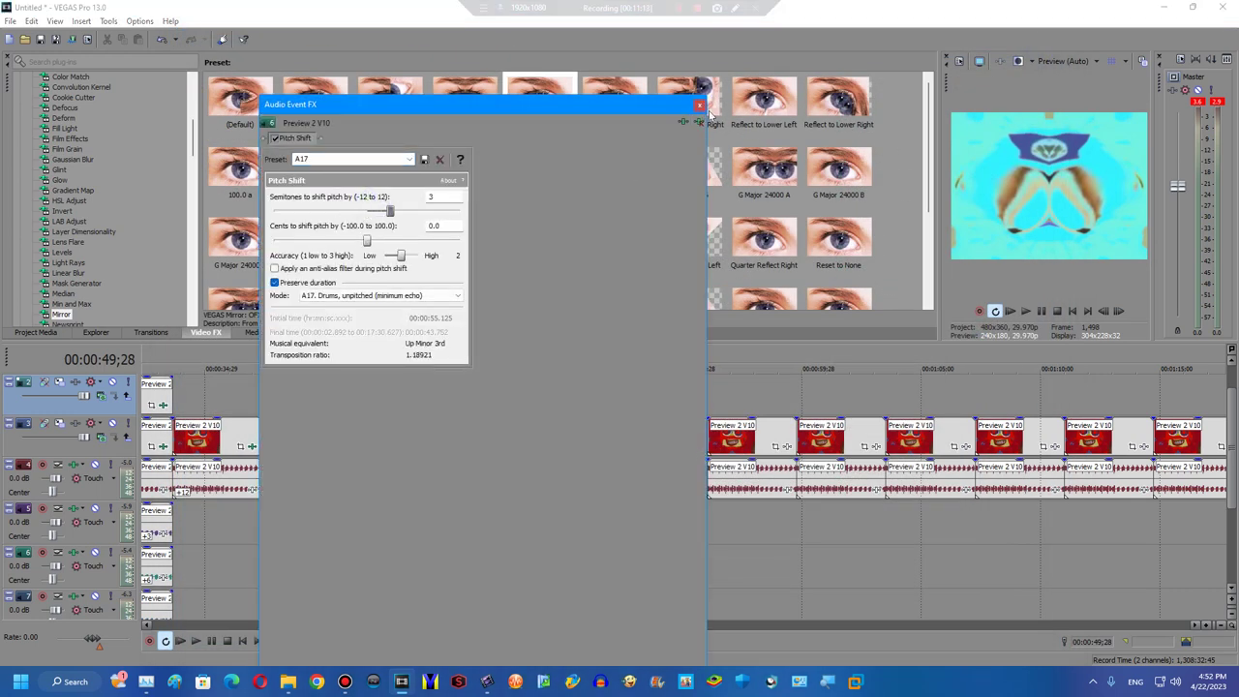
{"action": "left_click", "coordinate": [701, 106]}
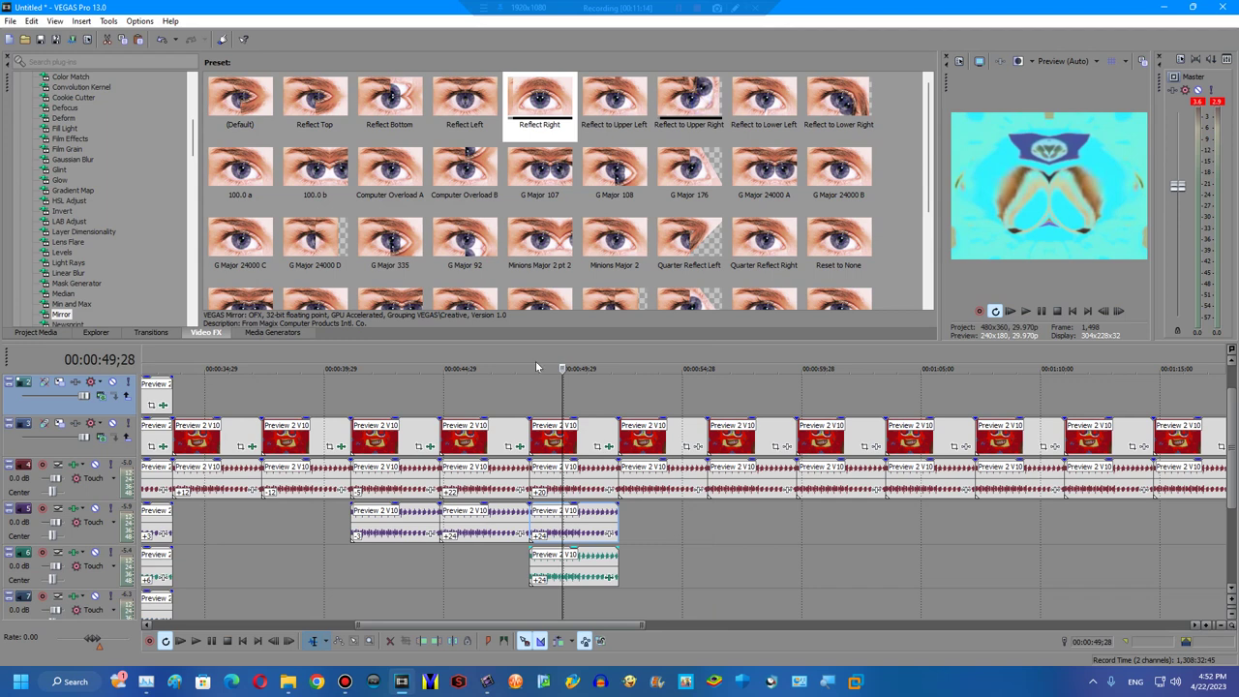
{"action": "left_click", "coordinate": [612, 577]}
{"action": "left_click", "coordinate": [697, 106]}
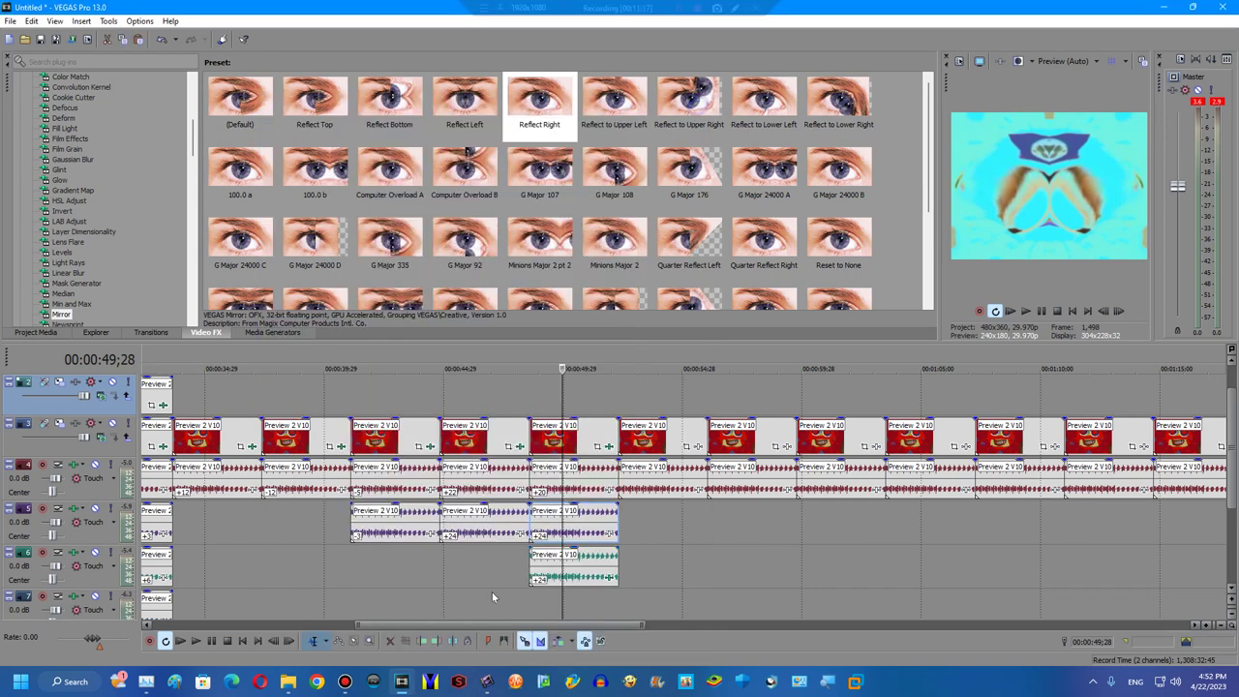
Copy the audio onto track 7, check its effects, and play the layered passage.
{"action": "scroll", "coordinate": [601, 568], "scroll_direction": "down", "scroll_amount": 1}
{"action": "right_click", "coordinate": [602, 569]}
{"action": "left_click", "coordinate": [629, 564]}
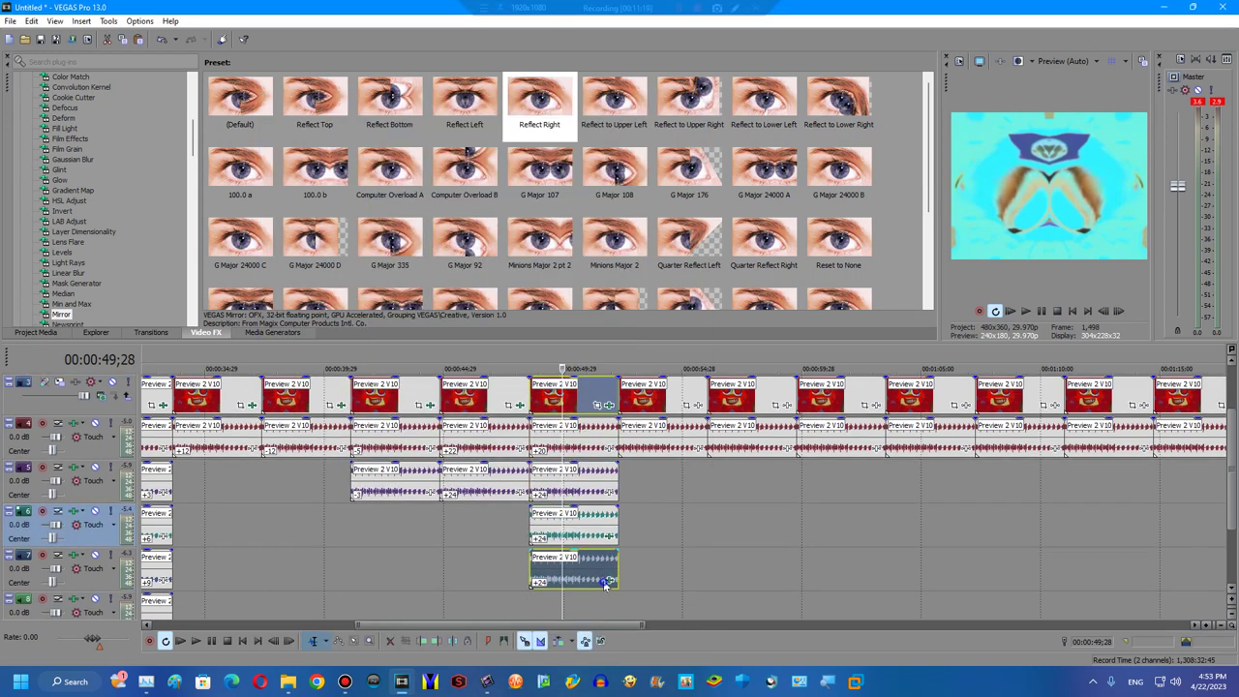
{"action": "left_click", "coordinate": [605, 581]}
{"action": "left_click", "coordinate": [706, 103]}
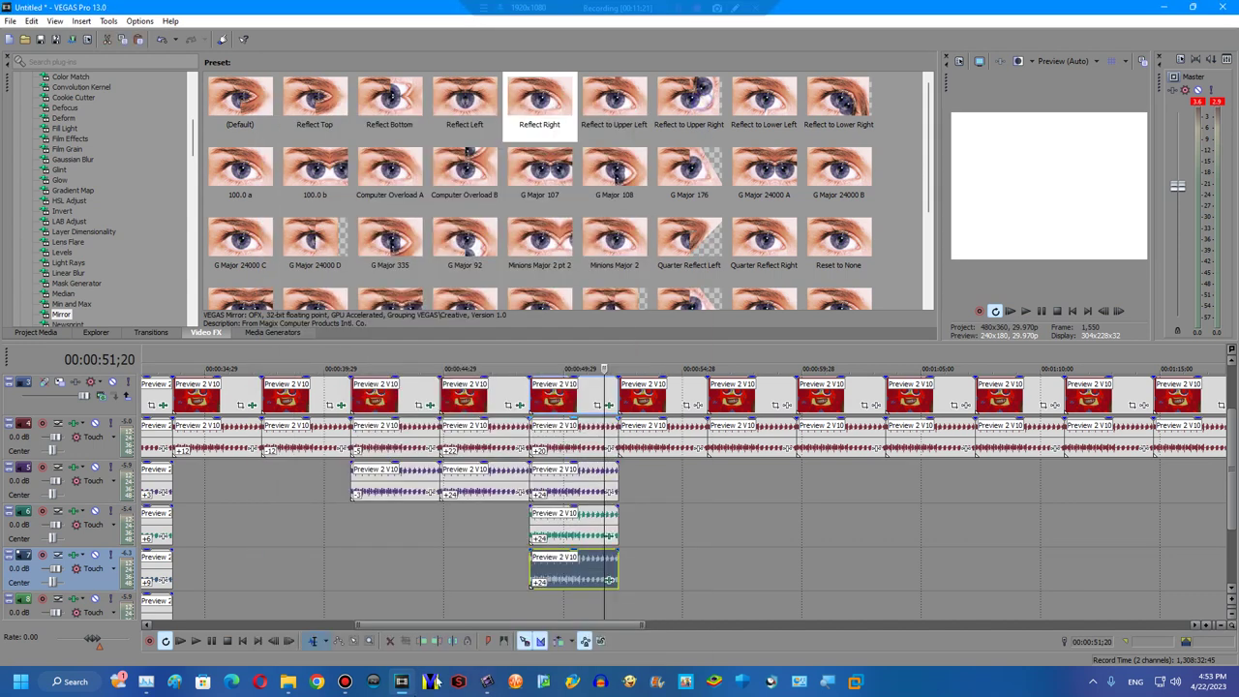
{"action": "left_click", "coordinate": [532, 593]}
{"action": "key", "text": "space"}
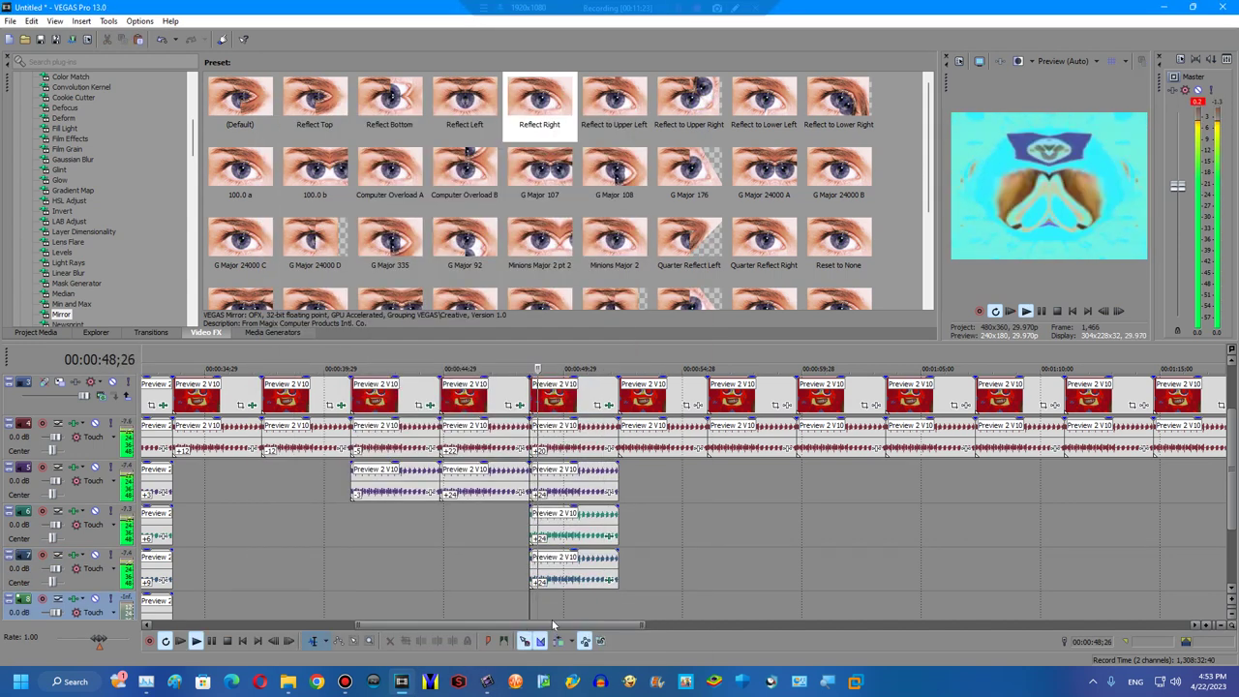
{"action": "left_click_drag", "start_coordinate": [553, 624], "coordinate": [595, 625]}
Add Invert, an HSL Adjust Invert Color hue shift of 0.220, and Blind Major Spherize to the clip.
{"action": "left_click", "coordinate": [504, 440]}
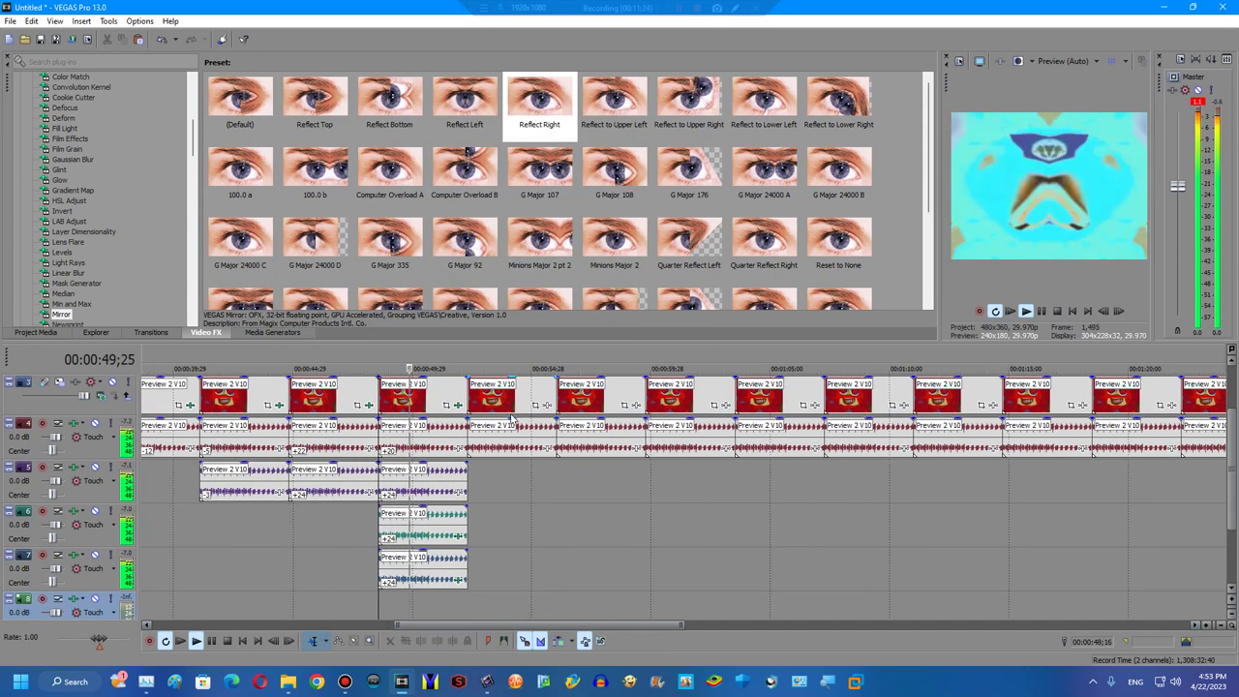
{"action": "left_click_drag", "start_coordinate": [240, 97], "coordinate": [493, 397]}
{"action": "left_click", "coordinate": [69, 200]}
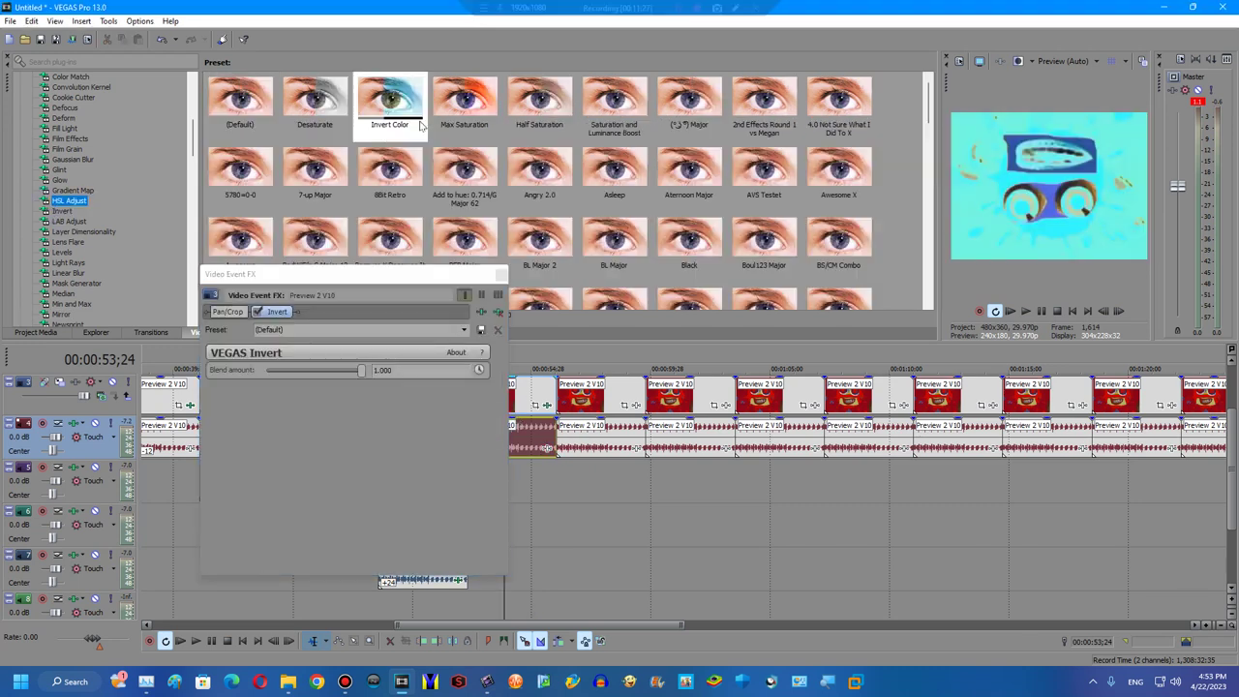
{"action": "left_click_drag", "start_coordinate": [420, 126], "coordinate": [384, 361]}
{"action": "type", "text": "0.22"}
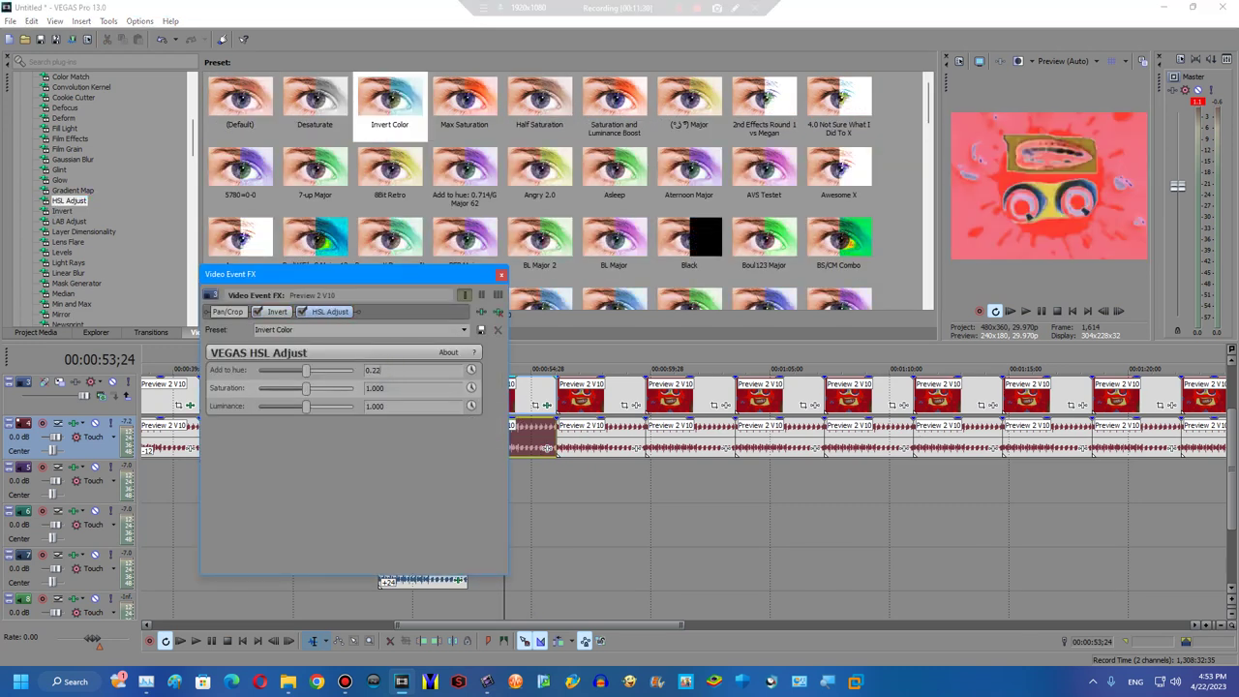
{"action": "key", "text": "Return"}
{"action": "scroll", "coordinate": [58, 218], "scroll_direction": "down", "scroll_amount": 8}
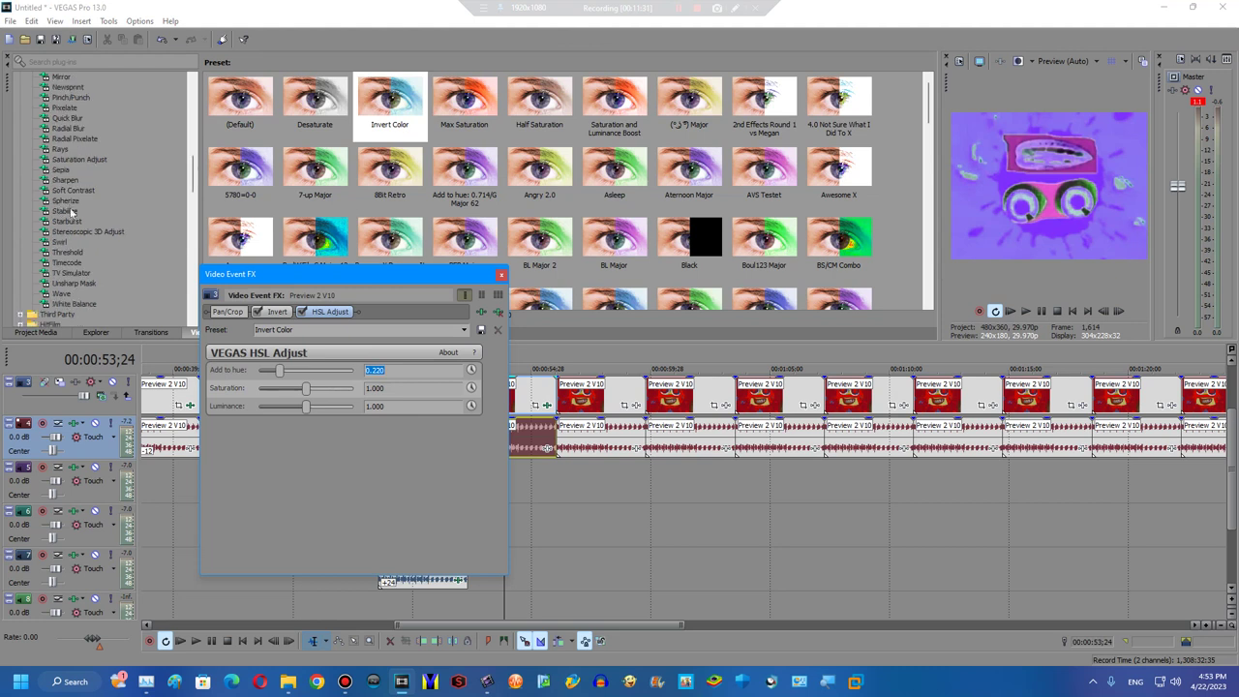
{"action": "left_click", "coordinate": [67, 201]}
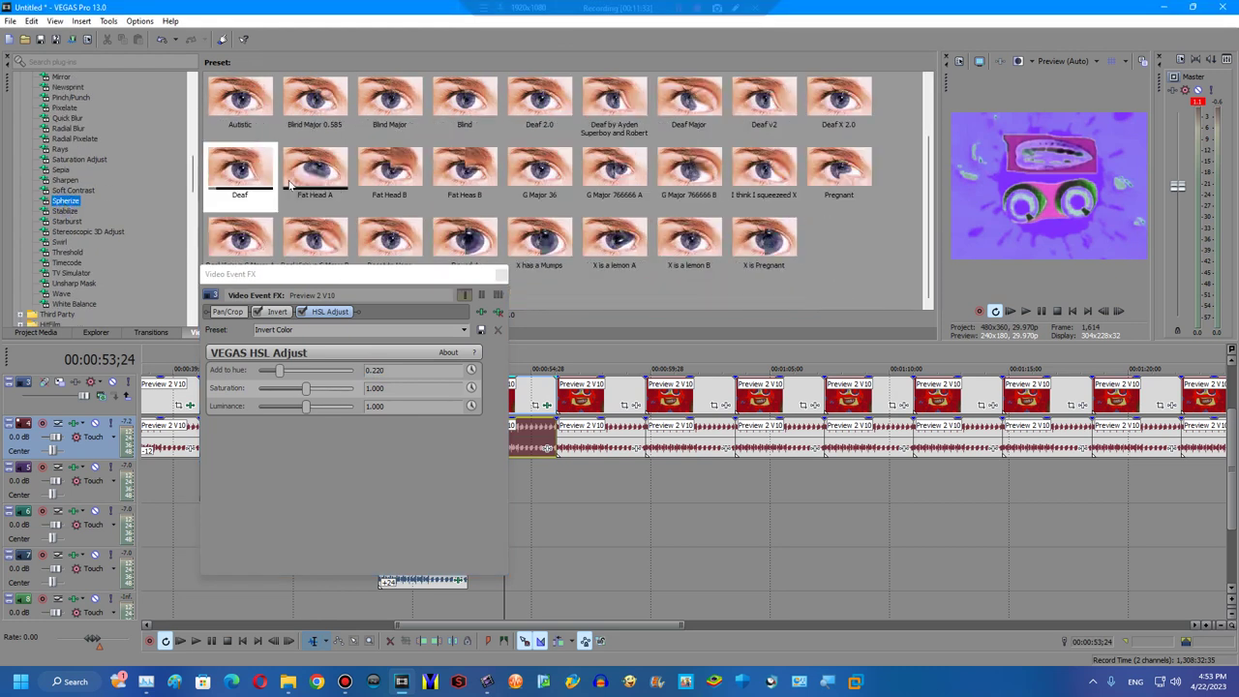
{"action": "left_click", "coordinate": [465, 101]}
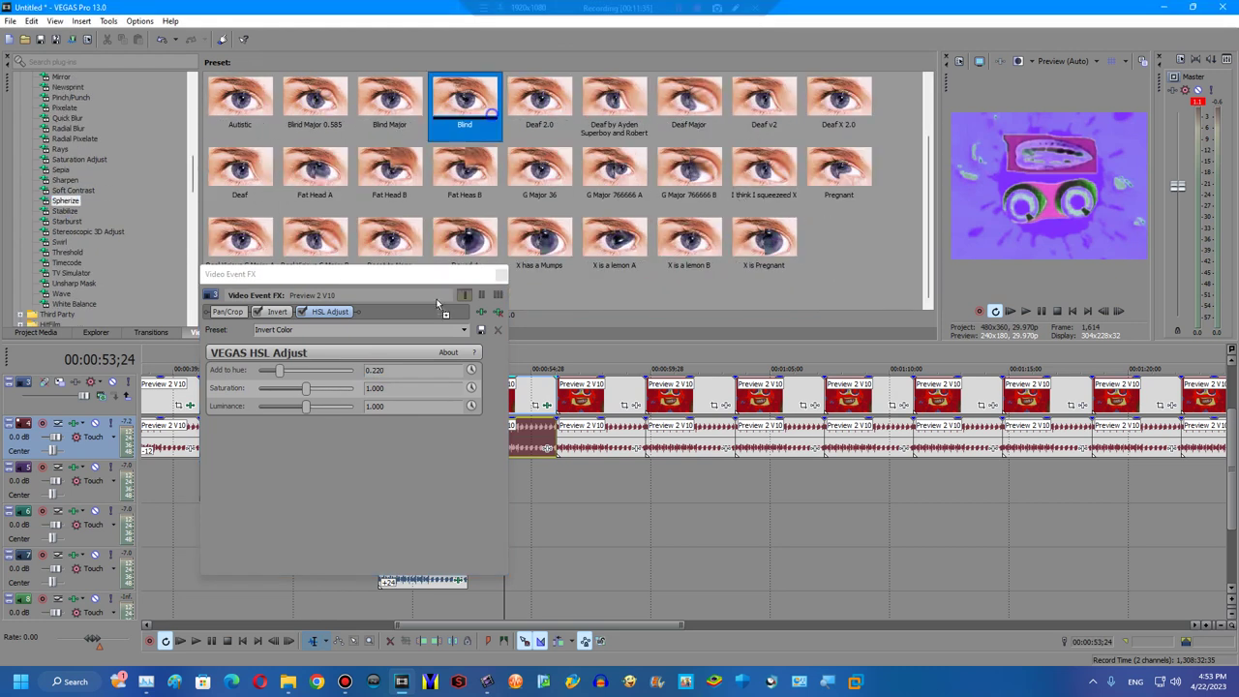
{"action": "double_click", "coordinate": [397, 107]}
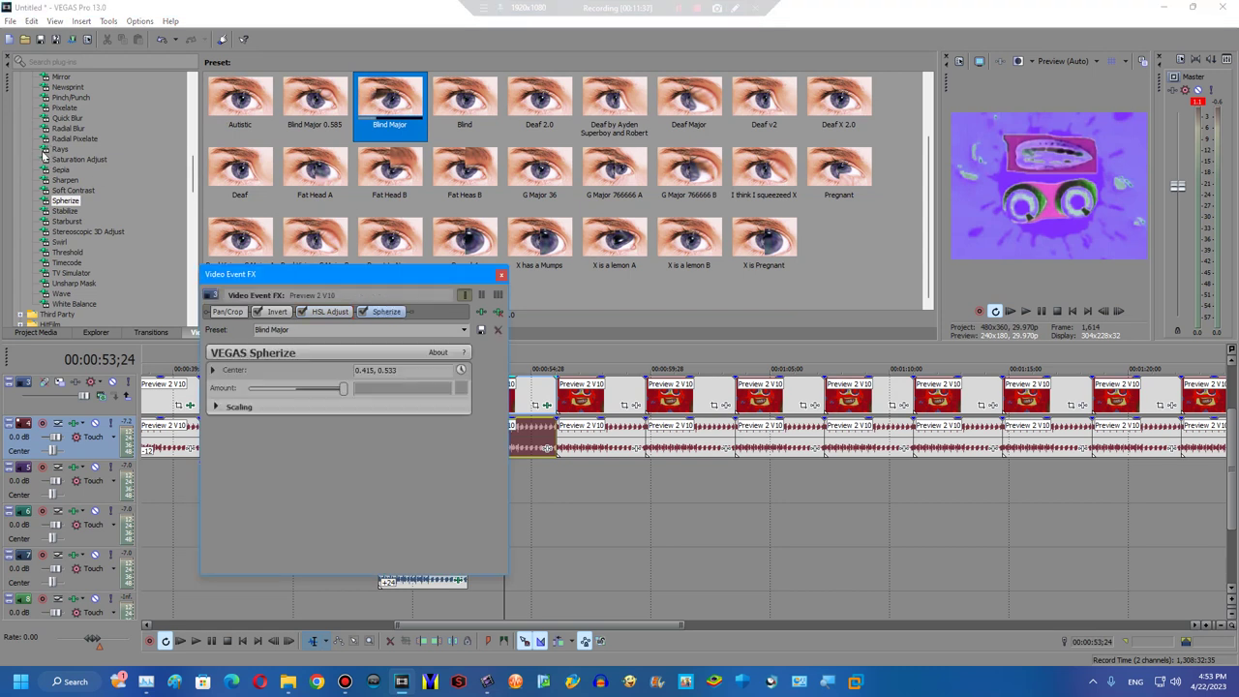
{"action": "scroll", "coordinate": [96, 282], "scroll_direction": "up", "scroll_amount": 8}
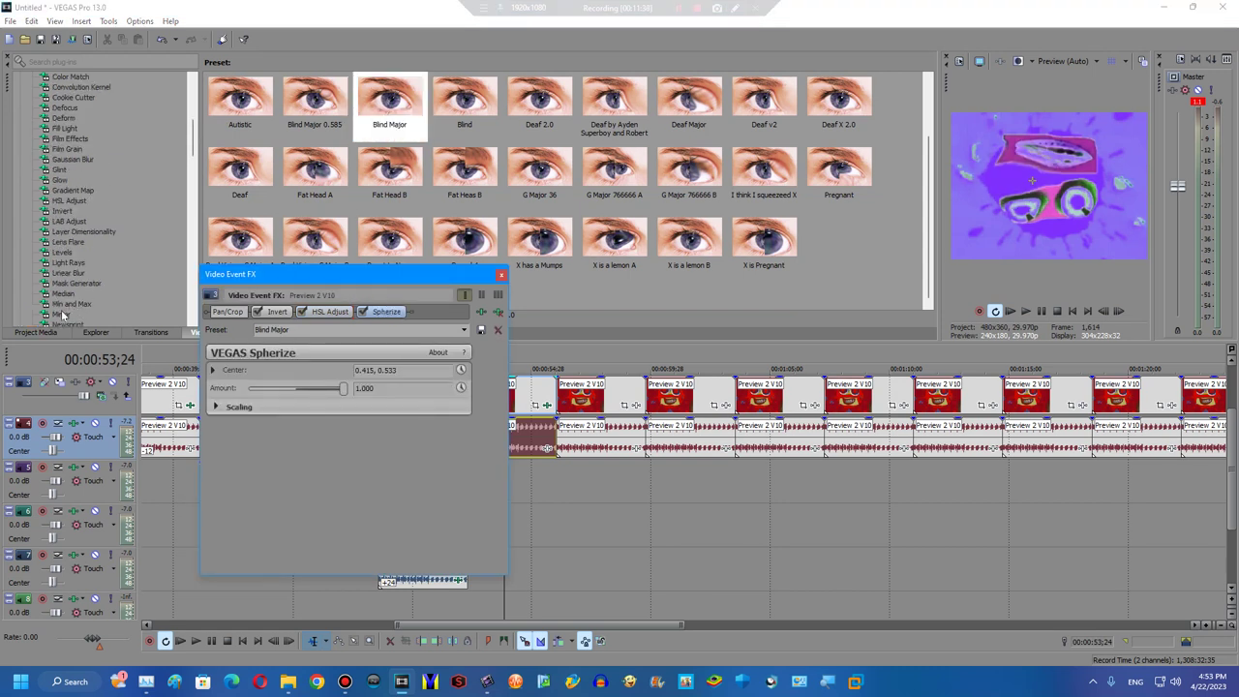
Add the Mirror Reflect Left preset to the clip's effect chain.
{"action": "left_click", "coordinate": [61, 315]}
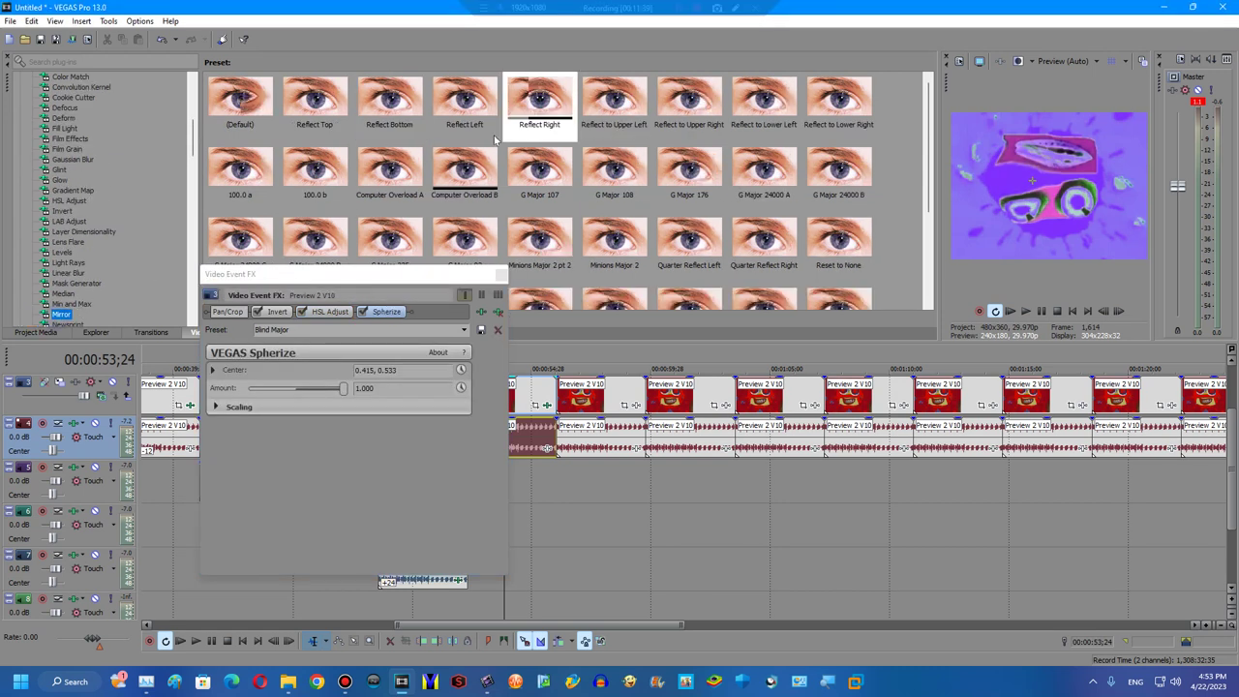
{"action": "left_click", "coordinate": [215, 408]}
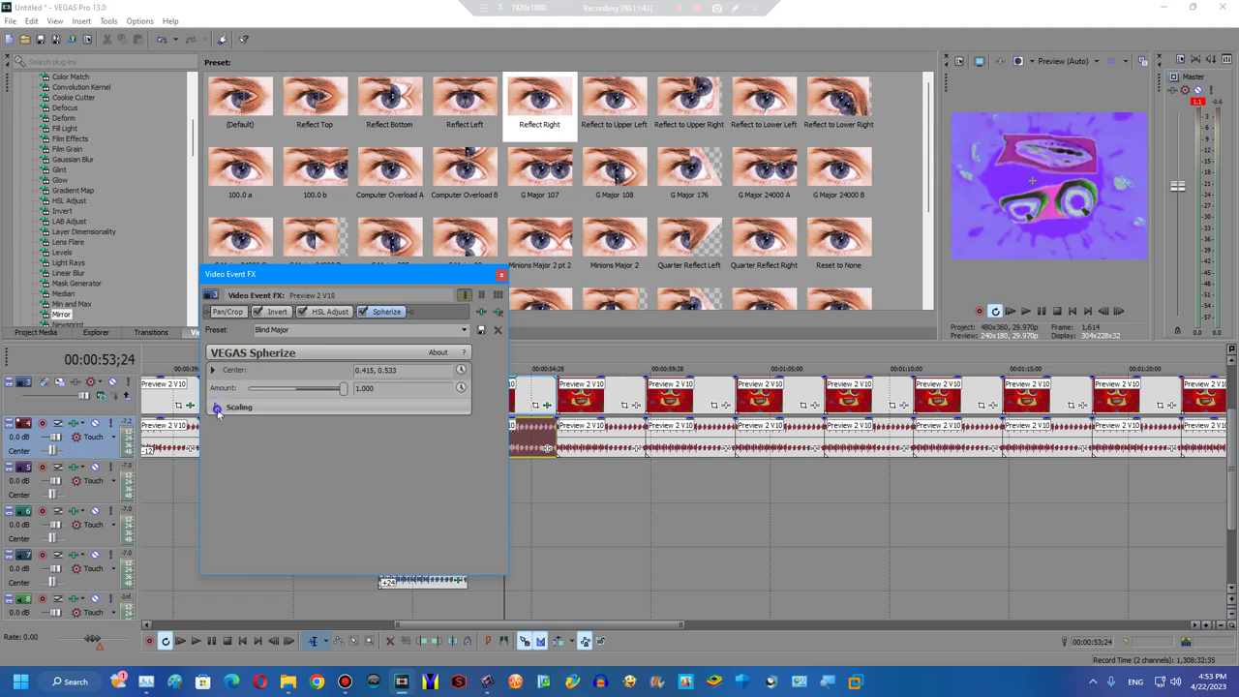
{"action": "left_click", "coordinate": [216, 407]}
{"action": "mouse_move", "coordinate": [465, 102]}
{"action": "left_mouse_down"}
{"action": "mouse_move", "coordinate": [513, 273]}
{"action": "mouse_move", "coordinate": [436, 296]}
{"action": "left_mouse_up"}
{"action": "left_click", "coordinate": [501, 274]}
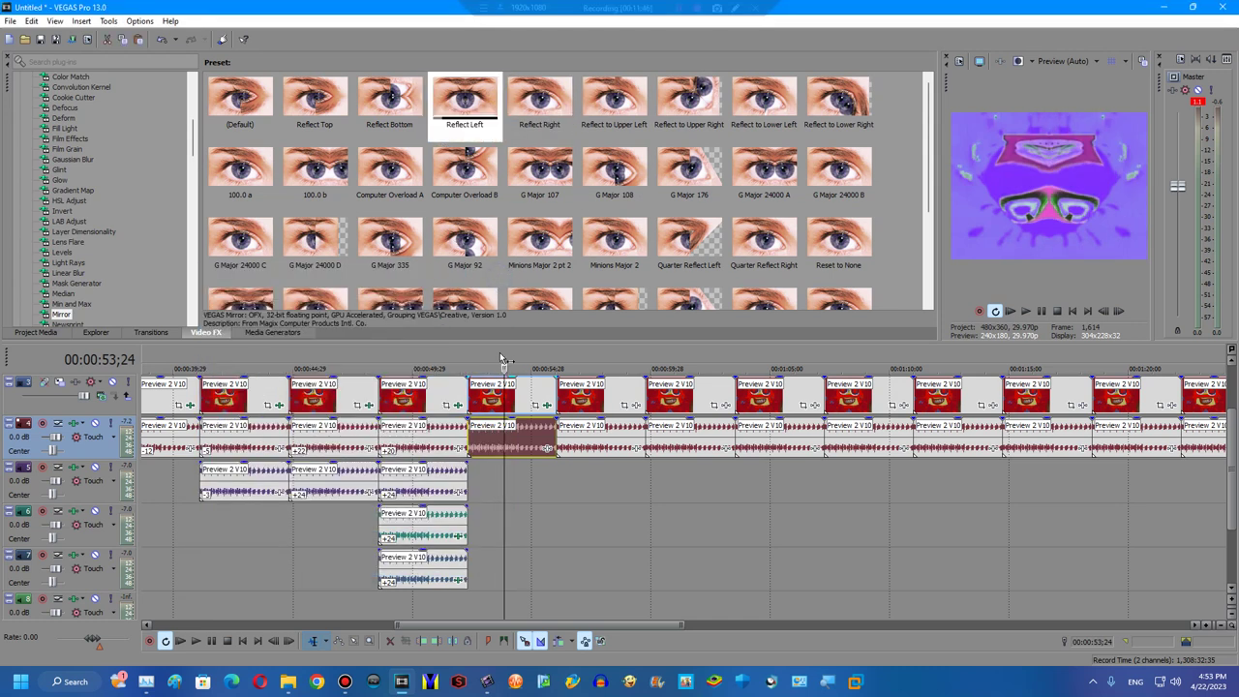
Copy the clip's audio event onto the lower audio tracks.
{"action": "right_click", "coordinate": [484, 455]}
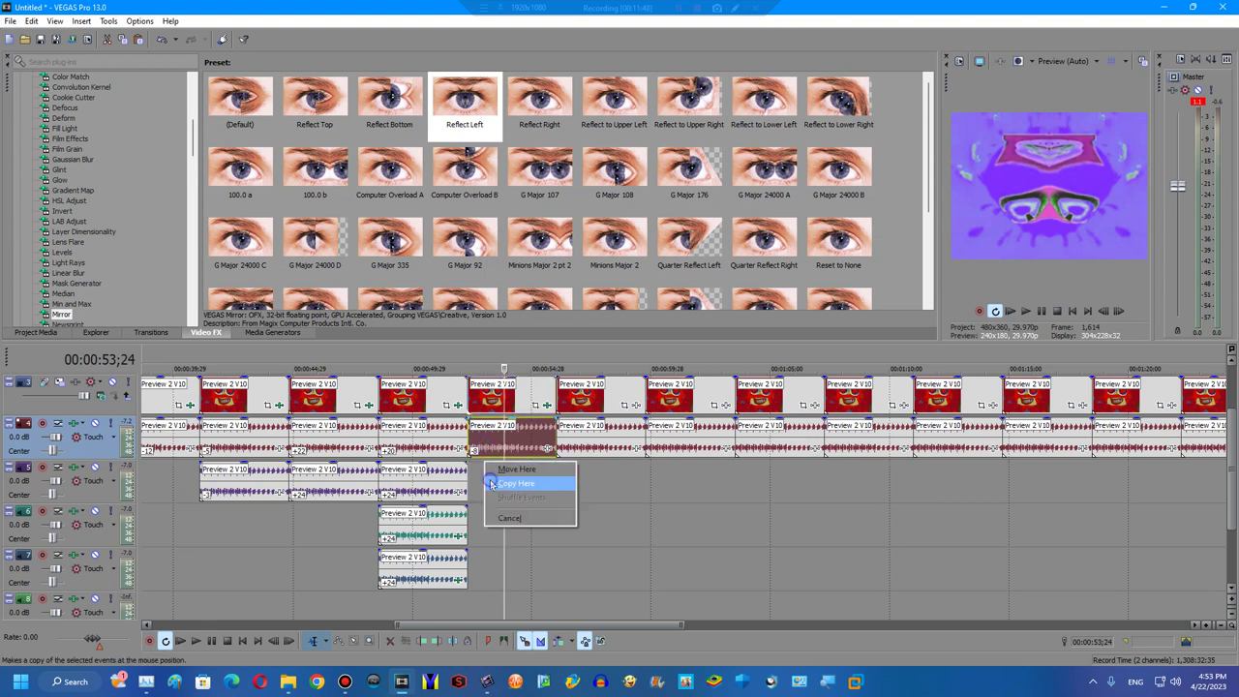
{"action": "left_click", "coordinate": [522, 487]}
{"action": "left_click_drag", "start_coordinate": [484, 501], "coordinate": [482, 531]}
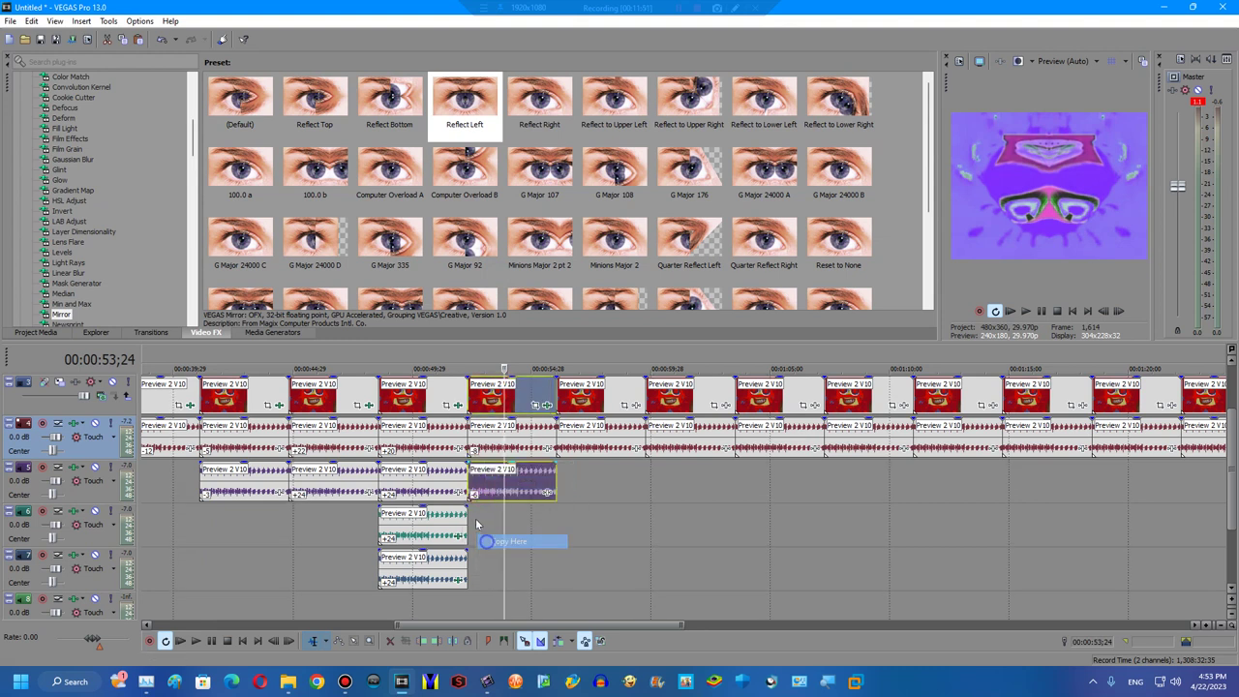
{"action": "left_click_drag", "start_coordinate": [482, 555], "coordinate": [489, 579]}
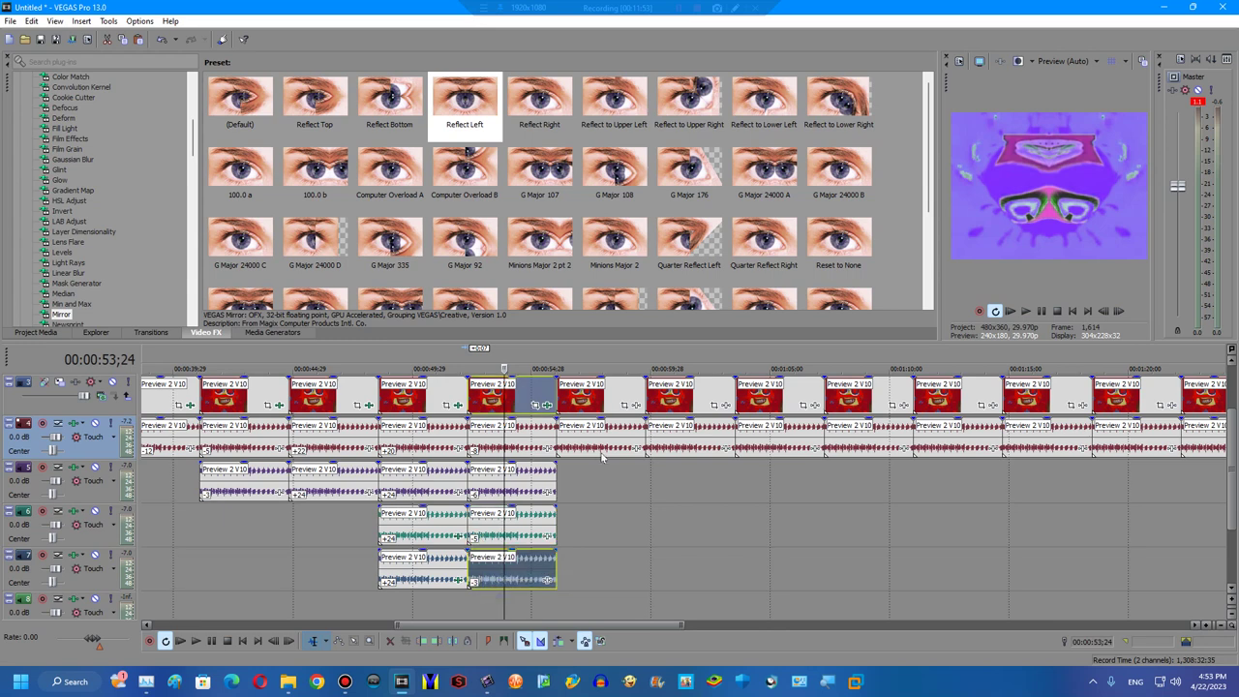
{"action": "left_click", "coordinate": [600, 441]}
Apply Channel Blend RGB to BGR and Invert to the clip near 00:57.
{"action": "scroll", "coordinate": [83, 208], "scroll_direction": "up", "scroll_amount": 8}
{"action": "left_click", "coordinate": [73, 241]}
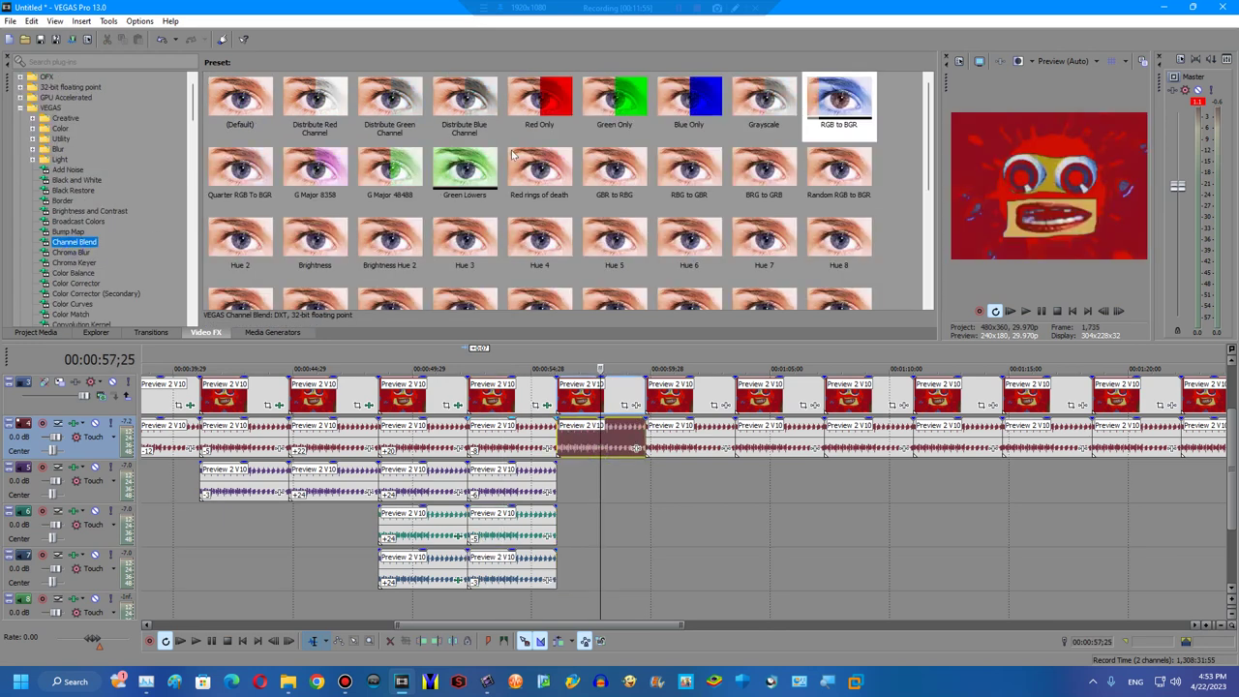
{"action": "left_click_drag", "start_coordinate": [551, 351], "coordinate": [581, 392]}
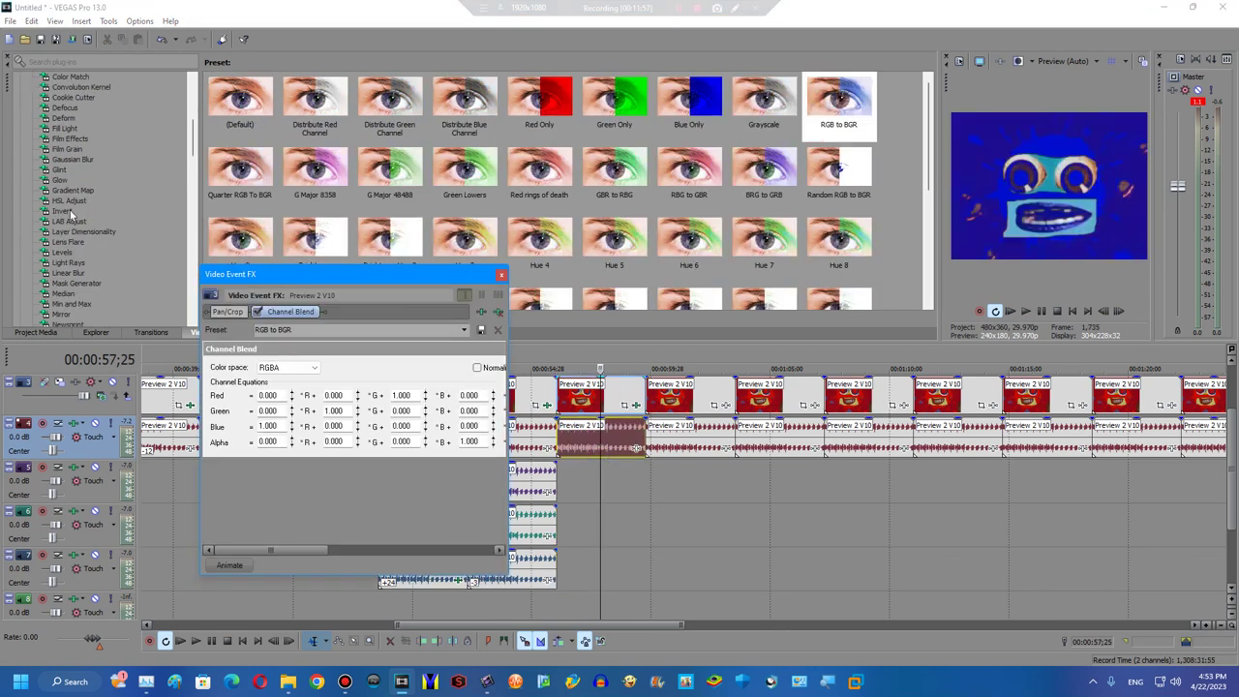
{"action": "scroll", "coordinate": [88, 213], "scroll_direction": "down", "scroll_amount": 8}
{"action": "left_click", "coordinate": [61, 211]}
{"action": "left_click_drag", "start_coordinate": [68, 218], "coordinate": [348, 435]}
Add a green HSL Adjust preset, Maximum Pinch and Mirror to the clip.
{"action": "left_click", "coordinate": [69, 200]}
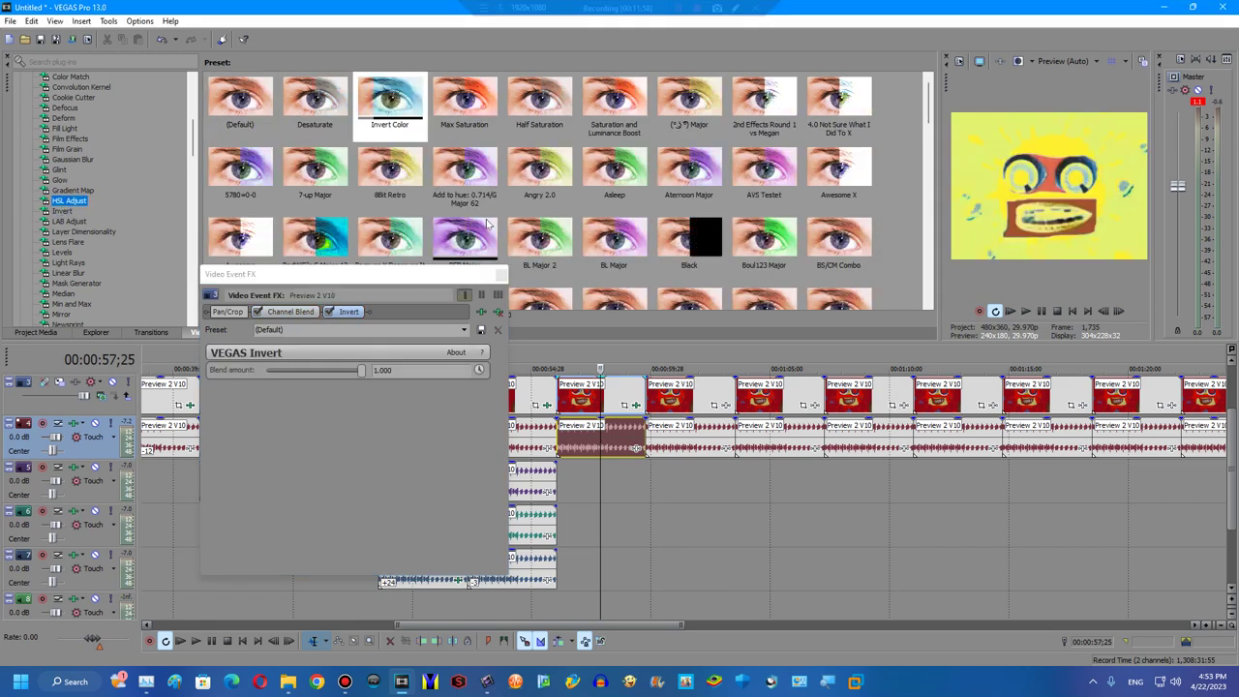
{"action": "left_click_drag", "start_coordinate": [315, 237], "coordinate": [600, 426]}
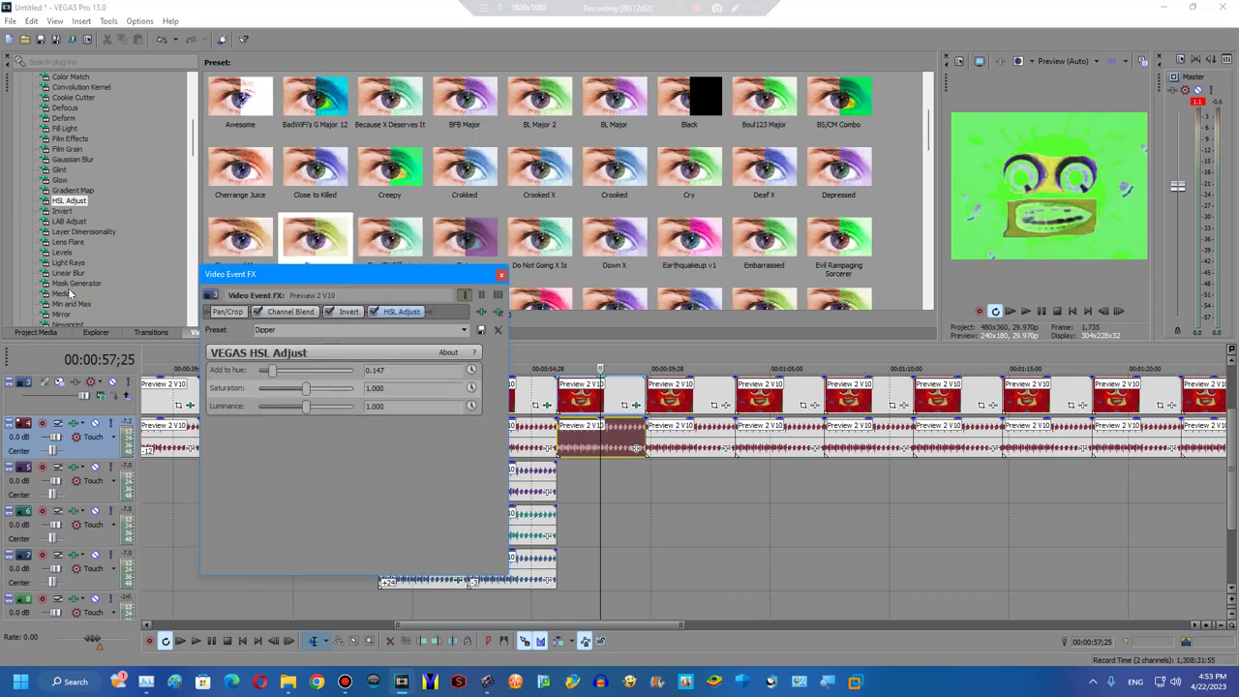
{"action": "scroll", "coordinate": [70, 290], "scroll_direction": "down", "scroll_amount": 4}
{"action": "scroll", "coordinate": [70, 291], "scroll_direction": "down", "scroll_amount": 4}
{"action": "left_click", "coordinate": [71, 96]}
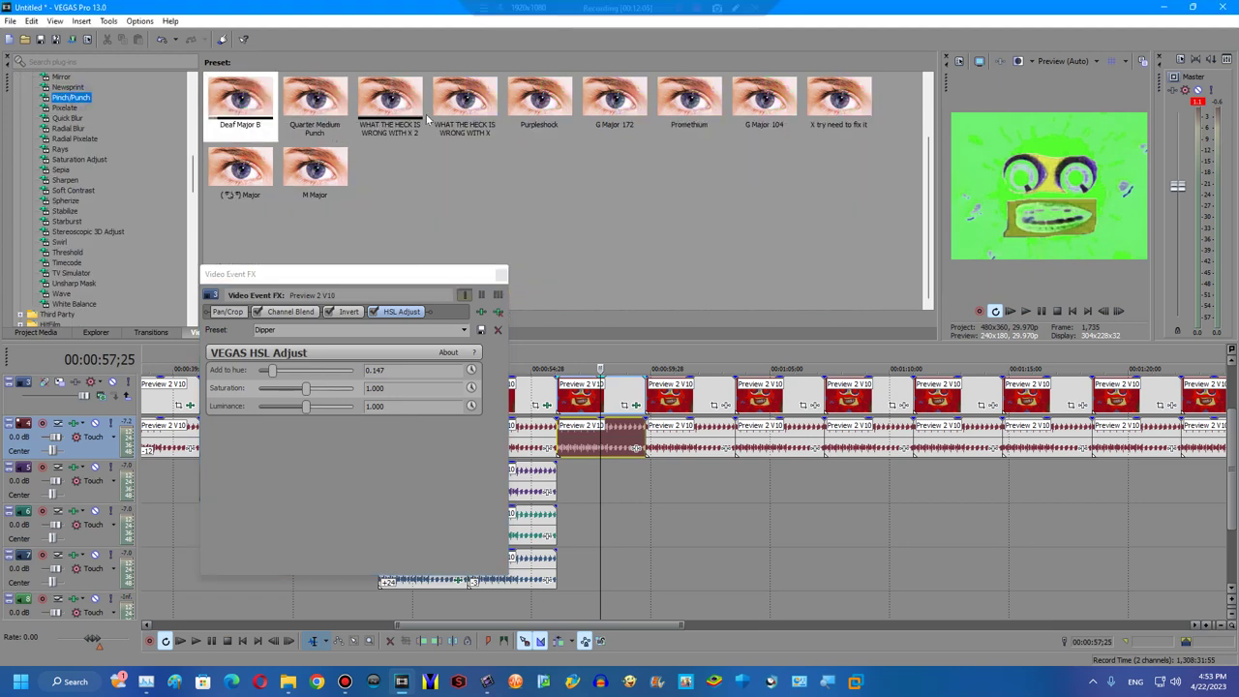
{"action": "scroll", "coordinate": [324, 184], "scroll_direction": "up", "scroll_amount": 2}
{"action": "double_click", "coordinate": [394, 91]}
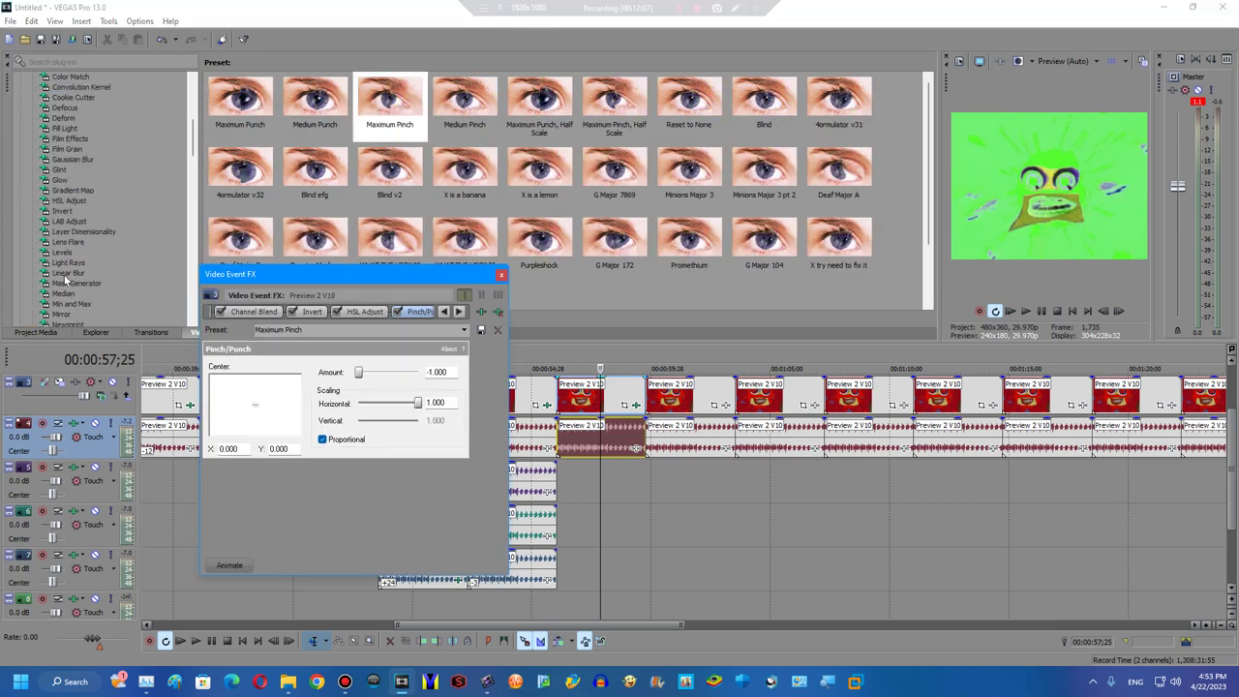
{"action": "left_click", "coordinate": [48, 314]}
{"action": "left_click", "coordinate": [500, 274]}
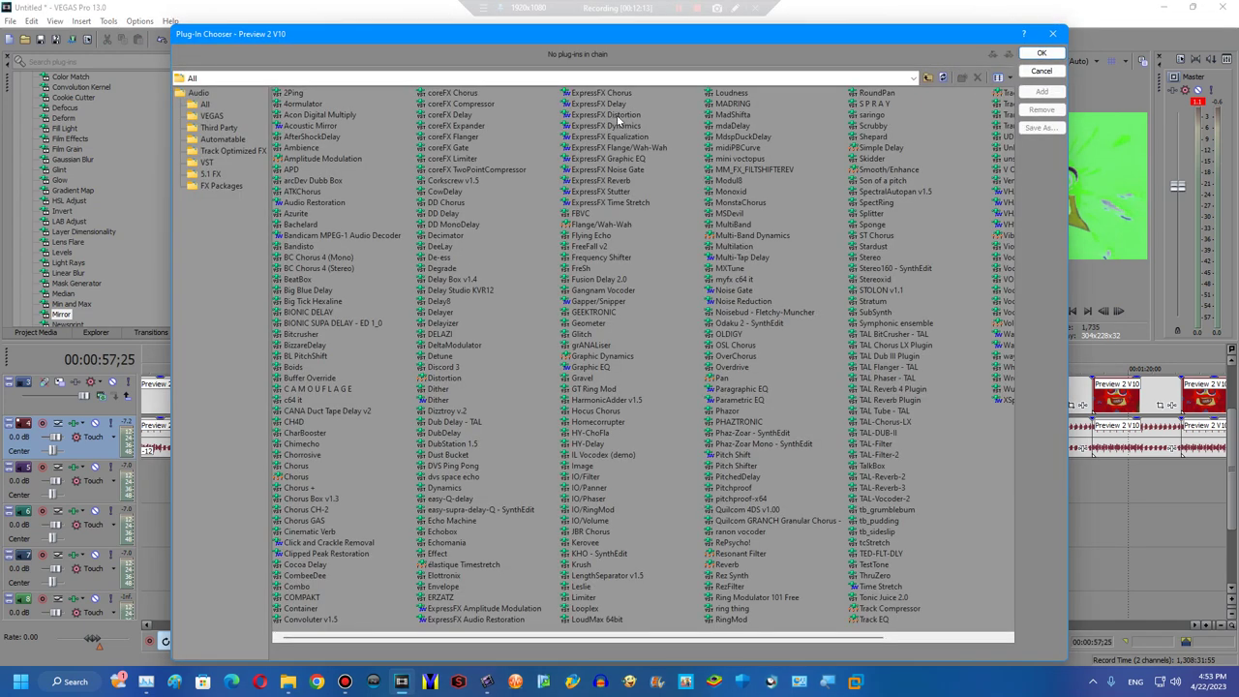
Give the audio ExpressFX Distortion set to Mangle and Pitch Shift in unpitched drums mode.
{"action": "double_click", "coordinate": [617, 116]}
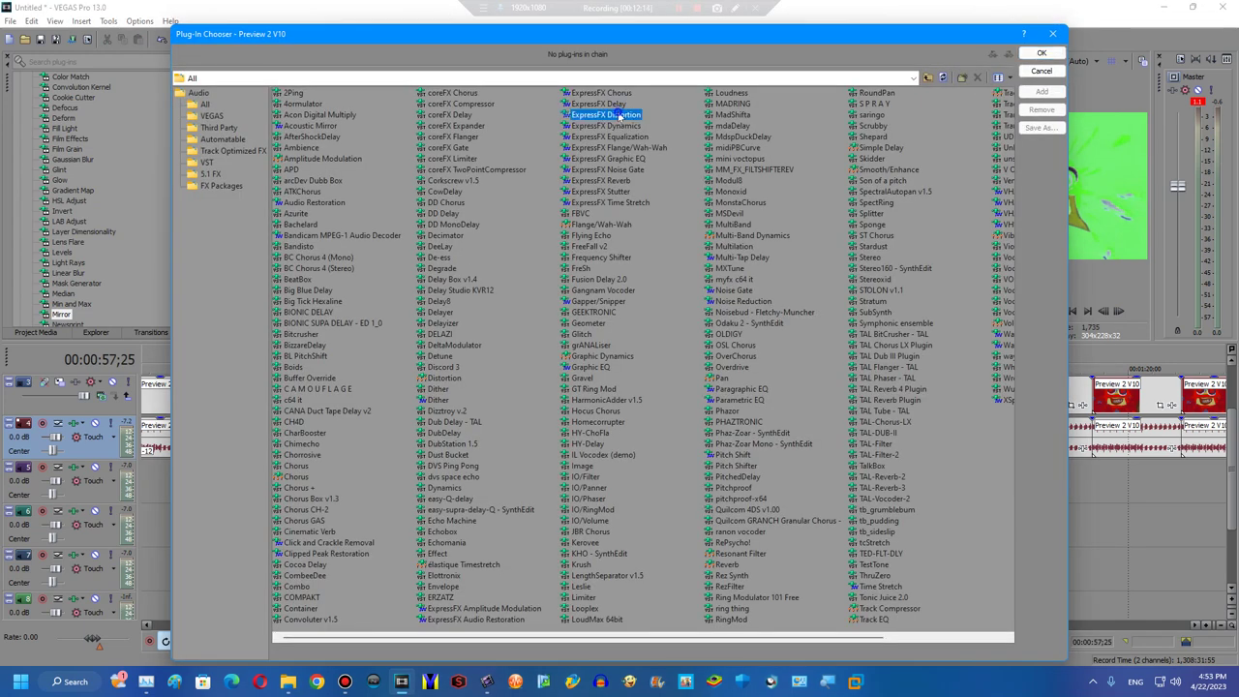
{"action": "double_click", "coordinate": [734, 455]}
{"action": "left_click", "coordinate": [1041, 54]}
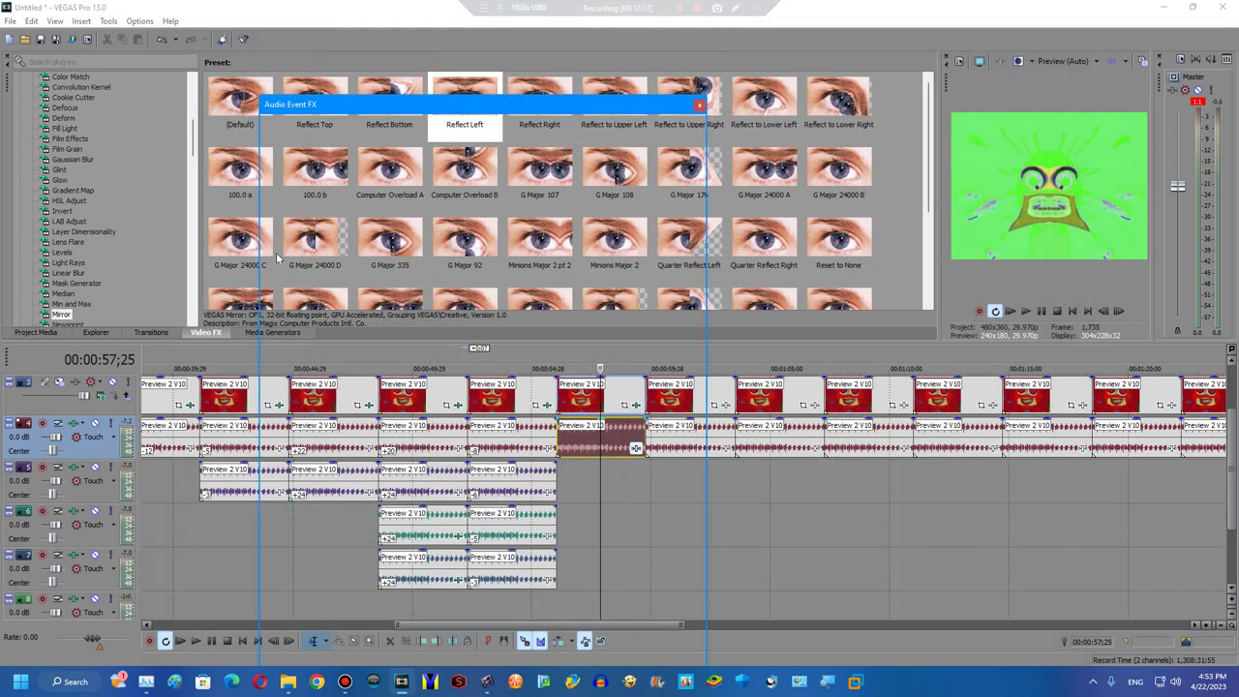
{"action": "left_click", "coordinate": [387, 295]}
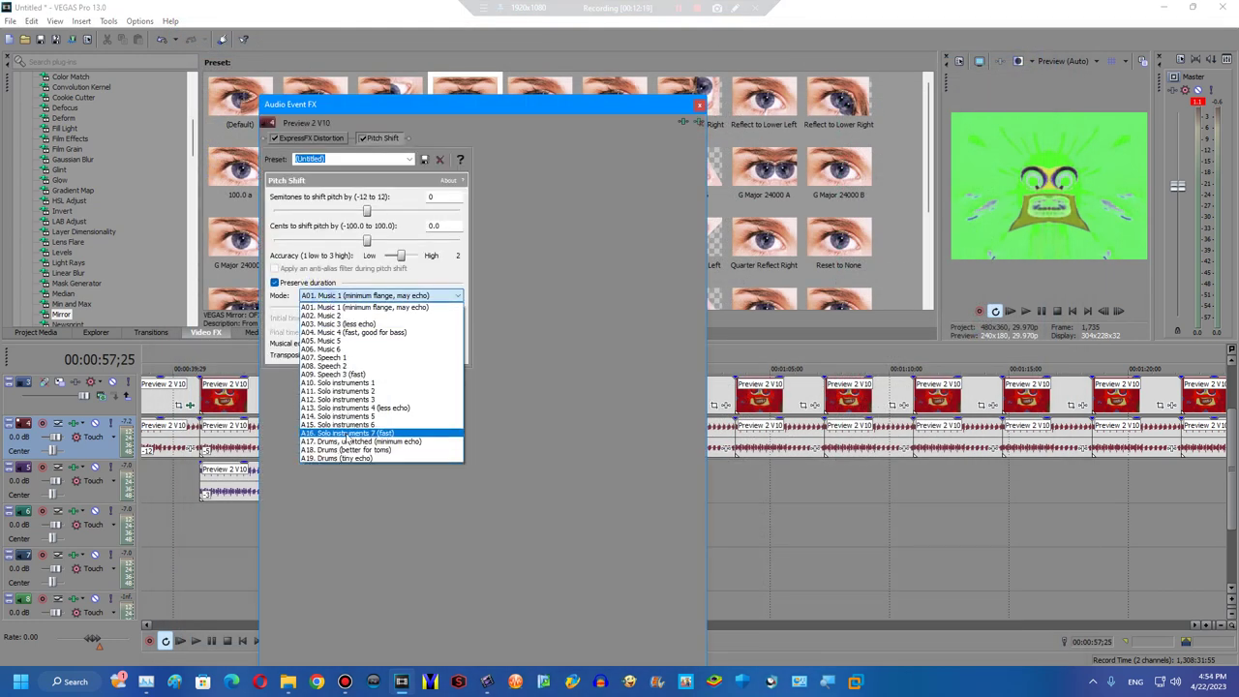
{"action": "left_click", "coordinate": [344, 442]}
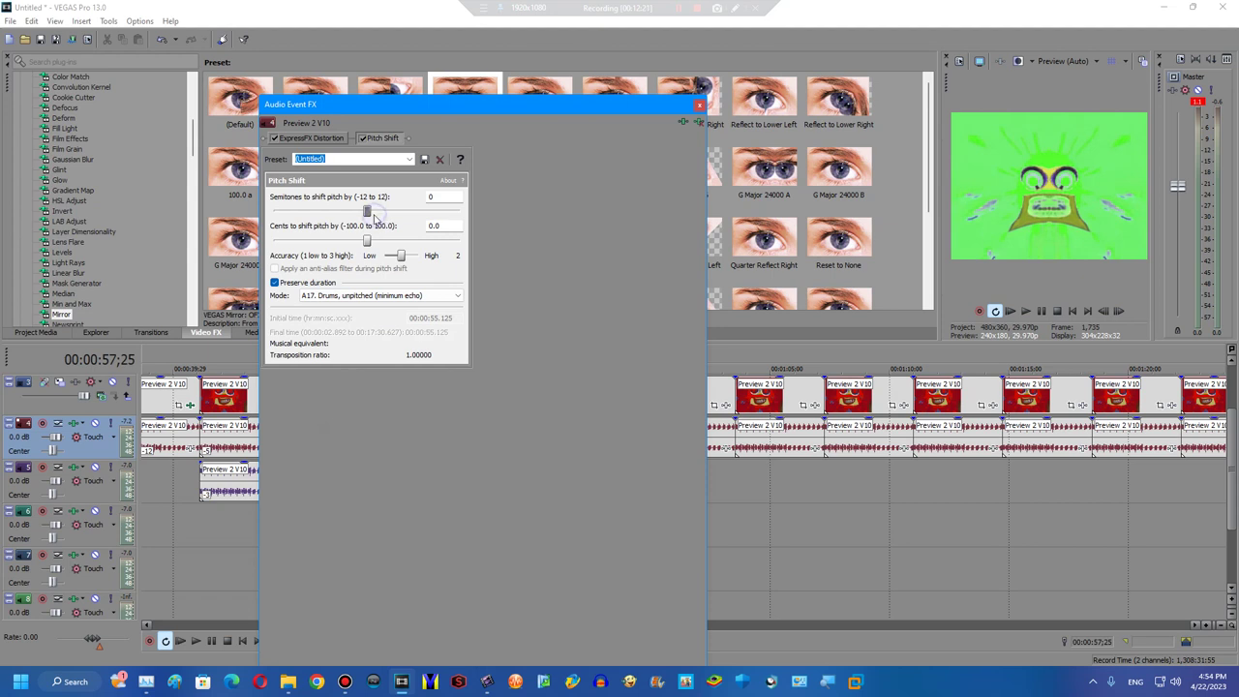
{"action": "left_click", "coordinate": [333, 141]}
{"action": "left_click", "coordinate": [429, 159]}
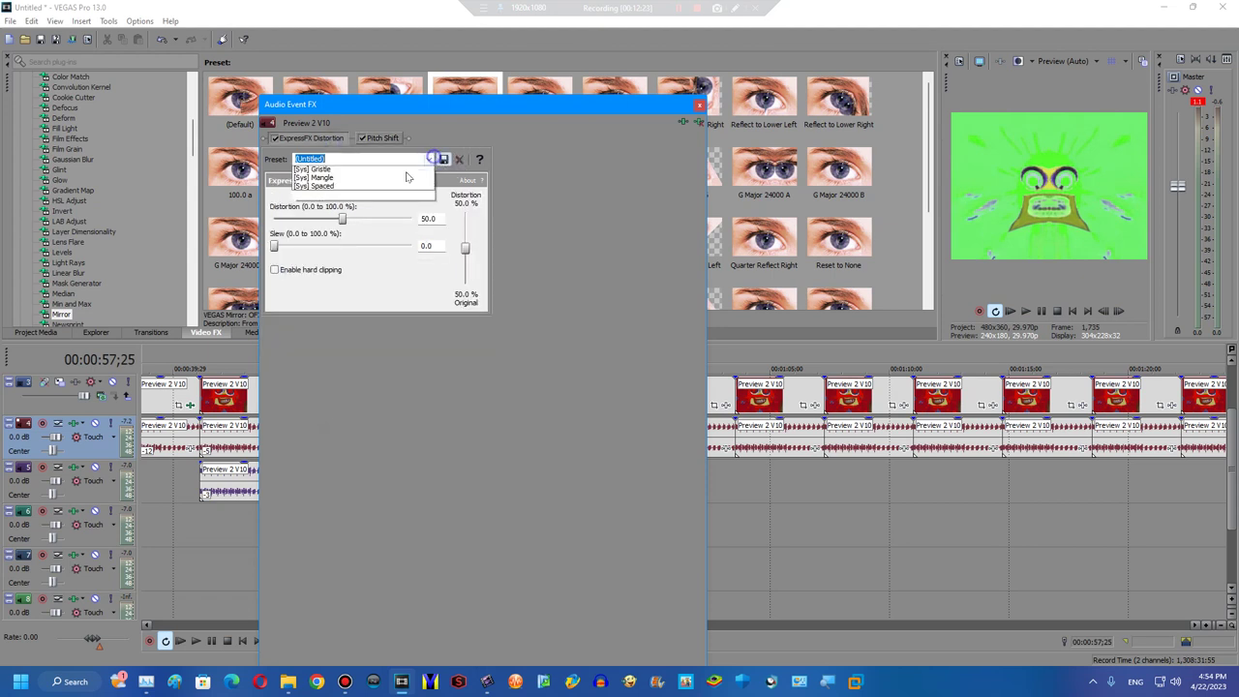
{"action": "left_click", "coordinate": [319, 203]}
{"action": "left_click", "coordinate": [699, 104]}
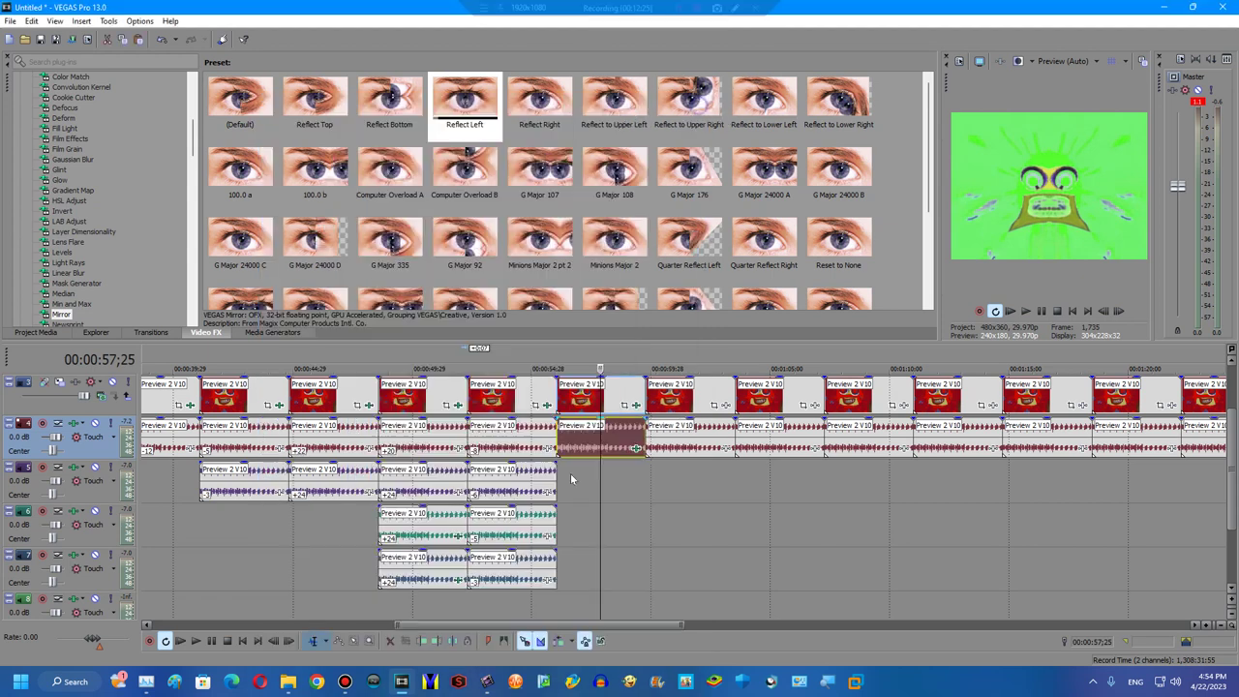
Duplicate the distorted audio onto track 5 and review the copy's pitch shift settings.
{"action": "right_click", "coordinate": [582, 469]}
{"action": "left_click", "coordinate": [619, 489]}
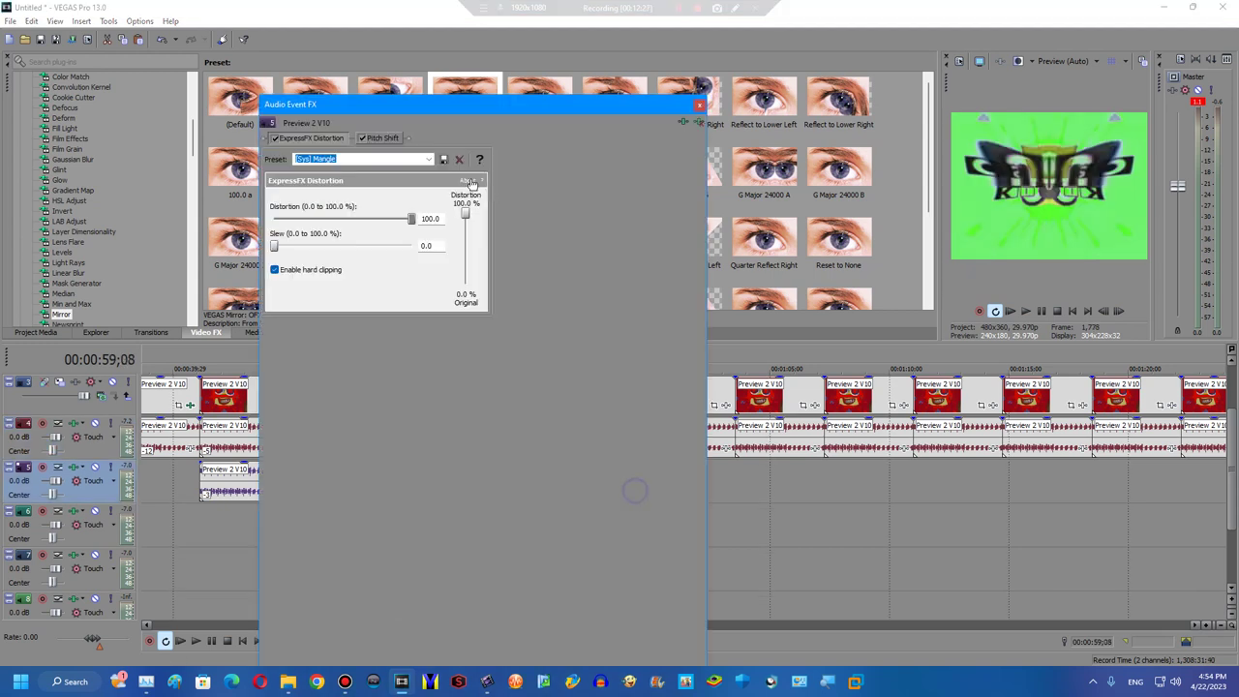
{"action": "left_click", "coordinate": [377, 138]}
{"action": "left_click", "coordinate": [699, 105]}
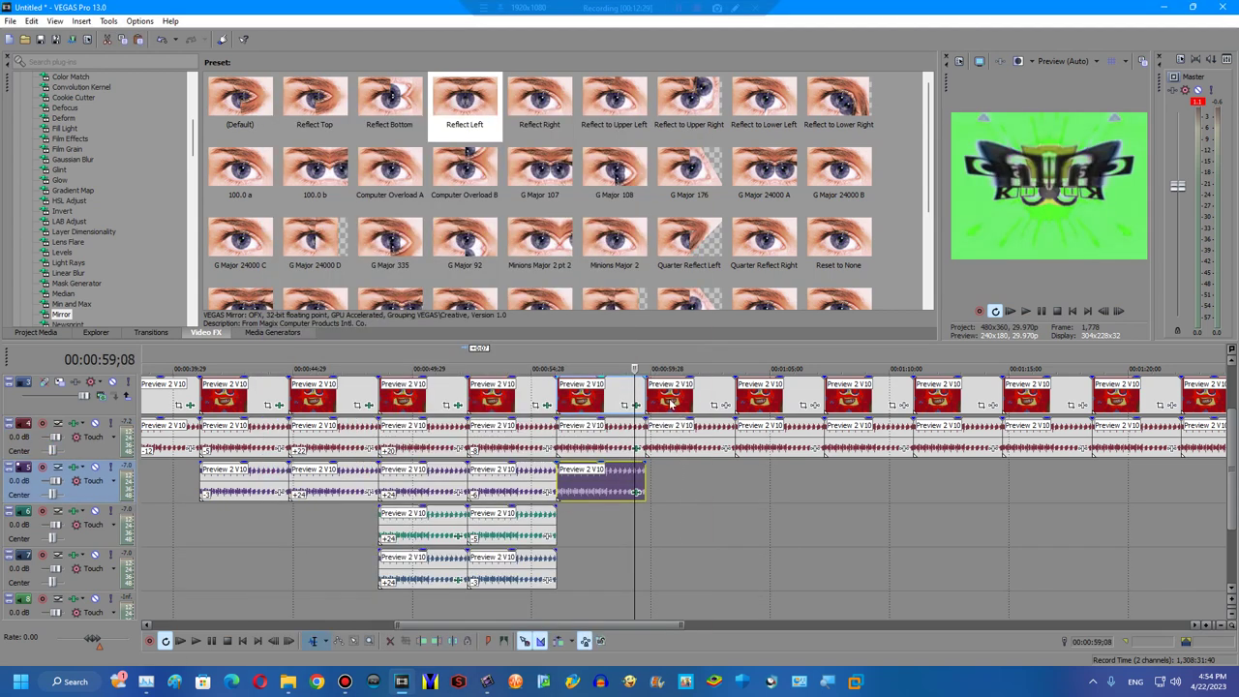
Apply LAB Adjust Invert Luminosity and Pinch/Punch Medium Punch to the clip near 01:00.
{"action": "left_click", "coordinate": [68, 221]}
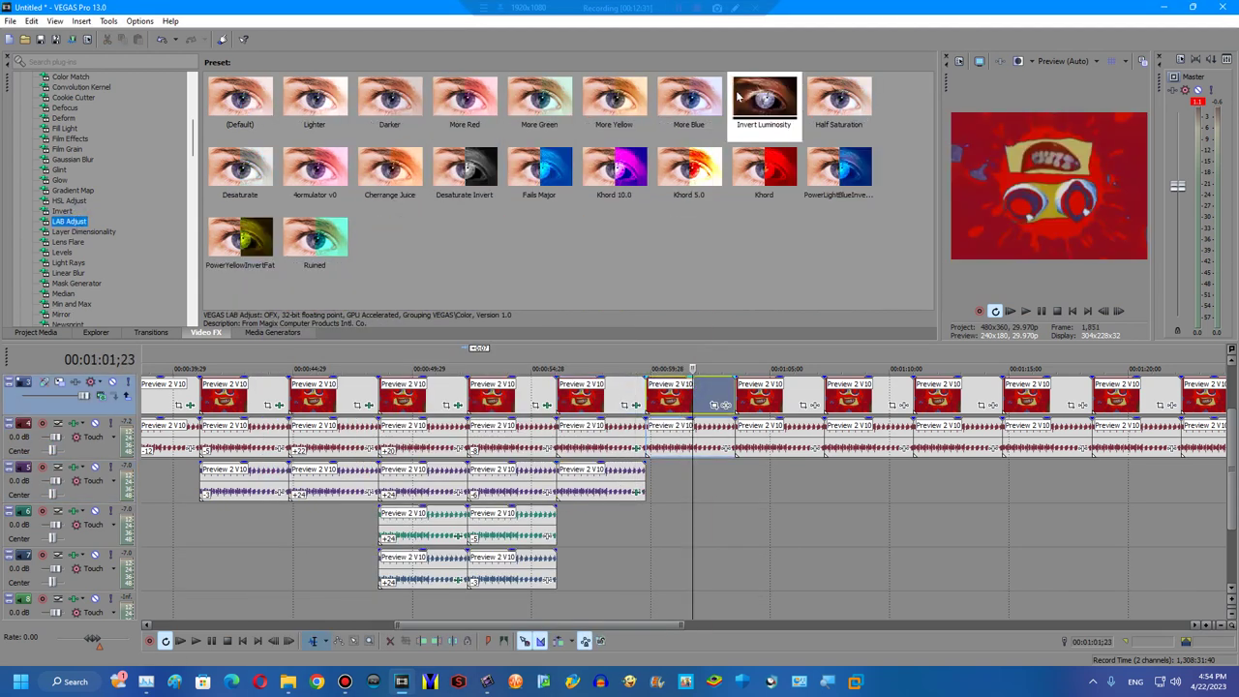
{"action": "left_click_drag", "start_coordinate": [764, 106], "coordinate": [465, 397]}
{"action": "left_click", "coordinate": [486, 680]}
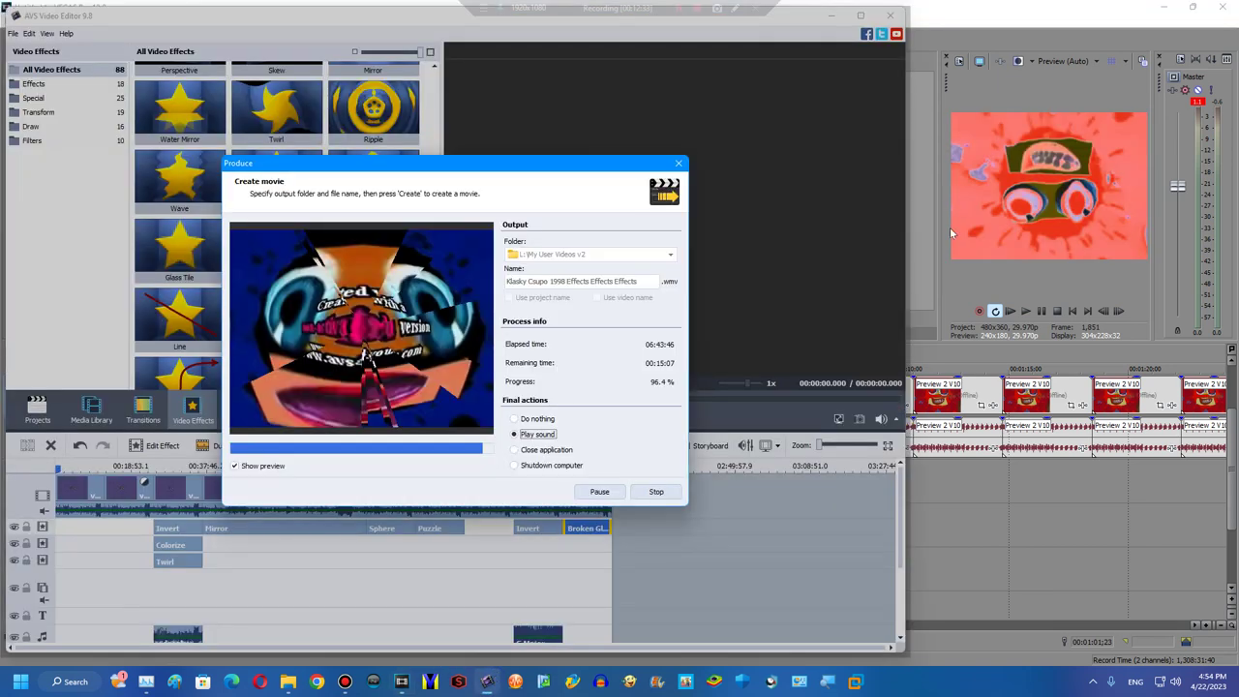
{"action": "left_click", "coordinate": [974, 180]}
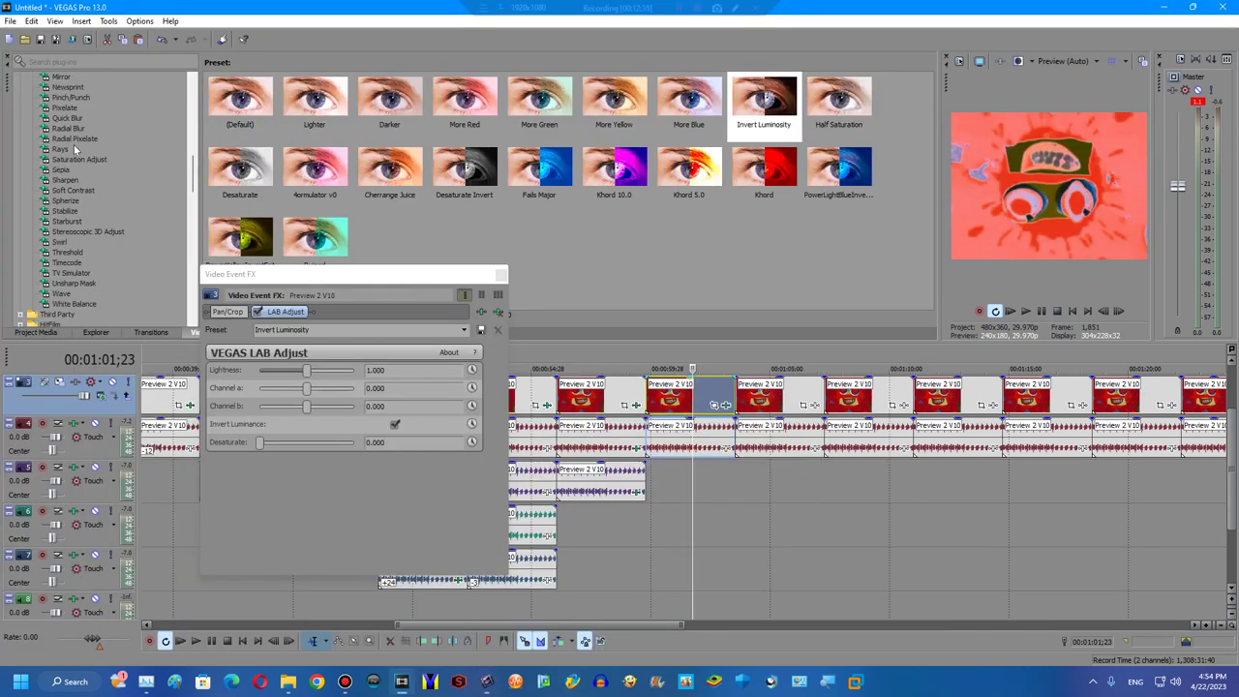
{"action": "left_click", "coordinate": [70, 98]}
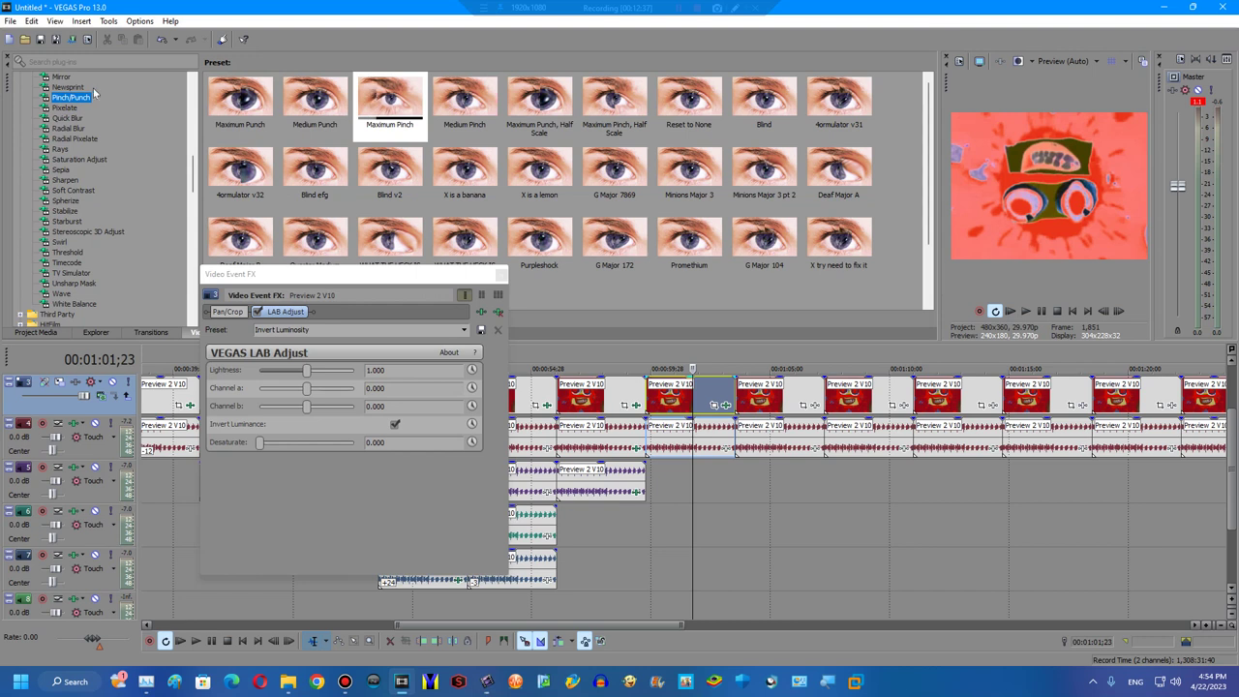
{"action": "double_click", "coordinate": [314, 108]}
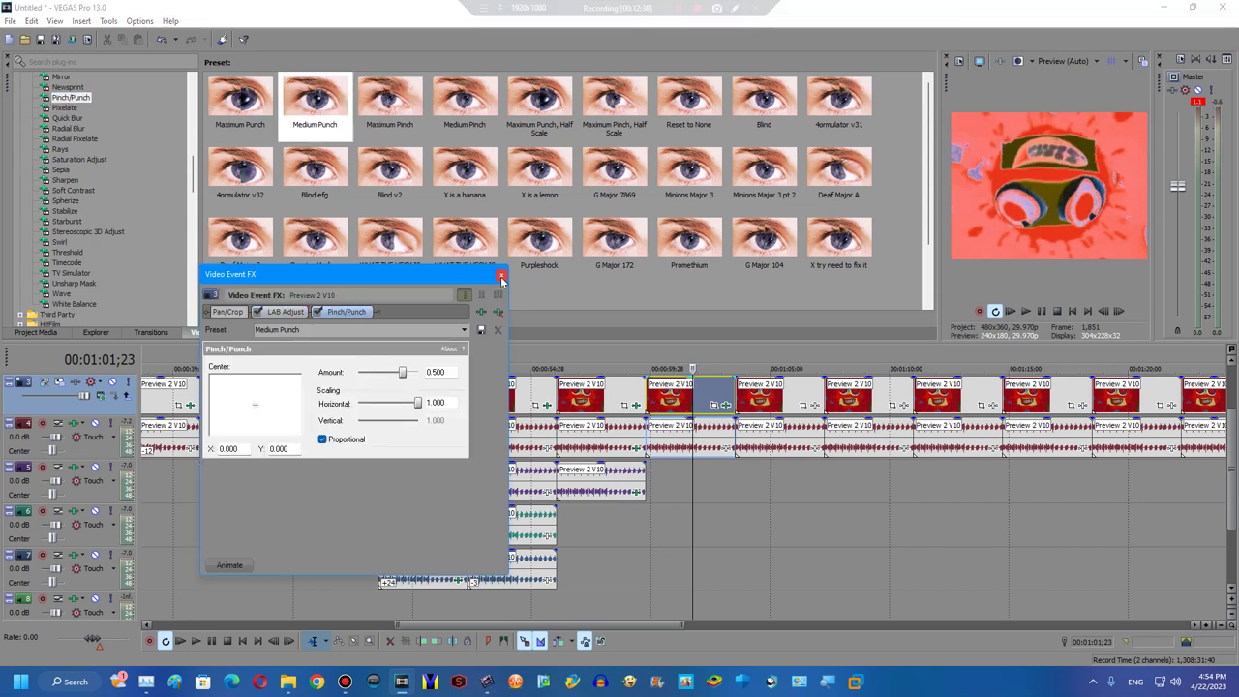
{"action": "left_click", "coordinate": [502, 279]}
Copy the clip's audio event onto tracks 5 and 6.
{"action": "left_click", "coordinate": [648, 433]}
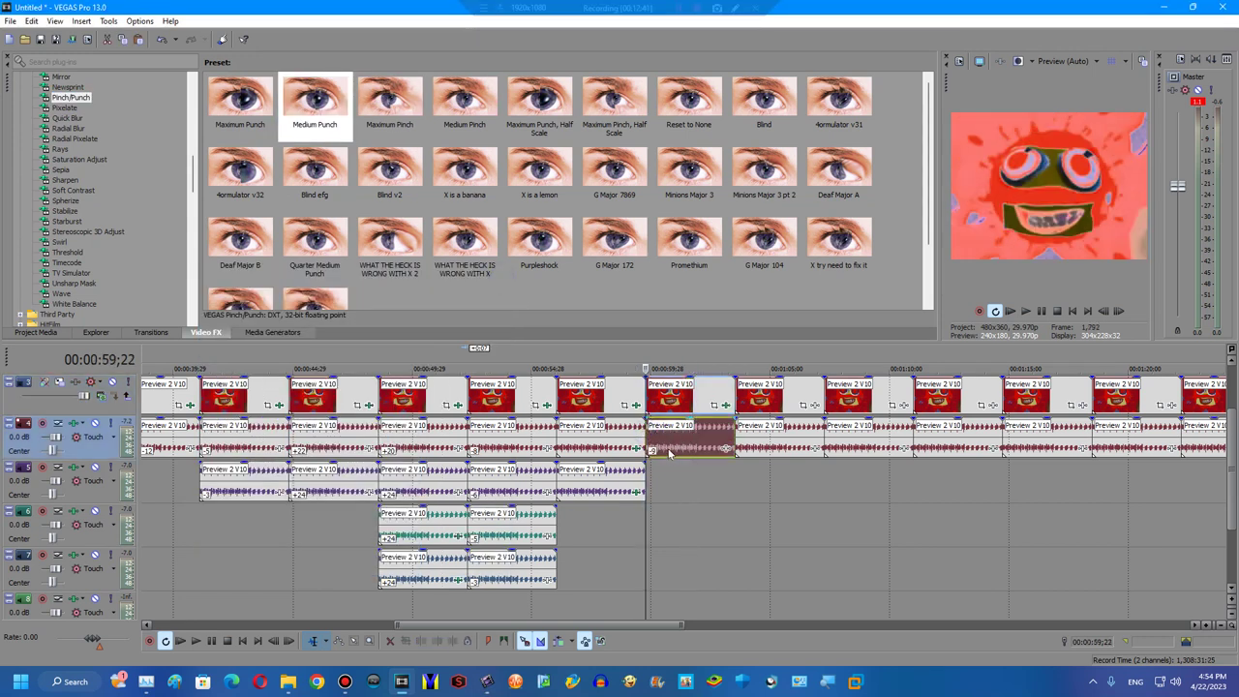
{"action": "mouse_move", "coordinate": [668, 454]}
{"action": "left_mouse_down"}
{"action": "mouse_move", "coordinate": [678, 499]}
{"action": "mouse_move", "coordinate": [662, 520]}
{"action": "left_mouse_up"}
{"action": "left_click", "coordinate": [660, 528]}
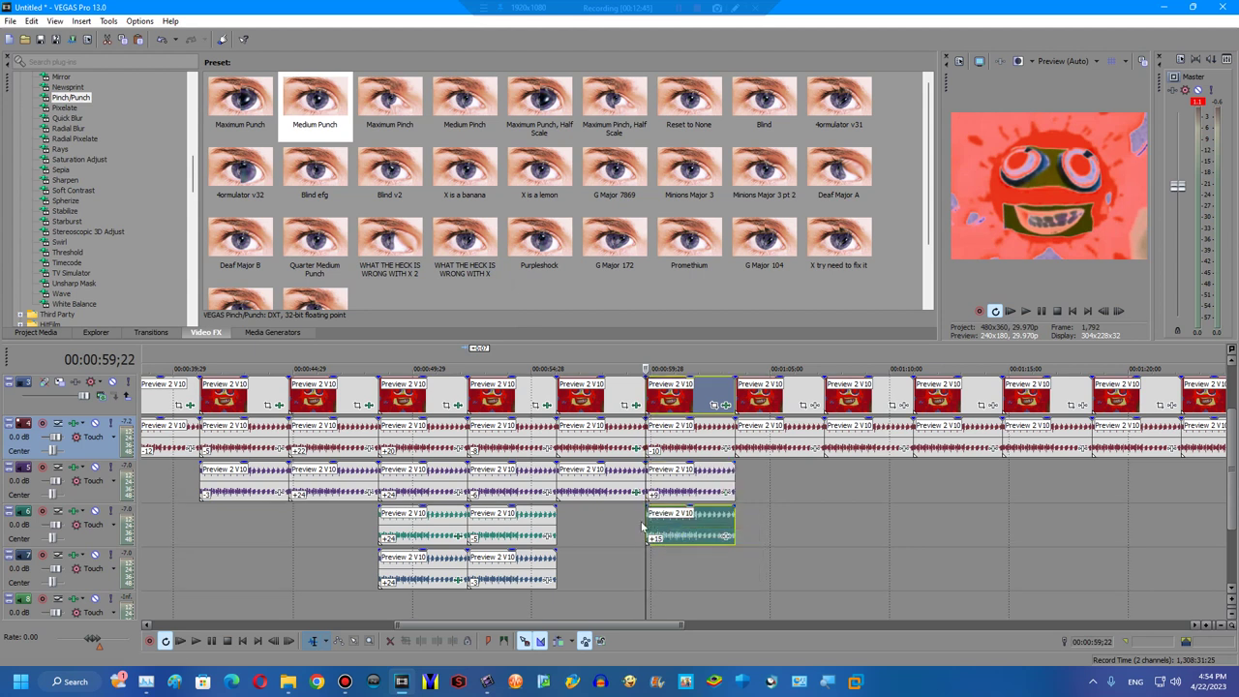
{"action": "left_click", "coordinate": [774, 448]}
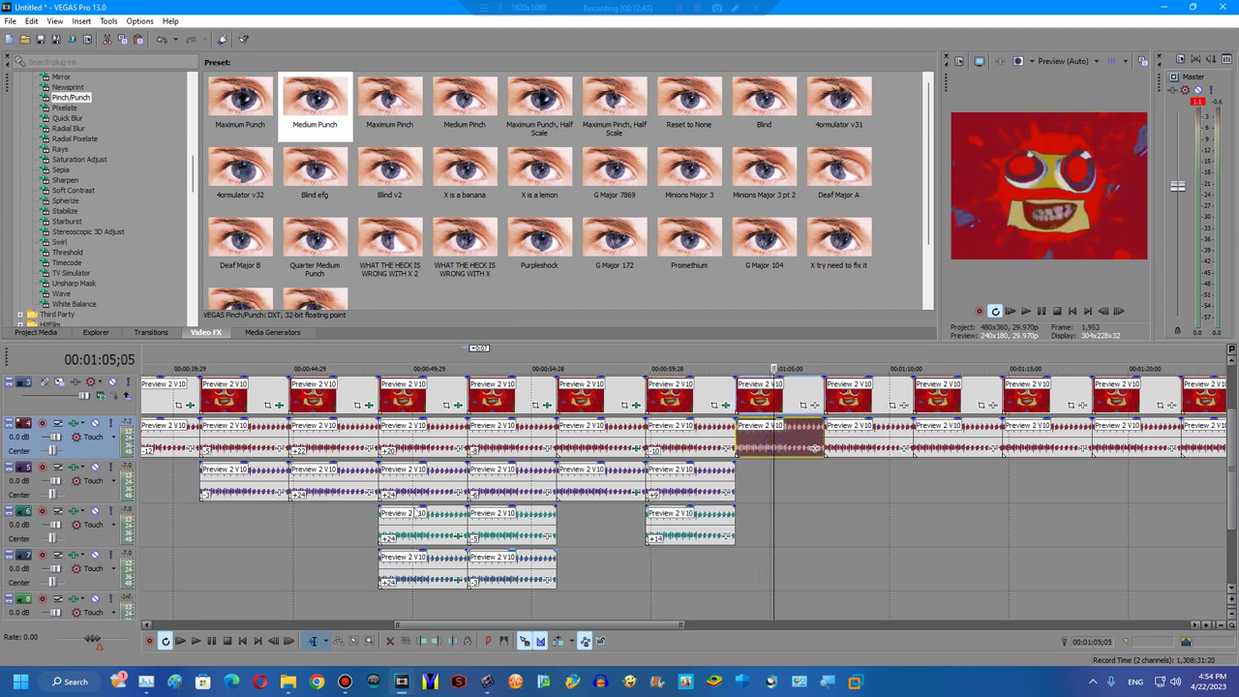
Apply the default Invert preset to the 01:05 clip, turning it cyan.
{"action": "scroll", "coordinate": [74, 213], "scroll_direction": "up", "scroll_amount": 3}
{"action": "scroll", "coordinate": [75, 213], "scroll_direction": "up", "scroll_amount": 3}
{"action": "left_click", "coordinate": [62, 211]}
{"action": "left_click_drag", "start_coordinate": [240, 102], "coordinate": [755, 392]}
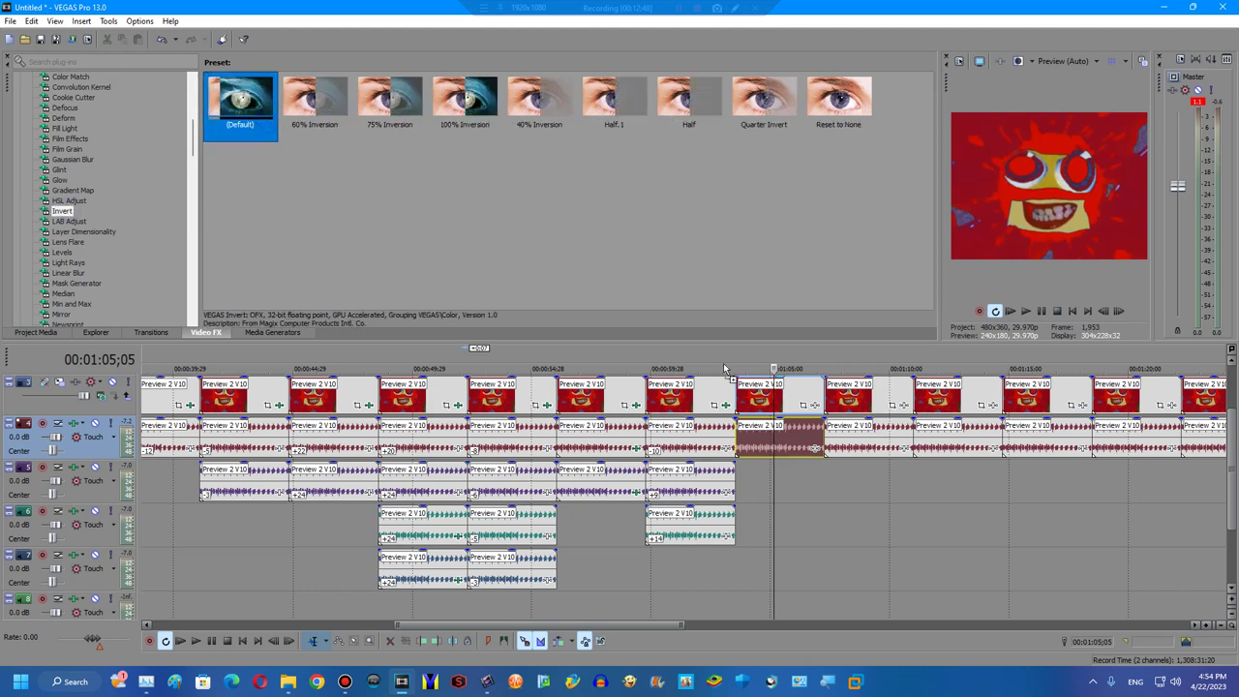
{"action": "left_click", "coordinate": [501, 279]}
Copy the 01:05 audio event onto track 5.
{"action": "mouse_move", "coordinate": [755, 448]}
{"action": "left_mouse_down"}
{"action": "mouse_move", "coordinate": [755, 476]}
{"action": "mouse_move", "coordinate": [755, 447]}
{"action": "left_mouse_up"}
{"action": "left_click", "coordinate": [774, 492]}
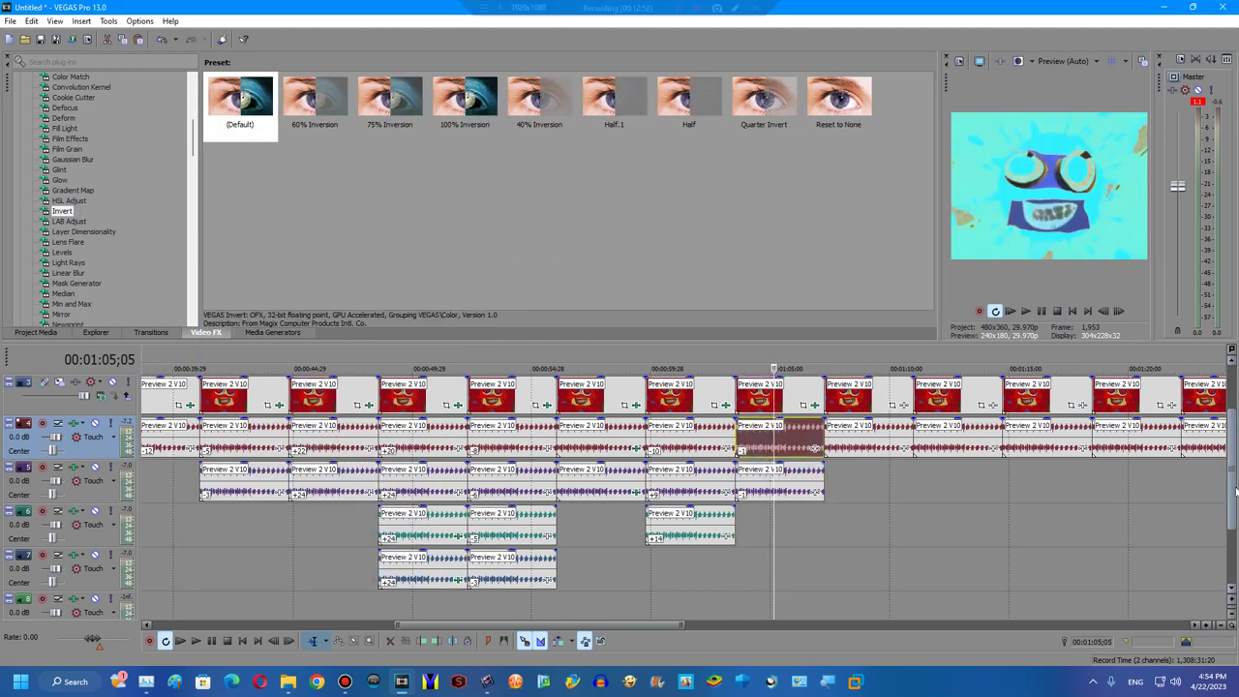
{"action": "scroll", "coordinate": [1190, 471], "scroll_direction": "up", "scroll_amount": 1}
{"action": "left_click_drag", "start_coordinate": [799, 397], "coordinate": [796, 426]}
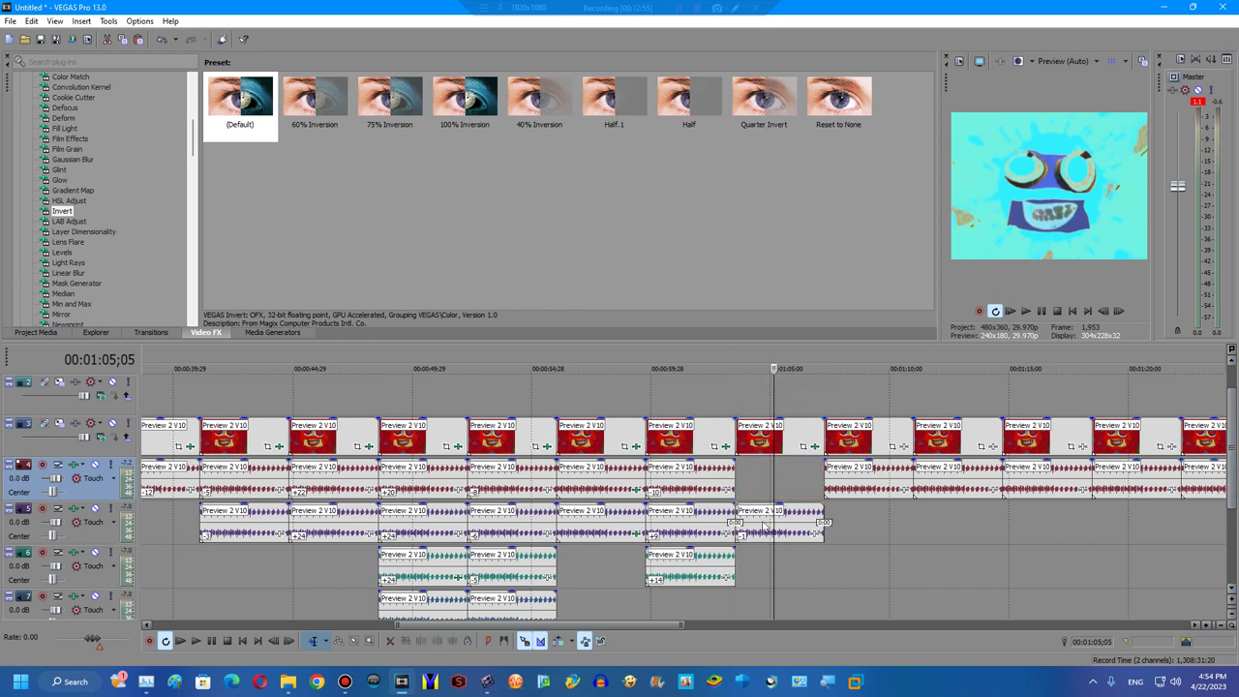
{"action": "left_click", "coordinate": [765, 523]}
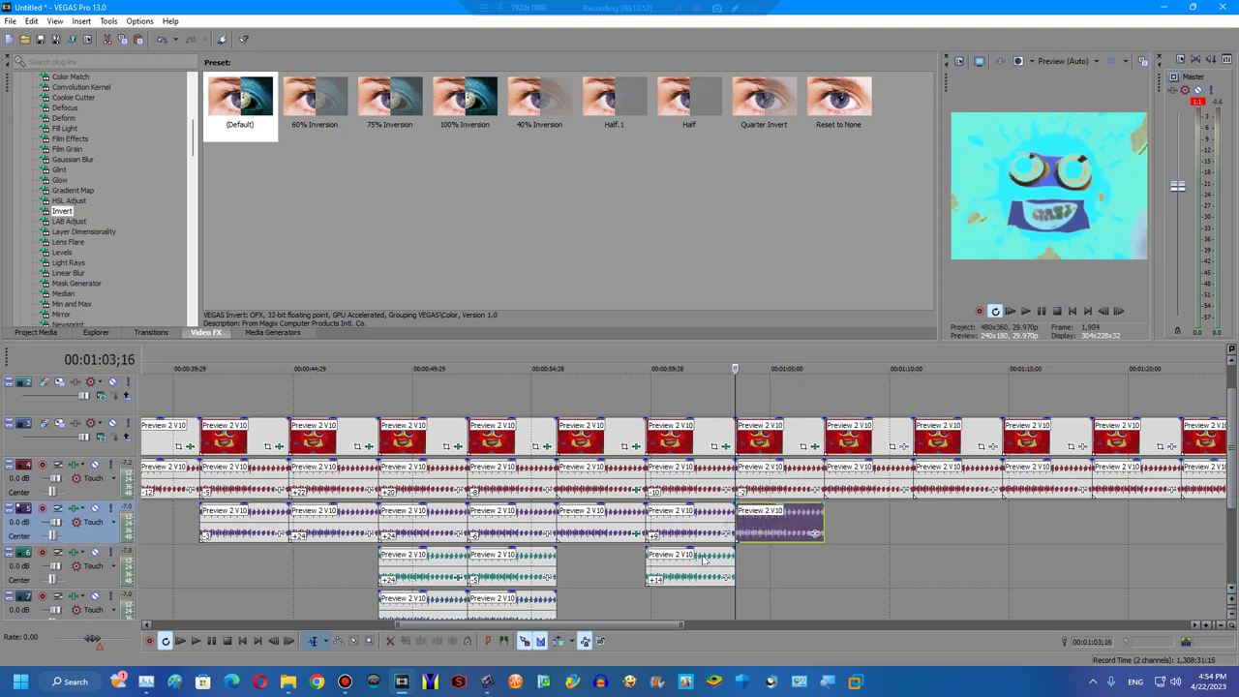
{"action": "scroll", "coordinate": [656, 625], "scroll_direction": "down", "scroll_amount": 3}
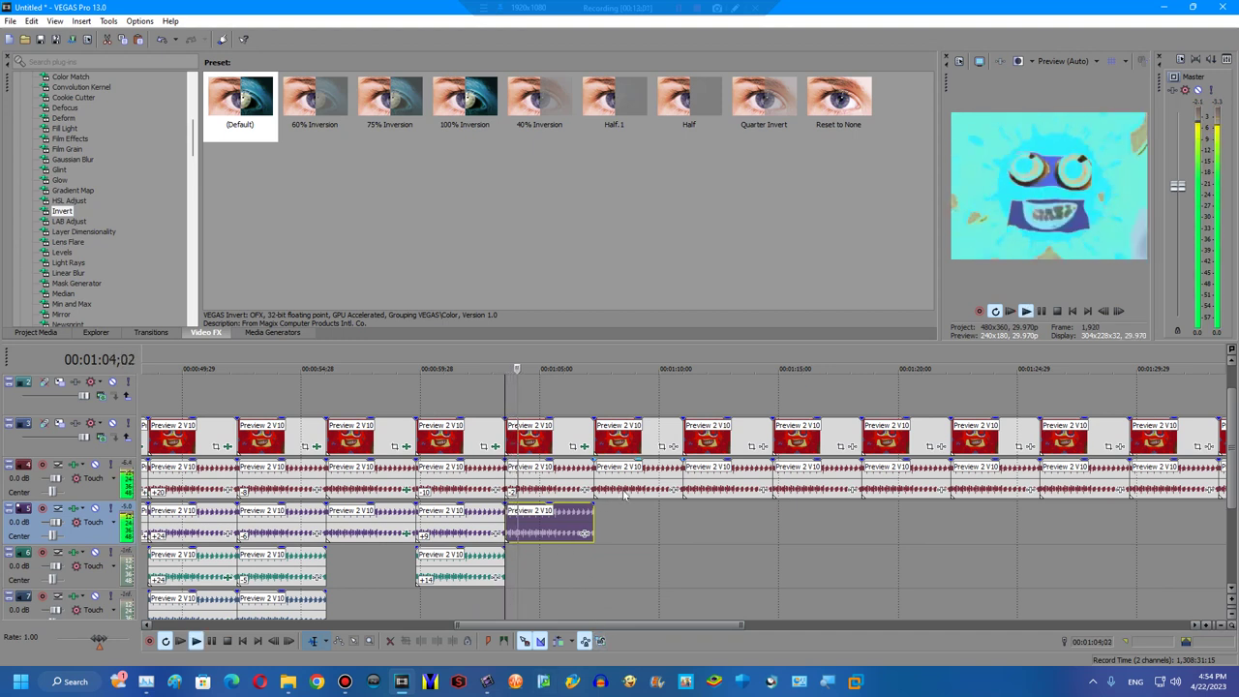
{"action": "left_click", "coordinate": [622, 479]}
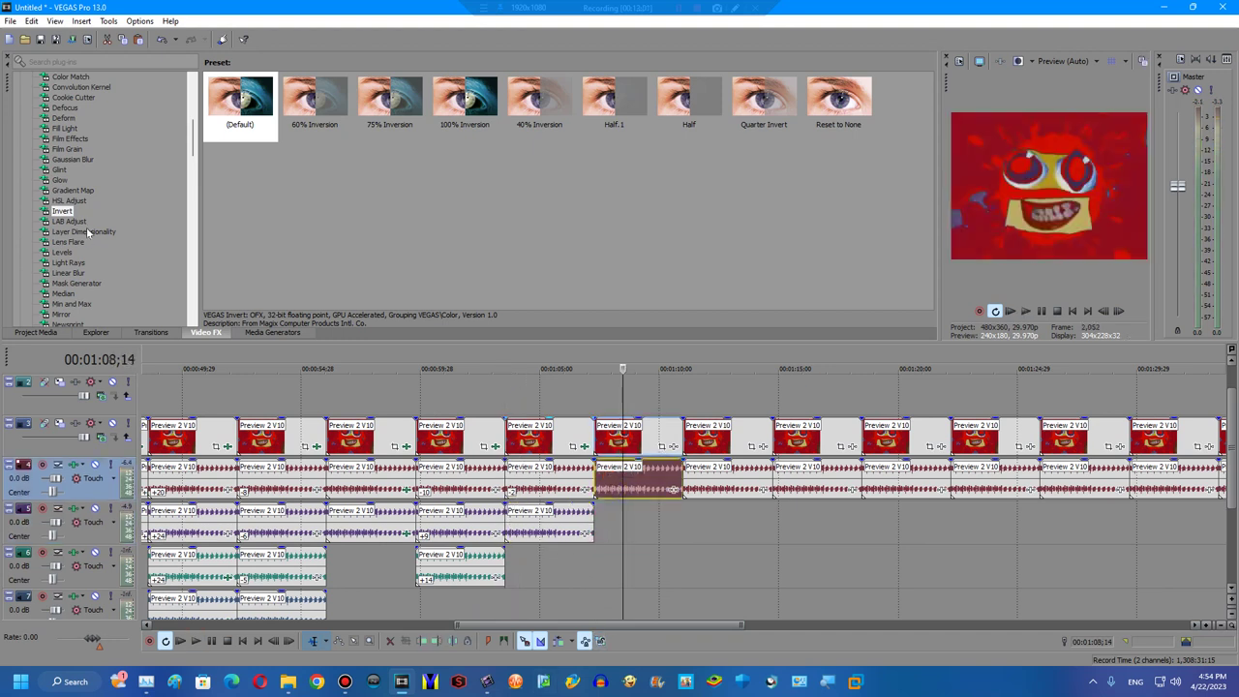
Apply the 60% Threshold preset to the 1:08 clip and move its audio to track 5.
{"action": "scroll", "coordinate": [83, 236], "scroll_direction": "down", "scroll_amount": 8}
{"action": "left_click", "coordinate": [69, 251]}
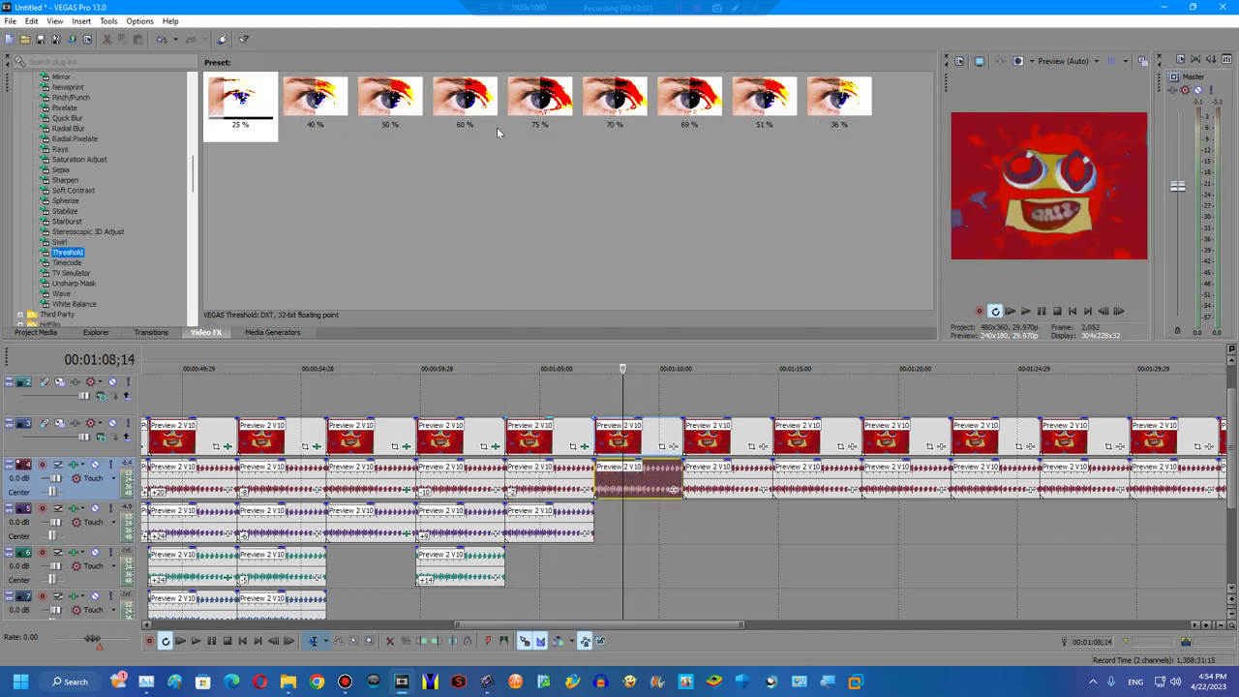
{"action": "left_click_drag", "start_coordinate": [470, 100], "coordinate": [638, 392]}
{"action": "left_click_drag", "start_coordinate": [647, 438], "coordinate": [646, 438]}
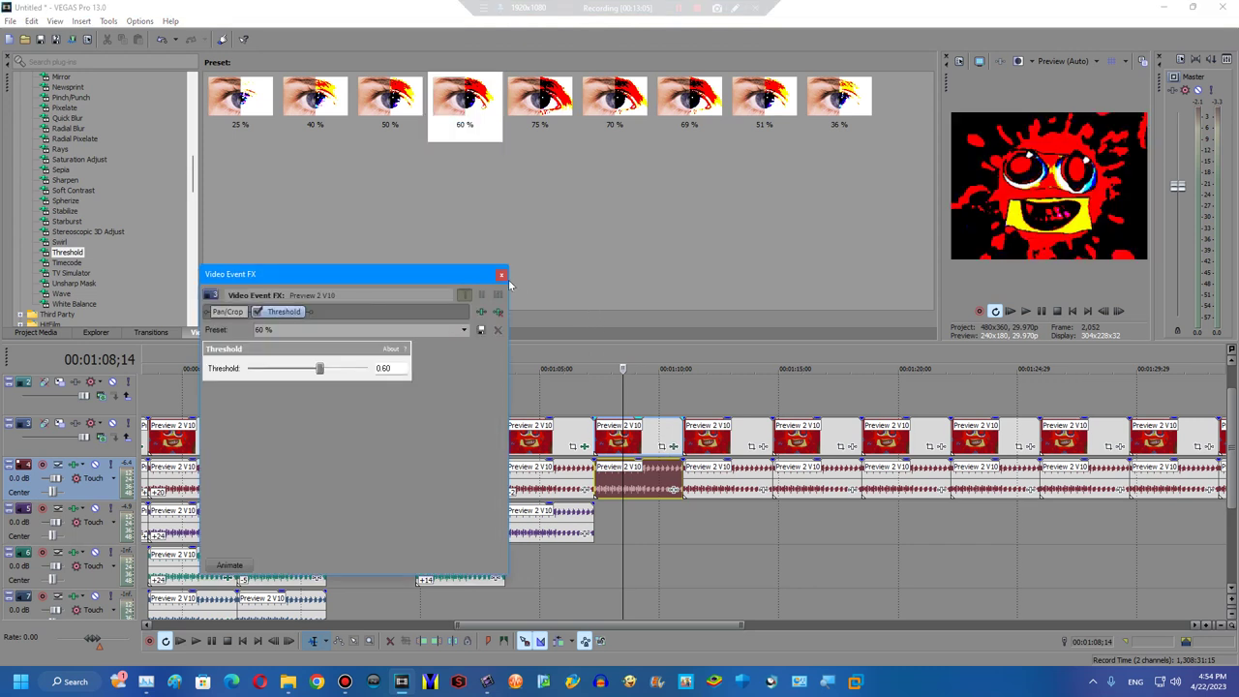
{"action": "left_click", "coordinate": [499, 273]}
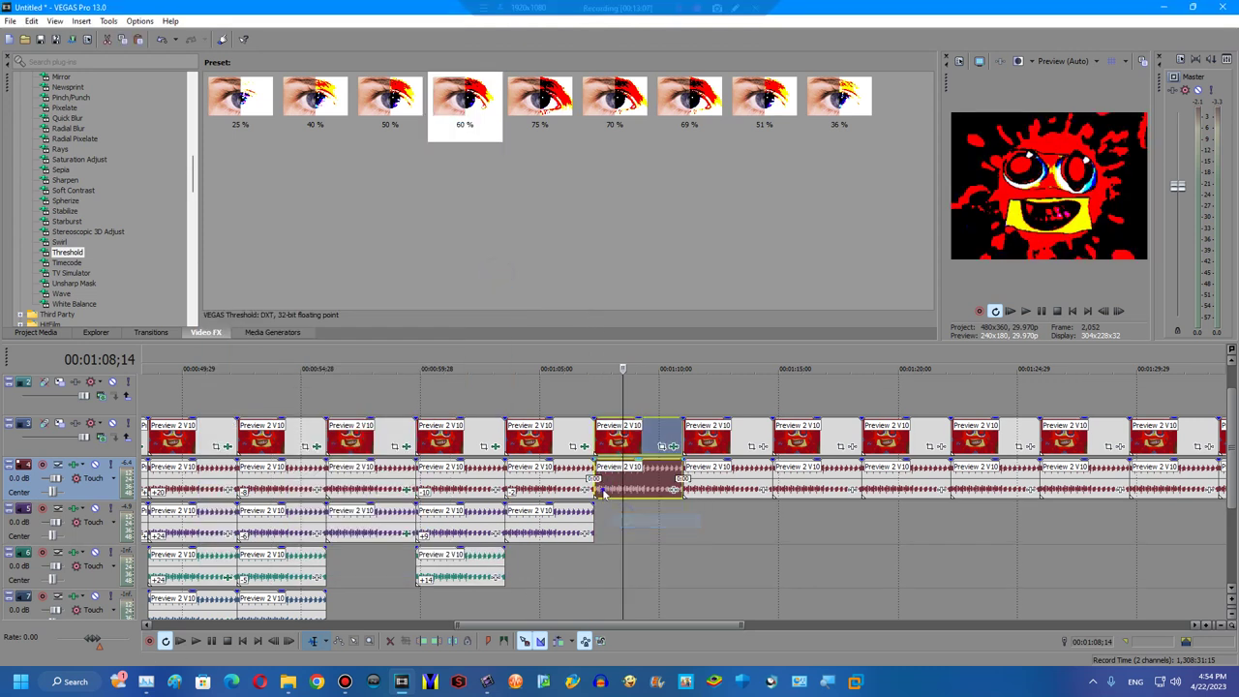
{"action": "left_click_drag", "start_coordinate": [607, 484], "coordinate": [607, 524]}
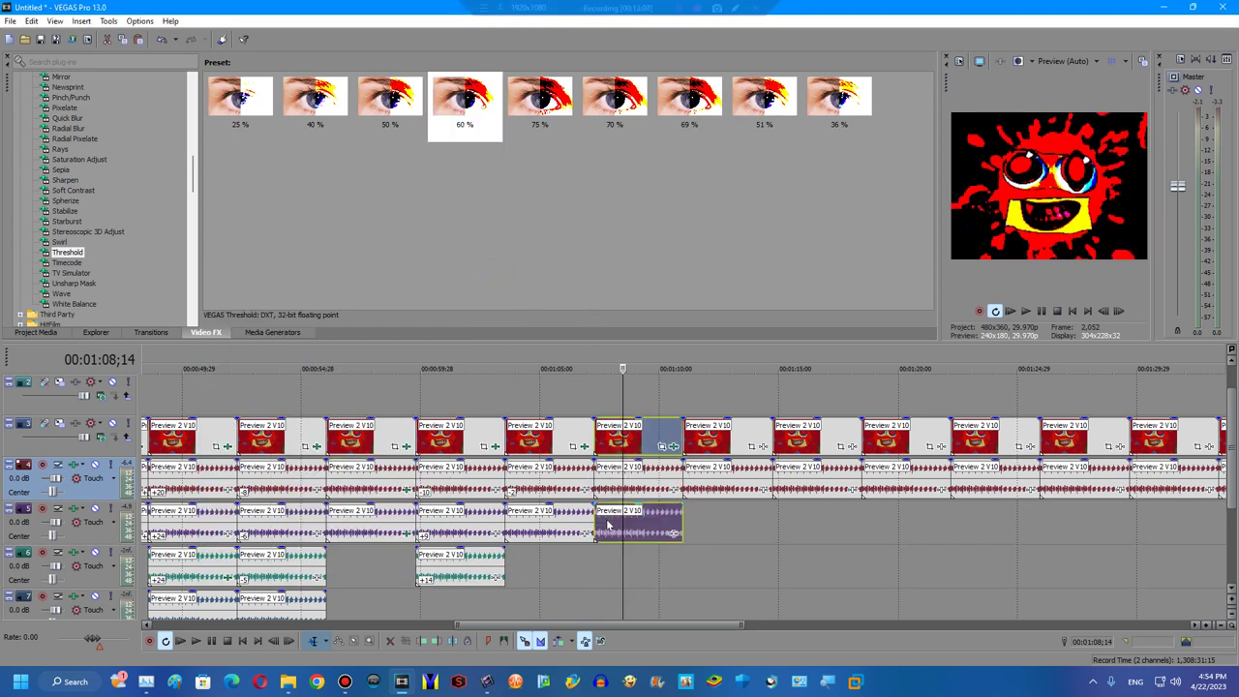
Give the 1:12 clip Invert and HSL Adjust Invert Color, turning it pink.
{"action": "left_click", "coordinate": [714, 471]}
{"action": "scroll", "coordinate": [97, 193], "scroll_direction": "up", "scroll_amount": 8}
{"action": "left_click", "coordinate": [62, 211]}
{"action": "left_click_drag", "start_coordinate": [240, 100], "coordinate": [275, 147]}
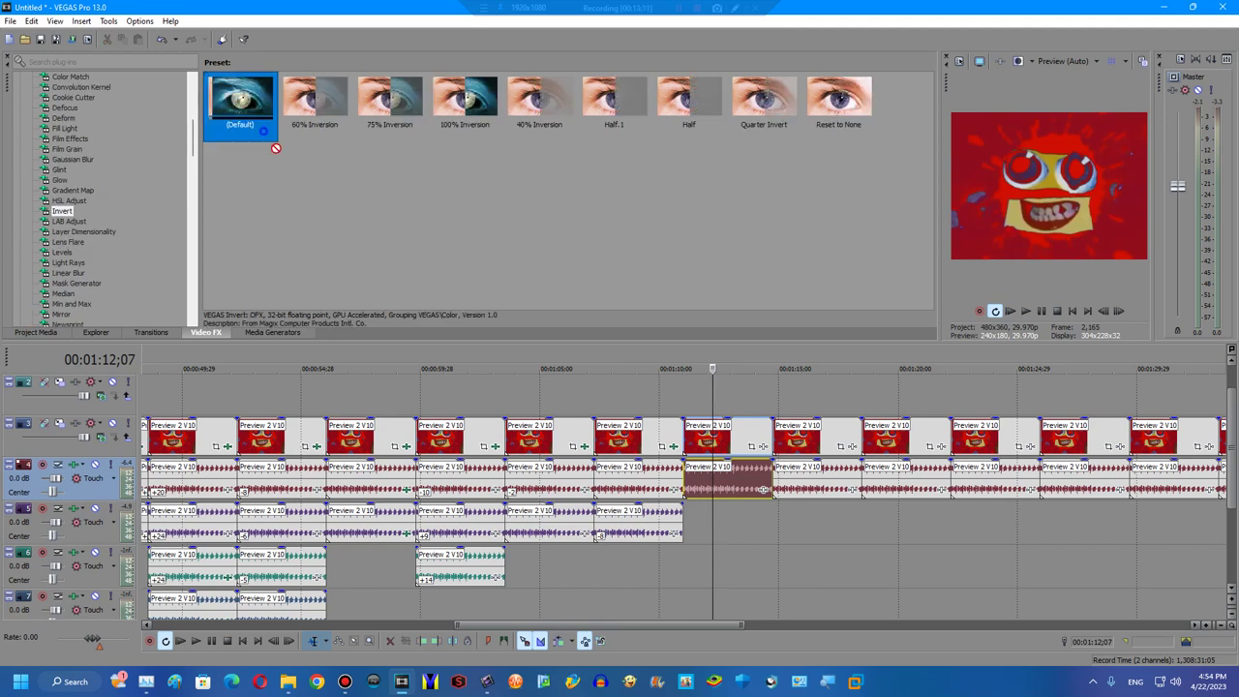
{"action": "left_click_drag", "start_coordinate": [701, 442], "coordinate": [701, 442]}
{"action": "mouse_move", "coordinate": [69, 201]}
{"action": "left_mouse_down"}
{"action": "mouse_move", "coordinate": [389, 216]}
{"action": "mouse_move", "coordinate": [504, 280]}
{"action": "left_mouse_up"}
{"action": "left_click", "coordinate": [499, 274]}
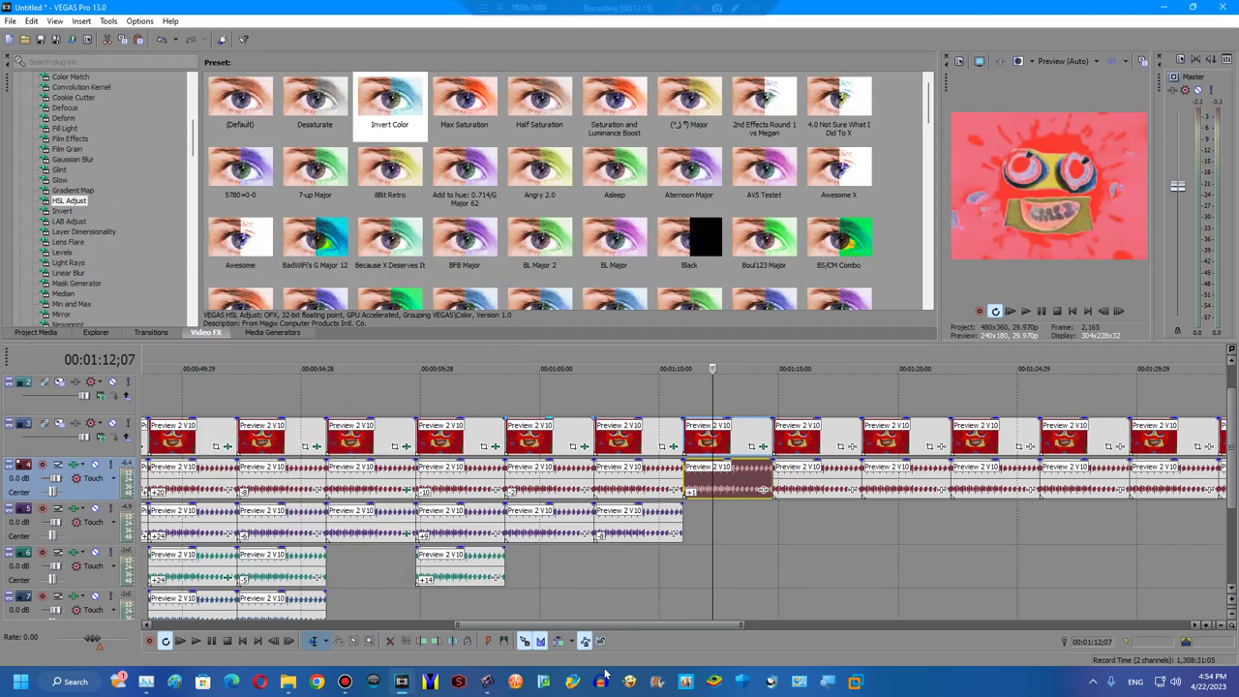
{"action": "left_click_drag", "start_coordinate": [670, 622], "coordinate": [704, 623]}
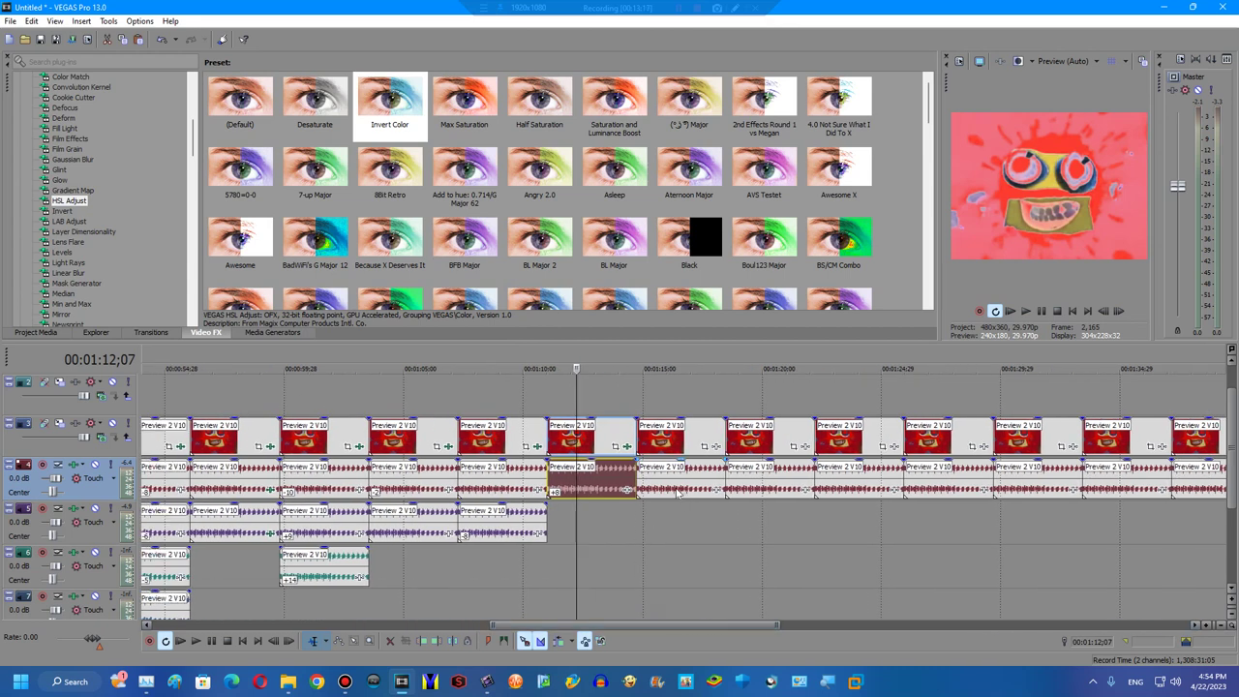
{"action": "left_click", "coordinate": [666, 471]}
{"action": "left_click", "coordinate": [62, 210]}
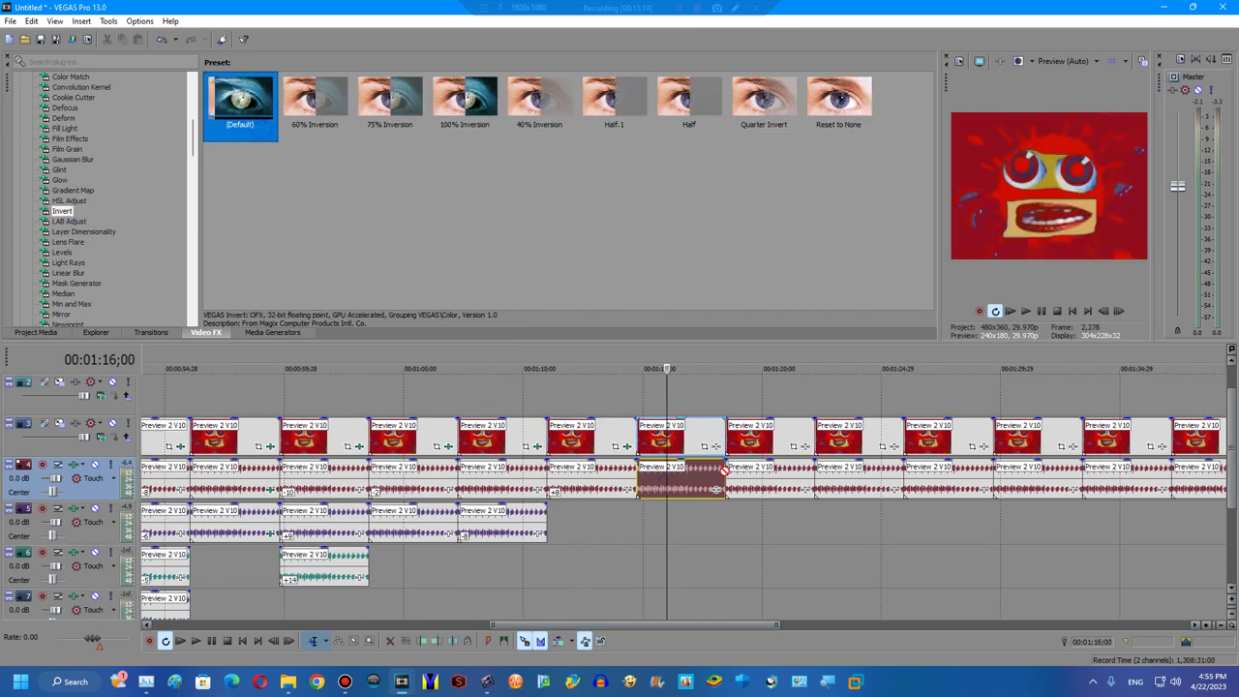
Add Invert, 75% Threshold and HSL Adjust Invert Color to the 1:16 clip, turning it red.
{"action": "left_click_drag", "start_coordinate": [721, 470], "coordinate": [697, 462]}
{"action": "scroll", "coordinate": [97, 194], "scroll_direction": "down", "scroll_amount": 8}
{"action": "left_click", "coordinate": [68, 251]}
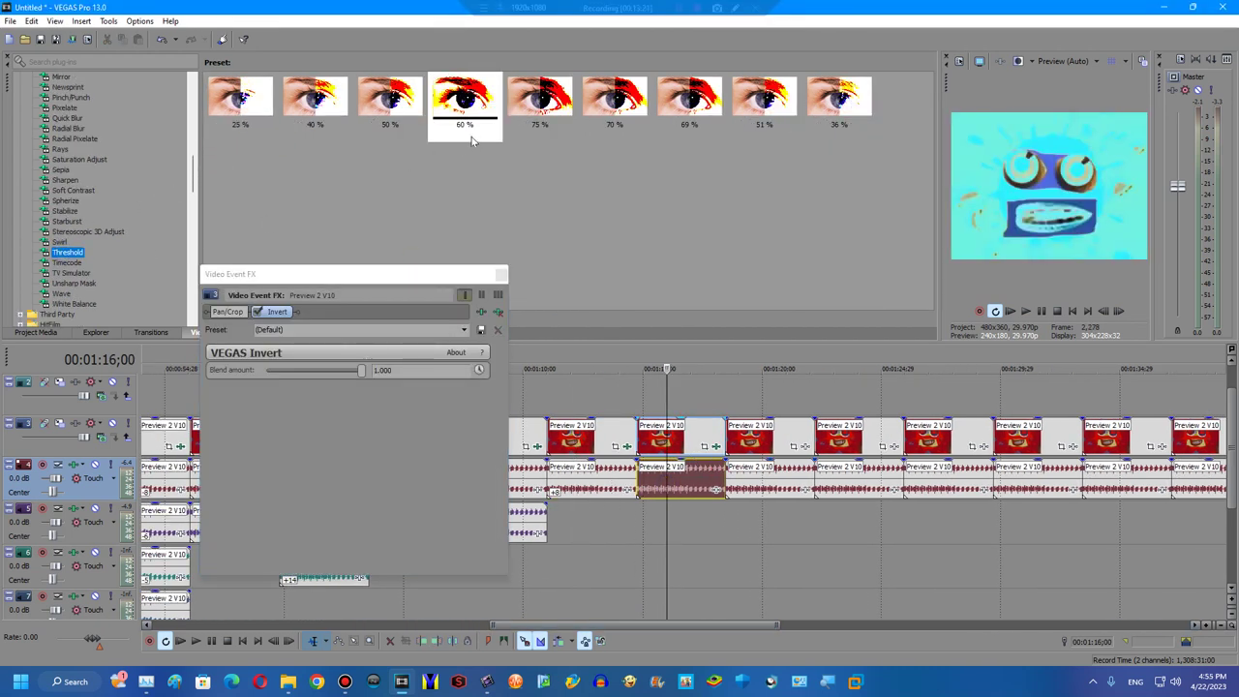
{"action": "double_click", "coordinate": [539, 99]}
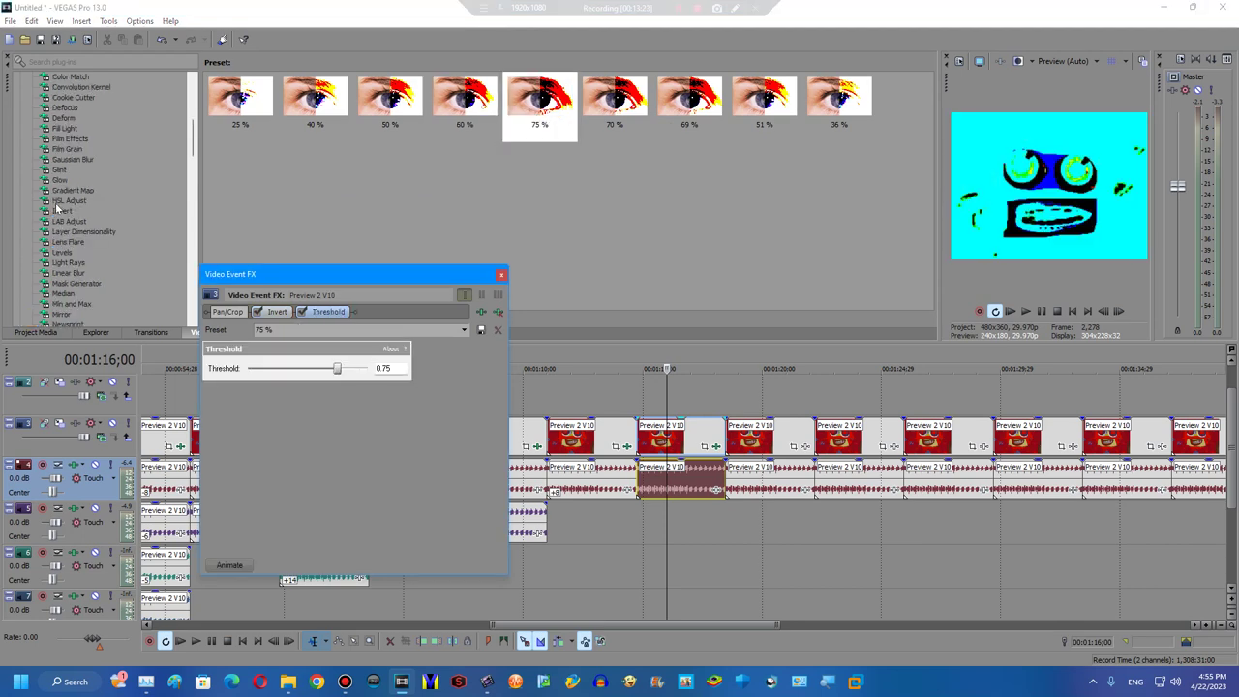
{"action": "left_click", "coordinate": [58, 200]}
{"action": "double_click", "coordinate": [390, 98]}
{"action": "left_click", "coordinate": [501, 274]}
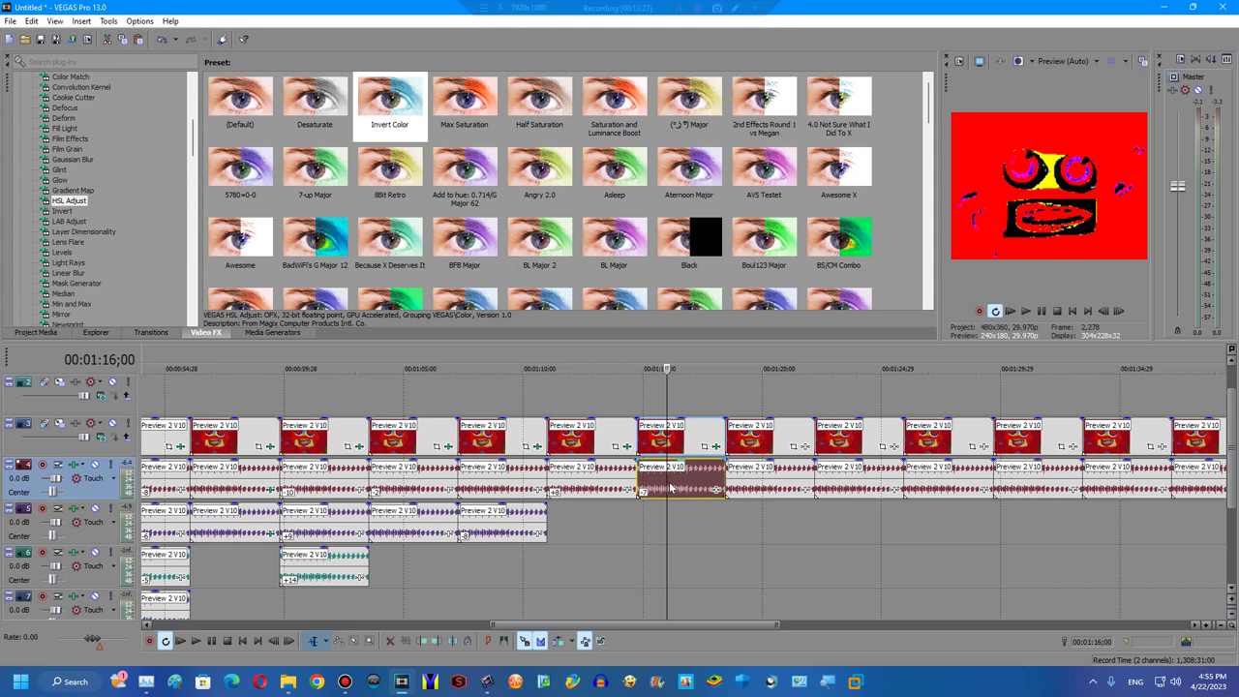
Move the 1:16 clip's audio down to track 5.
{"action": "right_click", "coordinate": [670, 487]}
{"action": "left_click_drag", "start_coordinate": [669, 488], "coordinate": [670, 531]}
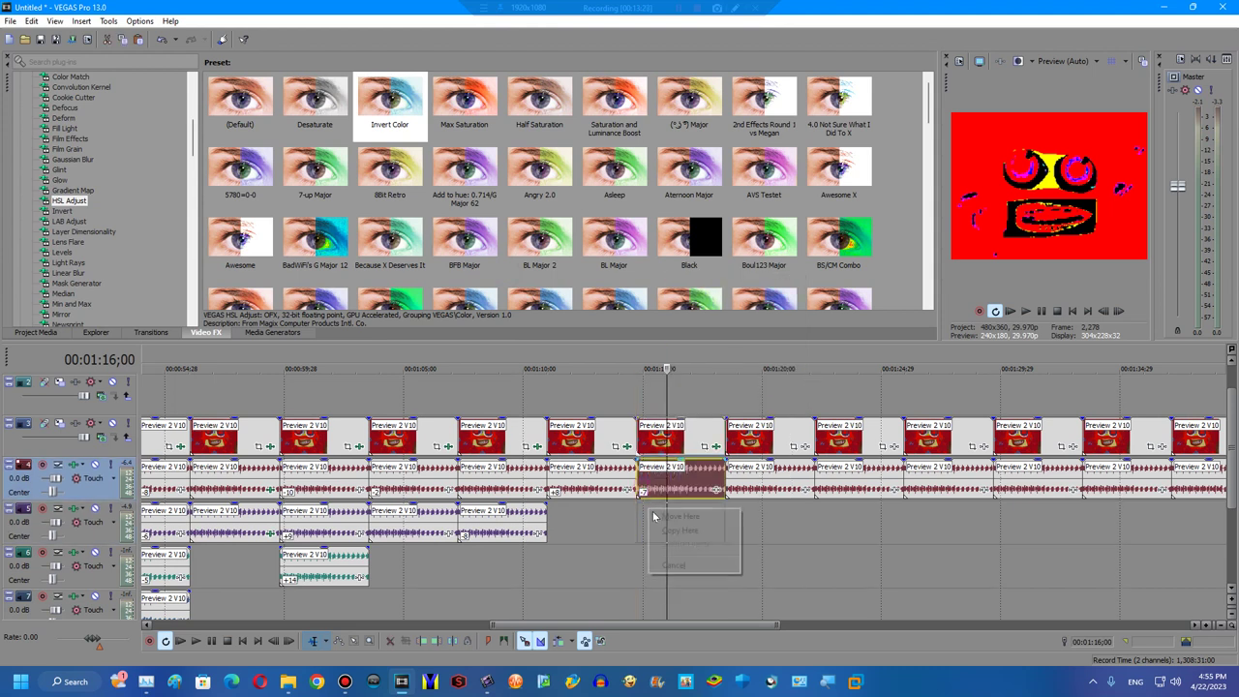
{"action": "left_click", "coordinate": [760, 481]}
{"action": "right_click", "coordinate": [774, 430]}
{"action": "key", "text": "Escape"}
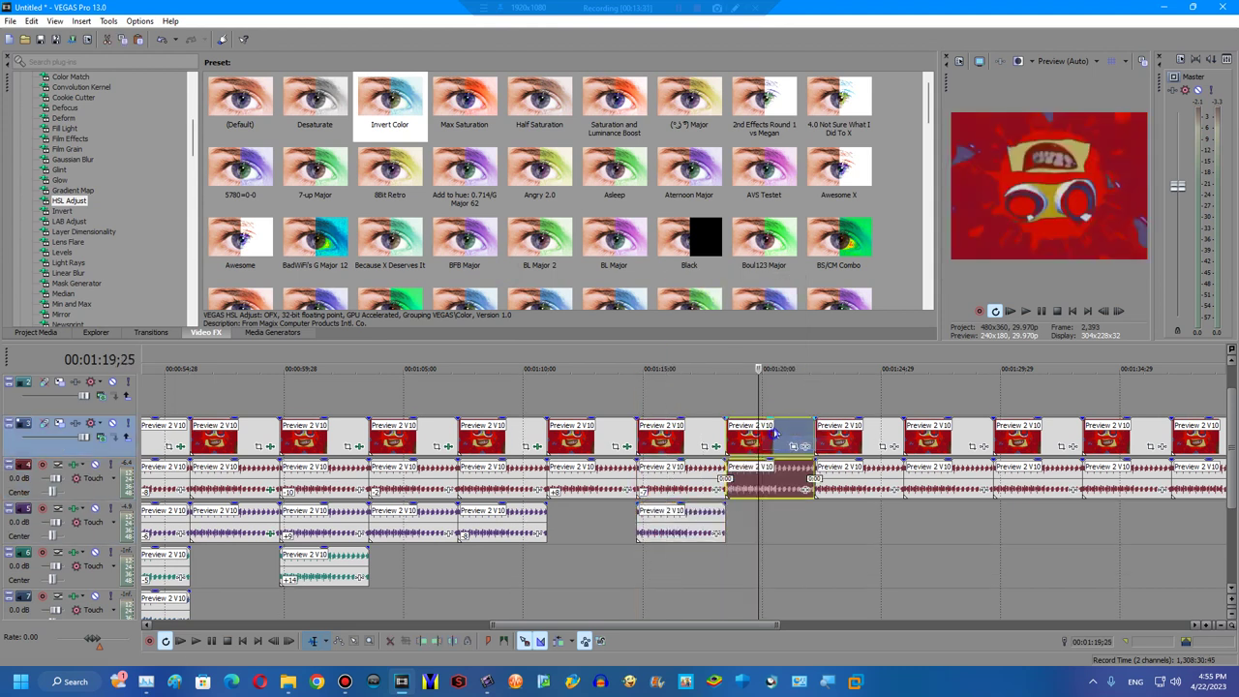
Copy the 1:18 clip to the video track above and paste the event attributes onto it.
{"action": "left_click_drag", "start_coordinate": [746, 431], "coordinate": [763, 402]}
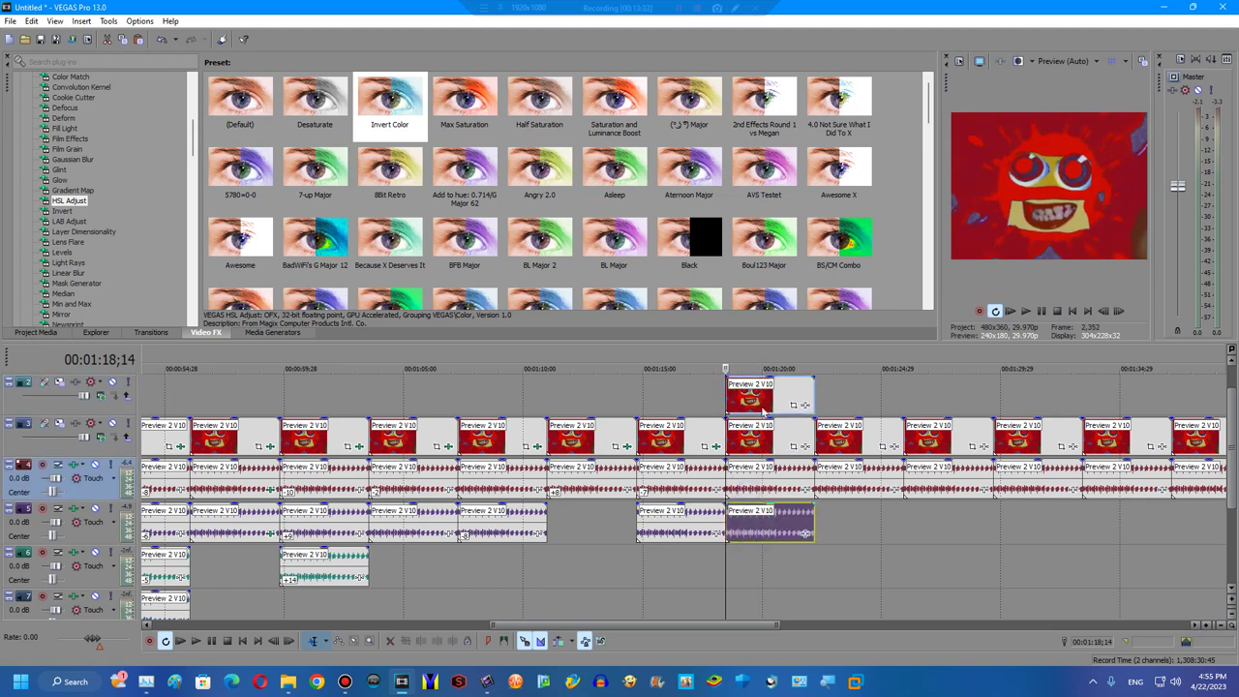
{"action": "right_click", "coordinate": [764, 401]}
{"action": "left_click", "coordinate": [825, 369]}
{"action": "left_click", "coordinate": [805, 405]}
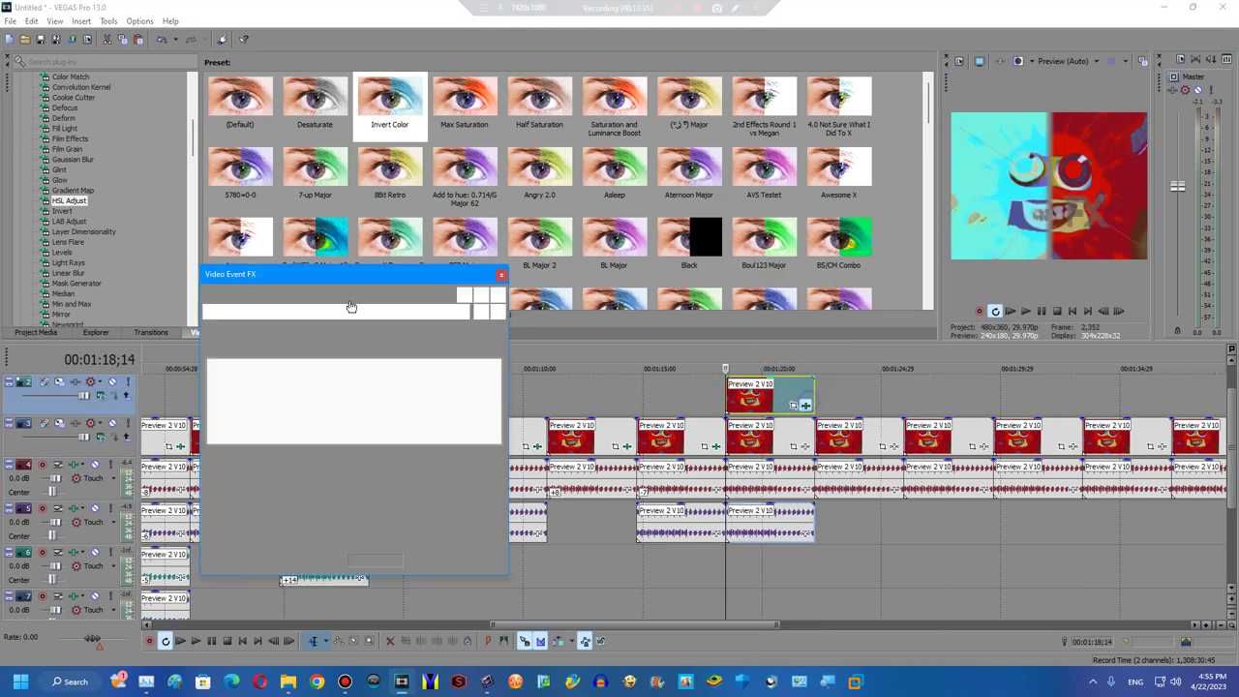
{"action": "left_click", "coordinate": [501, 274]}
Apply the G Major 4 Gradient Map to the copy with blue and cyan colour stops.
{"action": "left_click", "coordinate": [72, 190]}
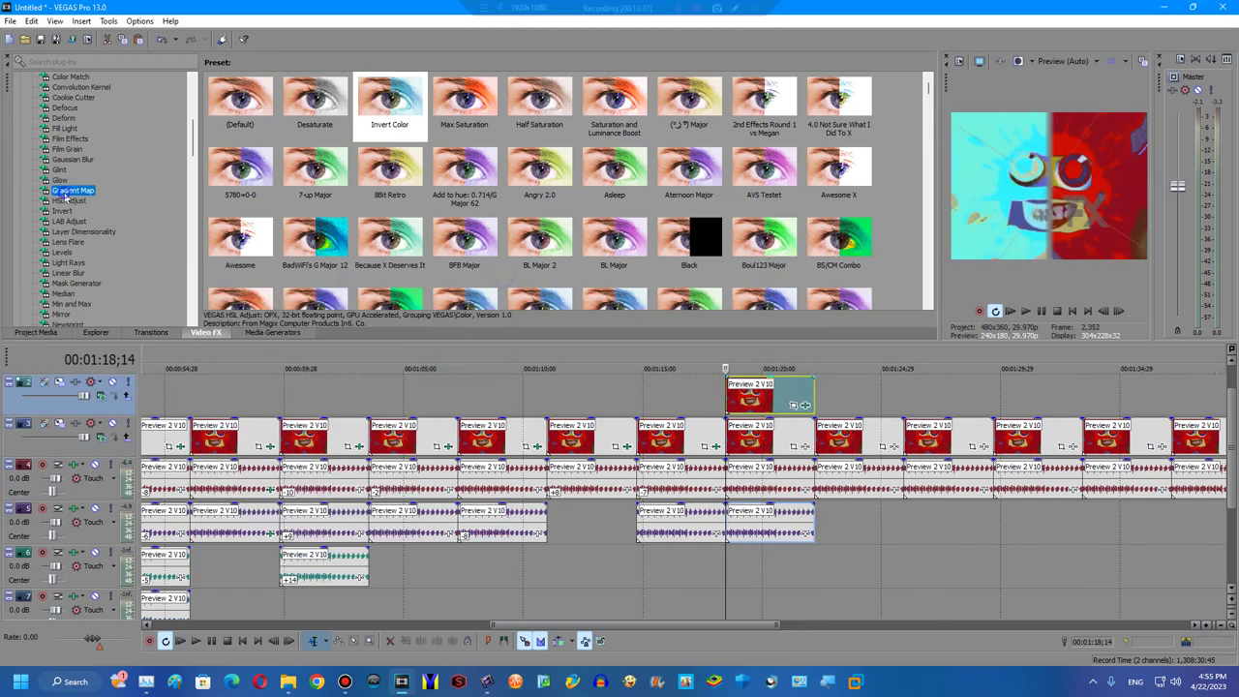
{"action": "left_click_drag", "start_coordinate": [390, 170], "coordinate": [764, 399]}
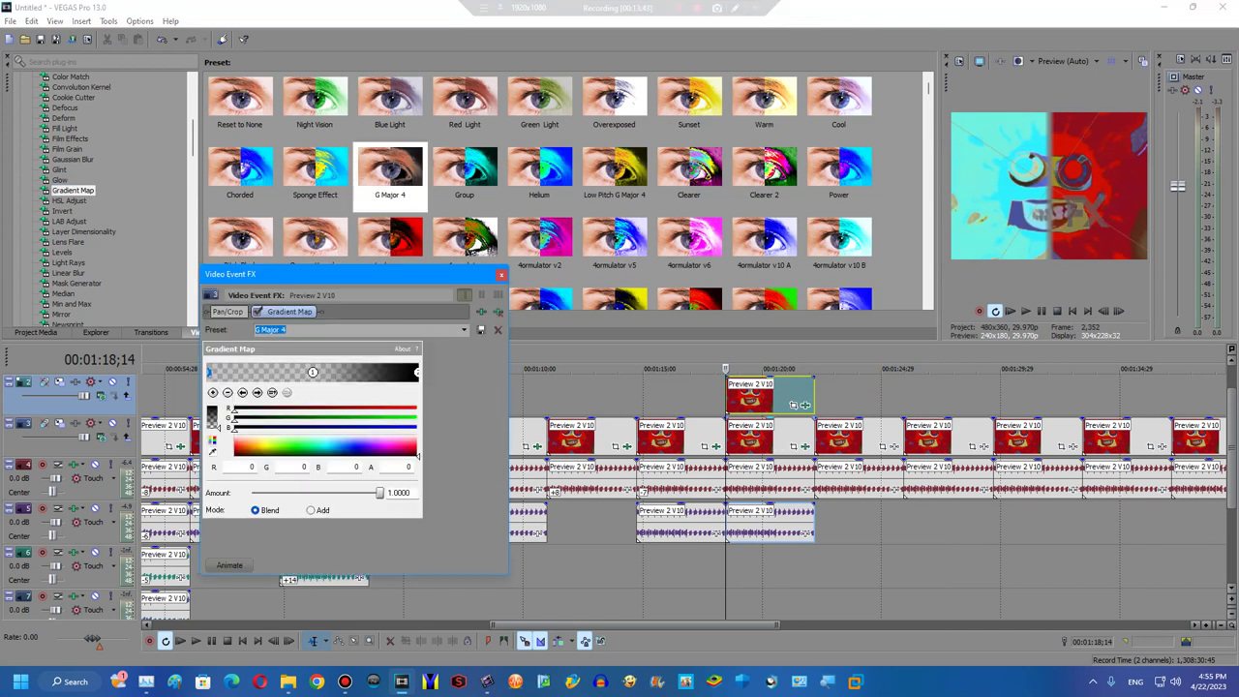
{"action": "left_click", "coordinate": [360, 427]}
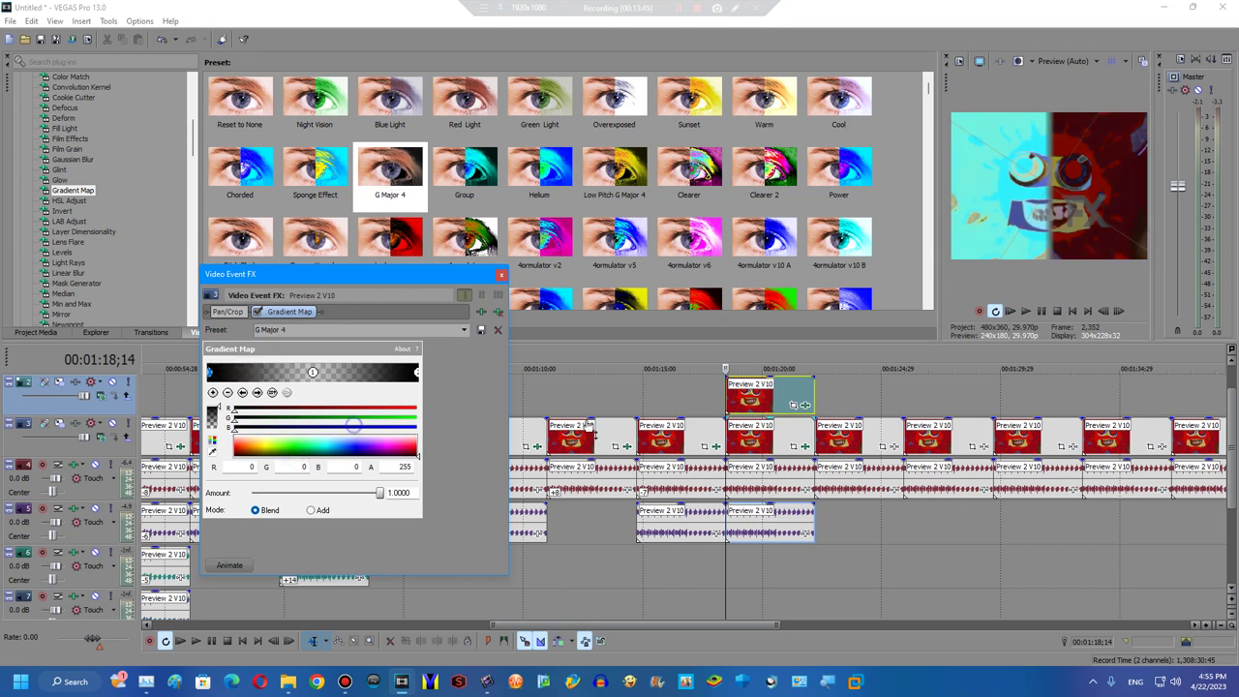
{"action": "left_click", "coordinate": [355, 443]}
{"action": "left_click", "coordinate": [257, 392]}
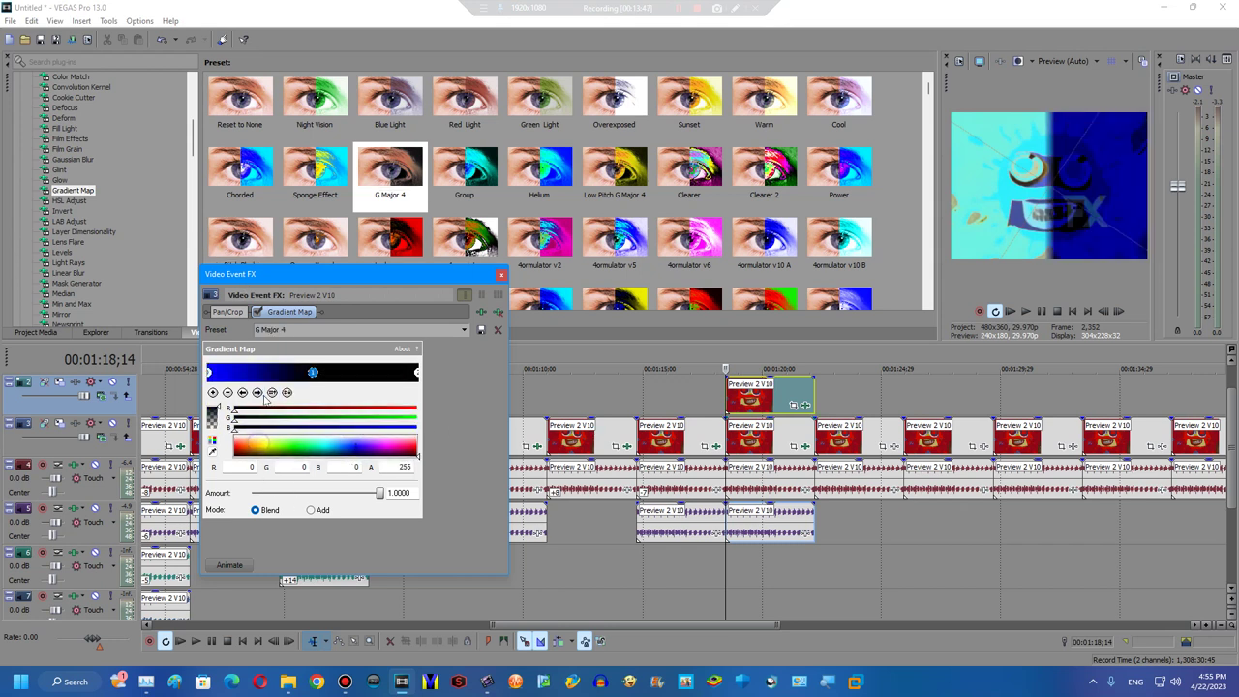
{"action": "left_click", "coordinate": [325, 445]}
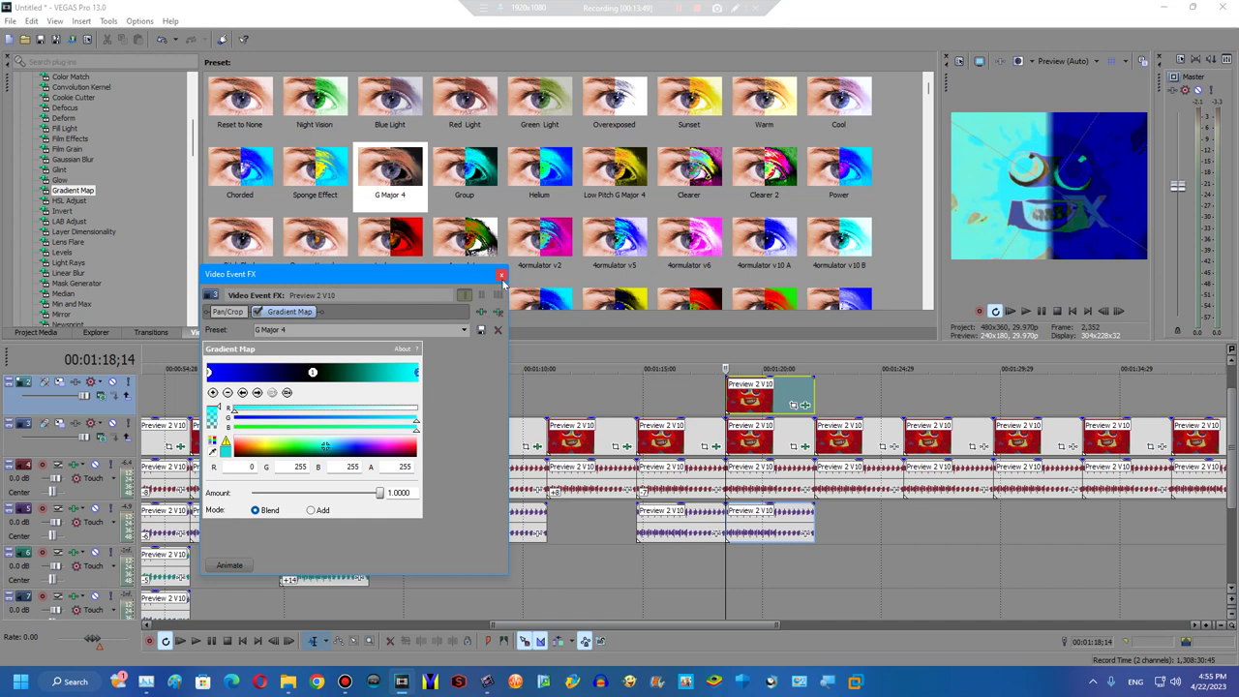
{"action": "left_click", "coordinate": [500, 275]}
{"action": "left_click", "coordinate": [782, 515]}
Copy the 1:18 audio event down onto tracks 6 and 7.
{"action": "left_click", "coordinate": [757, 491]}
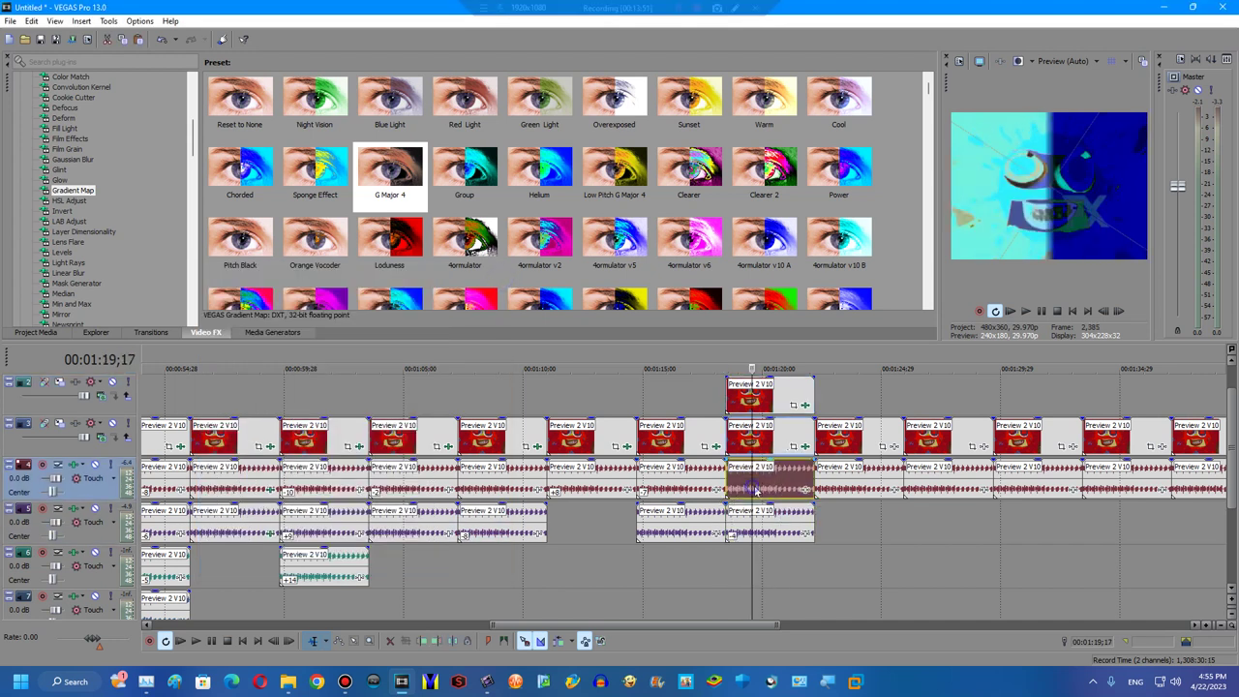
{"action": "left_click", "coordinate": [759, 532]}
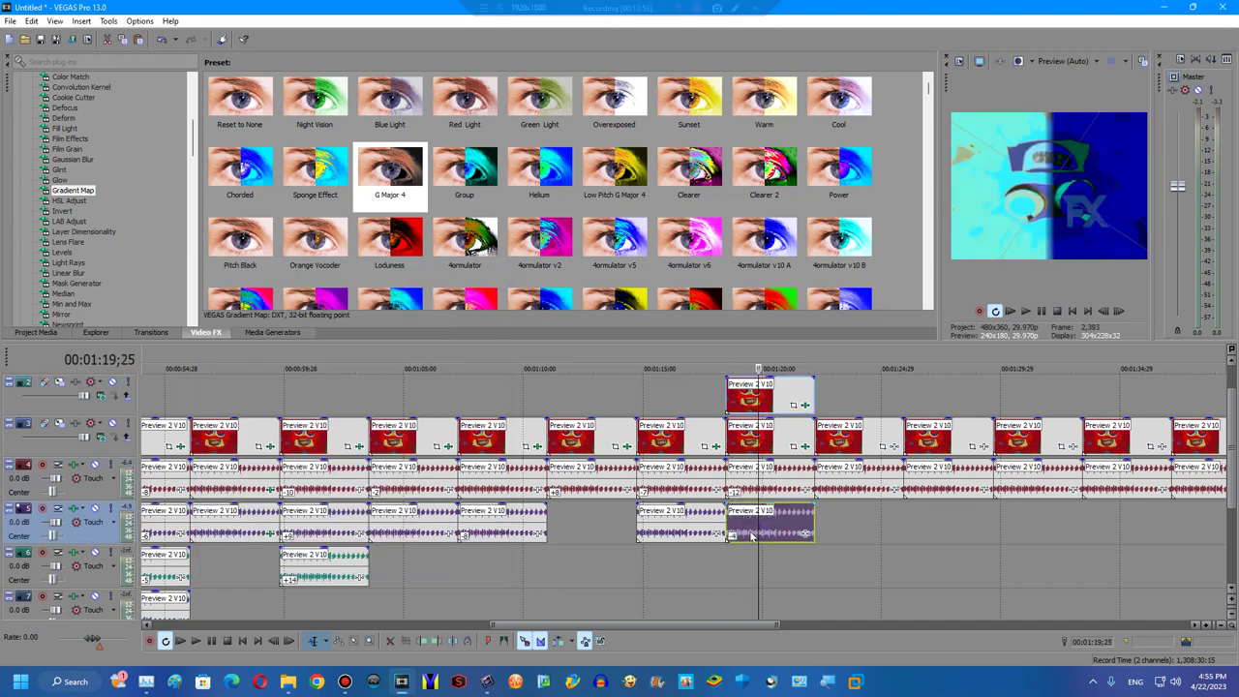
{"action": "left_click_drag", "start_coordinate": [745, 539], "coordinate": [743, 581]}
{"action": "left_click", "coordinate": [743, 586]}
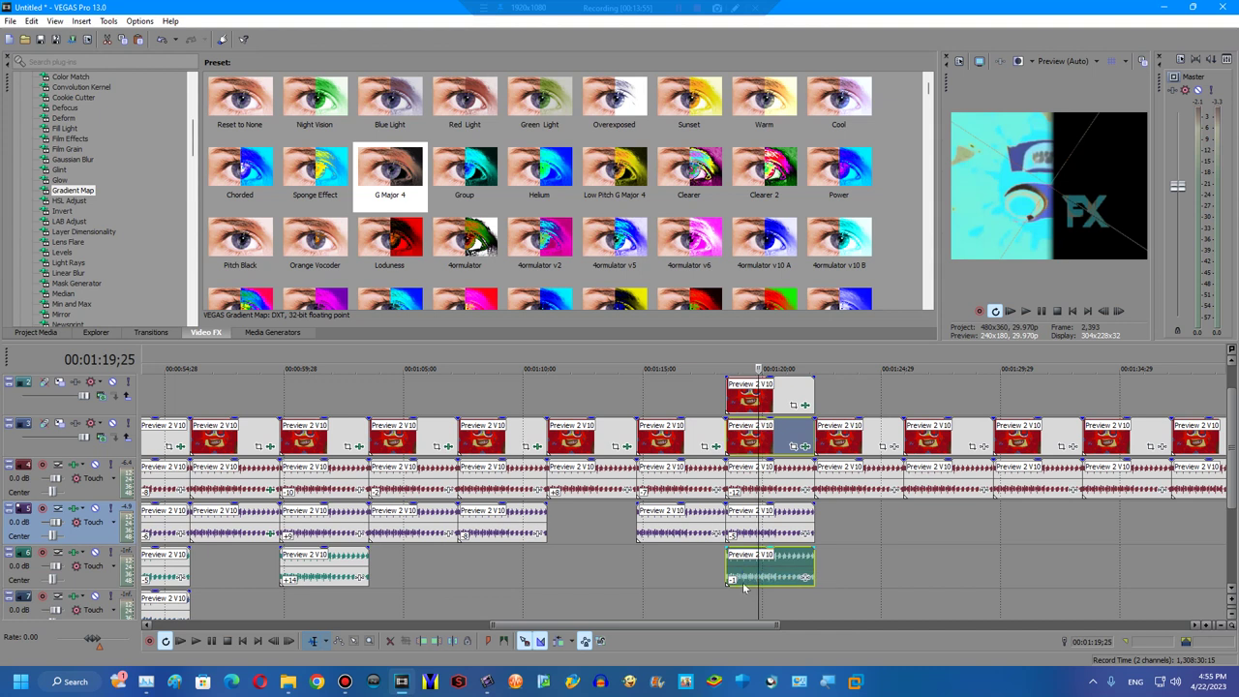
{"action": "left_click", "coordinate": [753, 445]}
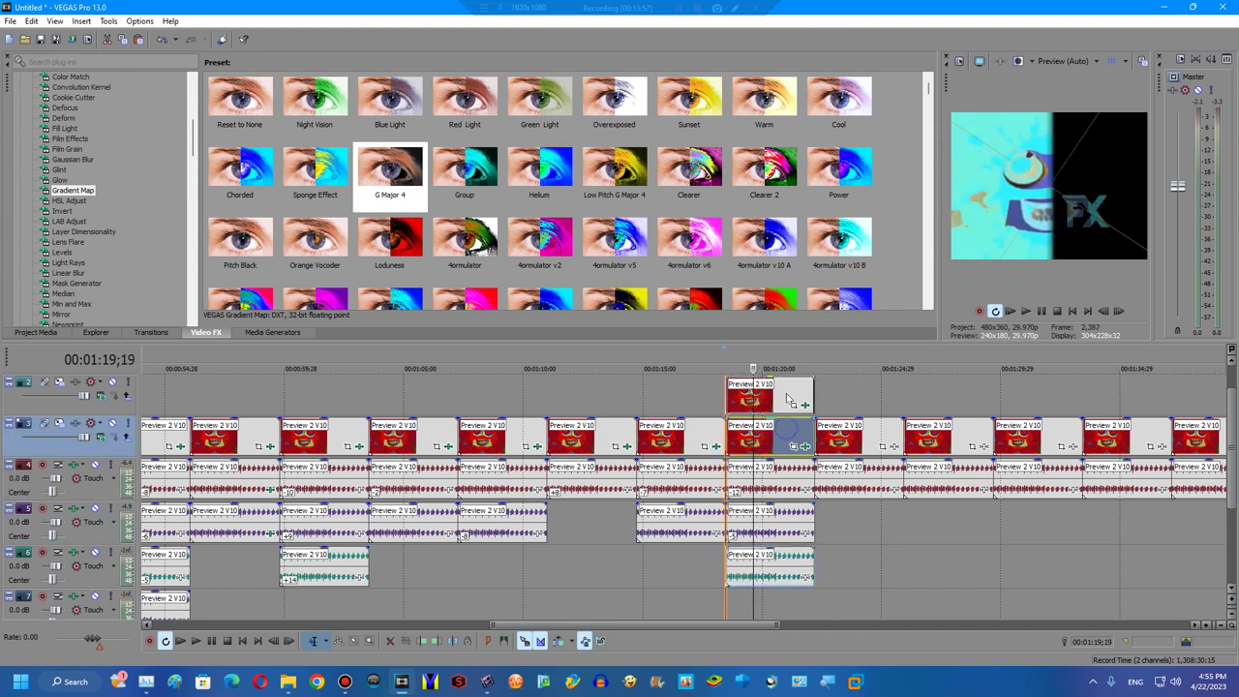
{"action": "left_click_drag", "start_coordinate": [786, 400], "coordinate": [791, 619]}
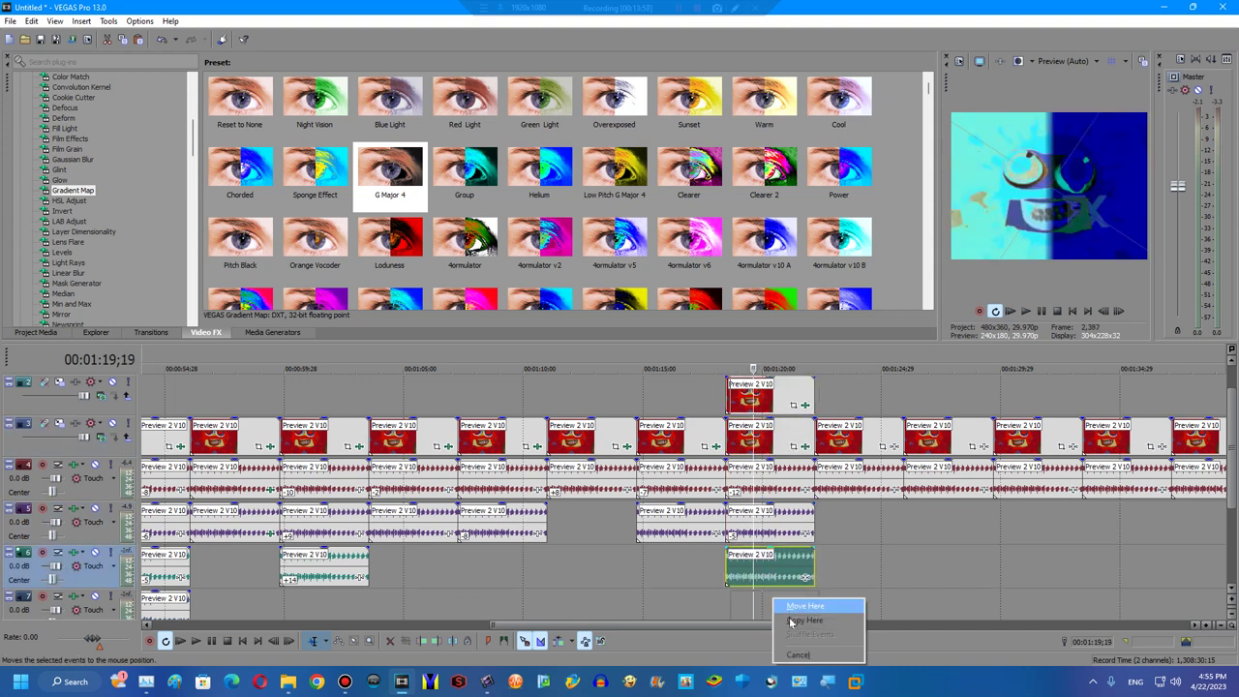
{"action": "left_click", "coordinate": [790, 620]}
Add further copies of the audio on new tracks 8 and 9.
{"action": "left_click", "coordinate": [770, 600]}
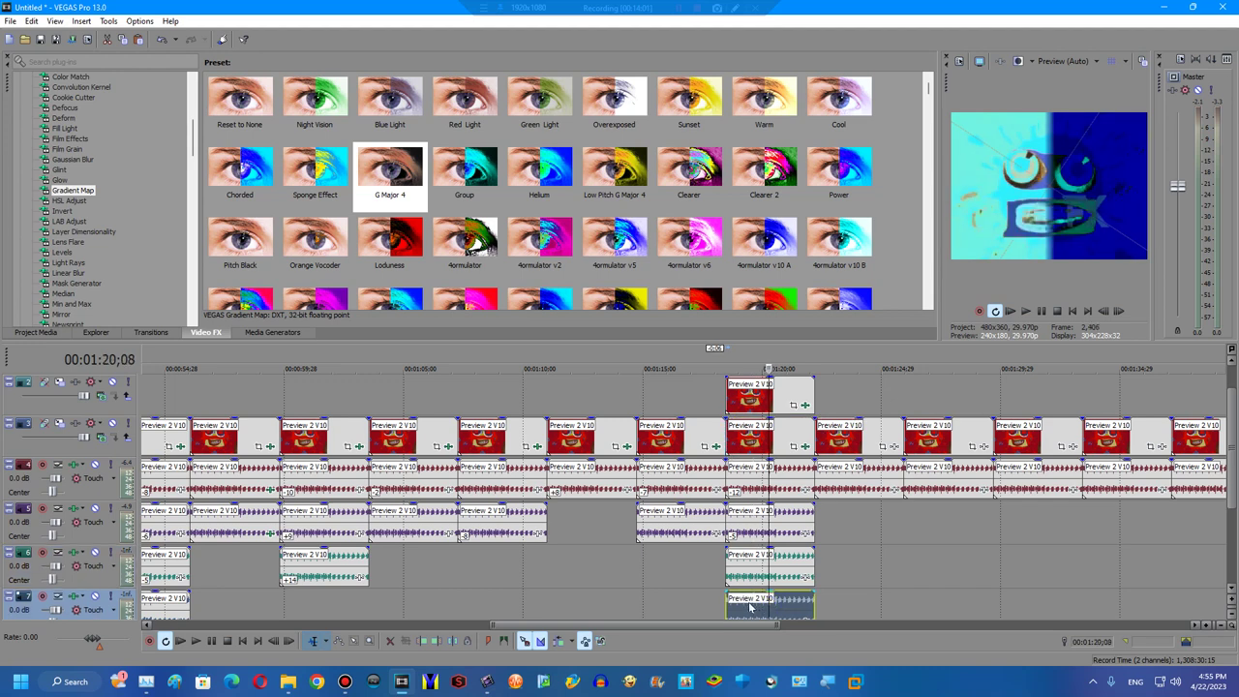
{"action": "left_click_drag", "start_coordinate": [751, 607], "coordinate": [757, 587]}
{"action": "left_click", "coordinate": [788, 608]}
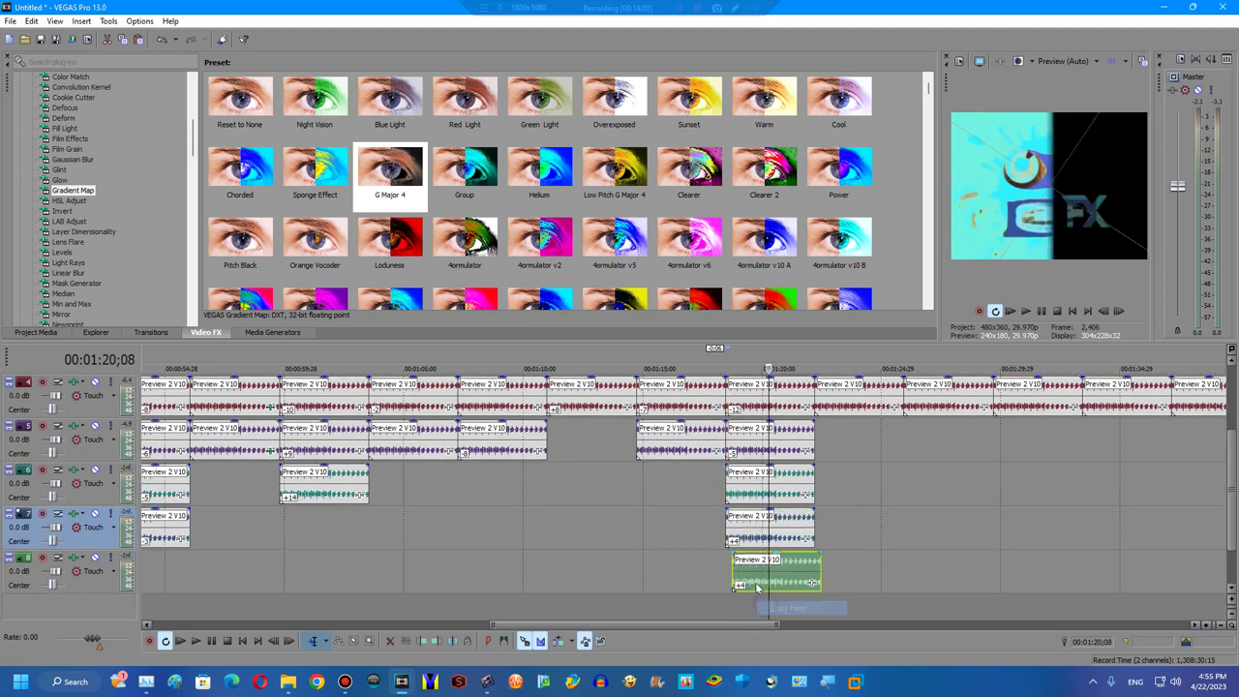
{"action": "left_click", "coordinate": [747, 584]}
{"action": "left_click_drag", "start_coordinate": [762, 603], "coordinate": [740, 600]}
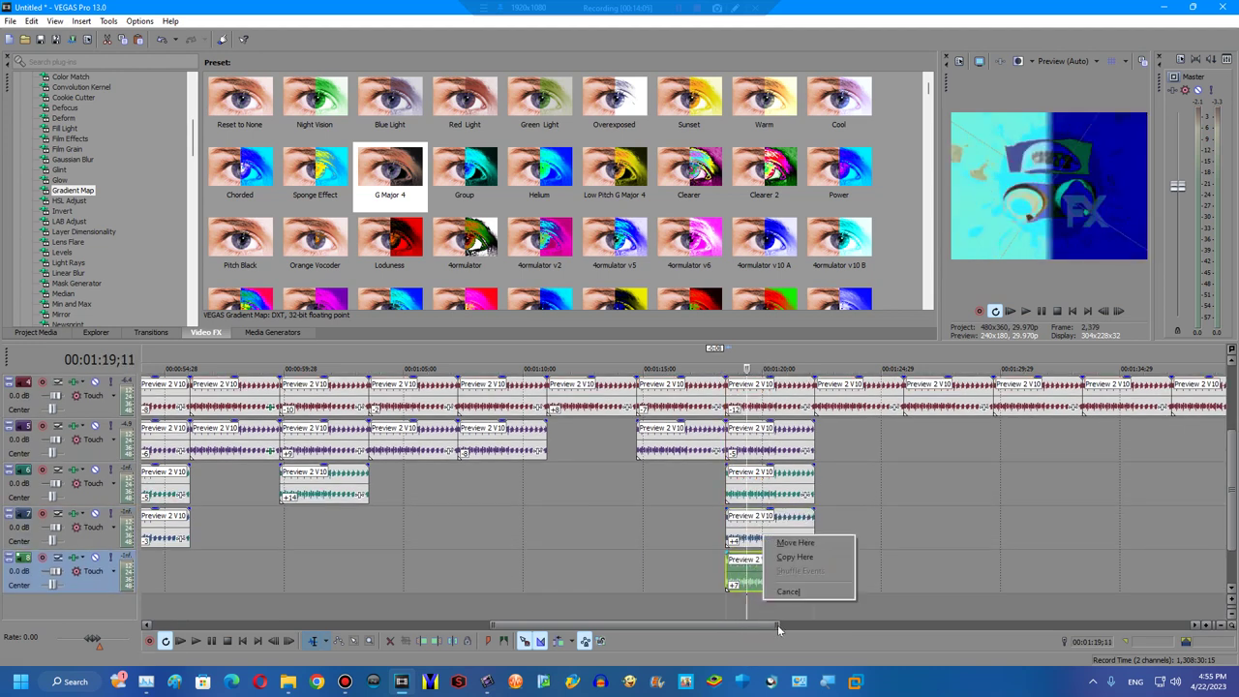
{"action": "left_click", "coordinate": [793, 554]}
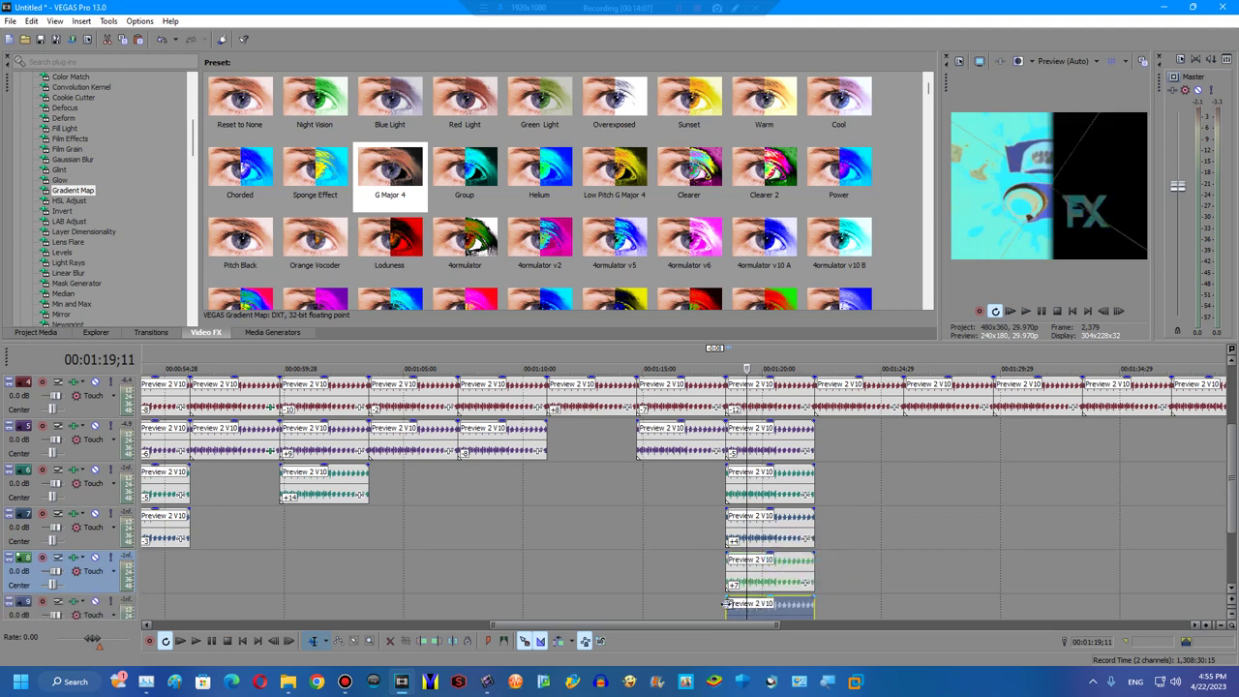
{"action": "left_click", "coordinate": [725, 604]}
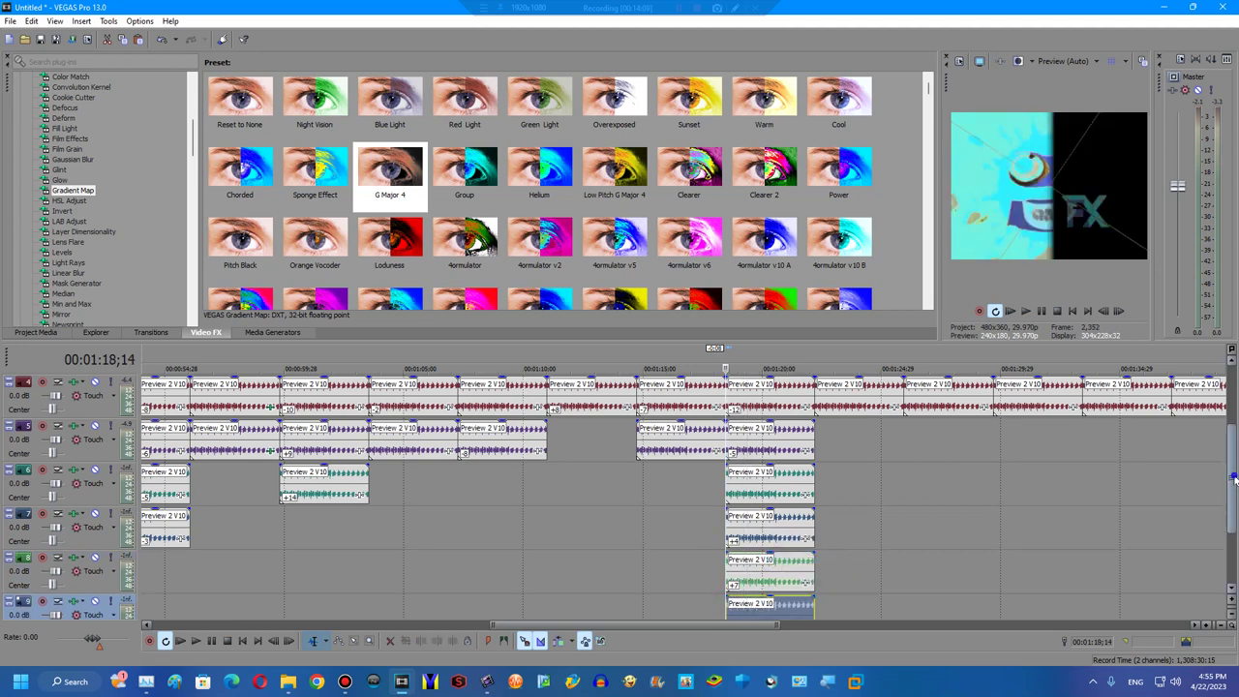
Drag the duplicate Preview 2 V10 overlay clip off the top video track.
{"action": "scroll", "coordinate": [1233, 476], "scroll_direction": "up", "scroll_amount": 1}
{"action": "scroll", "coordinate": [760, 407], "scroll_direction": "up", "scroll_amount": 1}
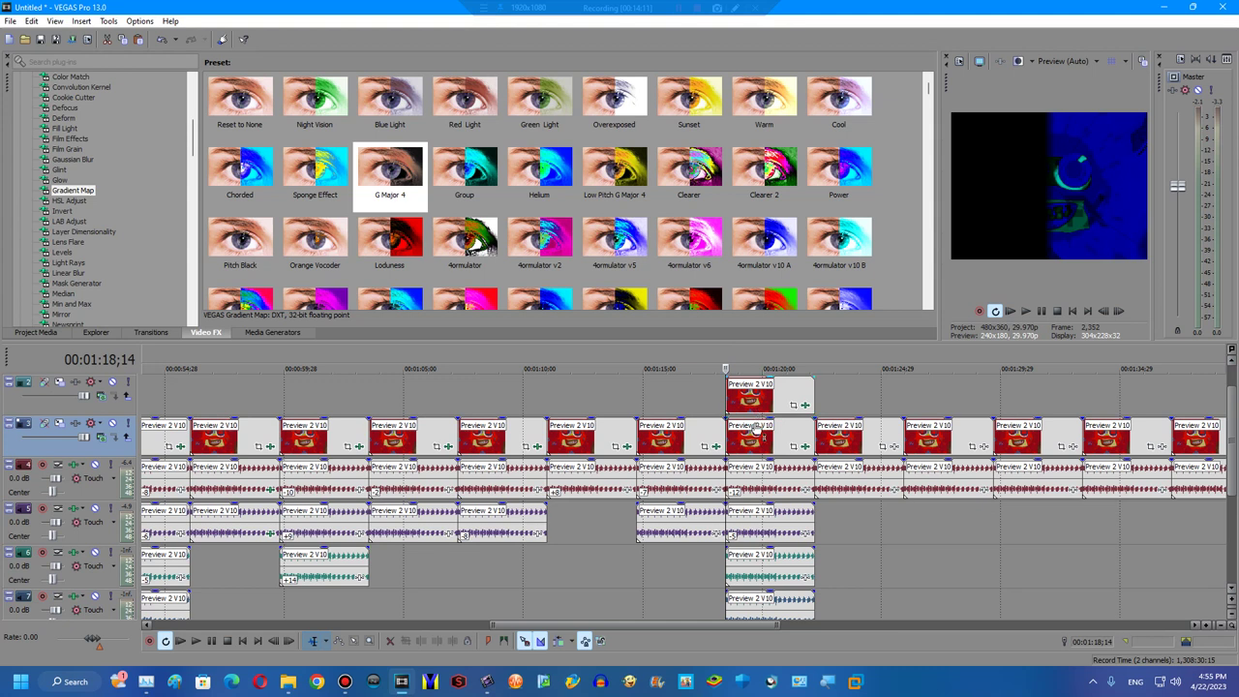
{"action": "left_click", "coordinate": [754, 401]}
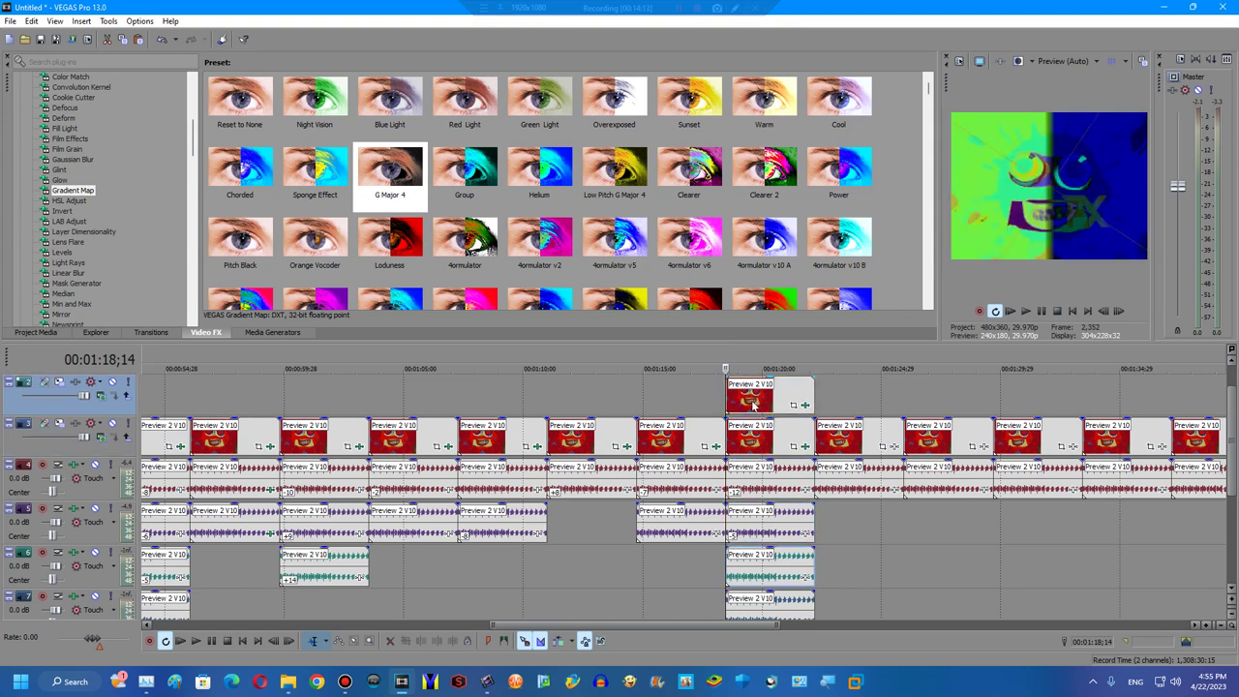
{"action": "left_click", "coordinate": [750, 401]}
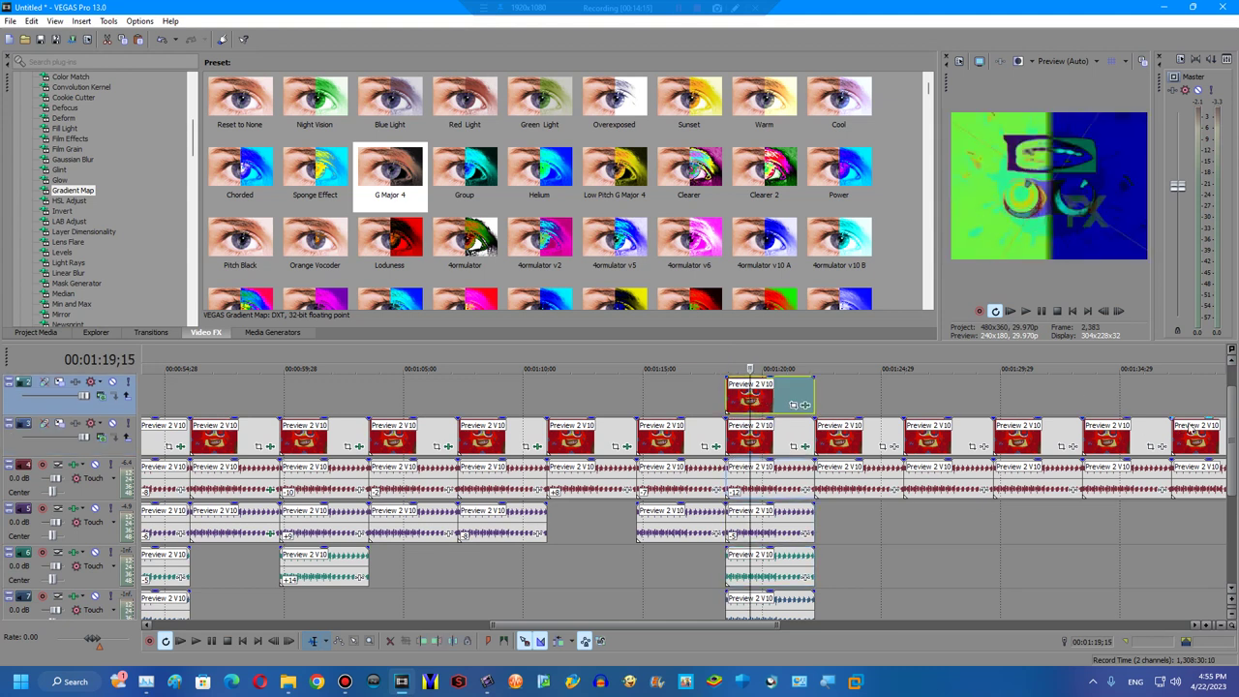
{"action": "scroll", "coordinate": [1233, 435], "scroll_direction": "up", "scroll_amount": 1}
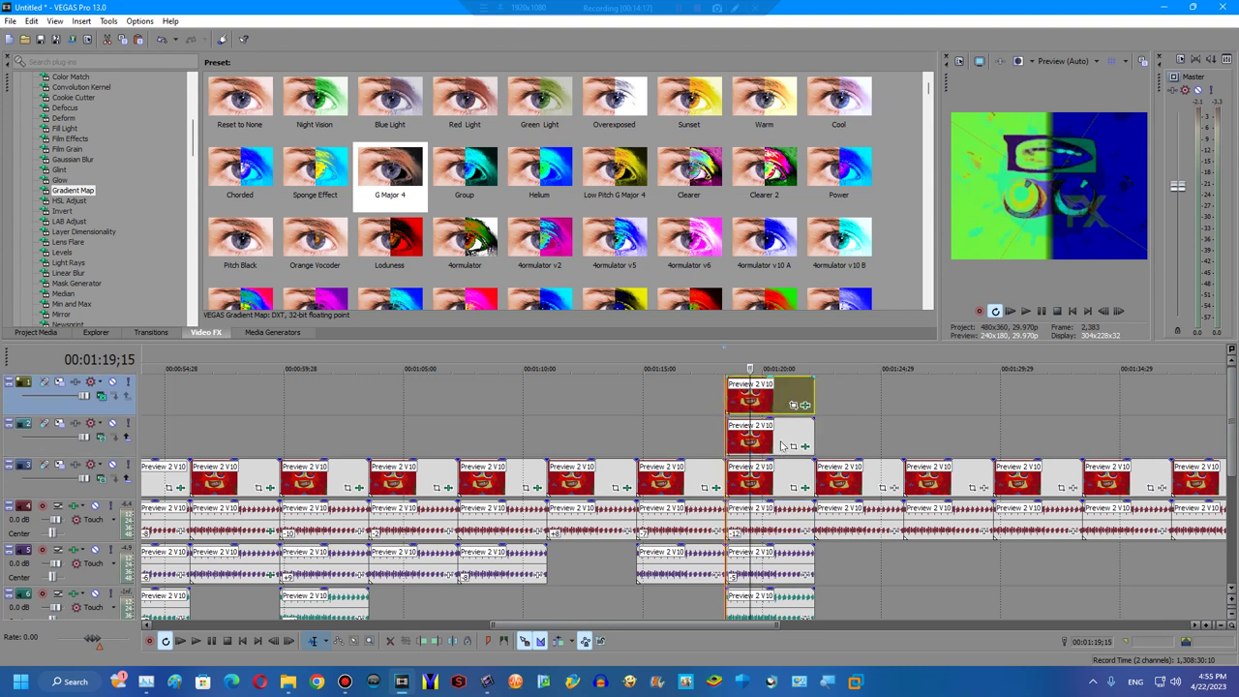
{"action": "left_click_drag", "start_coordinate": [780, 405], "coordinate": [780, 484]}
Realign the 1:18 overlay clip, with the track 6 audio lined up to it.
{"action": "left_click", "coordinate": [778, 481]}
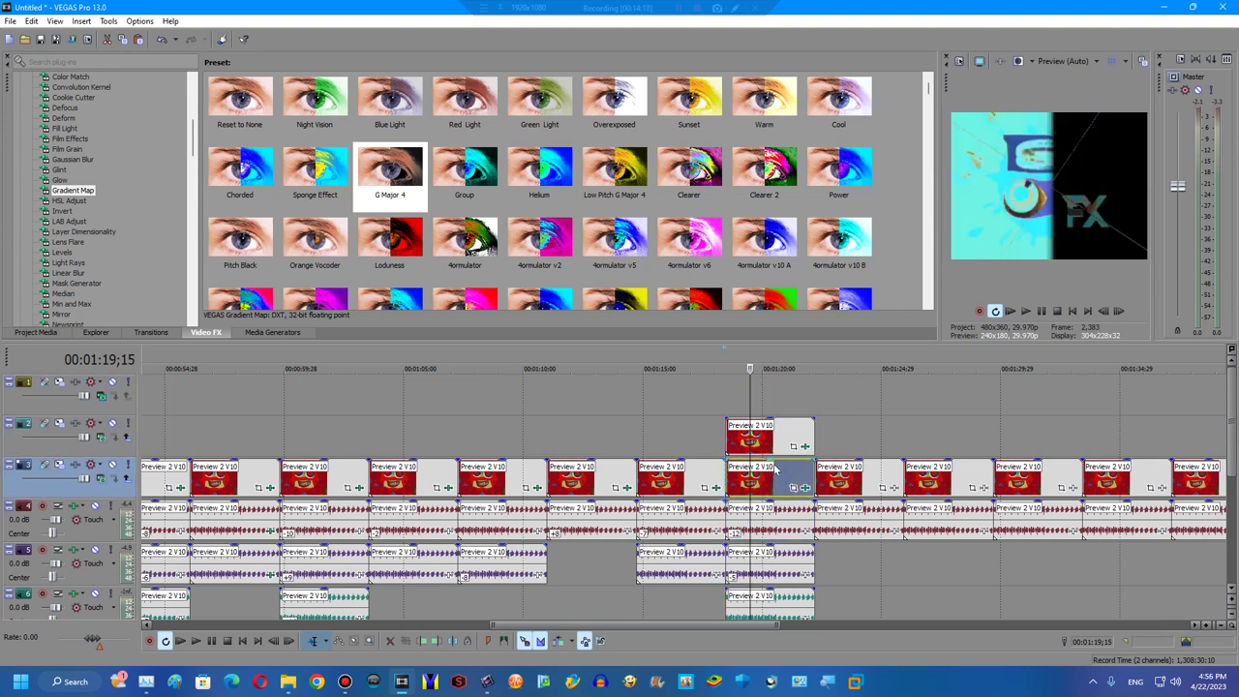
{"action": "left_click", "coordinate": [772, 440]}
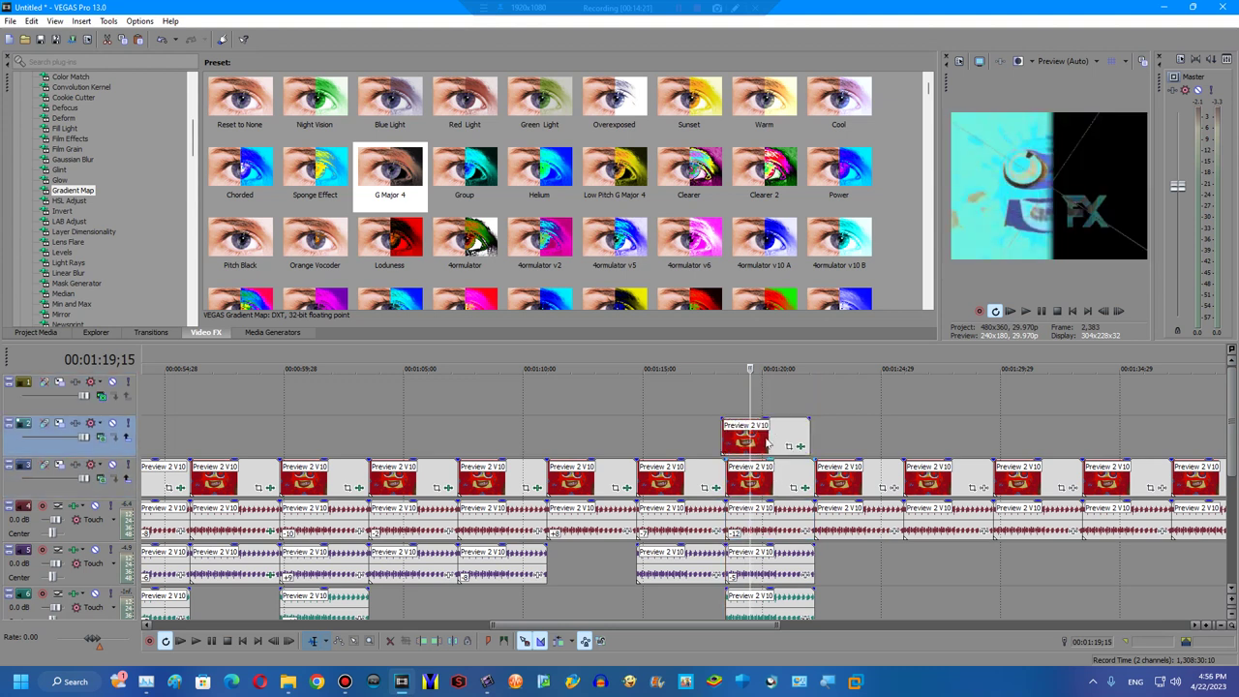
{"action": "mouse_move", "coordinate": [772, 441]}
{"action": "left_mouse_down"}
{"action": "mouse_move", "coordinate": [796, 476]}
{"action": "mouse_move", "coordinate": [770, 441]}
{"action": "left_mouse_up"}
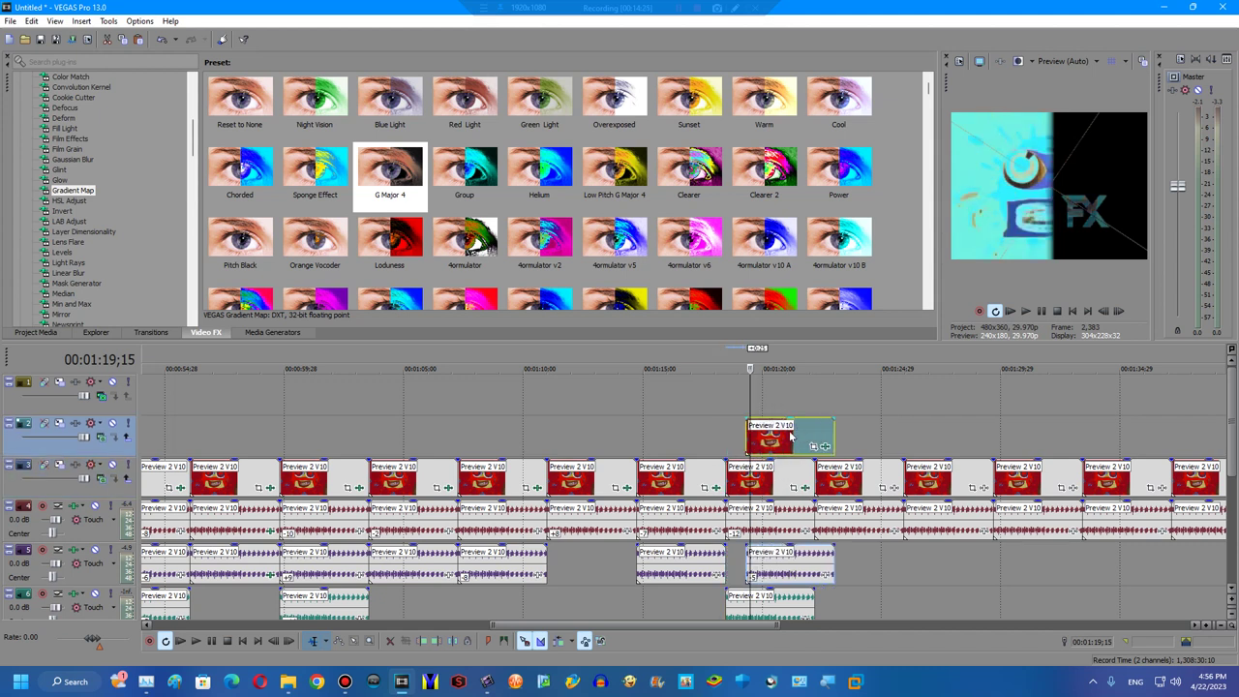
{"action": "left_click_drag", "start_coordinate": [780, 478], "coordinate": [855, 438]}
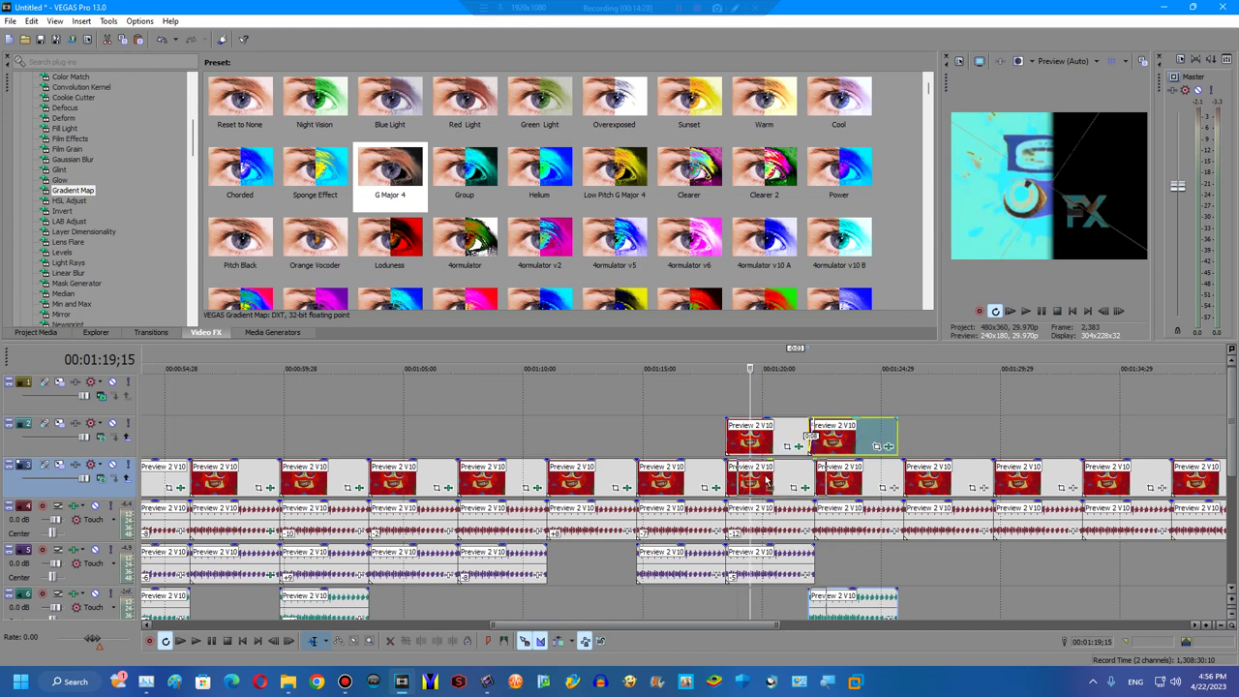
{"action": "left_click_drag", "start_coordinate": [802, 456], "coordinate": [760, 483]}
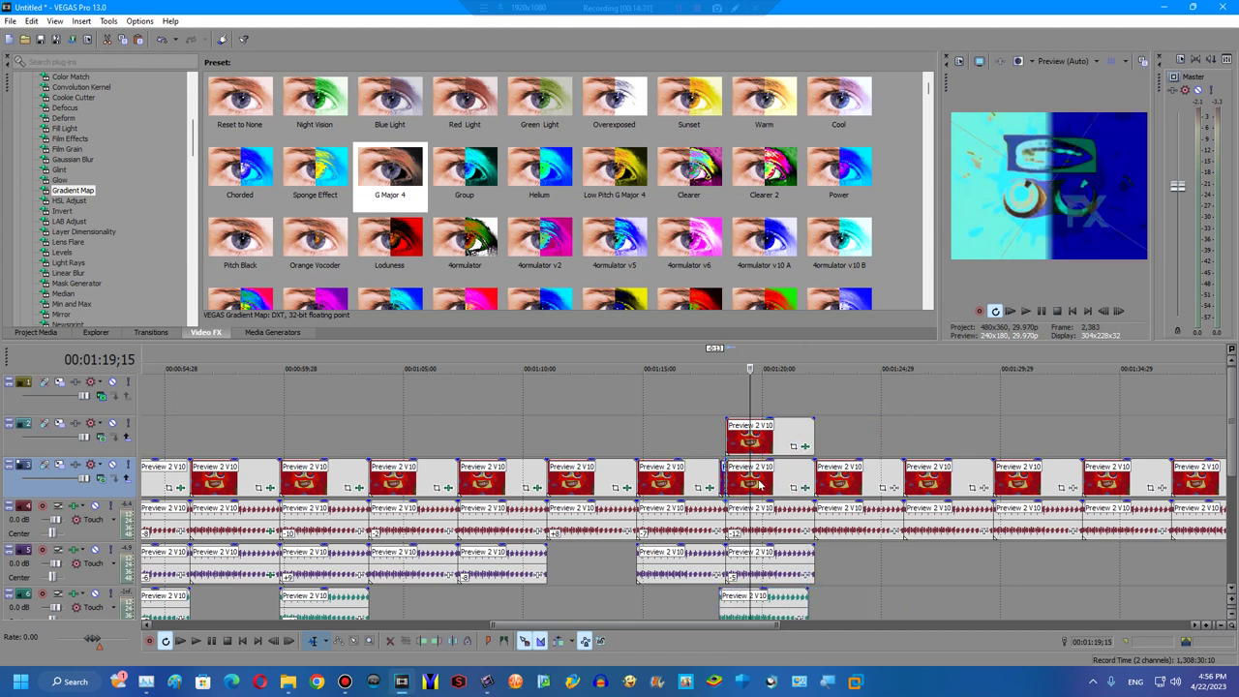
{"action": "left_click_drag", "start_coordinate": [765, 600], "coordinate": [773, 603]}
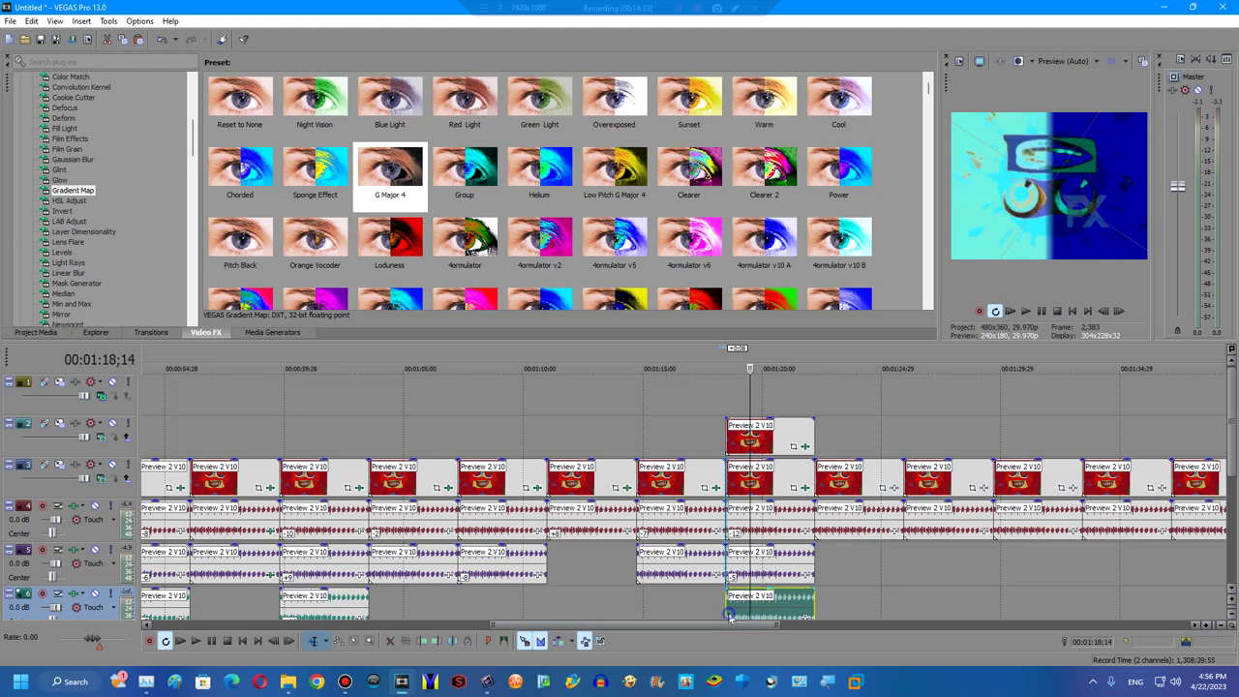
Preview playback of the edited 1:18 section.
{"action": "key", "text": "space"}
{"action": "key", "text": "space"}
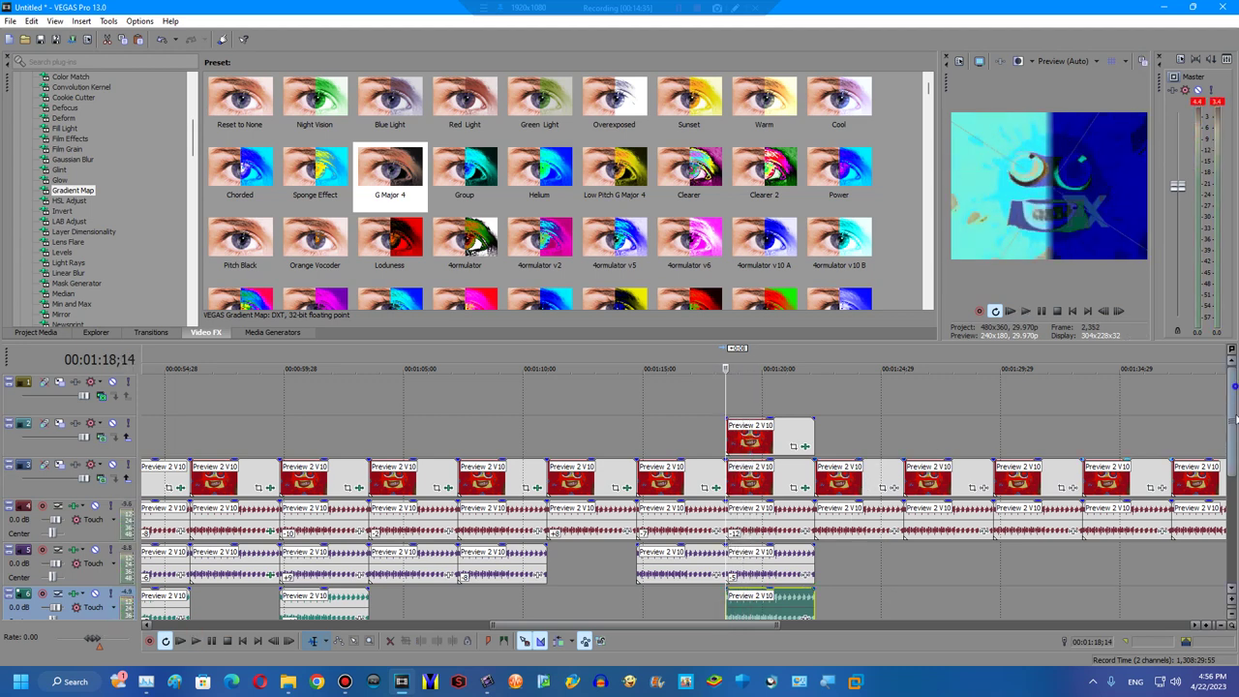
{"action": "scroll", "coordinate": [789, 569], "scroll_direction": "down", "scroll_amount": 5}
{"action": "left_click", "coordinate": [726, 540]}
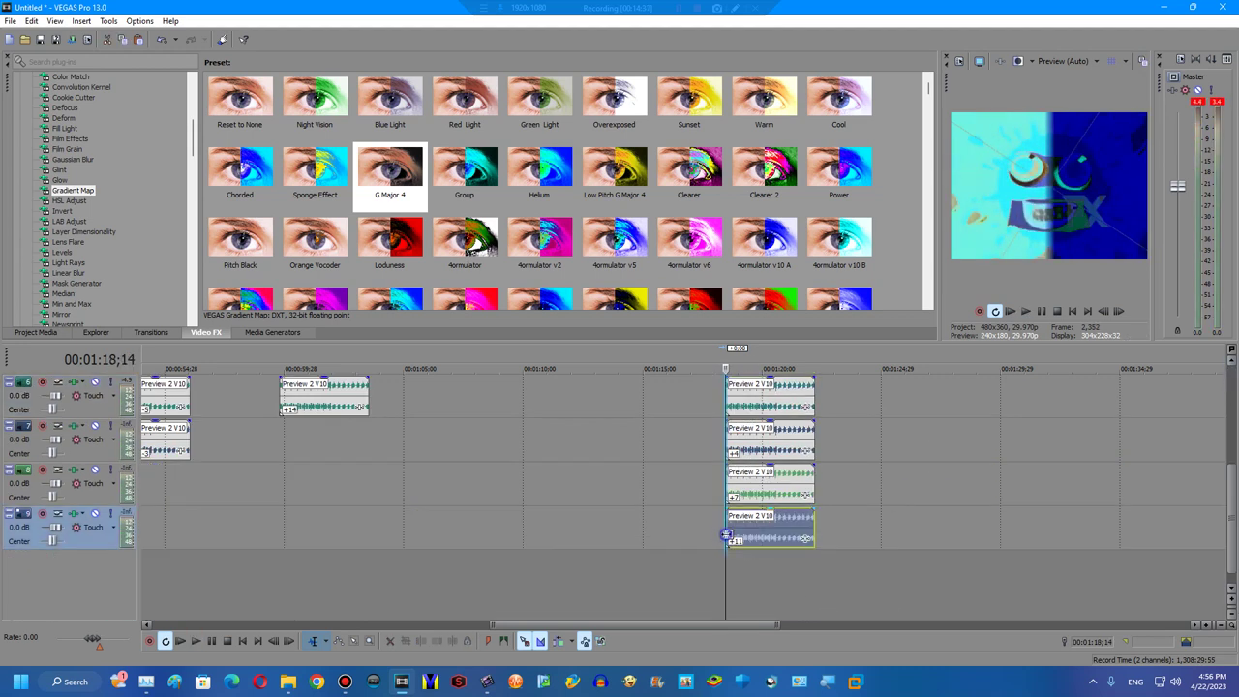
{"action": "key", "text": "space"}
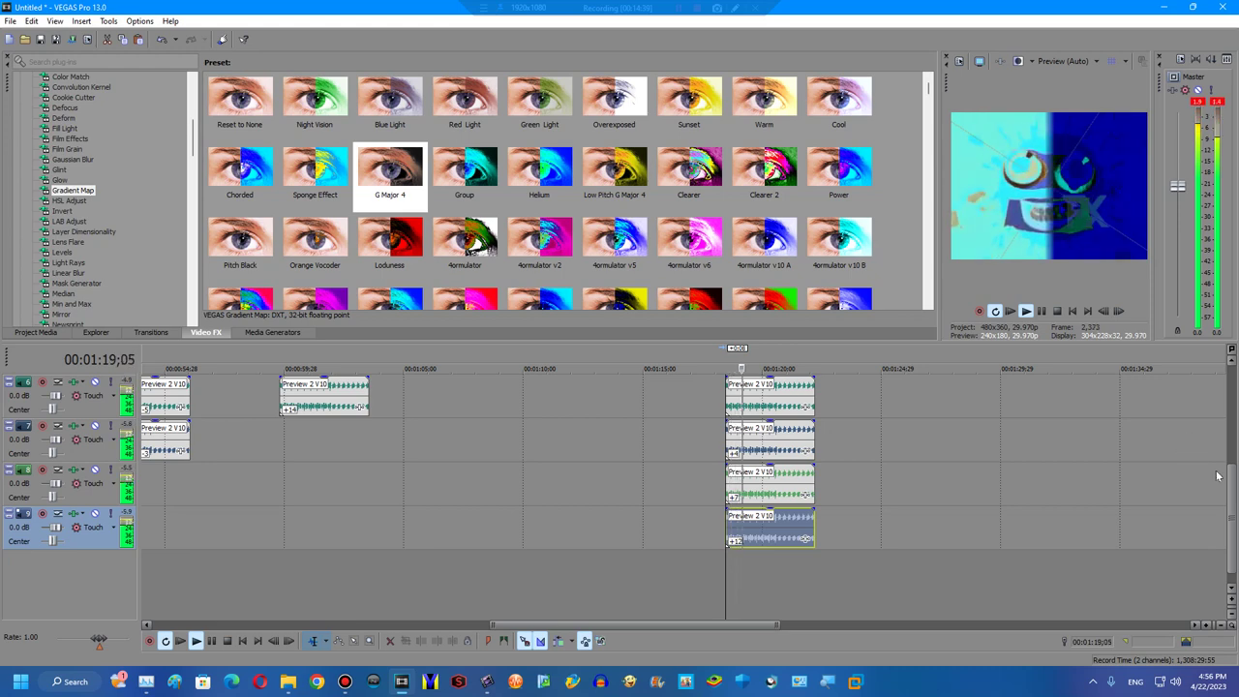
{"action": "key", "text": "space"}
{"action": "scroll", "coordinate": [1232, 452], "scroll_direction": "up", "scroll_amount": 3}
{"action": "scroll", "coordinate": [1232, 452], "scroll_direction": "up", "scroll_amount": 1}
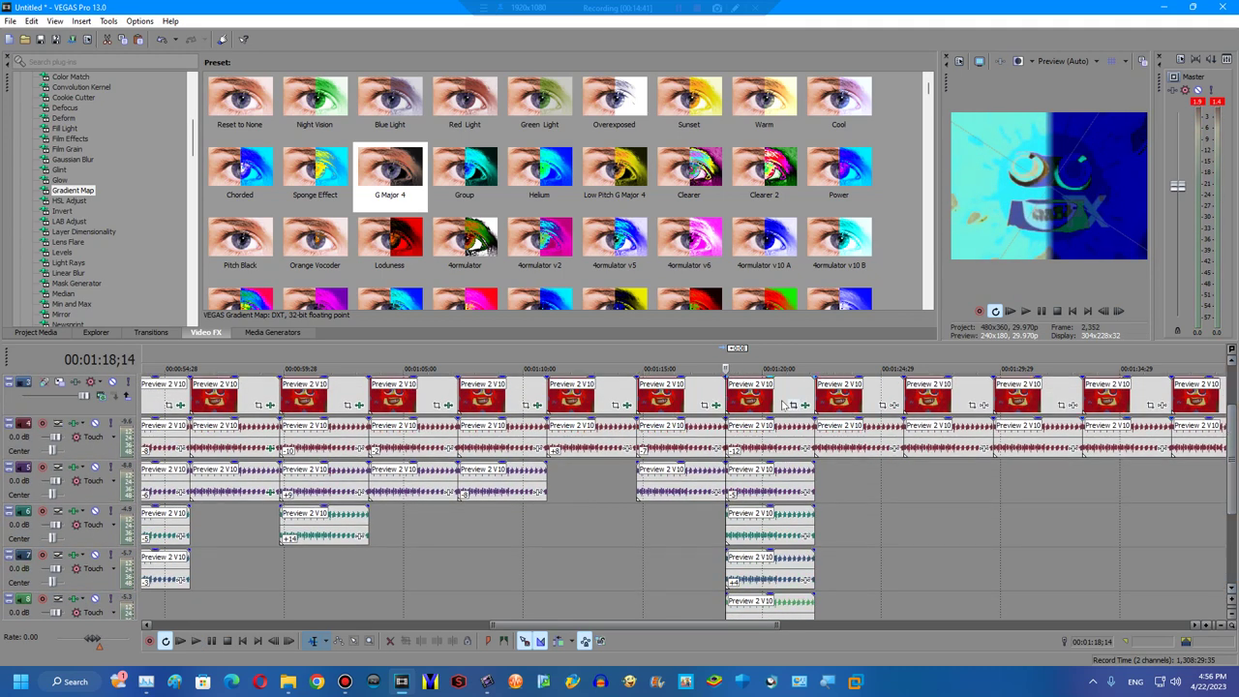
Select the clip after the overlay at 1:22 and paste a copy onto a new video track.
{"action": "left_click", "coordinate": [779, 398]}
{"action": "scroll", "coordinate": [1232, 476], "scroll_direction": "down", "scroll_amount": 3}
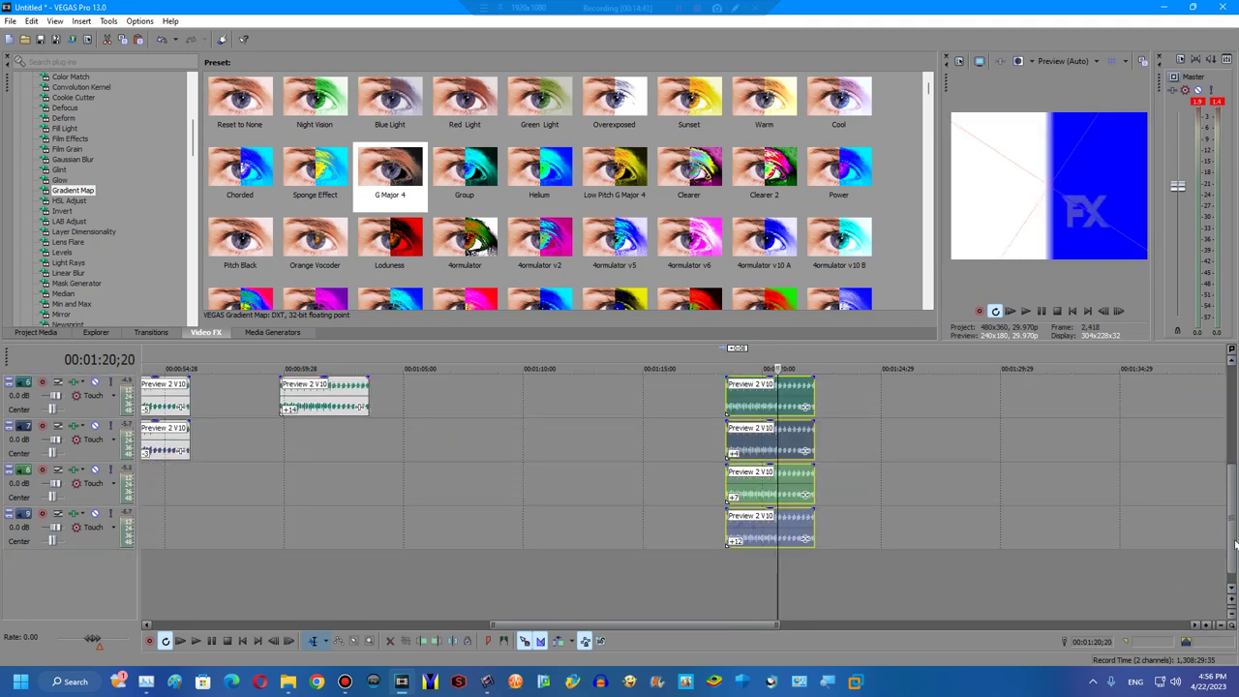
{"action": "scroll", "coordinate": [1234, 496], "scroll_direction": "up", "scroll_amount": 2}
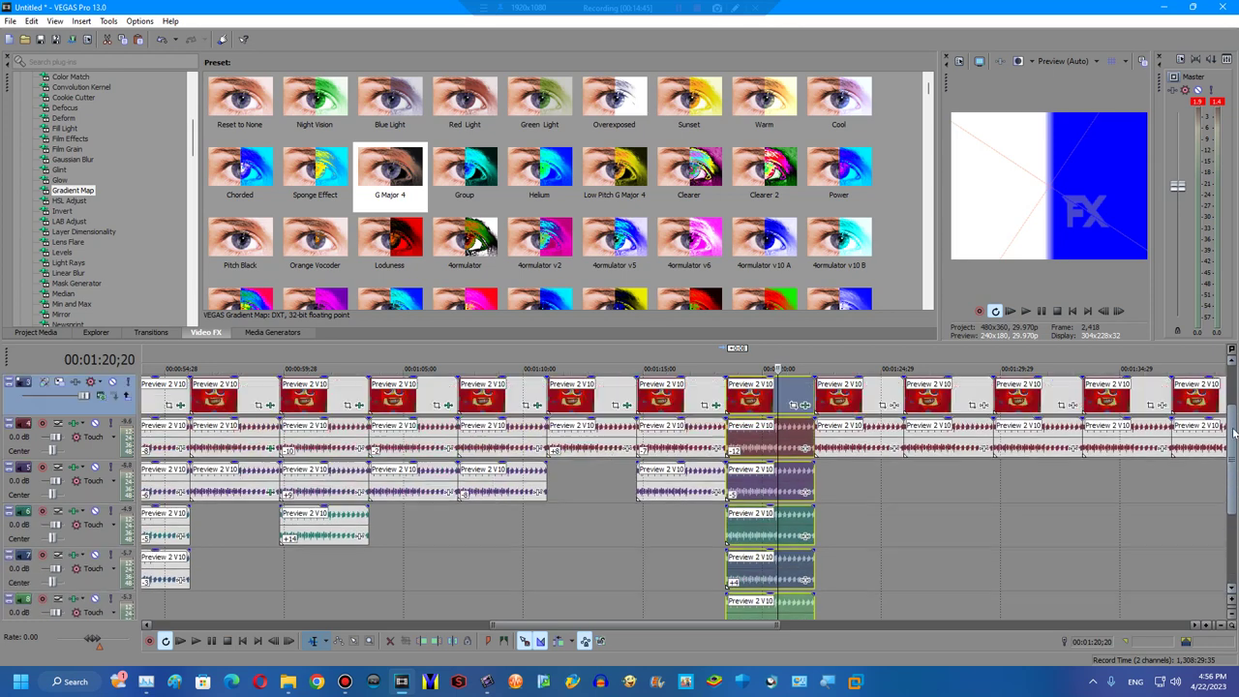
{"action": "scroll", "coordinate": [1148, 408], "scroll_direction": "up", "scroll_amount": 2}
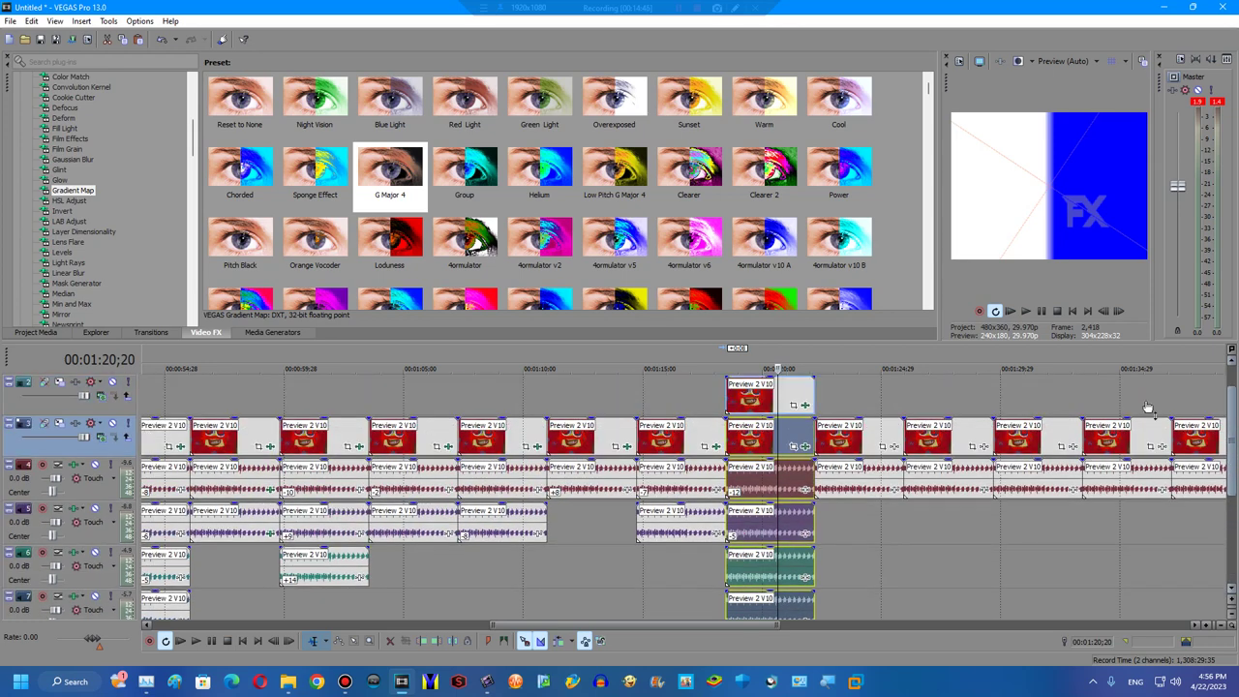
{"action": "left_click", "coordinate": [829, 435]}
{"action": "key", "text": "ctrl+v"}
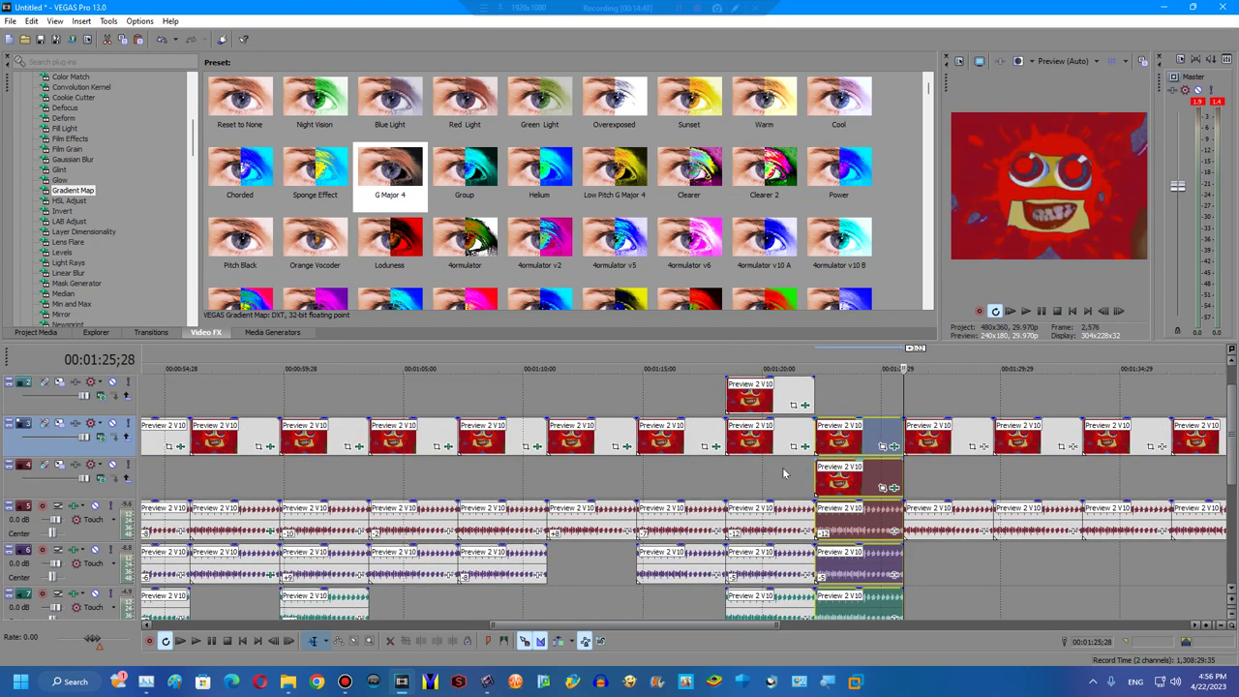
{"action": "left_click", "coordinate": [845, 472]}
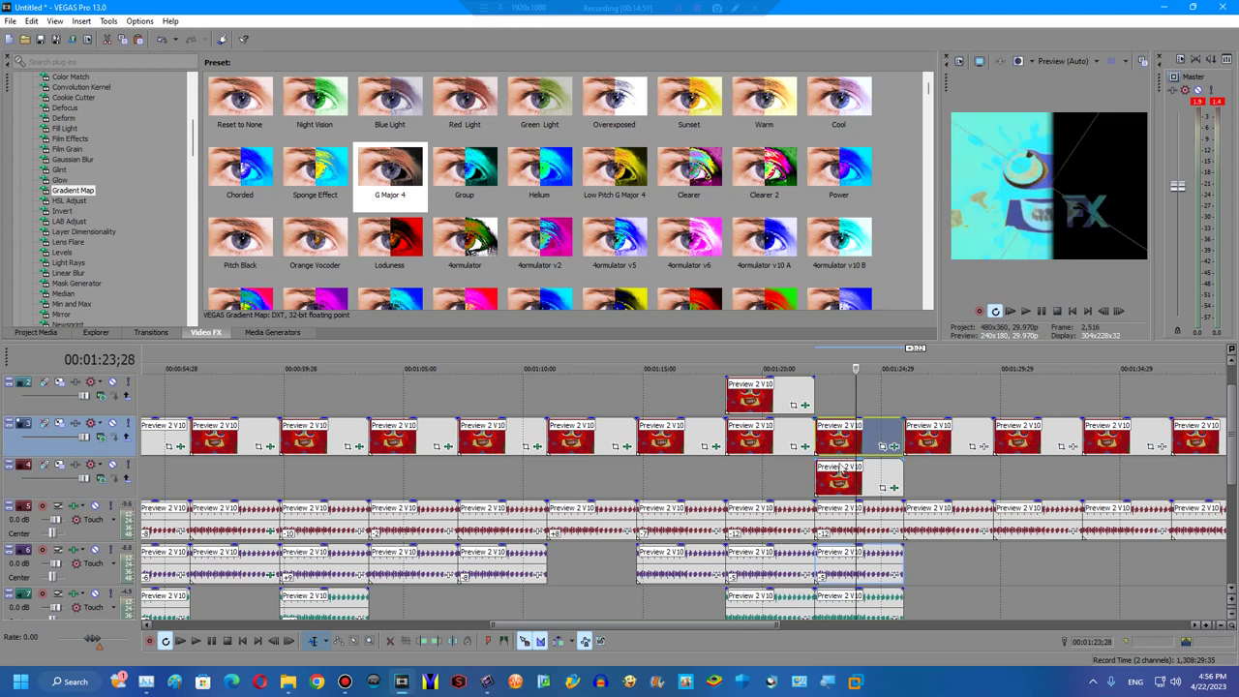
{"action": "left_click", "coordinate": [838, 472]}
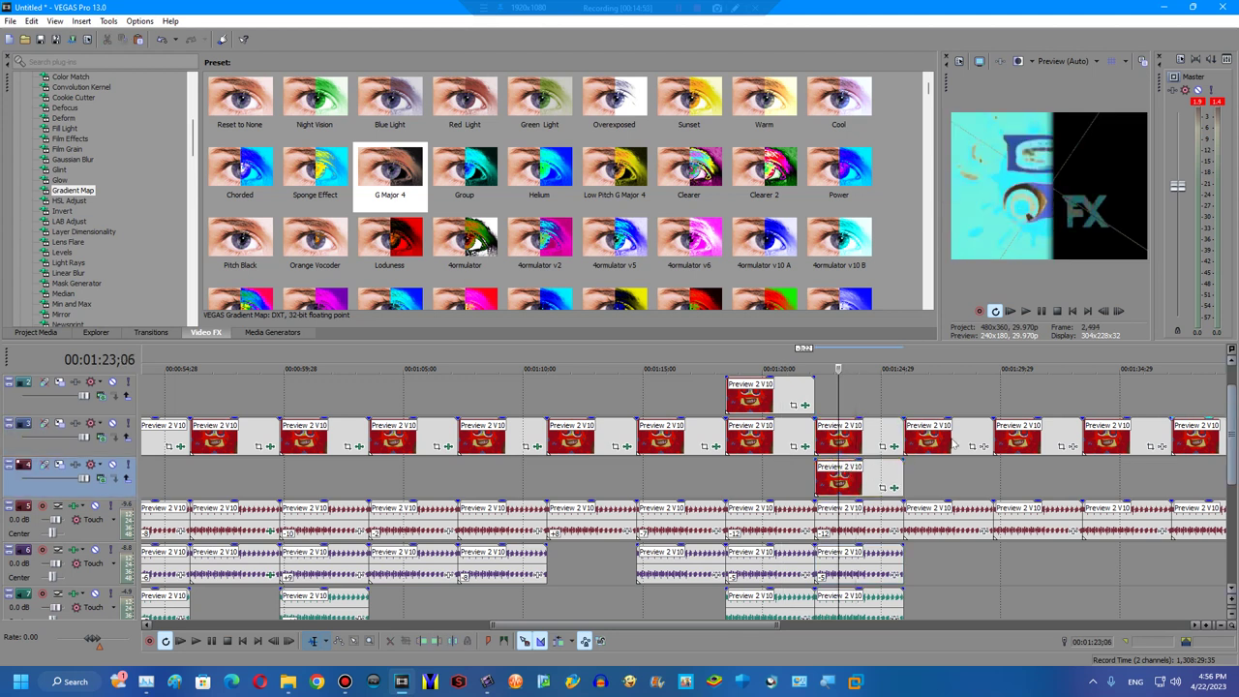
{"action": "left_click", "coordinate": [864, 481]}
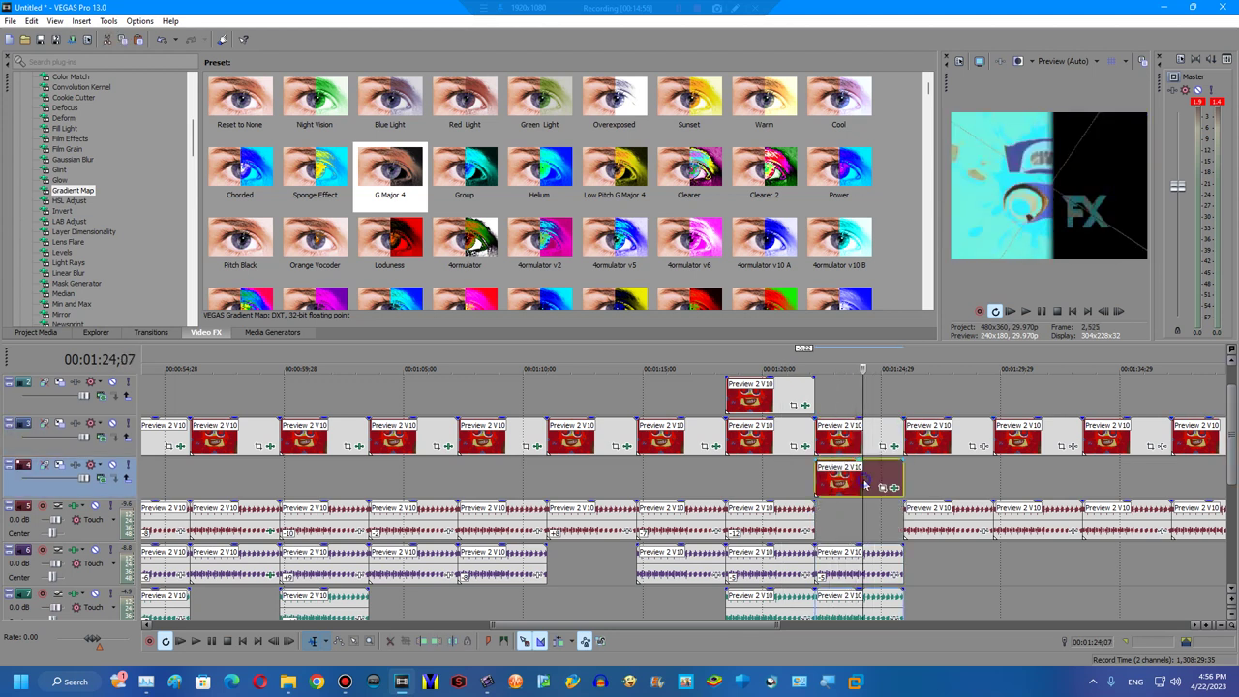
Delete the 1:22 clips and remove the now-empty extra video track.
{"action": "left_click", "coordinate": [843, 474]}
{"action": "key", "text": "Delete"}
{"action": "right_click", "coordinate": [834, 477]}
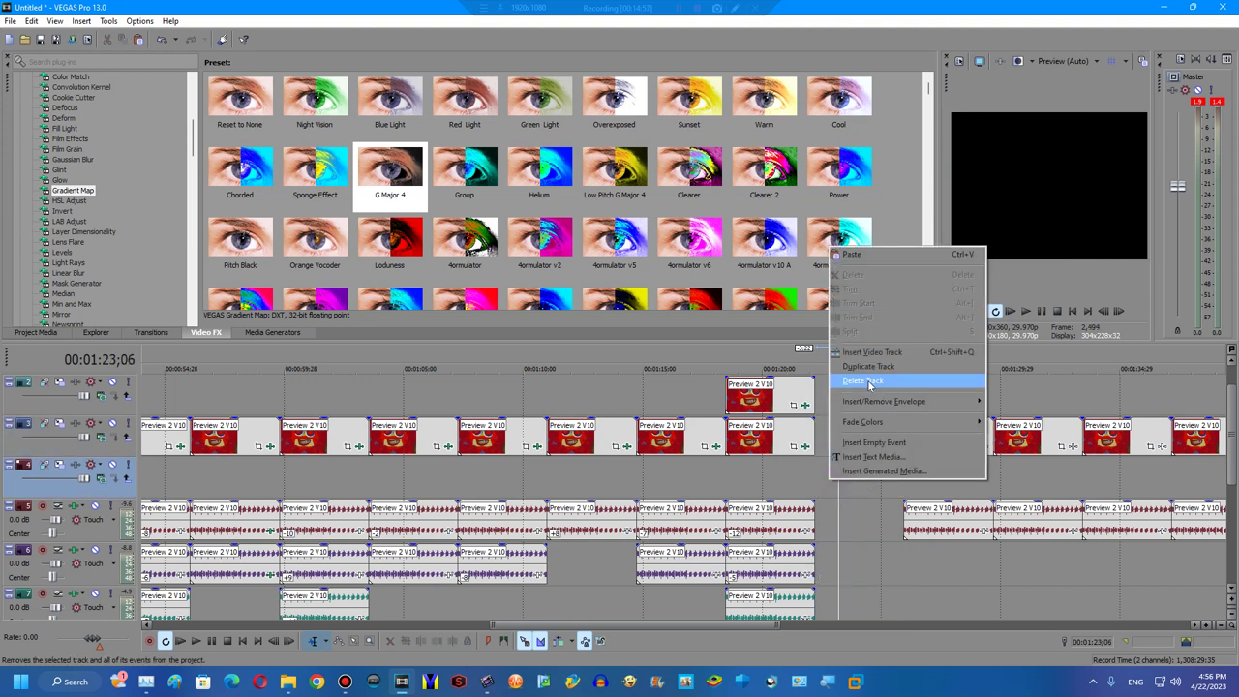
{"action": "left_click", "coordinate": [870, 383]}
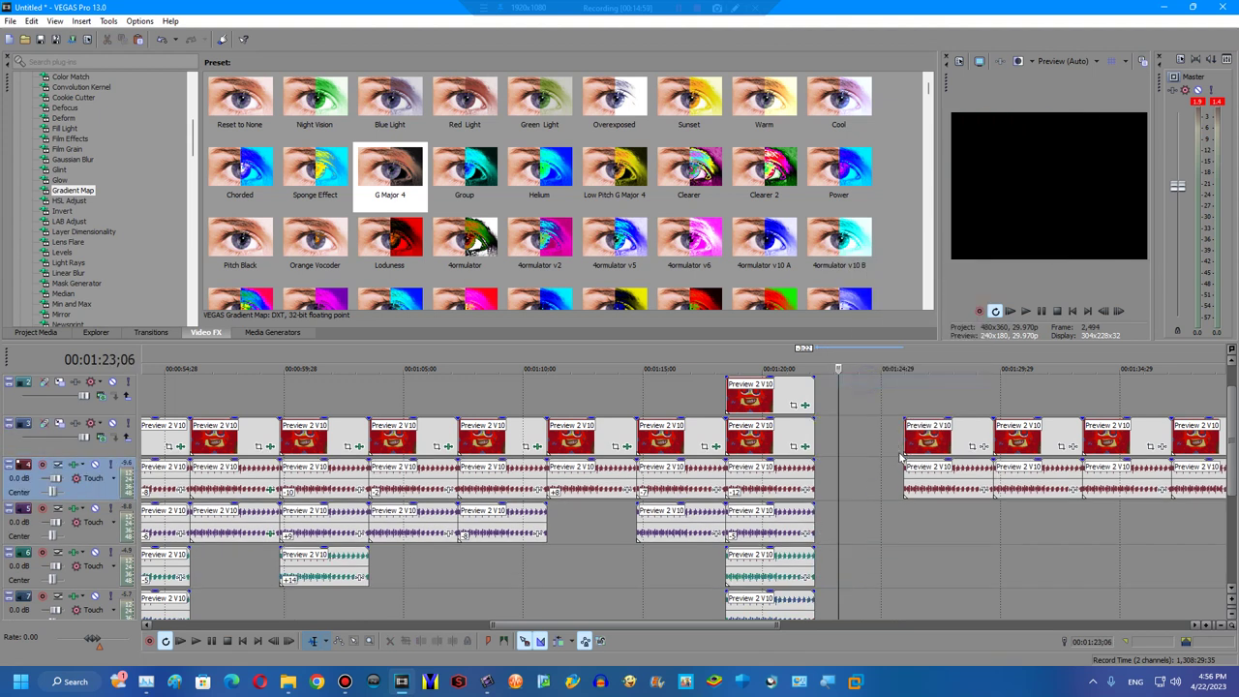
{"action": "left_click", "coordinate": [818, 440]}
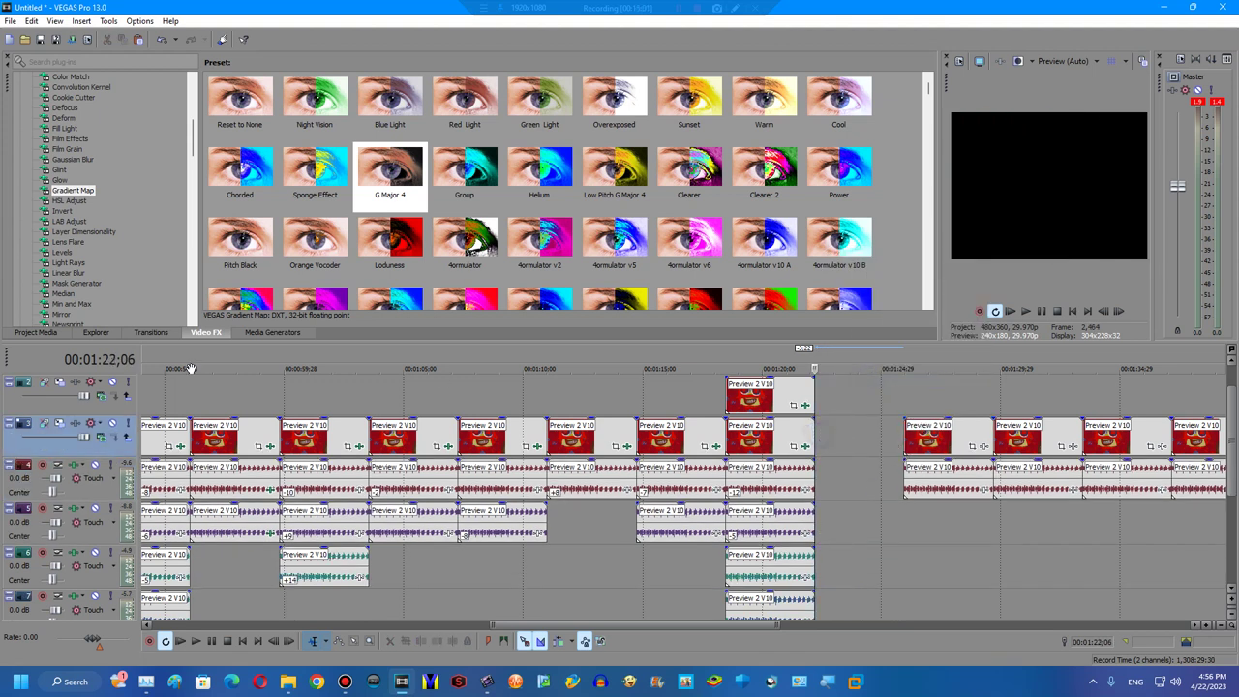
Place Preview 2 V10.mp4 into the 1:22 gap and move its audio down one track.
{"action": "left_click", "coordinate": [36, 331]}
{"action": "left_click", "coordinate": [133, 97]}
{"action": "mouse_move", "coordinate": [132, 97]}
{"action": "left_mouse_down"}
{"action": "mouse_move", "coordinate": [942, 505]}
{"action": "mouse_move", "coordinate": [845, 495]}
{"action": "left_mouse_up"}
{"action": "left_click", "coordinate": [830, 495]}
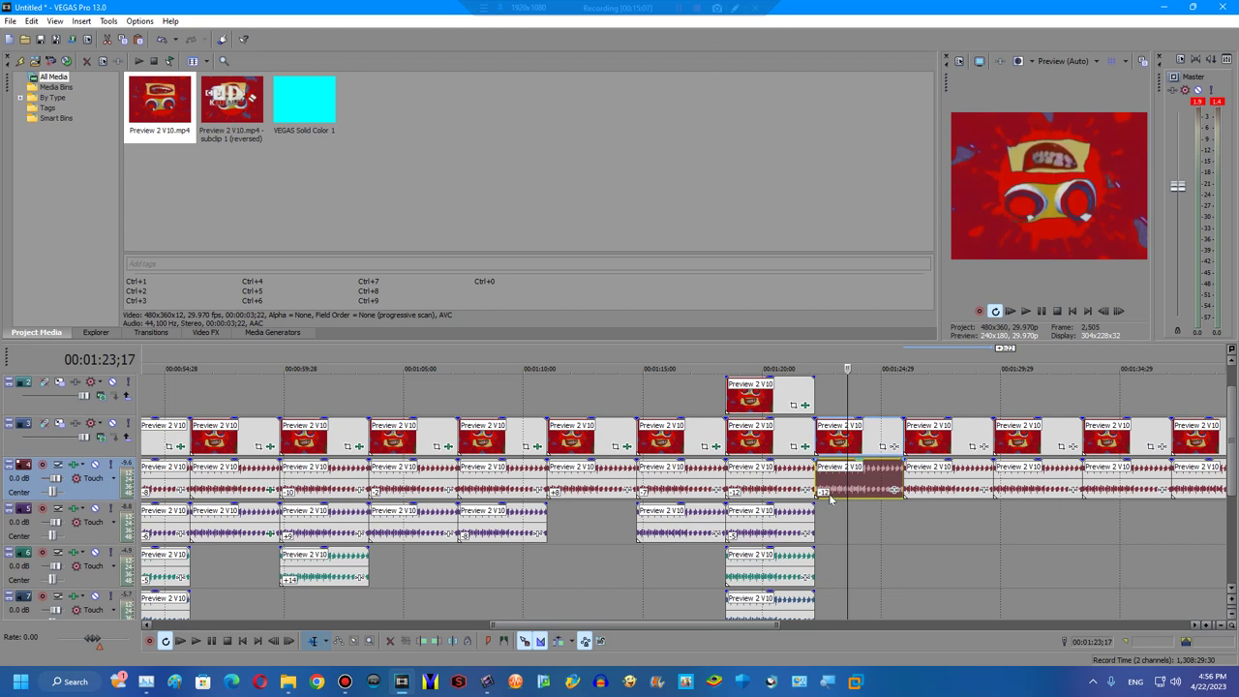
{"action": "mouse_move", "coordinate": [830, 497]}
{"action": "left_mouse_down"}
{"action": "mouse_move", "coordinate": [833, 620]}
{"action": "mouse_move", "coordinate": [833, 605]}
{"action": "left_mouse_up"}
Copy the 1:22 audio onto the tracks below and select the stacked audio clips.
{"action": "scroll", "coordinate": [946, 538], "scroll_direction": "down", "scroll_amount": 4}
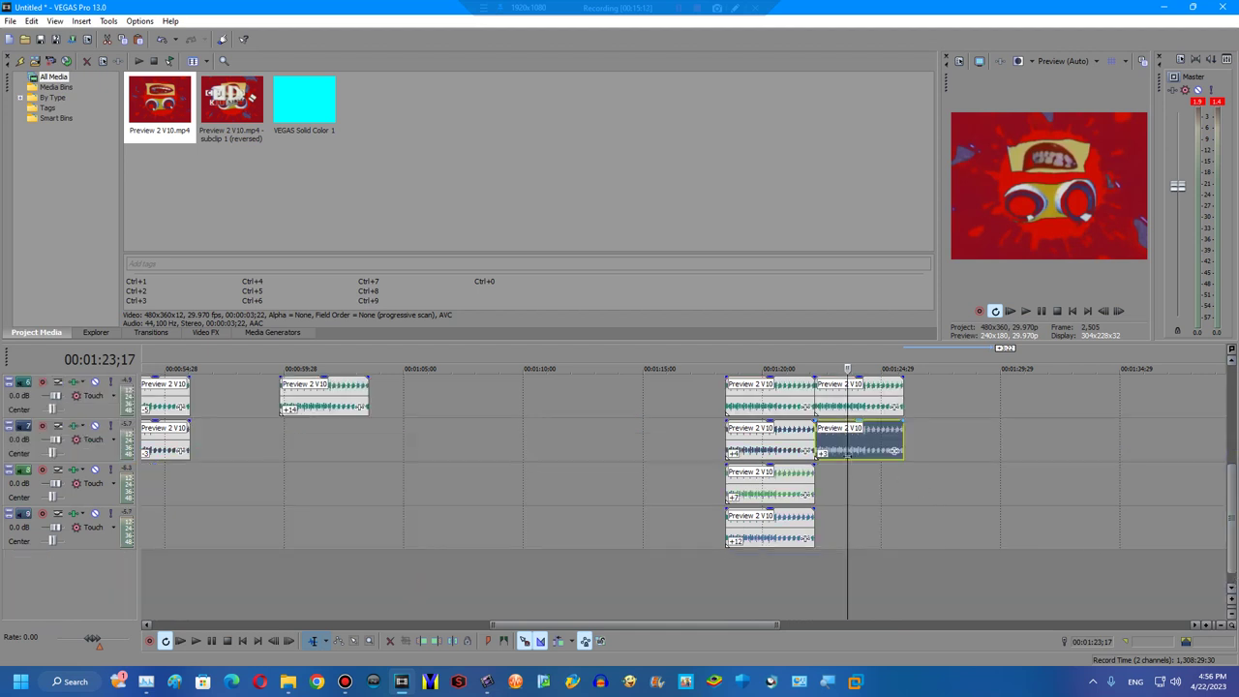
{"action": "left_click_drag", "start_coordinate": [843, 455], "coordinate": [825, 523]}
{"action": "left_click", "coordinate": [857, 490]}
{"action": "left_click", "coordinate": [847, 534]}
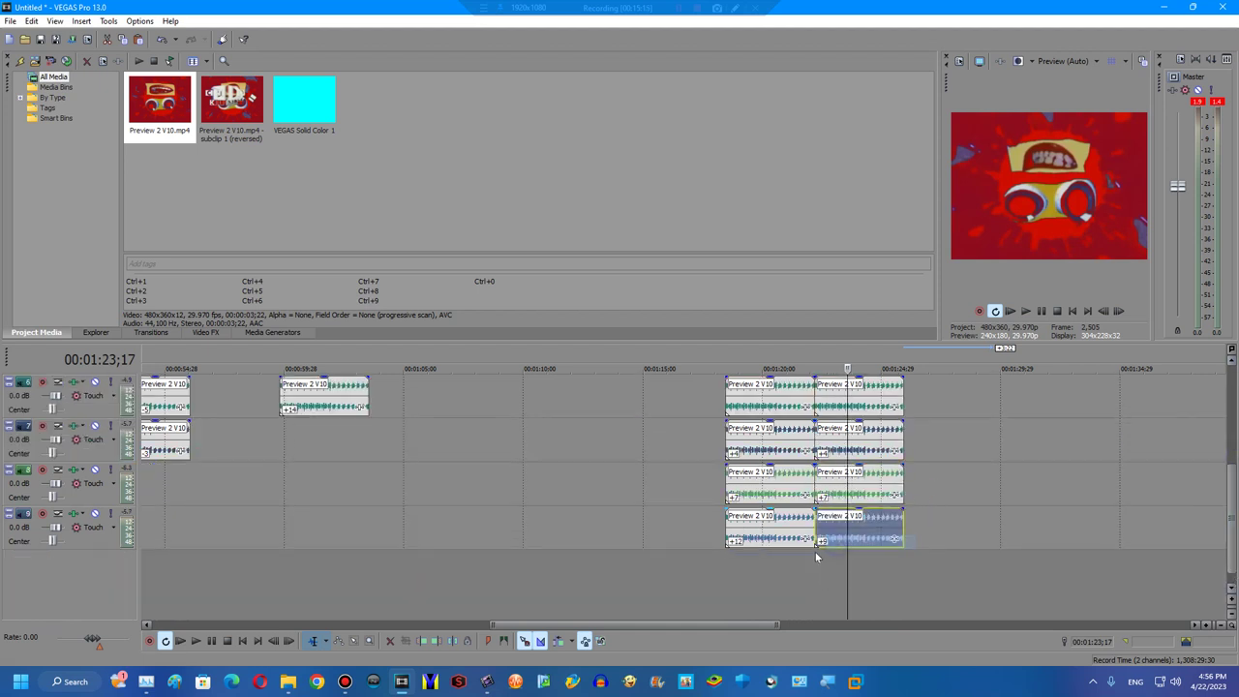
{"action": "left_click", "coordinate": [818, 550]}
{"action": "scroll", "coordinate": [886, 456], "scroll_direction": "up", "scroll_amount": 2}
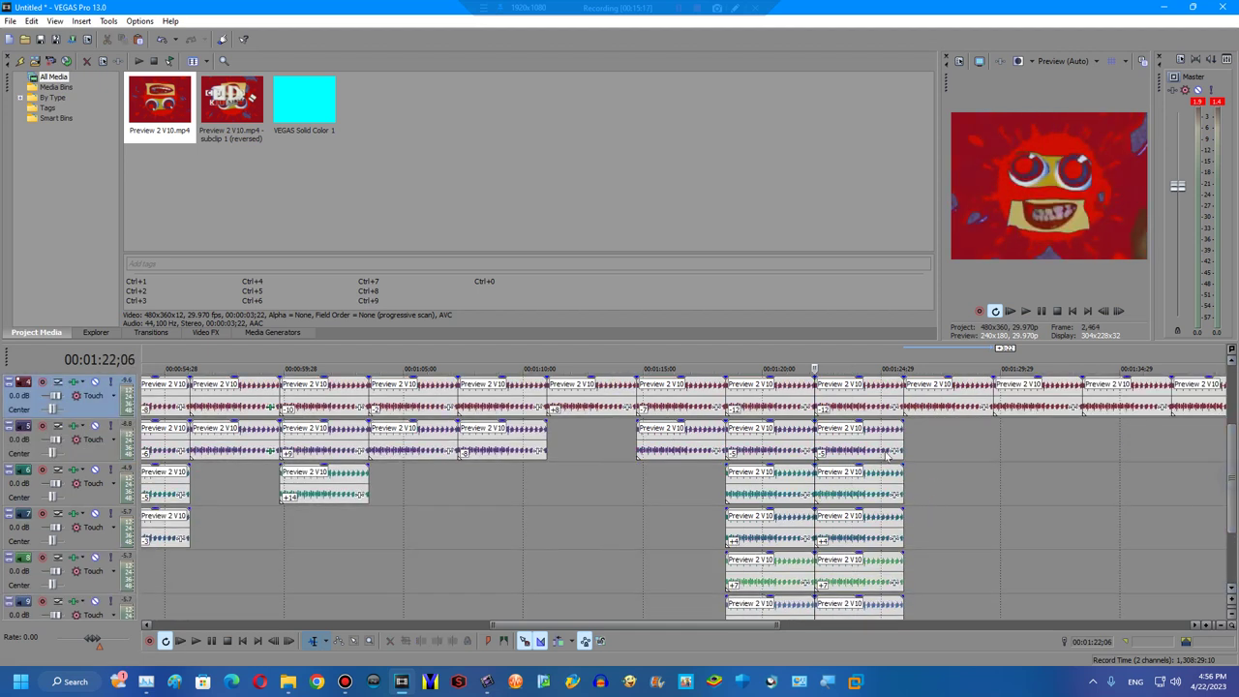
{"action": "left_click", "coordinate": [825, 397]}
{"action": "left_click", "coordinate": [870, 607], "text": "shift"}
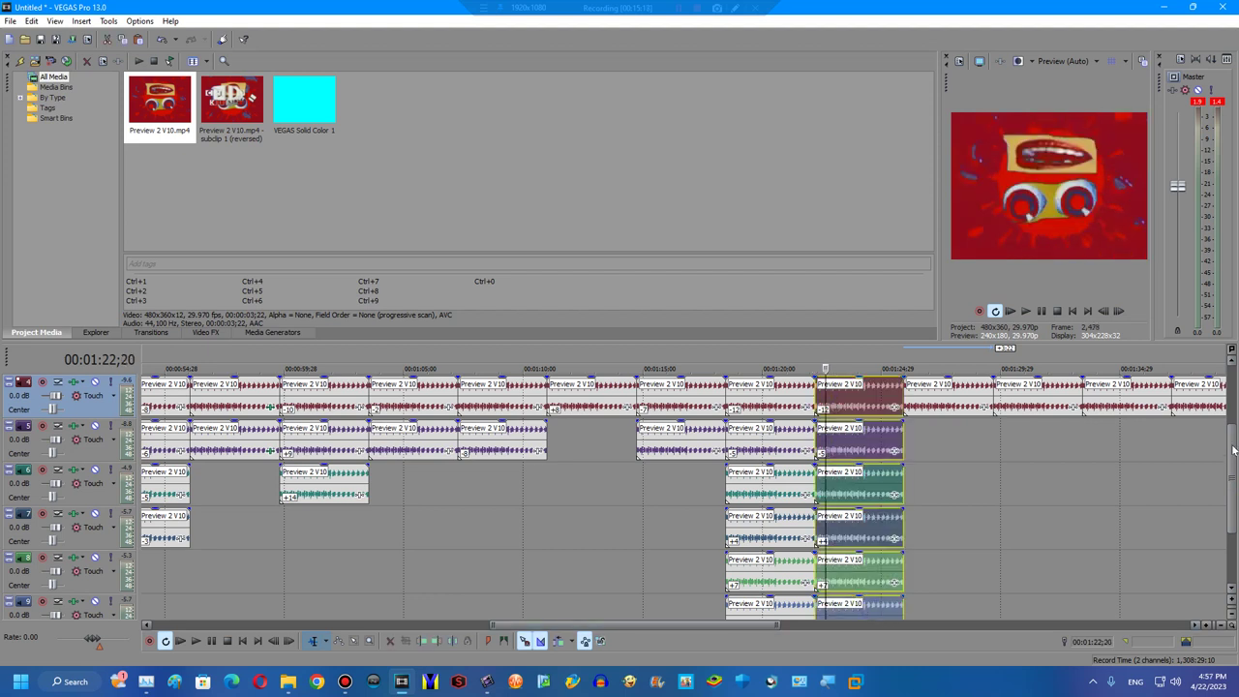
Move the selected 1:22 audio clips onto new bottom tracks, undoing an accidental deletion.
{"action": "scroll", "coordinate": [1234, 442], "scroll_direction": "up", "scroll_amount": 1}
{"action": "left_click", "coordinate": [917, 397]}
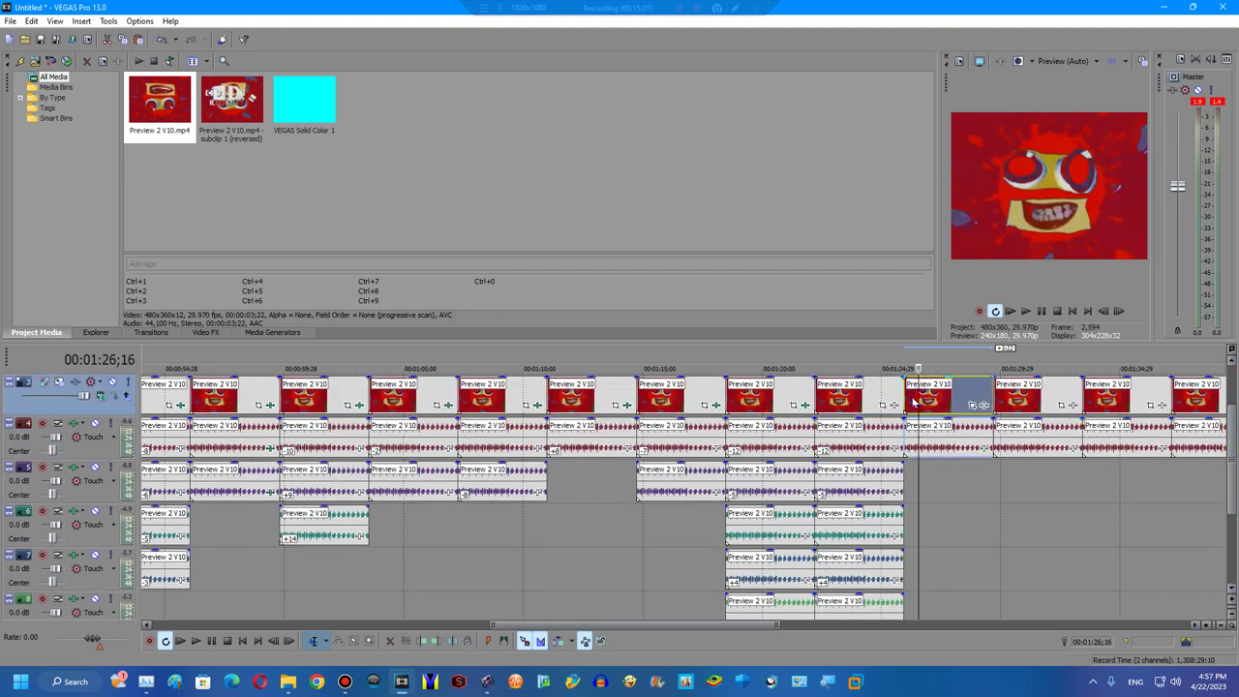
{"action": "key", "text": "Delete"}
{"action": "key", "text": "ctrl+z"}
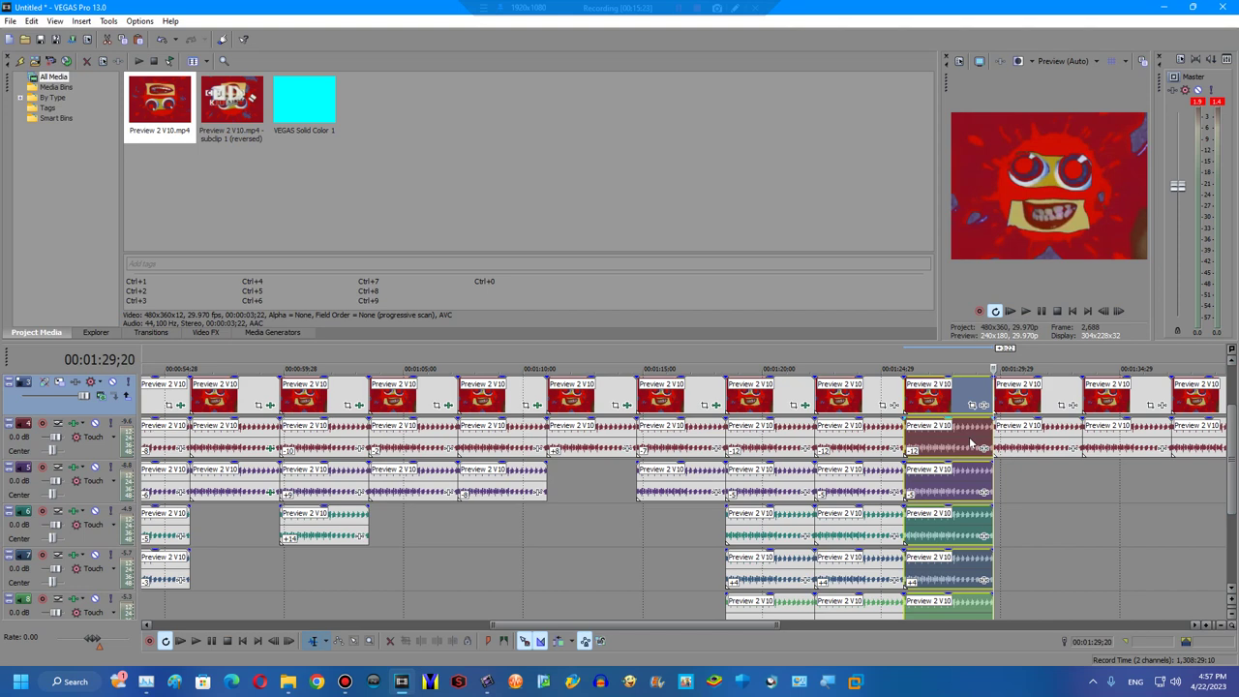
{"action": "left_click", "coordinate": [852, 450]}
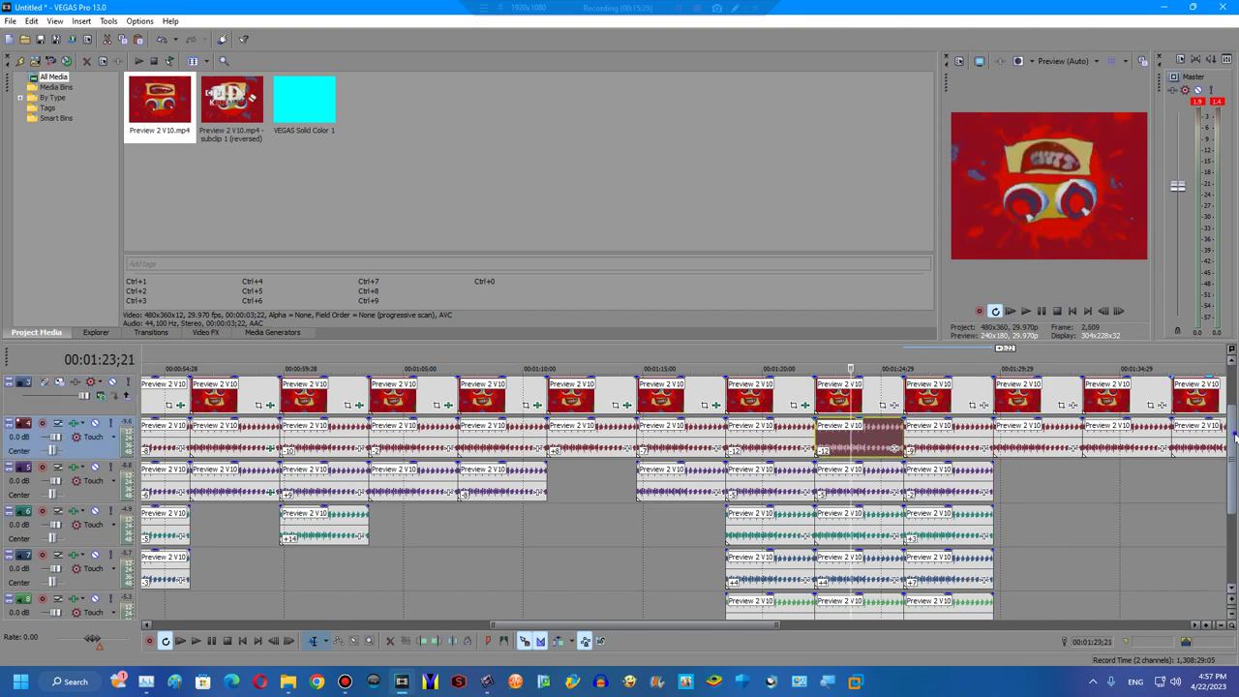
{"action": "left_click_drag", "start_coordinate": [1235, 440], "coordinate": [1235, 530]}
{"action": "scroll", "coordinate": [852, 428], "scroll_direction": "up", "scroll_amount": 2}
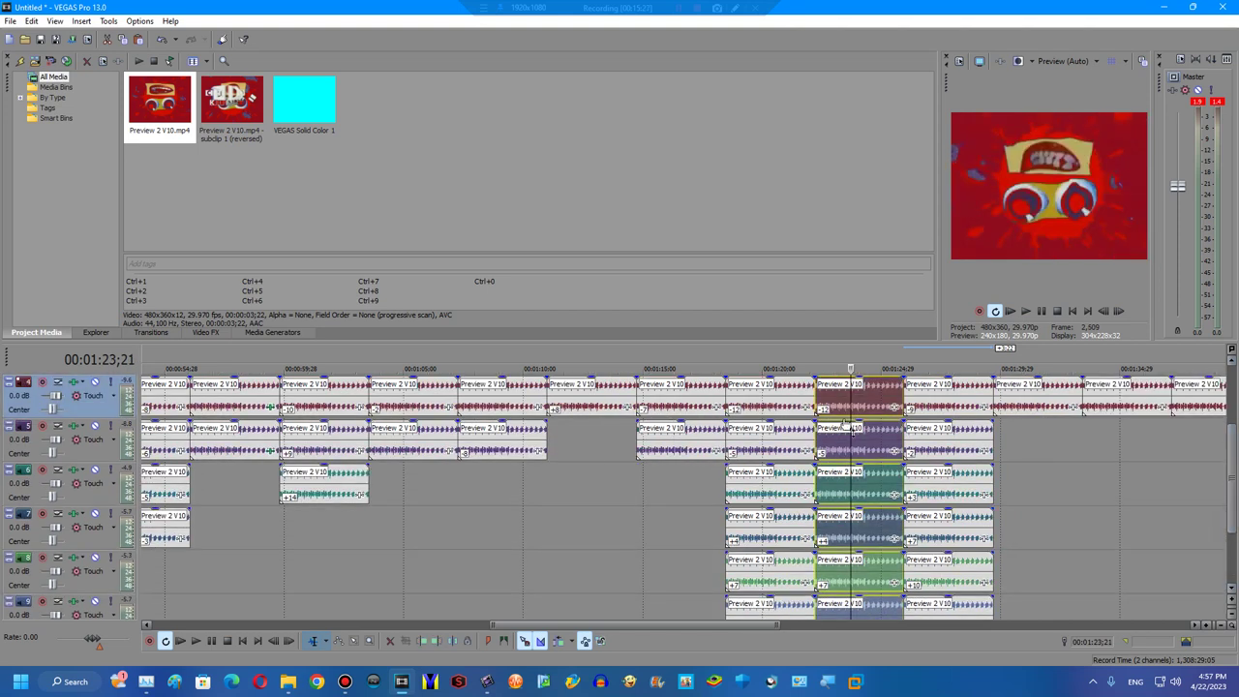
{"action": "left_click_drag", "start_coordinate": [879, 443], "coordinate": [881, 597]}
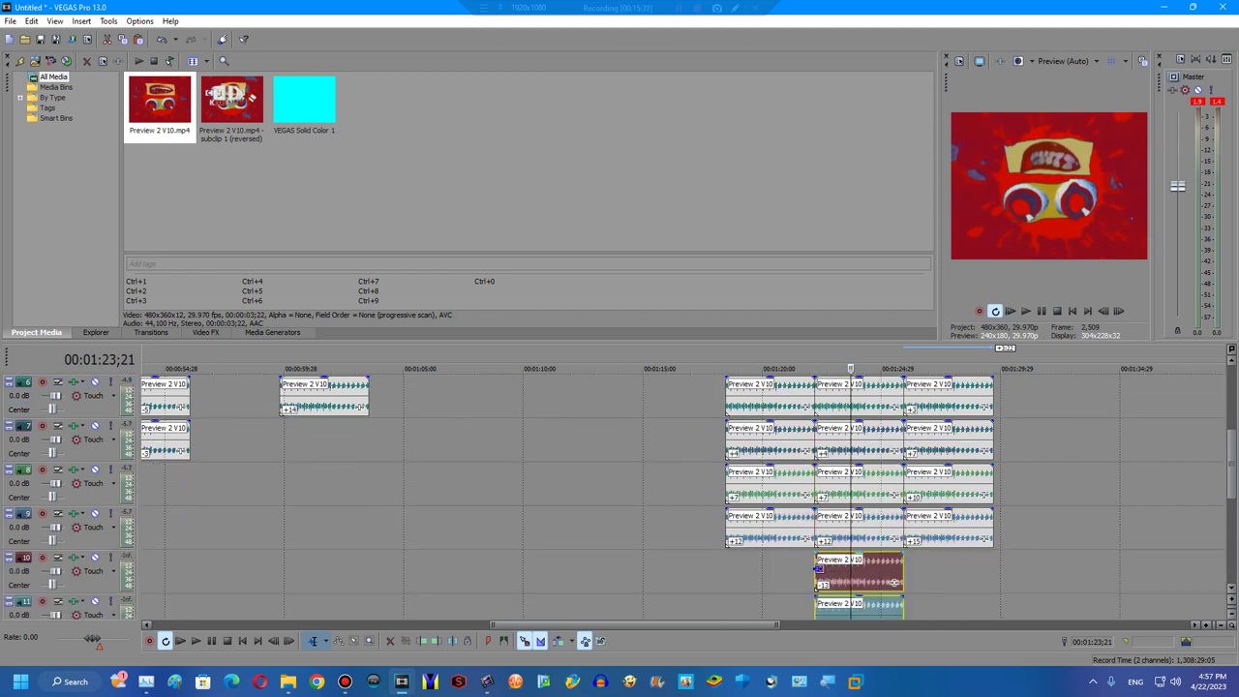
Play the timeline from 1:22 with tracks 2–7 in view.
{"action": "left_click", "coordinate": [819, 571]}
{"action": "scroll", "coordinate": [1200, 454], "scroll_direction": "up", "scroll_amount": 1}
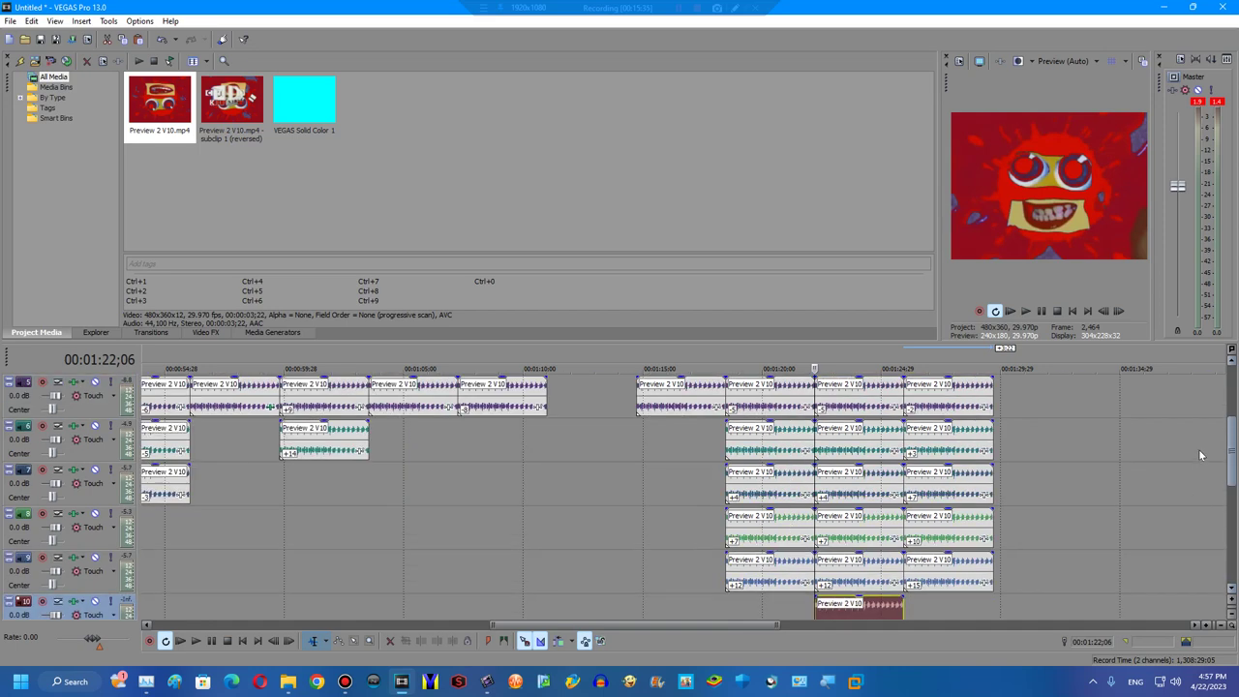
{"action": "scroll", "coordinate": [1200, 455], "scroll_direction": "up", "scroll_amount": 3}
{"action": "key", "text": "space"}
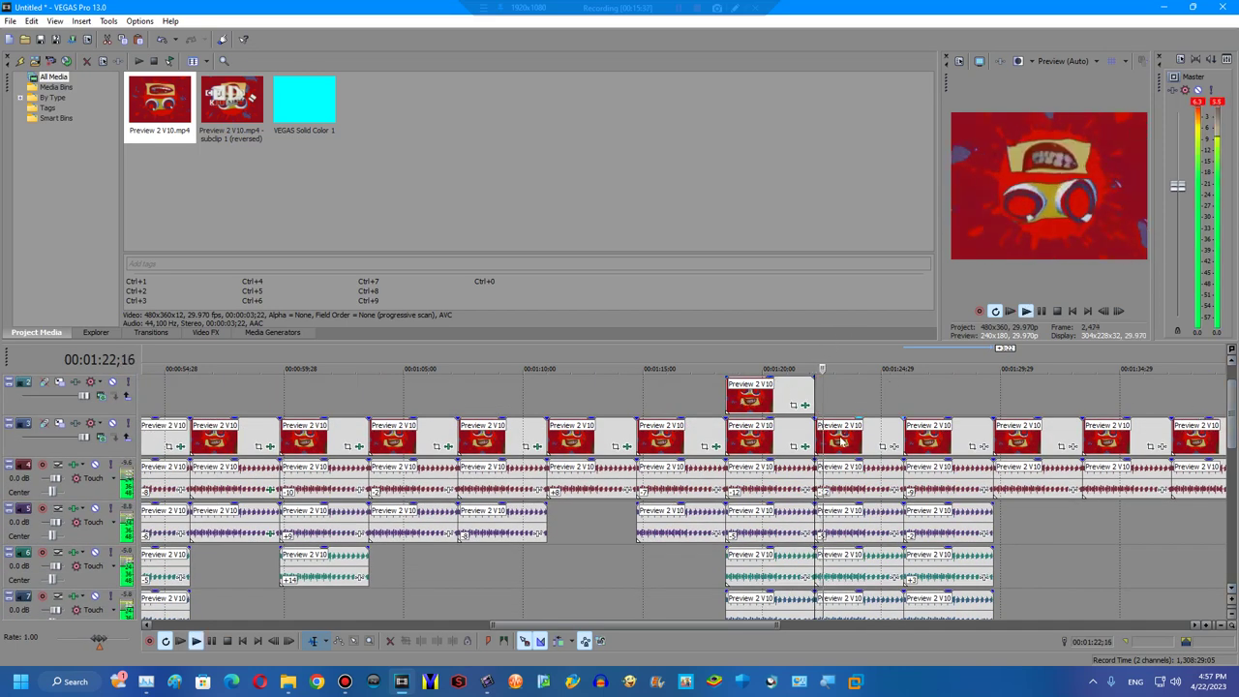
Apply Channel Blend RGB to BGR, Invert, HSL Adjust Invert Color and Mirror Reflect Left to the 1:23 clip.
{"action": "left_click", "coordinate": [852, 435]}
{"action": "left_click", "coordinate": [198, 332]}
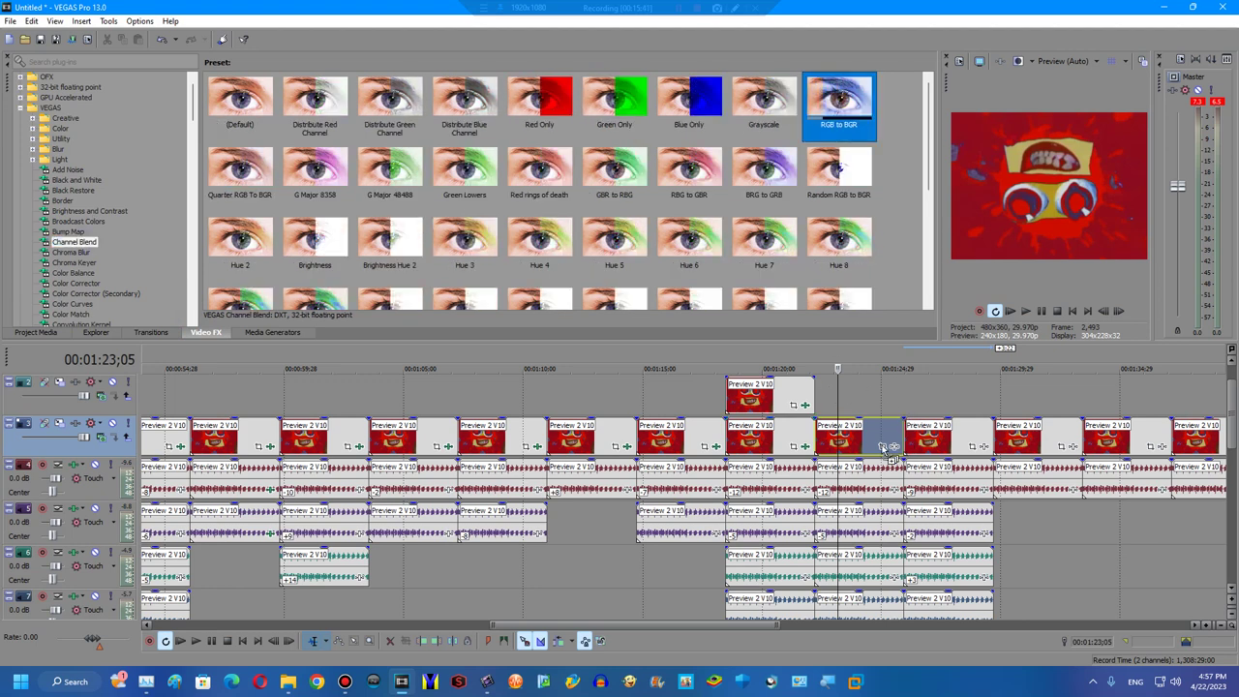
{"action": "left_click_drag", "start_coordinate": [825, 94], "coordinate": [888, 447]}
{"action": "scroll", "coordinate": [79, 192], "scroll_direction": "down", "scroll_amount": 8}
{"action": "left_click", "coordinate": [61, 209]}
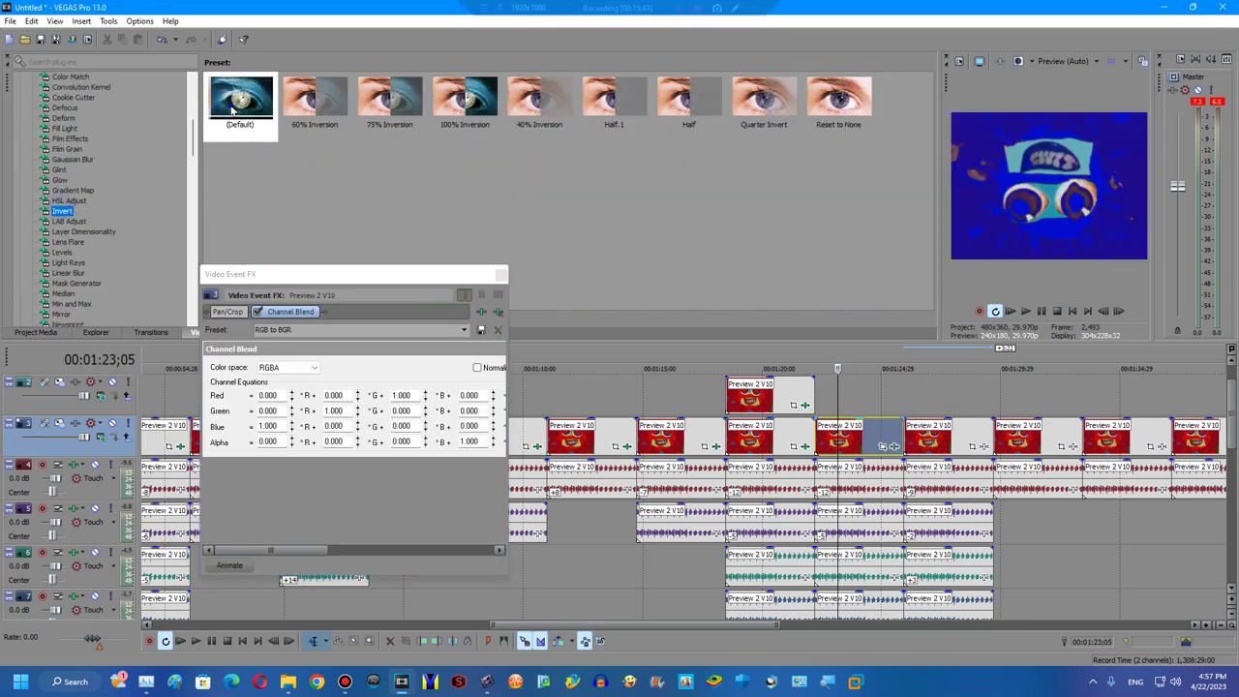
{"action": "left_click_drag", "start_coordinate": [240, 96], "coordinate": [348, 426]}
{"action": "left_click_drag", "start_coordinate": [409, 114], "coordinate": [349, 426]}
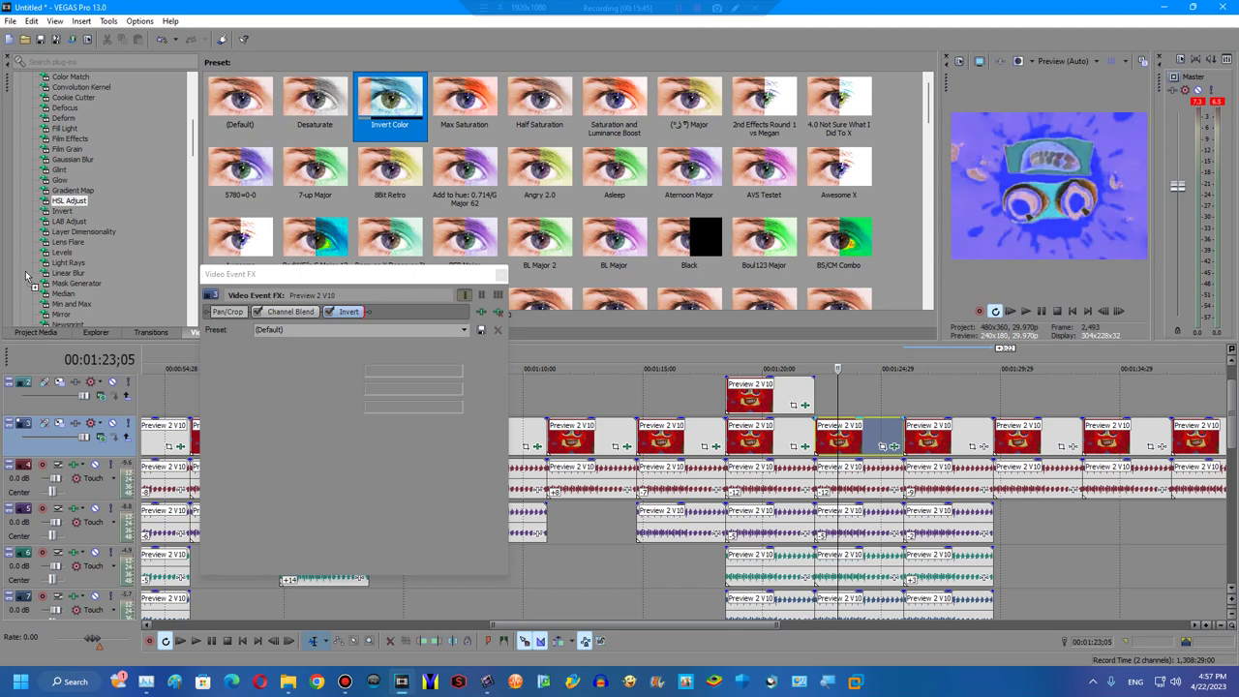
{"action": "left_click", "coordinate": [61, 315]}
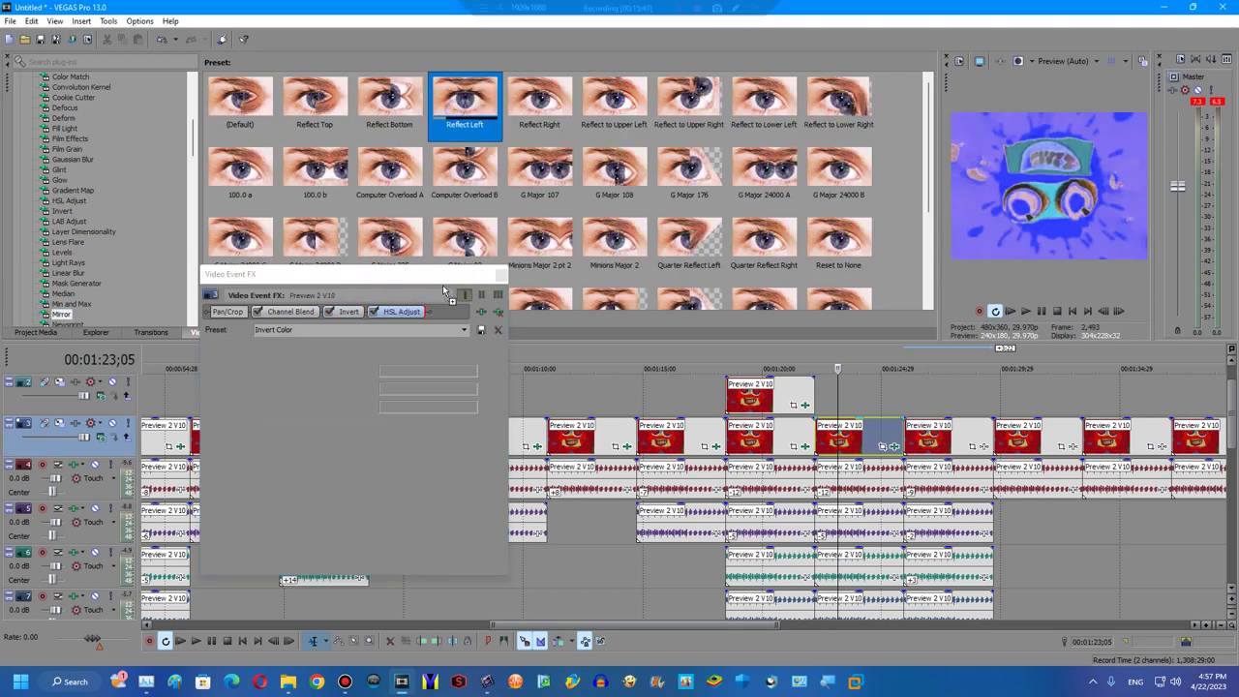
{"action": "left_click_drag", "start_coordinate": [454, 78], "coordinate": [443, 290]}
{"action": "left_click", "coordinate": [505, 275]}
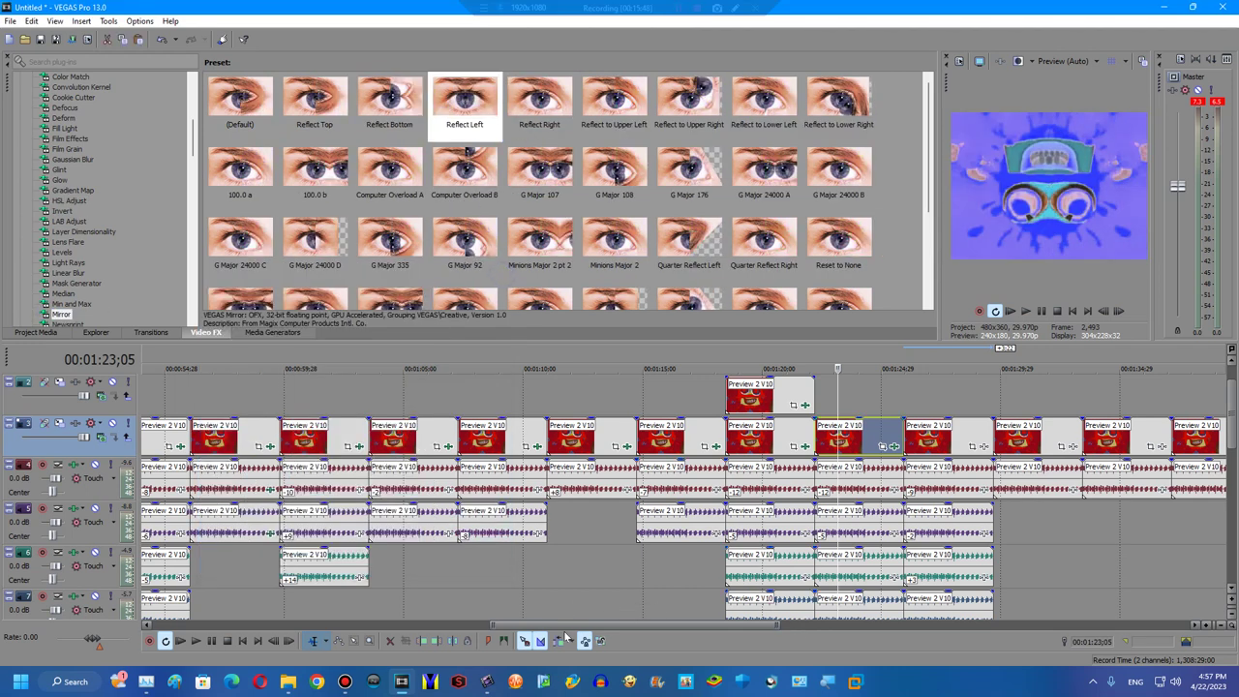
{"action": "left_click_drag", "start_coordinate": [571, 625], "coordinate": [624, 448]}
Copy the 1:27 logo clip onto the track above and paste the stored effect attributes onto it.
{"action": "left_click", "coordinate": [582, 445]}
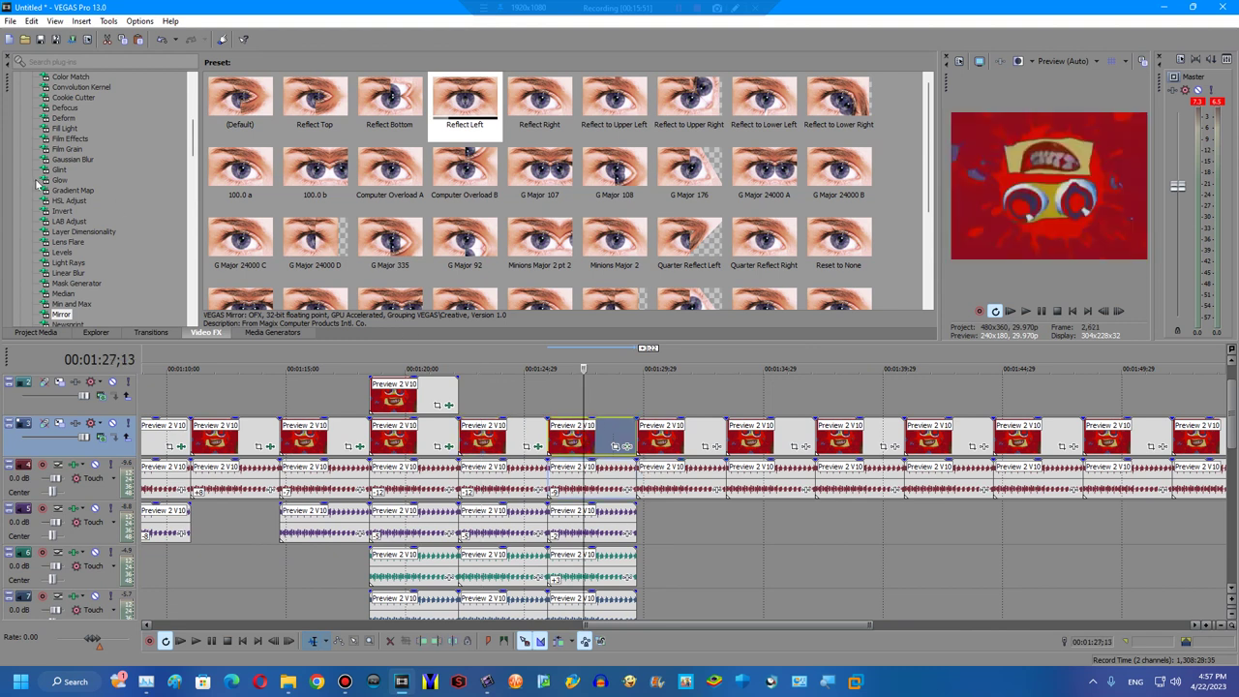
{"action": "left_click_drag", "start_coordinate": [593, 429], "coordinate": [593, 392]}
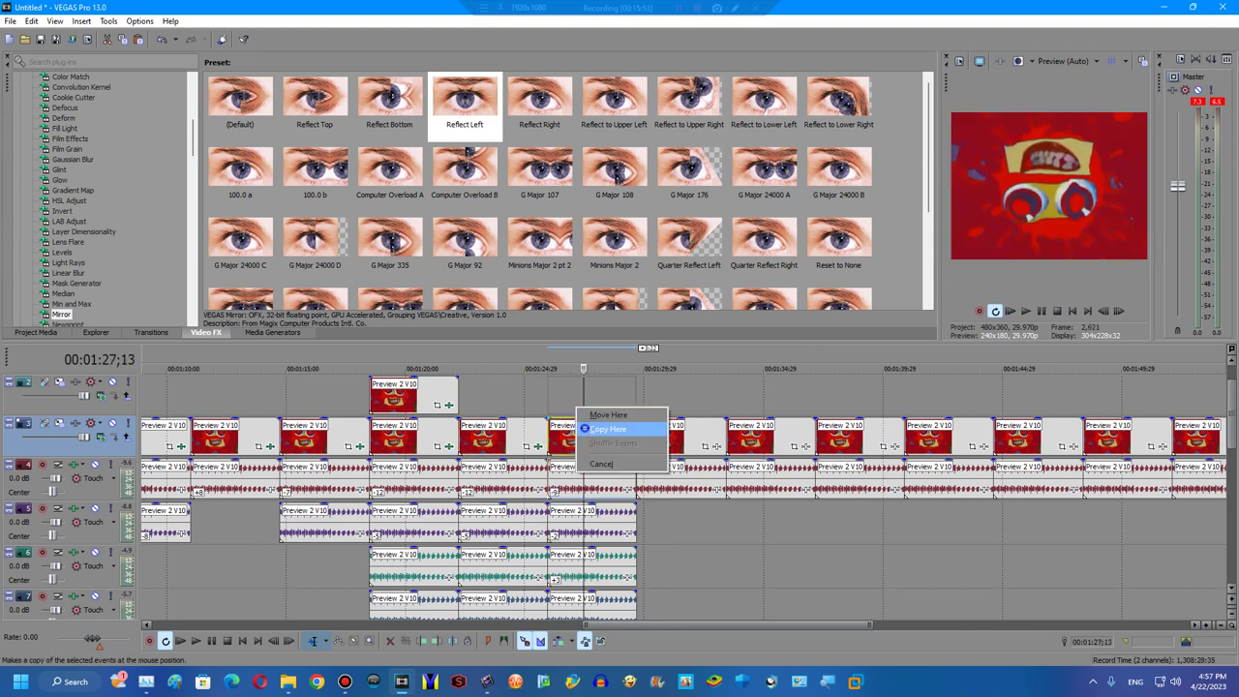
{"action": "left_click", "coordinate": [581, 448]}
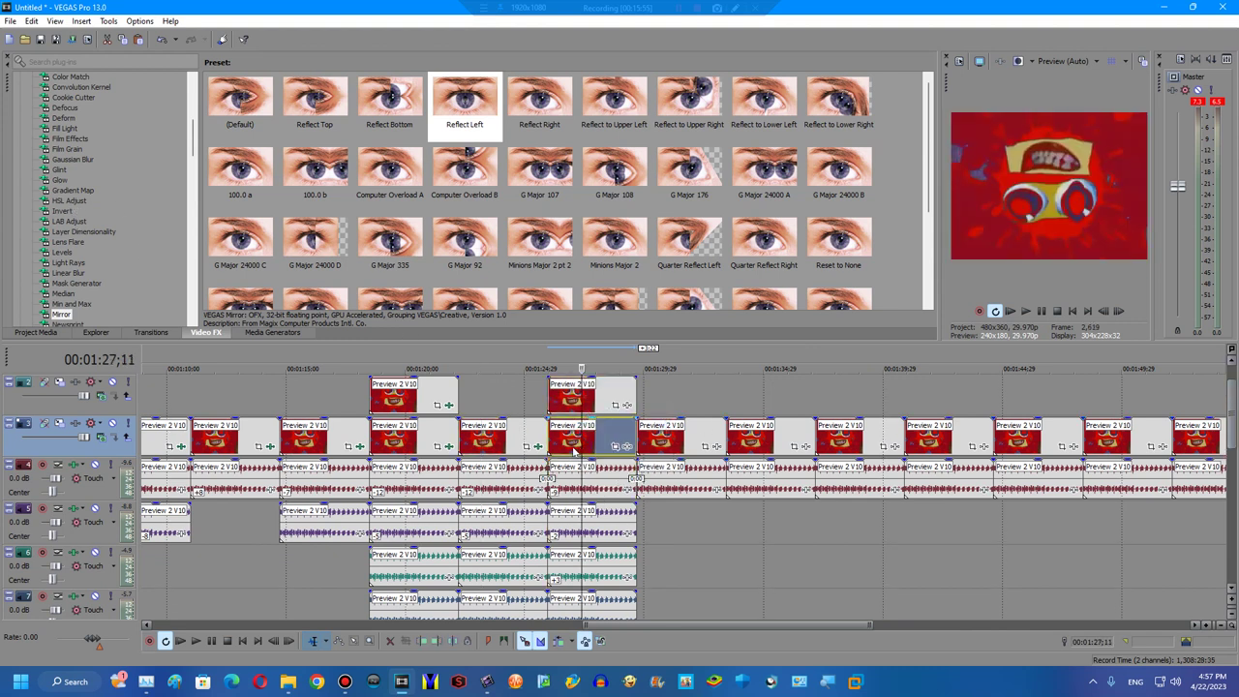
{"action": "left_click", "coordinate": [421, 402]}
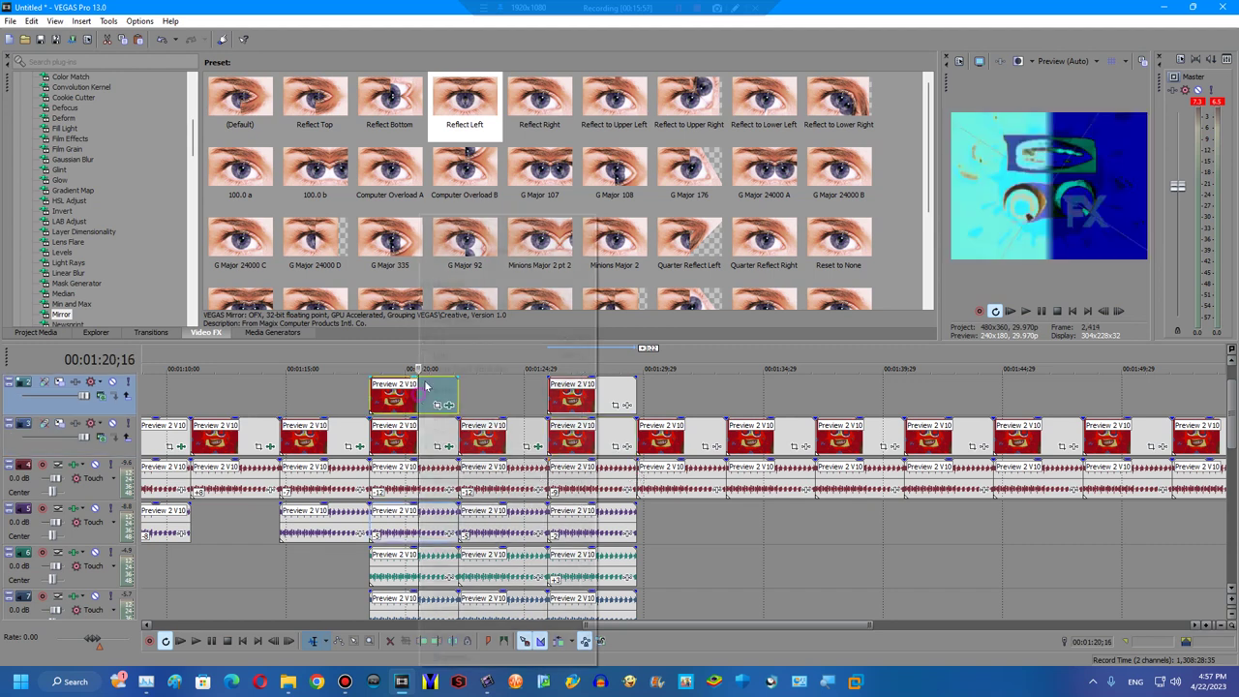
{"action": "right_click", "coordinate": [421, 402]}
{"action": "key", "text": "Escape"}
{"action": "left_click", "coordinate": [569, 392]}
{"action": "right_click", "coordinate": [569, 392]}
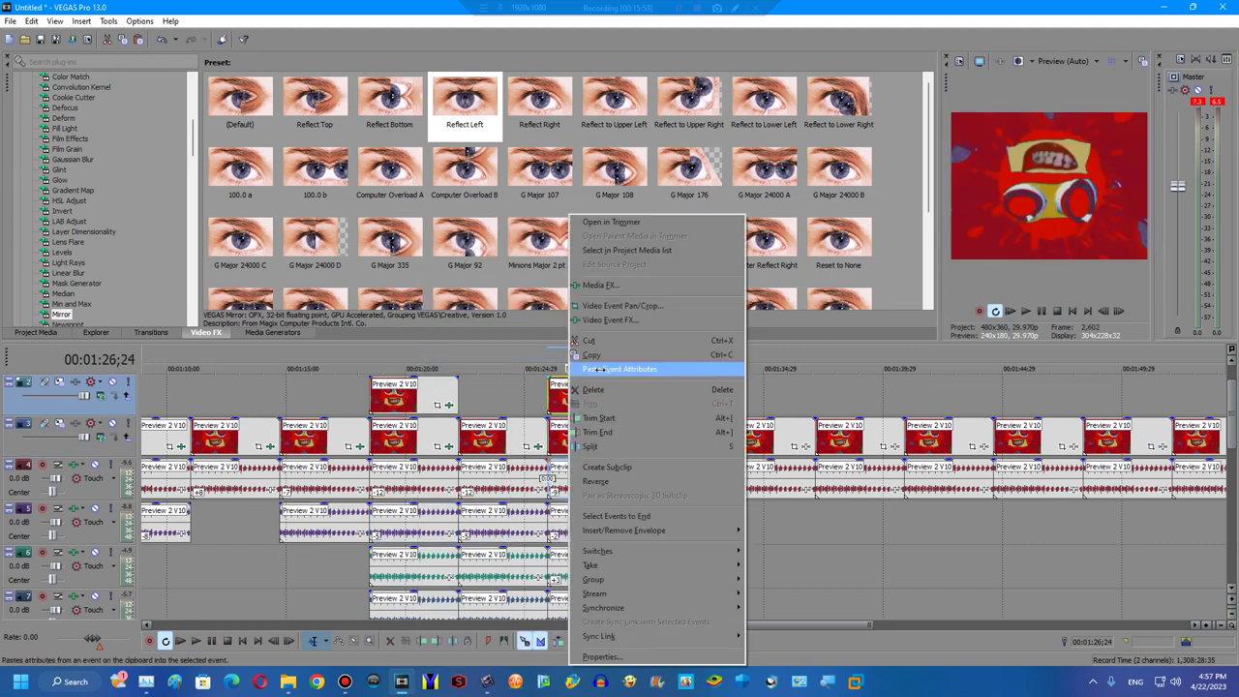
{"action": "key", "text": "Escape"}
Remove Invert from the copy's effect chain and raise HSL saturation to 2.0.
{"action": "left_click", "coordinate": [627, 406]}
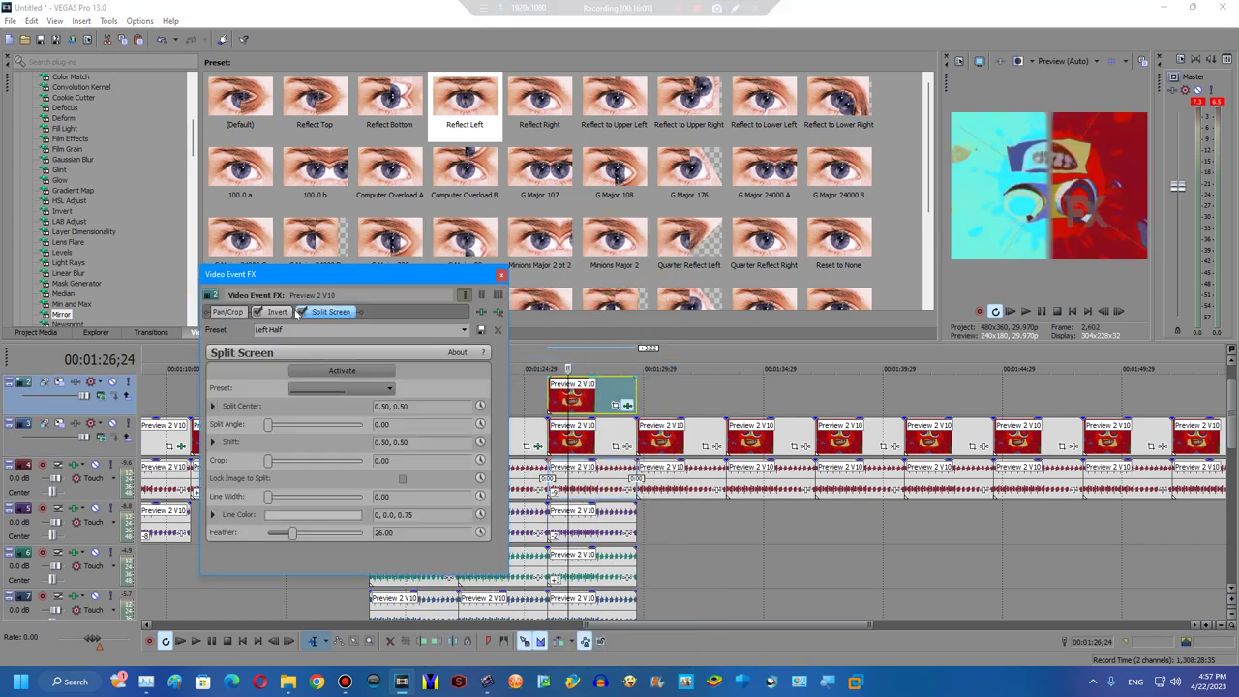
{"action": "left_click", "coordinate": [499, 313]}
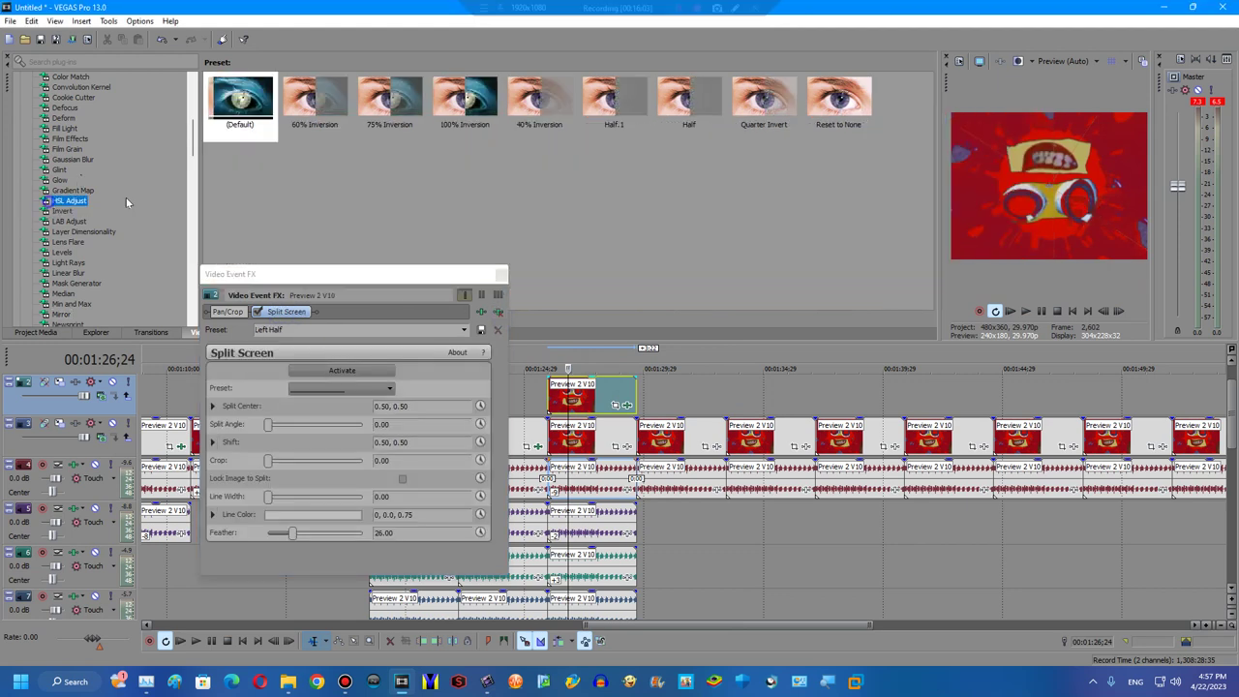
{"action": "left_click", "coordinate": [257, 314]}
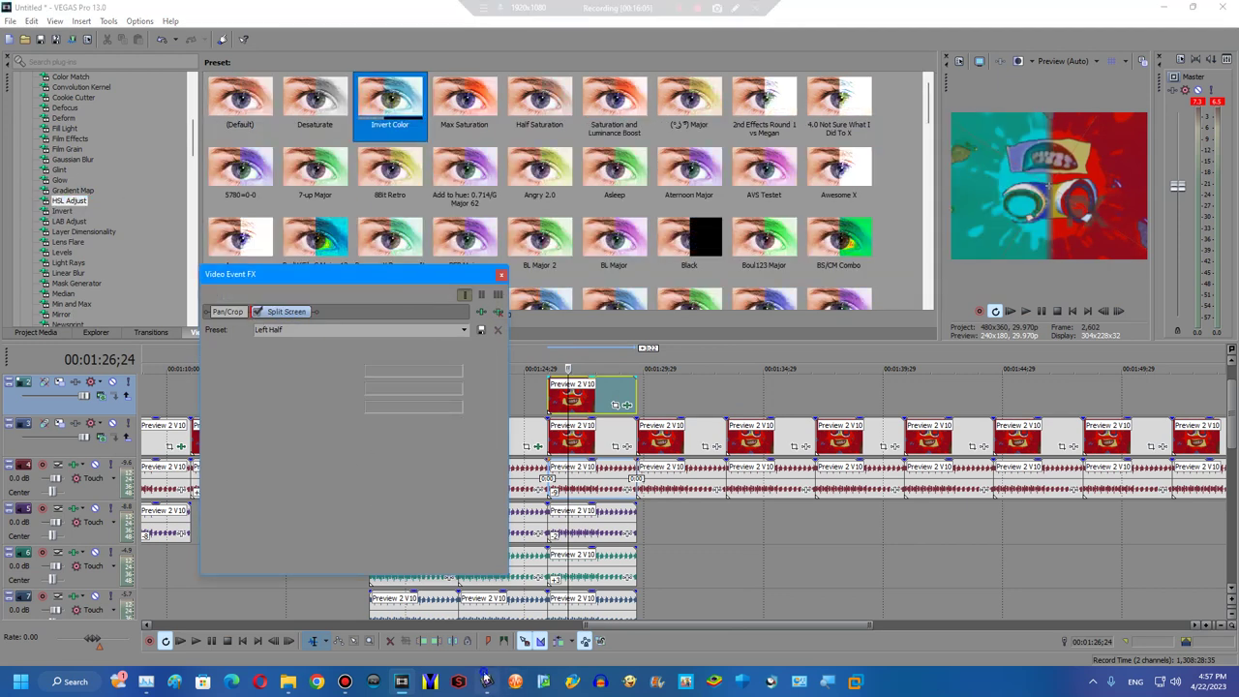
{"action": "left_click", "coordinate": [487, 681]}
{"action": "left_click", "coordinate": [980, 235]}
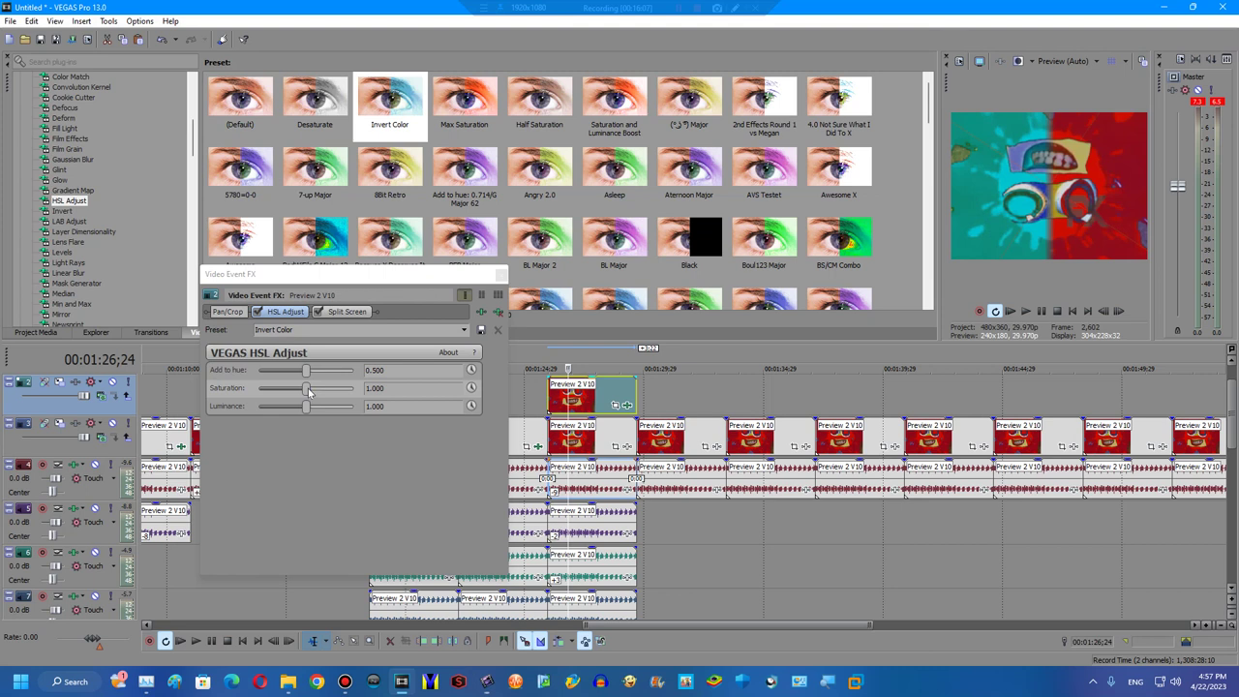
{"action": "left_click_drag", "start_coordinate": [309, 389], "coordinate": [346, 381]}
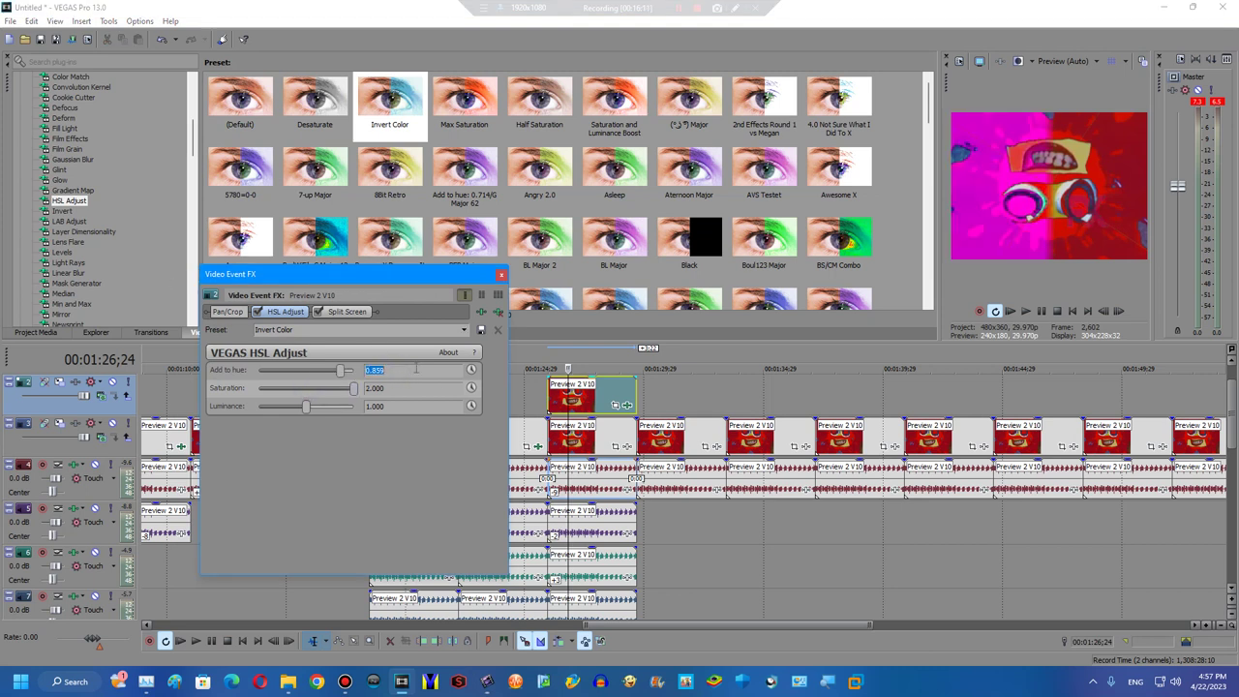
Add the Gradient Map G Major 4 preset and move Split Screen to the end of the chain.
{"action": "left_click", "coordinate": [75, 199]}
{"action": "left_click", "coordinate": [75, 189]}
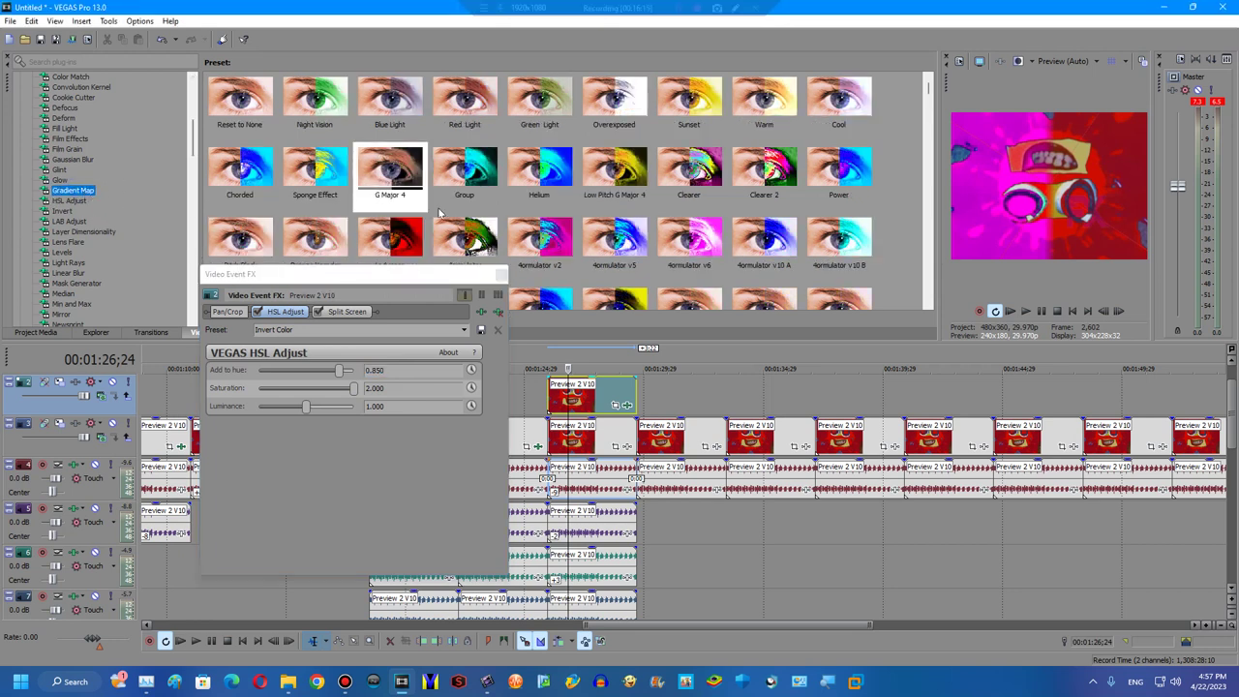
{"action": "double_click", "coordinate": [389, 172]}
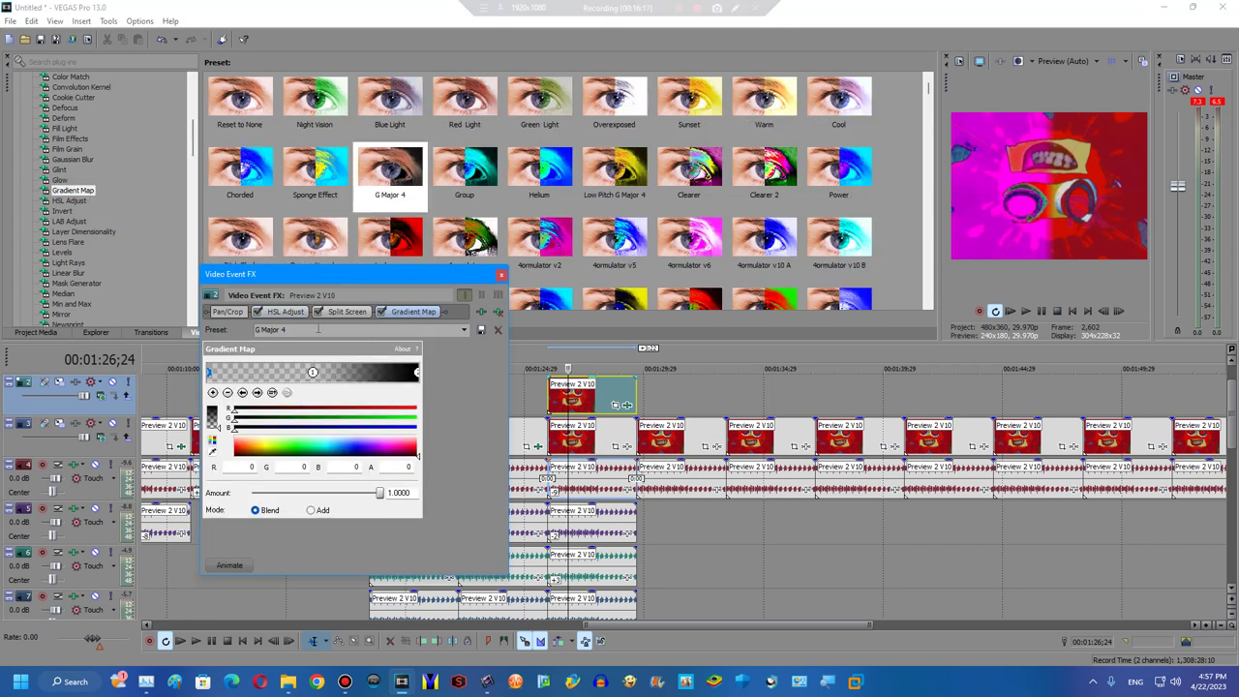
{"action": "left_click_drag", "start_coordinate": [346, 311], "coordinate": [425, 310]}
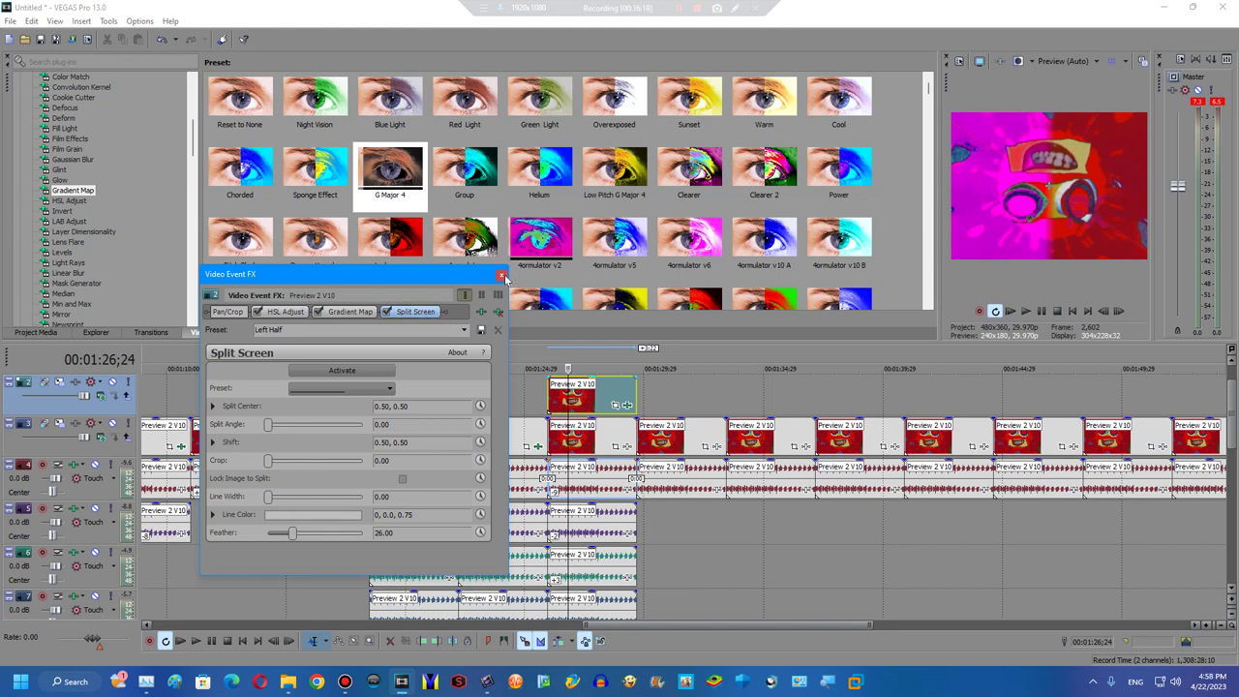
{"action": "left_click", "coordinate": [501, 275]}
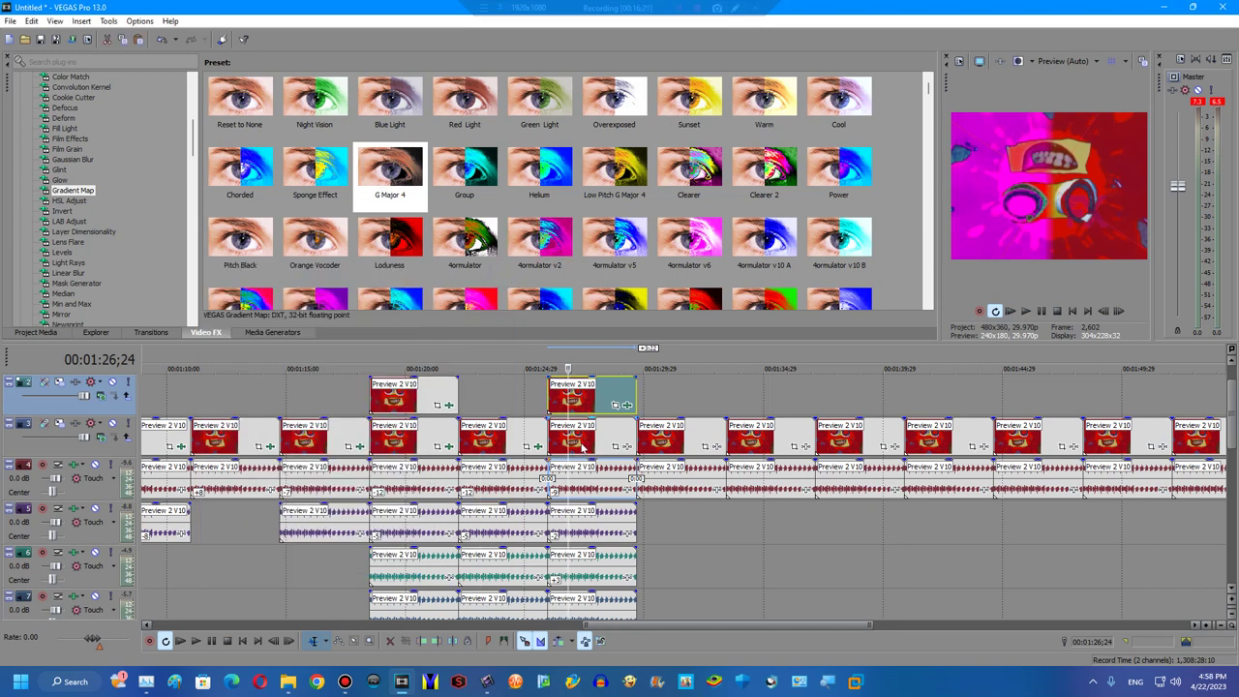
{"action": "left_click", "coordinate": [68, 200]}
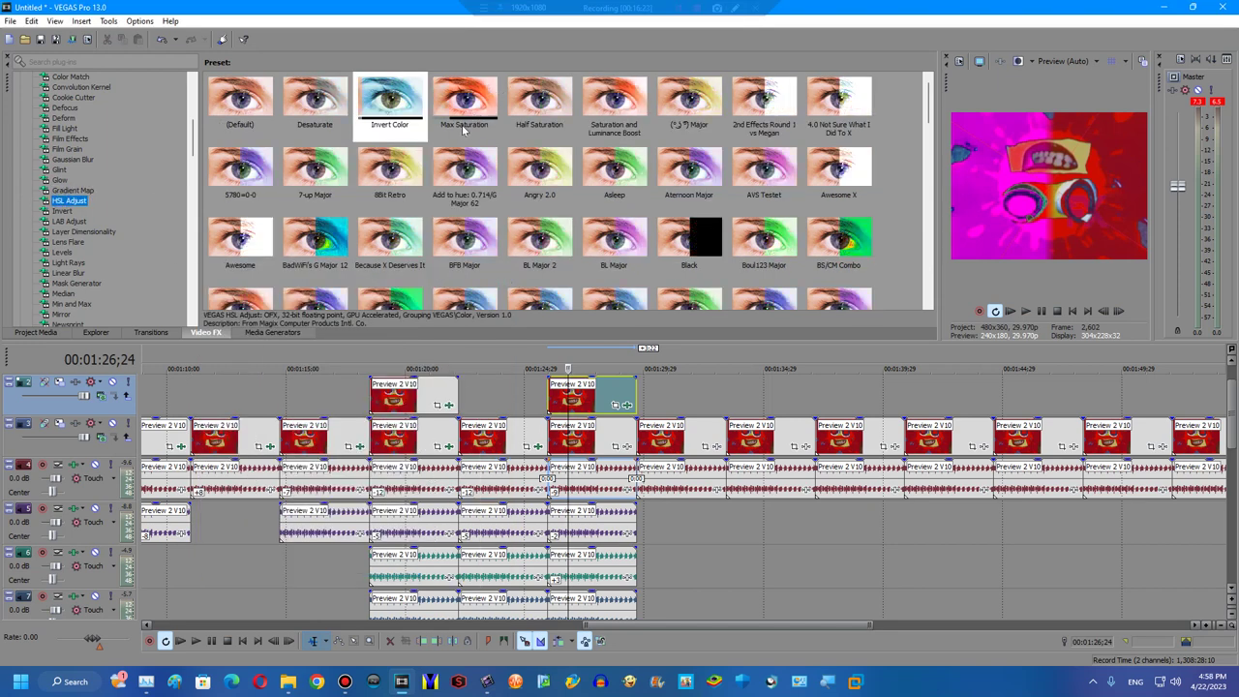
Apply the G MAJOR 12 HSL Adjust preset to the upper copy, leaving only that hue adjustment.
{"action": "scroll", "coordinate": [678, 242], "scroll_direction": "down", "scroll_amount": 3}
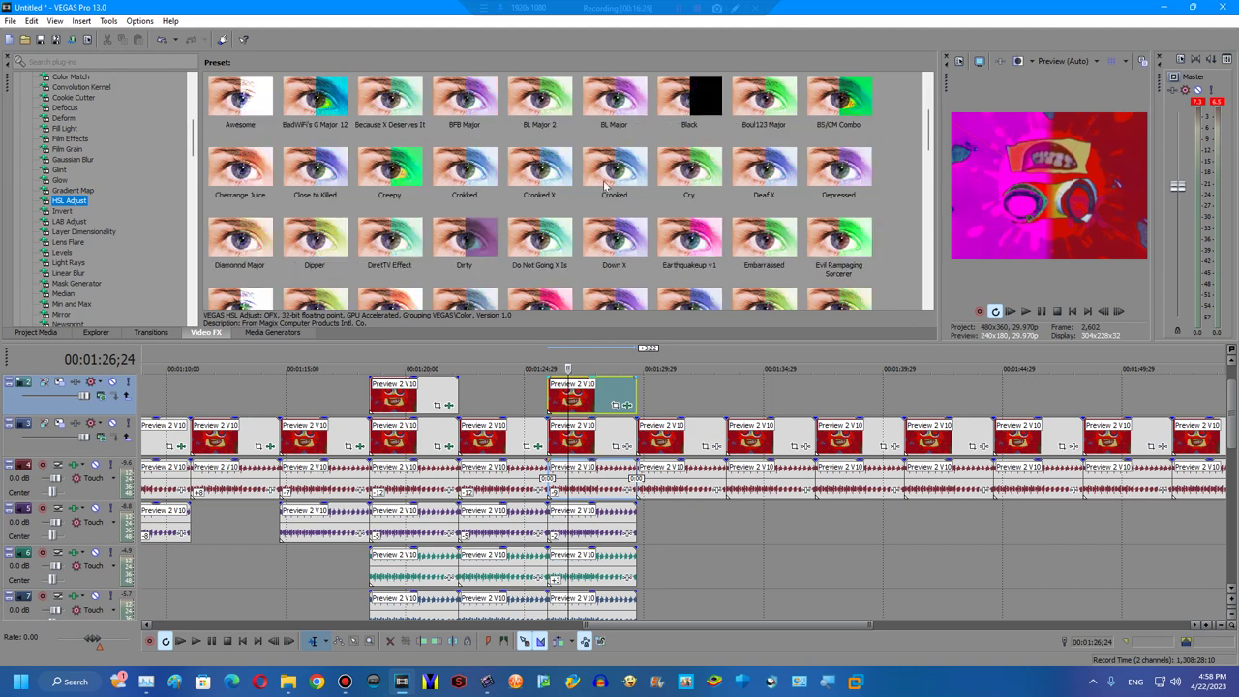
{"action": "scroll", "coordinate": [631, 245], "scroll_direction": "down", "scroll_amount": 3}
{"action": "scroll", "coordinate": [624, 240], "scroll_direction": "down", "scroll_amount": 5}
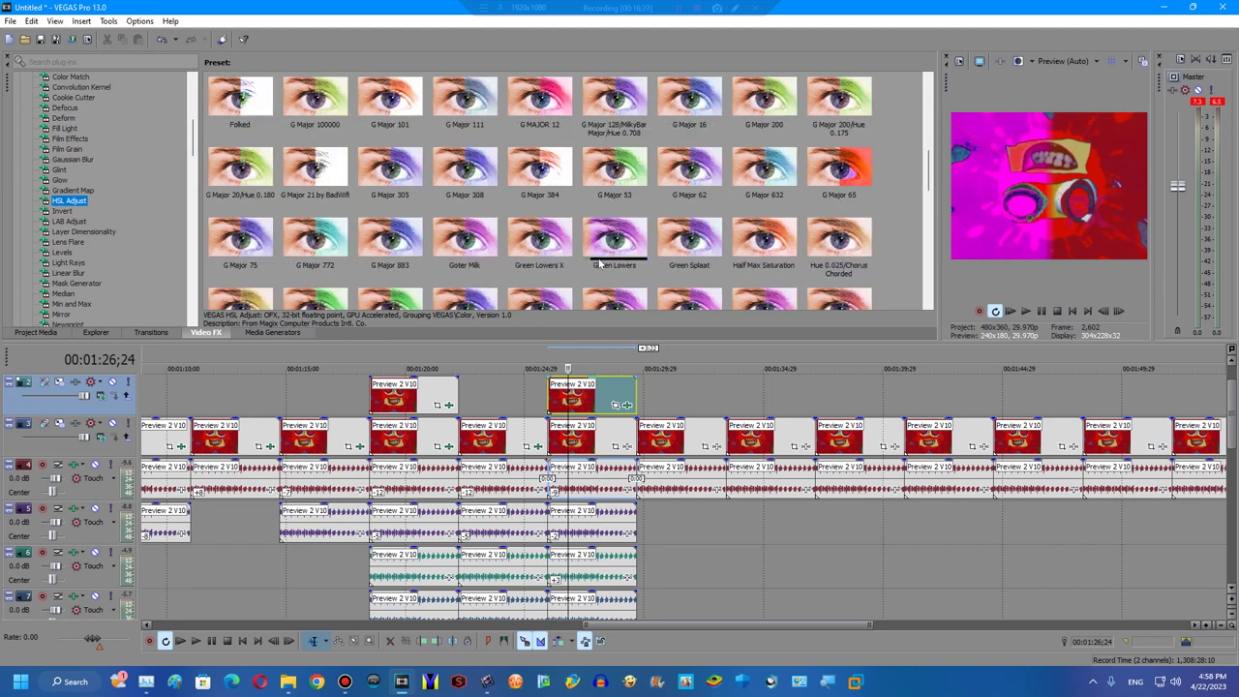
{"action": "scroll", "coordinate": [462, 230], "scroll_direction": "down", "scroll_amount": 3}
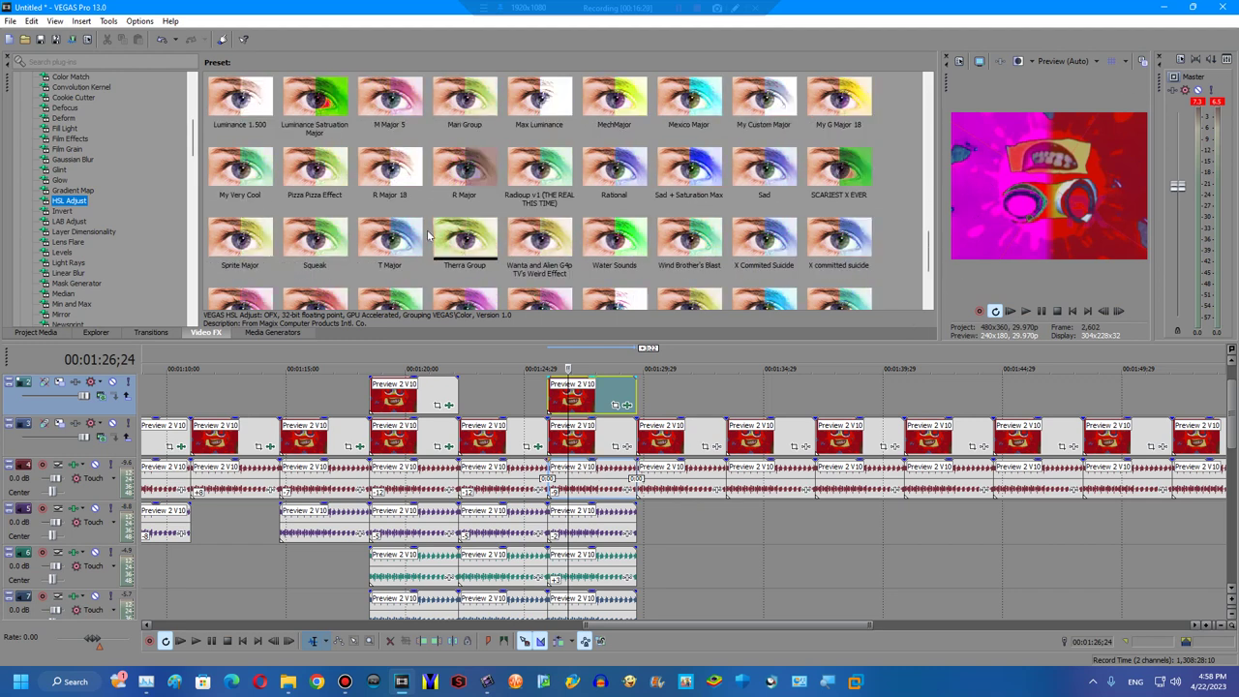
{"action": "scroll", "coordinate": [356, 203], "scroll_direction": "up", "scroll_amount": 3}
{"action": "scroll", "coordinate": [360, 199], "scroll_direction": "up", "scroll_amount": 1}
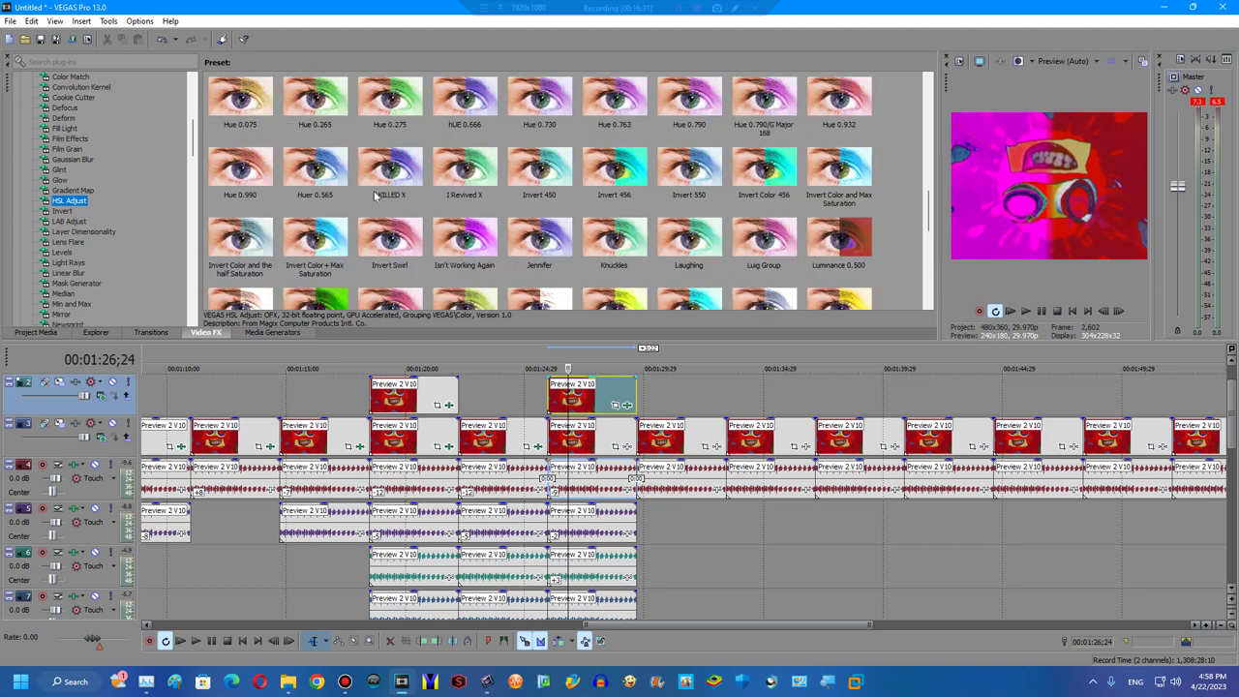
{"action": "scroll", "coordinate": [455, 189], "scroll_direction": "up", "scroll_amount": 1}
{"action": "scroll", "coordinate": [500, 177], "scroll_direction": "up", "scroll_amount": 1}
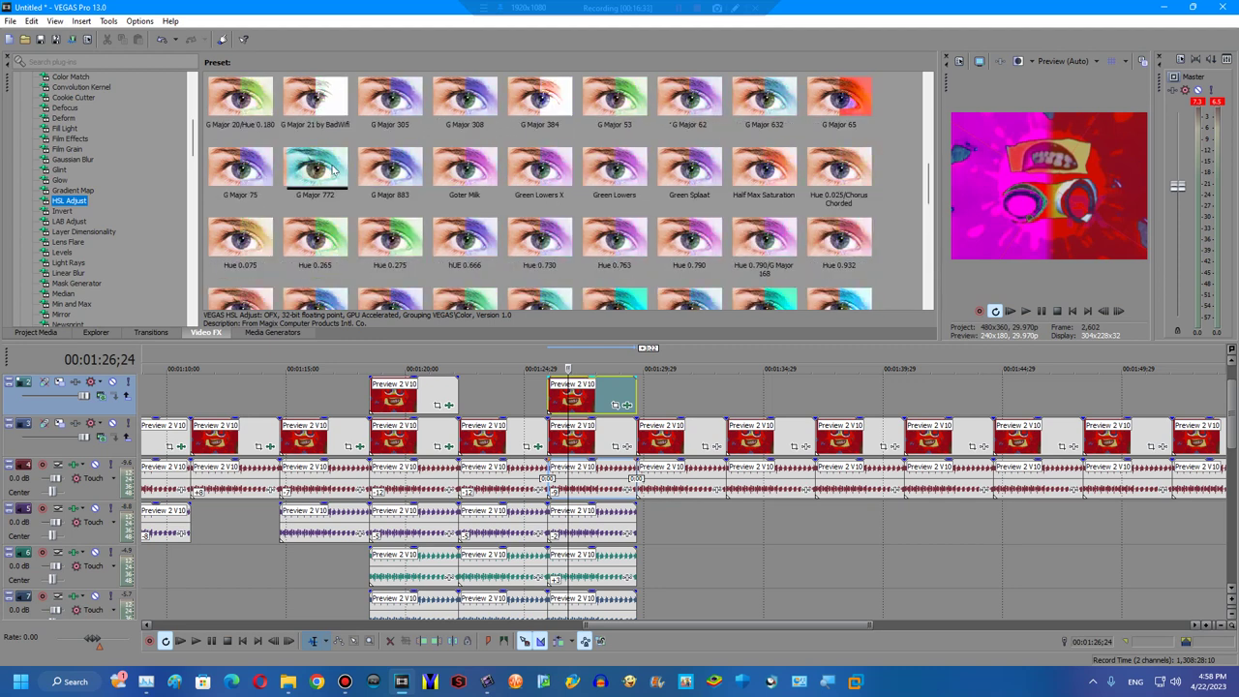
{"action": "scroll", "coordinate": [329, 136], "scroll_direction": "up", "scroll_amount": 2}
{"action": "mouse_move", "coordinate": [554, 160]}
{"action": "left_mouse_down"}
{"action": "mouse_move", "coordinate": [592, 395]}
{"action": "mouse_move", "coordinate": [571, 393]}
{"action": "left_mouse_up"}
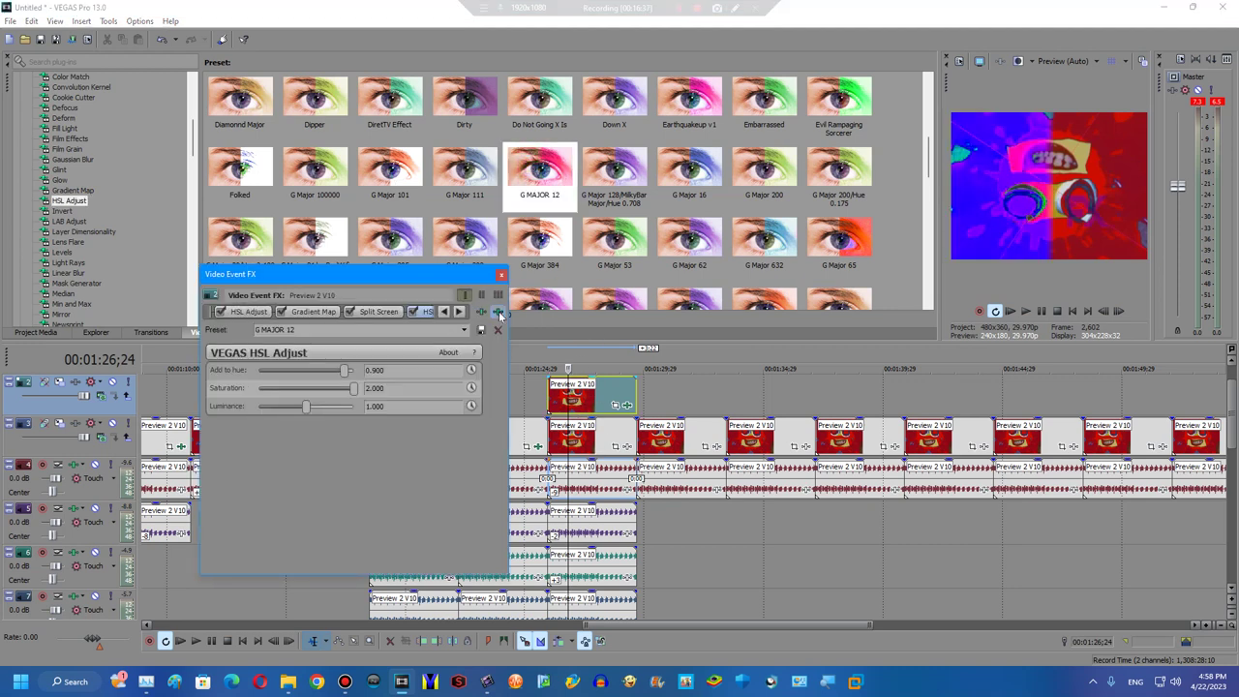
{"action": "left_click", "coordinate": [498, 311]}
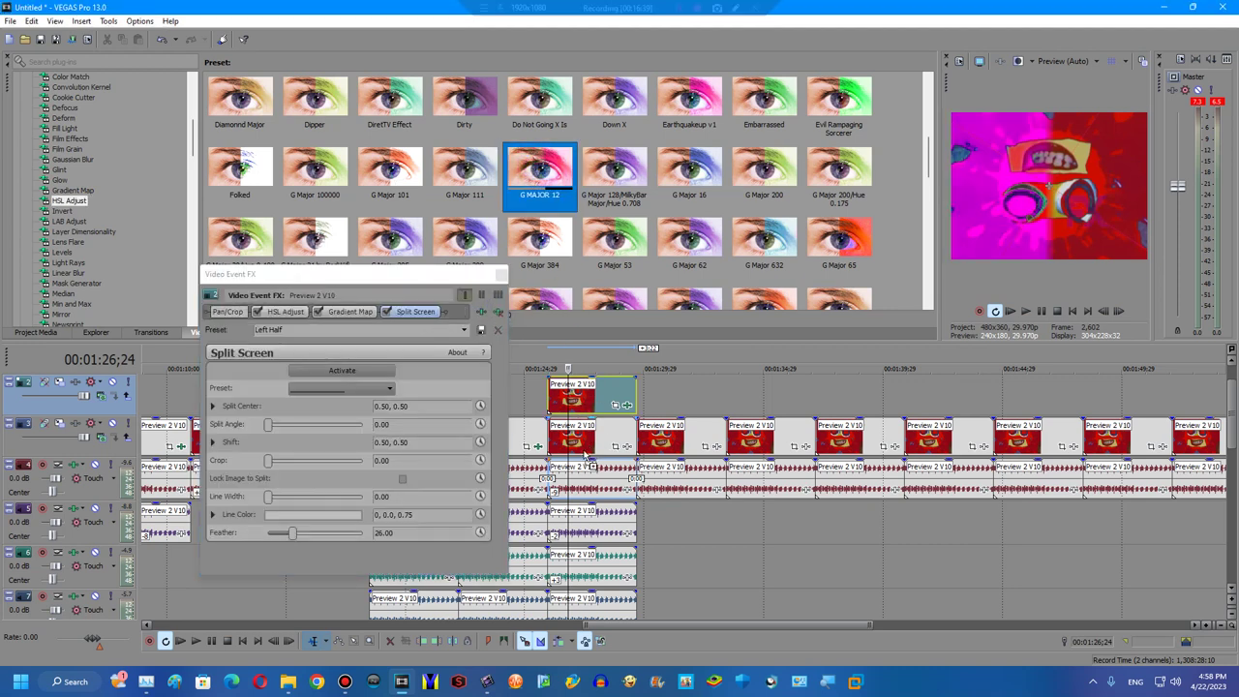
{"action": "left_click_drag", "start_coordinate": [585, 455], "coordinate": [585, 455]}
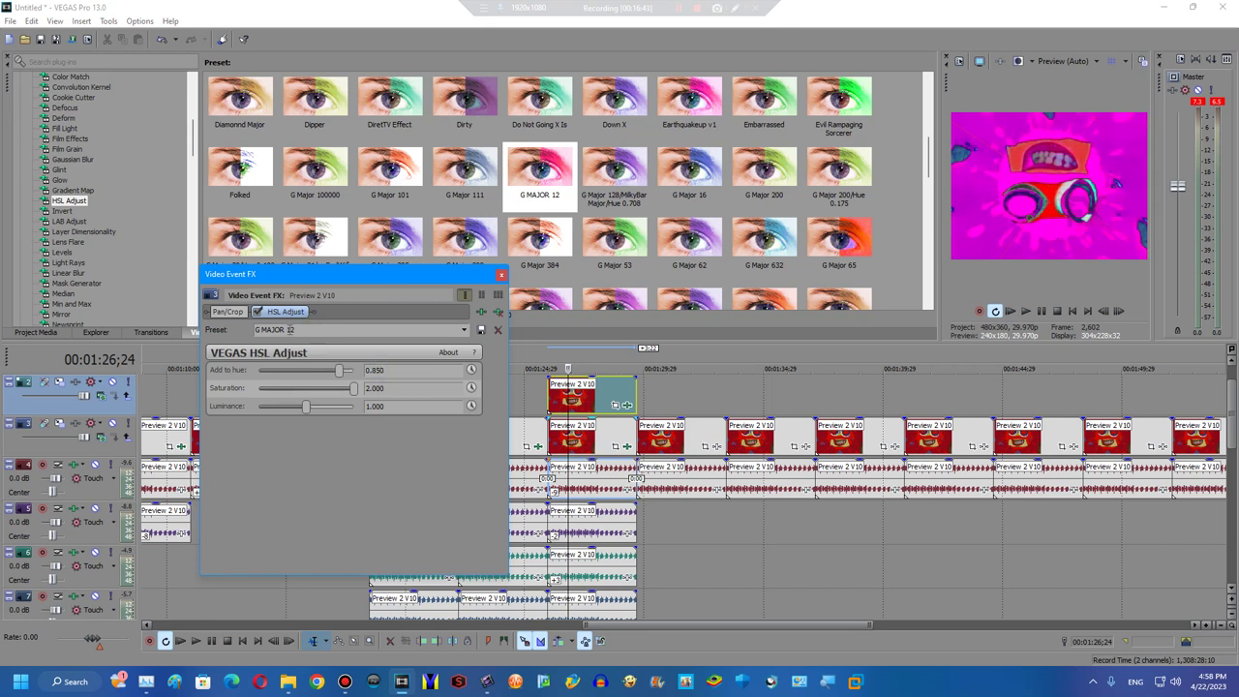
Browse the Color Curves presets, then review the recoloured 1:27 overlay on the timeline.
{"action": "scroll", "coordinate": [100, 204], "scroll_direction": "up", "scroll_amount": 8}
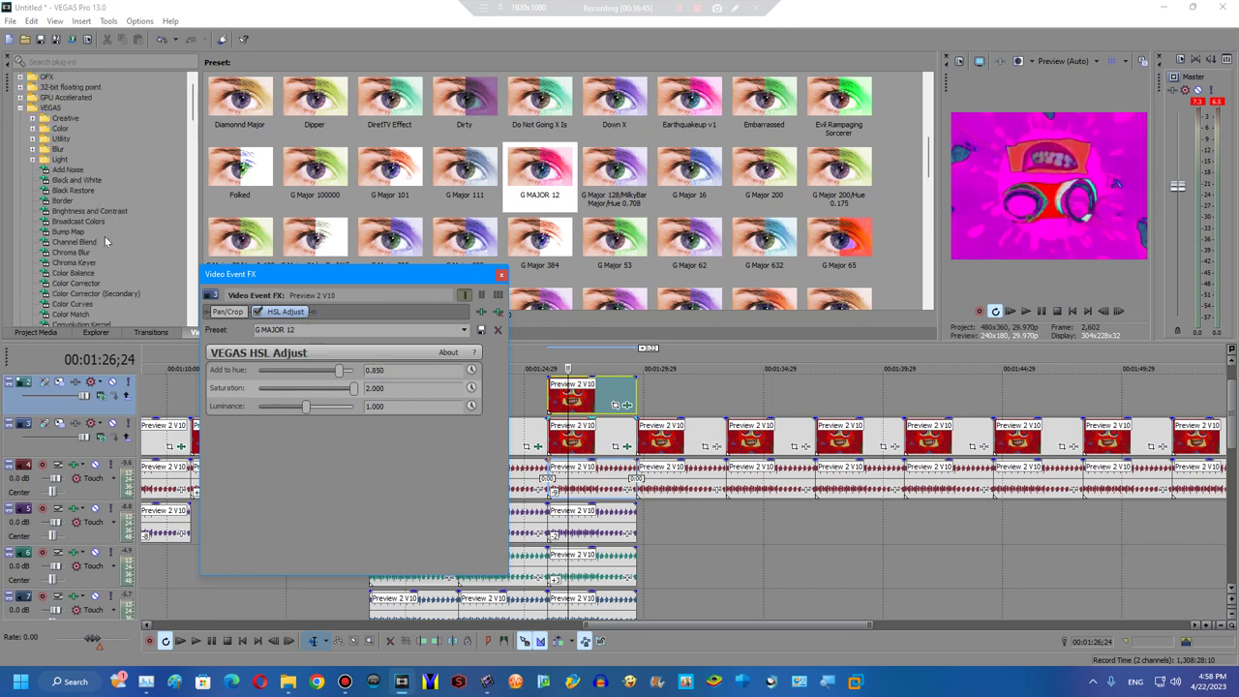
{"action": "left_click", "coordinate": [95, 302]}
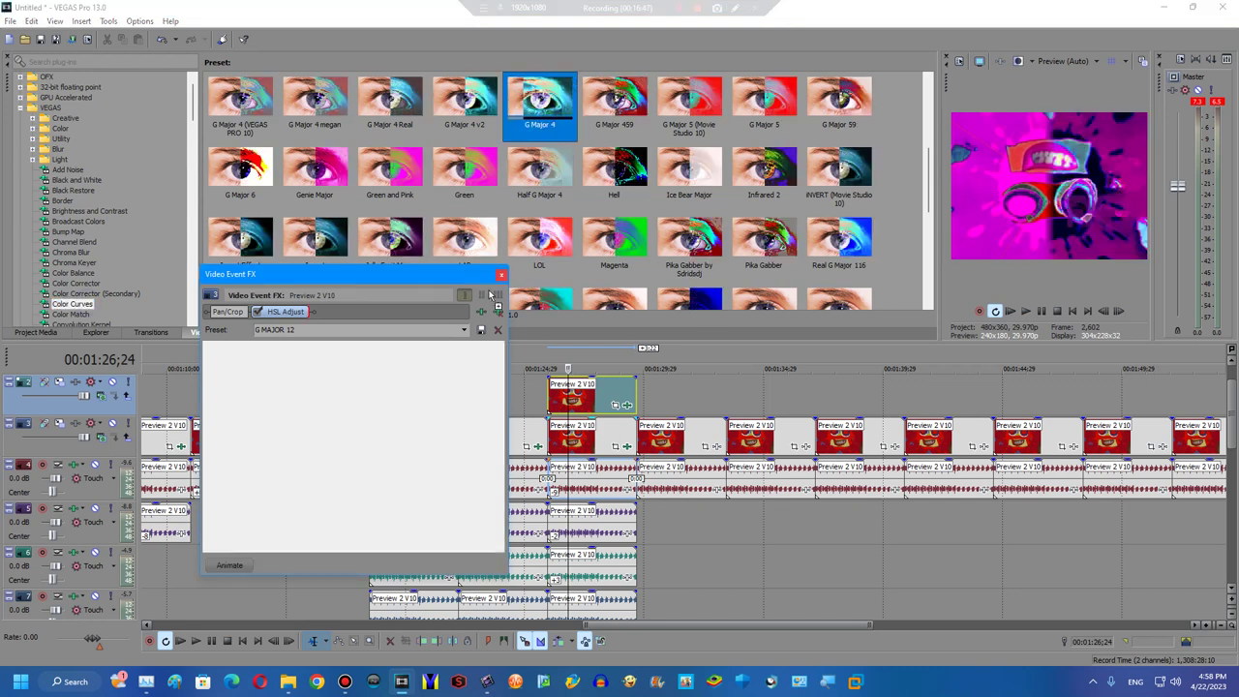
{"action": "left_click", "coordinate": [548, 394]}
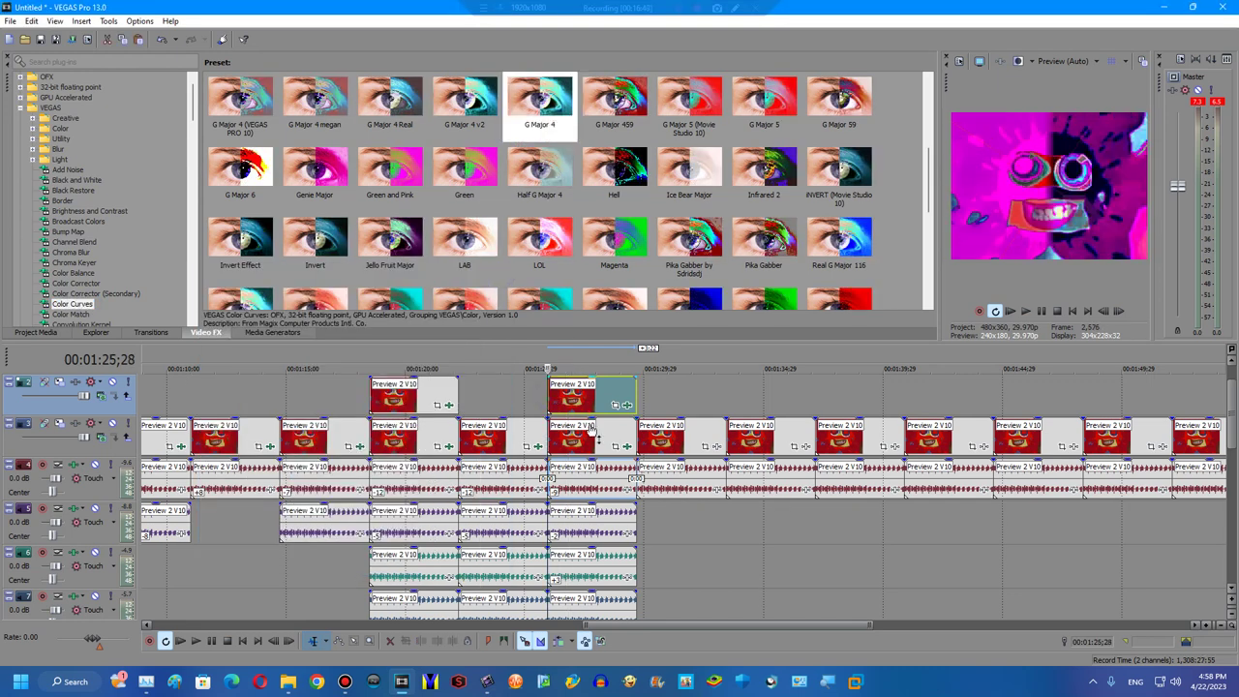
{"action": "left_click", "coordinate": [655, 426]}
{"action": "key", "text": "space"}
Apply HSL Adjust Max Saturation to the 1:31 clip and copy its audio onto track 5.
{"action": "scroll", "coordinate": [134, 237], "scroll_direction": "down", "scroll_amount": 8}
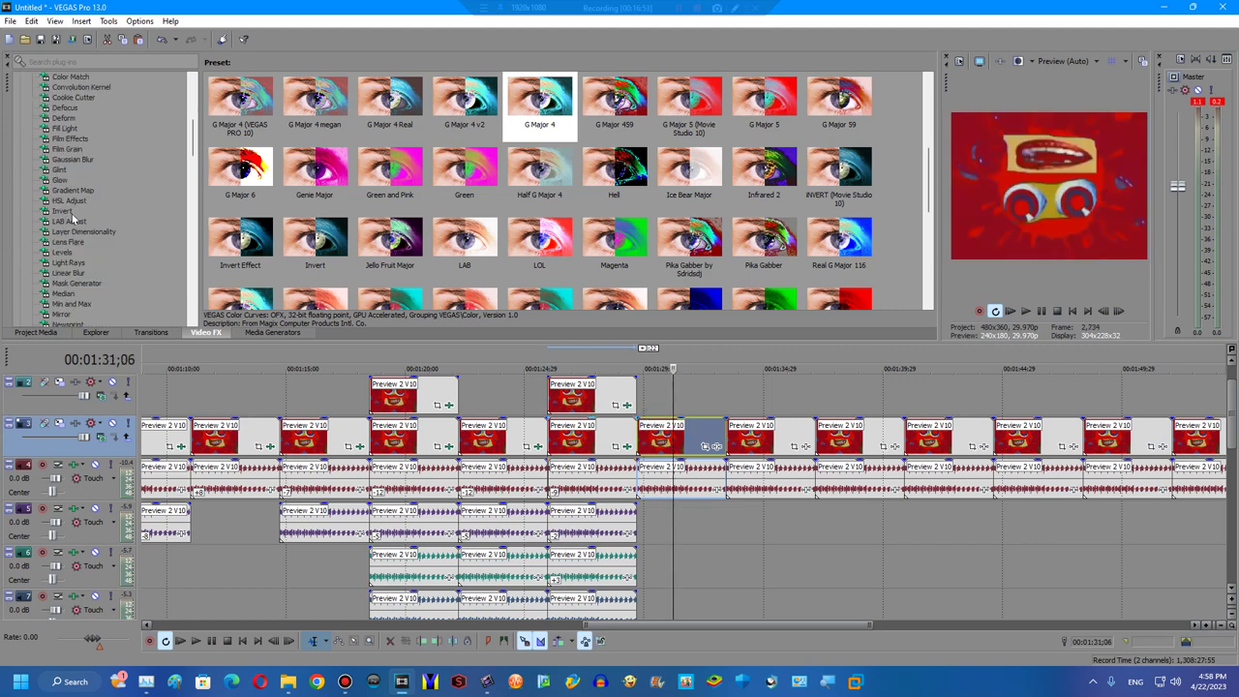
{"action": "left_click", "coordinate": [70, 200]}
{"action": "left_click_drag", "start_coordinate": [465, 107], "coordinate": [699, 435]}
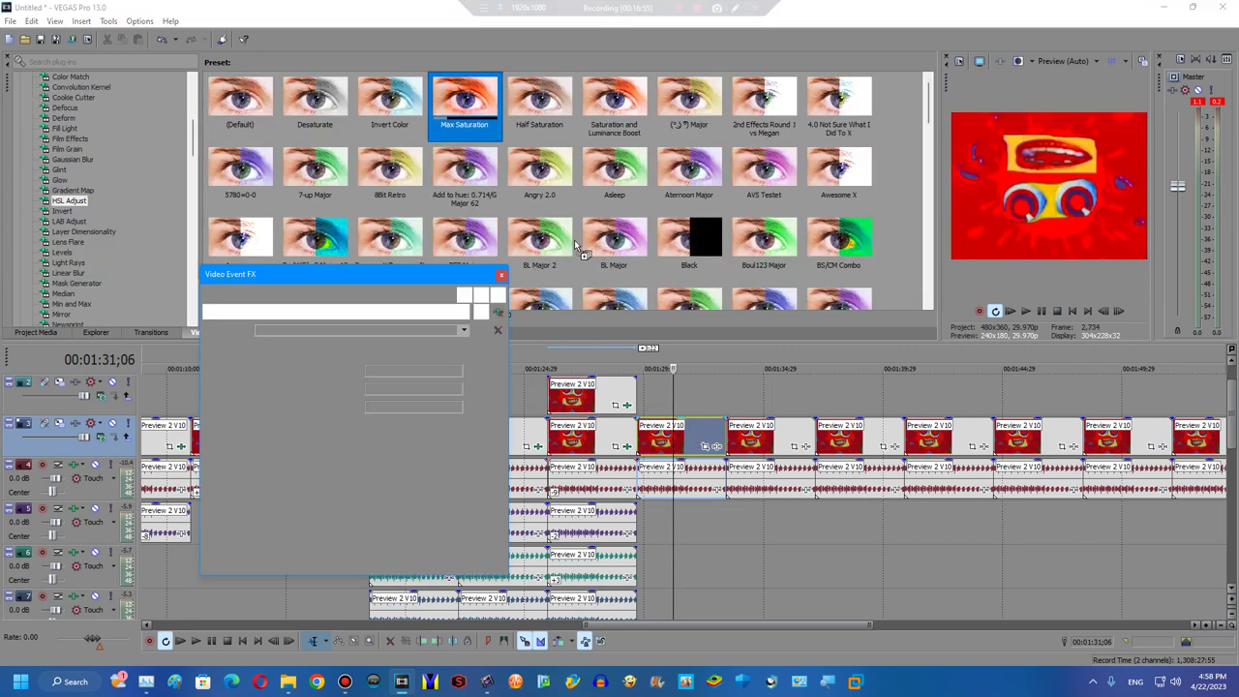
{"action": "left_click", "coordinate": [506, 350]}
{"action": "left_click", "coordinate": [649, 481]}
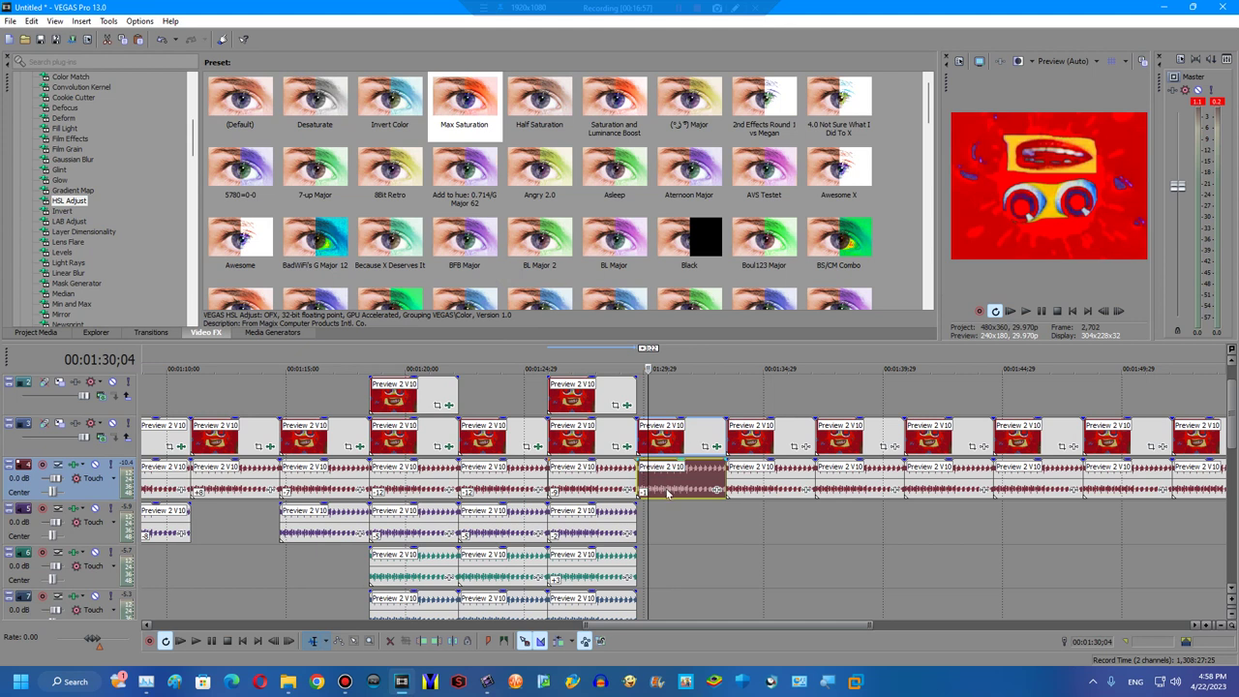
{"action": "left_click_drag", "start_coordinate": [669, 496], "coordinate": [682, 538]}
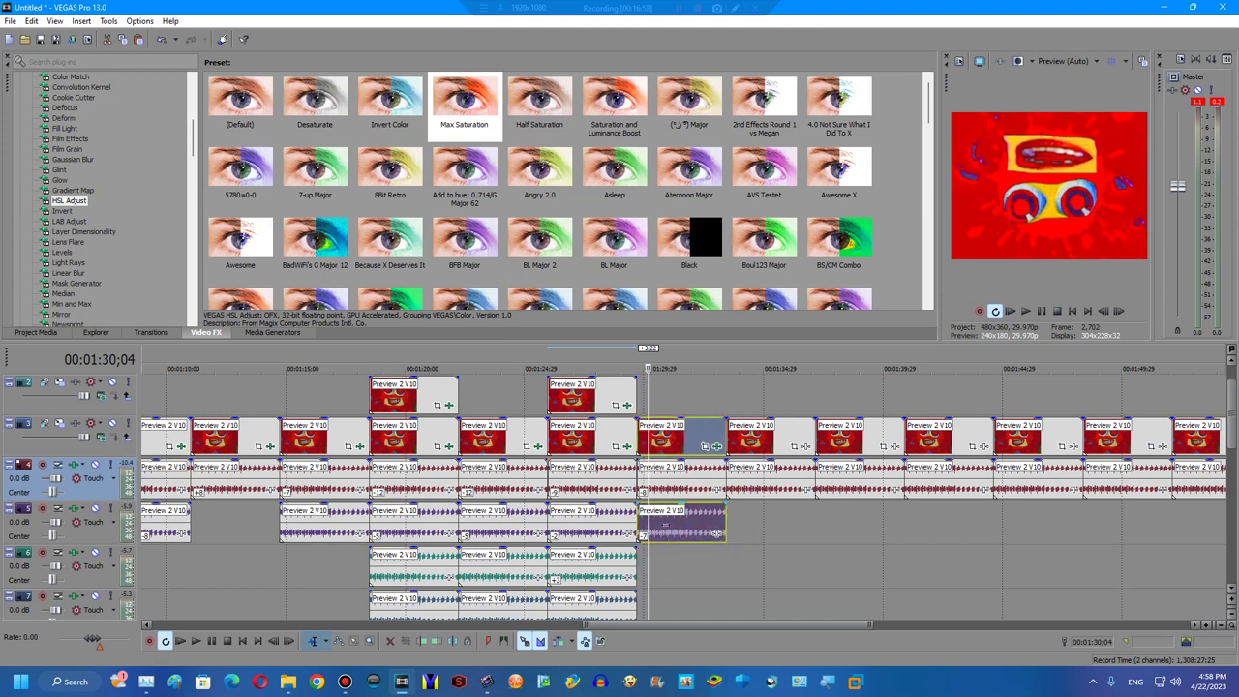
{"action": "left_click", "coordinate": [760, 490]}
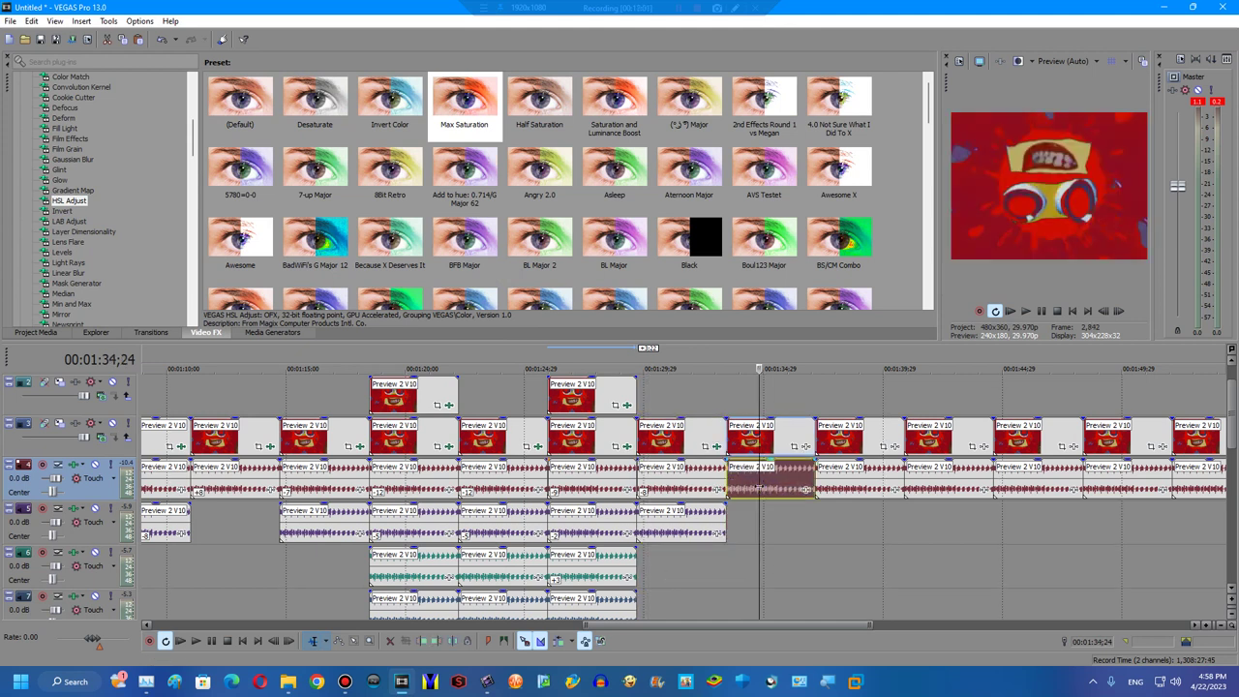
Apply Channel Blend RGB to BGR, HSL Adjust Invert Color and Mirror Reflect Left to the 1:34 clip.
{"action": "scroll", "coordinate": [97, 193], "scroll_direction": "up", "scroll_amount": 8}
{"action": "left_click", "coordinate": [73, 252]}
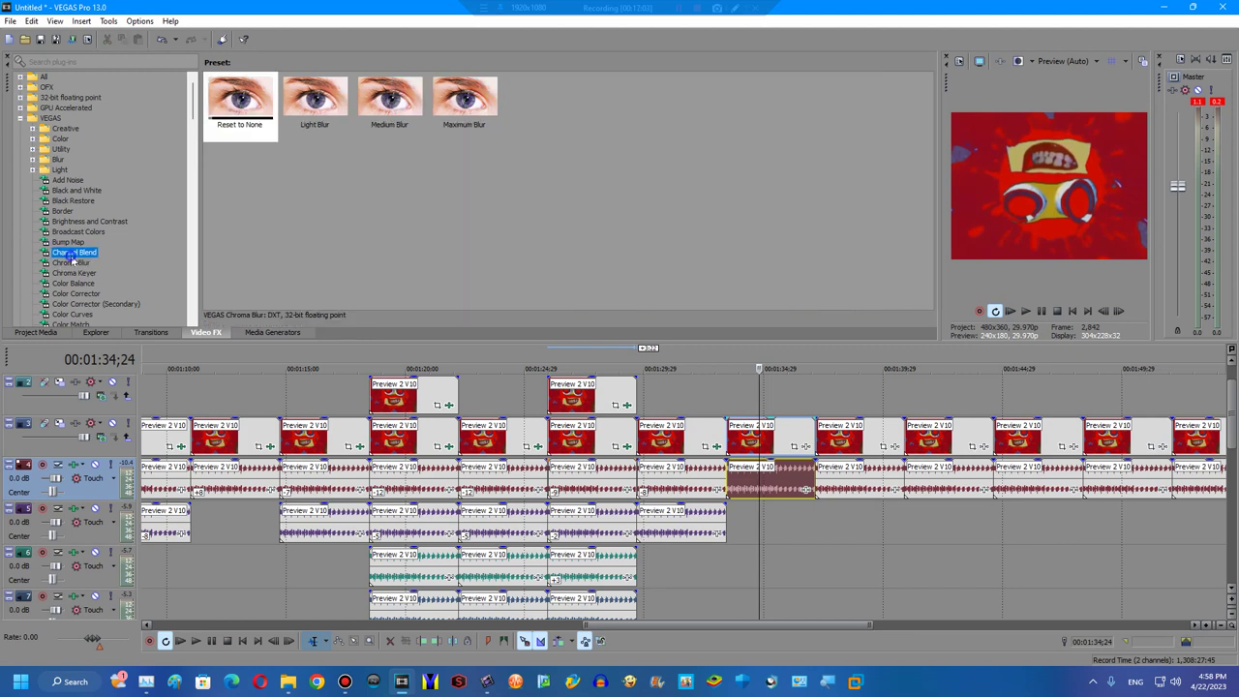
{"action": "mouse_move", "coordinate": [873, 130]}
{"action": "left_mouse_down"}
{"action": "mouse_move", "coordinate": [808, 129]}
{"action": "mouse_move", "coordinate": [748, 423]}
{"action": "left_mouse_up"}
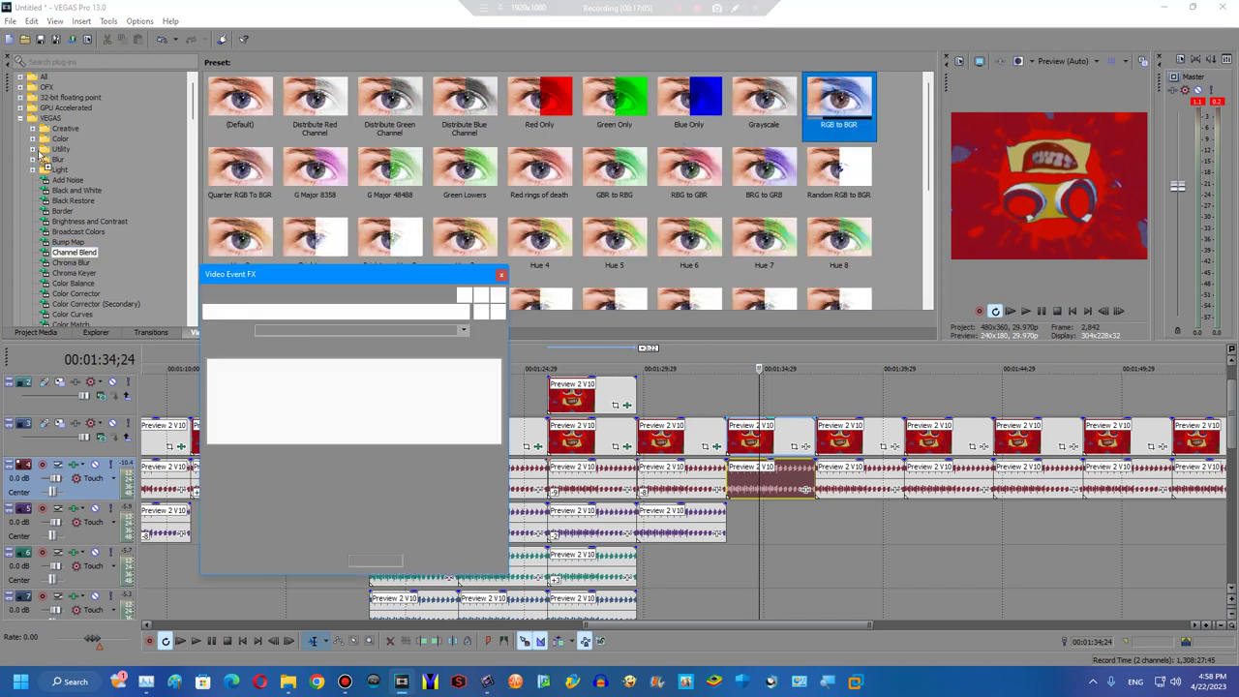
{"action": "scroll", "coordinate": [68, 228], "scroll_direction": "down", "scroll_amount": 8}
{"action": "left_click", "coordinate": [68, 211]}
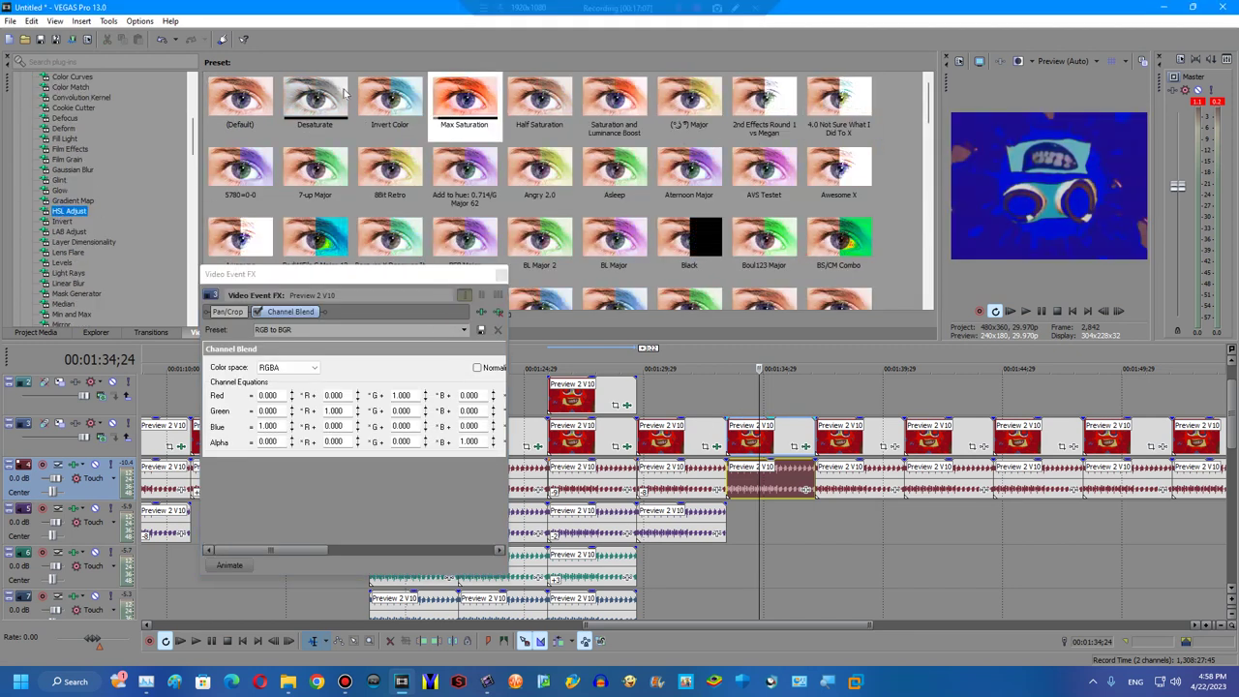
{"action": "left_click", "coordinate": [60, 323]}
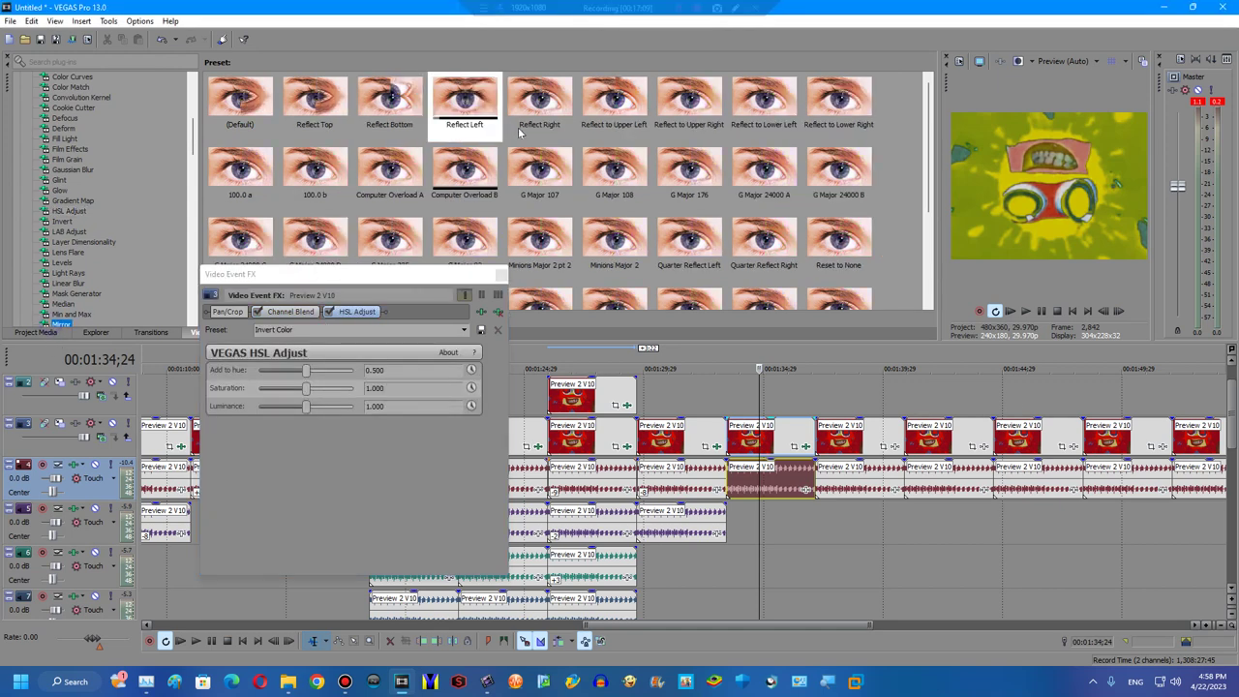
{"action": "left_click_drag", "start_coordinate": [468, 107], "coordinate": [387, 312]}
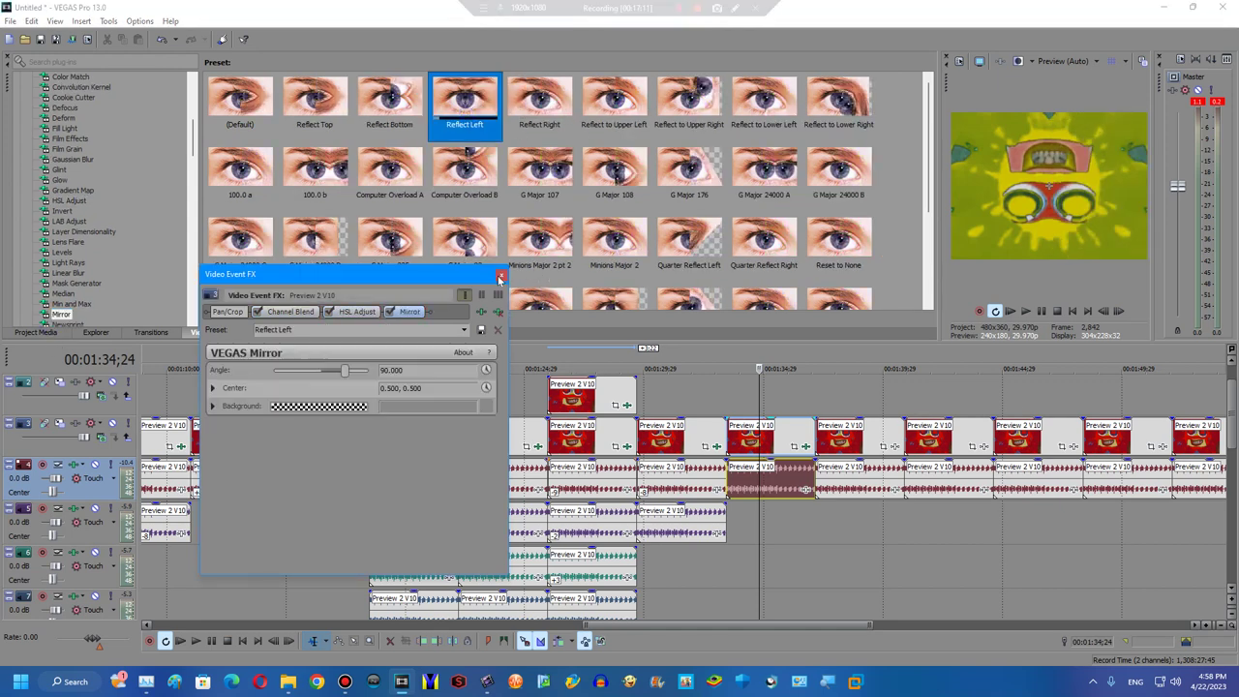
{"action": "left_click", "coordinate": [497, 273]}
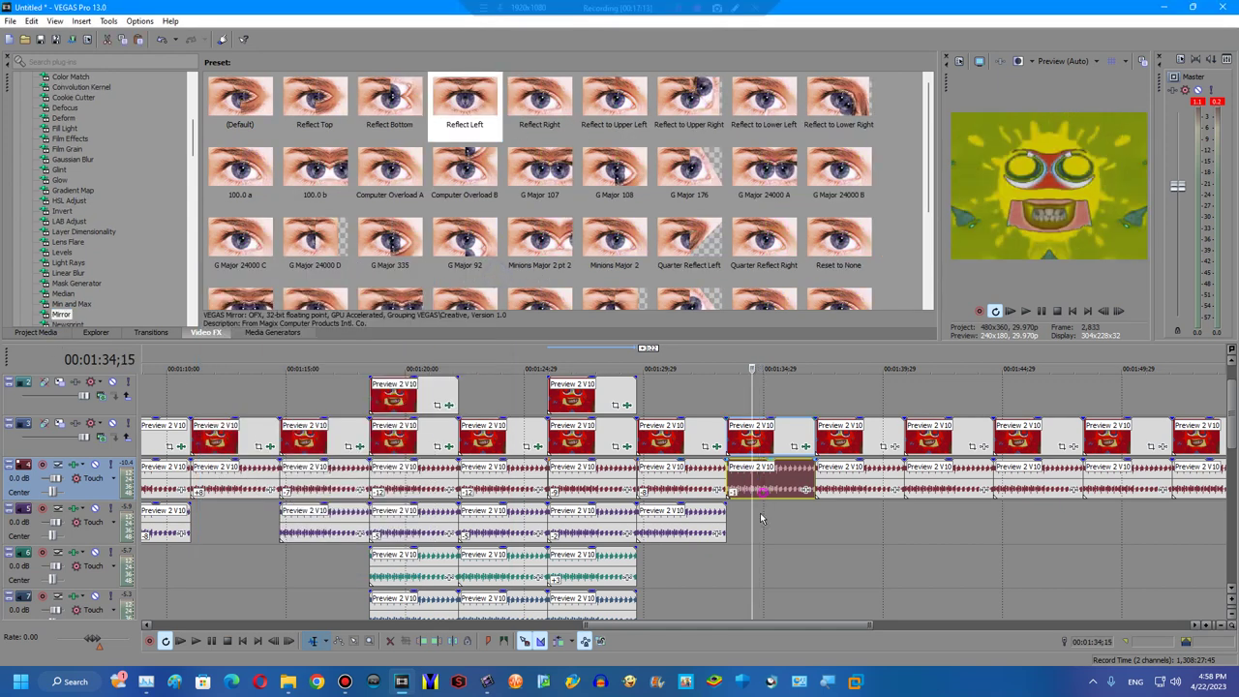
Paste the 1:34 clip's audio onto track 5 and play back the section.
{"action": "key", "text": "ctrl+v"}
{"action": "key", "text": "space"}
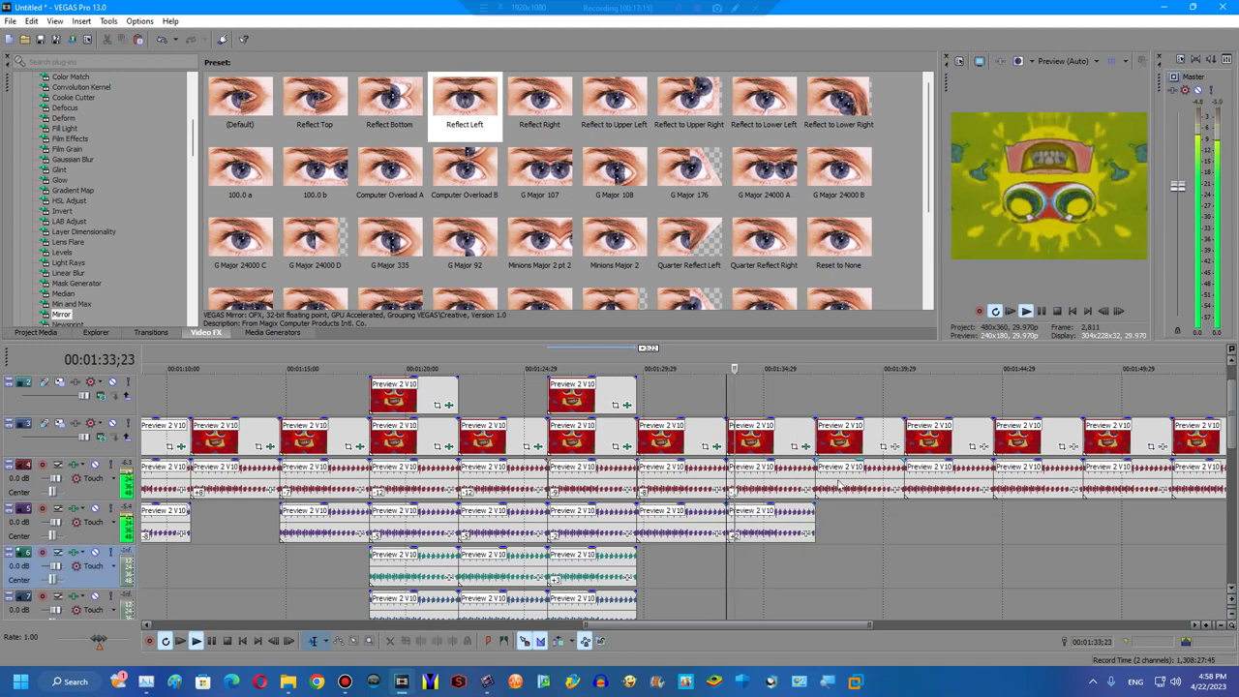
{"action": "left_click", "coordinate": [838, 485]}
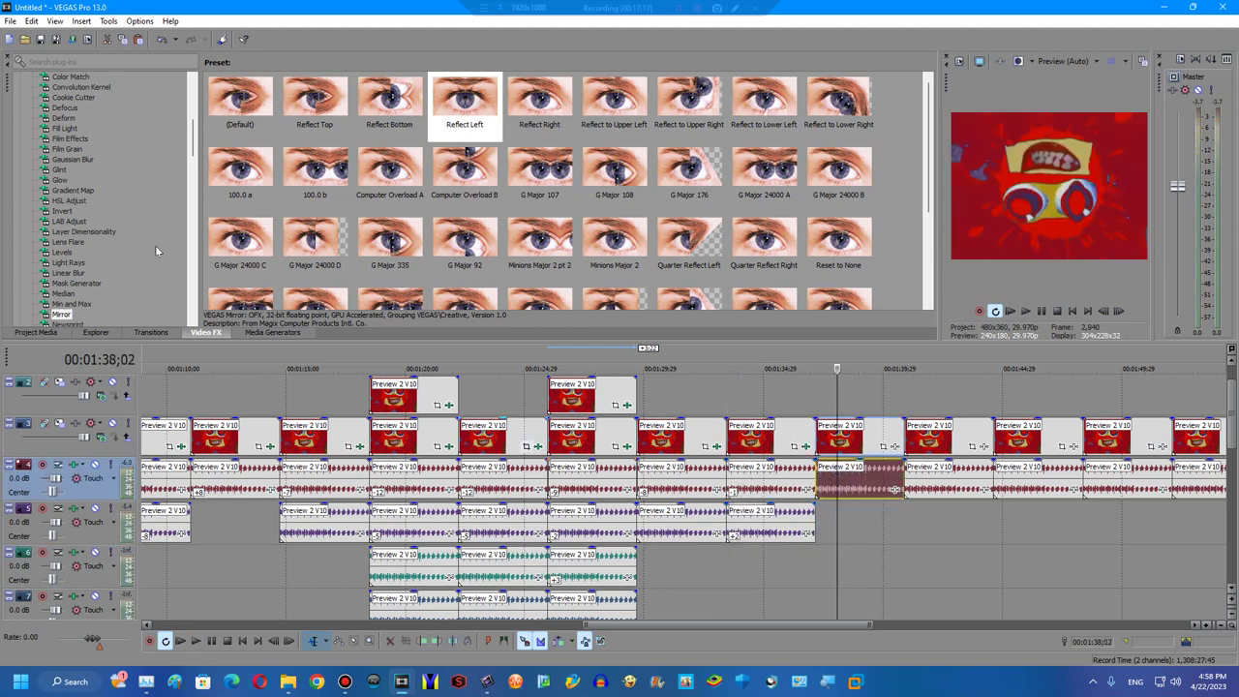
Apply the default Invert to the 1:38 clip and browse the HSL Adjust and Color Corrector (Secondary) presets.
{"action": "scroll", "coordinate": [83, 248], "scroll_direction": "up", "scroll_amount": 8}
{"action": "left_click", "coordinate": [82, 241]}
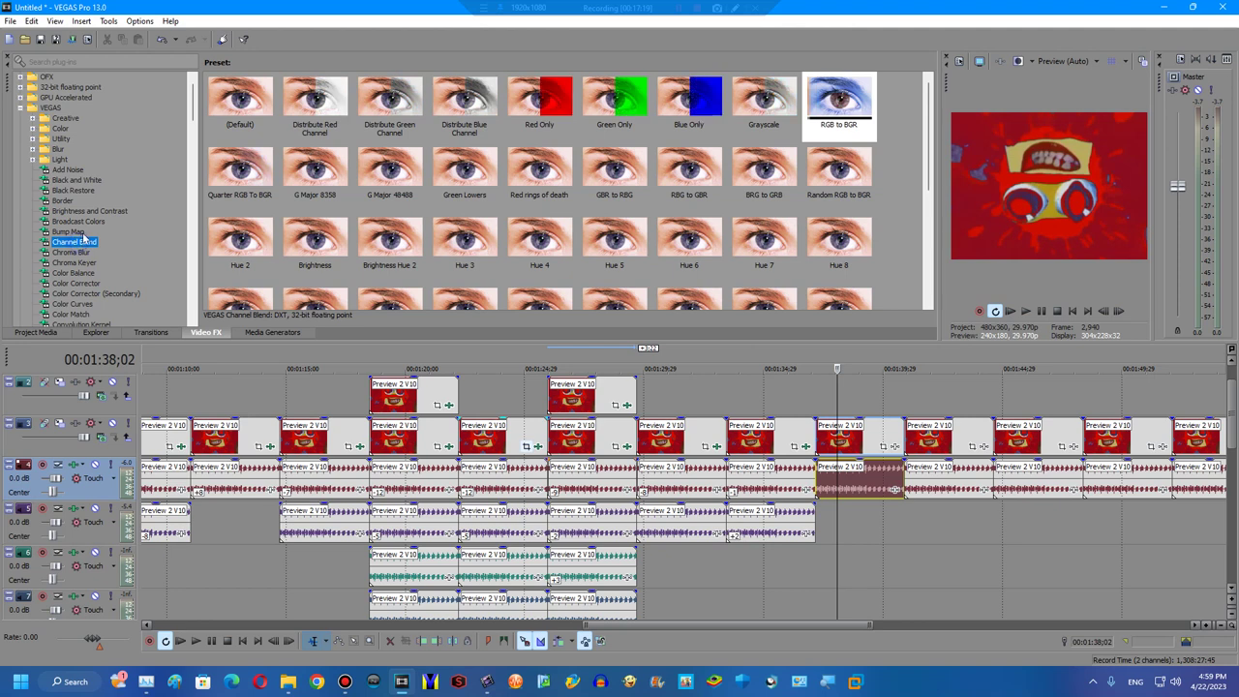
{"action": "scroll", "coordinate": [70, 244], "scroll_direction": "down", "scroll_amount": 5}
{"action": "left_click", "coordinate": [62, 284]}
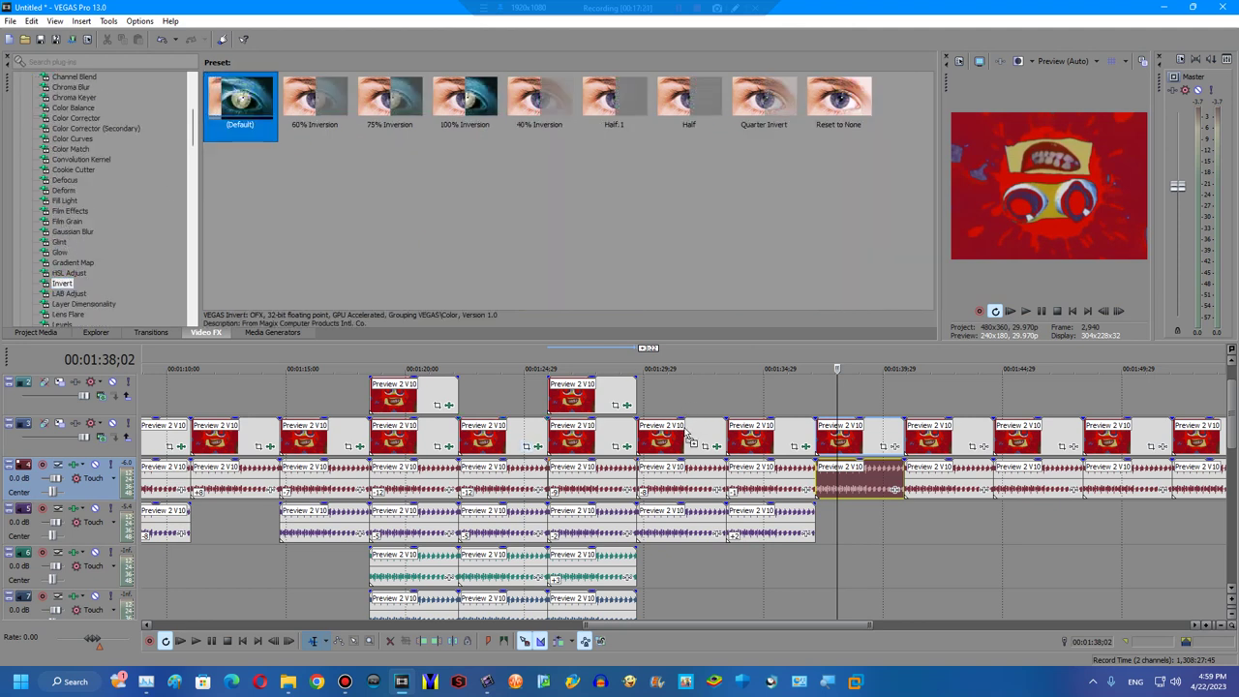
{"action": "left_click_drag", "start_coordinate": [245, 191], "coordinate": [839, 435]}
{"action": "left_click", "coordinate": [69, 273]}
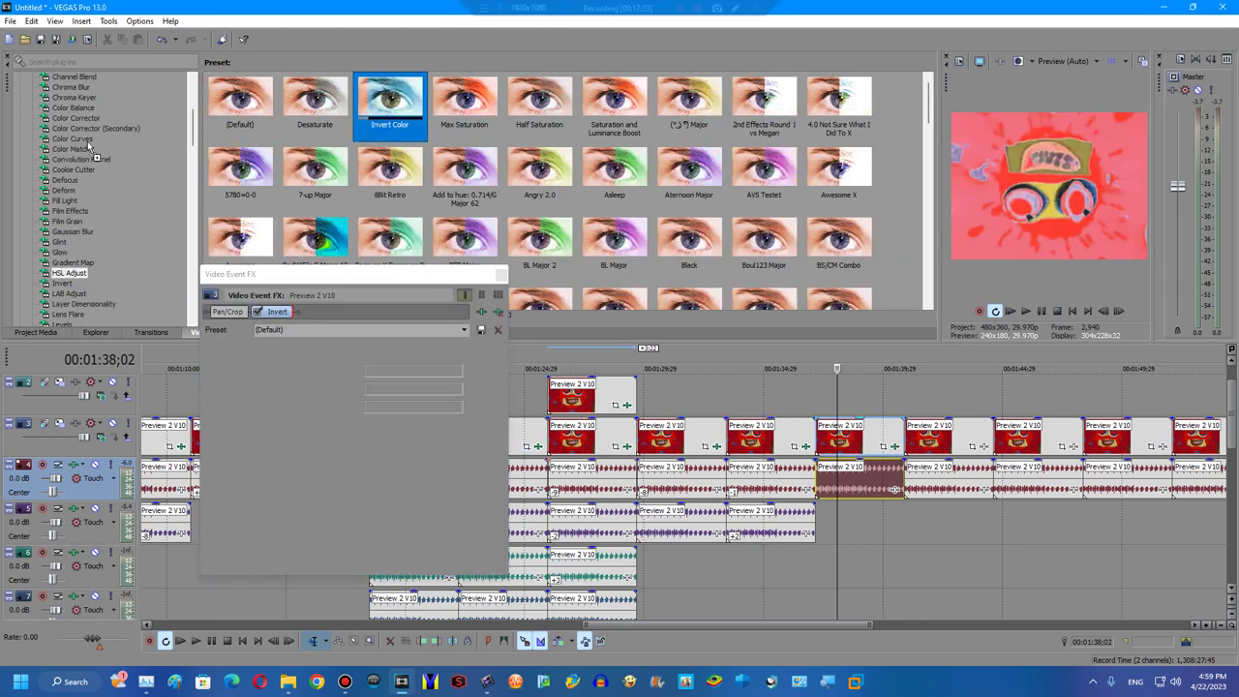
{"action": "left_click", "coordinate": [114, 129]}
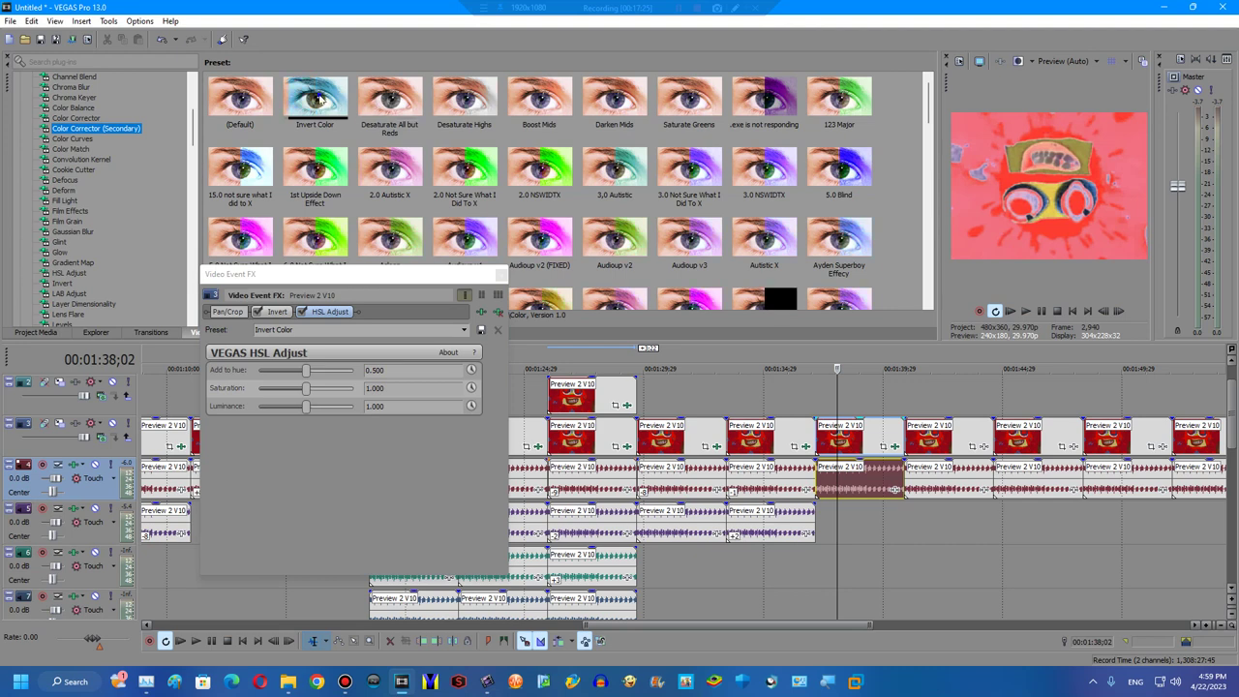
Add the Pinch/Punch Blind distortion and the Mirror Reflect Left preset to the 1:38 clip.
{"action": "scroll", "coordinate": [91, 209], "scroll_direction": "down", "scroll_amount": 8}
{"action": "left_click", "coordinate": [90, 169]}
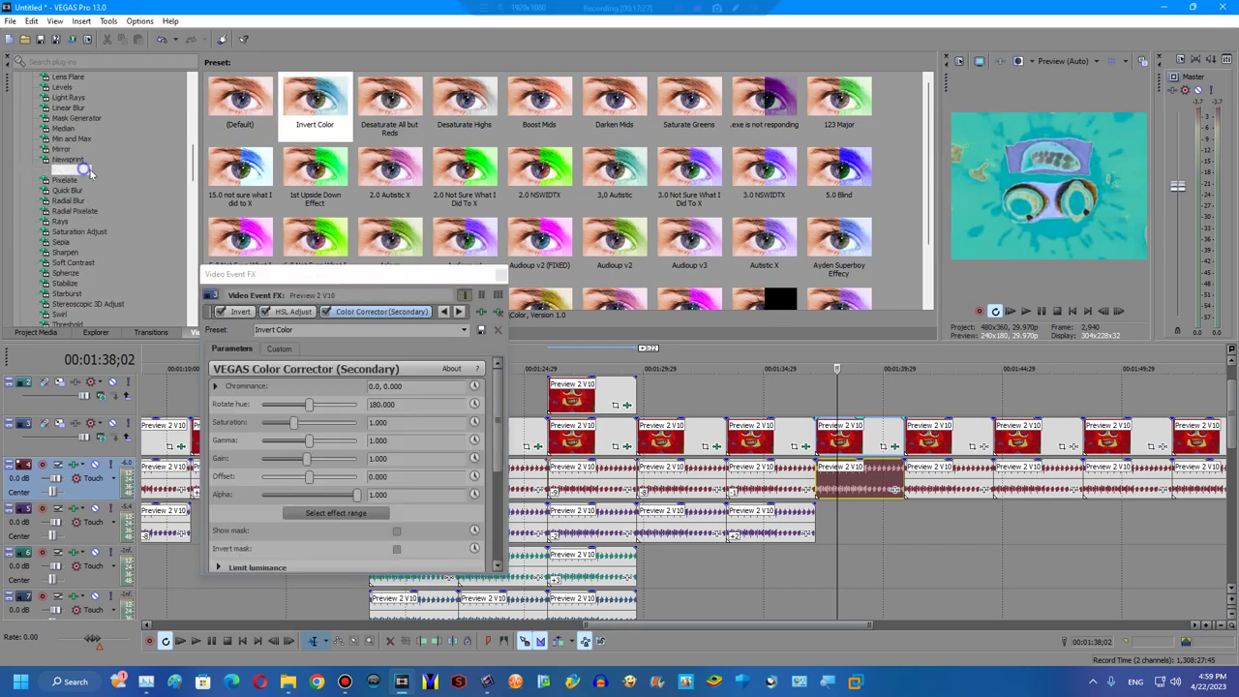
{"action": "left_click_drag", "start_coordinate": [763, 97], "coordinate": [461, 319]}
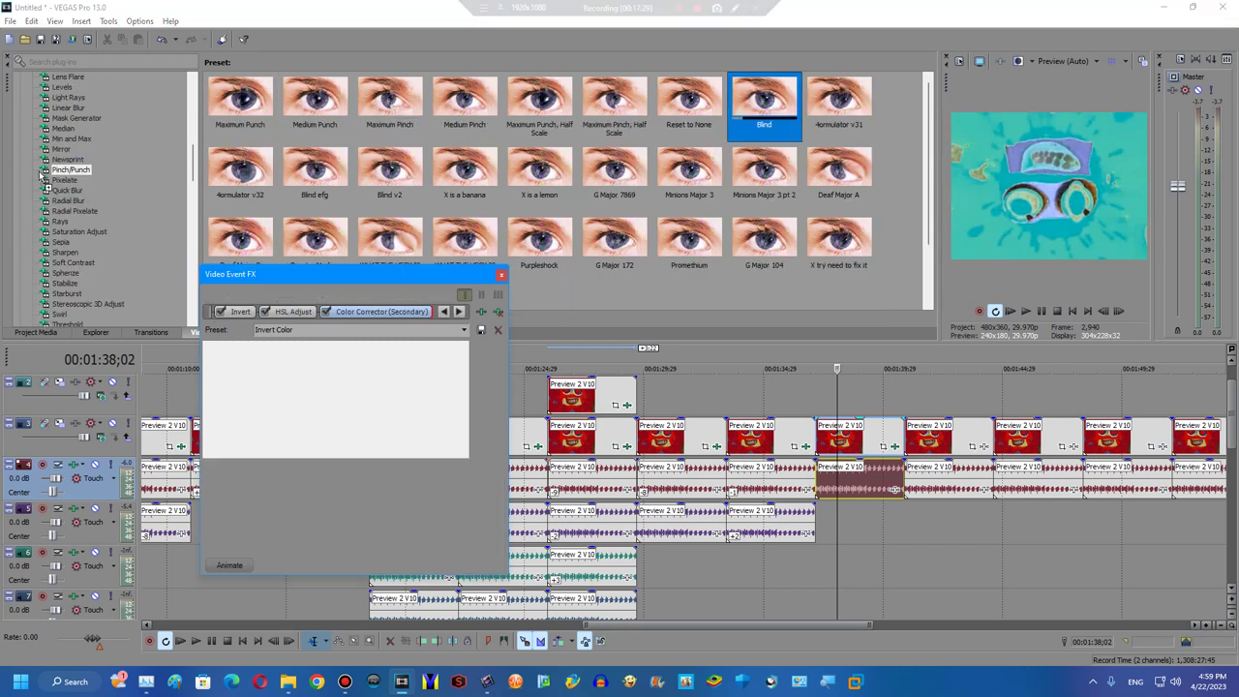
{"action": "left_click", "coordinate": [60, 149]}
{"action": "left_click_drag", "start_coordinate": [465, 96], "coordinate": [372, 309]}
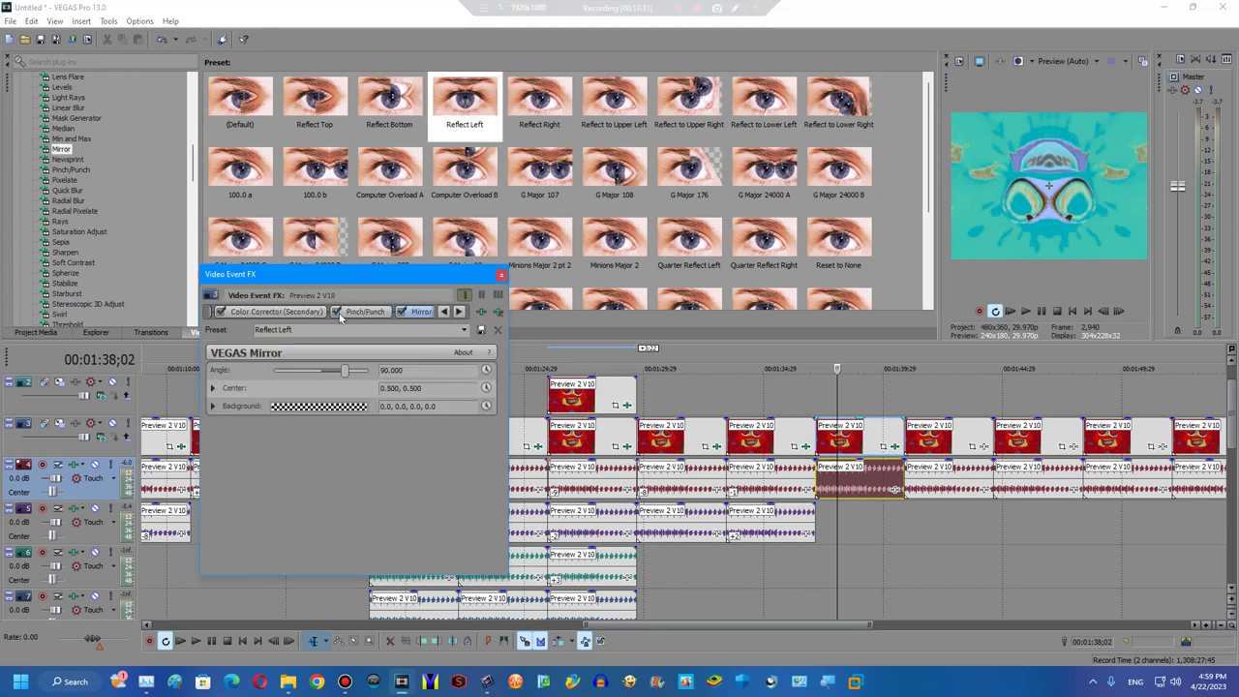
{"action": "left_click", "coordinate": [373, 311]}
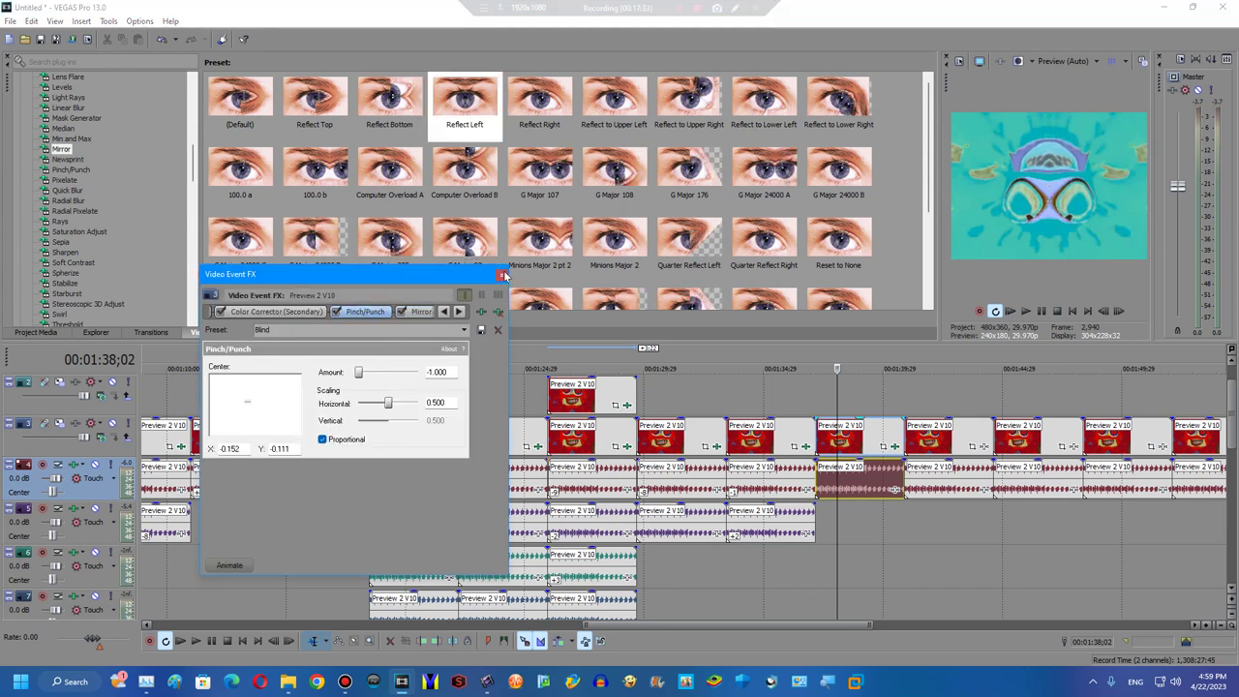
{"action": "left_click", "coordinate": [502, 275]}
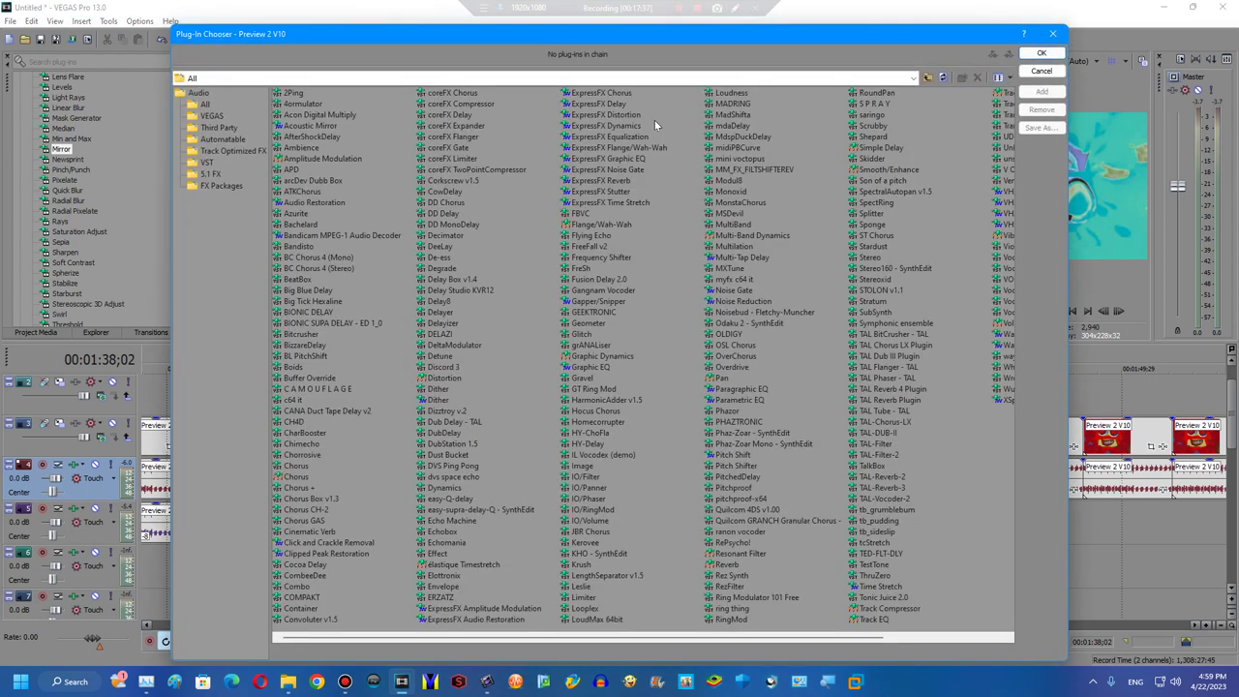
Add ExpressFX Distortion at 100% to the 1:38 clip's audio.
{"action": "left_click", "coordinate": [1028, 55]}
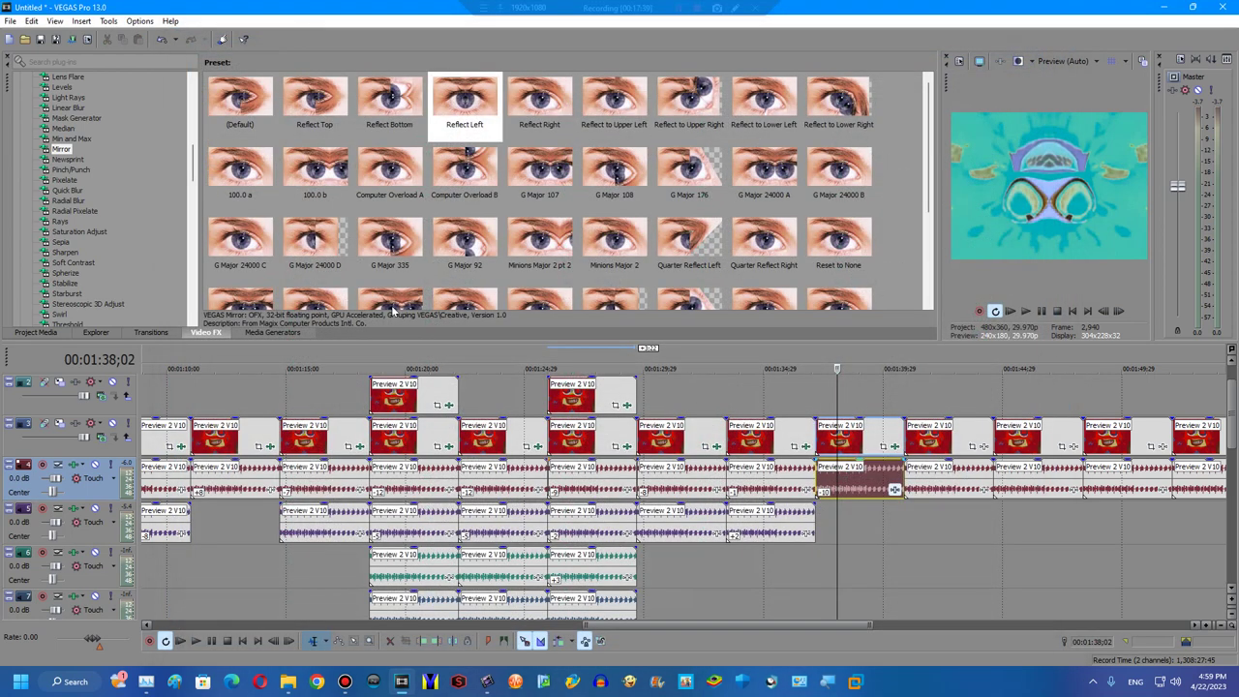
{"action": "left_click_drag", "start_coordinate": [473, 220], "coordinate": [733, 122]}
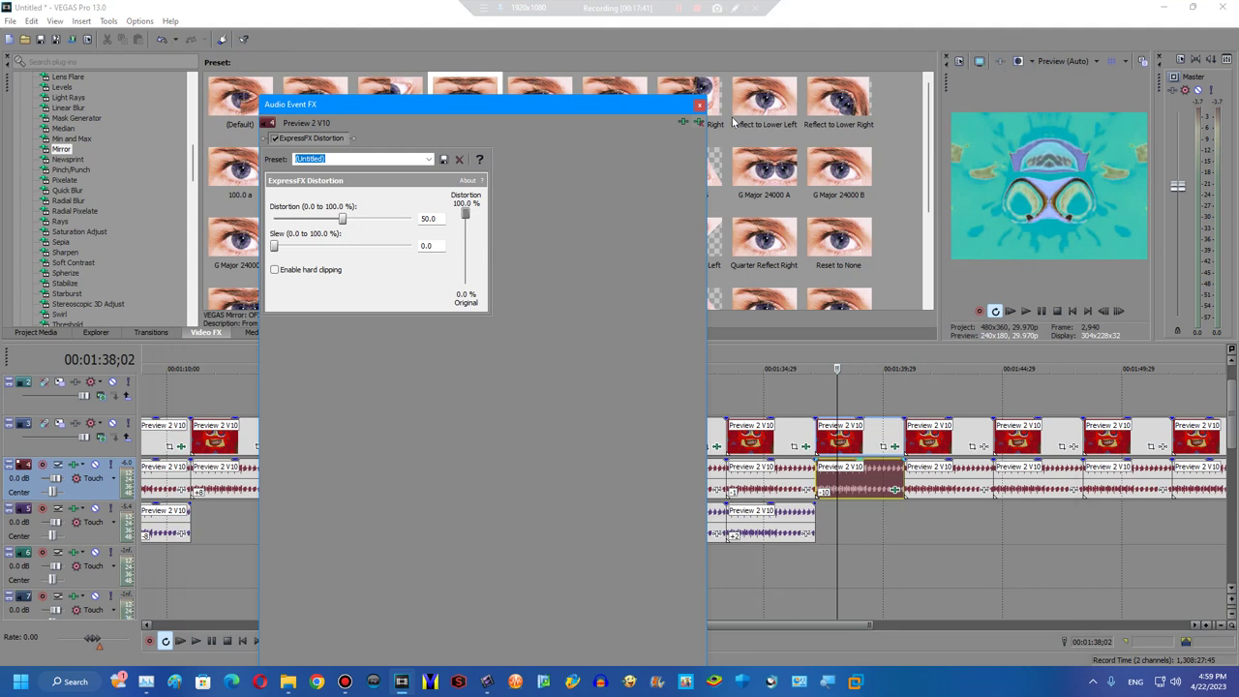
{"action": "left_click", "coordinate": [703, 105]}
Copy the distorted audio onto audio tracks 5 and 6 below it.
{"action": "right_click", "coordinate": [847, 493]}
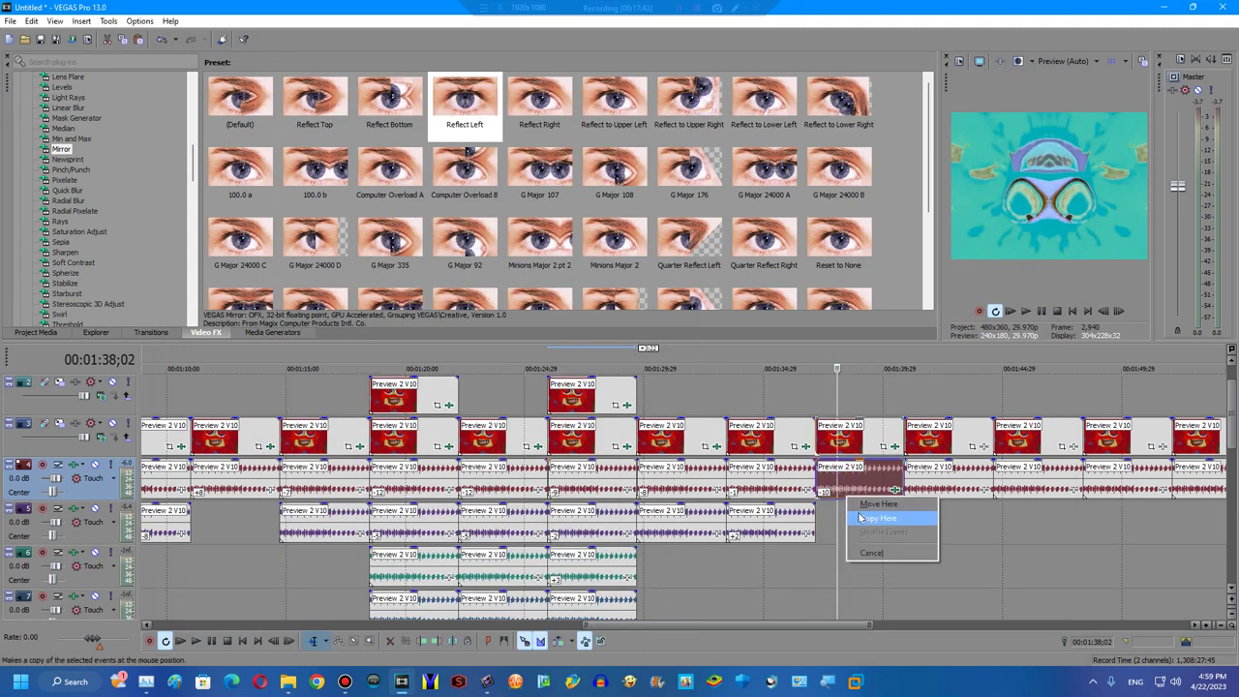
{"action": "left_click_drag", "start_coordinate": [847, 493], "coordinate": [852, 573]}
{"action": "left_click", "coordinate": [866, 583]}
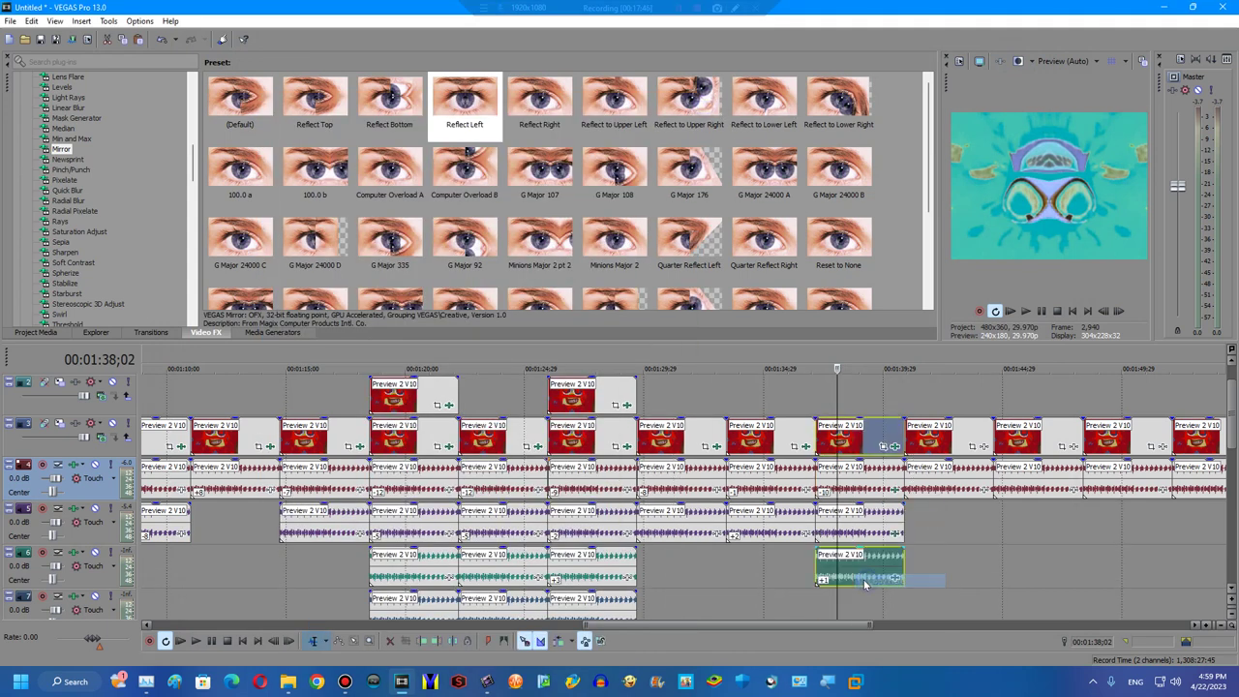
{"action": "left_click", "coordinate": [816, 555]}
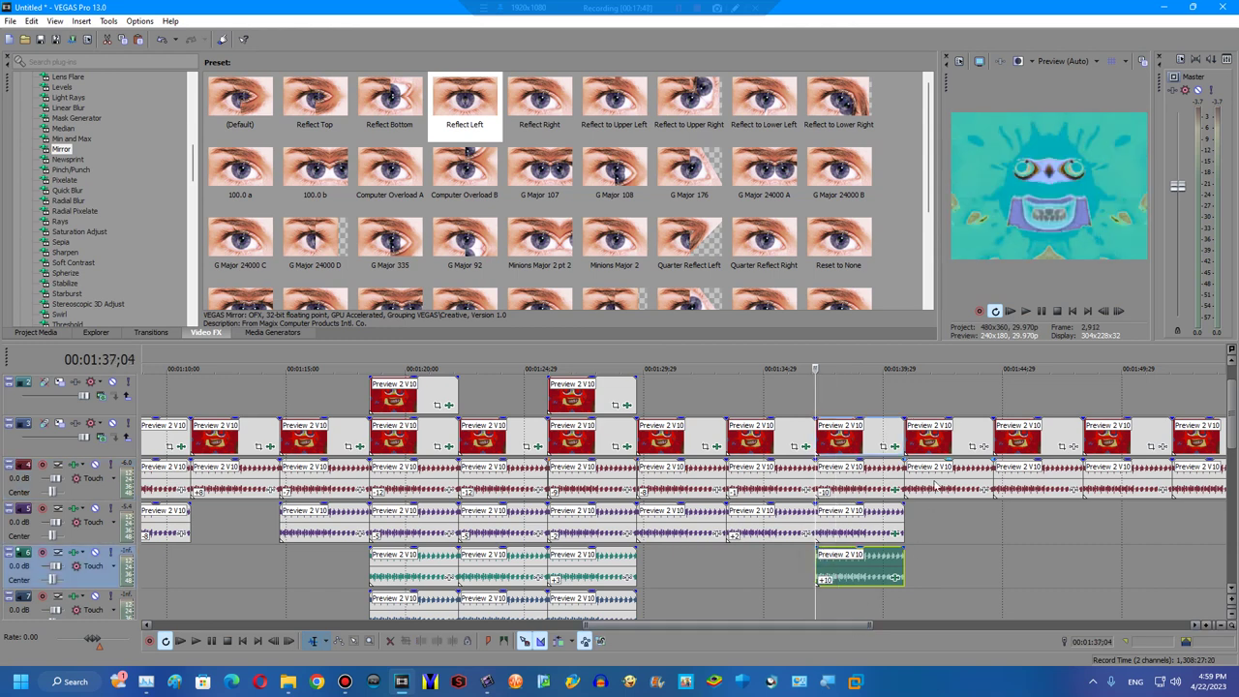
{"action": "left_click", "coordinate": [927, 484]}
Apply HSL Adjust Invert Color with hue 0.850 to the 01:41 clip, turning it magenta.
{"action": "scroll", "coordinate": [73, 264], "scroll_direction": "up", "scroll_amount": 8}
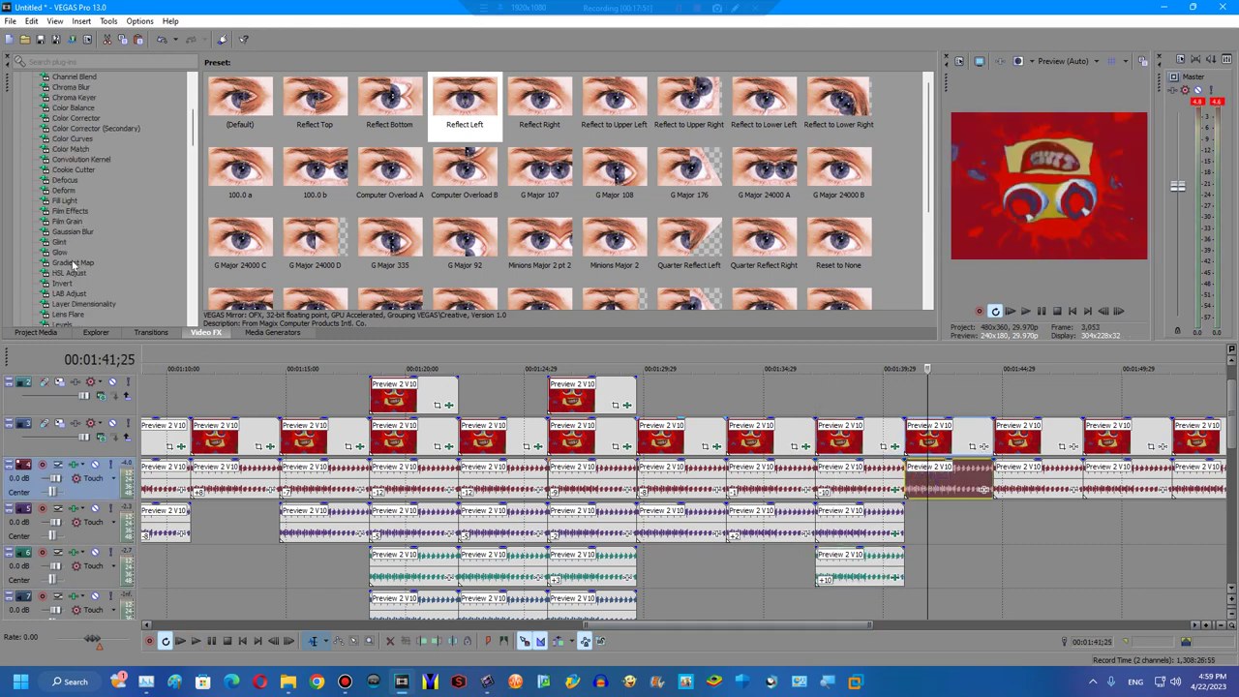
{"action": "left_click", "coordinate": [70, 273]}
{"action": "left_click_drag", "start_coordinate": [389, 102], "coordinate": [927, 445]}
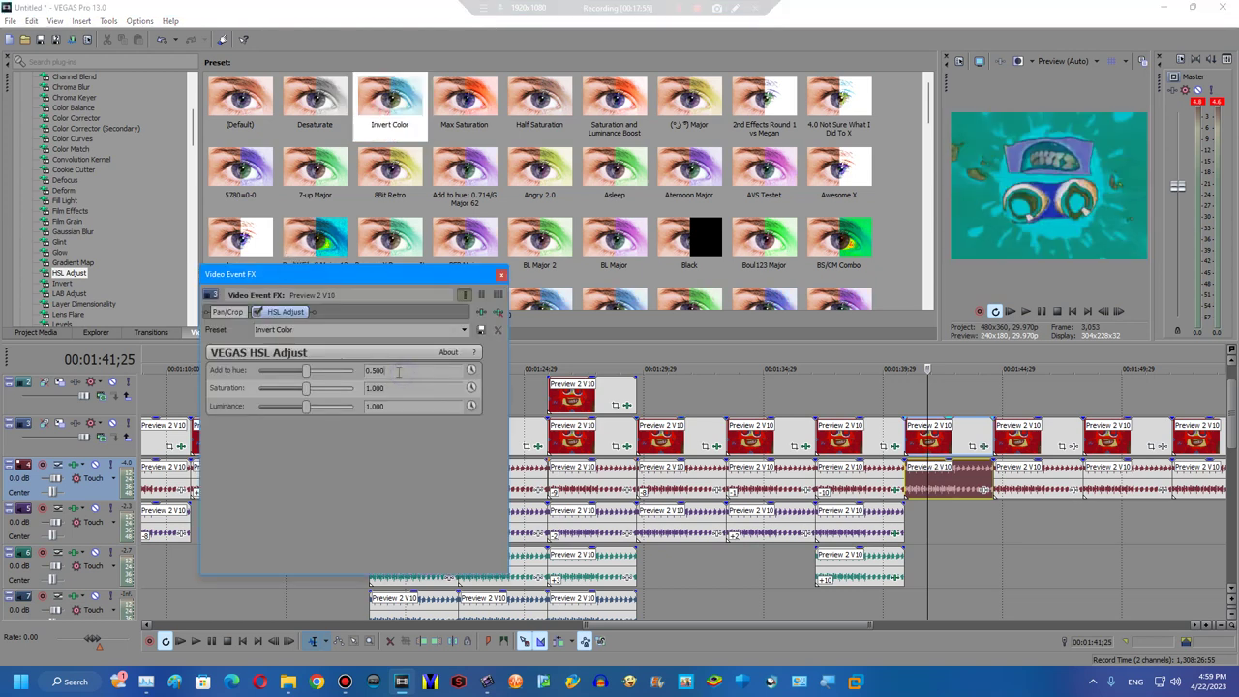
{"action": "type", "text": "0.850"}
{"action": "key", "text": "Return"}
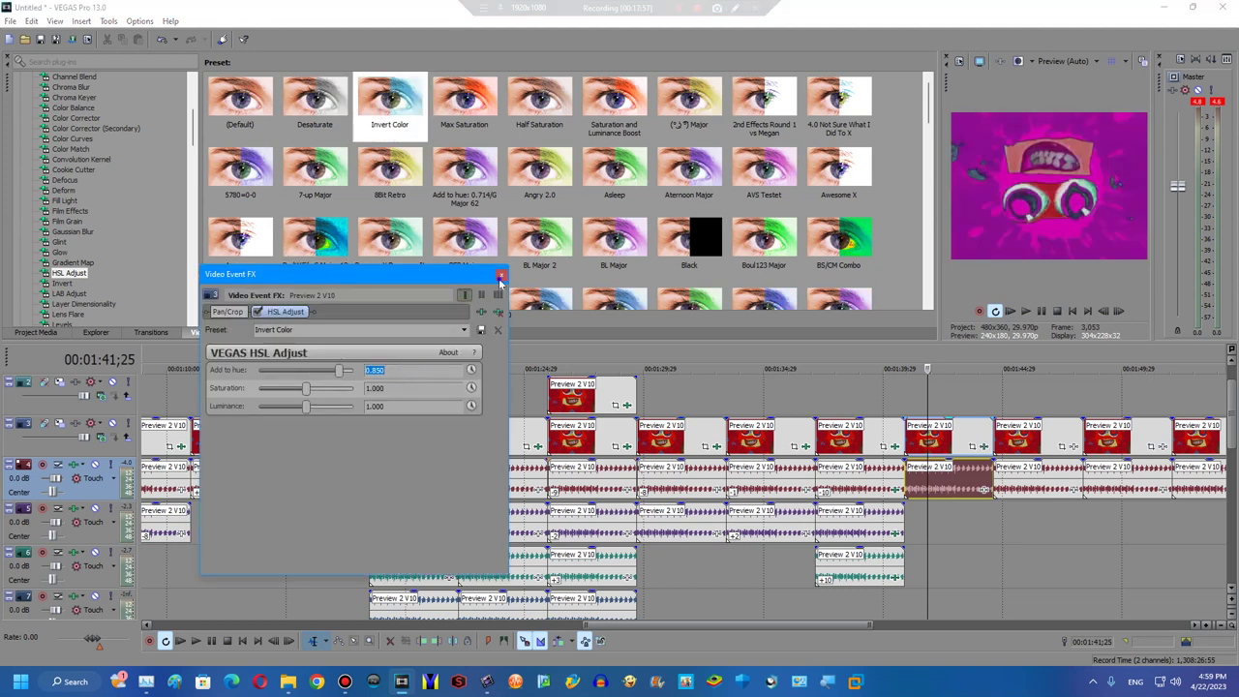
{"action": "left_click", "coordinate": [499, 274]}
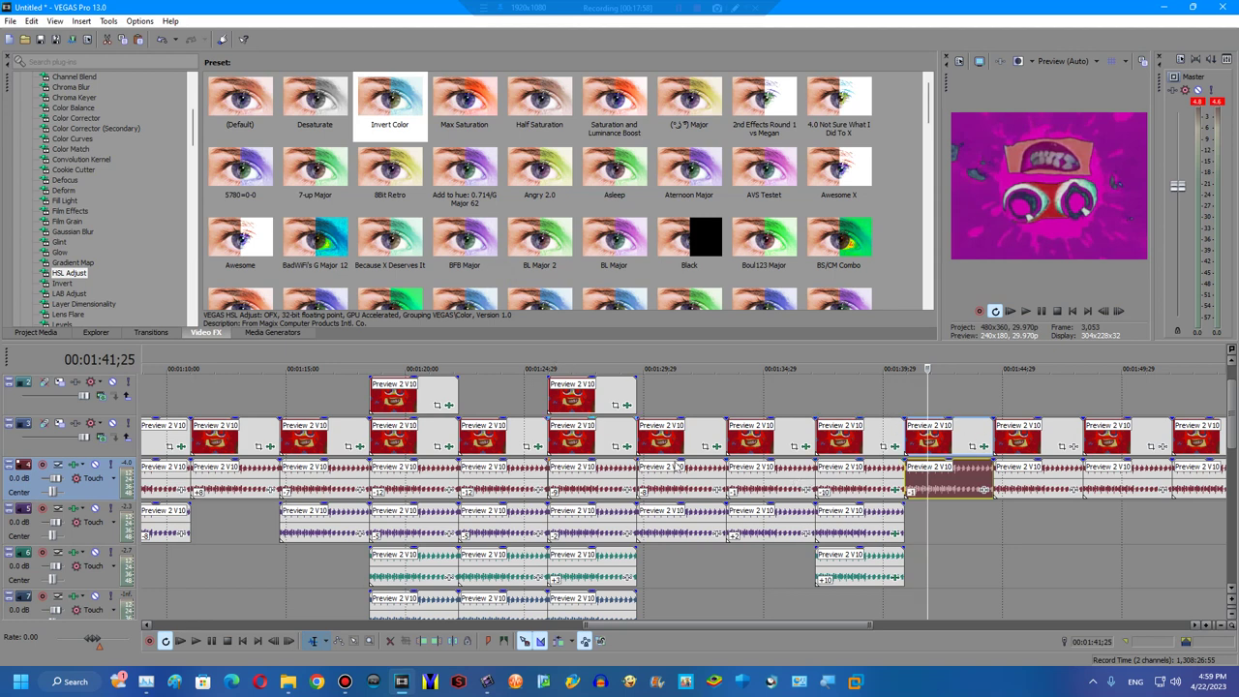
Scroll the timeline right and select the video clip at 01:45;25.
{"action": "left_click_drag", "start_coordinate": [697, 624], "coordinate": [860, 622]}
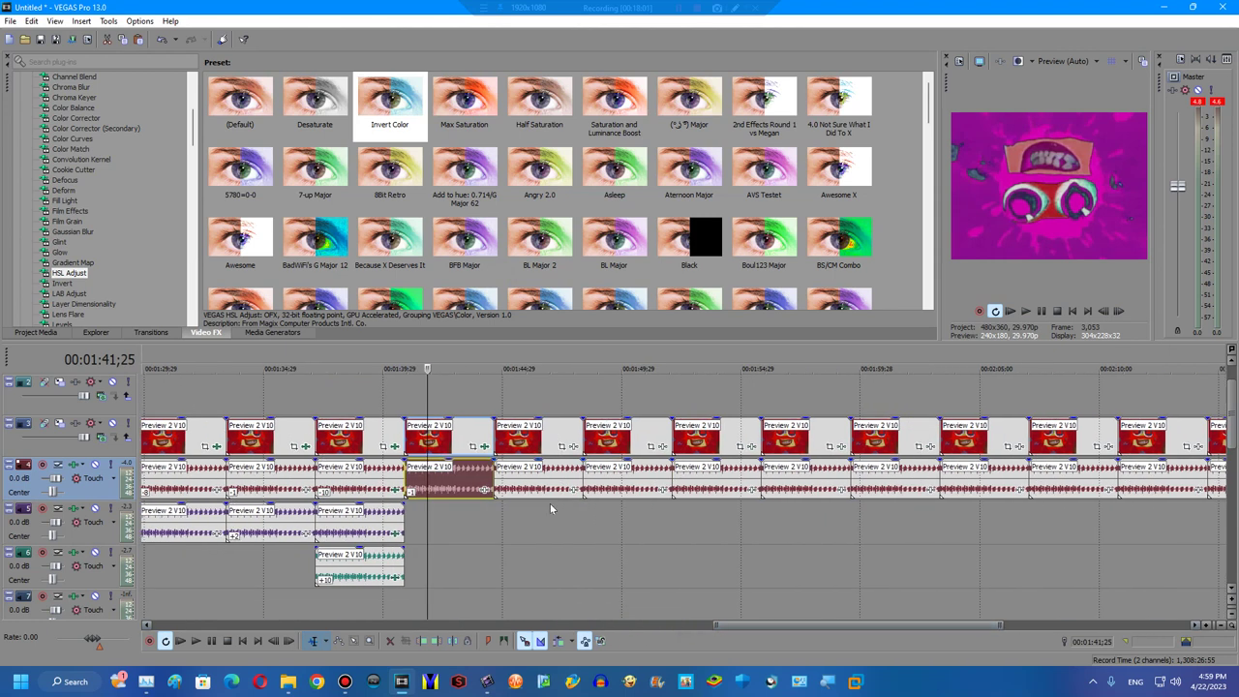
{"action": "left_click", "coordinate": [531, 481]}
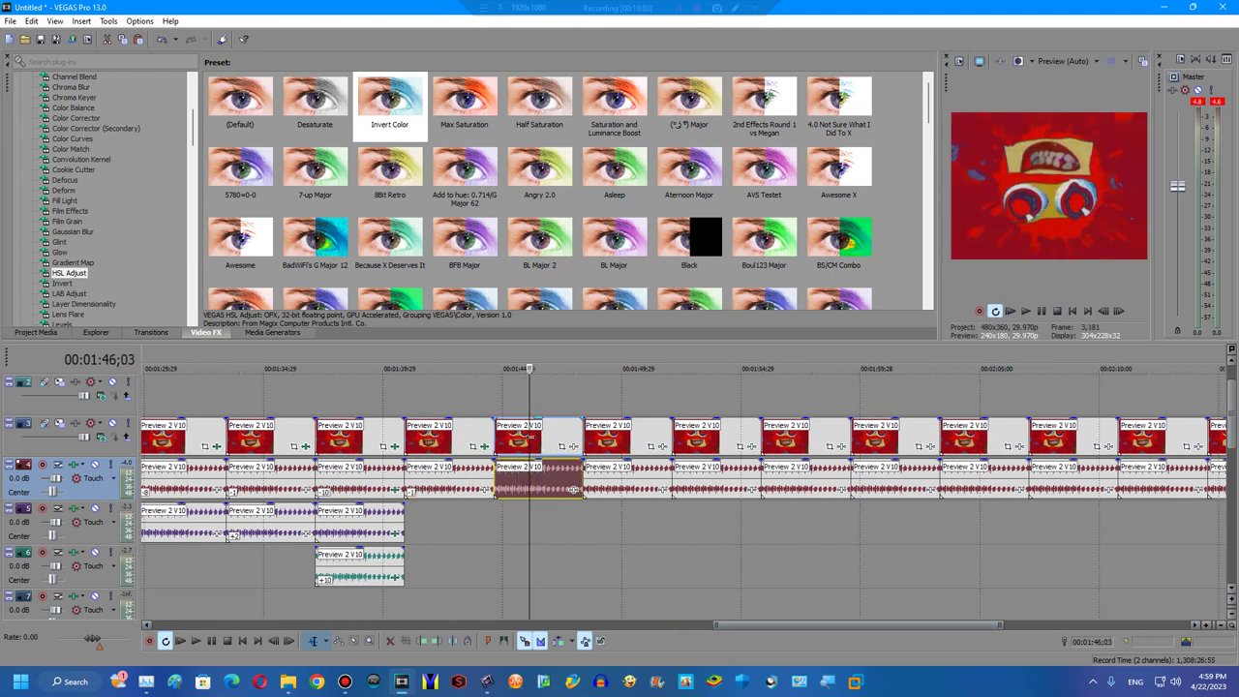
{"action": "left_click", "coordinate": [523, 442]}
Set the 01:45 clip's audio event pitch change to -2.5.
{"action": "left_click", "coordinate": [520, 479]}
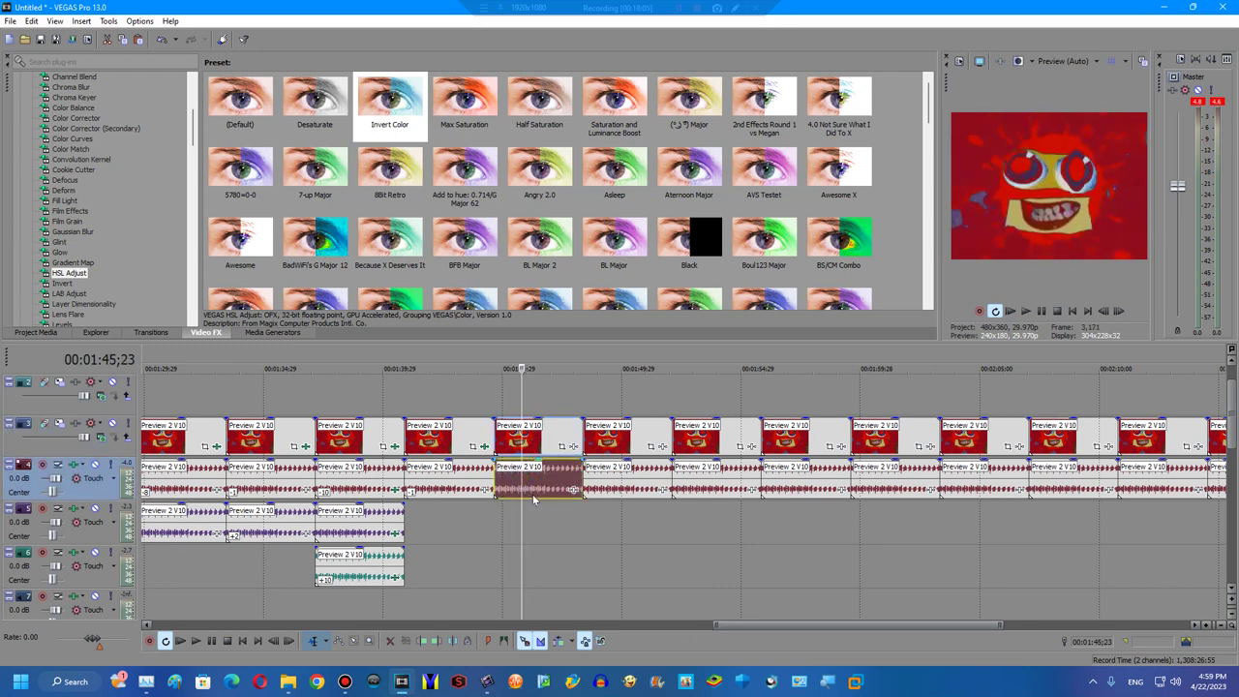
{"action": "right_click", "coordinate": [535, 499]}
{"action": "left_click", "coordinate": [556, 482]}
{"action": "left_click", "coordinate": [600, 270]}
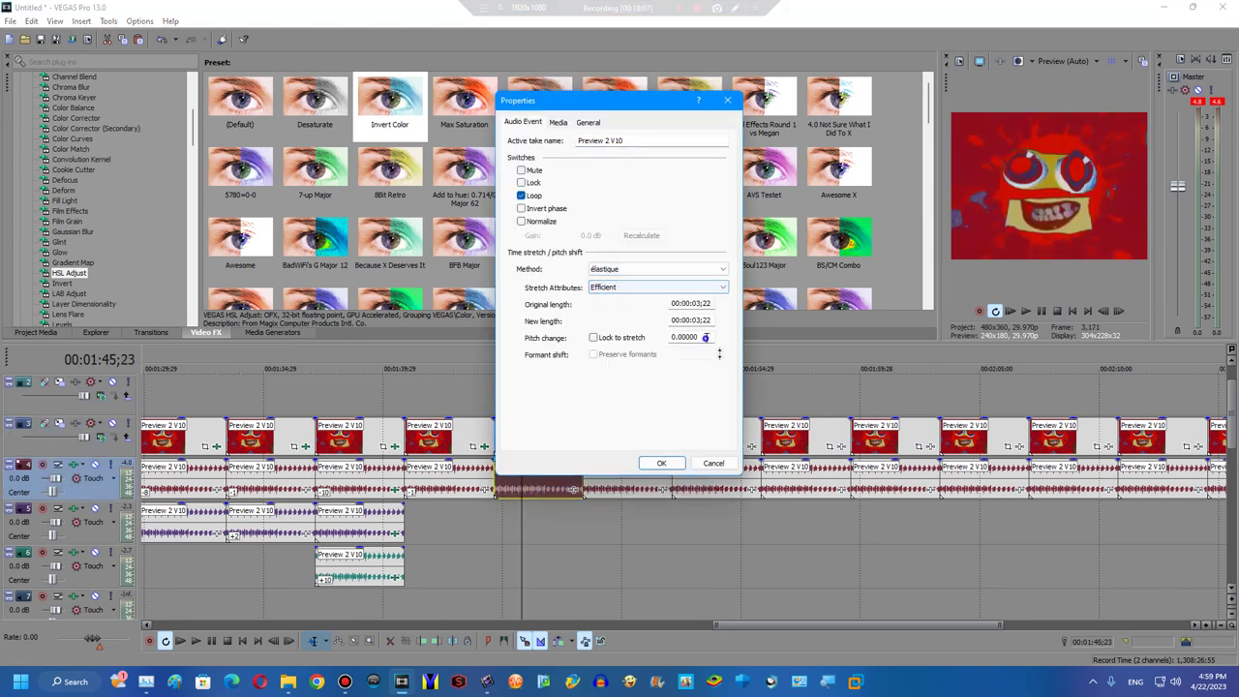
{"action": "type", "text": "5"}
{"action": "key", "text": "Return"}
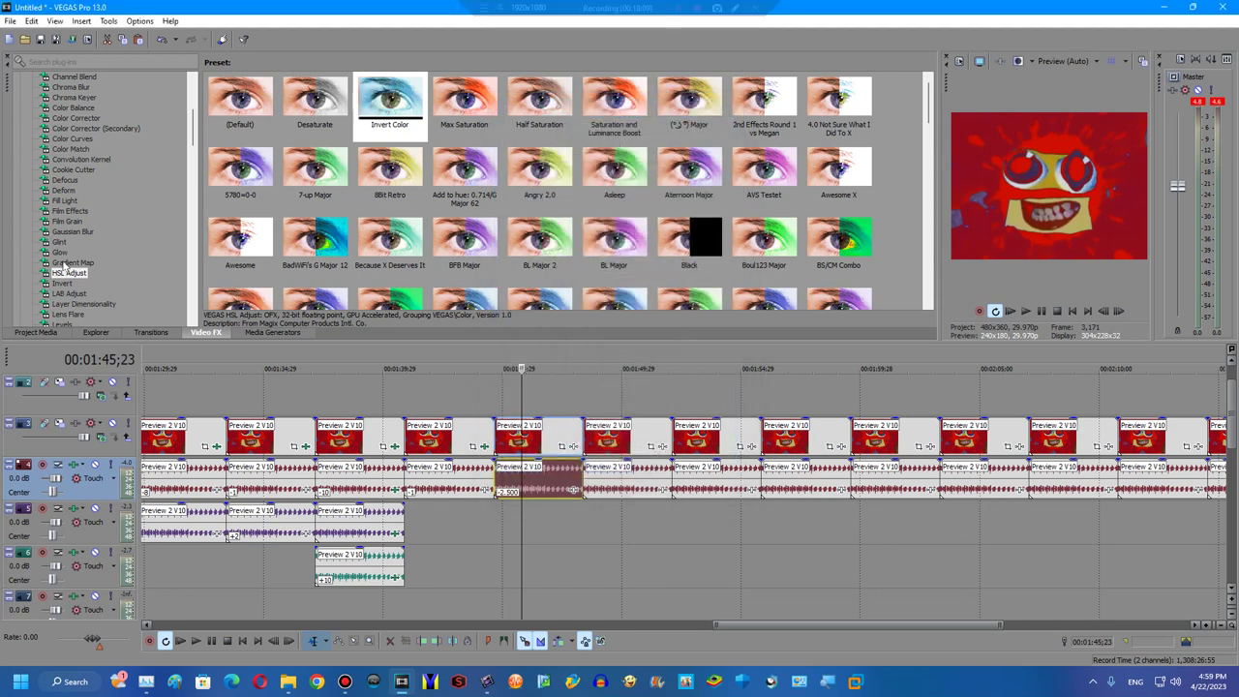
Apply the Invert Color preset and the Mirror Reflect Right effect to the clip.
{"action": "scroll", "coordinate": [102, 233], "scroll_direction": "down", "scroll_amount": 5}
{"action": "left_click_drag", "start_coordinate": [389, 97], "coordinate": [561, 412]}
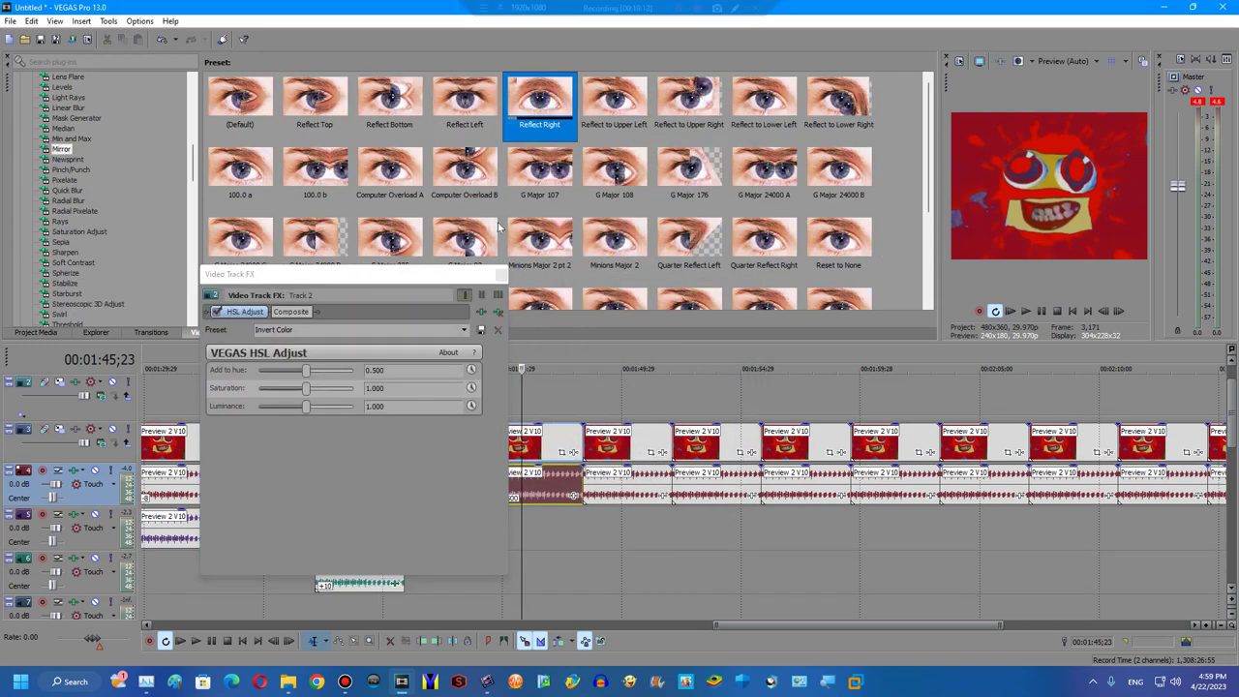
{"action": "left_click", "coordinate": [499, 275]}
{"action": "left_click_drag", "start_coordinate": [539, 101], "coordinate": [542, 436]}
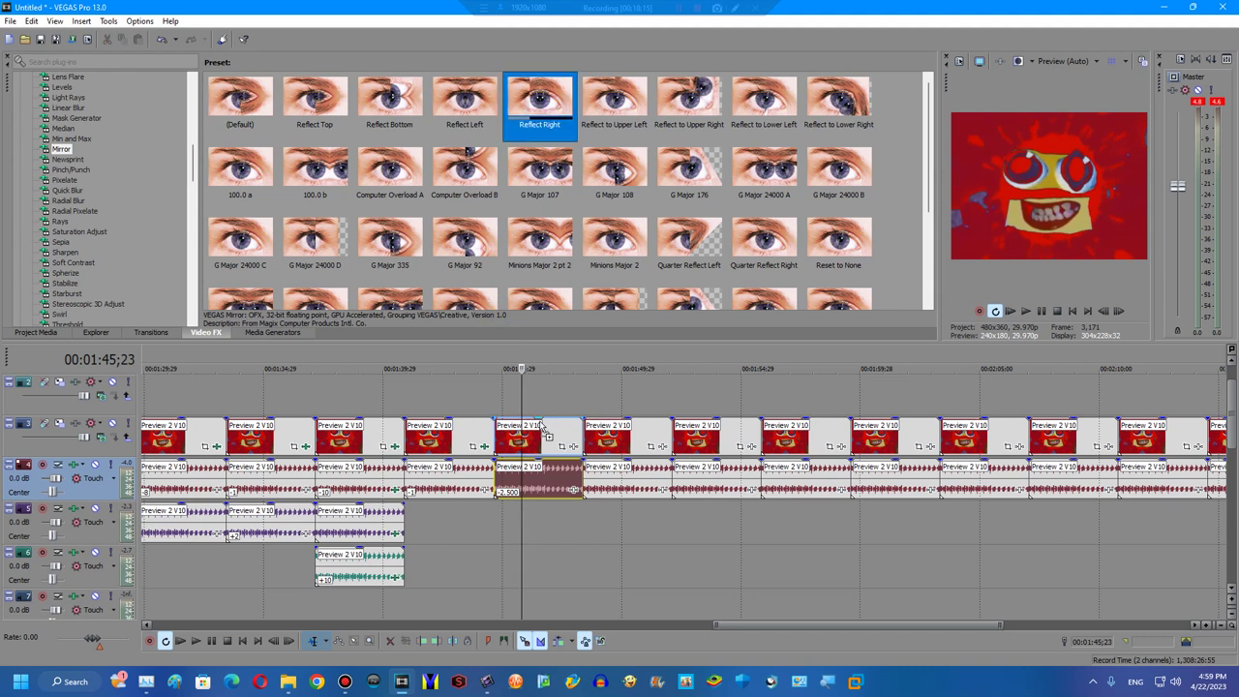
Add an HSL Adjust preset and TV Simulator Line Sync 0.7500 to the clip.
{"action": "scroll", "coordinate": [77, 213], "scroll_direction": "up", "scroll_amount": 5}
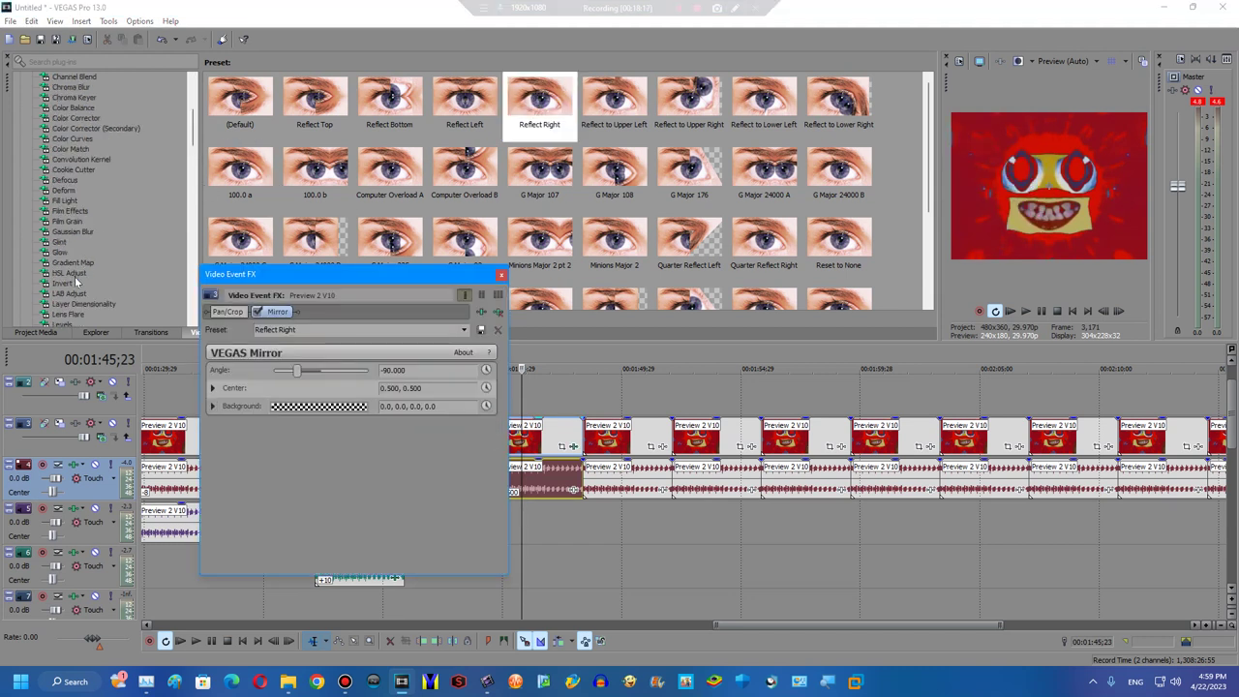
{"action": "left_click", "coordinate": [74, 275]}
{"action": "left_click_drag", "start_coordinate": [158, 219], "coordinate": [290, 406]}
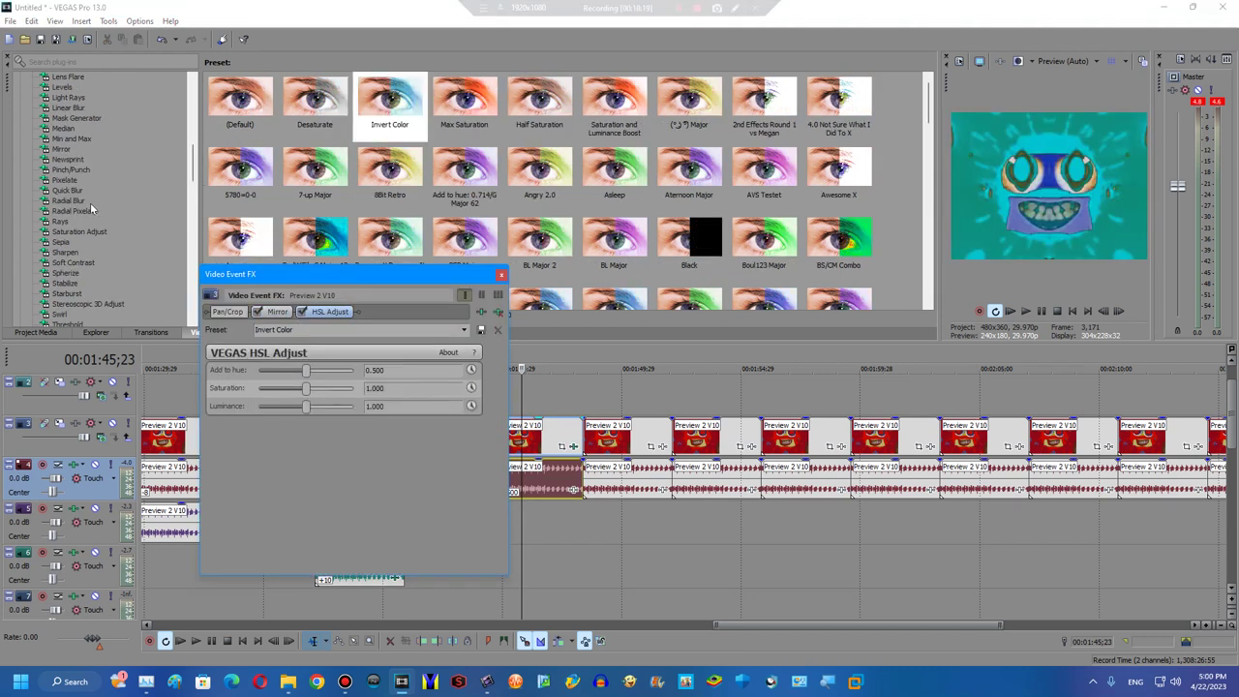
{"action": "scroll", "coordinate": [87, 255], "scroll_direction": "down", "scroll_amount": 12}
{"action": "left_click", "coordinate": [76, 108]}
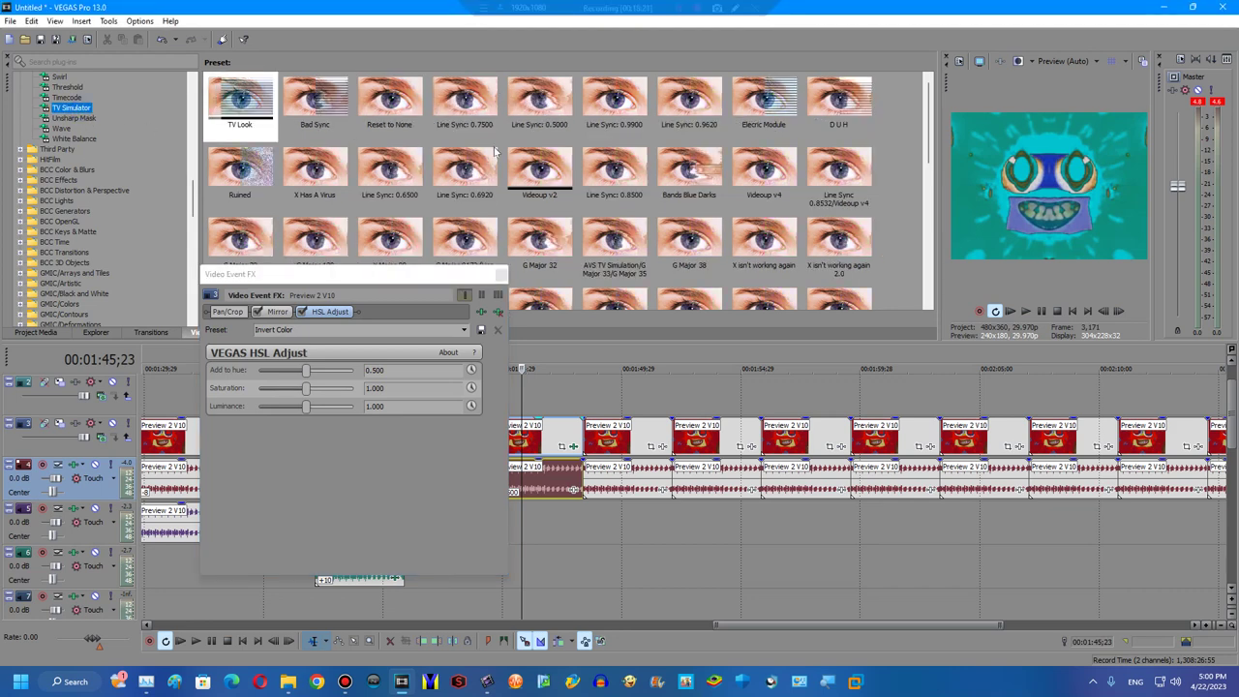
{"action": "mouse_move", "coordinate": [465, 96]}
{"action": "left_mouse_down"}
{"action": "mouse_move", "coordinate": [542, 441]}
{"action": "mouse_move", "coordinate": [545, 406]}
{"action": "left_mouse_up"}
Copy the 01:45 clip to track 2 and its audio to track 5, aligned to the playhead.
{"action": "left_click", "coordinate": [571, 414]}
{"action": "left_click_drag", "start_coordinate": [537, 487], "coordinate": [529, 482]}
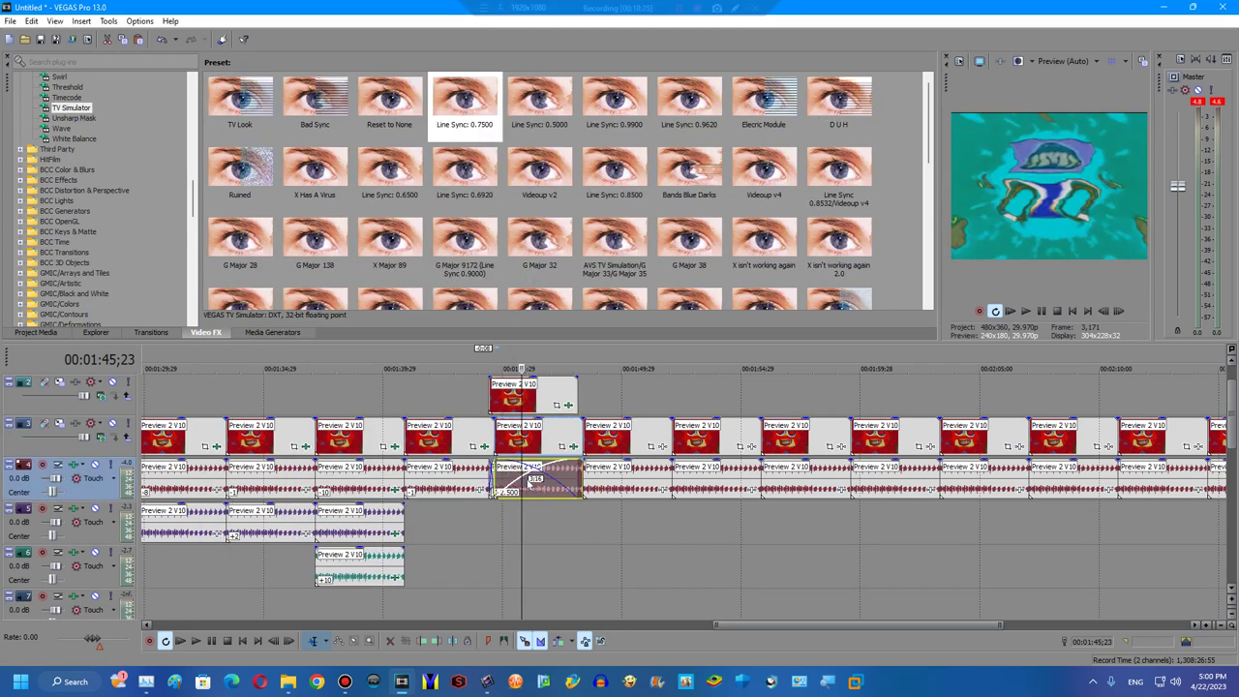
{"action": "left_click", "coordinate": [490, 490]}
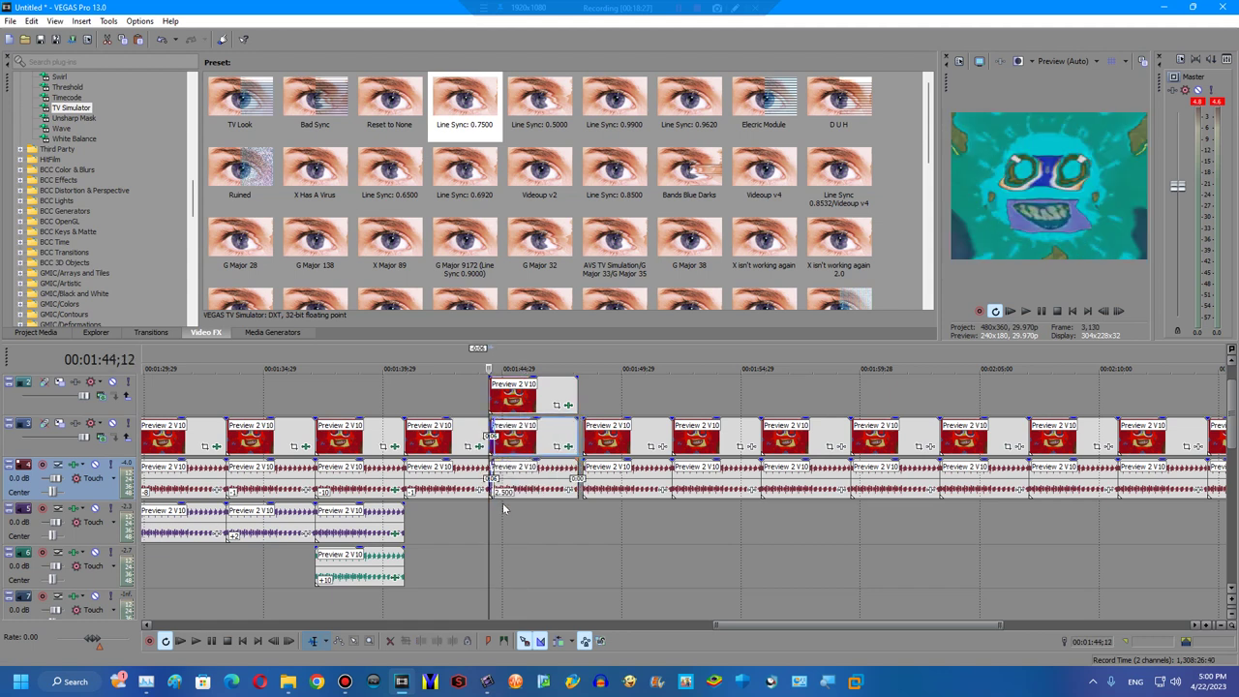
{"action": "left_click_drag", "start_coordinate": [494, 490], "coordinate": [501, 511]}
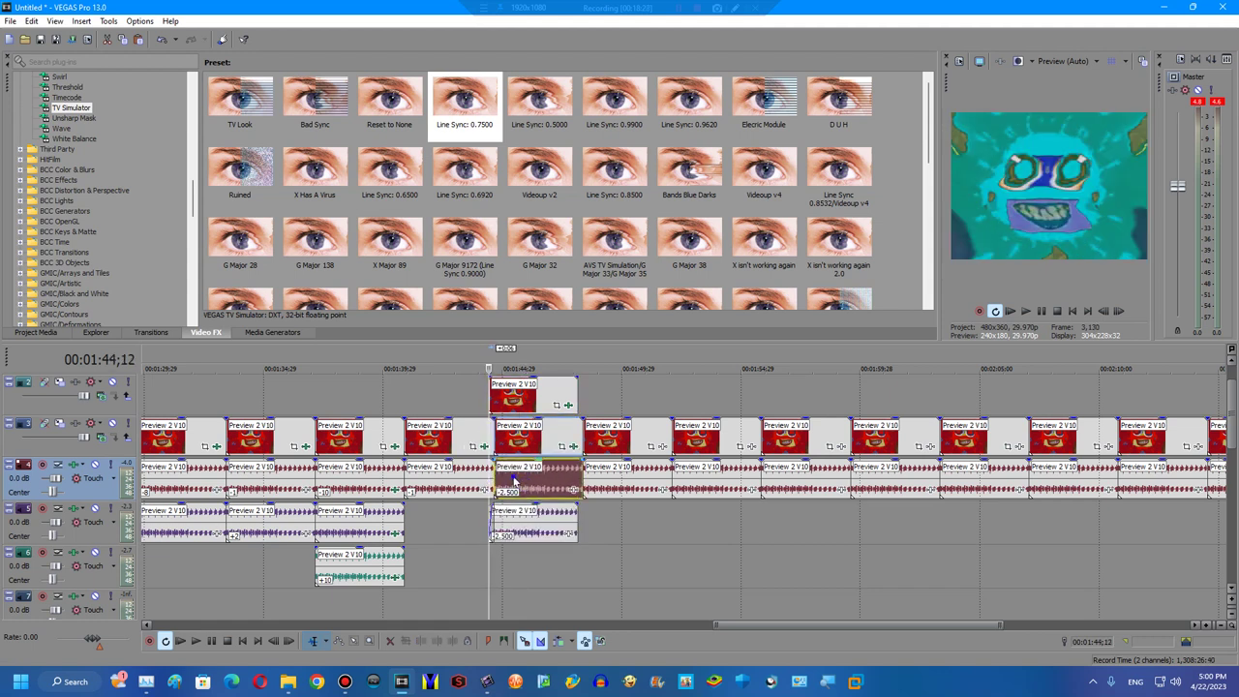
{"action": "left_click", "coordinate": [516, 438]}
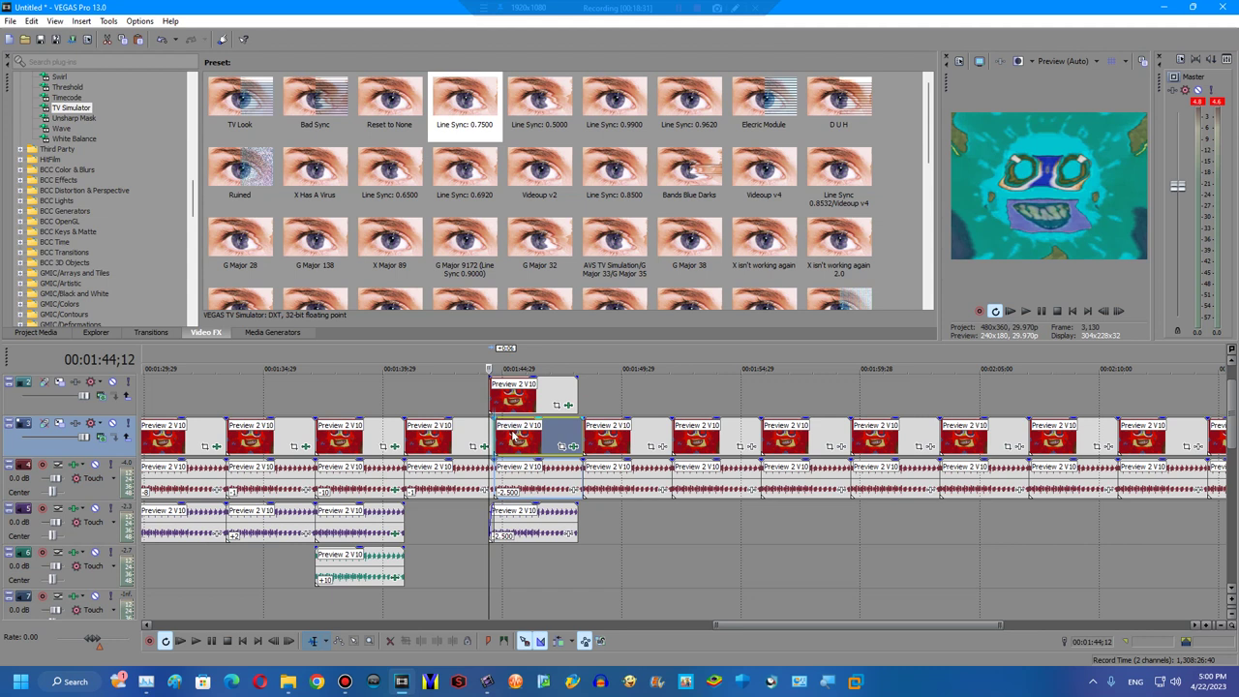
{"action": "left_click_drag", "start_coordinate": [497, 504], "coordinate": [527, 530]}
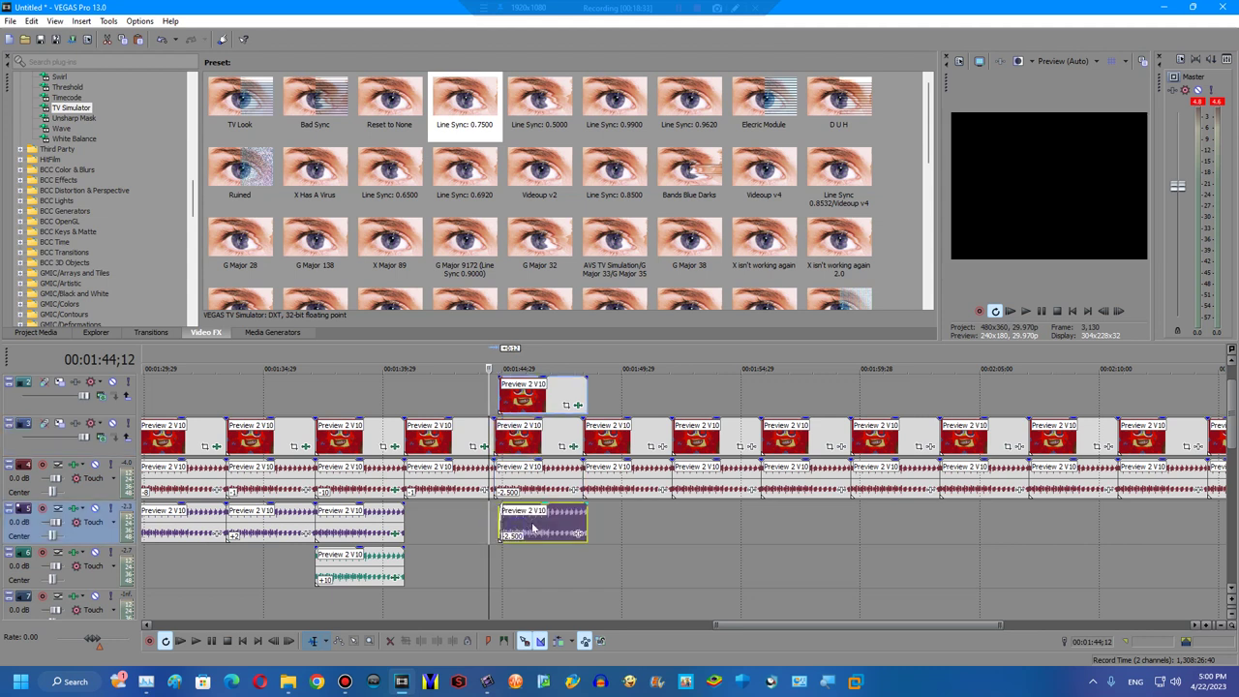
{"action": "mouse_move", "coordinate": [516, 523]}
{"action": "left_mouse_down"}
{"action": "mouse_move", "coordinate": [491, 522]}
{"action": "mouse_move", "coordinate": [523, 520]}
{"action": "left_mouse_up"}
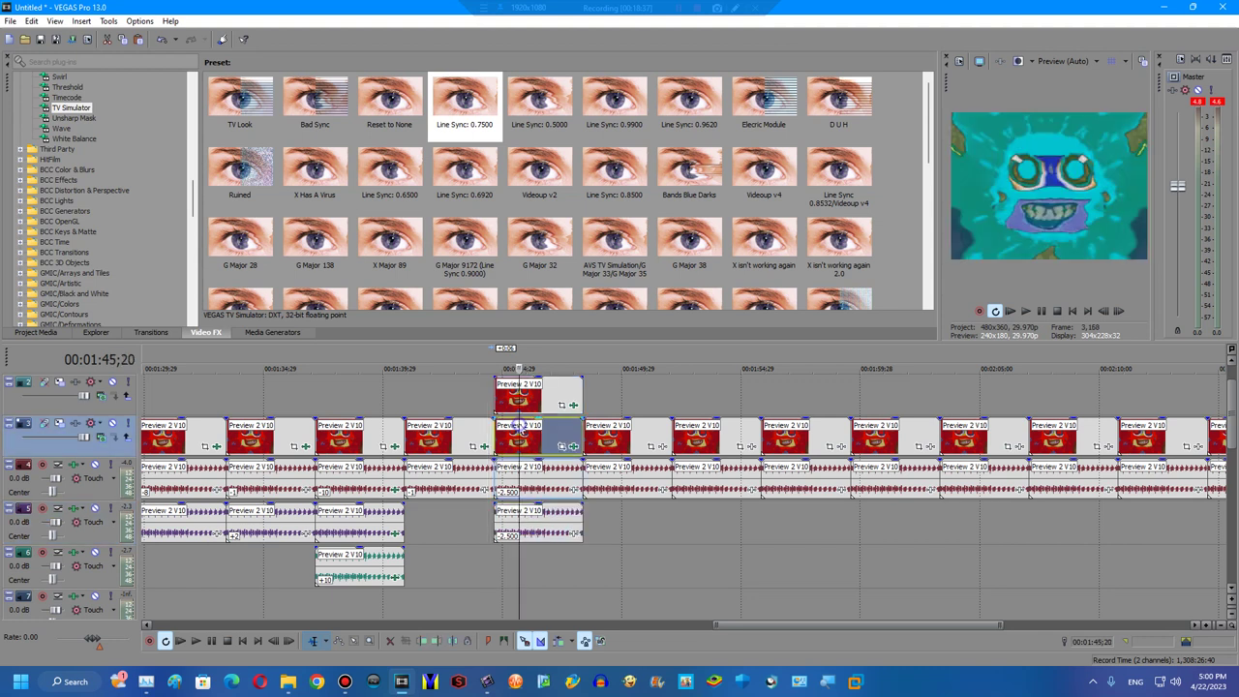
{"action": "scroll", "coordinate": [170, 170], "scroll_direction": "up", "scroll_amount": 10}
Add the Split Screen Left Half preset and remove TV Simulator from the clip's effects.
{"action": "double_click", "coordinate": [32, 90]}
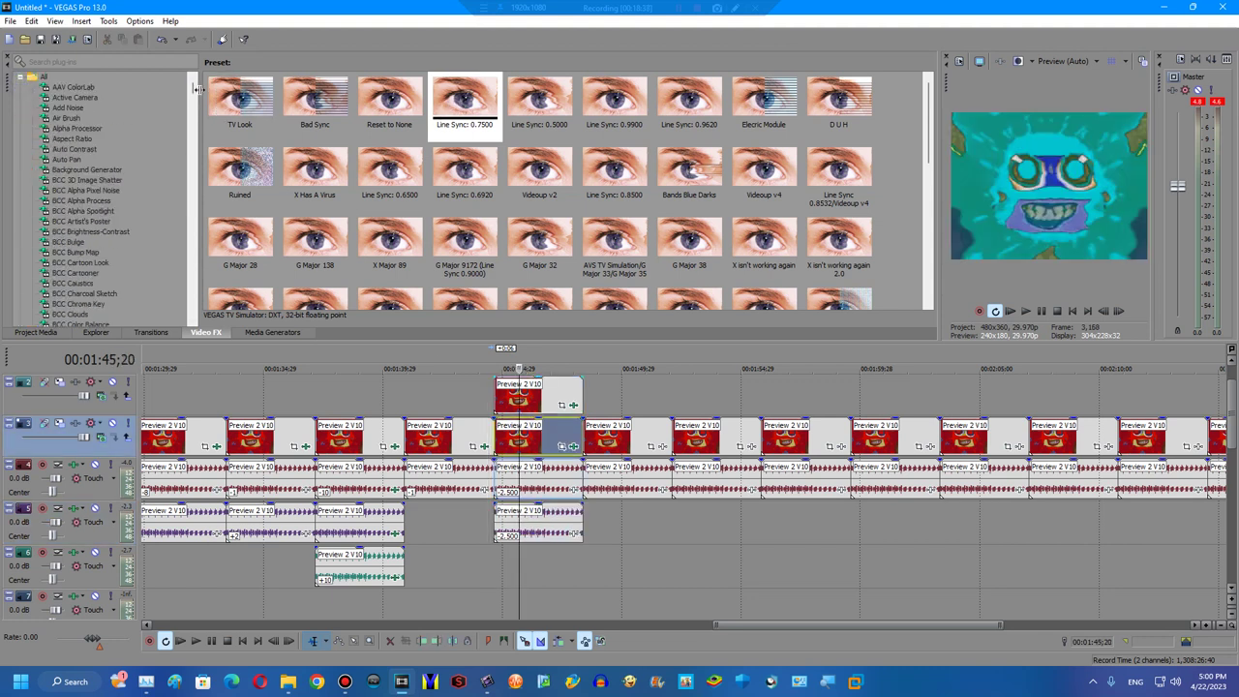
{"action": "left_click_drag", "start_coordinate": [193, 89], "coordinate": [189, 299]}
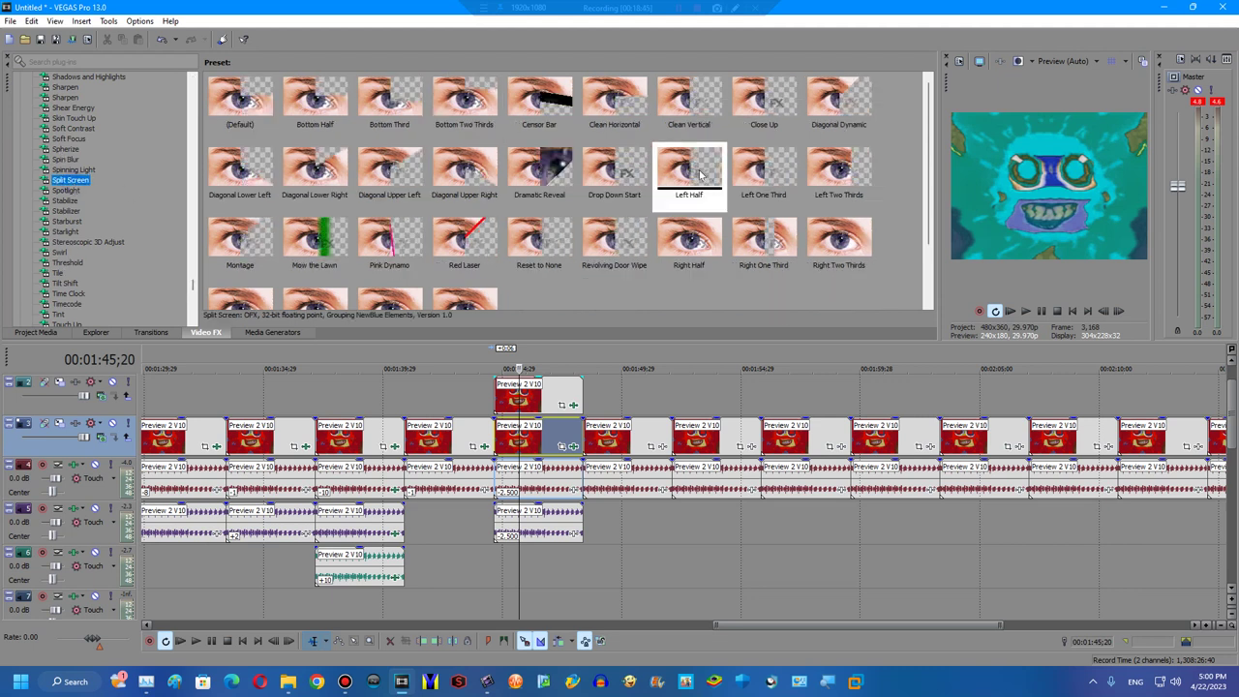
{"action": "left_click_drag", "start_coordinate": [689, 170], "coordinate": [531, 388]}
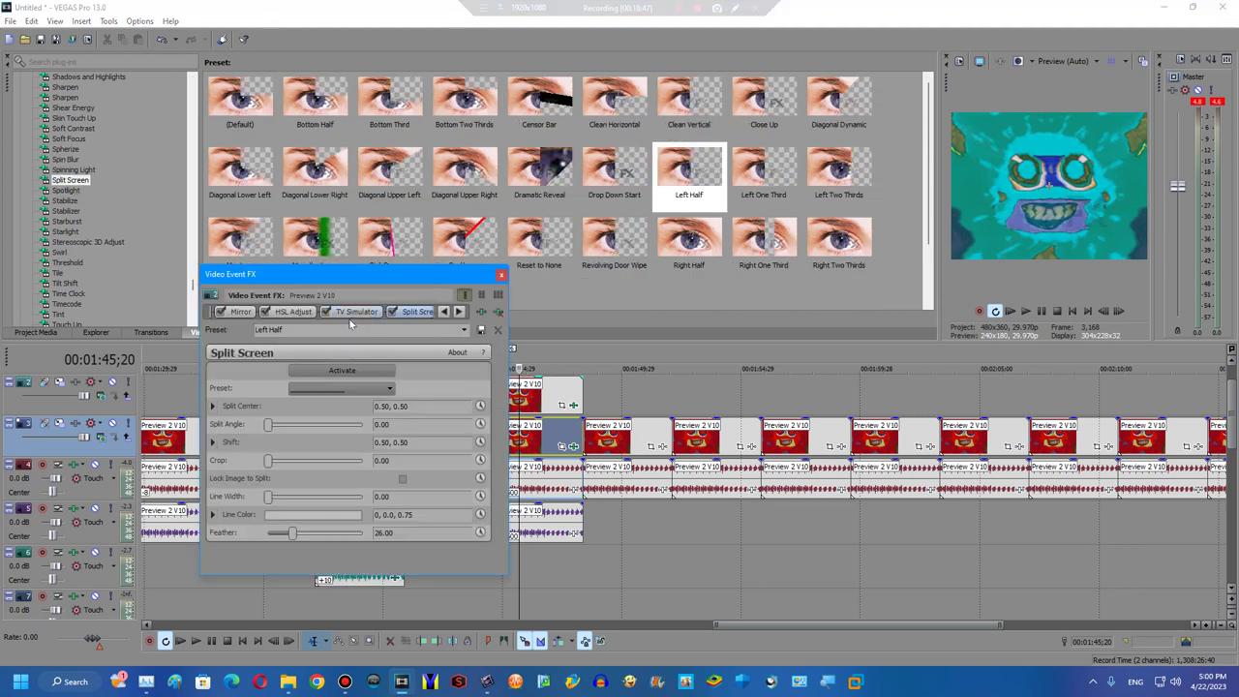
{"action": "left_click", "coordinate": [346, 313]}
{"action": "left_click", "coordinate": [502, 276]}
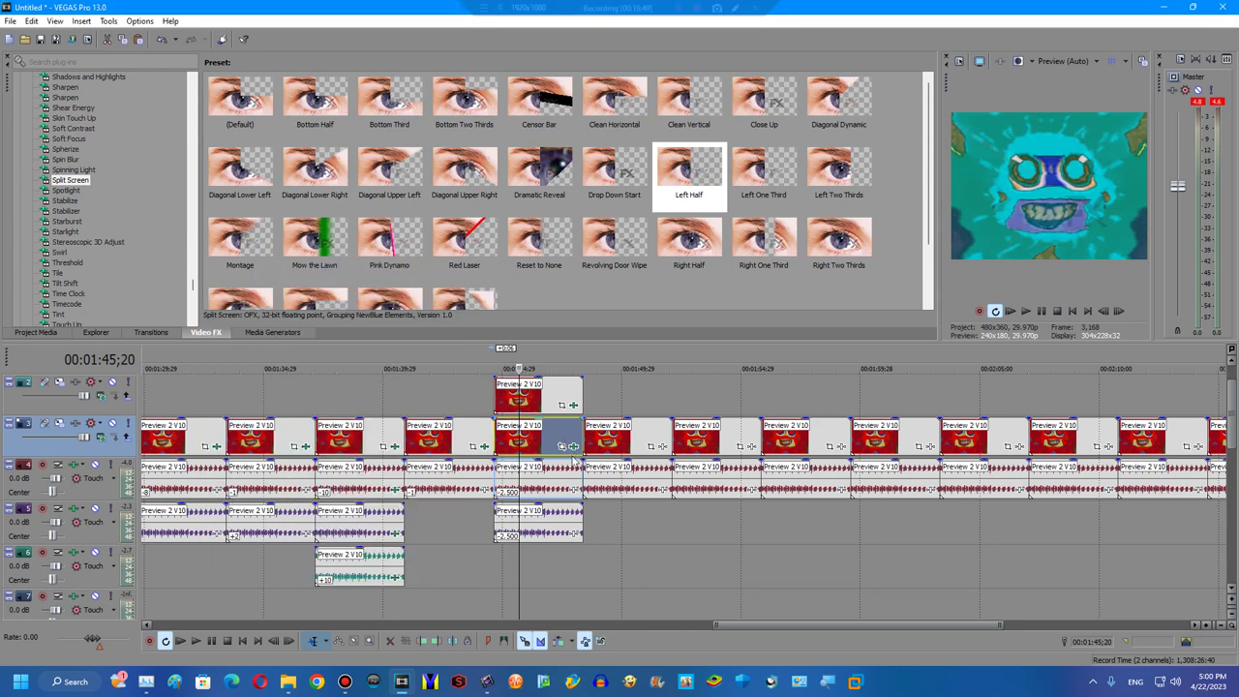
{"action": "left_click", "coordinate": [573, 446]}
{"action": "left_click", "coordinate": [492, 310]}
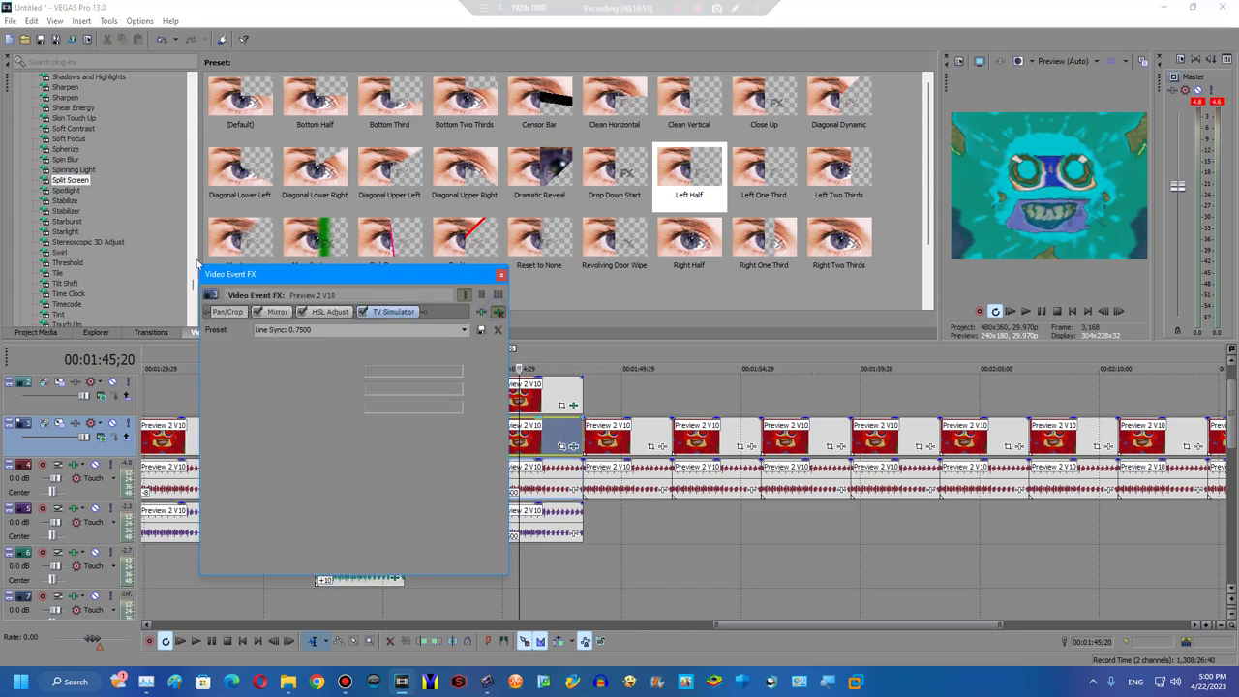
Apply the Wiggle 'X not scary' preset to the 01:45 clip.
{"action": "scroll", "coordinate": [126, 268], "scroll_direction": "down", "scroll_amount": 8}
{"action": "left_click", "coordinate": [64, 204]}
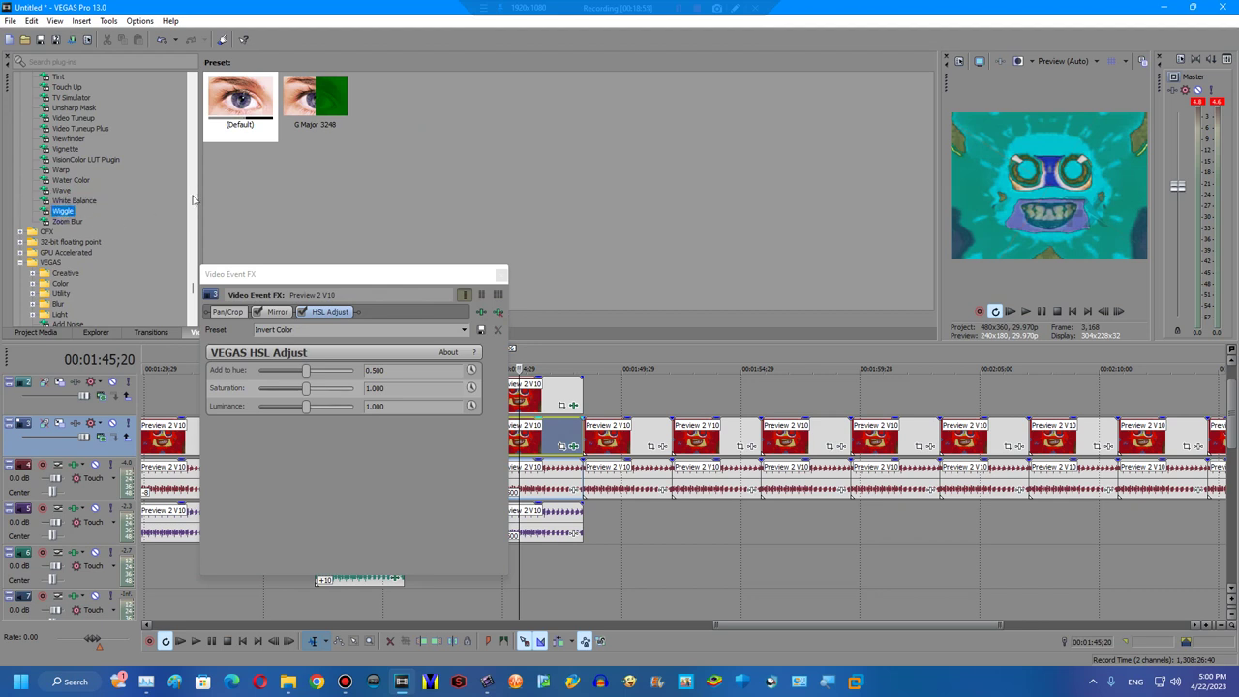
{"action": "scroll", "coordinate": [513, 132], "scroll_direction": "down", "scroll_amount": 5}
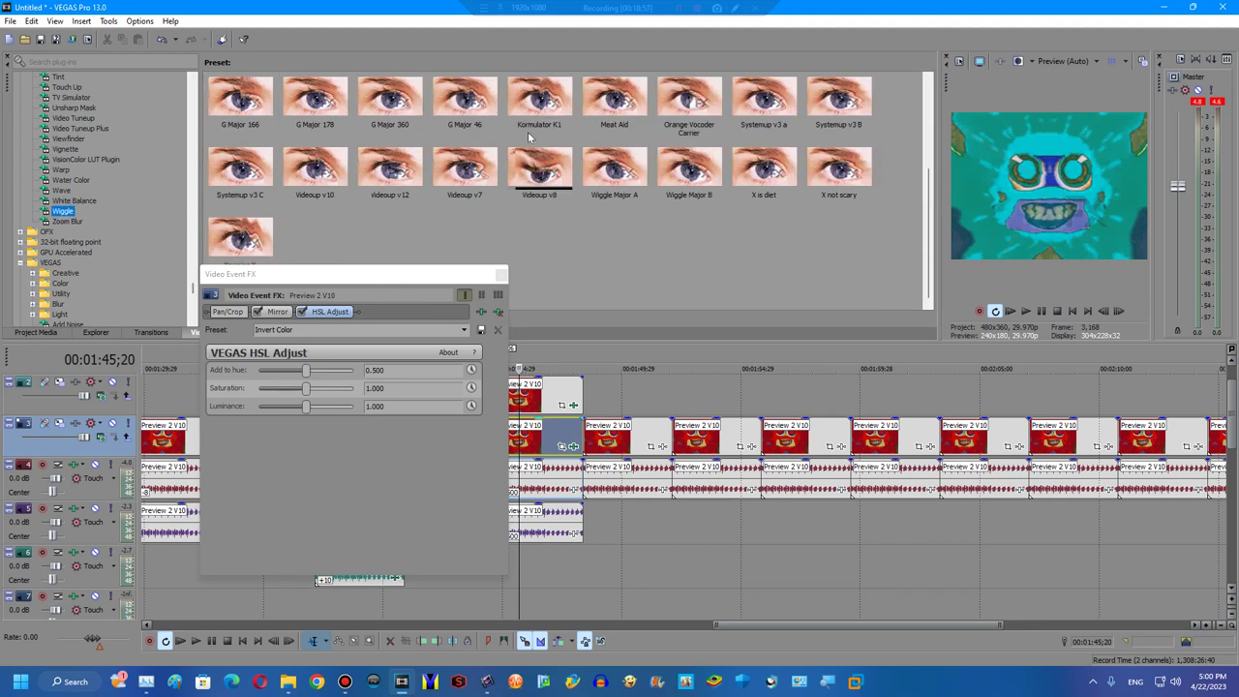
{"action": "double_click", "coordinate": [838, 169]}
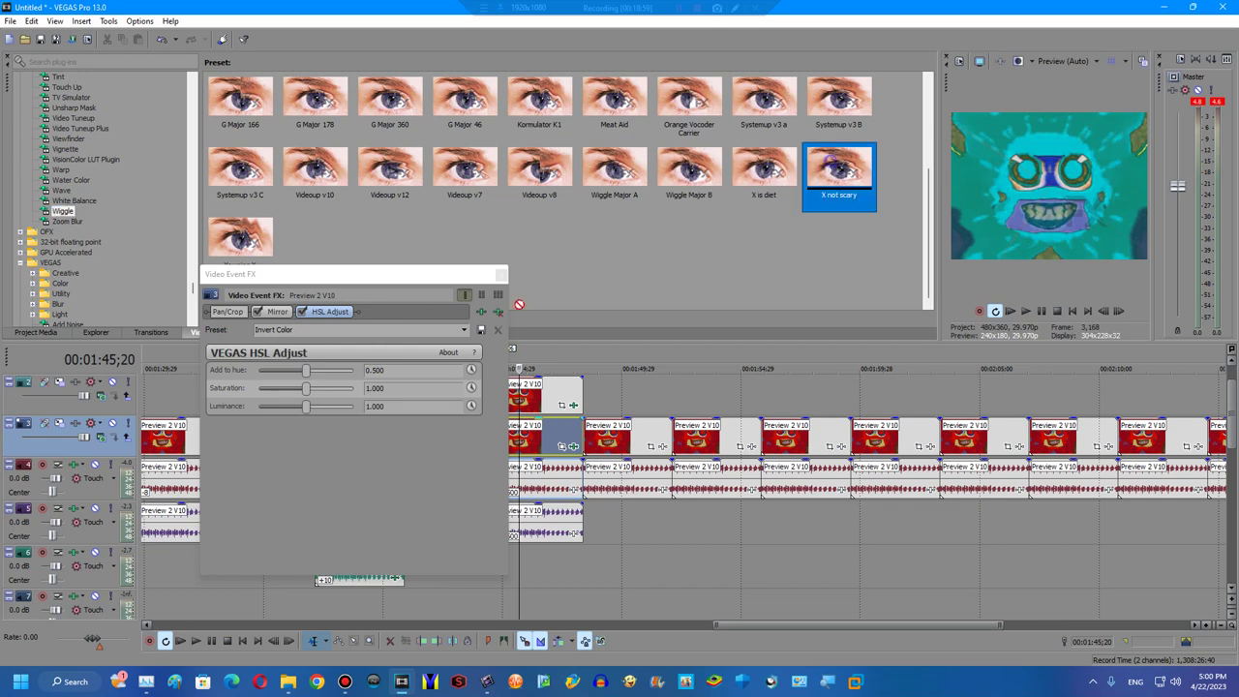
{"action": "left_click", "coordinate": [499, 274]}
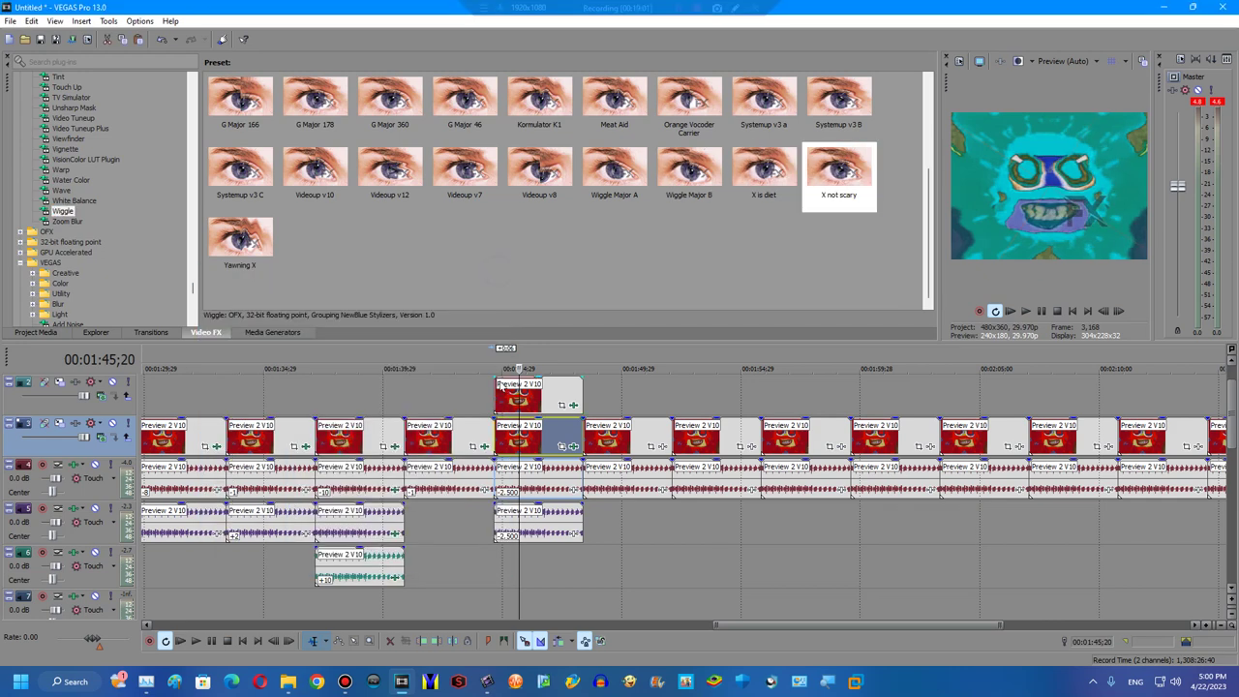
Preview playback of the edit, then select the clip at 01:49;21.
{"action": "left_click", "coordinate": [491, 392]}
{"action": "key", "text": "space"}
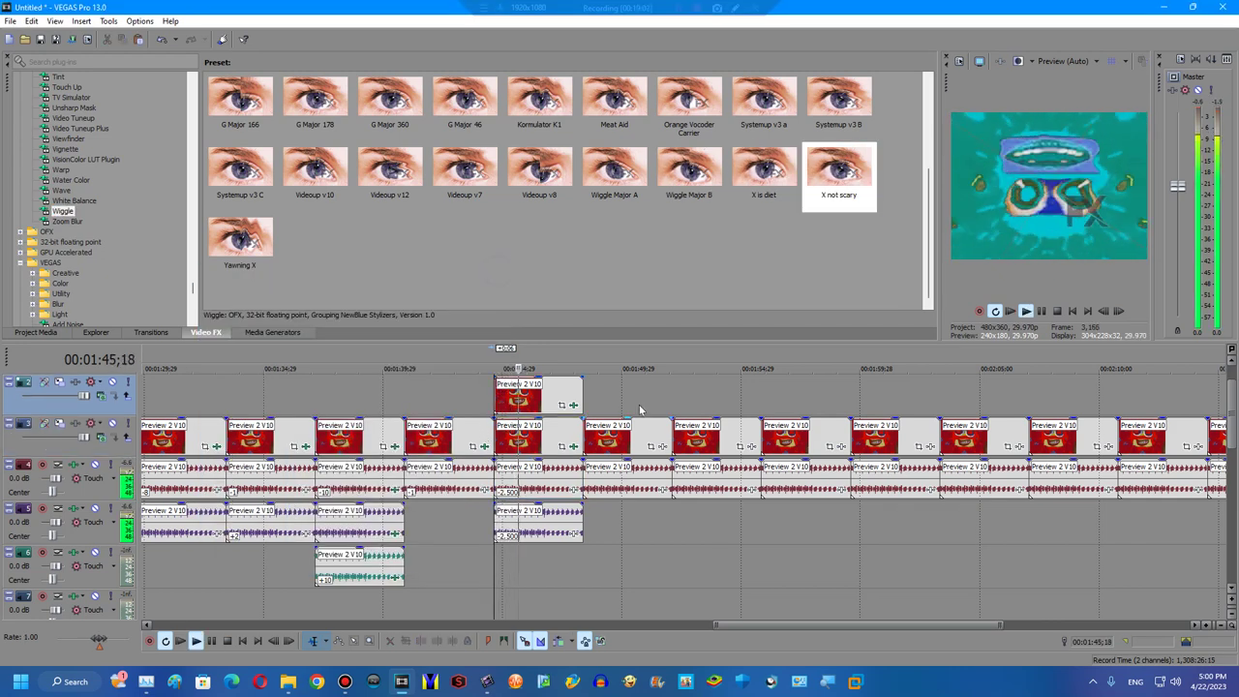
{"action": "key", "text": "space"}
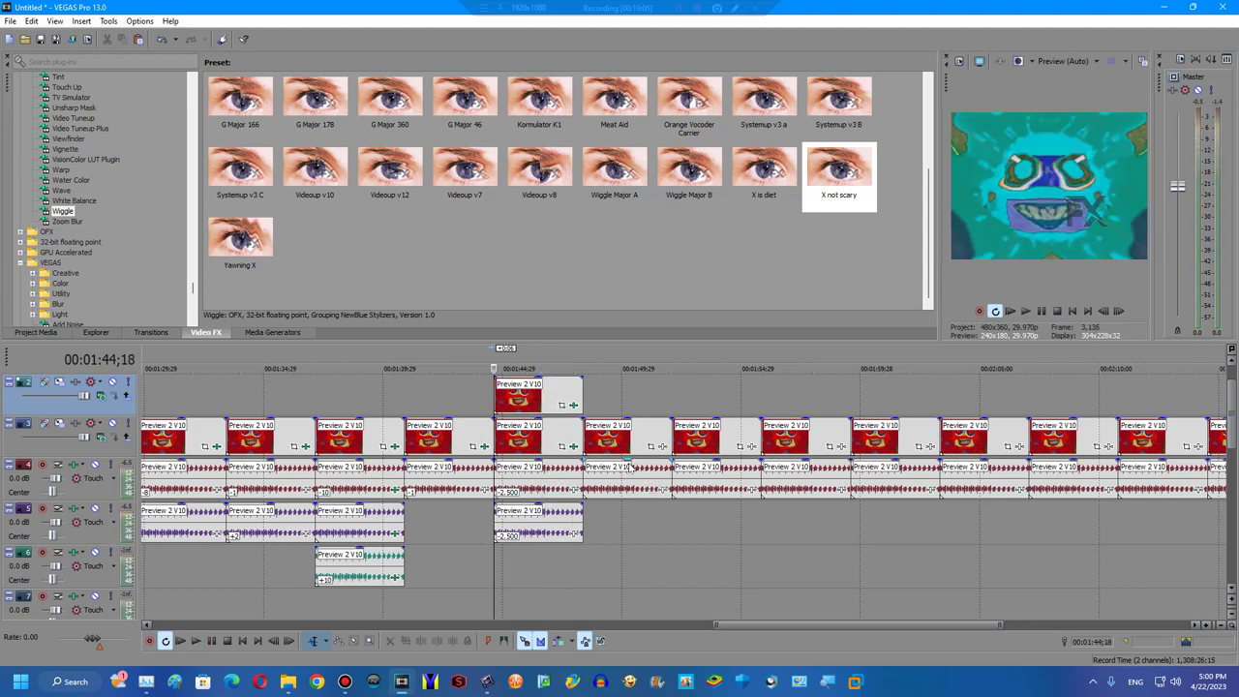
{"action": "left_click", "coordinate": [616, 457]}
Apply HSL Adjust Invert Color with hue 0.640 to the 1:49 clip.
{"action": "left_click_drag", "start_coordinate": [193, 288], "coordinate": [184, 78]}
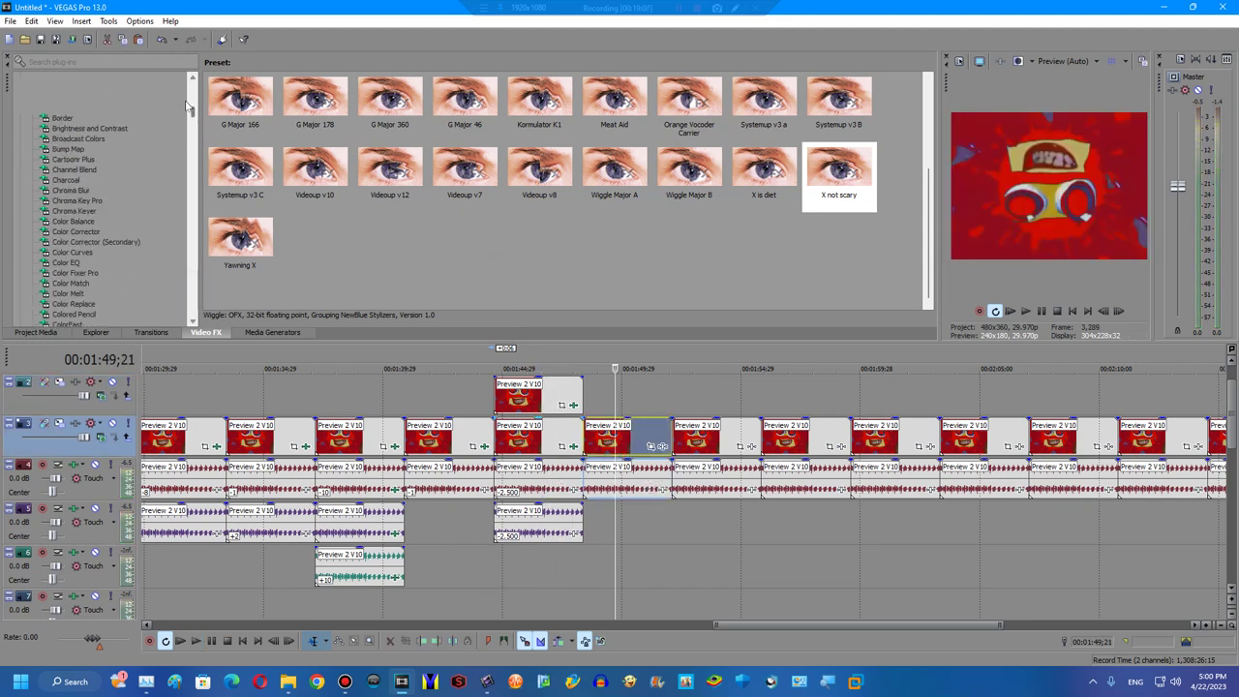
{"action": "left_click", "coordinate": [21, 78]}
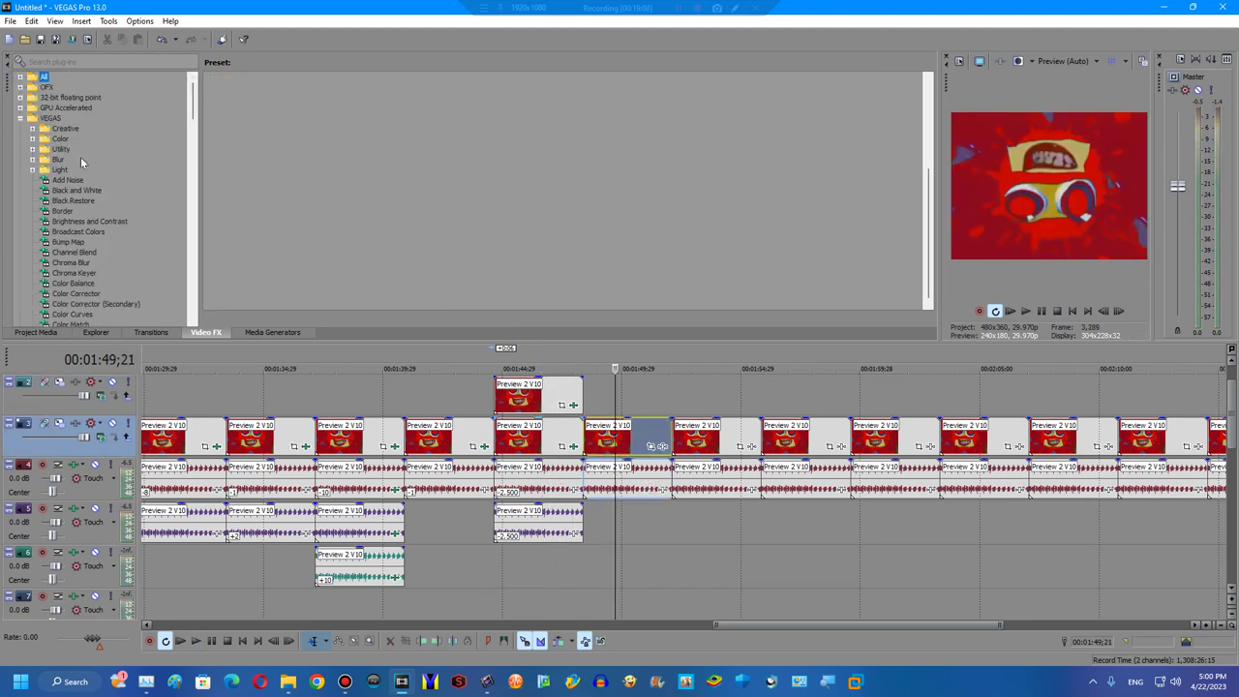
{"action": "scroll", "coordinate": [81, 157], "scroll_direction": "down", "scroll_amount": 10}
{"action": "left_click", "coordinate": [69, 200]}
{"action": "left_click", "coordinate": [68, 210]}
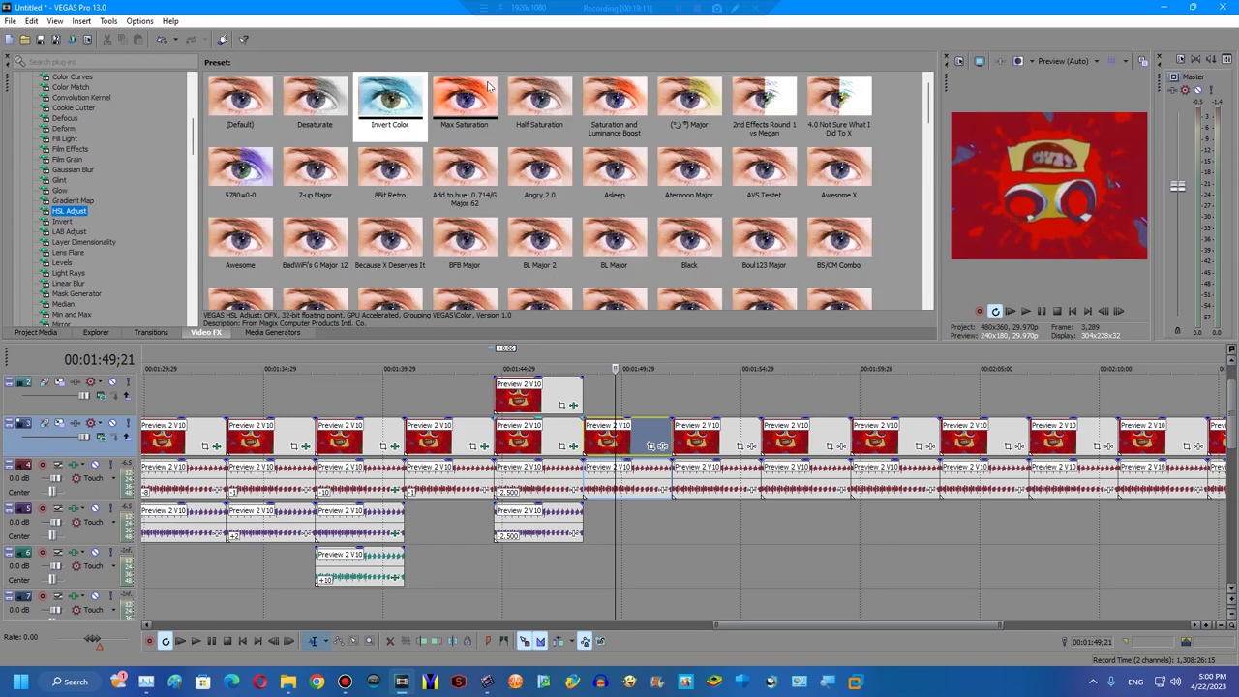
{"action": "left_click", "coordinate": [389, 102]}
{"action": "left_click_drag", "start_coordinate": [389, 102], "coordinate": [619, 435]}
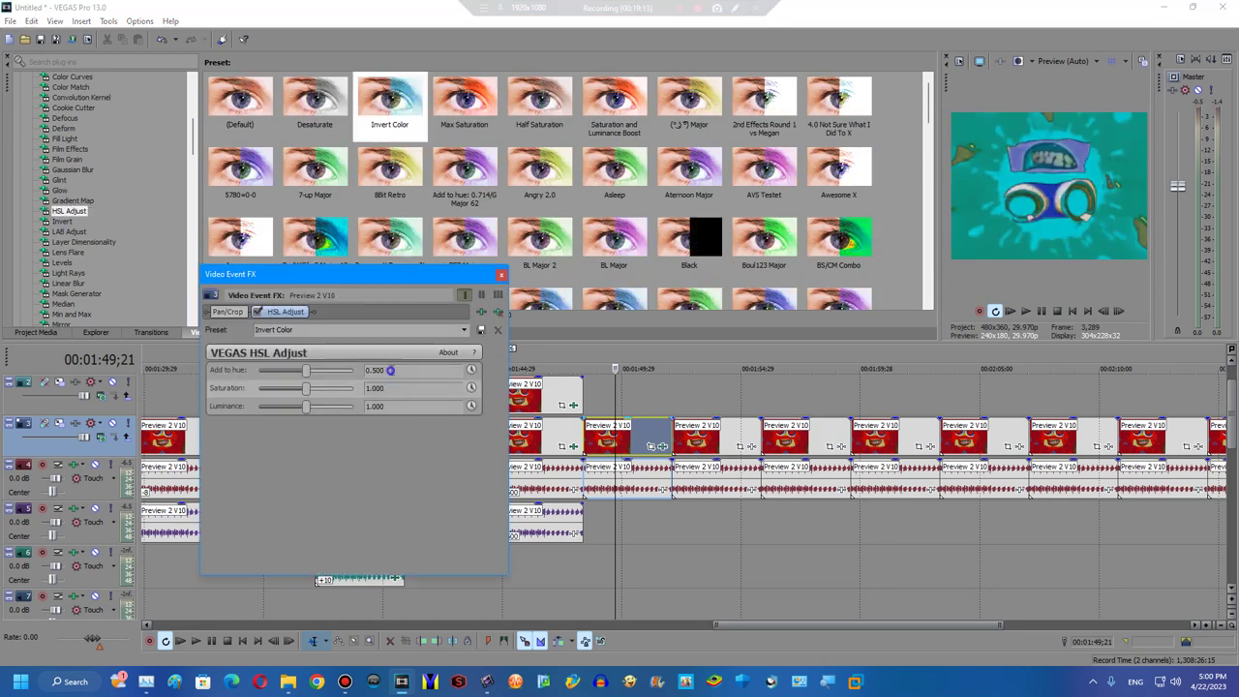
{"action": "key", "text": "Return"}
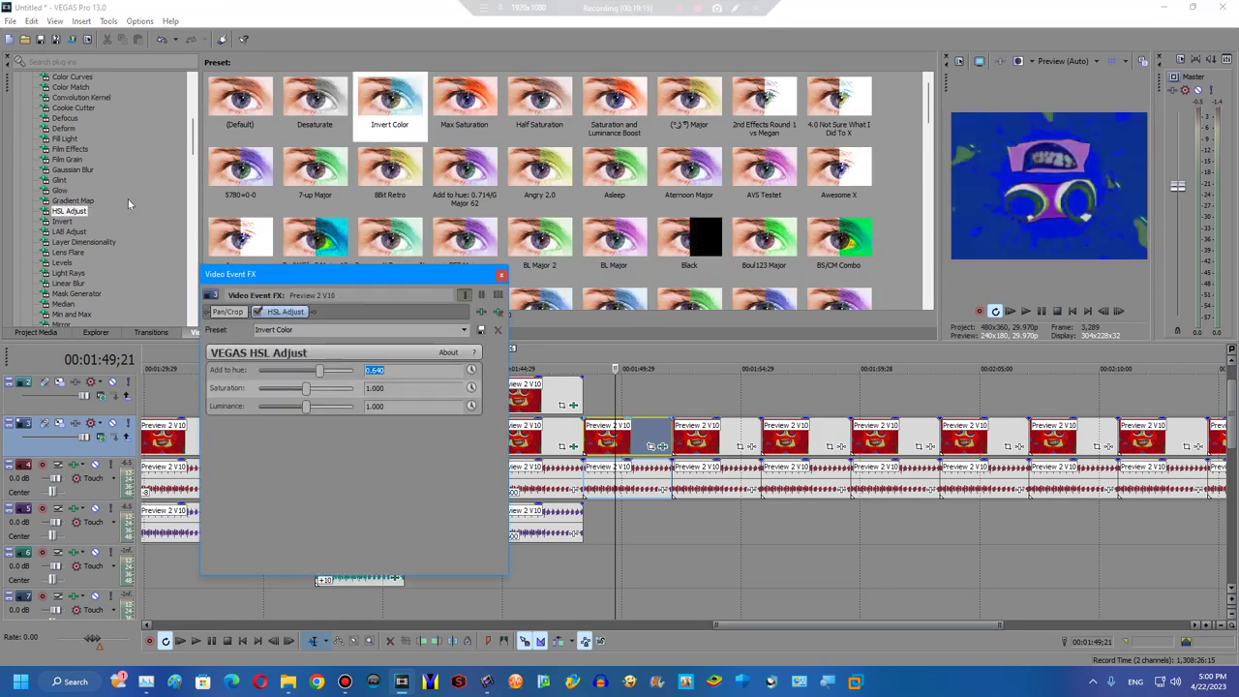
Close the effect window and select the next clip's audio event.
{"action": "scroll", "coordinate": [80, 110], "scroll_direction": "down", "scroll_amount": 8}
{"action": "left_click", "coordinate": [71, 108]}
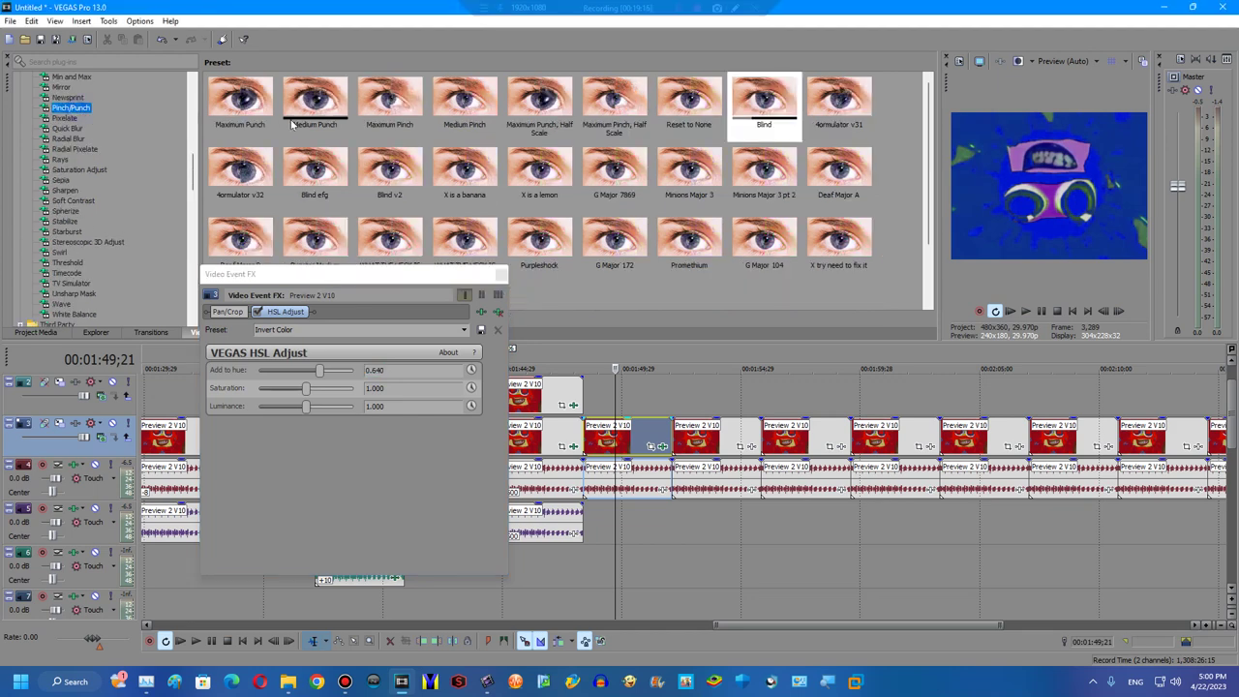
{"action": "left_click", "coordinate": [501, 274]}
{"action": "left_click", "coordinate": [637, 484]}
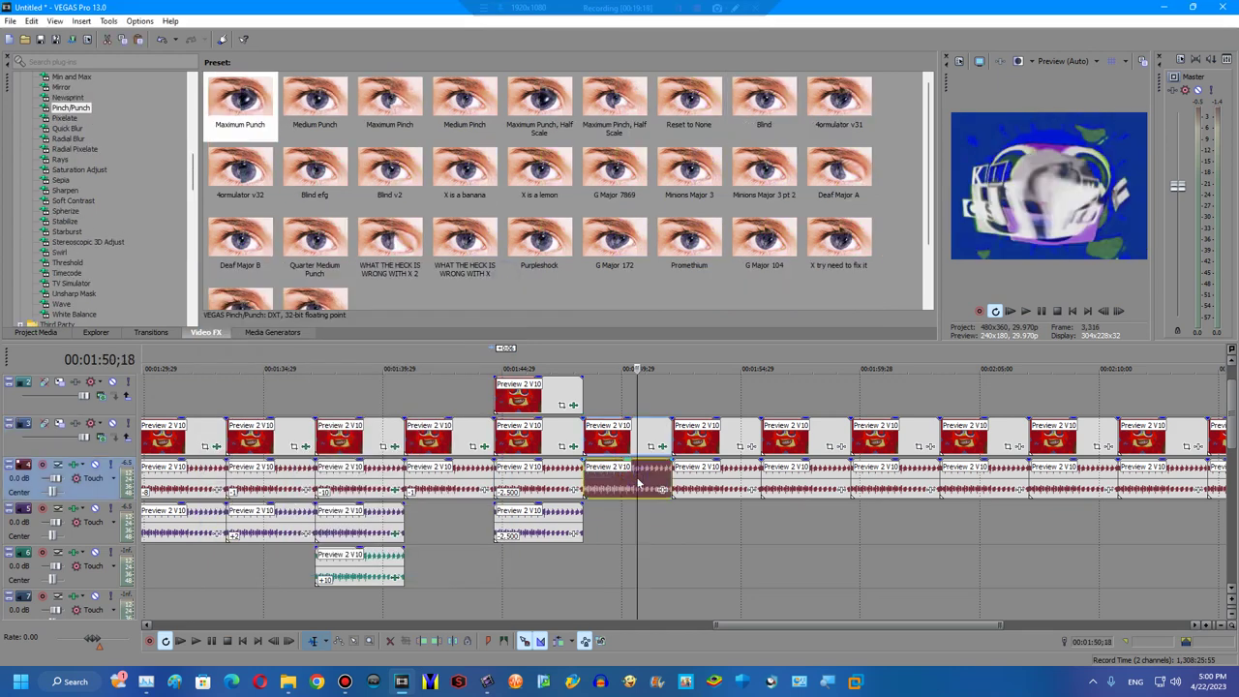
{"action": "left_click", "coordinate": [689, 487]}
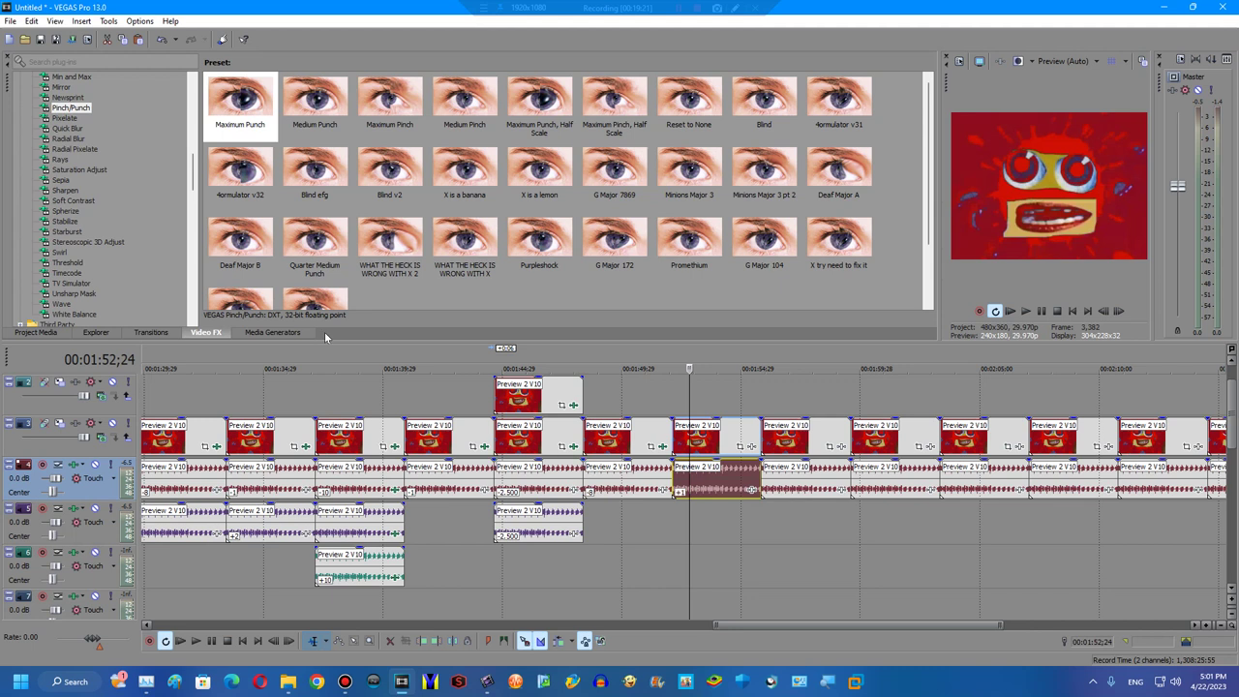
Add Spherize and HSL Adjust Invert Color at hue 0.640 to the 1:52 clip.
{"action": "left_click", "coordinate": [66, 211]}
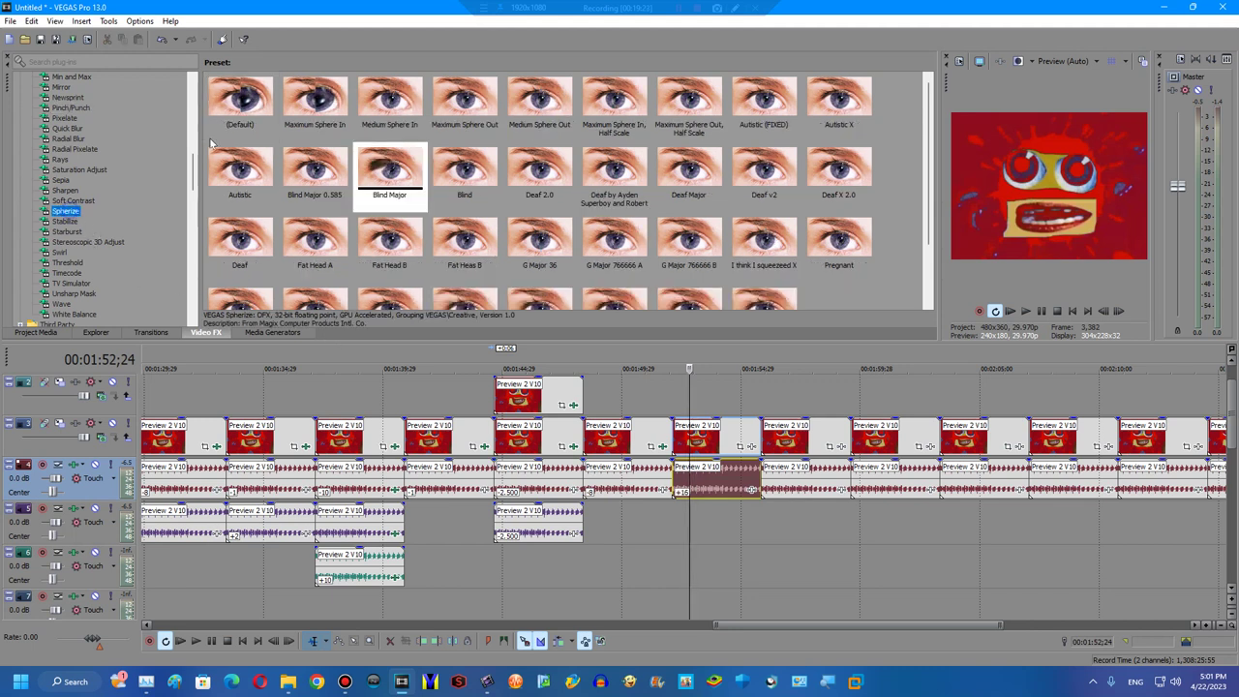
{"action": "left_click_drag", "start_coordinate": [240, 101], "coordinate": [699, 445]}
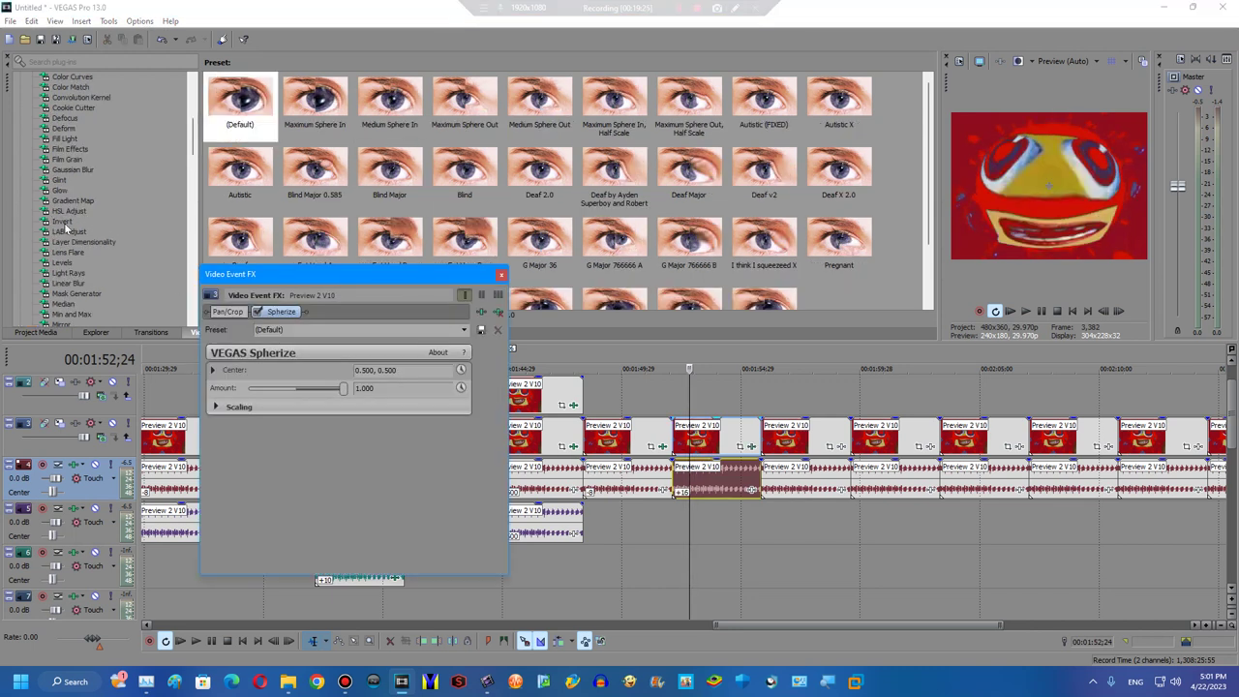
{"action": "left_click", "coordinate": [68, 211]}
{"action": "left_click_drag", "start_coordinate": [389, 101], "coordinate": [376, 377]}
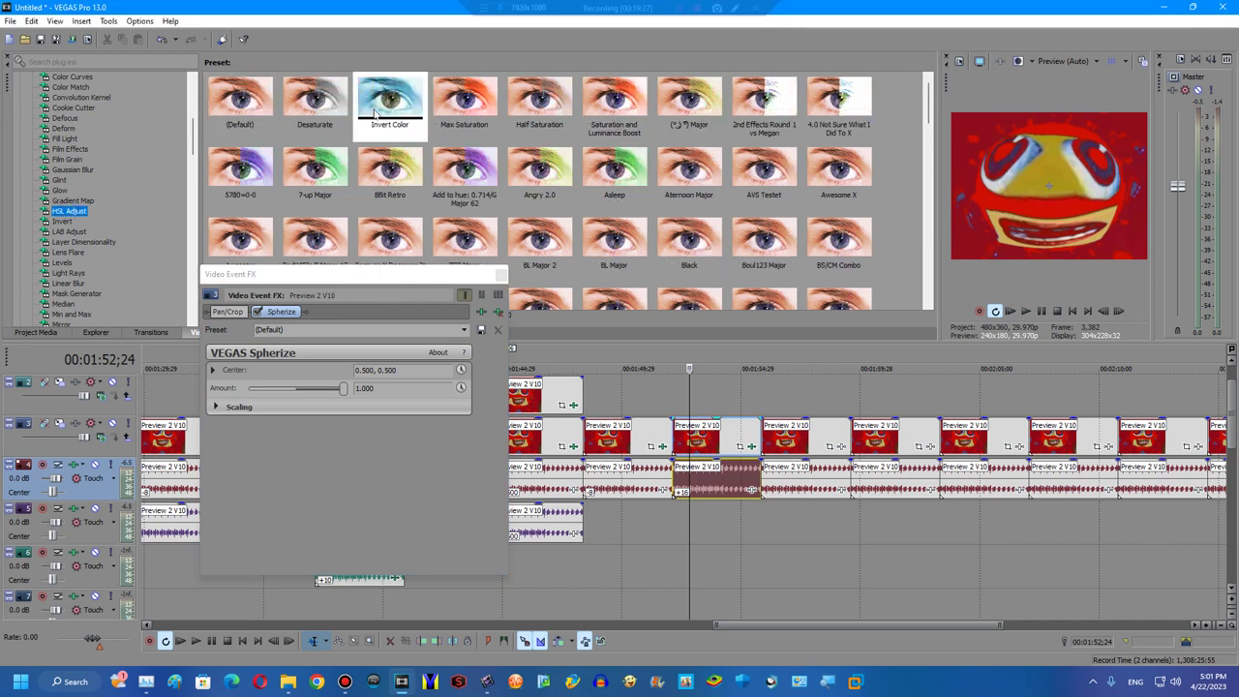
{"action": "left_click", "coordinate": [394, 369]}
{"action": "type", "text": "0.64"}
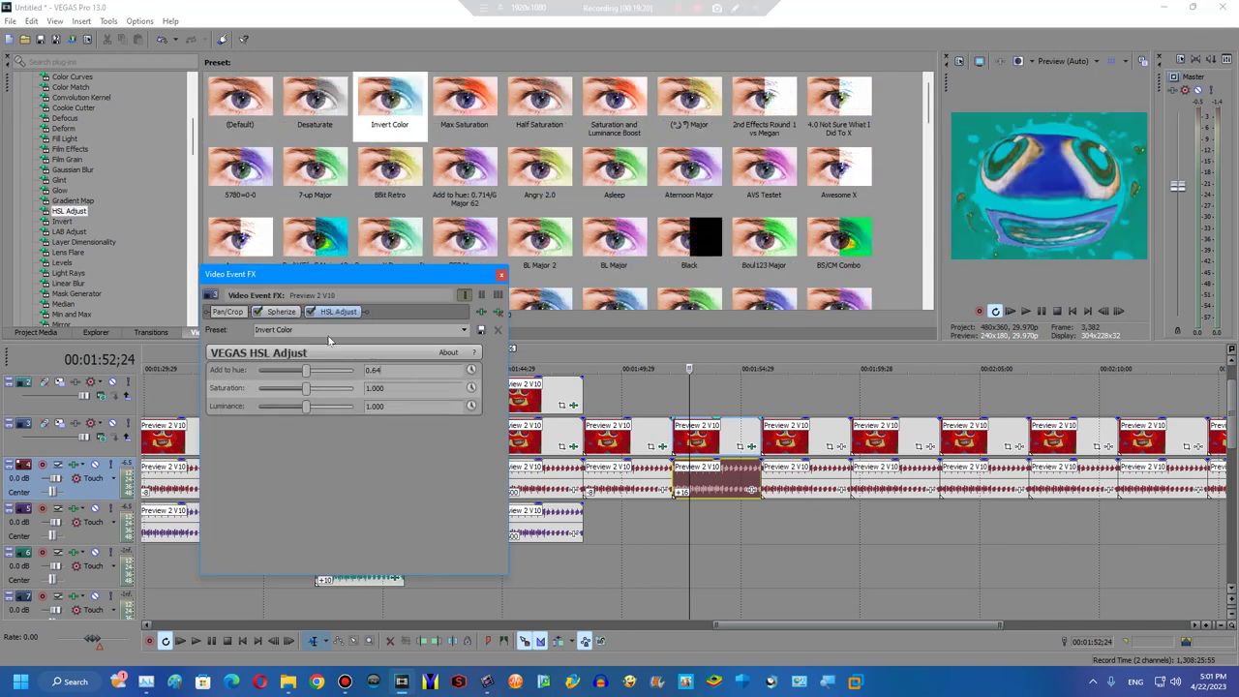
{"action": "key", "text": "Return"}
Drag a Channel Blend preset and select the clip at 1:56.
{"action": "scroll", "coordinate": [109, 227], "scroll_direction": "up", "scroll_amount": 8}
{"action": "left_click", "coordinate": [74, 252]}
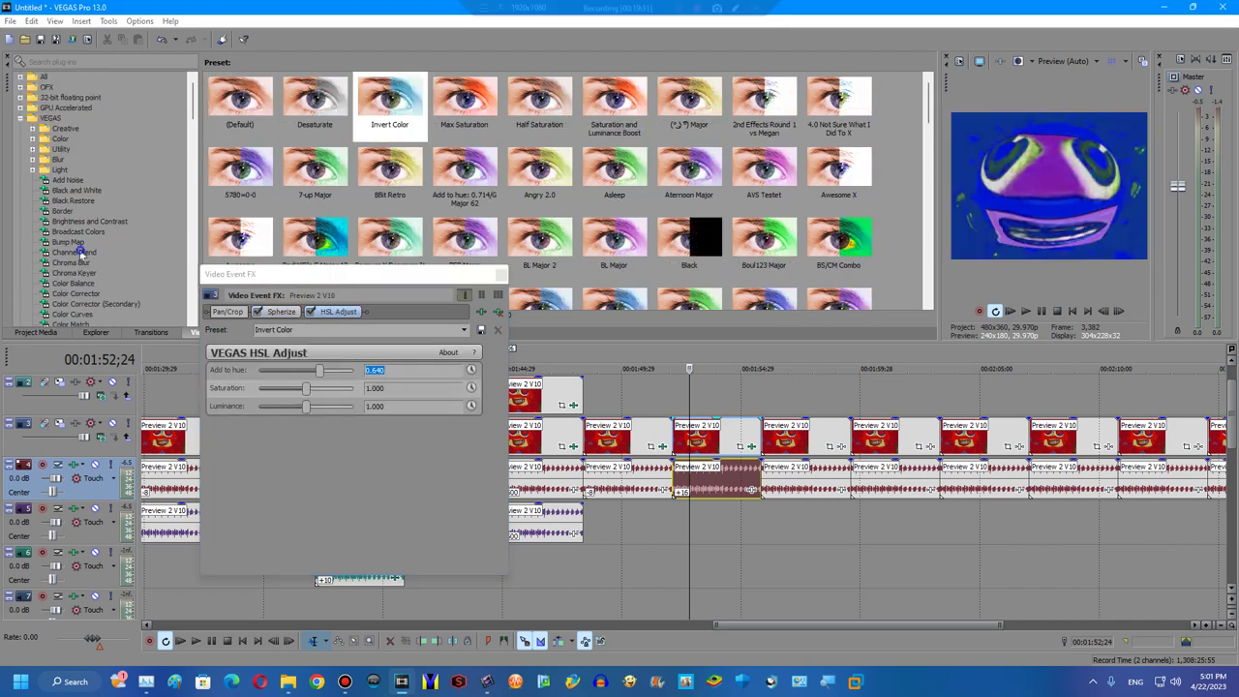
{"action": "left_click_drag", "start_coordinate": [767, 108], "coordinate": [528, 409]}
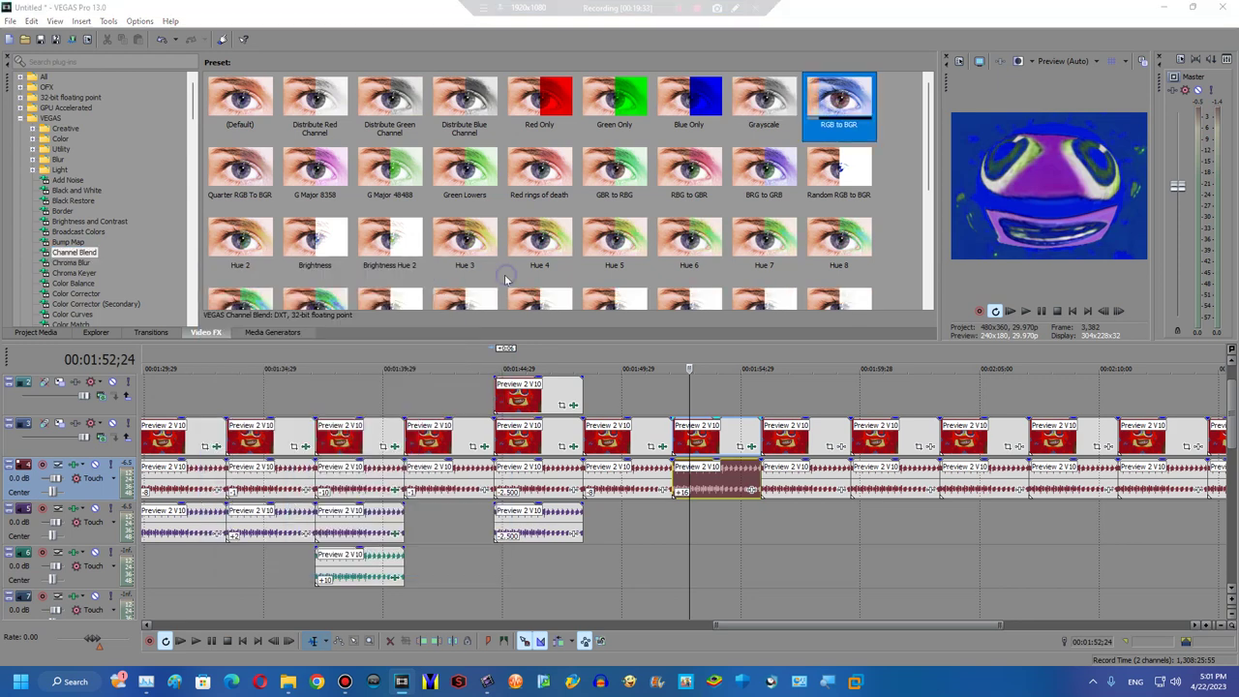
{"action": "left_click", "coordinate": [778, 436]}
Apply the HSL Adjust Invert Color preset to the 1:56 clip.
{"action": "scroll", "coordinate": [85, 204], "scroll_direction": "down", "scroll_amount": 8}
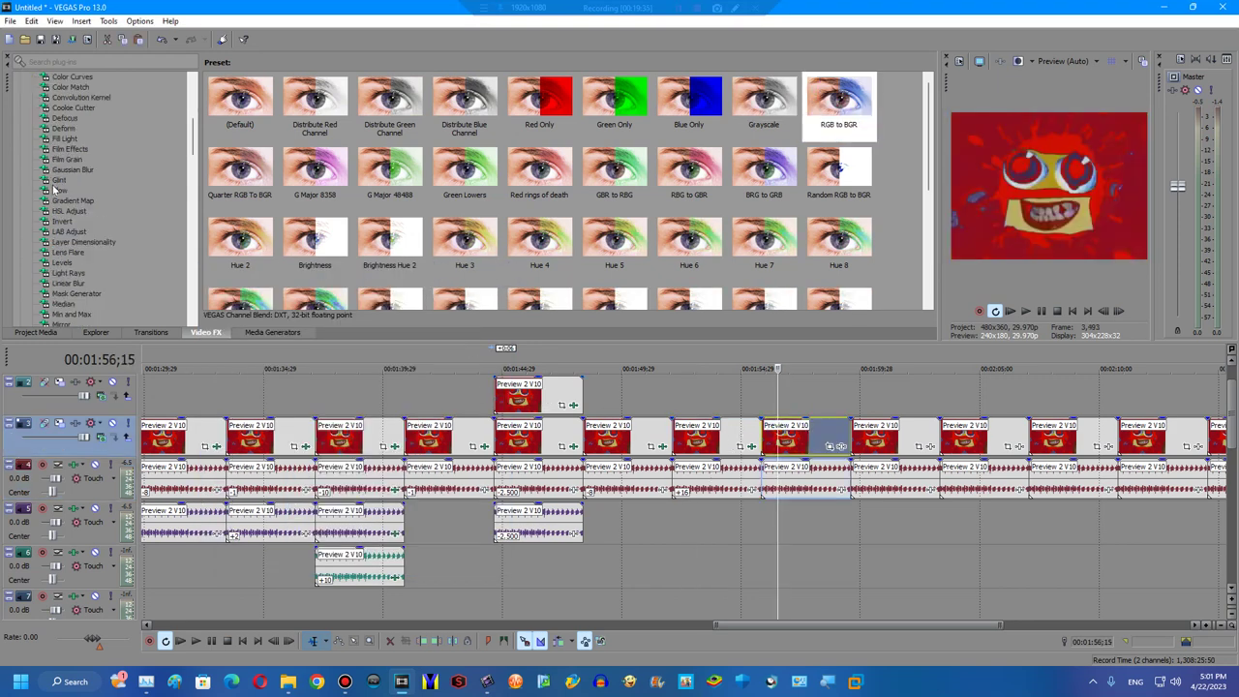
{"action": "left_click", "coordinate": [85, 211]}
{"action": "scroll", "coordinate": [153, 153], "scroll_direction": "up", "scroll_amount": 3}
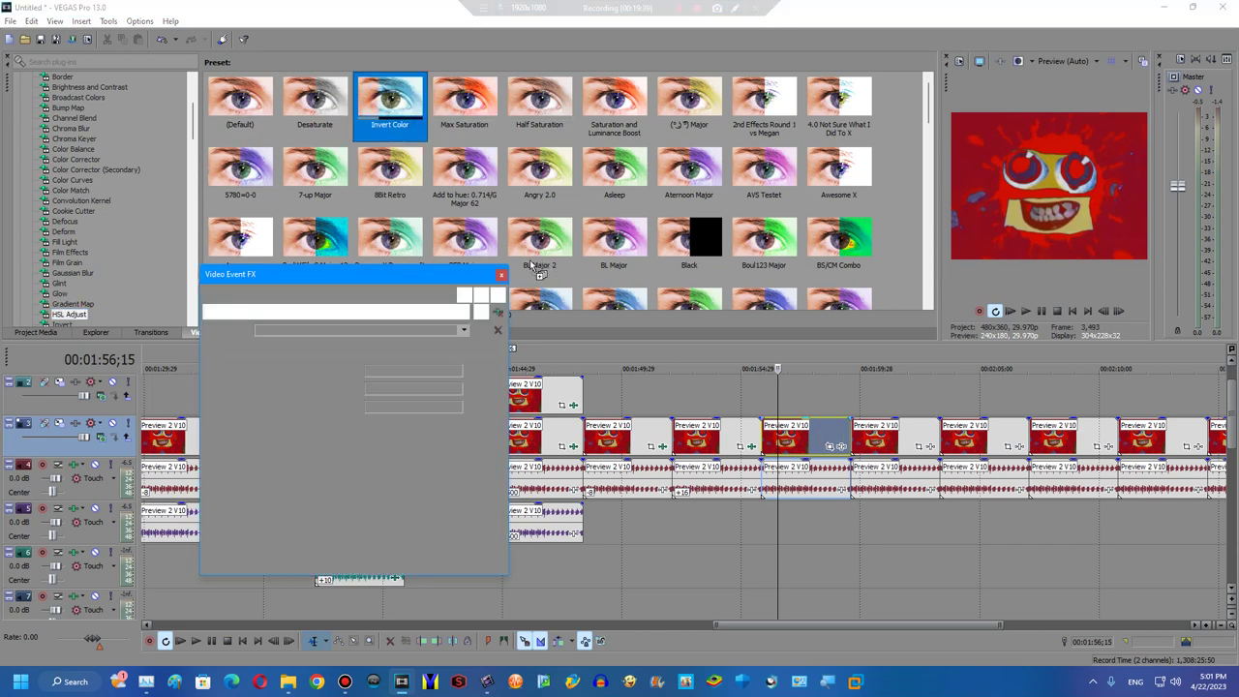
{"action": "left_click_drag", "start_coordinate": [408, 111], "coordinate": [786, 440]}
Copy the 1:56 clip's audio from track 4 down to track 5.
{"action": "left_click", "coordinate": [793, 479]}
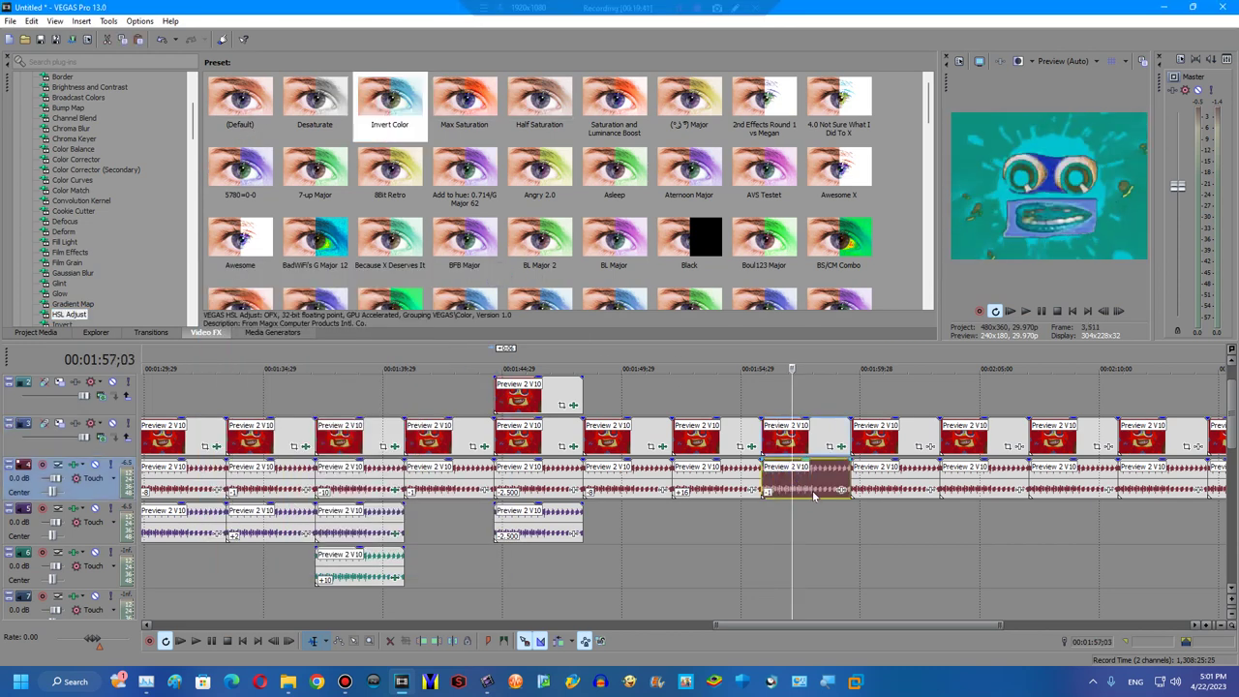
{"action": "mouse_move", "coordinate": [813, 494]}
{"action": "left_mouse_down"}
{"action": "mouse_move", "coordinate": [813, 535]}
{"action": "mouse_move", "coordinate": [765, 528]}
{"action": "left_mouse_up"}
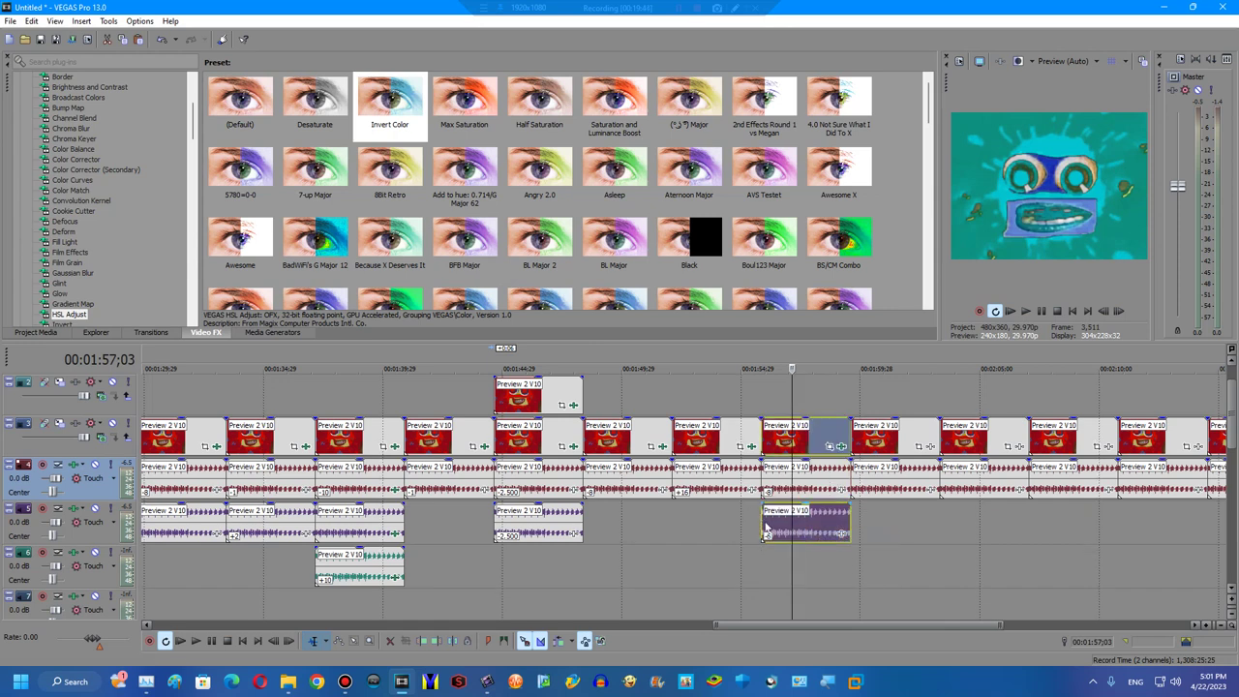
{"action": "left_click", "coordinate": [872, 491]}
{"action": "left_click_drag", "start_coordinate": [797, 624], "coordinate": [844, 625]}
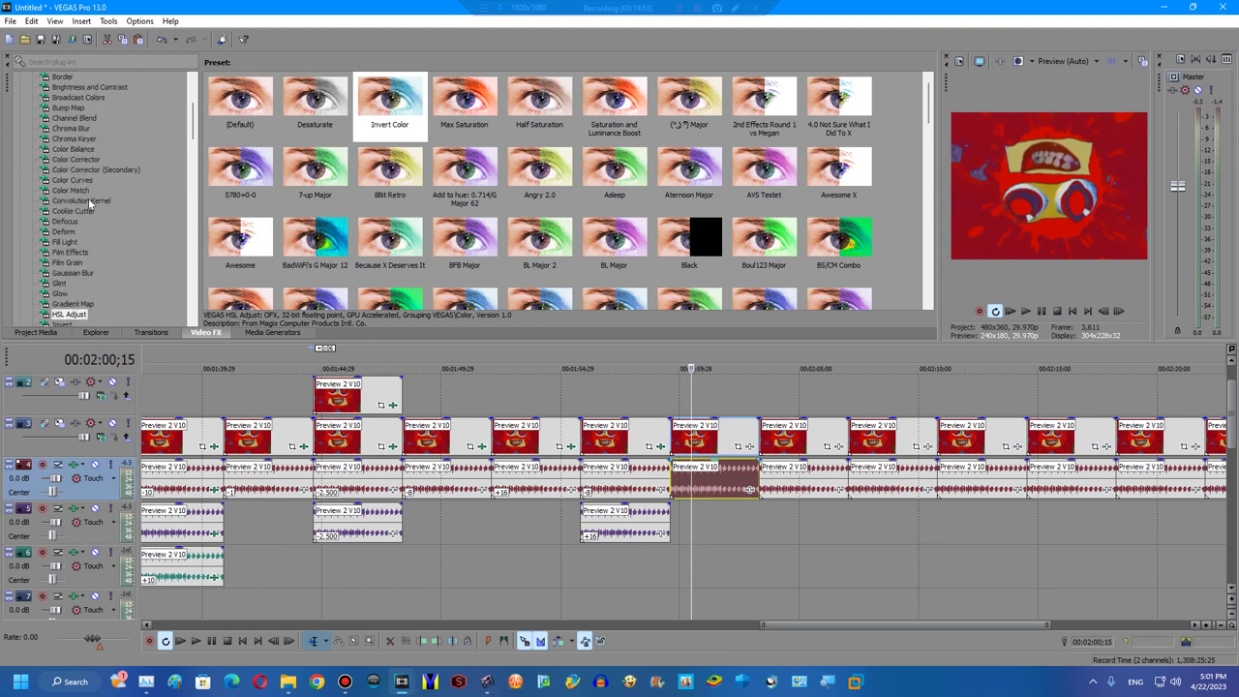
{"action": "left_click", "coordinate": [73, 118]}
Give the 2:00 clip Channel Blend RGB to BGR and LAB Invert Luminosity, copying its audio below.
{"action": "left_click_drag", "start_coordinate": [838, 104], "coordinate": [816, 158]}
{"action": "left_click_drag", "start_coordinate": [615, 408], "coordinate": [711, 436]}
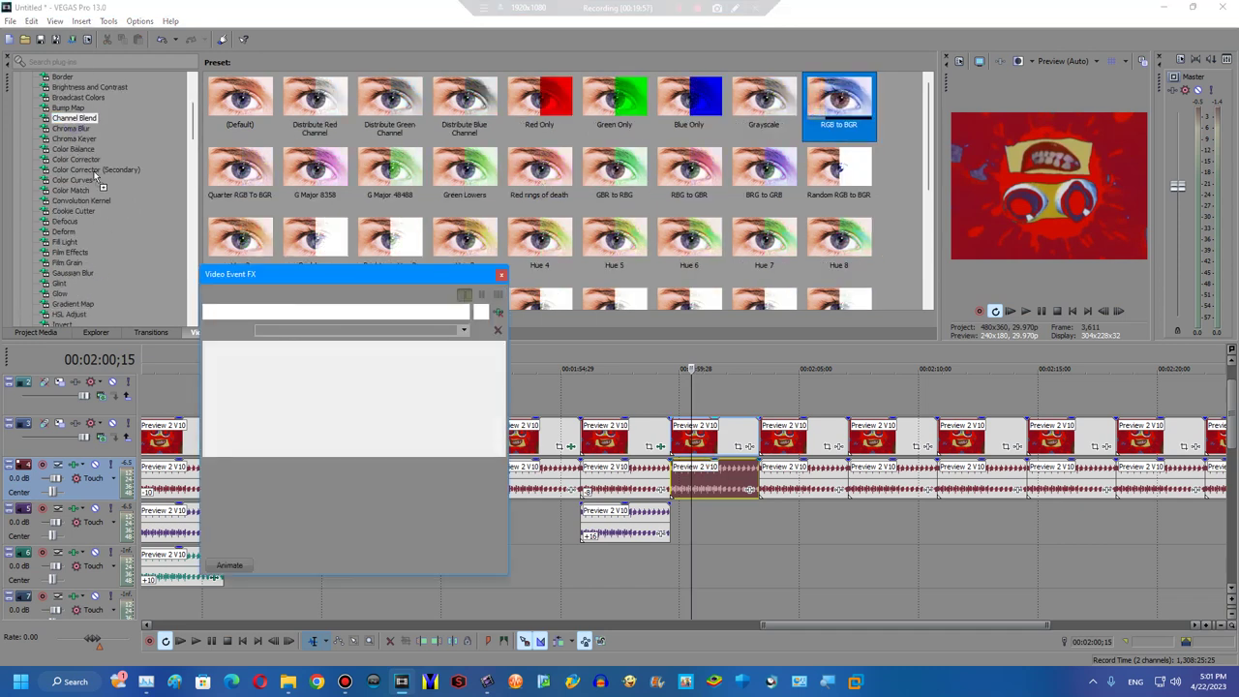
{"action": "key", "text": "l"}
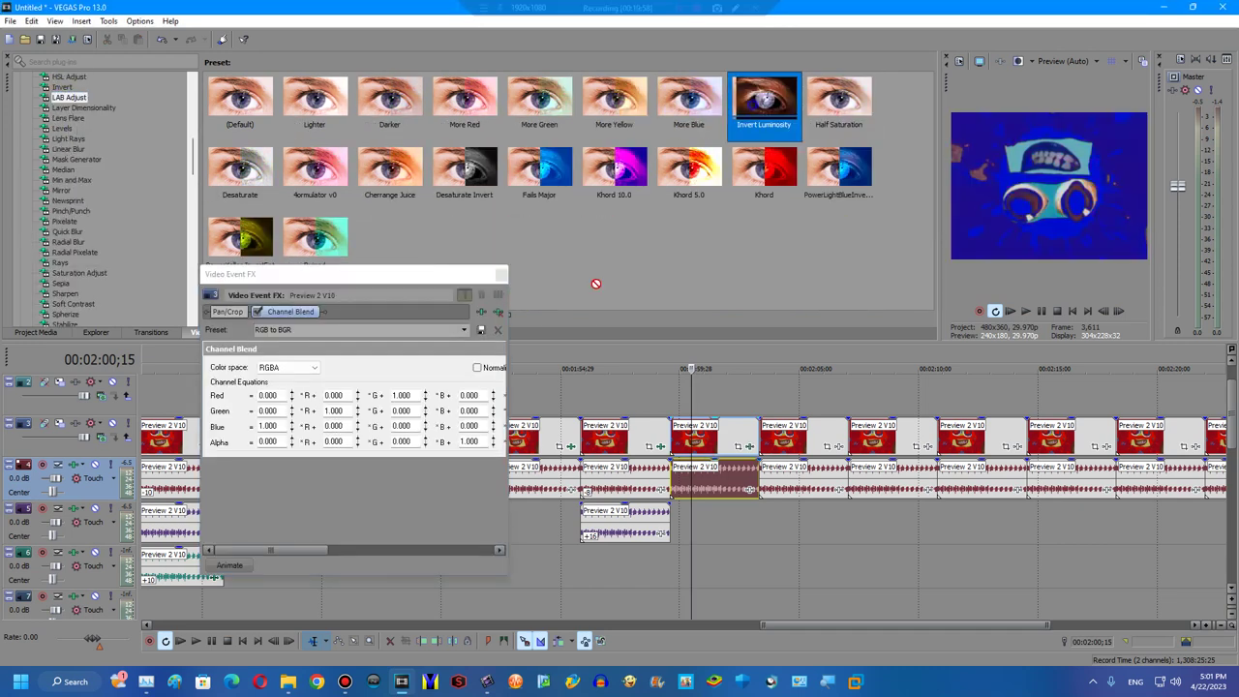
{"action": "left_click_drag", "start_coordinate": [595, 284], "coordinate": [499, 277]}
{"action": "left_click", "coordinate": [500, 278]}
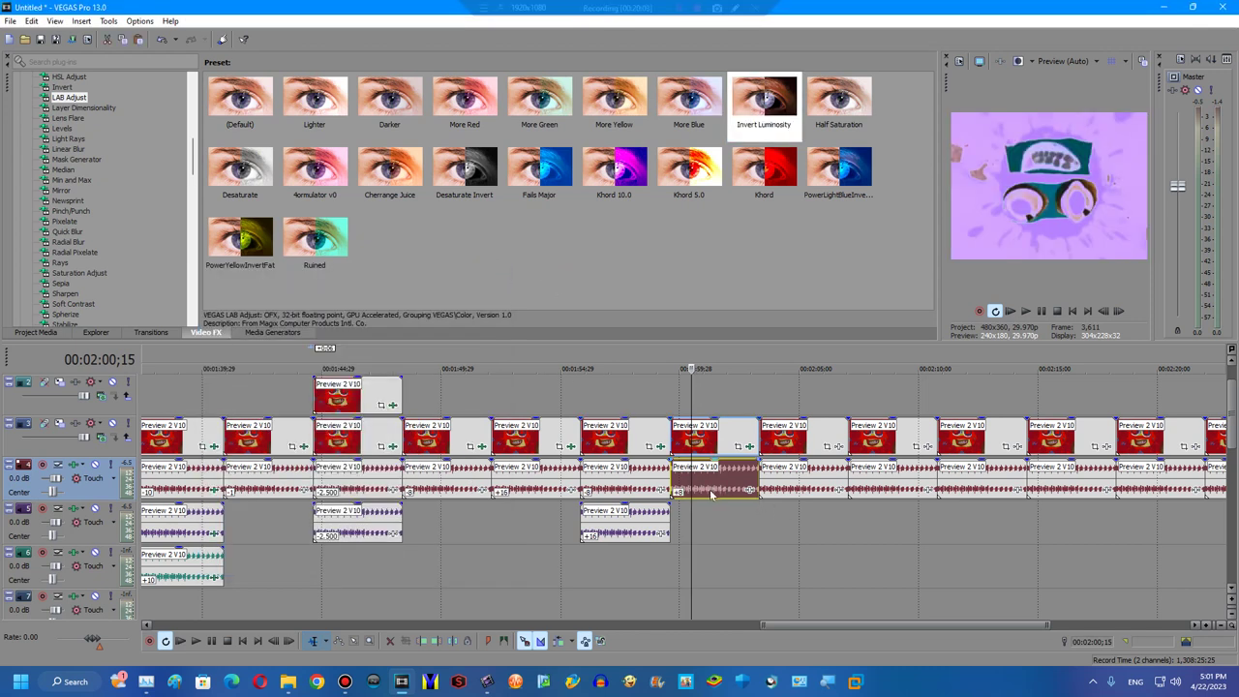
{"action": "left_click_drag", "start_coordinate": [711, 511], "coordinate": [714, 527]}
Apply a black-to-red Gradient Map to the 2:04 clip.
{"action": "left_click", "coordinate": [790, 480]}
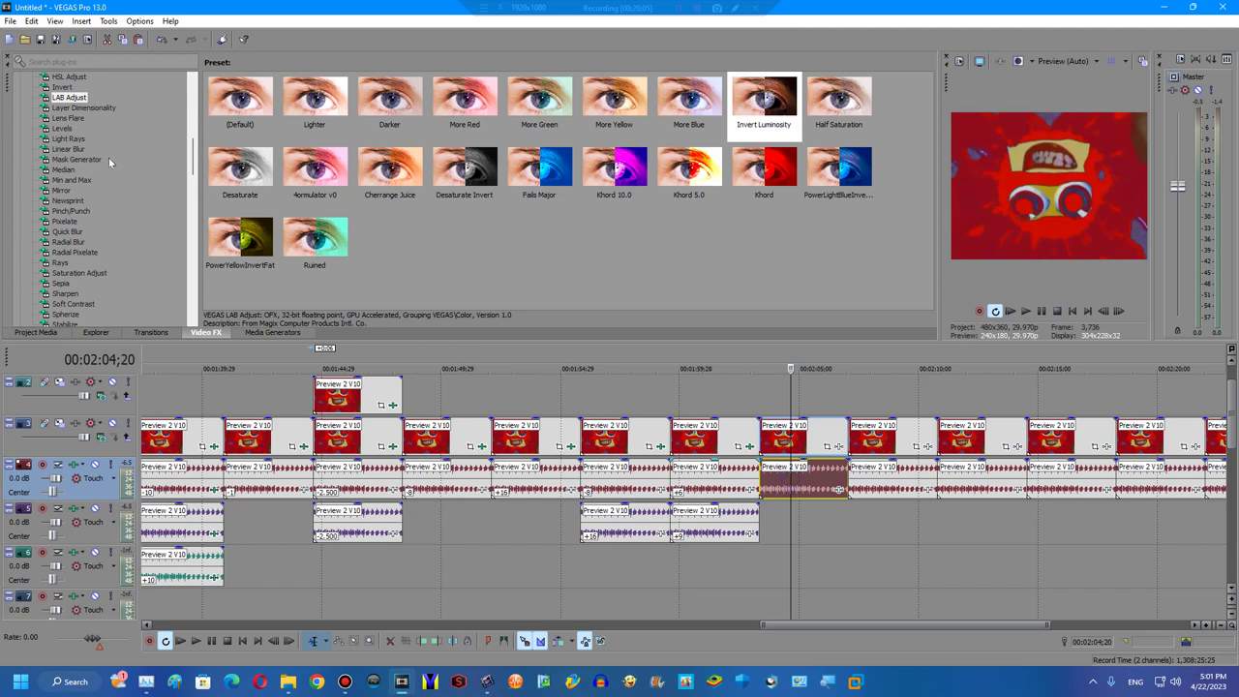
{"action": "scroll", "coordinate": [102, 129], "scroll_direction": "up", "scroll_amount": 8}
{"action": "left_click", "coordinate": [73, 304]}
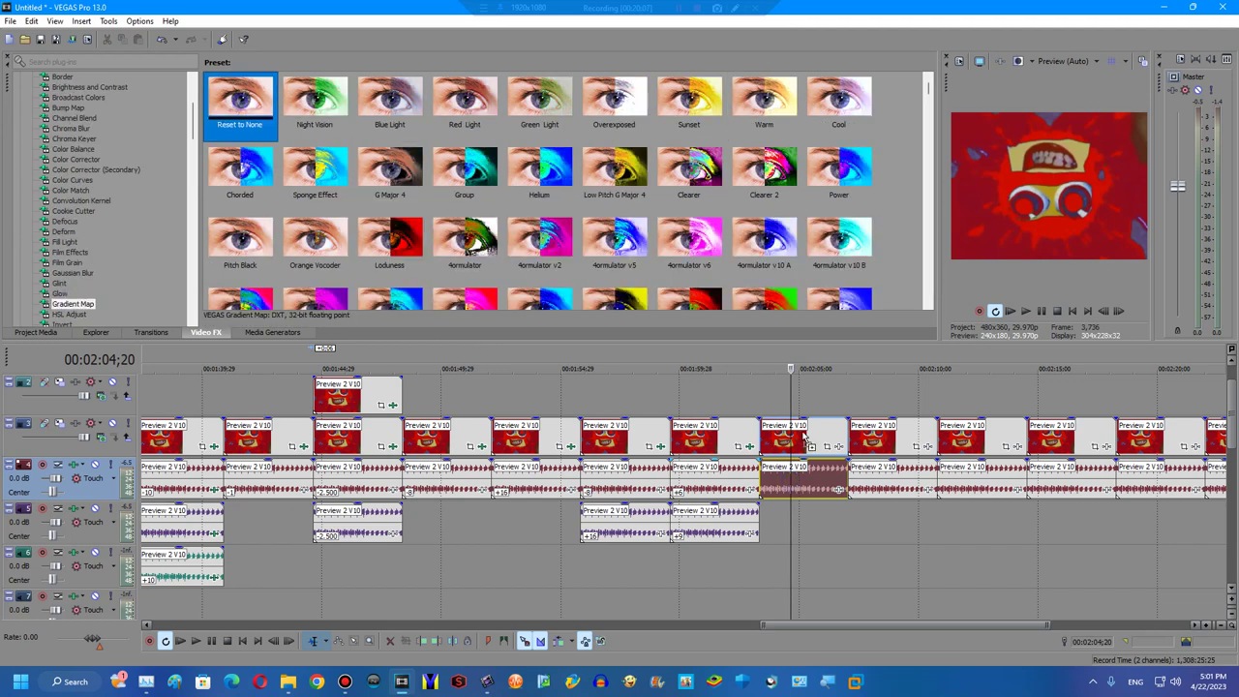
{"action": "left_click_drag", "start_coordinate": [240, 102], "coordinate": [121, 407]}
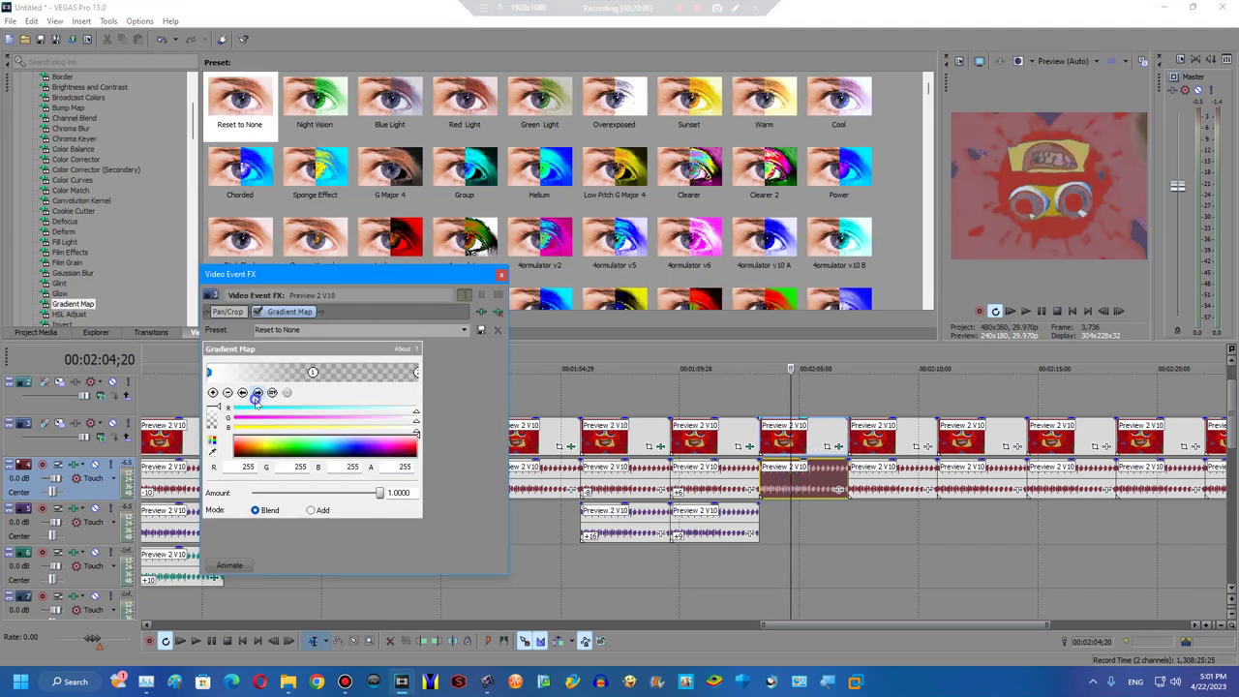
{"action": "left_click", "coordinate": [255, 395]}
{"action": "left_click", "coordinate": [283, 408]}
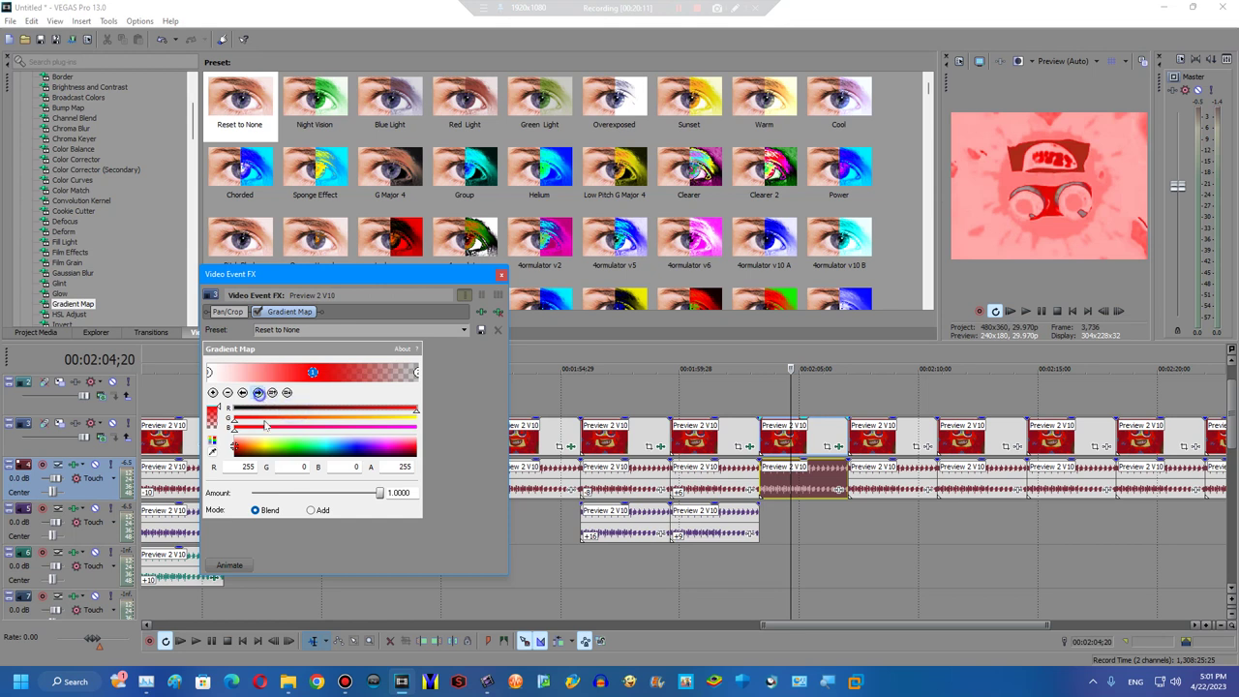
{"action": "left_click", "coordinate": [499, 275]}
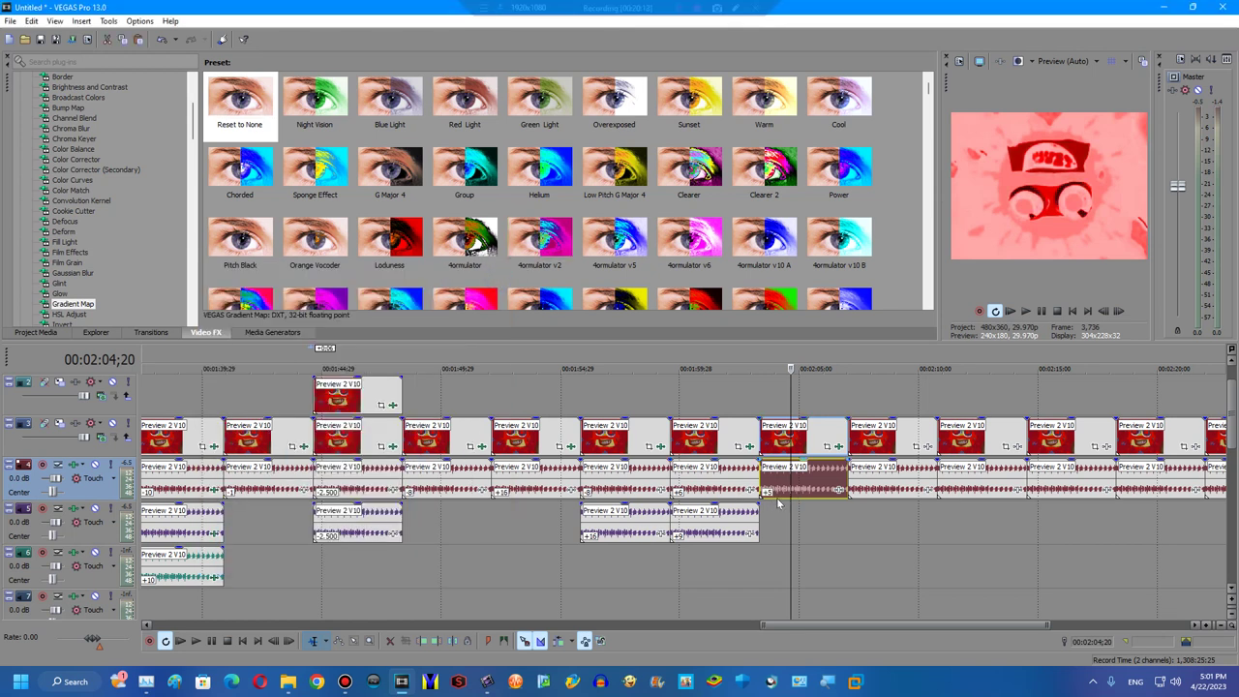
Copy the 2:04 audio to the track below and set its pitch change to 14.19.
{"action": "left_click_drag", "start_coordinate": [778, 503], "coordinate": [776, 571]}
{"action": "right_click", "coordinate": [776, 571]}
{"action": "left_click", "coordinate": [823, 608]}
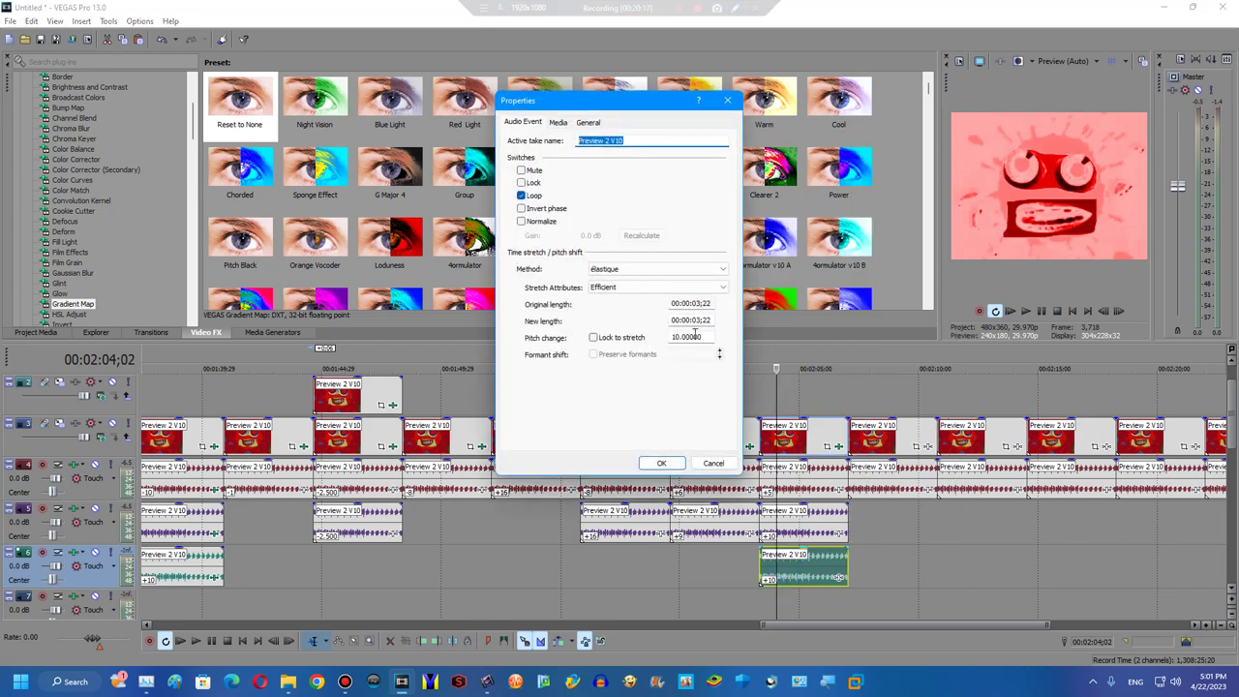
{"action": "double_click", "coordinate": [695, 334]}
{"action": "type", "text": "14.1"}
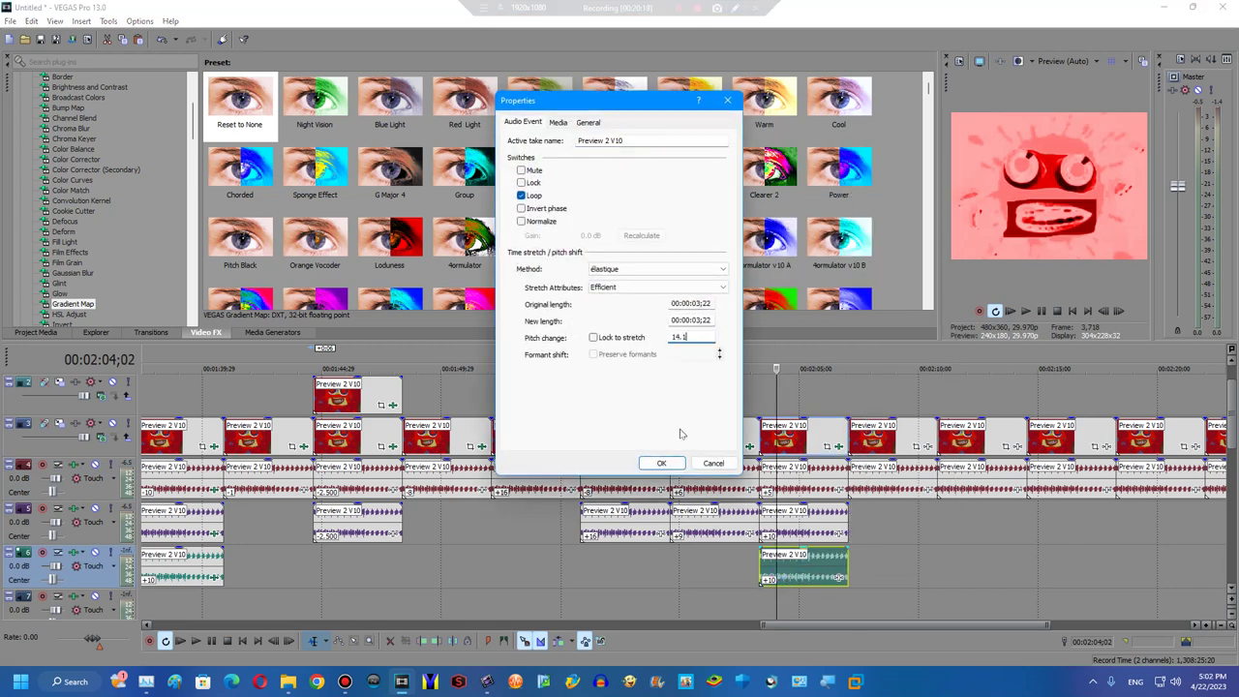
{"action": "type", "text": "9"}
{"action": "key", "text": "Return"}
{"action": "left_click", "coordinate": [886, 438]}
Apply the HSL Adjust 'Luig Group' preset to the 2:08 clip.
{"action": "scroll", "coordinate": [85, 199], "scroll_direction": "down", "scroll_amount": 8}
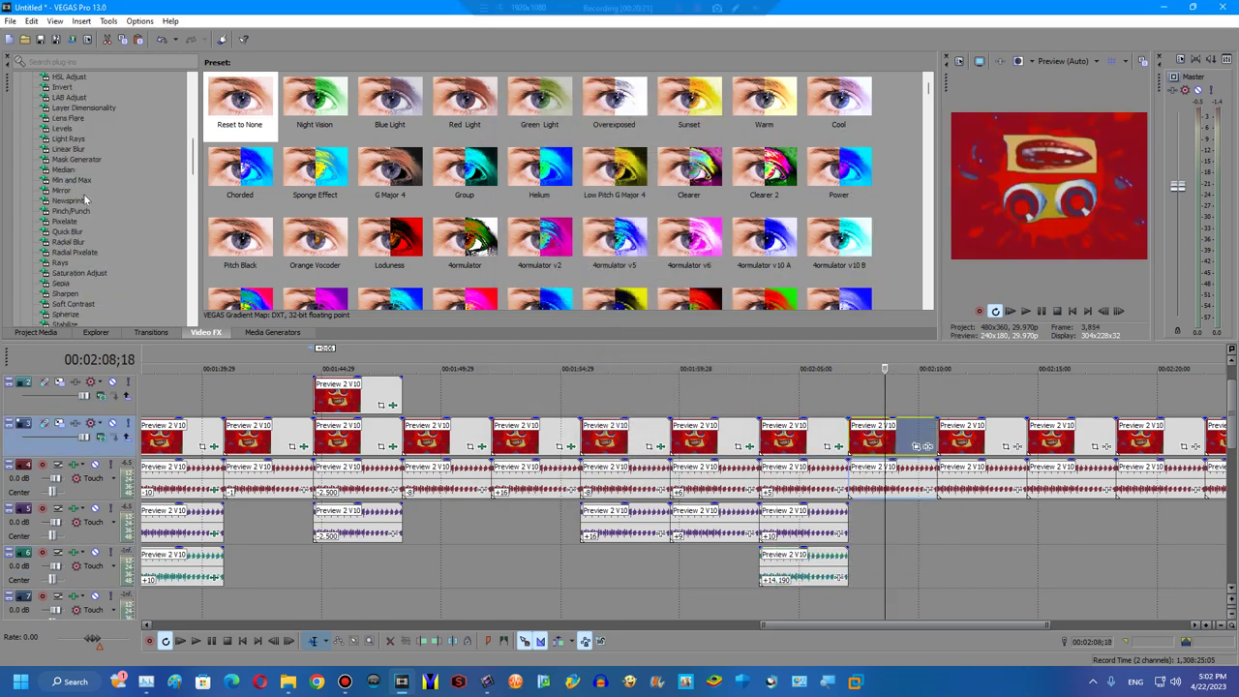
{"action": "left_click", "coordinate": [69, 76]}
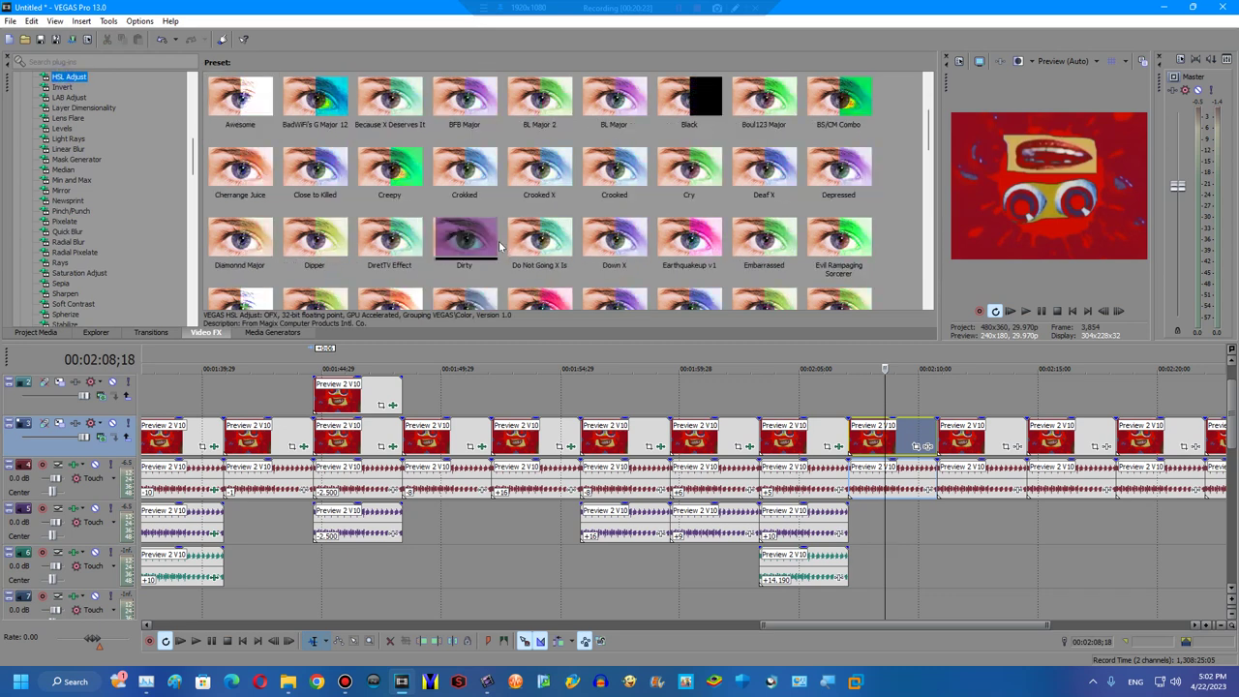
{"action": "scroll", "coordinate": [499, 247], "scroll_direction": "down", "scroll_amount": 1}
{"action": "scroll", "coordinate": [542, 223], "scroll_direction": "down", "scroll_amount": 1}
{"action": "scroll", "coordinate": [581, 204], "scroll_direction": "down", "scroll_amount": 1}
{"action": "scroll", "coordinate": [600, 190], "scroll_direction": "down", "scroll_amount": 1}
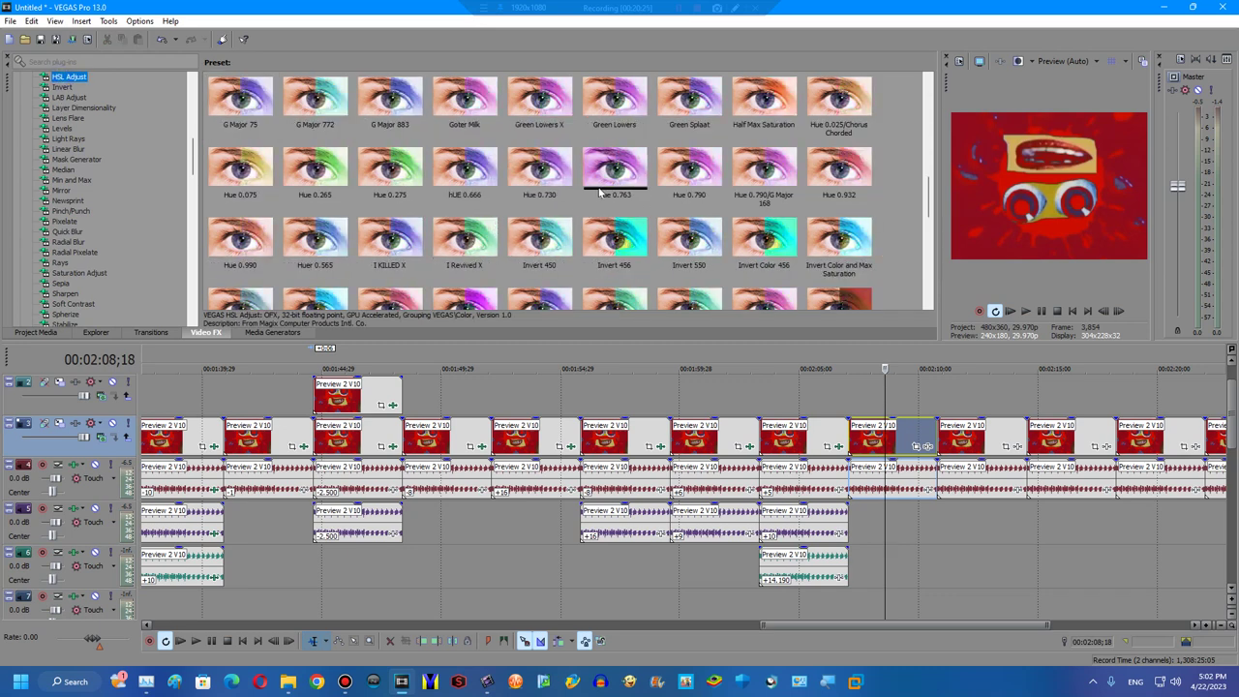
{"action": "scroll", "coordinate": [538, 169], "scroll_direction": "down", "scroll_amount": 1}
{"action": "scroll", "coordinate": [527, 168], "scroll_direction": "up", "scroll_amount": 2}
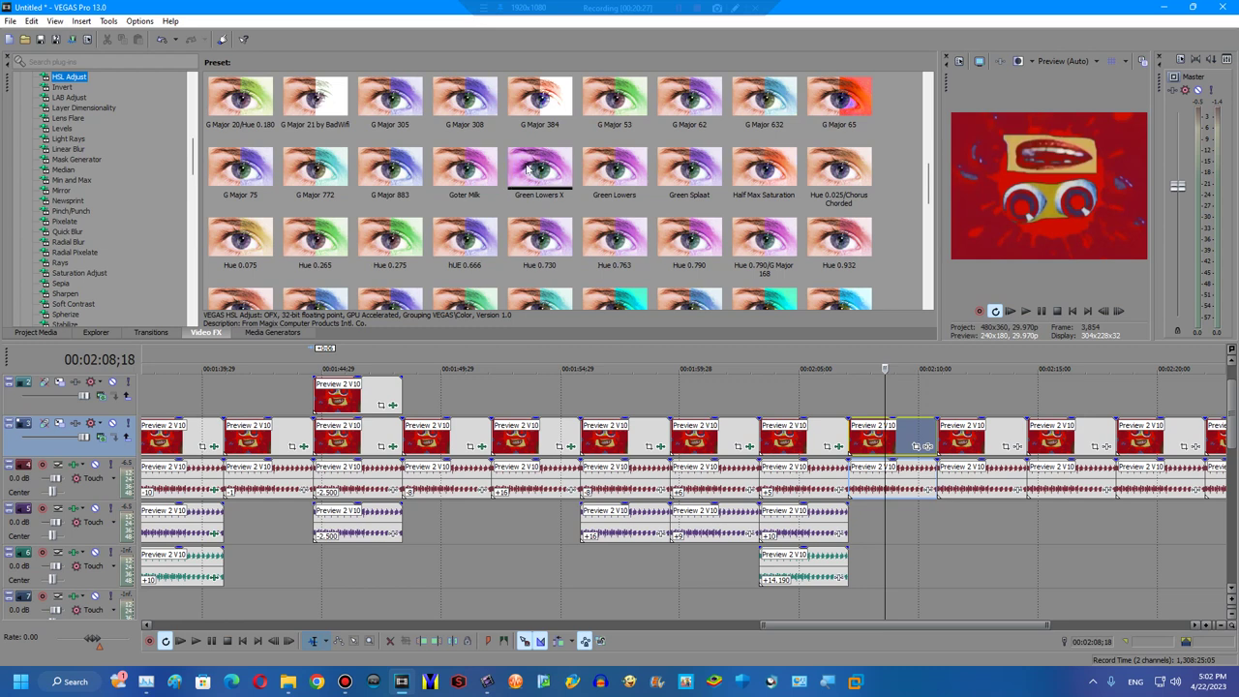
{"action": "scroll", "coordinate": [542, 170], "scroll_direction": "down", "scroll_amount": 1}
{"action": "scroll", "coordinate": [590, 172], "scroll_direction": "down", "scroll_amount": 1}
{"action": "scroll", "coordinate": [639, 174], "scroll_direction": "down", "scroll_amount": 1}
{"action": "left_click_drag", "start_coordinate": [764, 176], "coordinate": [777, 196]}
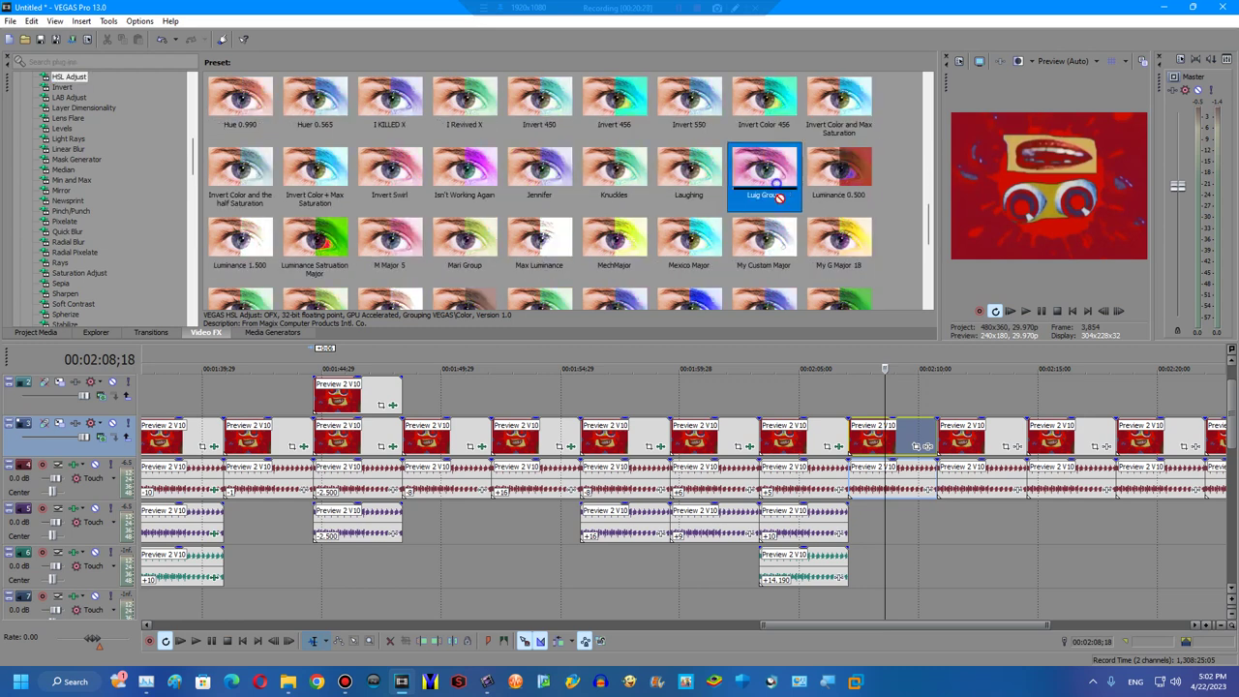
{"action": "left_click_drag", "start_coordinate": [910, 436], "coordinate": [910, 436]}
{"action": "left_click", "coordinate": [501, 276]}
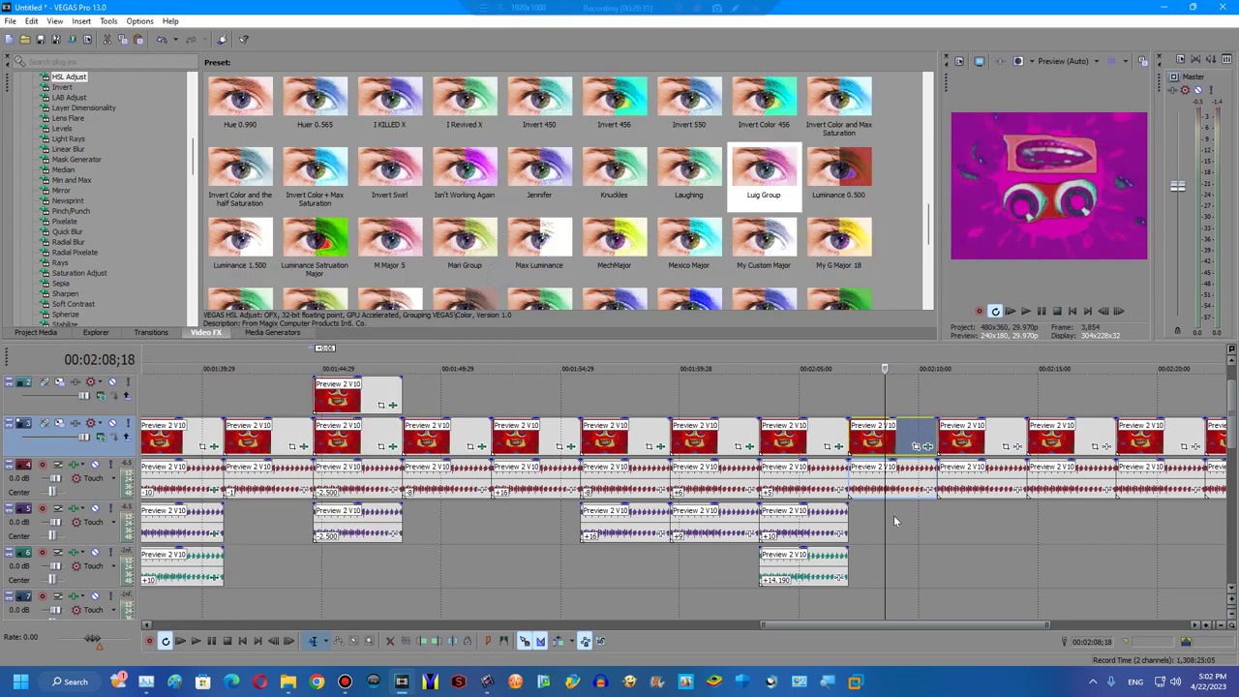
Move the 2:08 clip's audio down to track 5 and play back the edit.
{"action": "left_click", "coordinate": [871, 481]}
{"action": "mouse_move", "coordinate": [882, 489]}
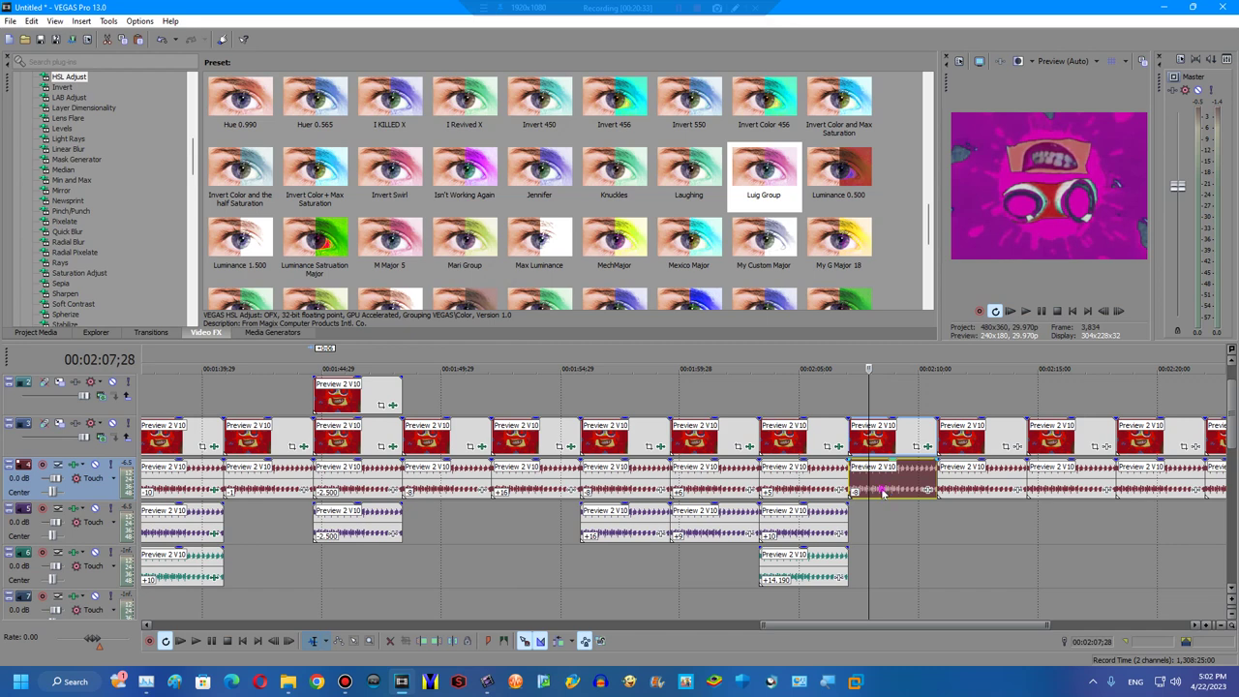
{"action": "left_click_drag", "start_coordinate": [883, 491], "coordinate": [924, 527]}
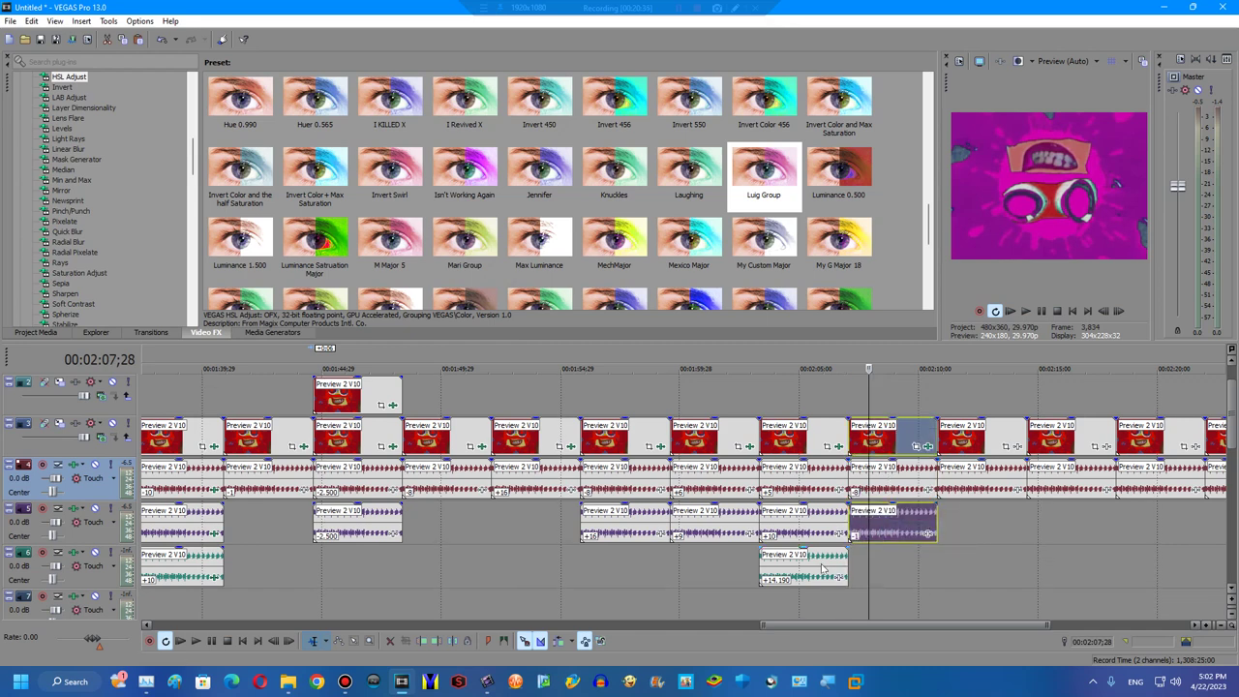
{"action": "left_click", "coordinate": [848, 592]}
{"action": "key", "text": "space"}
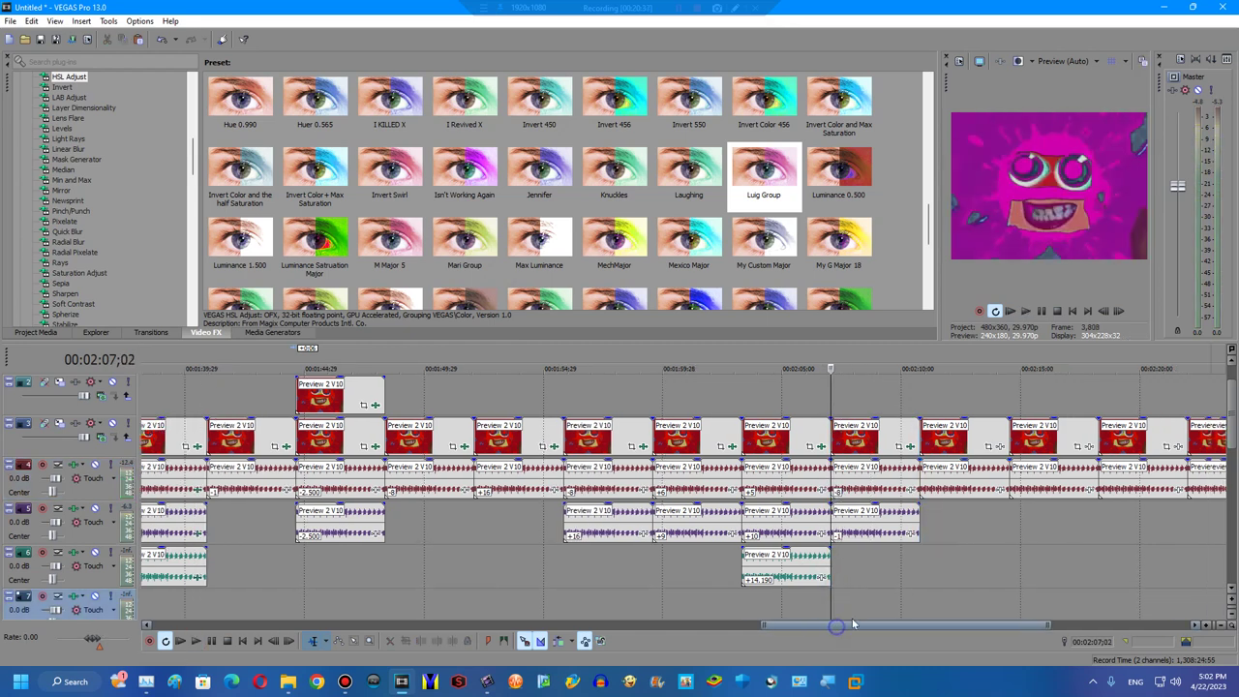
{"action": "left_click_drag", "start_coordinate": [836, 626], "coordinate": [929, 624]}
{"action": "key", "text": "space"}
{"action": "left_click", "coordinate": [610, 486]}
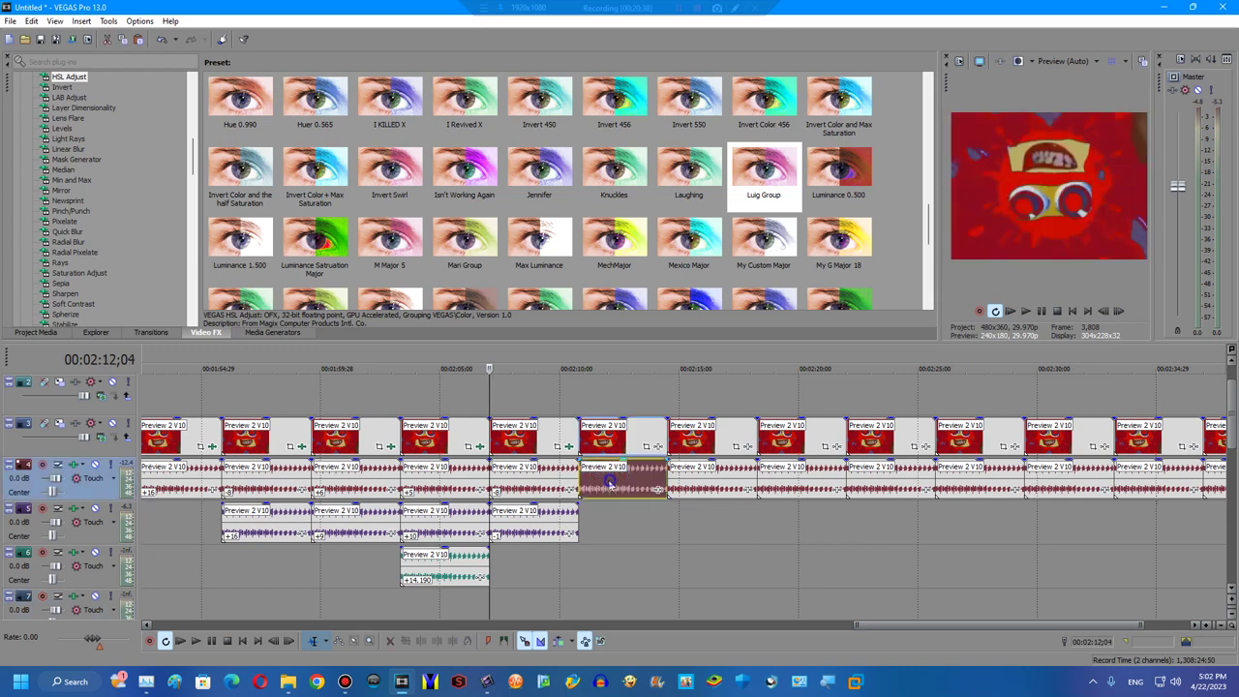
{"action": "scroll", "coordinate": [85, 271], "scroll_direction": "up", "scroll_amount": 8}
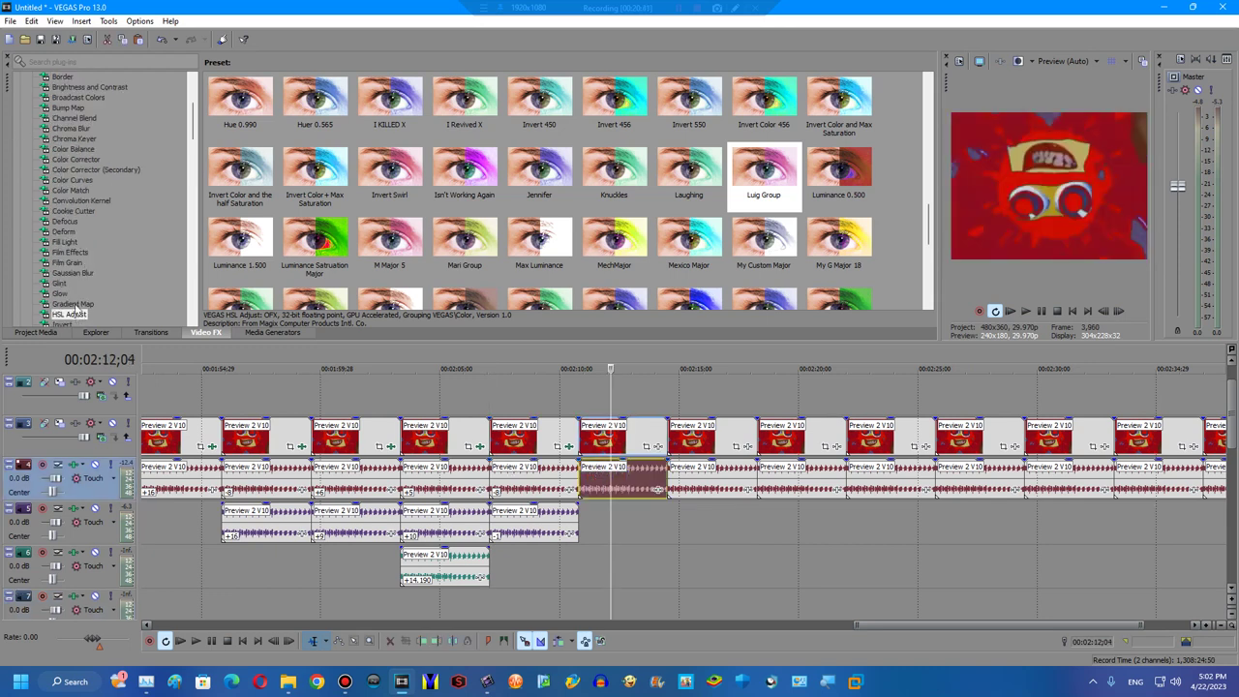
Apply the 'X Has A Conga Busher' secondary colour corrector preset and Mirror to the 2:12 clip.
{"action": "left_click", "coordinate": [87, 170]}
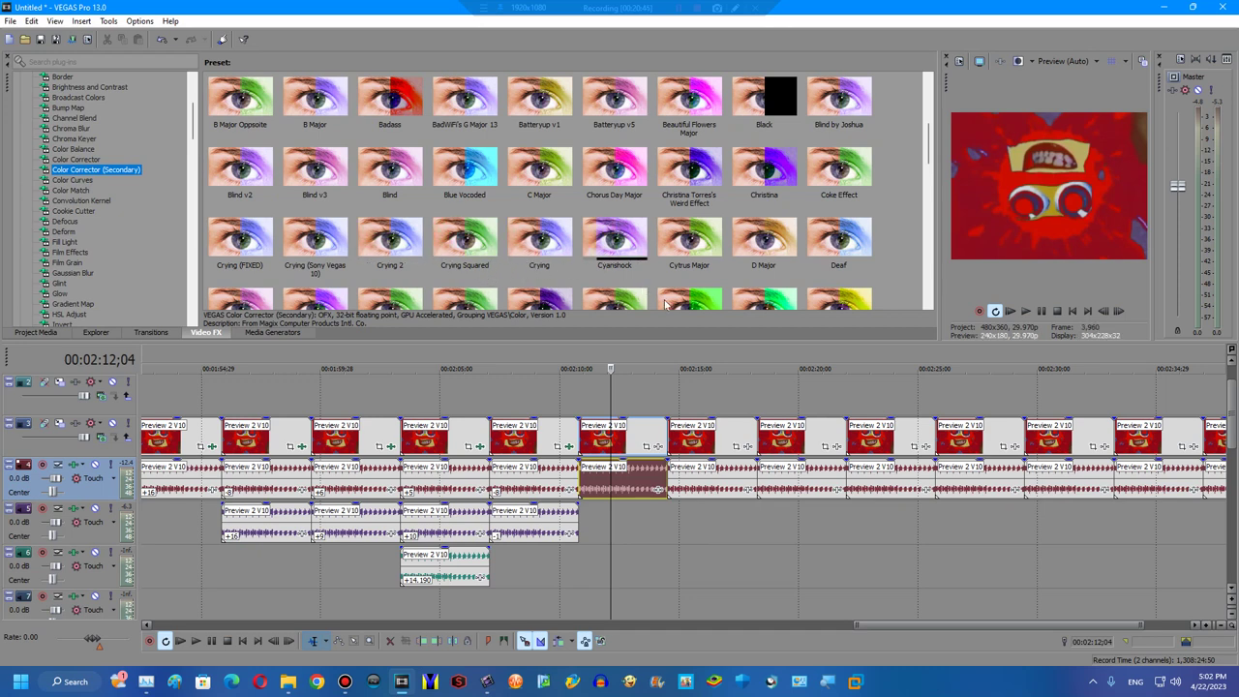
{"action": "left_click", "coordinate": [656, 491]}
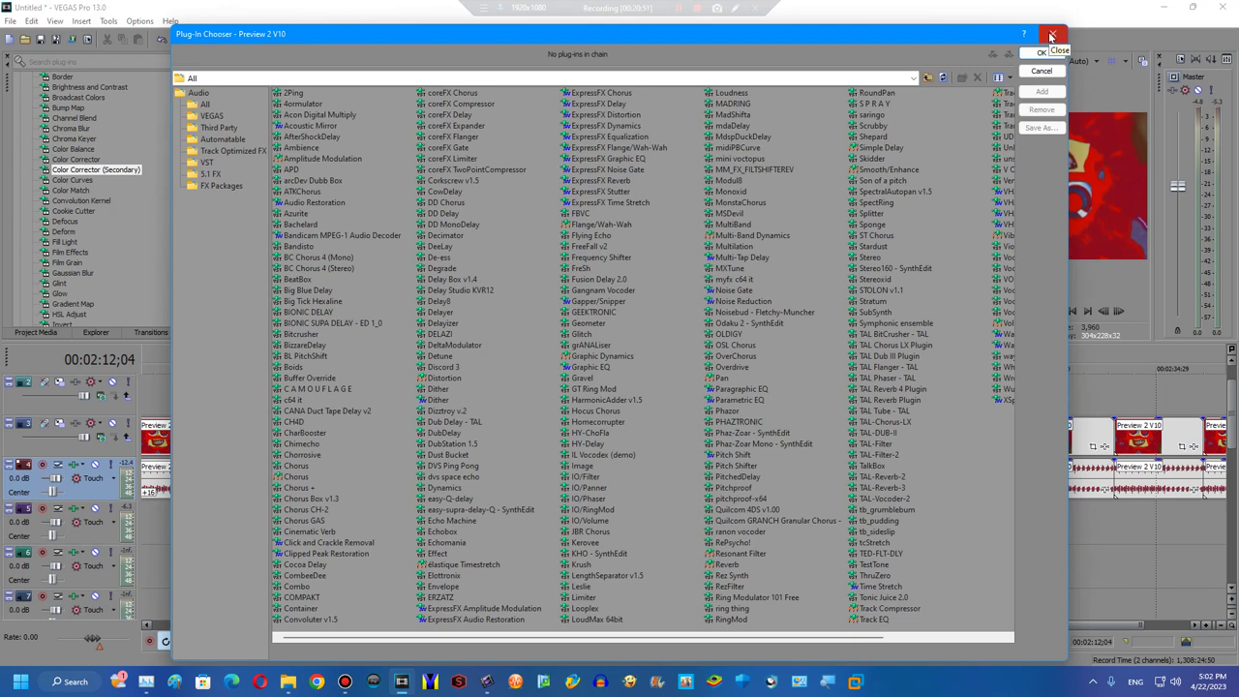
{"action": "left_click", "coordinate": [1051, 36]}
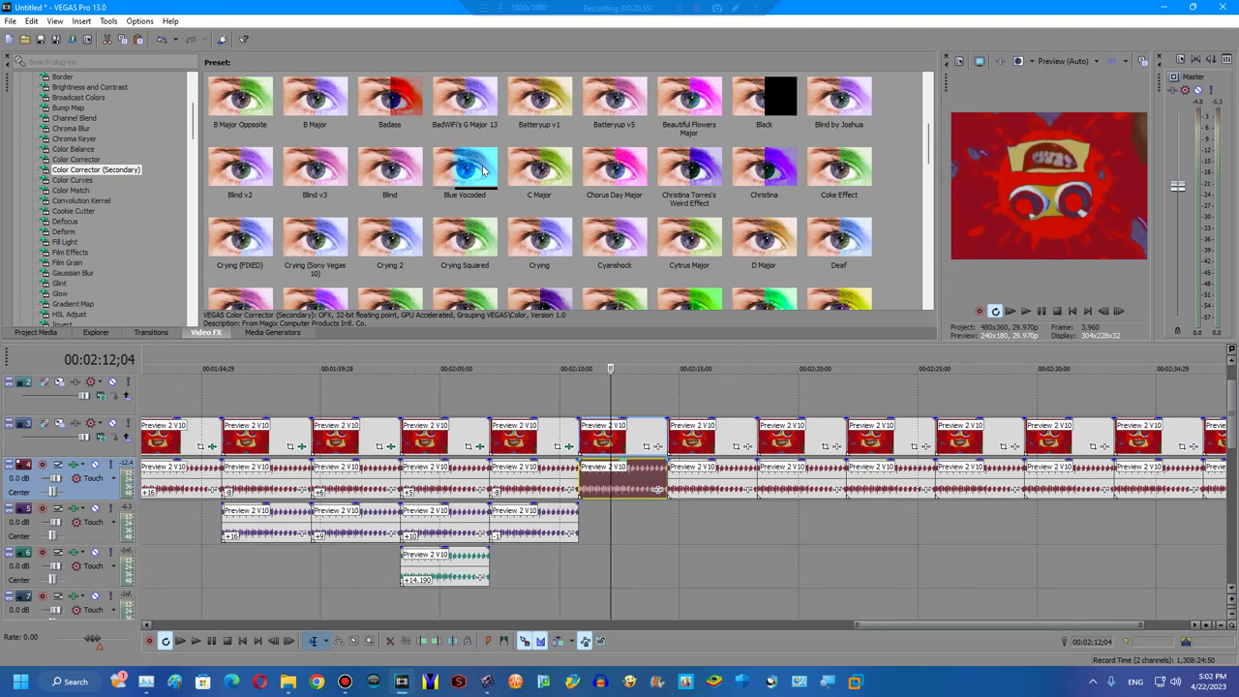
{"action": "mouse_move", "coordinate": [539, 242]}
{"action": "scroll", "coordinate": [436, 279], "scroll_direction": "down", "scroll_amount": 10}
{"action": "scroll", "coordinate": [453, 277], "scroll_direction": "down", "scroll_amount": 2}
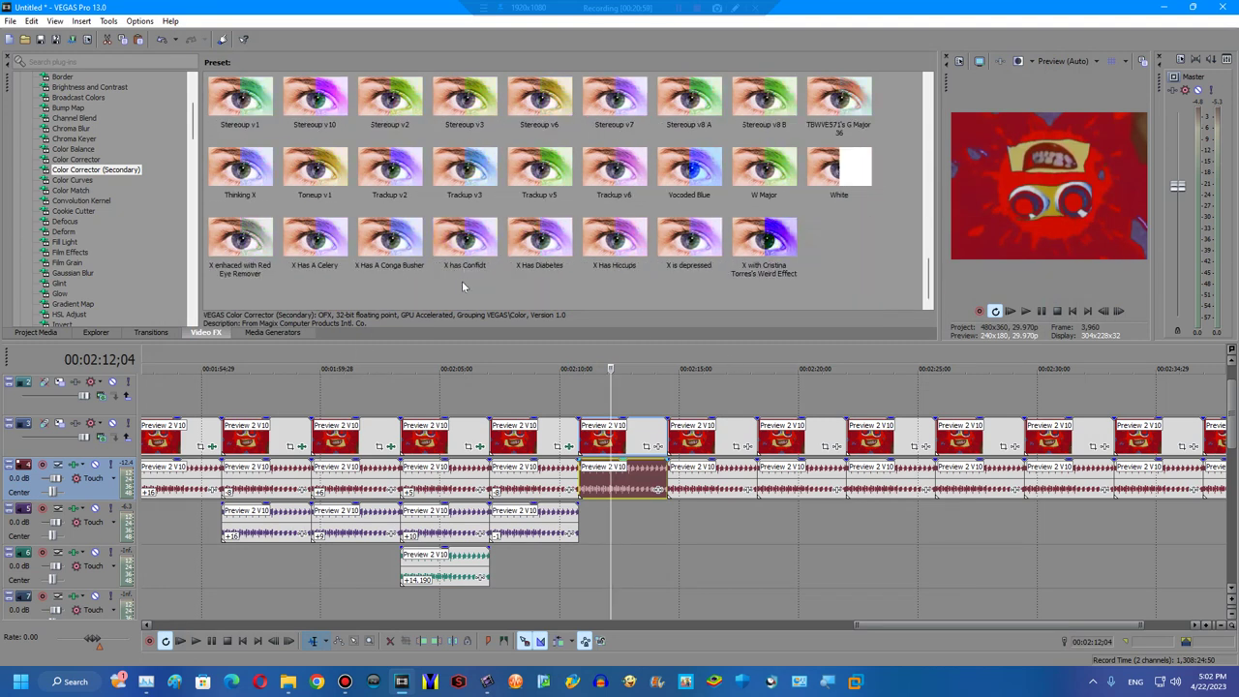
{"action": "left_click_drag", "start_coordinate": [389, 237], "coordinate": [569, 442]}
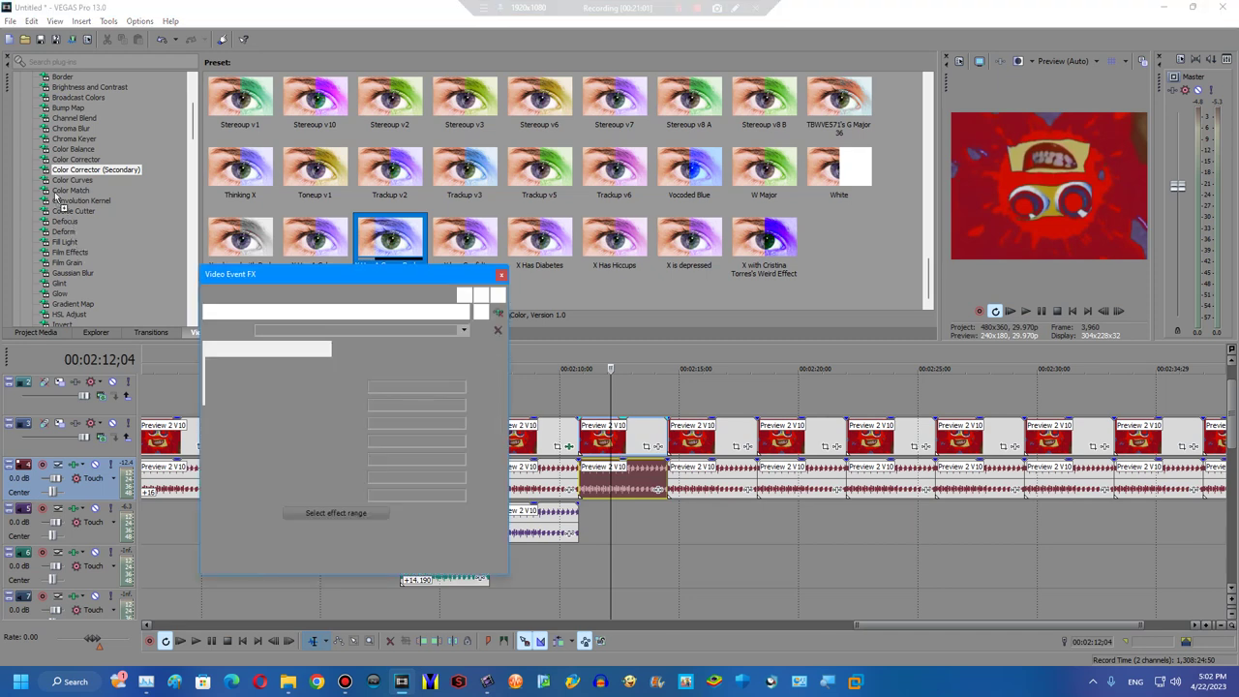
{"action": "scroll", "coordinate": [58, 203], "scroll_direction": "down", "scroll_amount": 8}
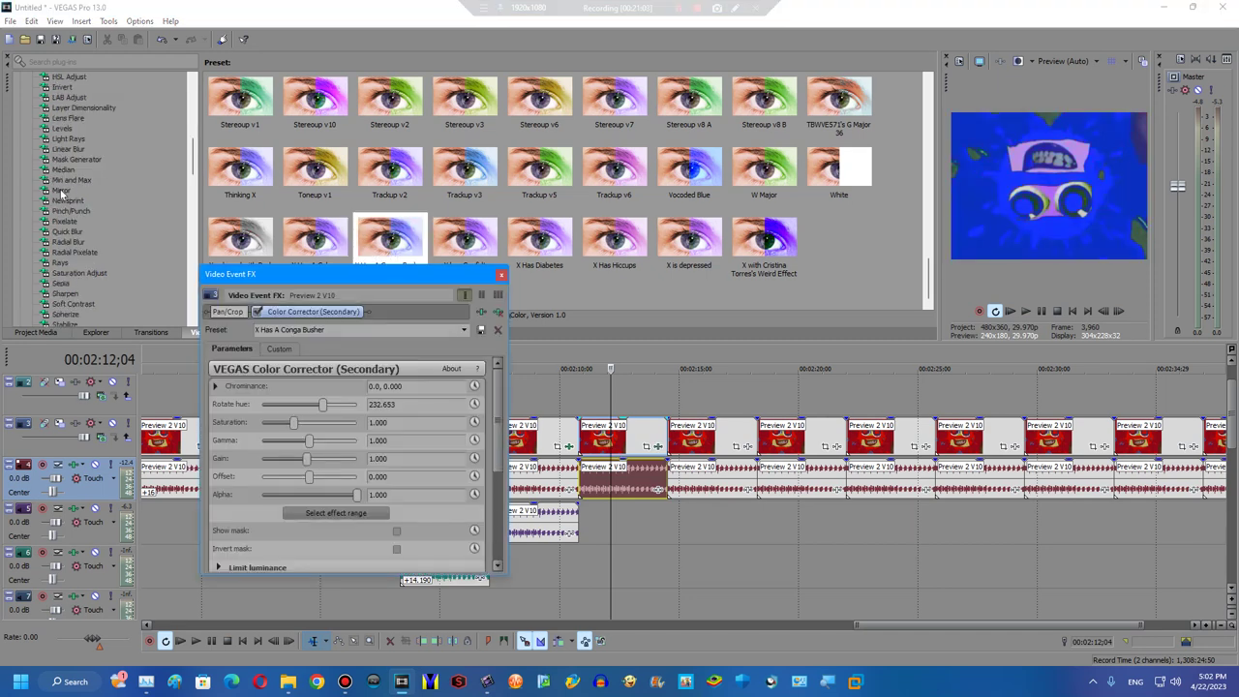
{"action": "left_click", "coordinate": [60, 191]}
{"action": "left_click", "coordinate": [502, 276]}
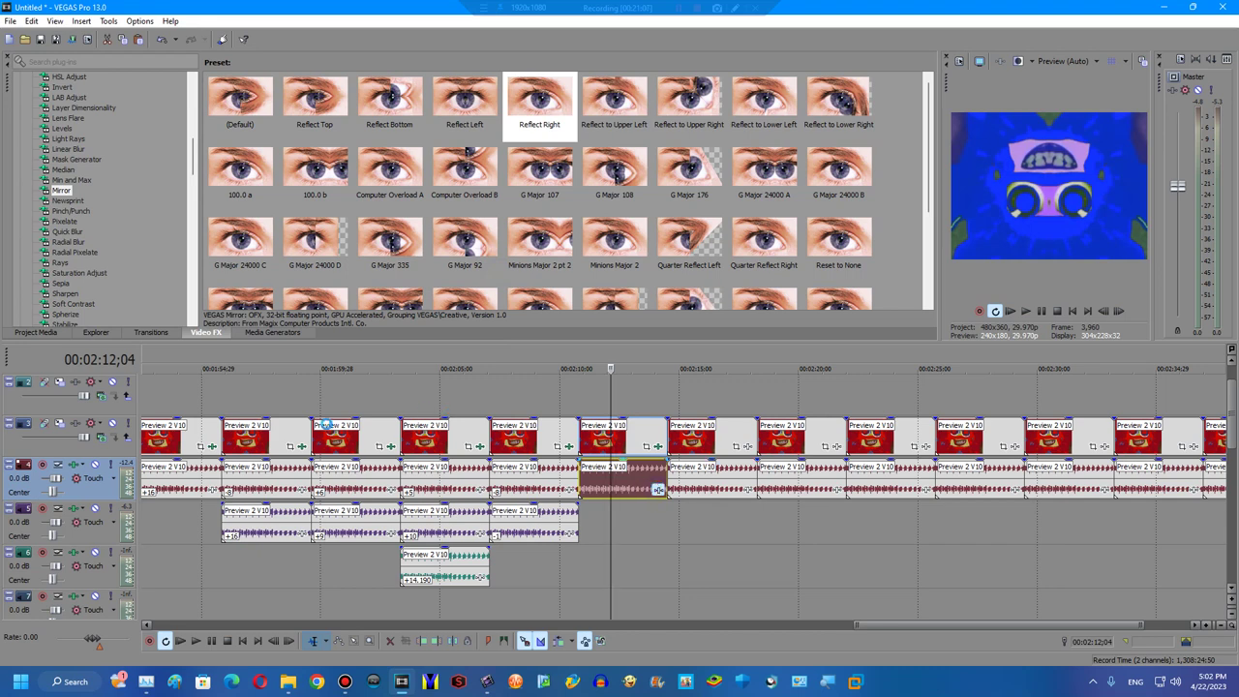
Add Bitcrusher to the clip's audio and play back the result.
{"action": "left_click", "coordinate": [658, 490]}
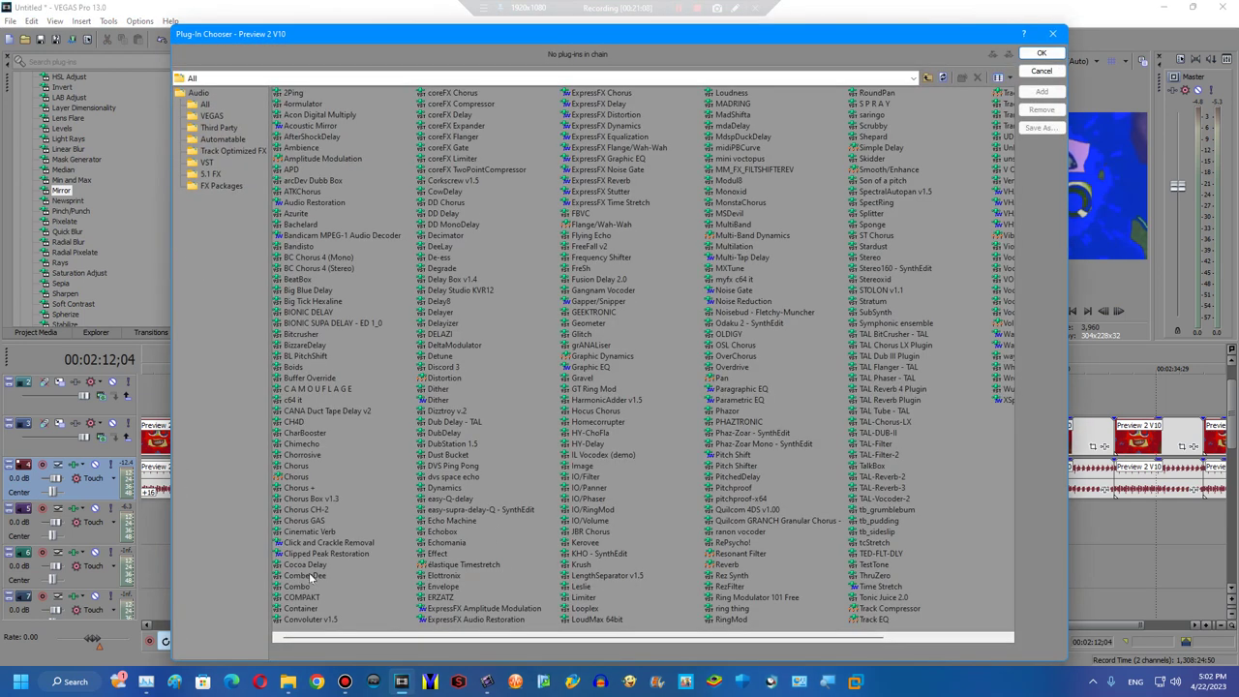
{"action": "left_click", "coordinate": [308, 333]}
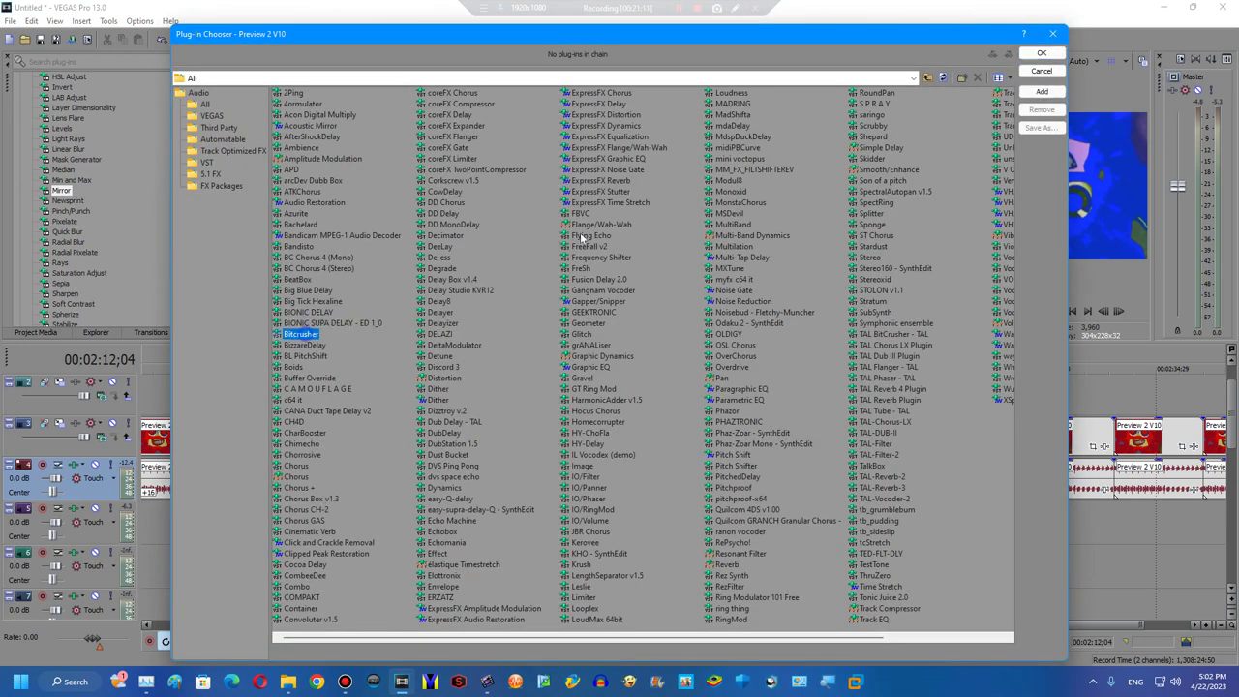
{"action": "left_click", "coordinate": [1056, 56]}
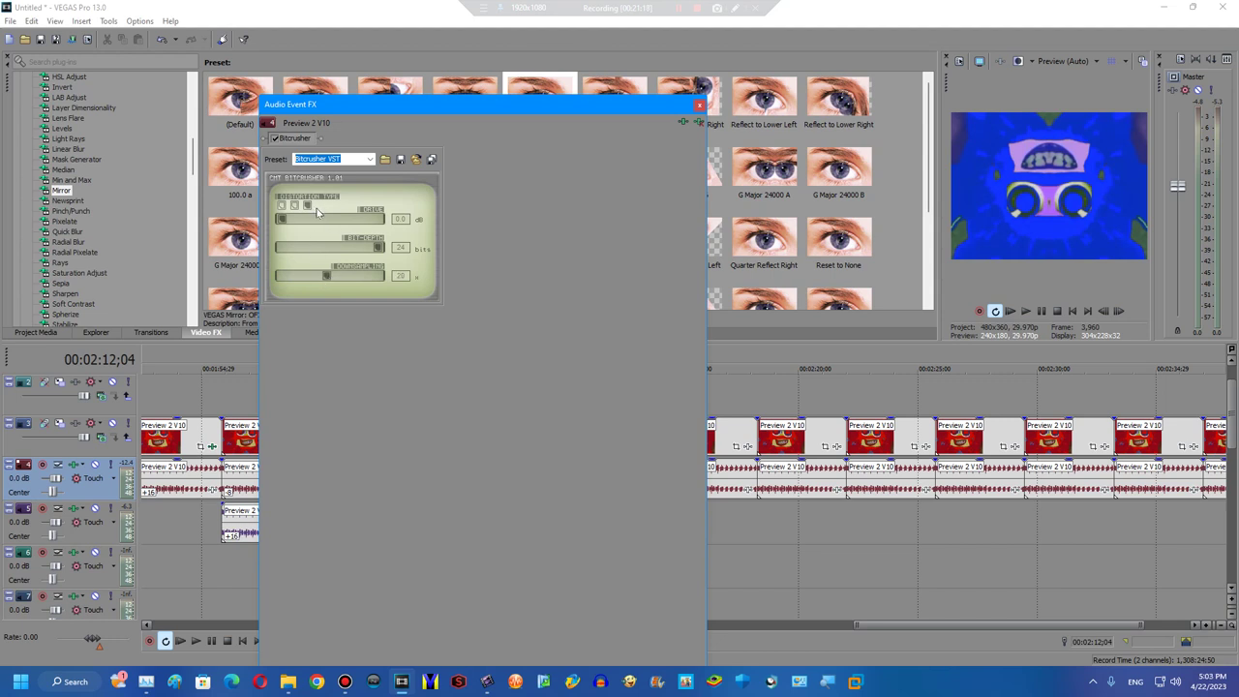
{"action": "left_click", "coordinate": [702, 106]}
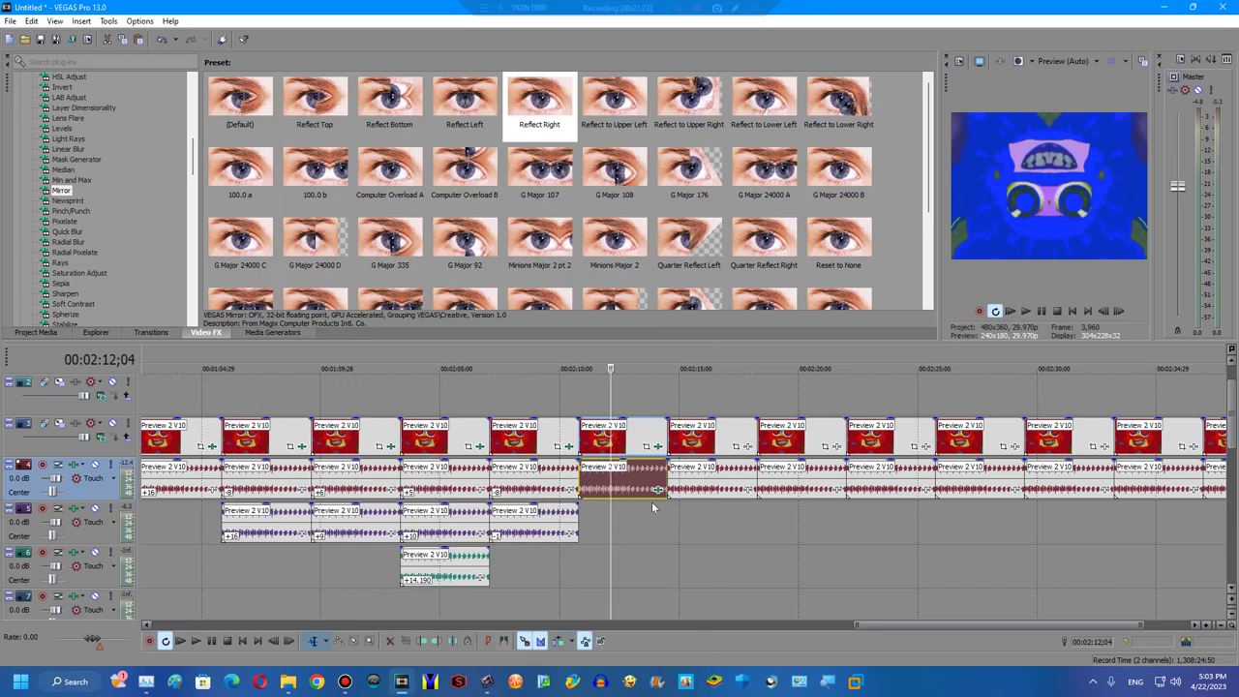
{"action": "left_click", "coordinate": [579, 554]}
{"action": "key", "text": "space"}
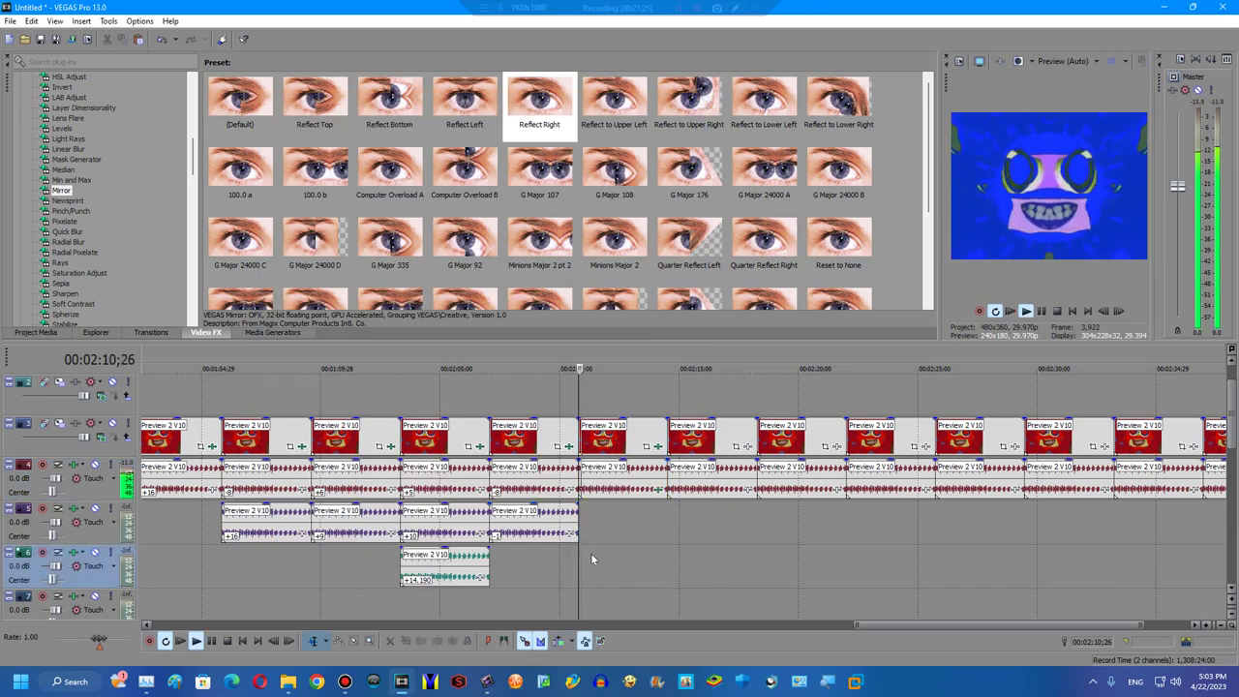
Give the 2:15 clip the 'X Has A Conga Busher' preset and RGB to BGR Channel Blend.
{"action": "left_click_drag", "start_coordinate": [871, 627], "coordinate": [935, 626]}
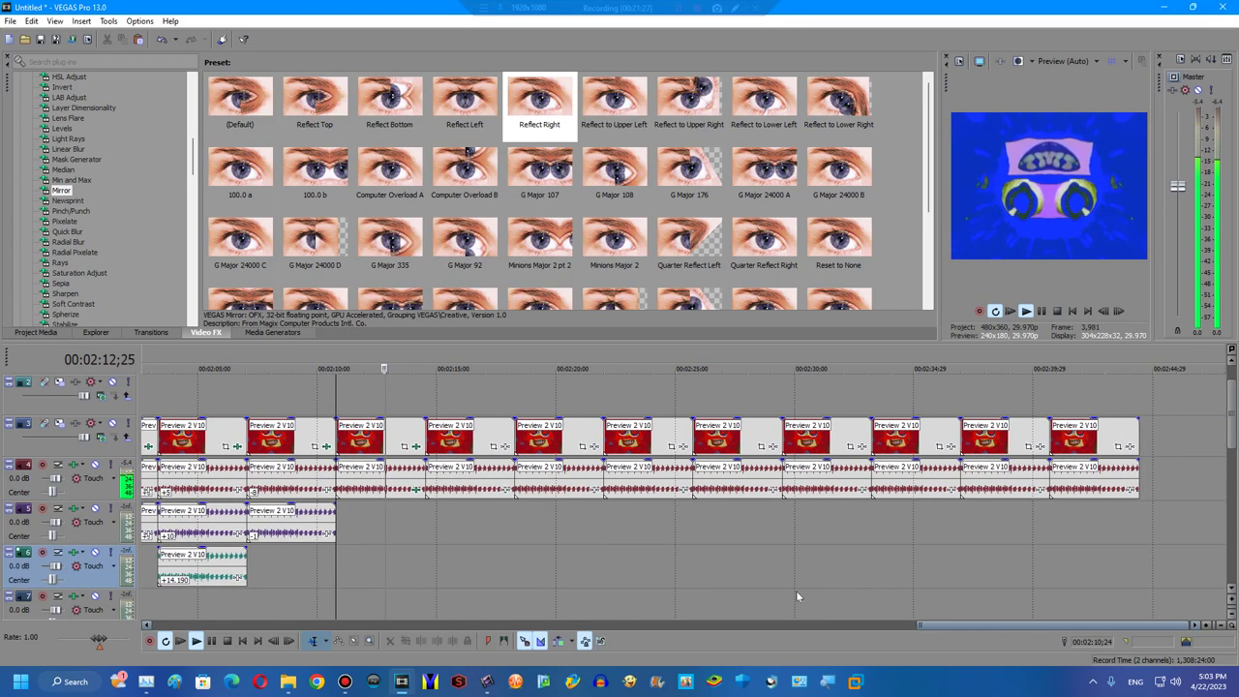
{"action": "key", "text": "space"}
{"action": "left_click", "coordinate": [447, 461]}
{"action": "scroll", "coordinate": [69, 154], "scroll_direction": "up", "scroll_amount": 8}
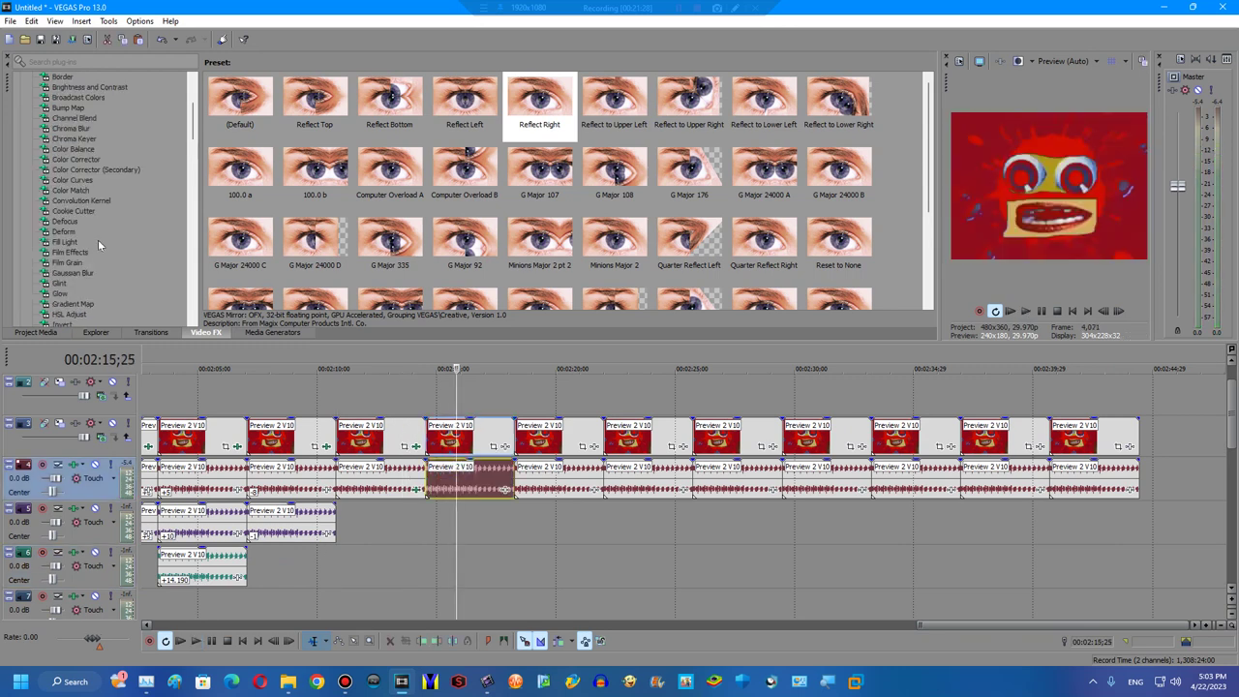
{"action": "left_click", "coordinate": [106, 170]}
{"action": "scroll", "coordinate": [489, 228], "scroll_direction": "down", "scroll_amount": 10}
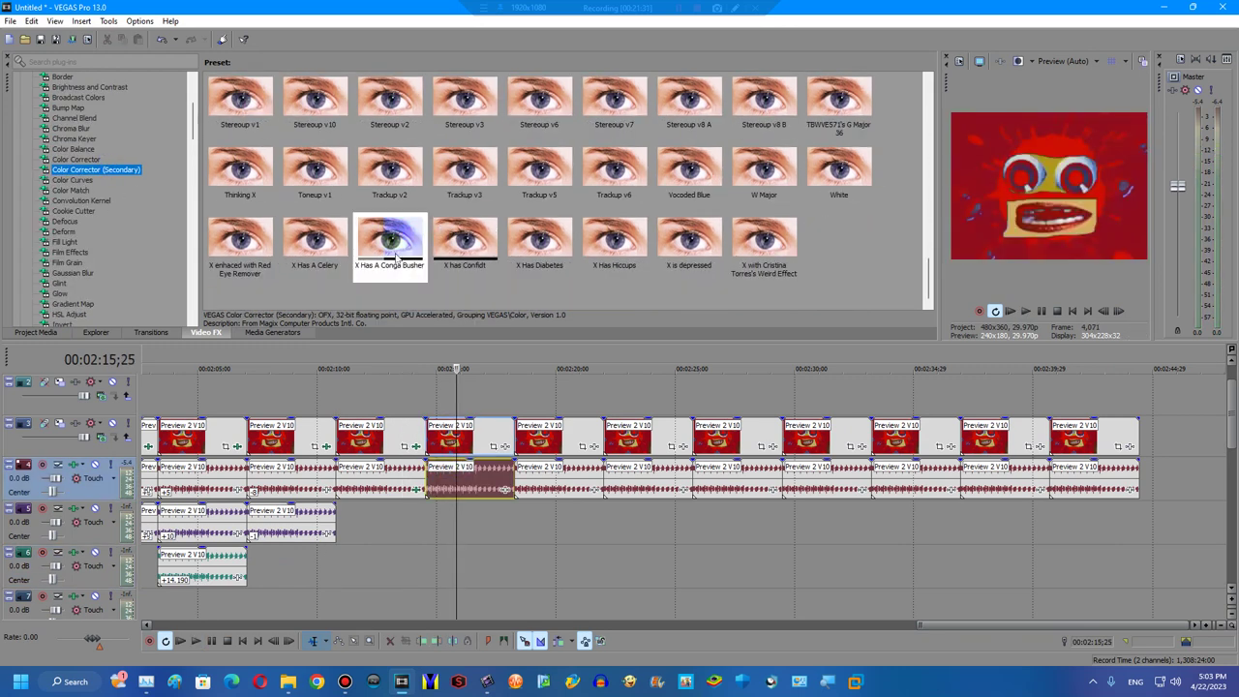
{"action": "left_click_drag", "start_coordinate": [390, 237], "coordinate": [493, 445]}
{"action": "left_click", "coordinate": [74, 117]}
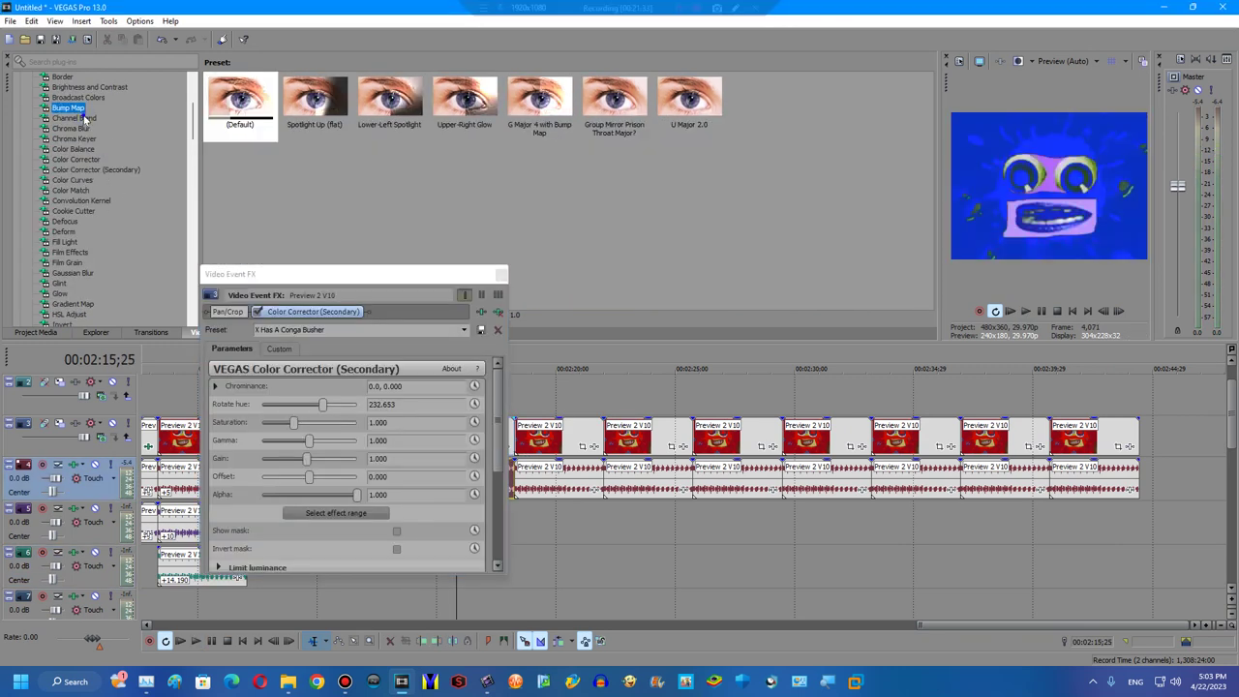
{"action": "left_click_drag", "start_coordinate": [811, 106], "coordinate": [349, 436]}
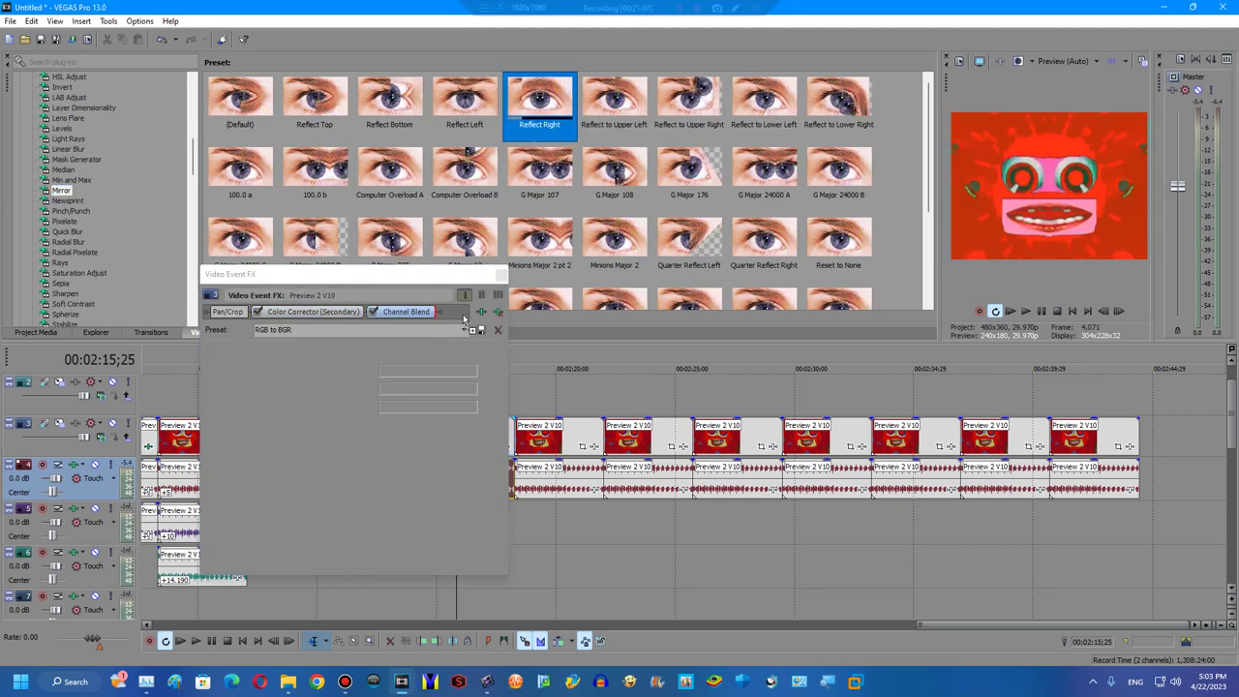
{"action": "left_click", "coordinate": [500, 274]}
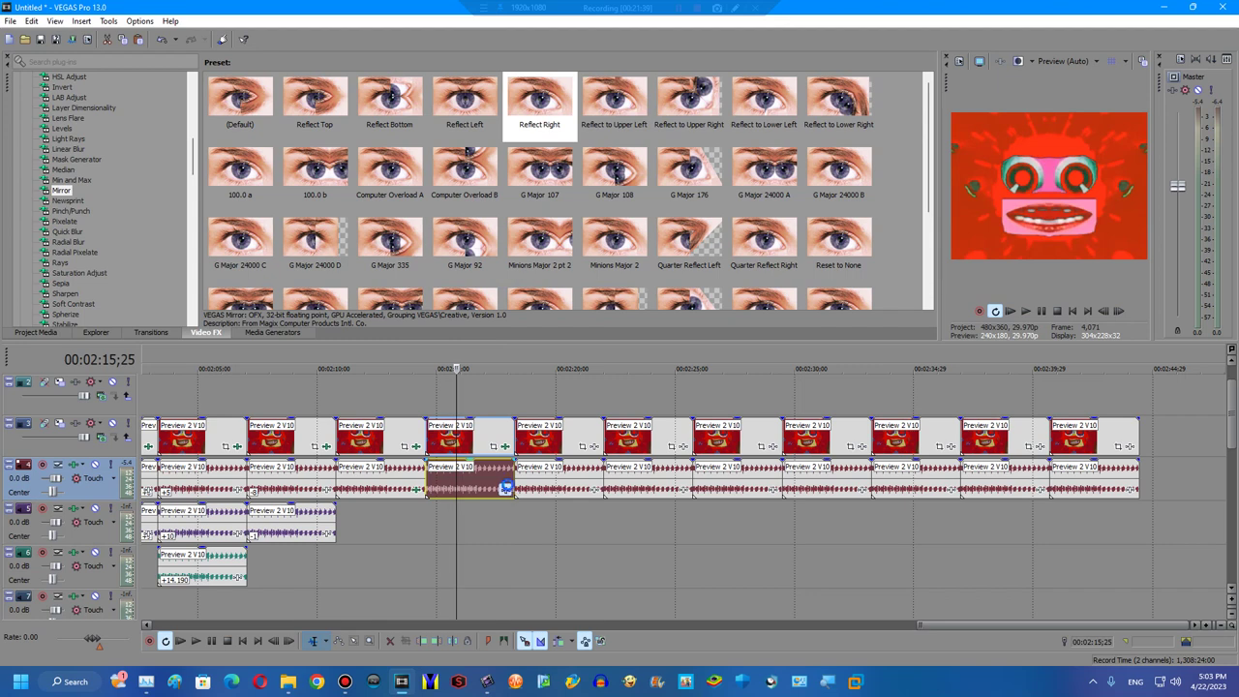
Add Bitcrusher and Pitch Shift set to preset A17 to the clip's audio.
{"action": "left_click", "coordinate": [505, 489]}
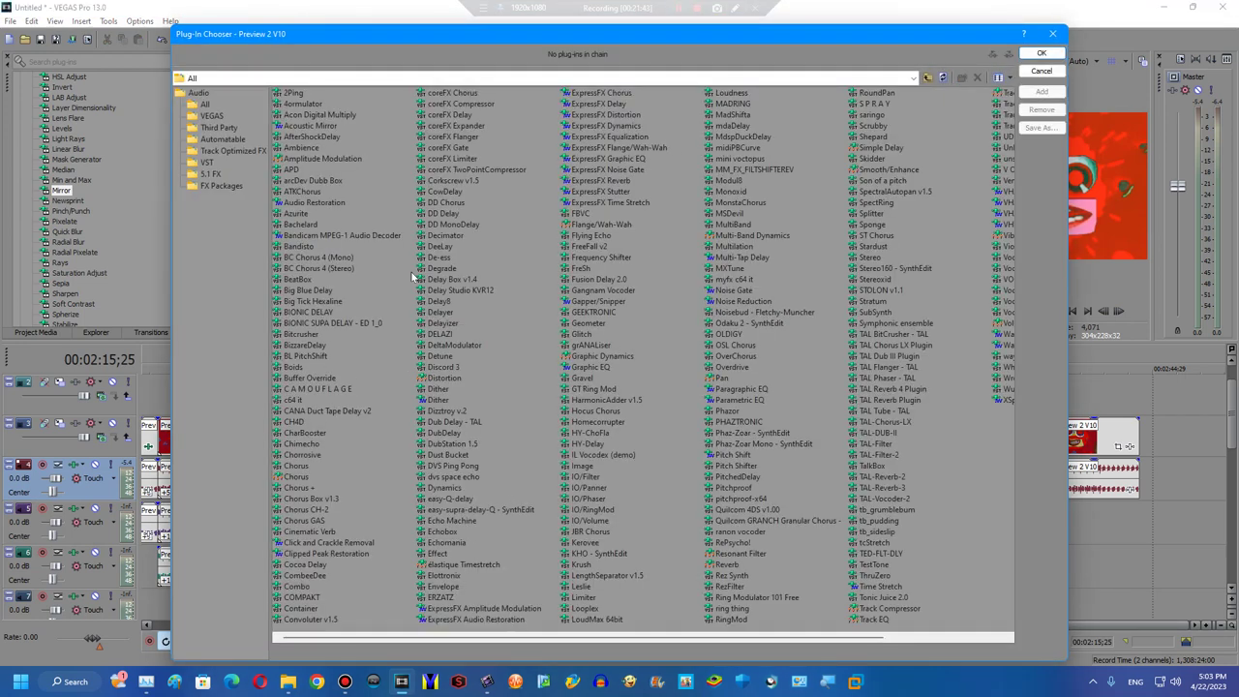
{"action": "double_click", "coordinate": [302, 334]}
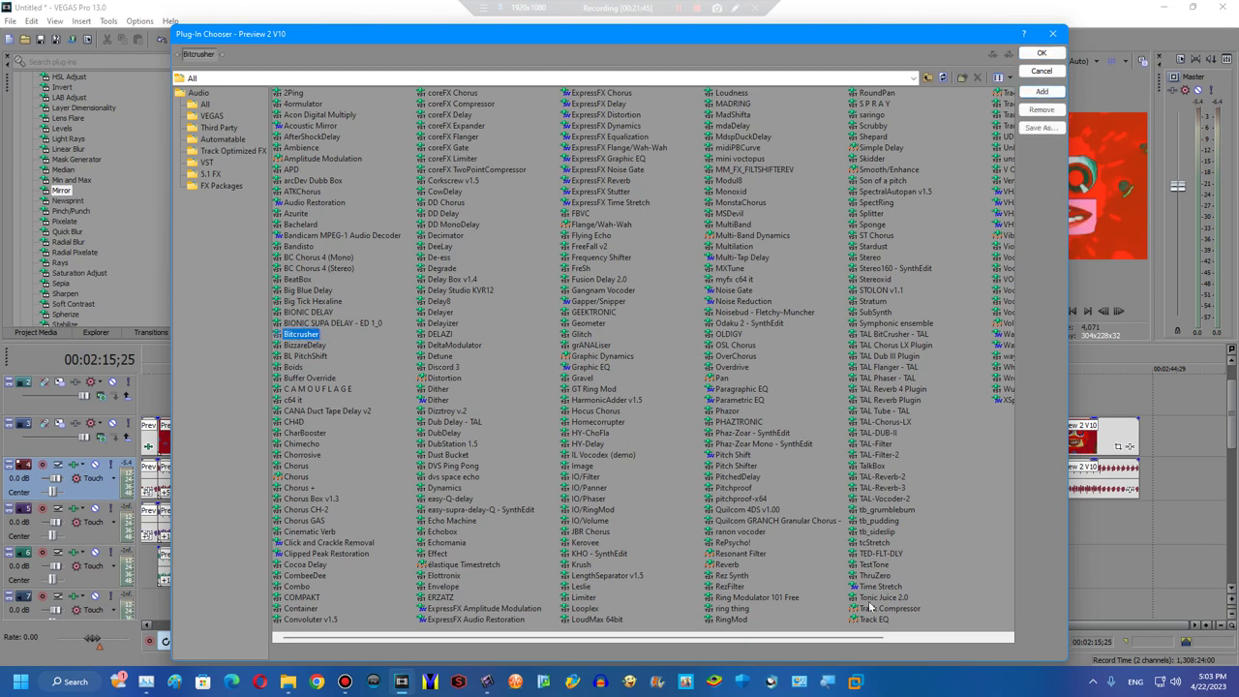
{"action": "double_click", "coordinate": [736, 454]}
{"action": "left_click", "coordinate": [1040, 54]}
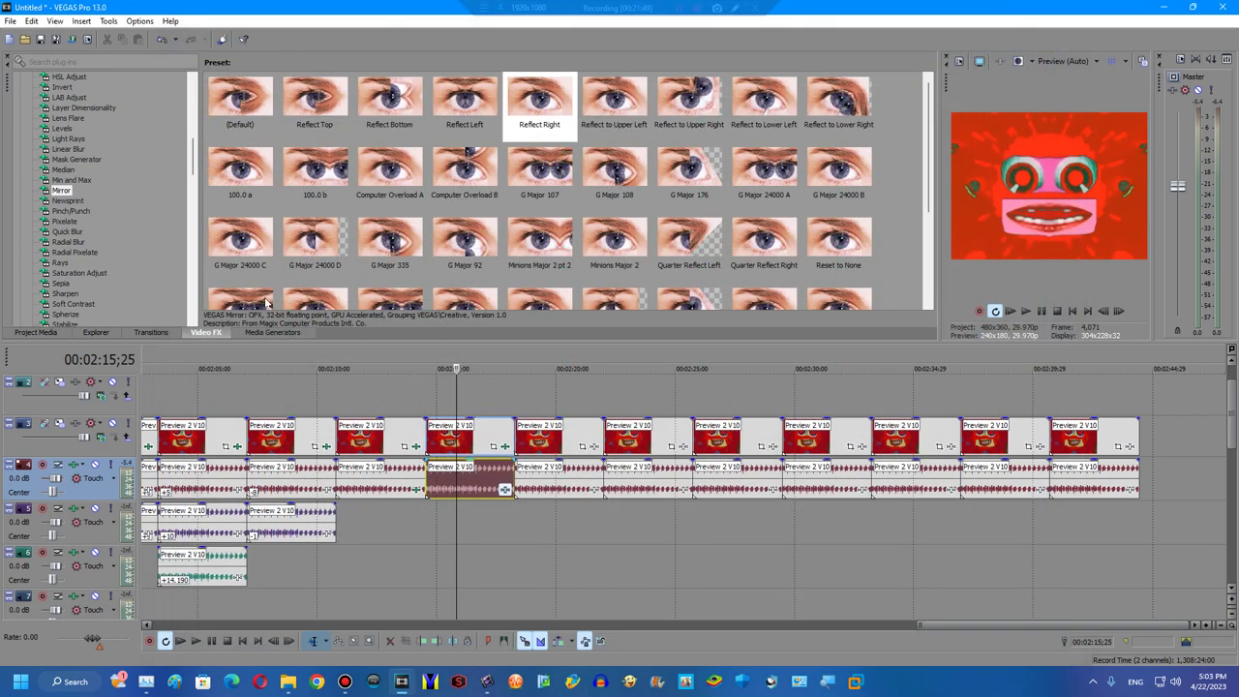
{"action": "left_click", "coordinate": [410, 159]}
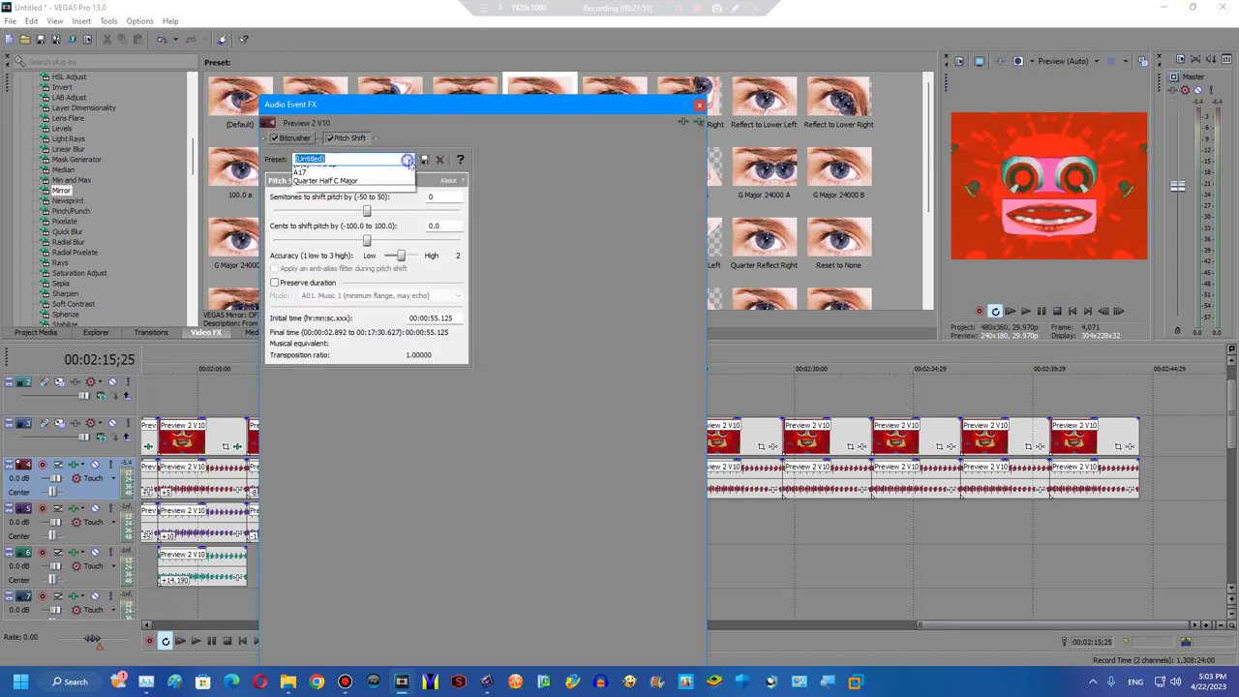
{"action": "left_click", "coordinate": [327, 228]}
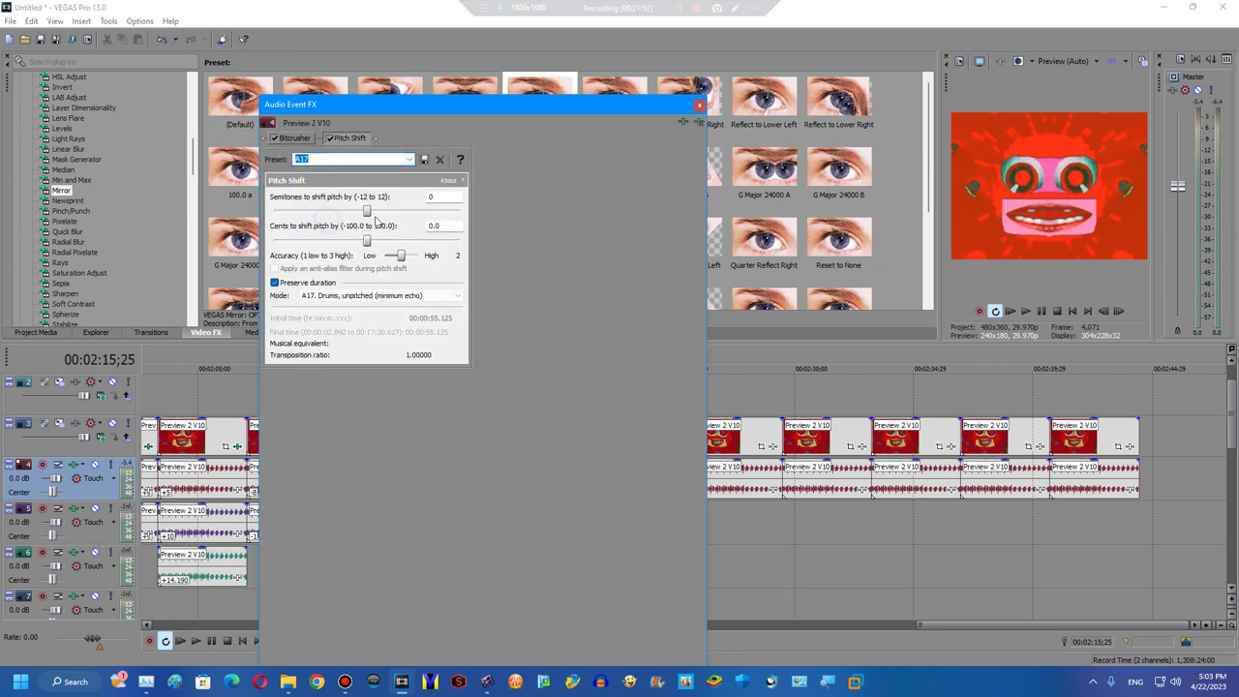
{"action": "left_click", "coordinate": [308, 141]}
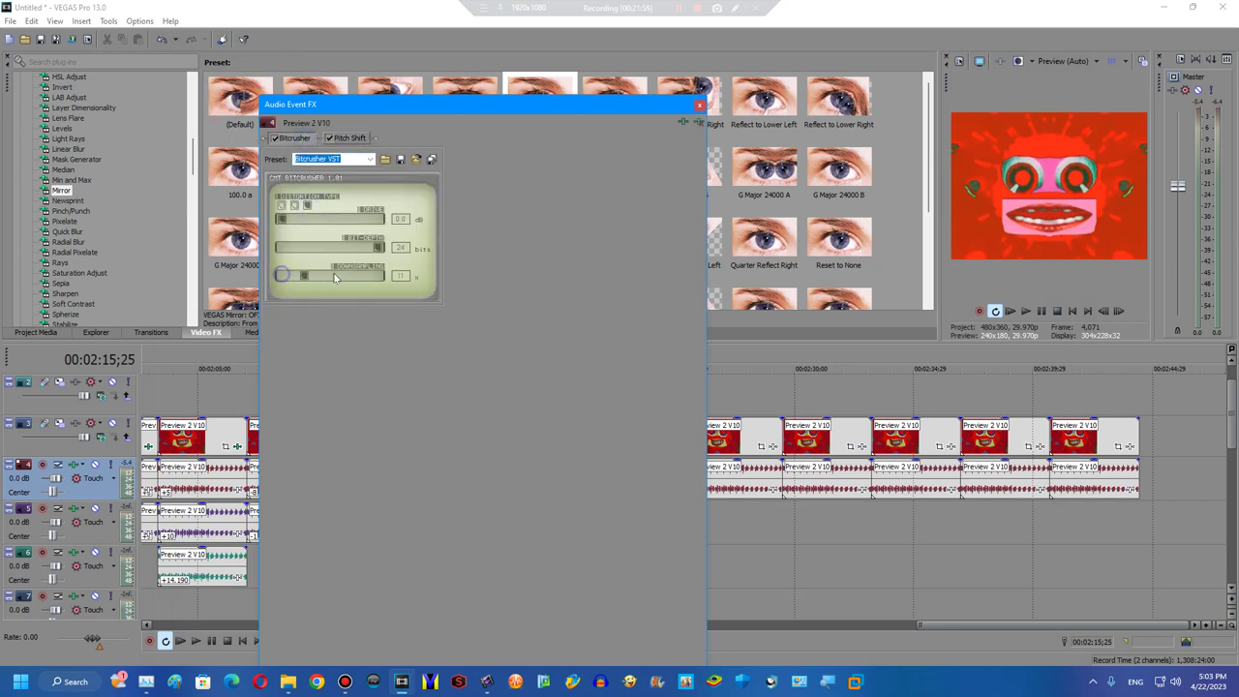
{"action": "left_click", "coordinate": [700, 105]}
{"action": "left_click", "coordinate": [521, 490]}
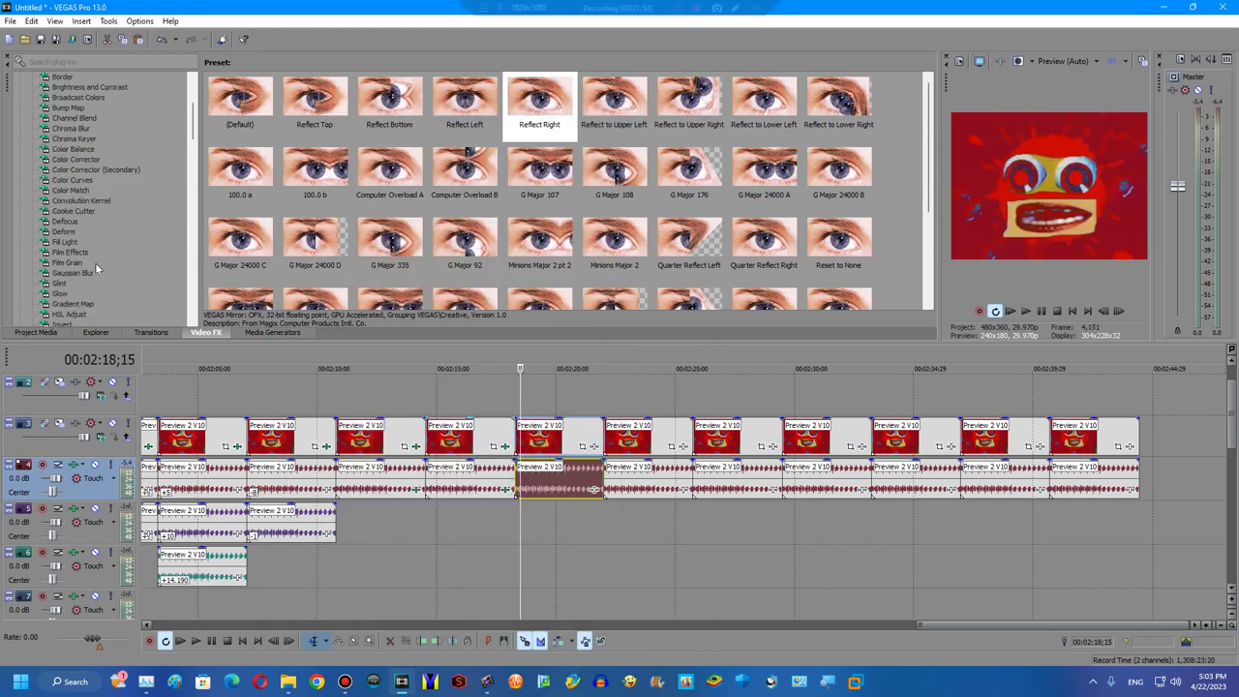
Apply the Chorded gradient map and a Chord-preset IL Vocodex to the 2:18 clip.
{"action": "left_click", "coordinate": [73, 303]}
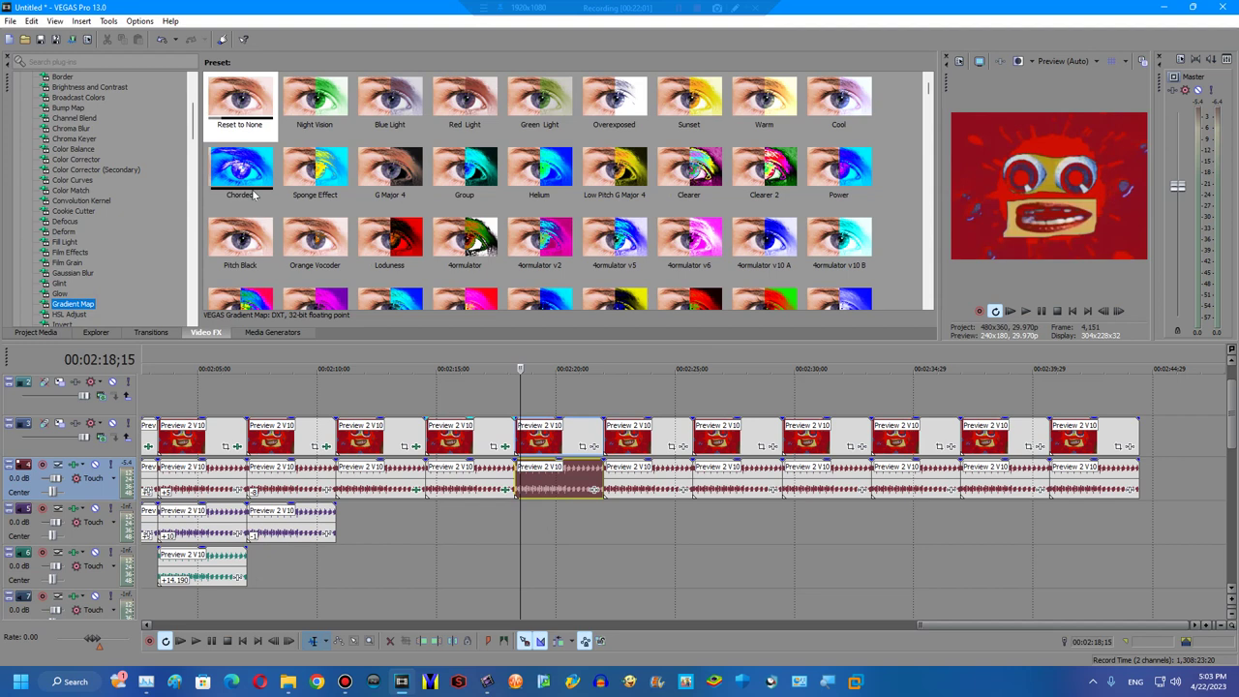
{"action": "left_click_drag", "start_coordinate": [254, 196], "coordinate": [538, 443]}
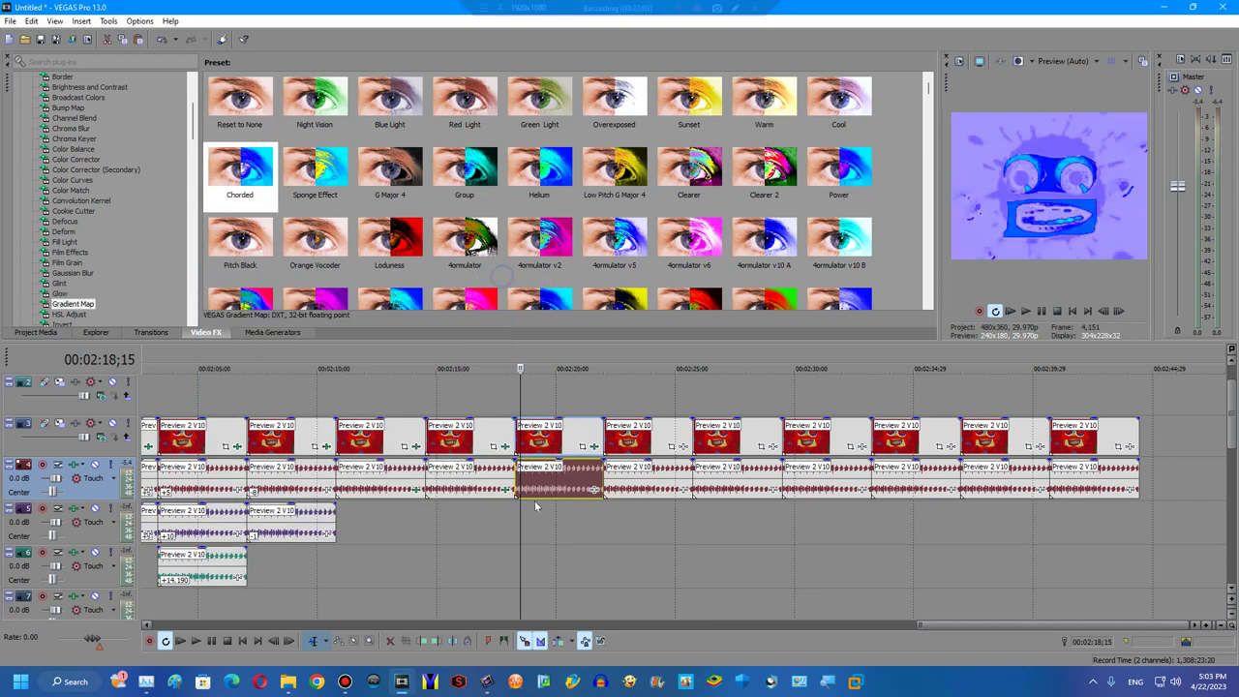
{"action": "left_click", "coordinate": [536, 505]}
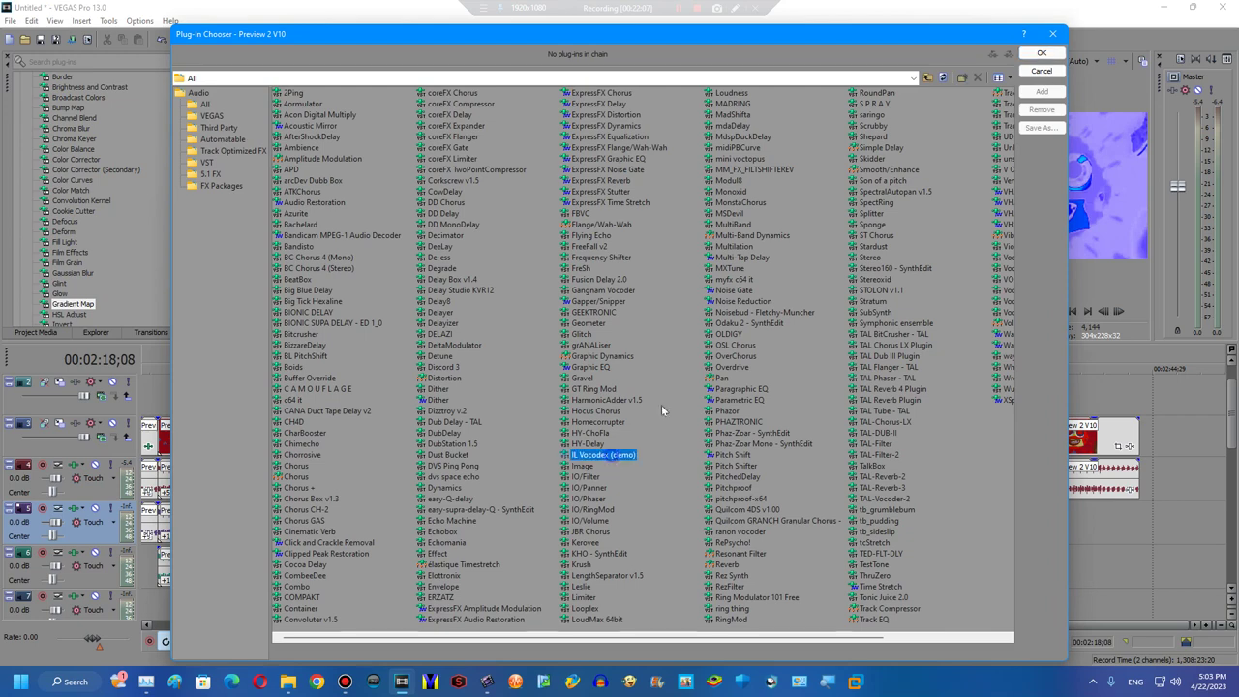
{"action": "left_click", "coordinate": [1038, 54]}
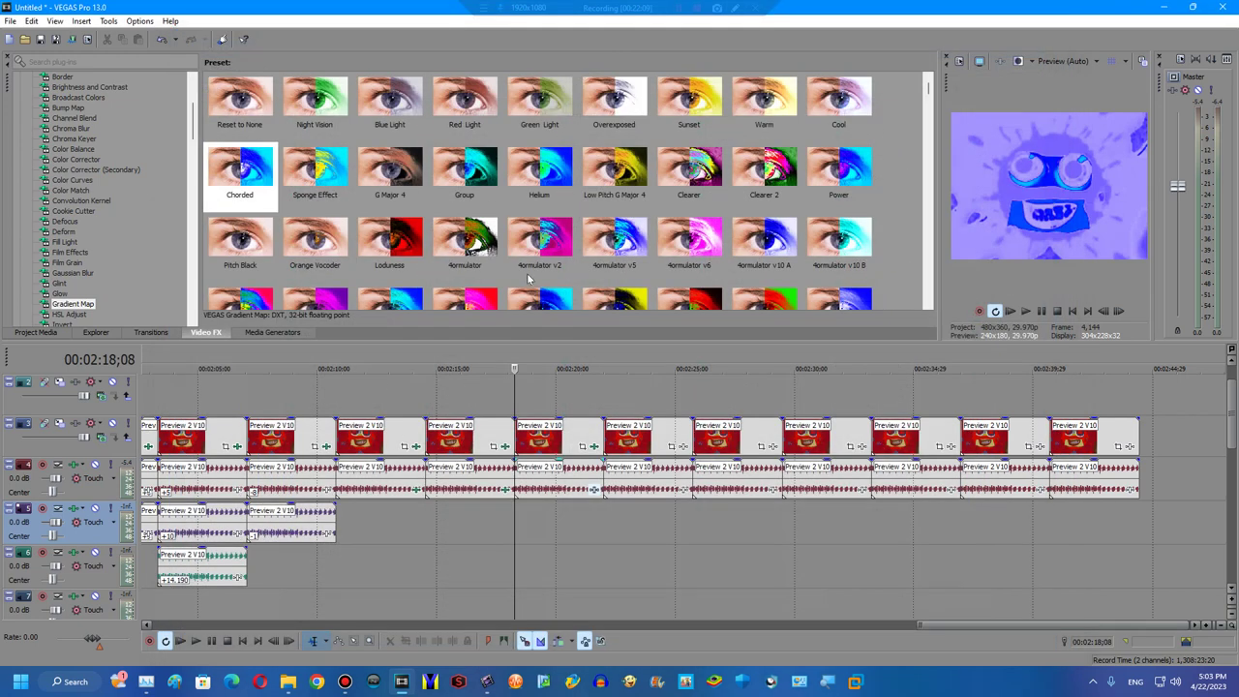
{"action": "left_click", "coordinate": [582, 180]}
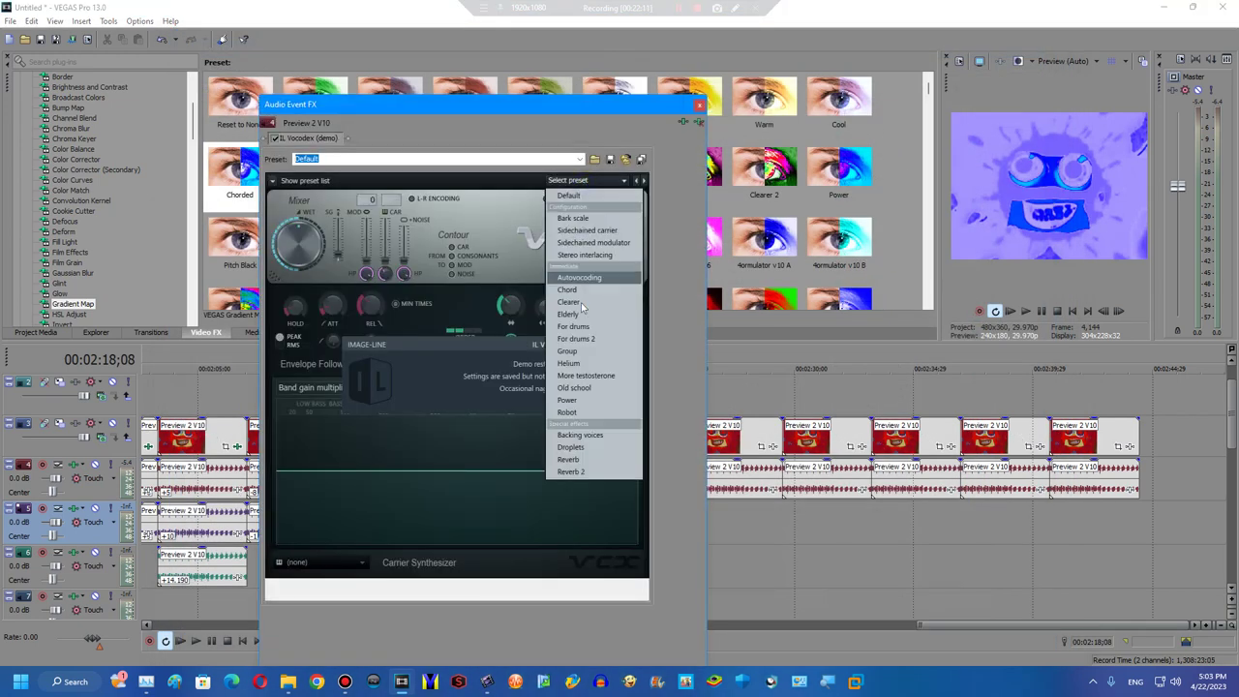
{"action": "left_click", "coordinate": [572, 292]}
{"action": "left_click", "coordinate": [587, 184]}
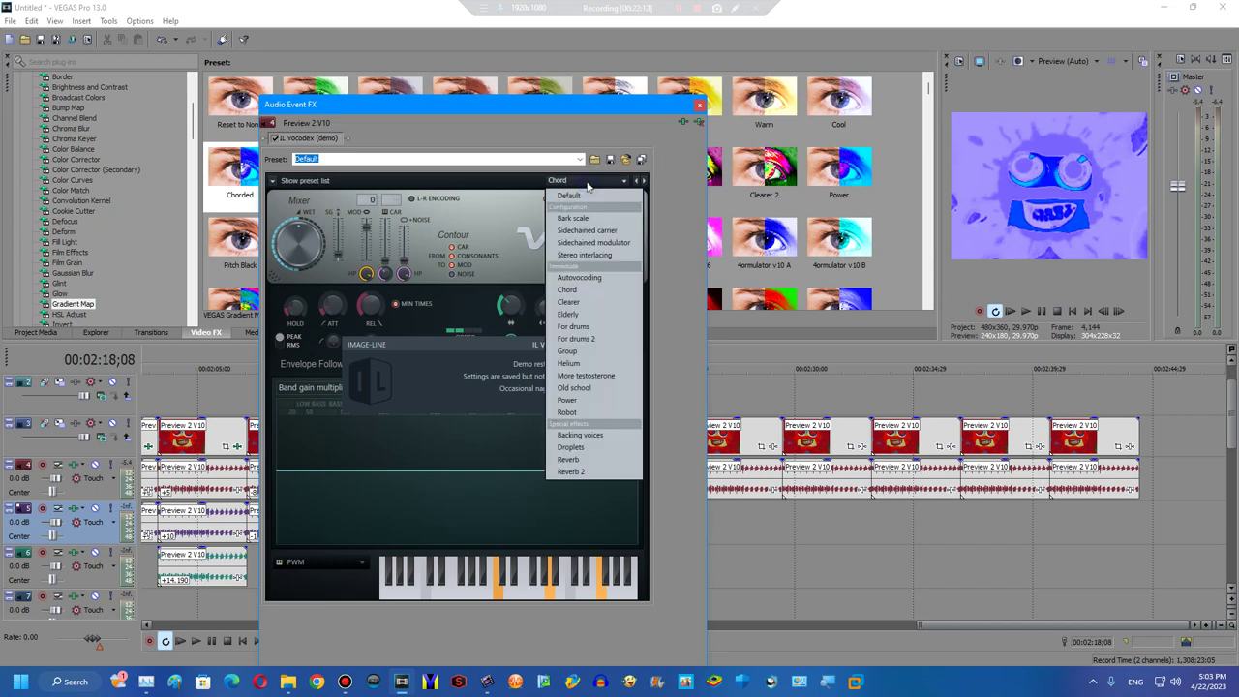
{"action": "left_click", "coordinate": [579, 293]}
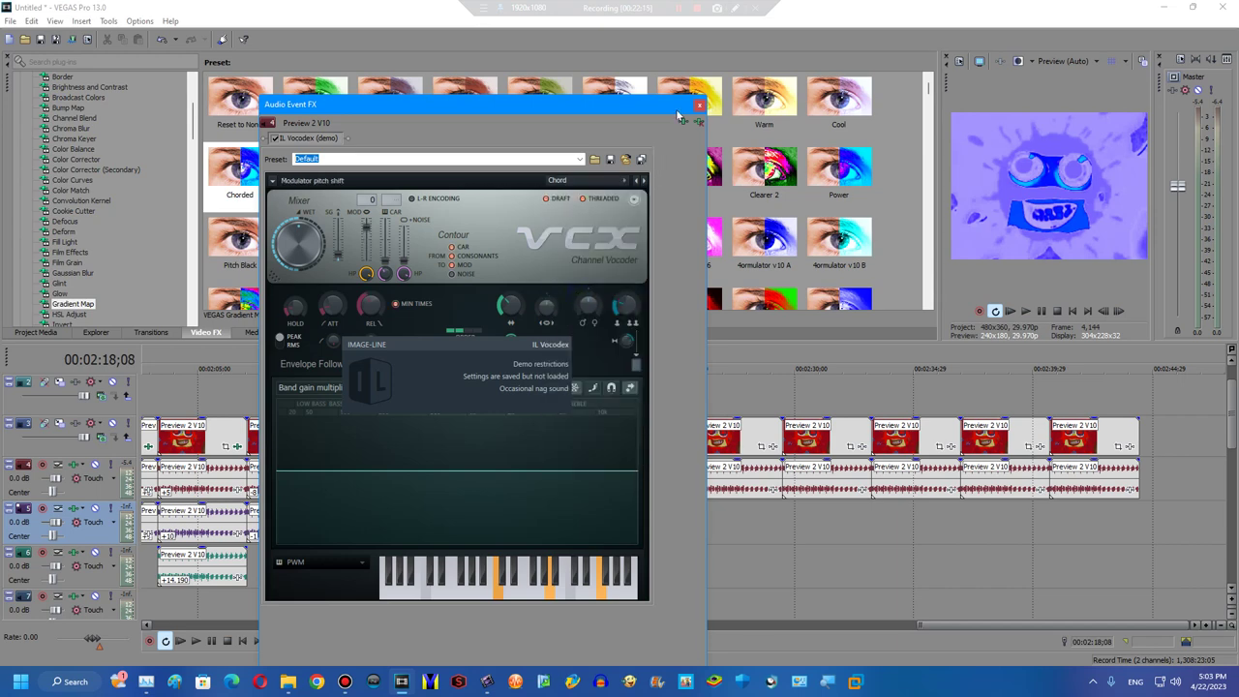
{"action": "left_click", "coordinate": [699, 105]}
Preview the vocoded clip and copy its audio event.
{"action": "left_click", "coordinate": [1026, 310]}
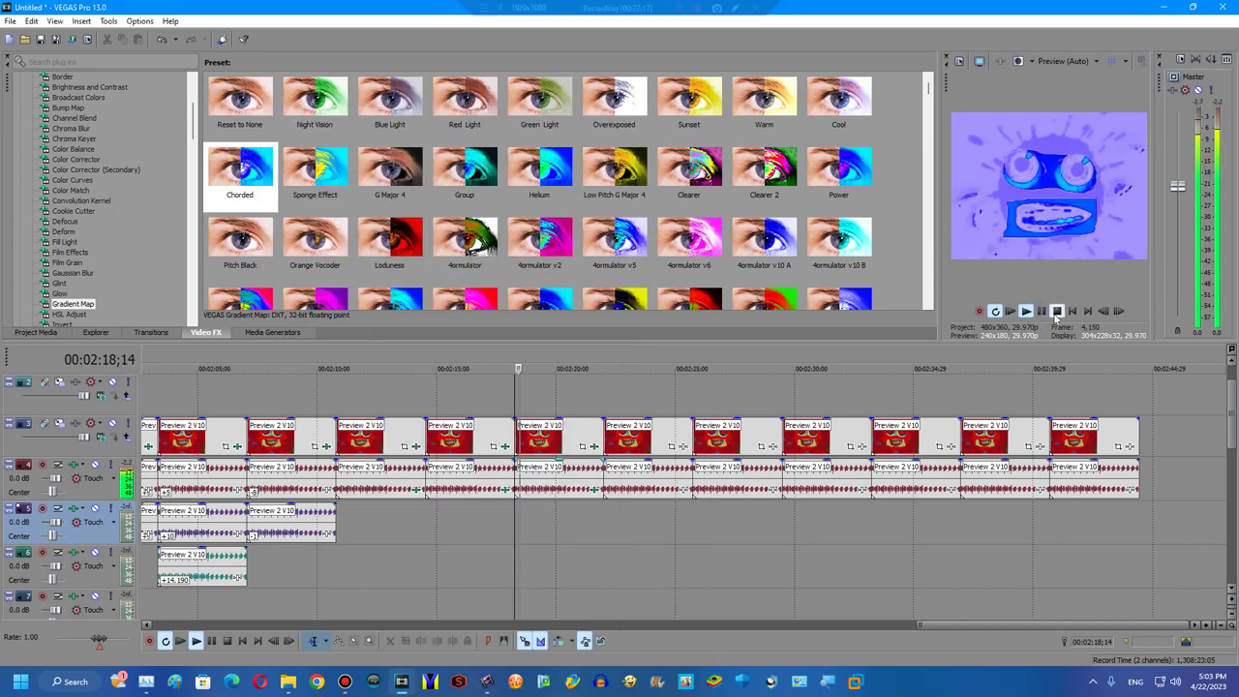
{"action": "left_click", "coordinate": [1056, 310]}
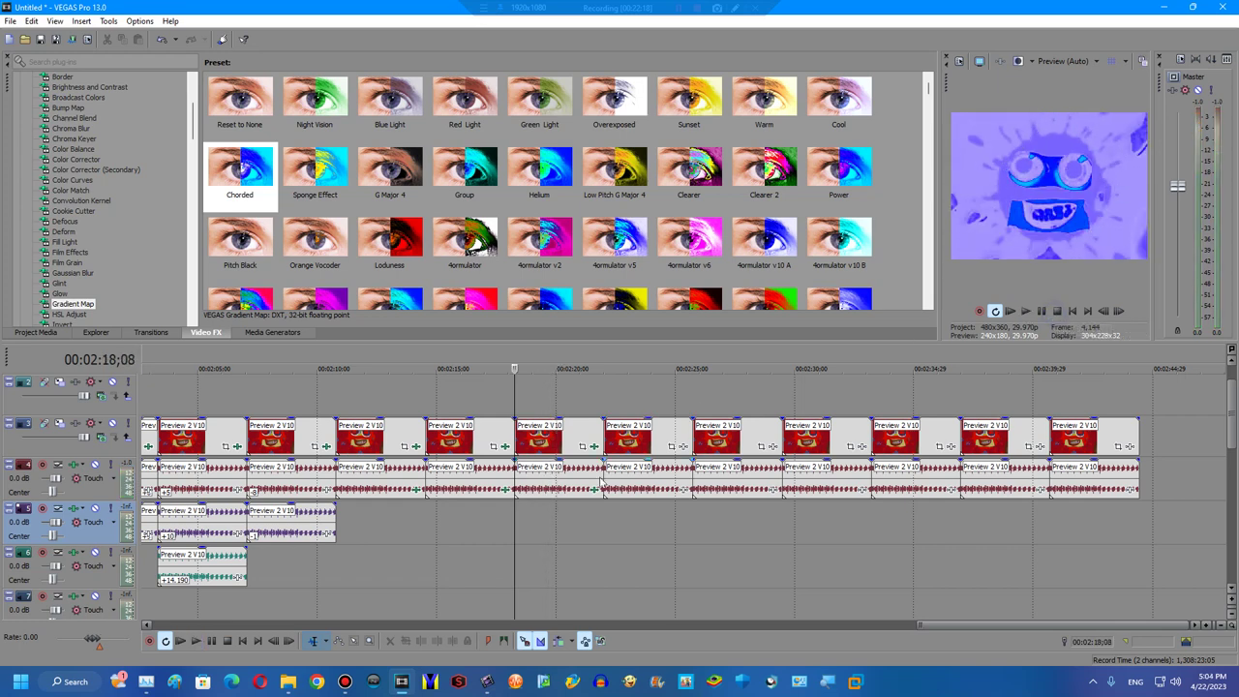
{"action": "right_click", "coordinate": [548, 484]}
{"action": "left_click", "coordinate": [580, 183]}
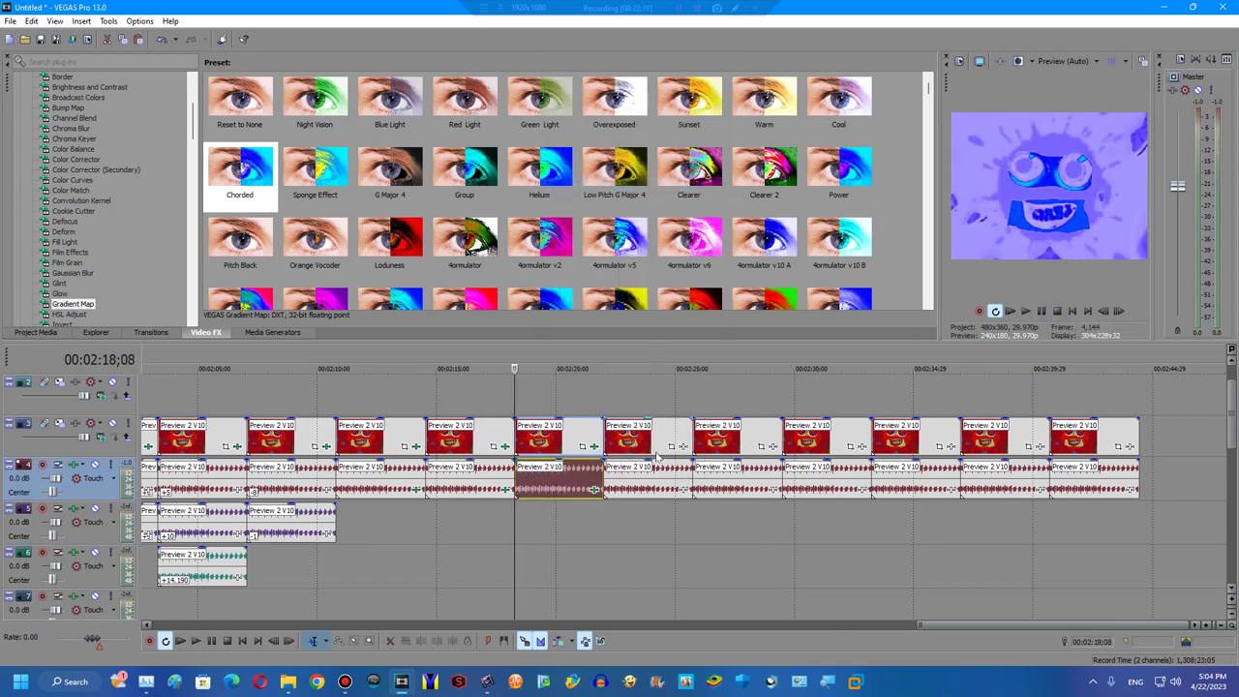
Apply the Clearer gradient map to the 2:22 clip and review its colour stops.
{"action": "left_click", "coordinate": [623, 440]}
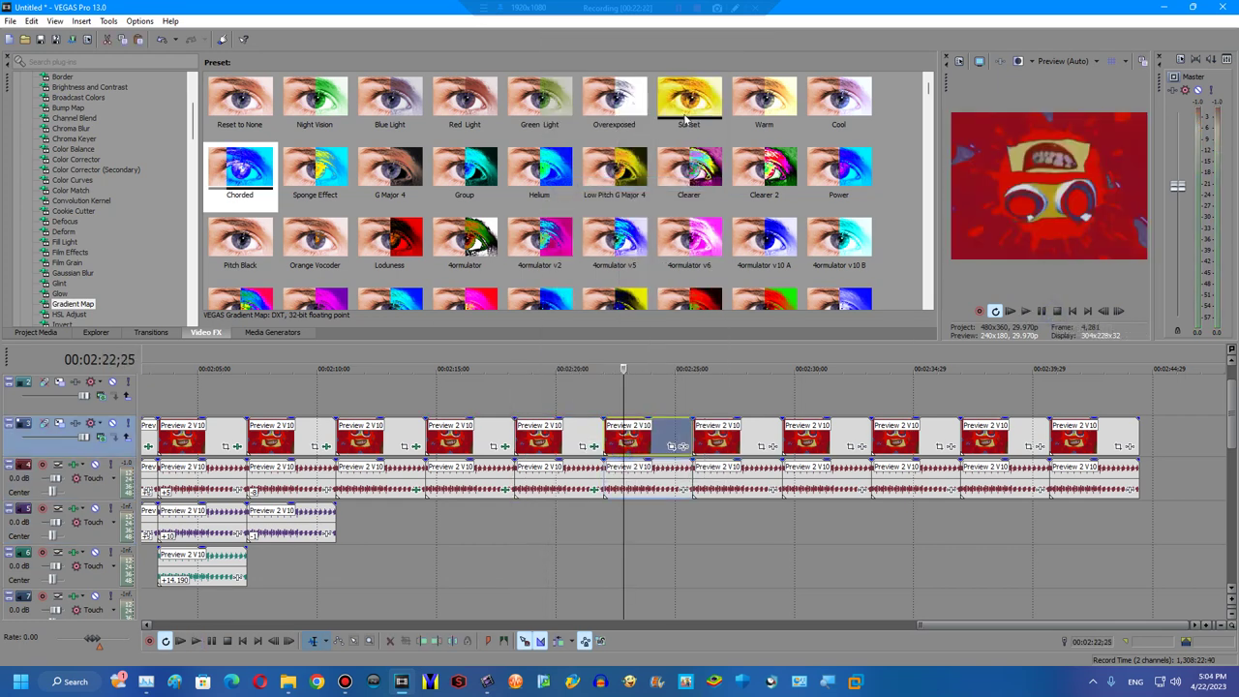
{"action": "left_click_drag", "start_coordinate": [688, 170], "coordinate": [666, 450]}
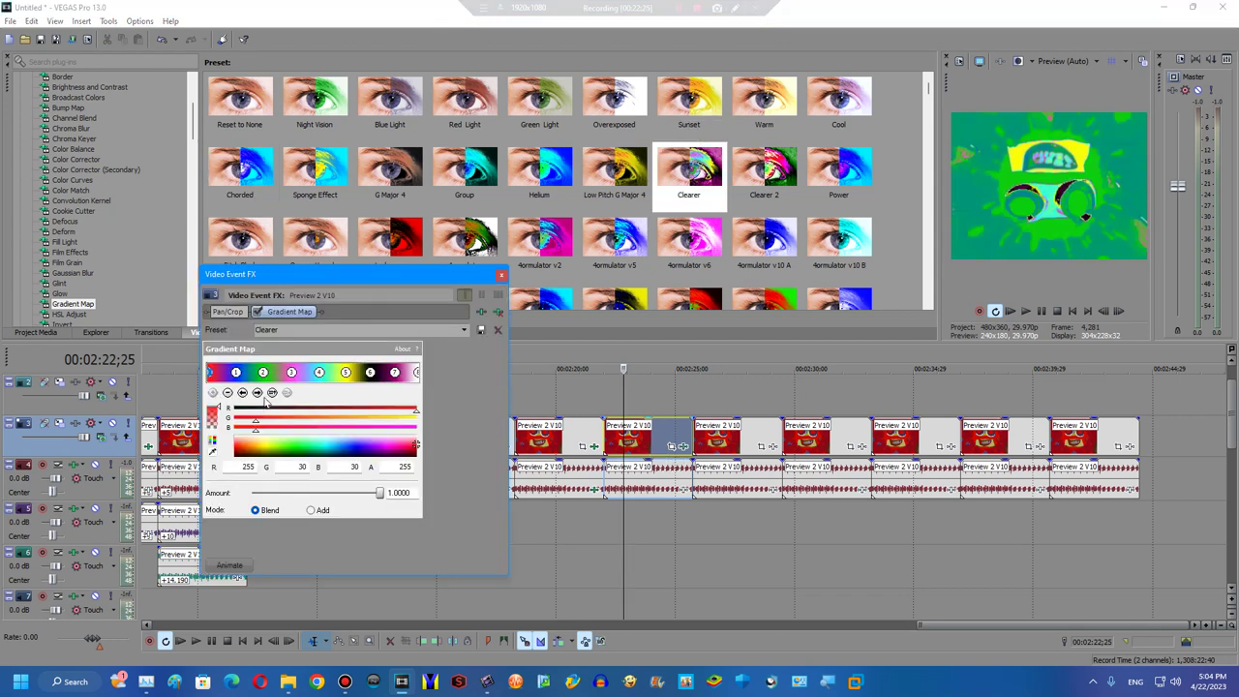
{"action": "left_click", "coordinate": [258, 393]}
{"action": "left_click", "coordinate": [257, 393]}
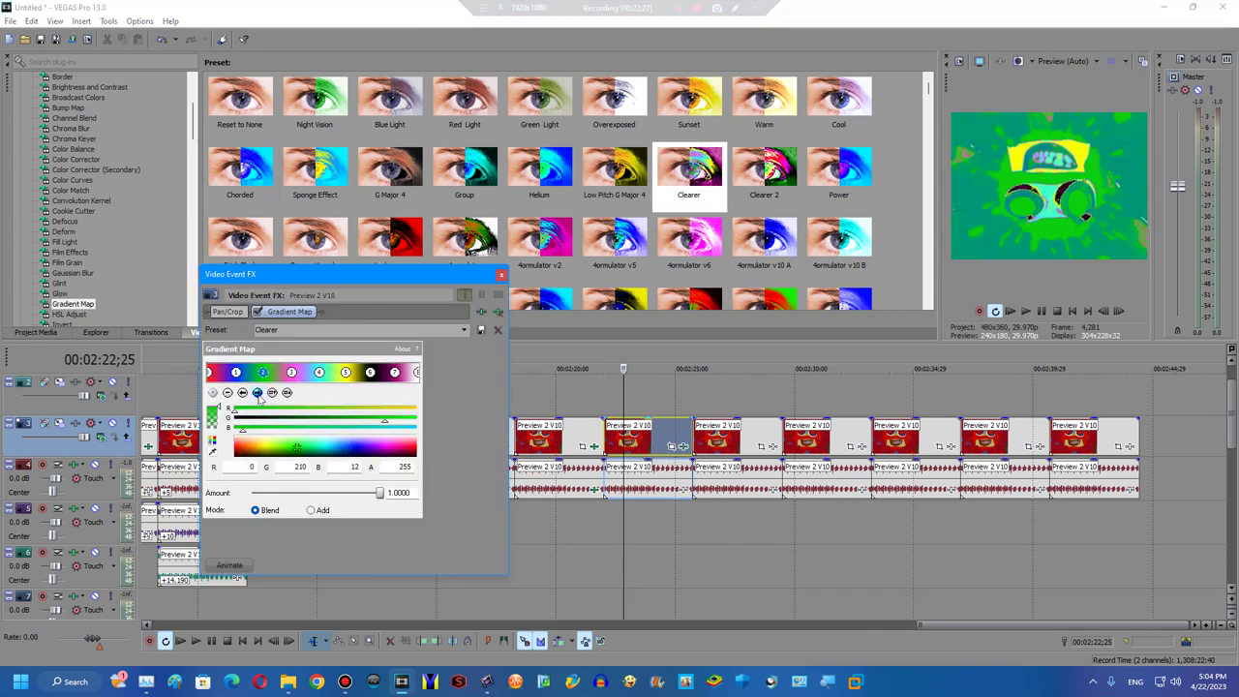
{"action": "left_click", "coordinate": [257, 393]}
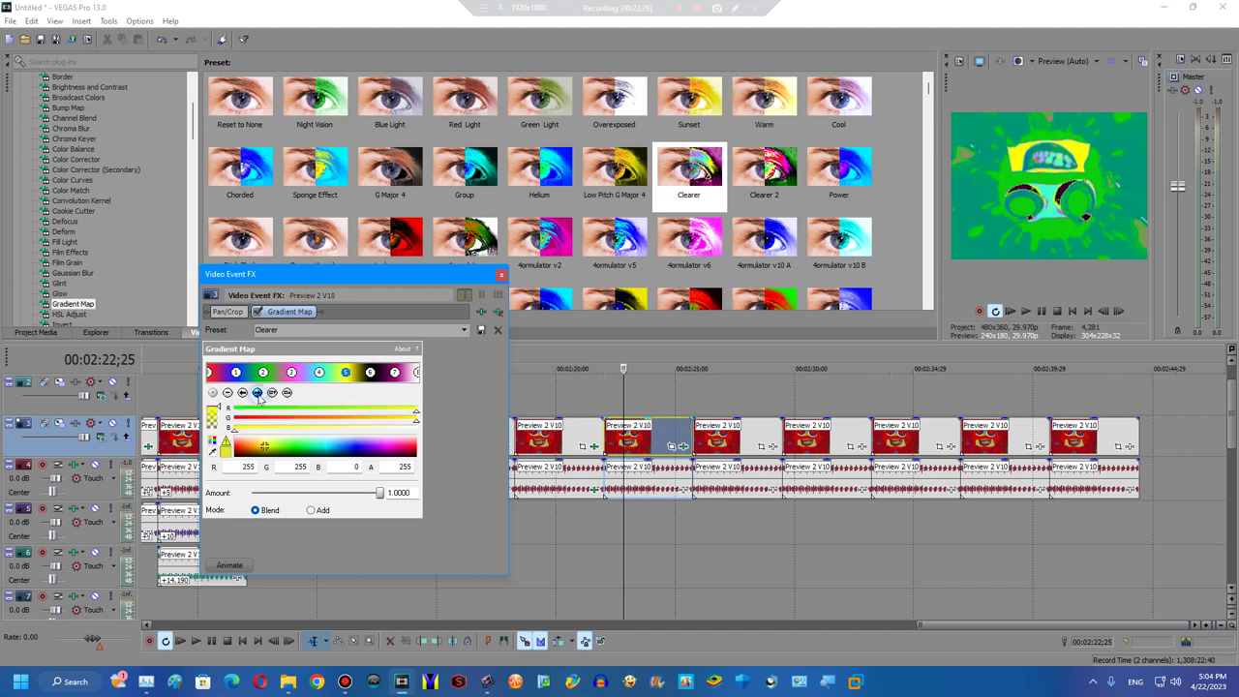
{"action": "left_click", "coordinate": [257, 393]}
{"action": "left_click", "coordinate": [257, 393]}
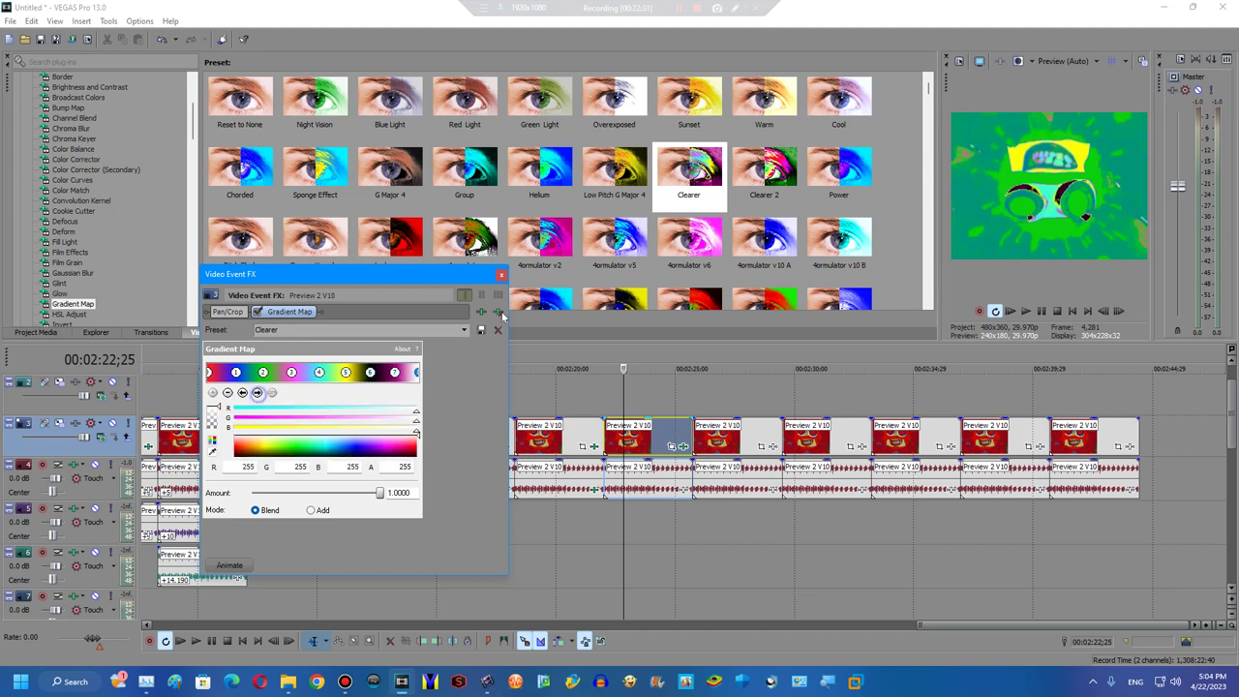
{"action": "left_click", "coordinate": [502, 275]}
Paste the copied vocoder attributes onto the five following audio events.
{"action": "right_click", "coordinate": [658, 489]}
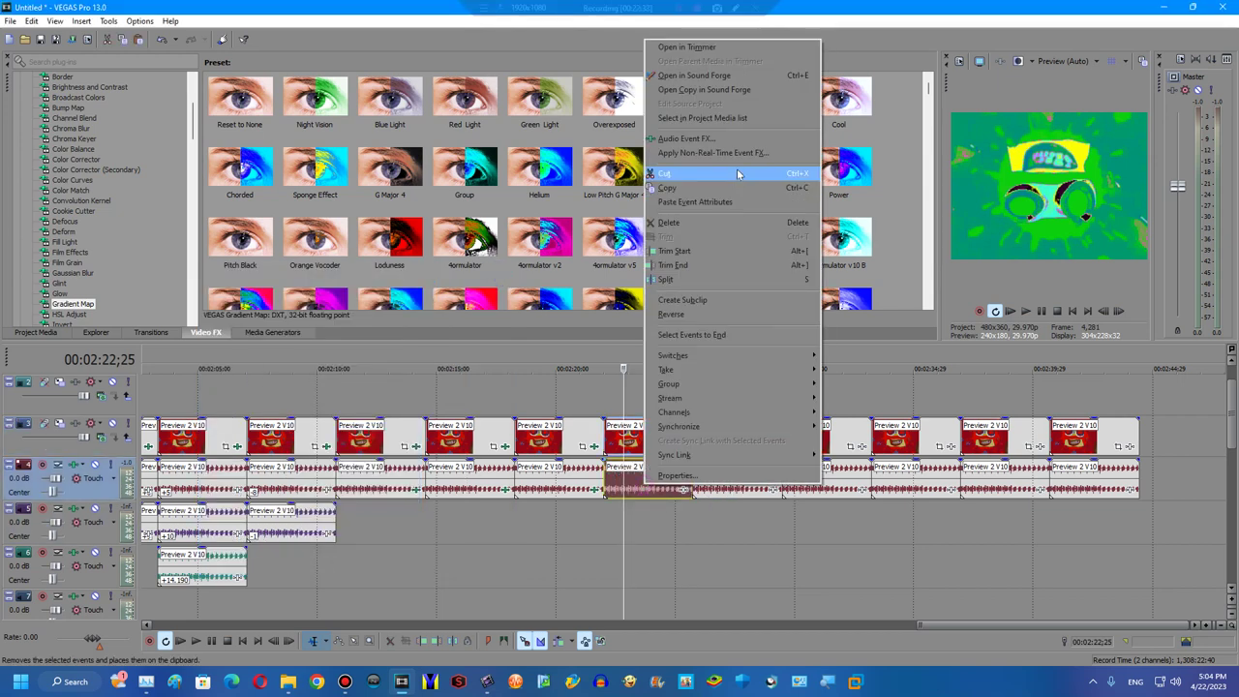
{"action": "left_click", "coordinate": [724, 201]}
{"action": "right_click", "coordinate": [717, 489]}
{"action": "left_click", "coordinate": [821, 225]}
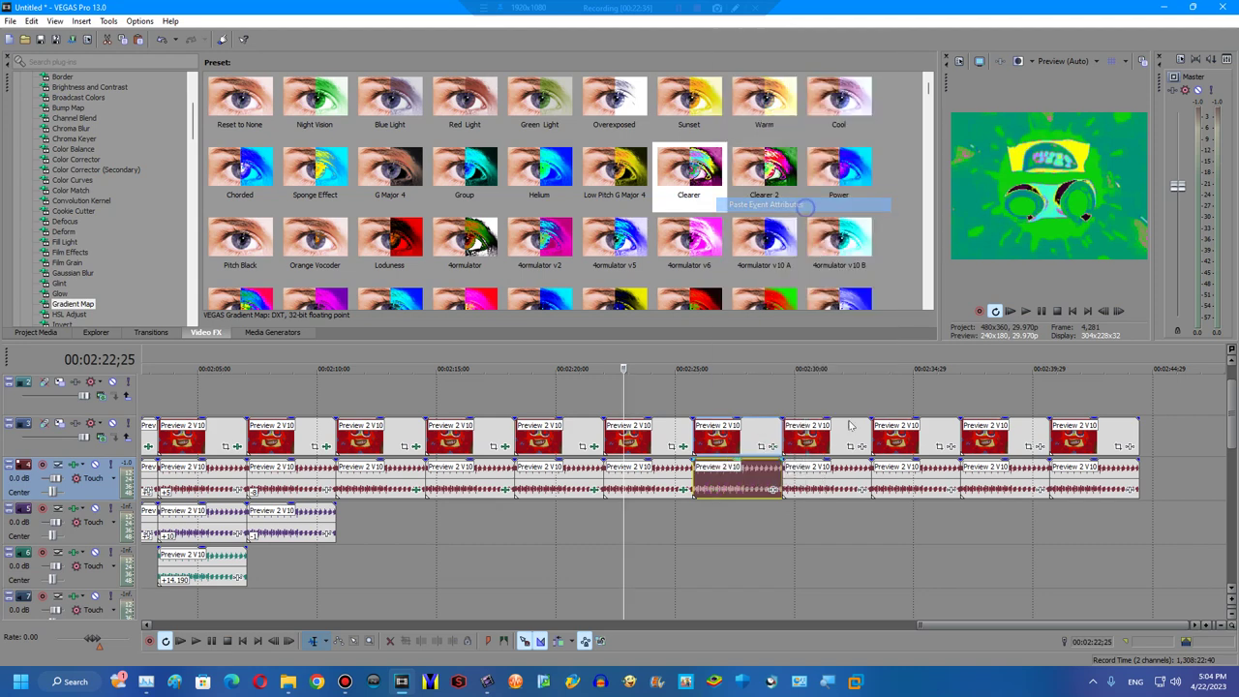
{"action": "right_click", "coordinate": [829, 486]}
{"action": "left_click", "coordinate": [920, 201]}
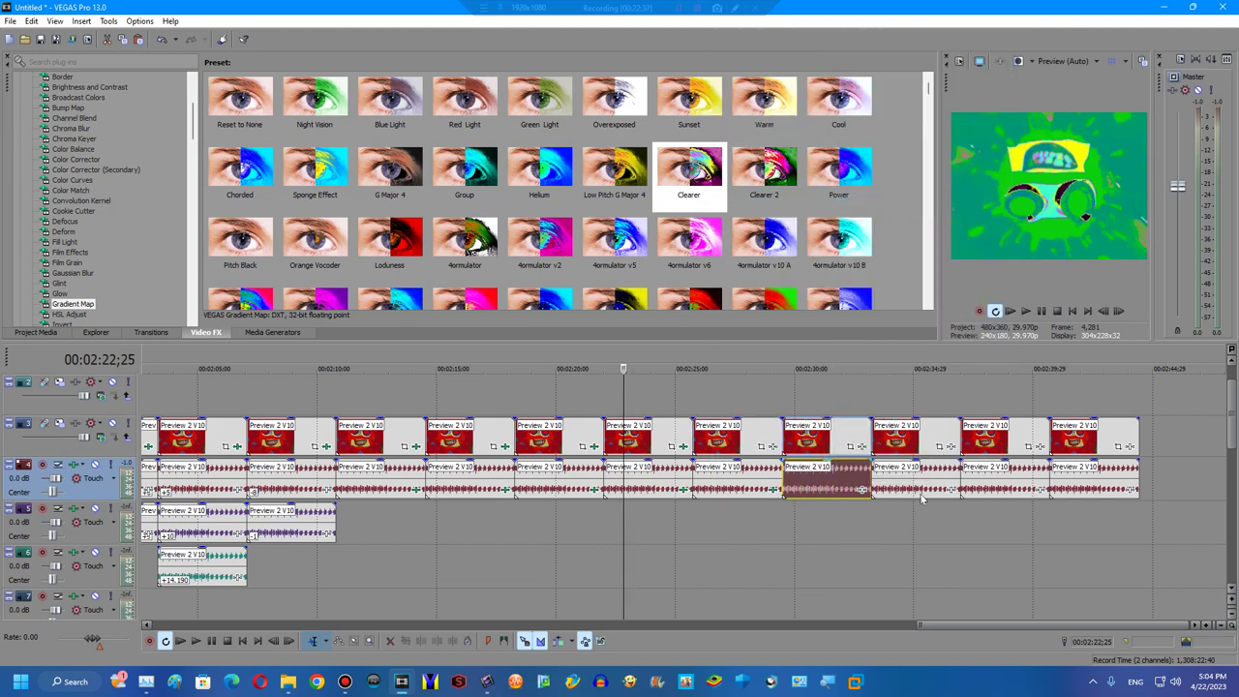
{"action": "right_click", "coordinate": [921, 489]}
{"action": "left_click", "coordinate": [1031, 210]}
{"action": "right_click", "coordinate": [1024, 489]}
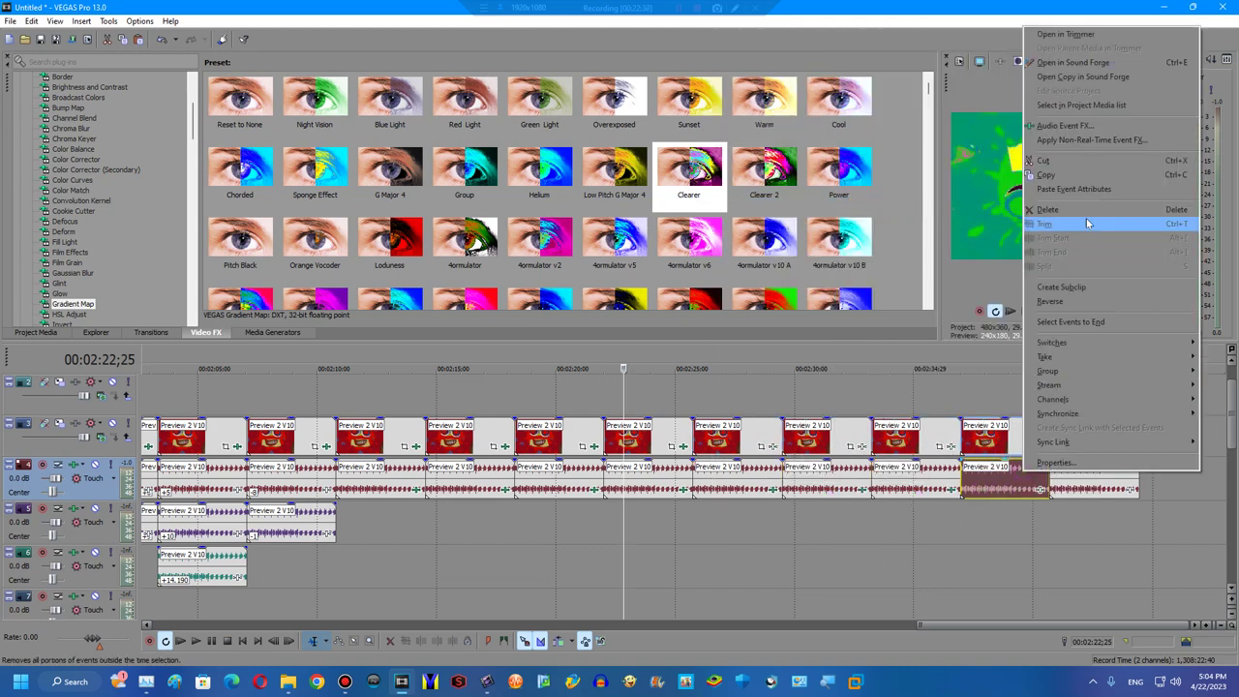
{"action": "left_click", "coordinate": [1074, 191]}
Switch one pasted Vocodex to the Clearer preset and play it back.
{"action": "left_click", "coordinate": [683, 489]}
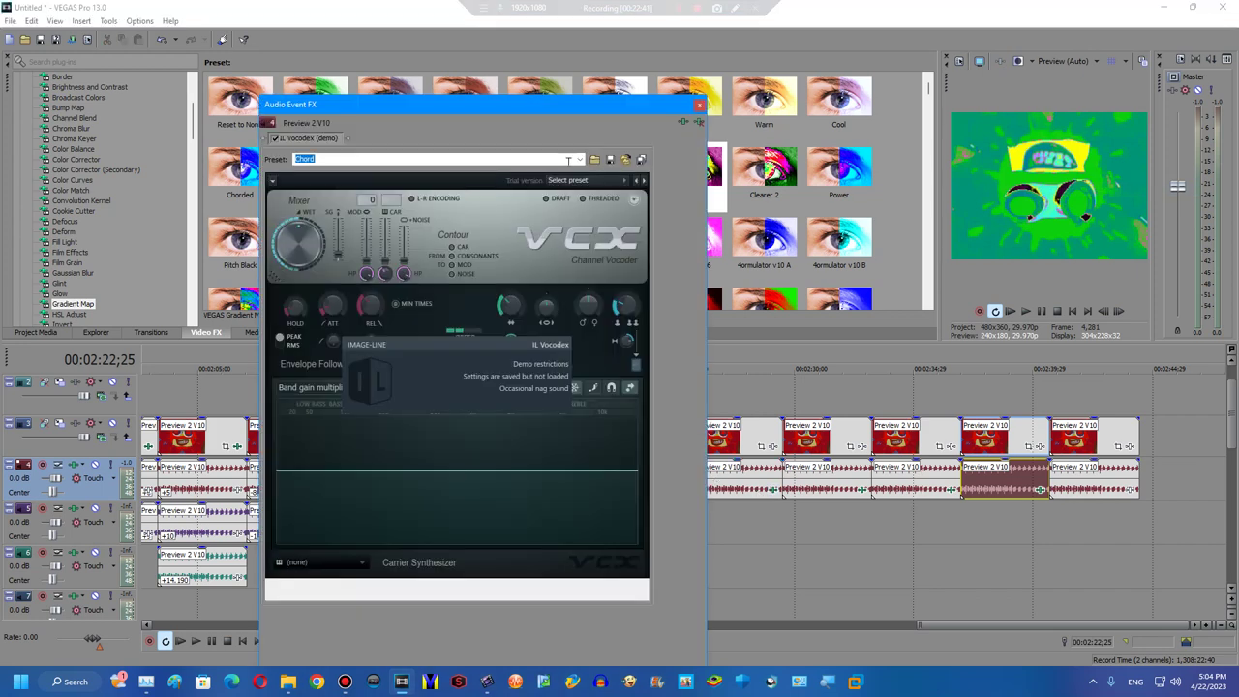
{"action": "left_click", "coordinate": [579, 181]}
{"action": "left_click", "coordinate": [569, 301]}
{"action": "key", "text": "space"}
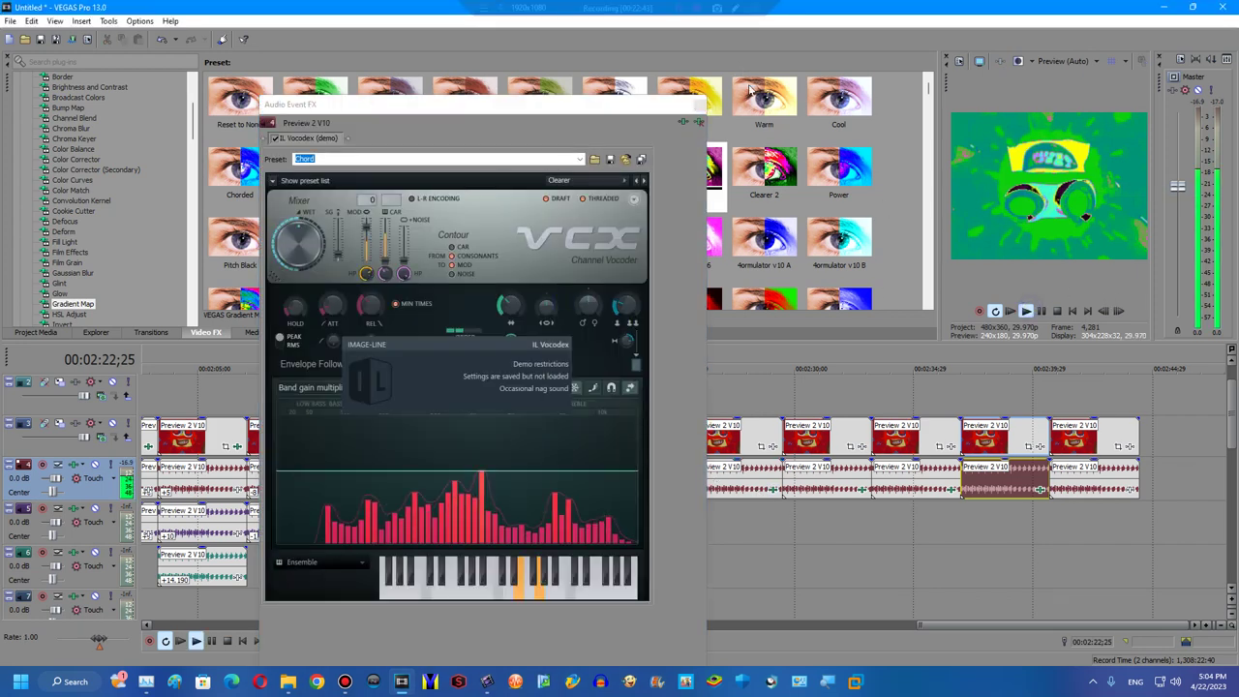
{"action": "left_click", "coordinate": [699, 104]}
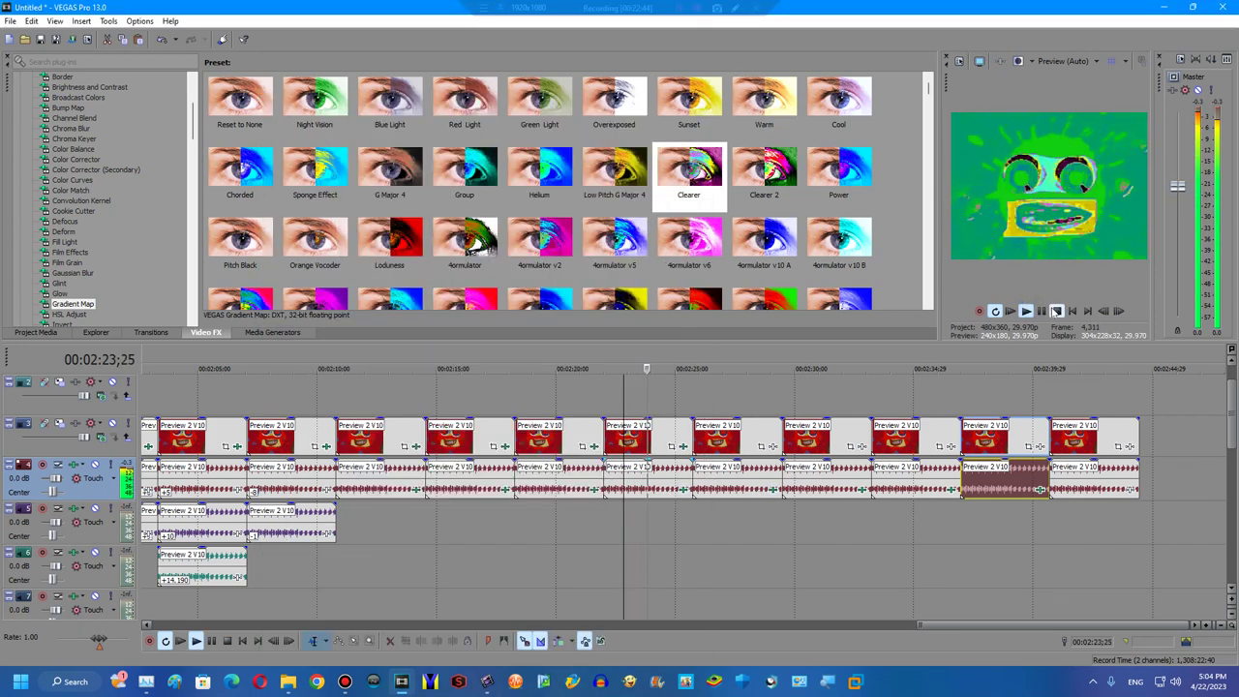
{"action": "left_click", "coordinate": [726, 426]}
Place a copy of the 2:25 clip on the top track and copy the 1:45 top-track clip.
{"action": "right_click", "coordinate": [727, 406]}
{"action": "left_click", "coordinate": [764, 431]}
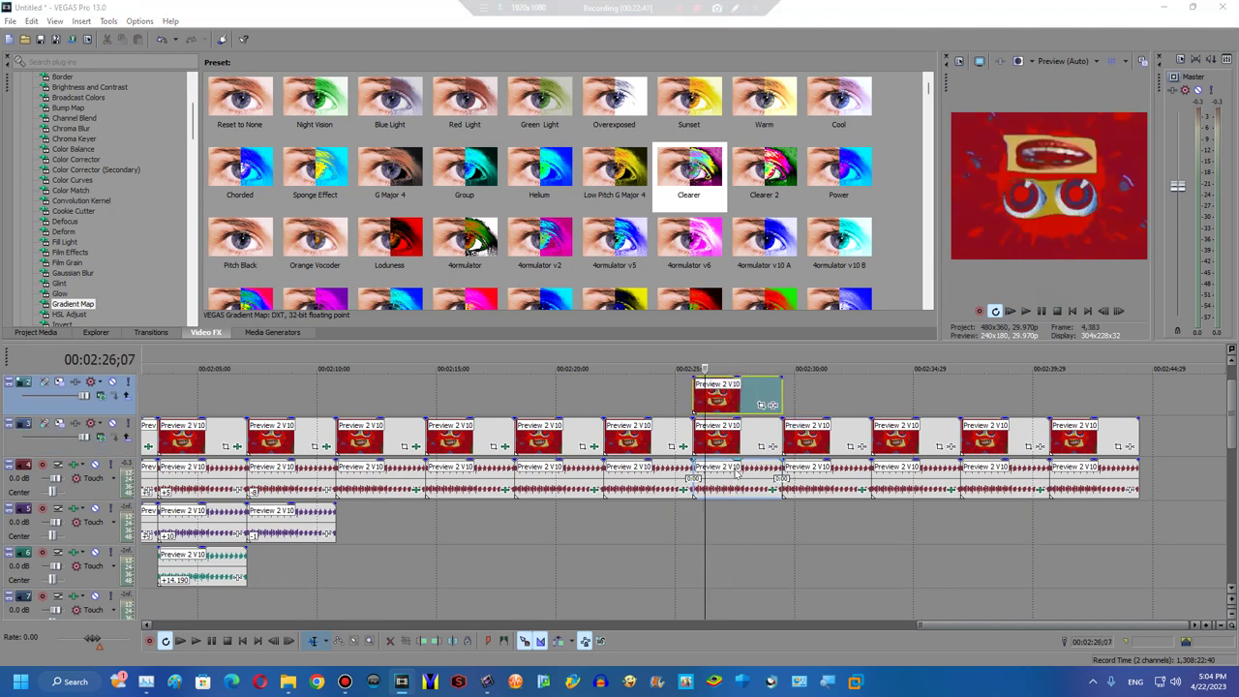
{"action": "left_click_drag", "start_coordinate": [734, 518], "coordinate": [737, 523]}
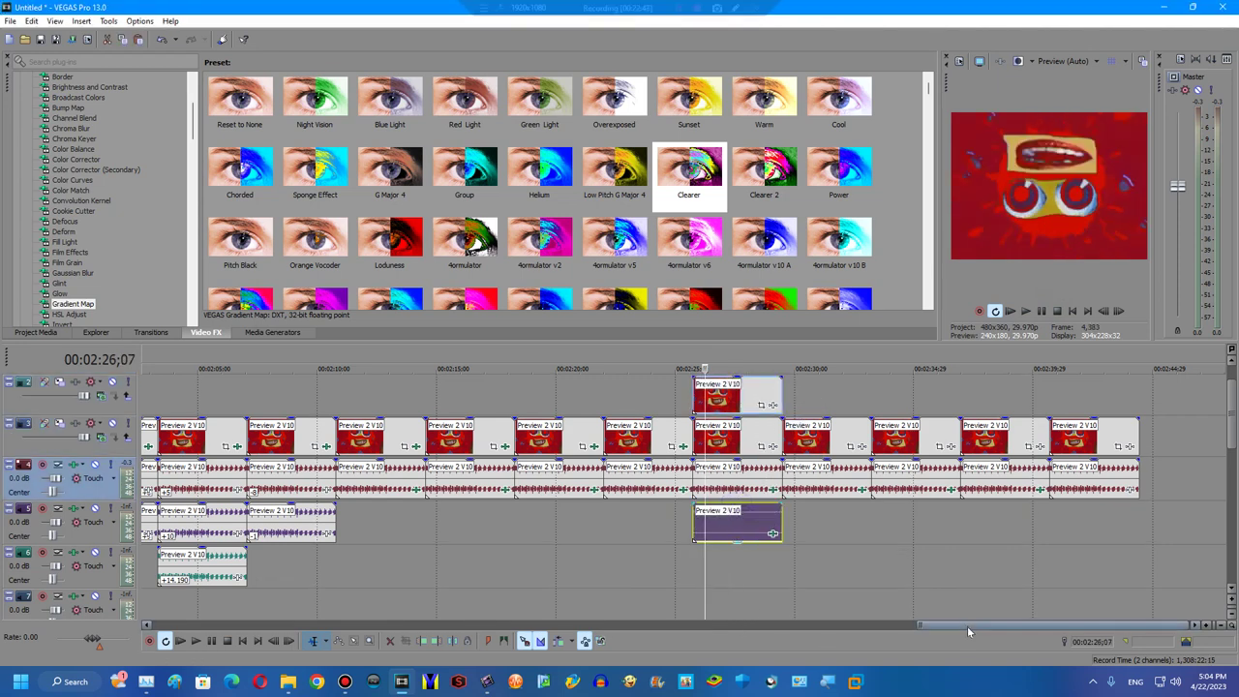
{"action": "left_click_drag", "start_coordinate": [967, 626], "coordinate": [778, 625]}
{"action": "left_click_drag", "start_coordinate": [1122, 397], "coordinate": [417, 397]}
{"action": "left_click", "coordinate": [410, 392]}
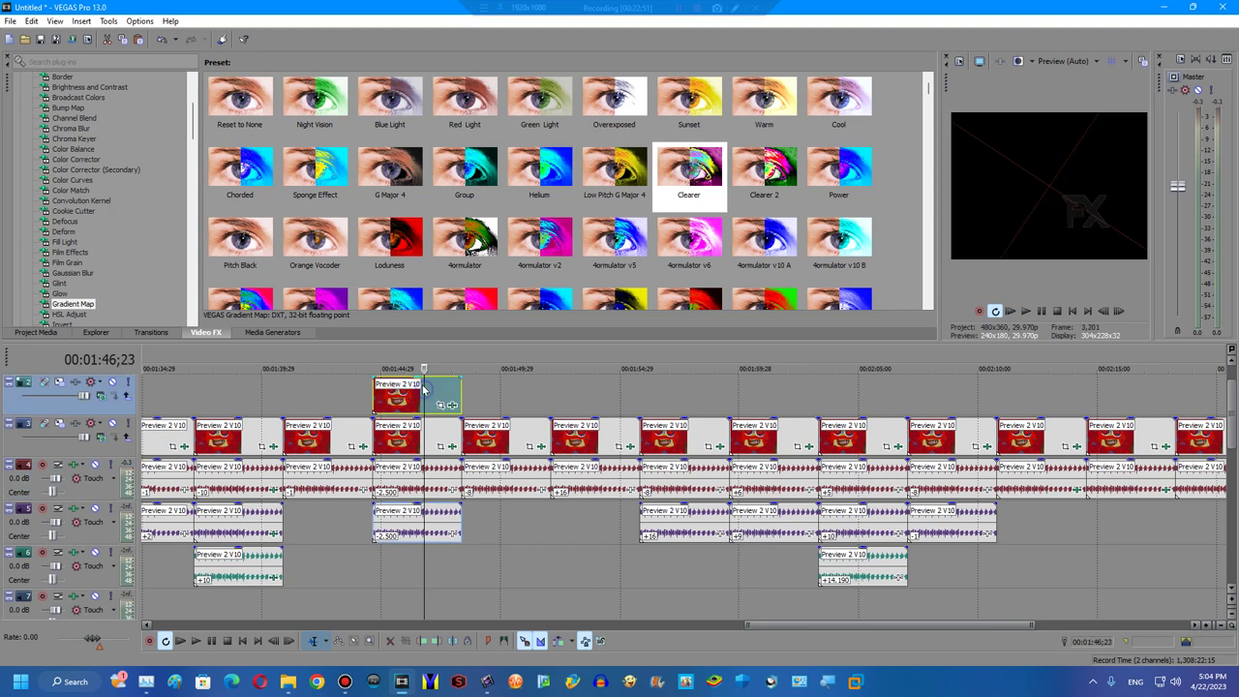
{"action": "left_click", "coordinate": [397, 392]}
{"action": "right_click", "coordinate": [405, 392]}
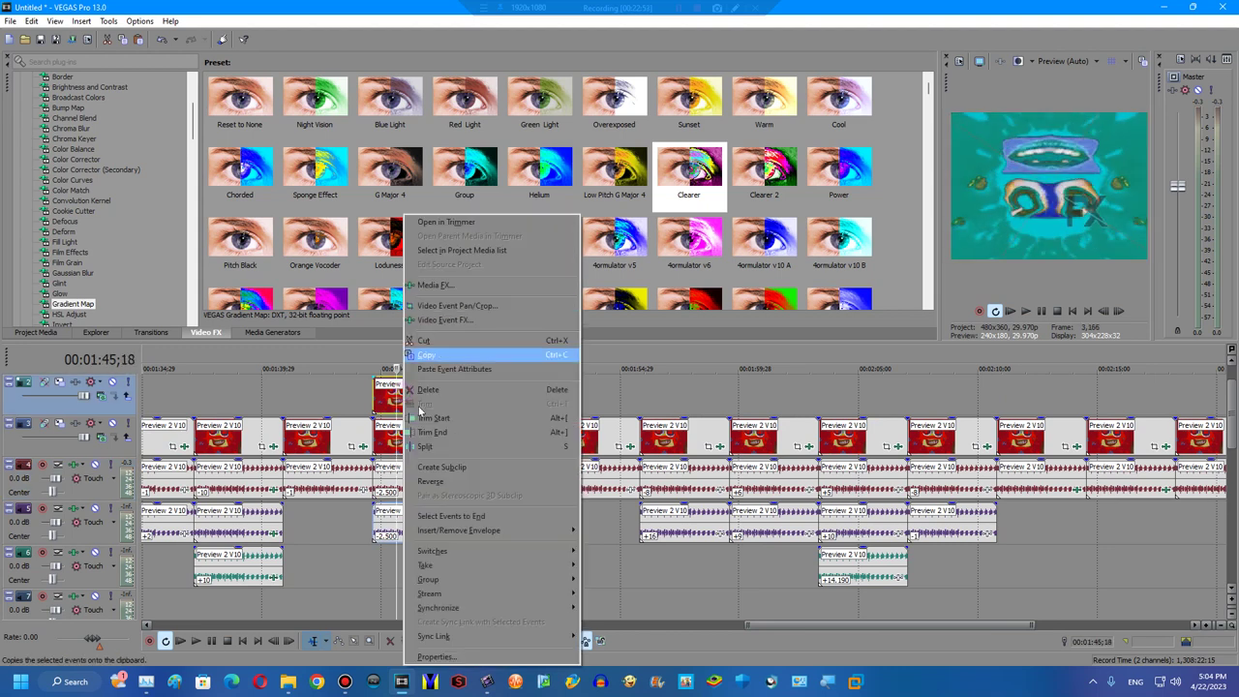
{"action": "key", "text": "Escape"}
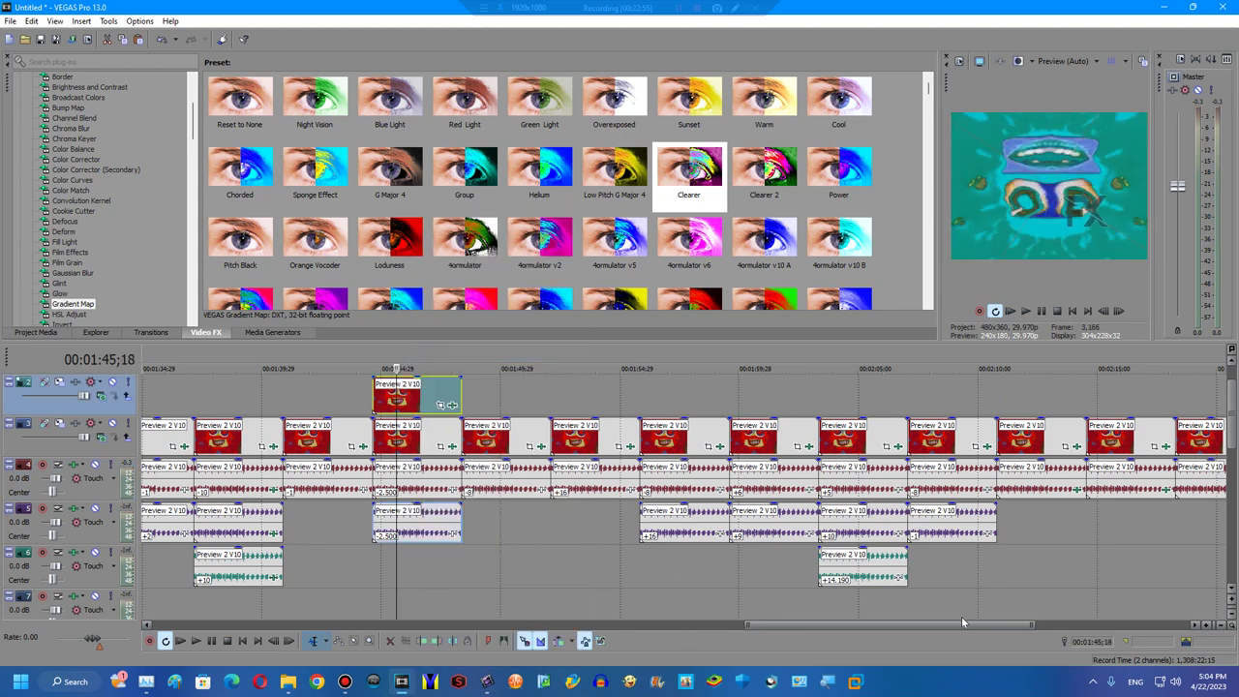
{"action": "left_click_drag", "start_coordinate": [961, 625], "coordinate": [988, 626]}
{"action": "key", "text": "ctrl+z"}
Strip the Mirror, HSL Adjust and TV Simulator effects from the 2:25 copy.
{"action": "right_click", "coordinate": [869, 398]}
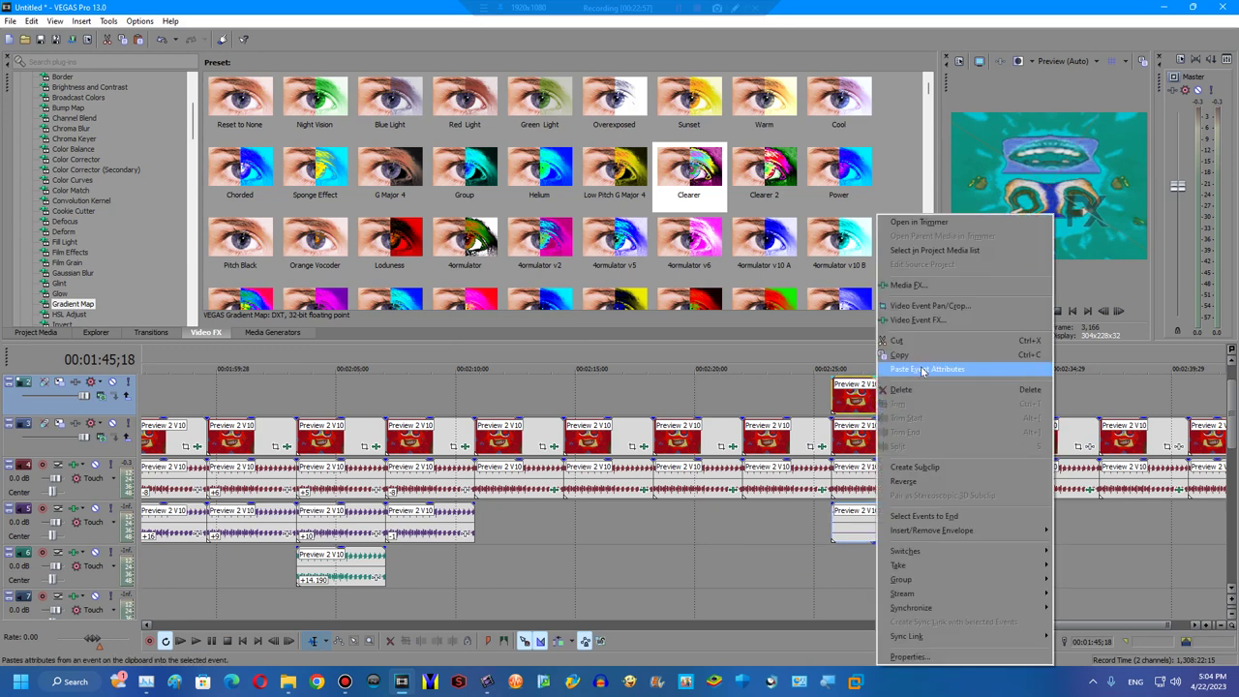
{"action": "key", "text": "Escape"}
{"action": "left_click", "coordinate": [857, 397]}
{"action": "left_click", "coordinate": [899, 405]}
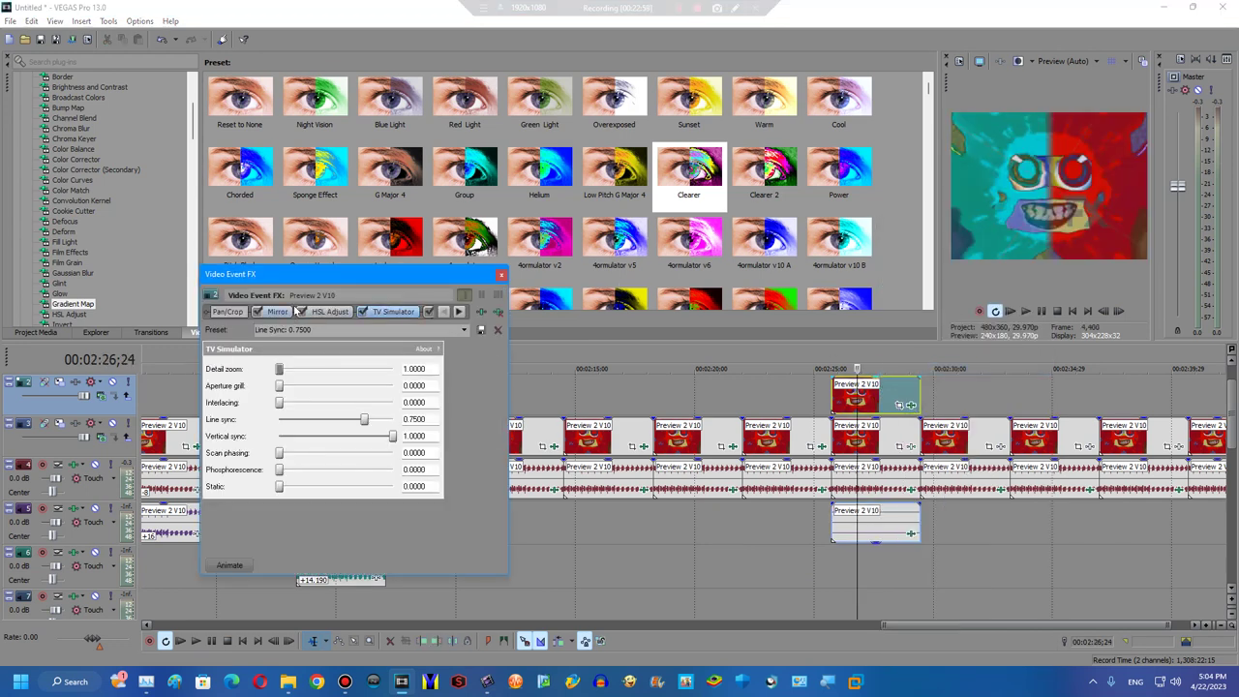
{"action": "left_click", "coordinate": [276, 312]}
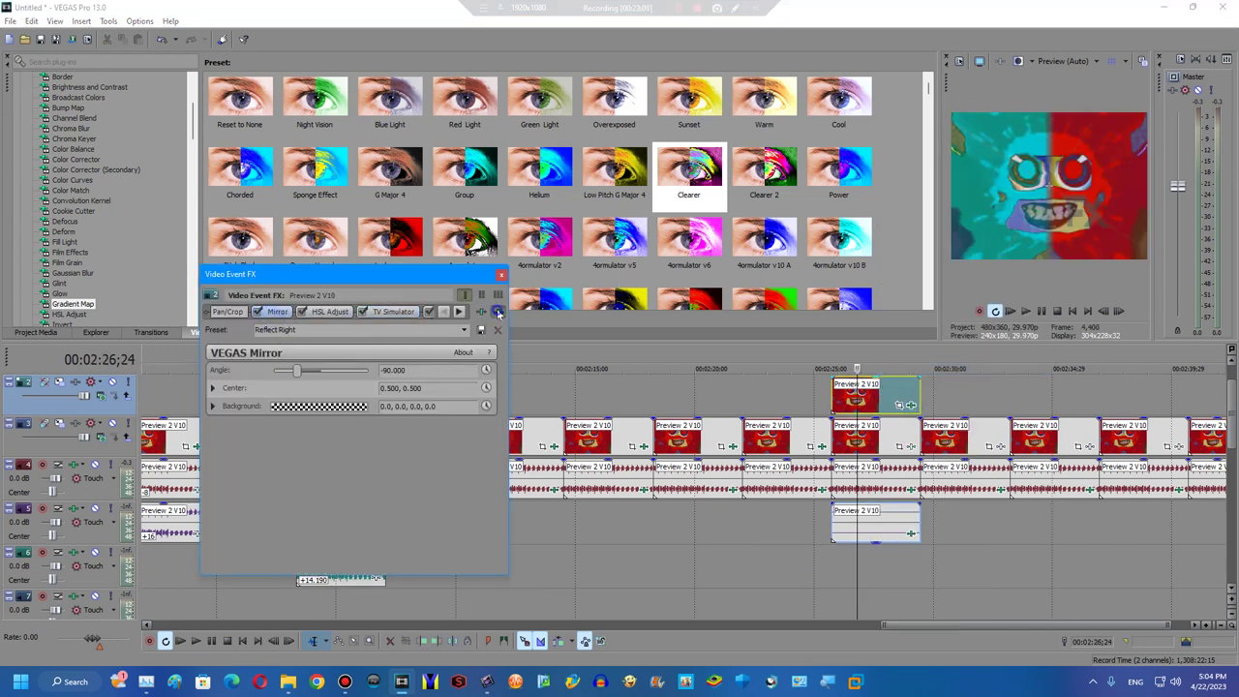
{"action": "left_click", "coordinate": [498, 311]}
{"action": "left_click", "coordinate": [498, 311]}
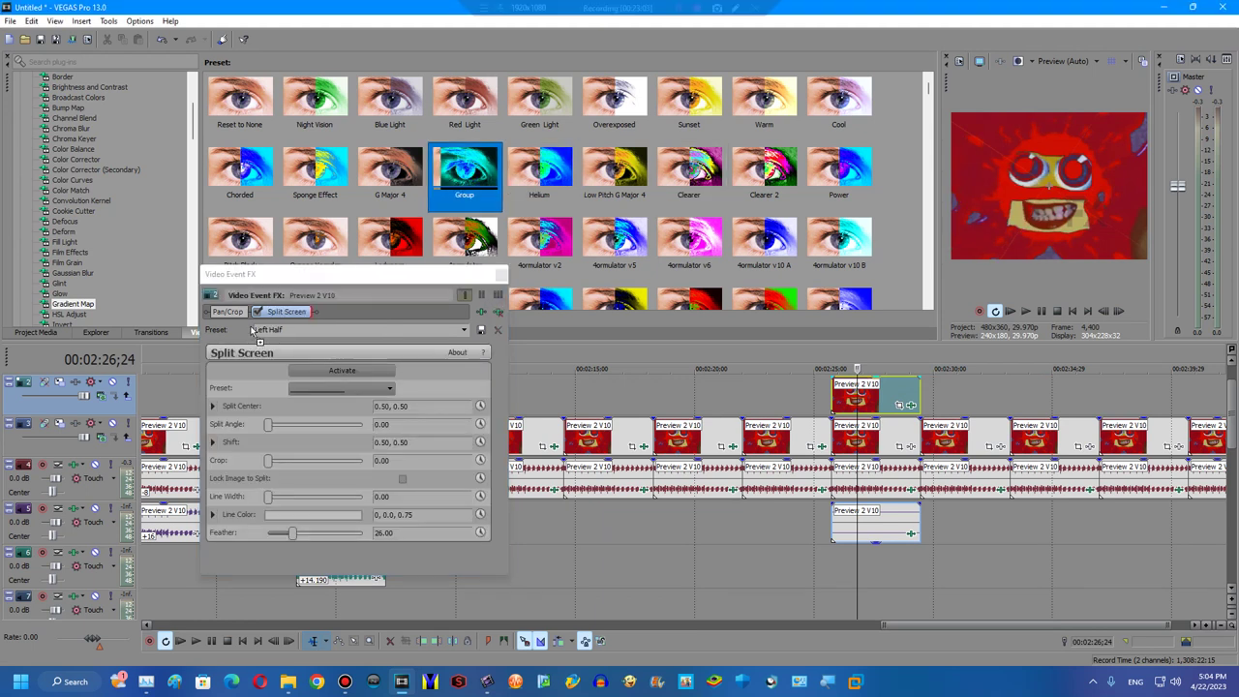
Apply the Group gradient map preset and edit its colour points to cyan-teal.
{"action": "left_click_drag", "start_coordinate": [283, 416], "coordinate": [271, 408]}
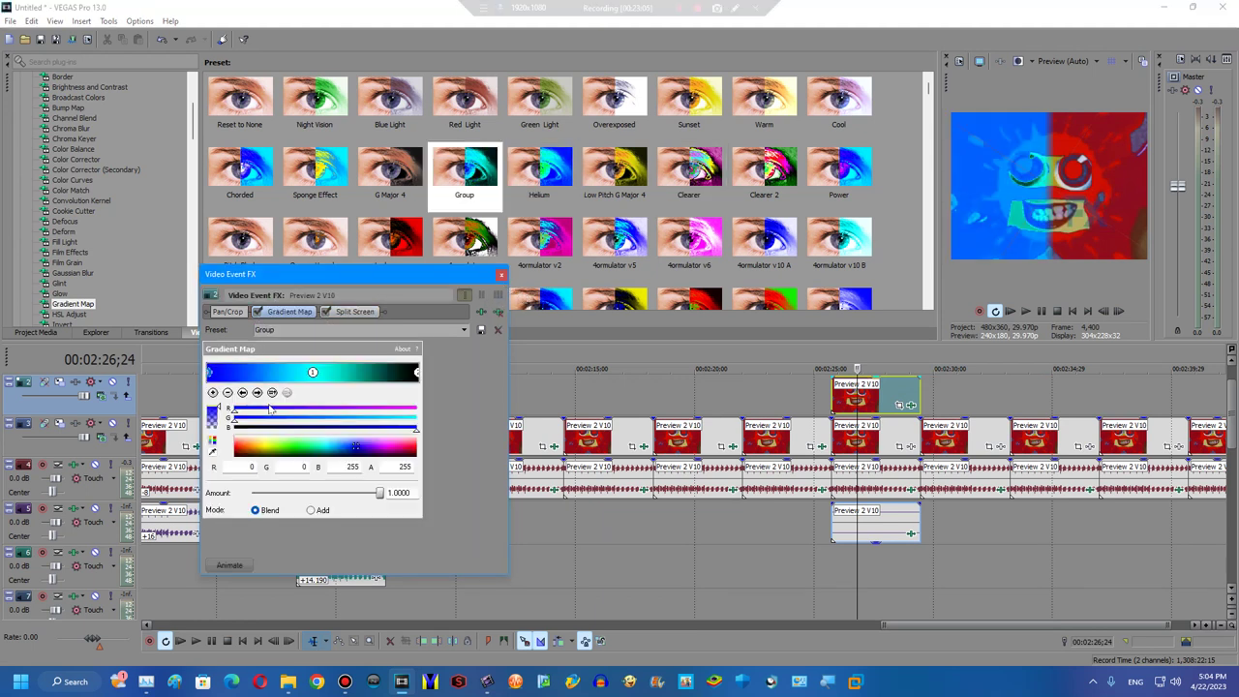
{"action": "left_click", "coordinate": [257, 392]}
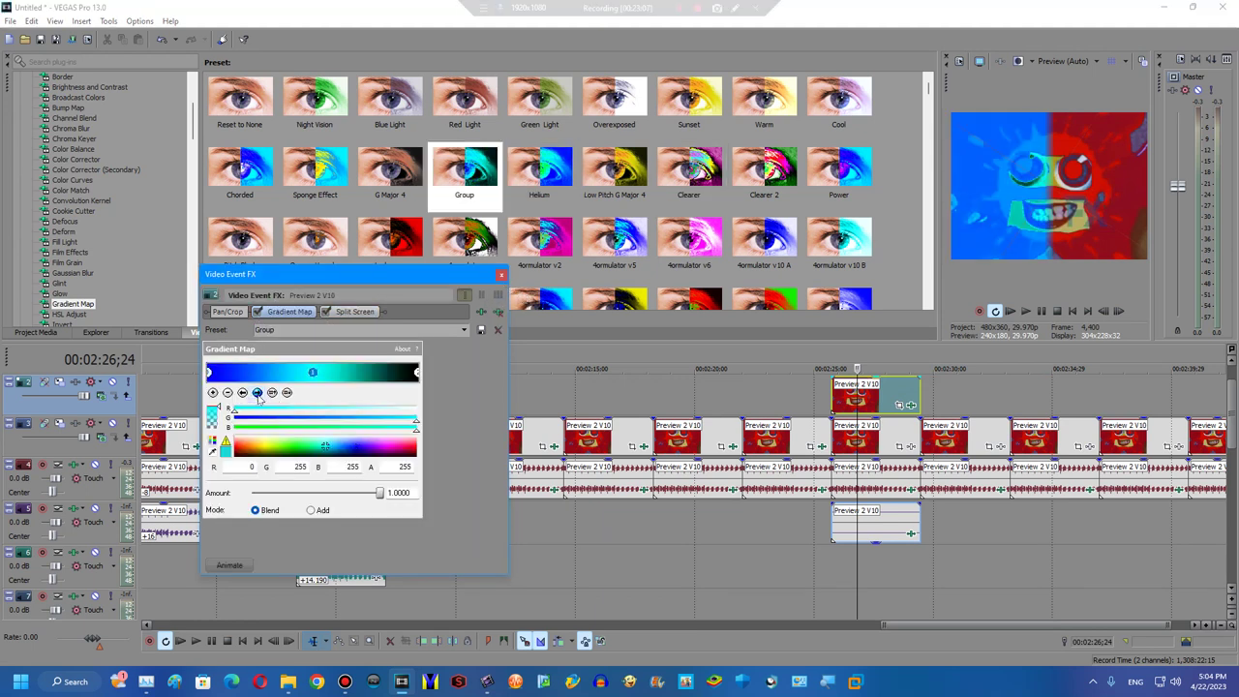
{"action": "left_click", "coordinate": [474, 297]}
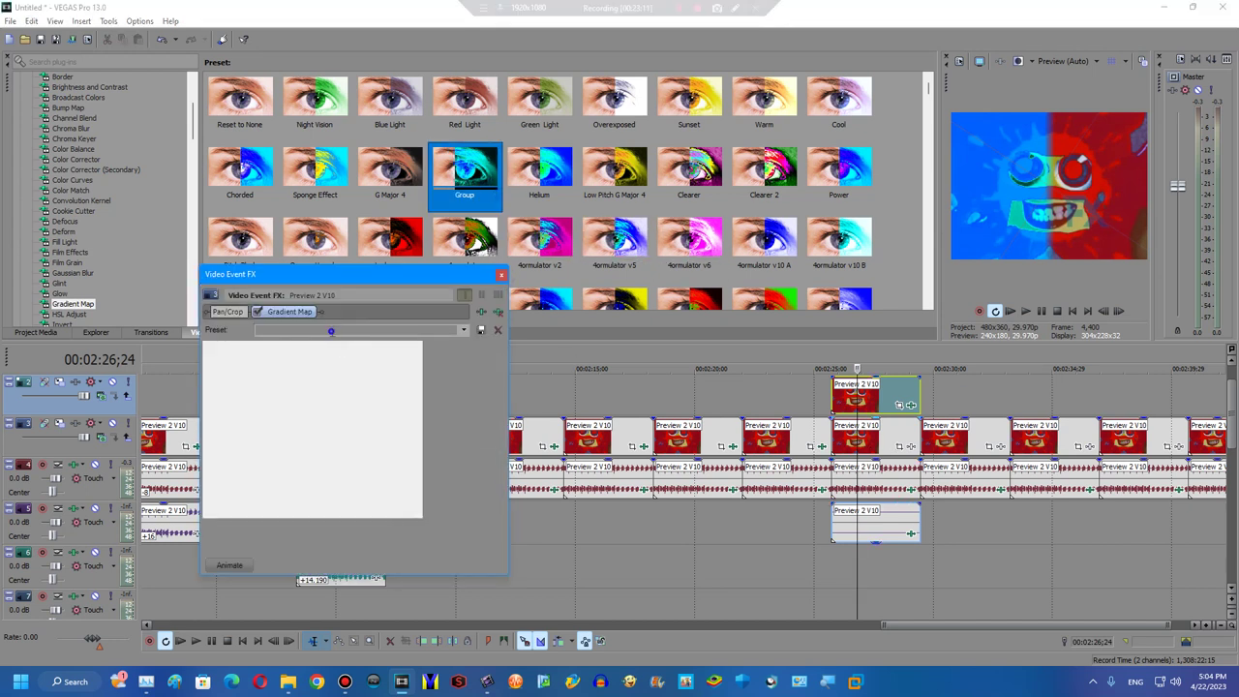
{"action": "left_click", "coordinate": [325, 372]}
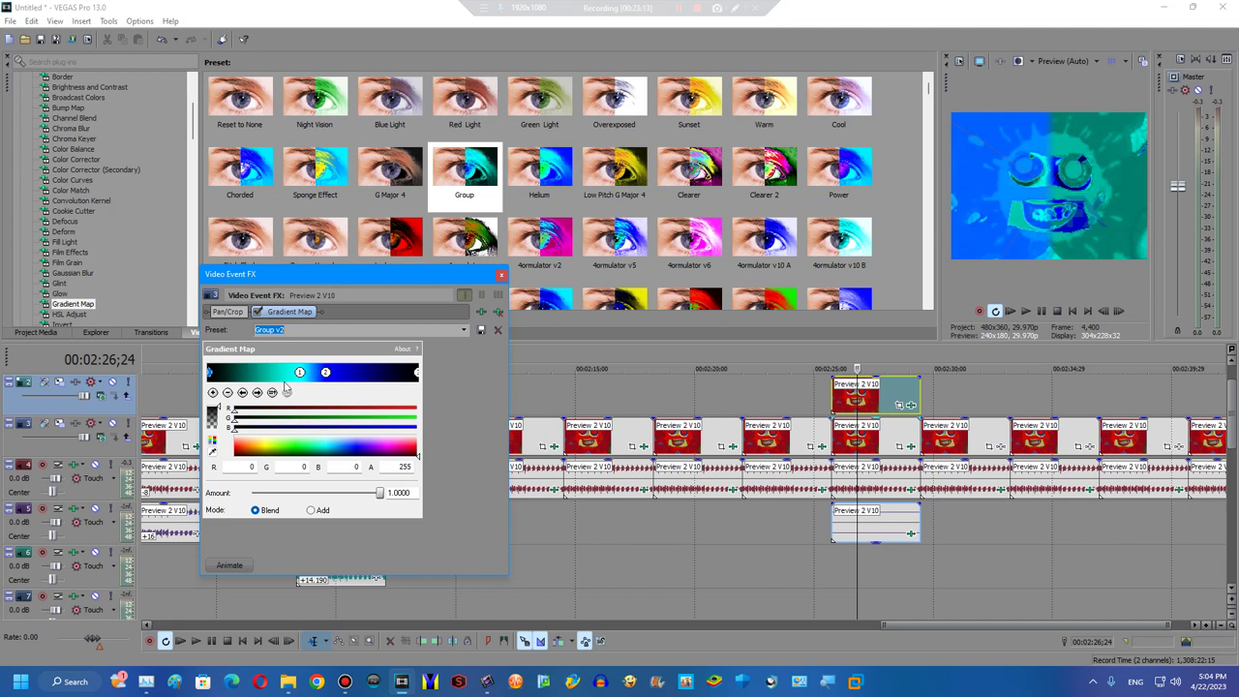
{"action": "left_click", "coordinate": [258, 393]}
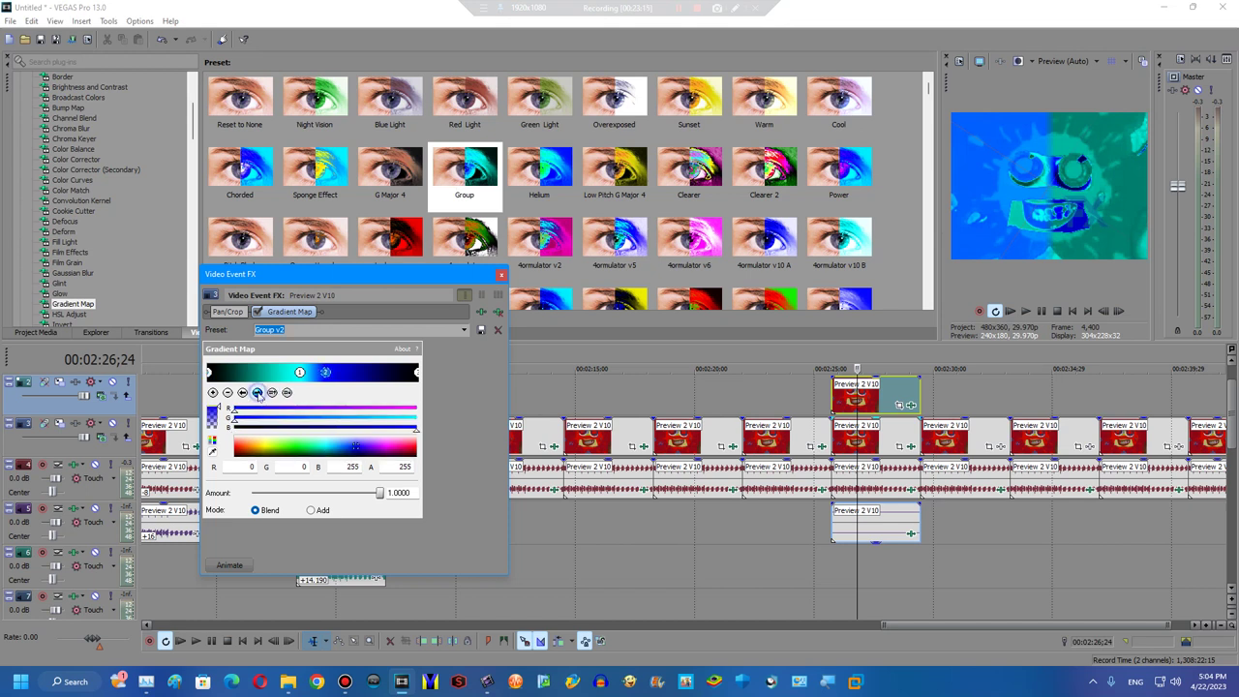
{"action": "left_click", "coordinate": [502, 277]}
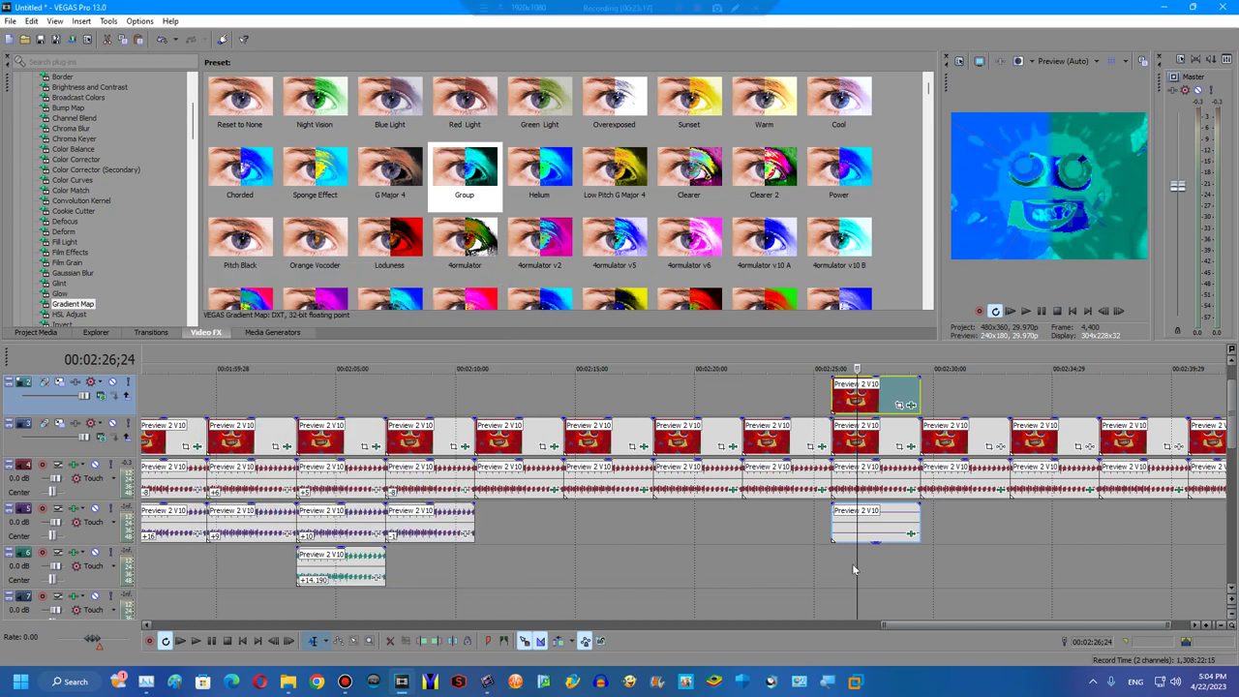
{"action": "left_click", "coordinate": [851, 563]}
Set the clip's Vocodex to the For drums preset while previewing.
{"action": "key", "text": "space"}
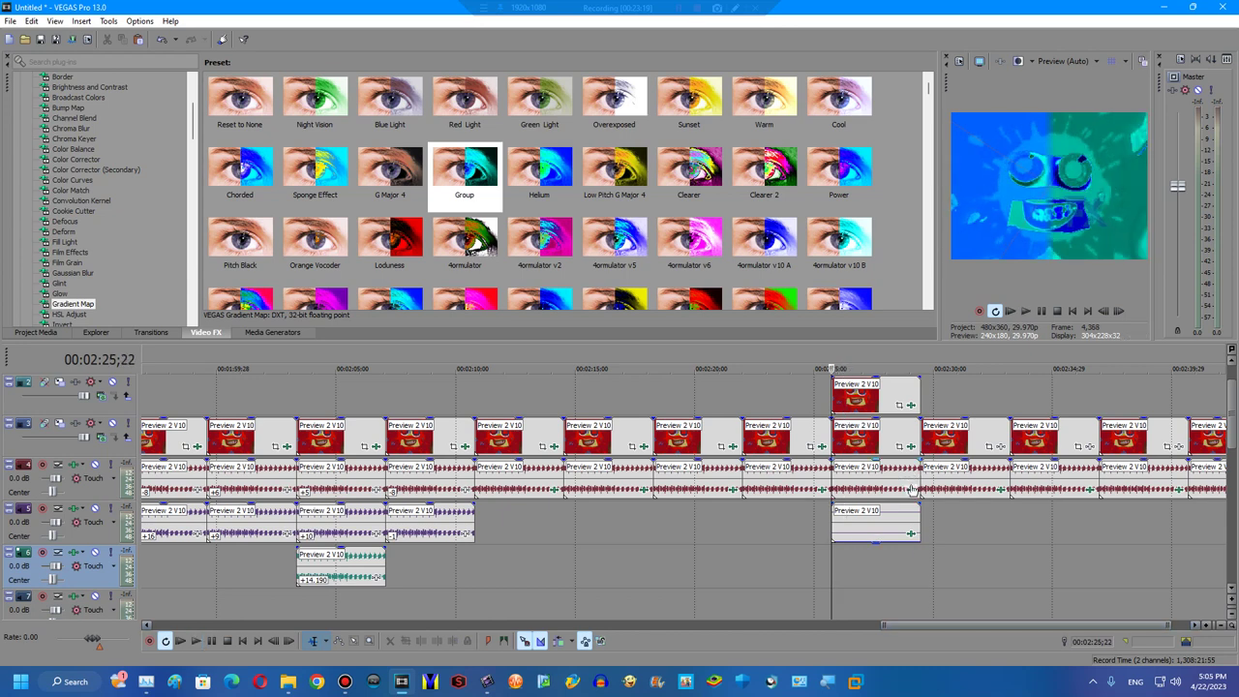
{"action": "left_click", "coordinate": [912, 489]}
{"action": "left_click", "coordinate": [586, 180]}
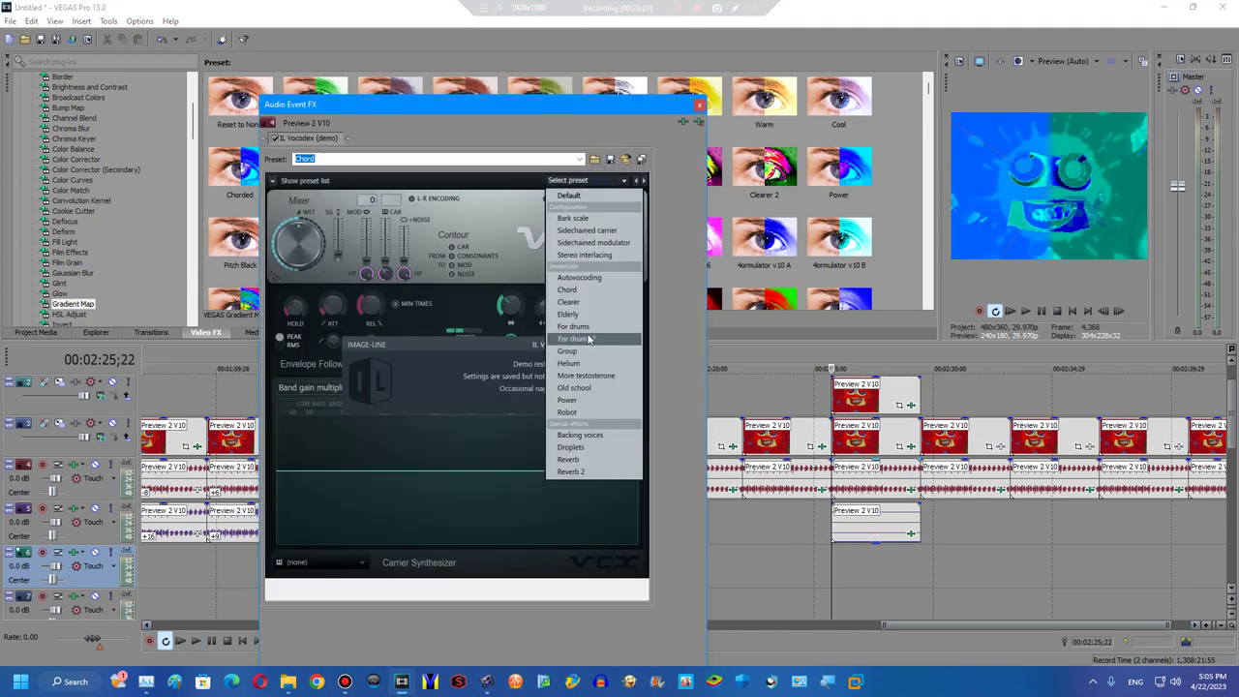
{"action": "left_click", "coordinate": [587, 338]}
{"action": "left_click", "coordinate": [699, 104]}
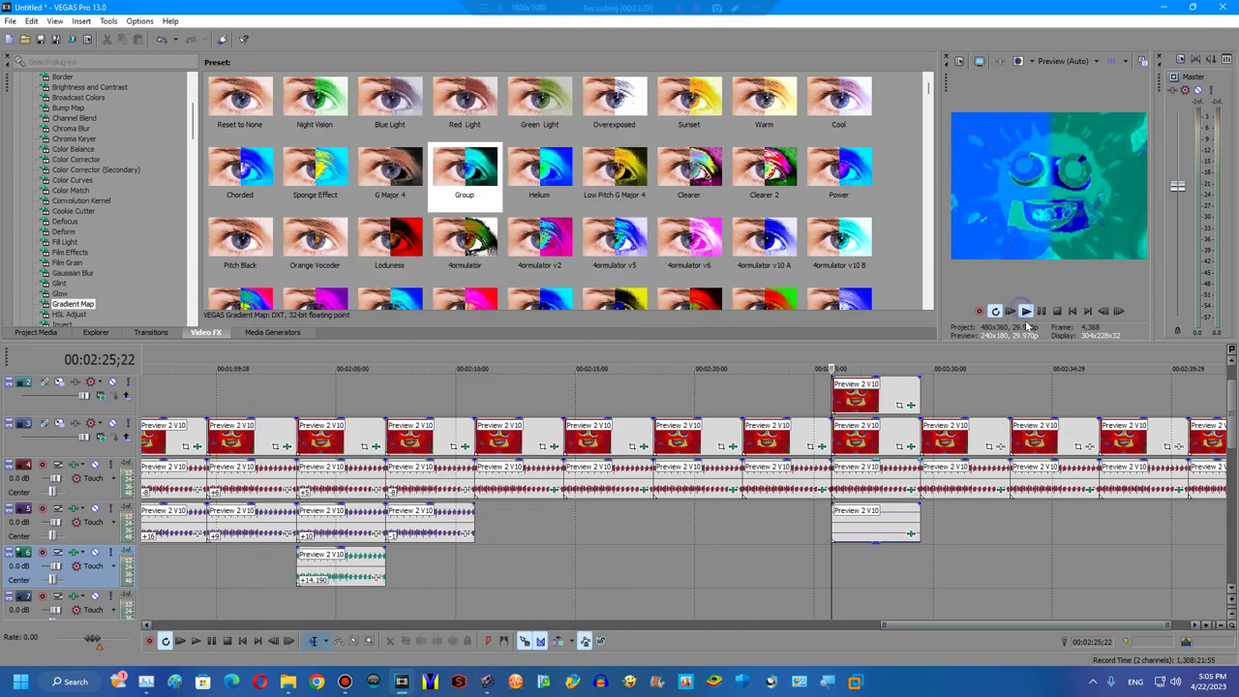
{"action": "key", "text": "space"}
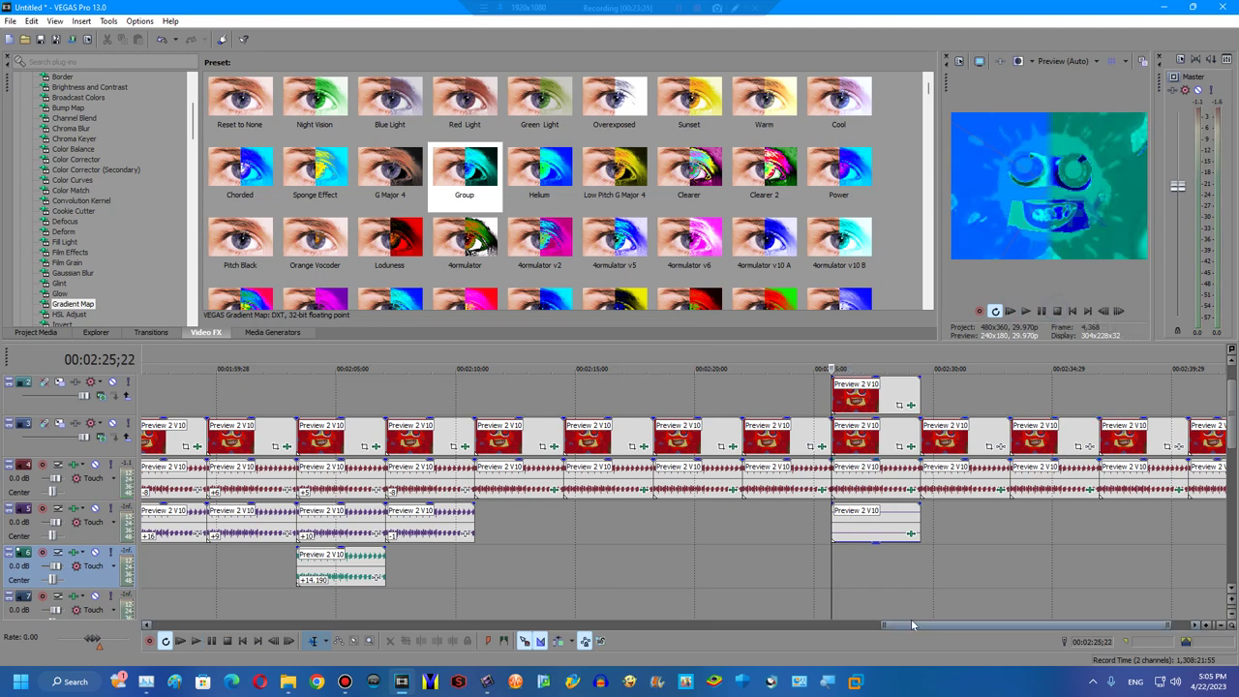
Apply the Helium gradient map preset to the 2:30 clip.
{"action": "left_click_drag", "start_coordinate": [911, 624], "coordinate": [1025, 625]}
{"action": "left_click", "coordinate": [540, 489]}
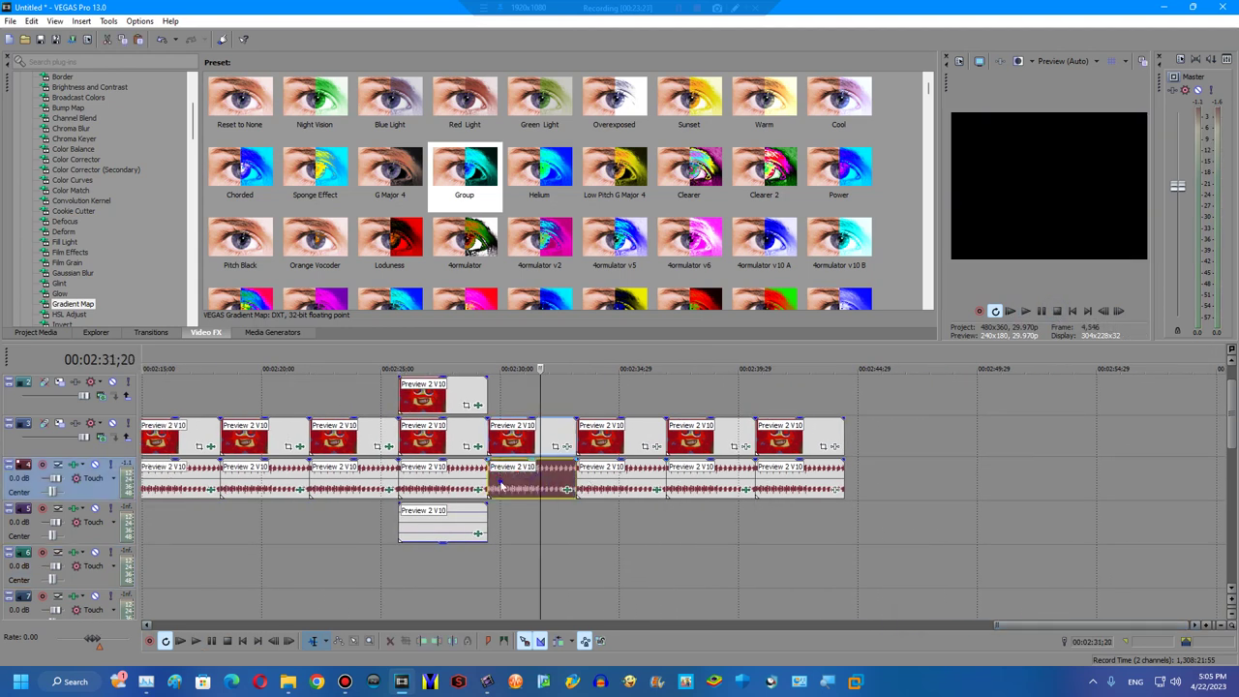
{"action": "left_click_drag", "start_coordinate": [539, 170], "coordinate": [553, 438]}
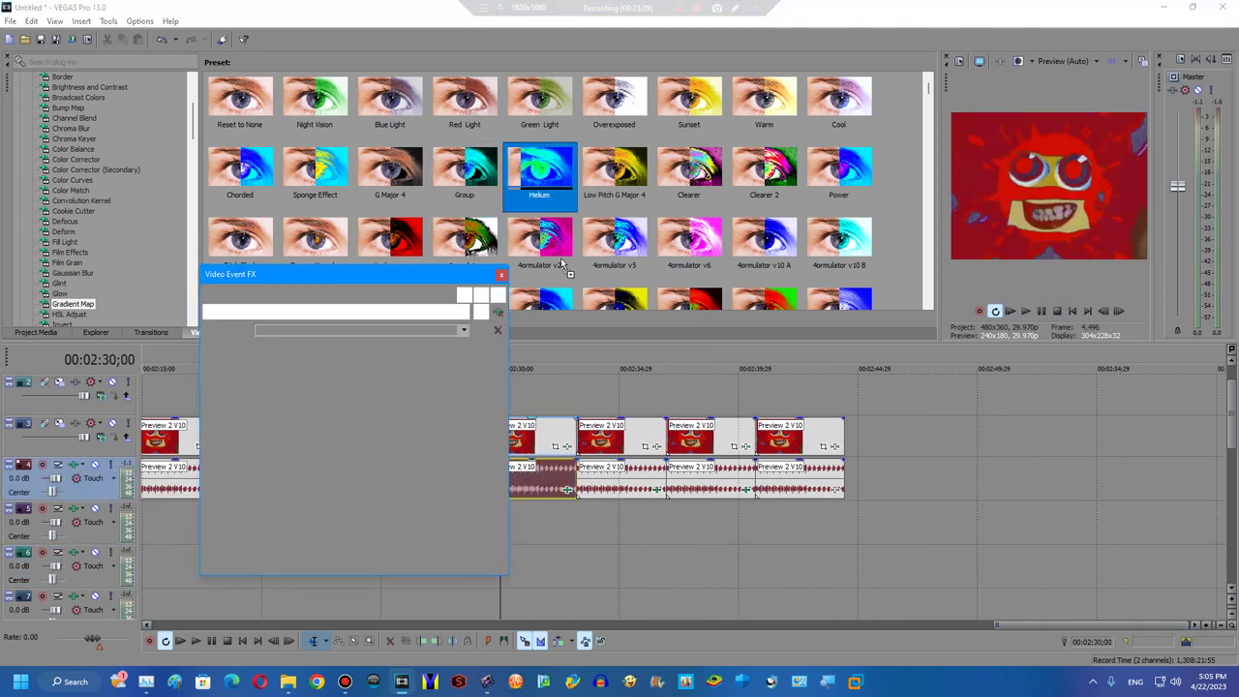
Set the 2:30 clip's Vocodex to the Helium preset and preview it.
{"action": "left_click", "coordinate": [500, 274]}
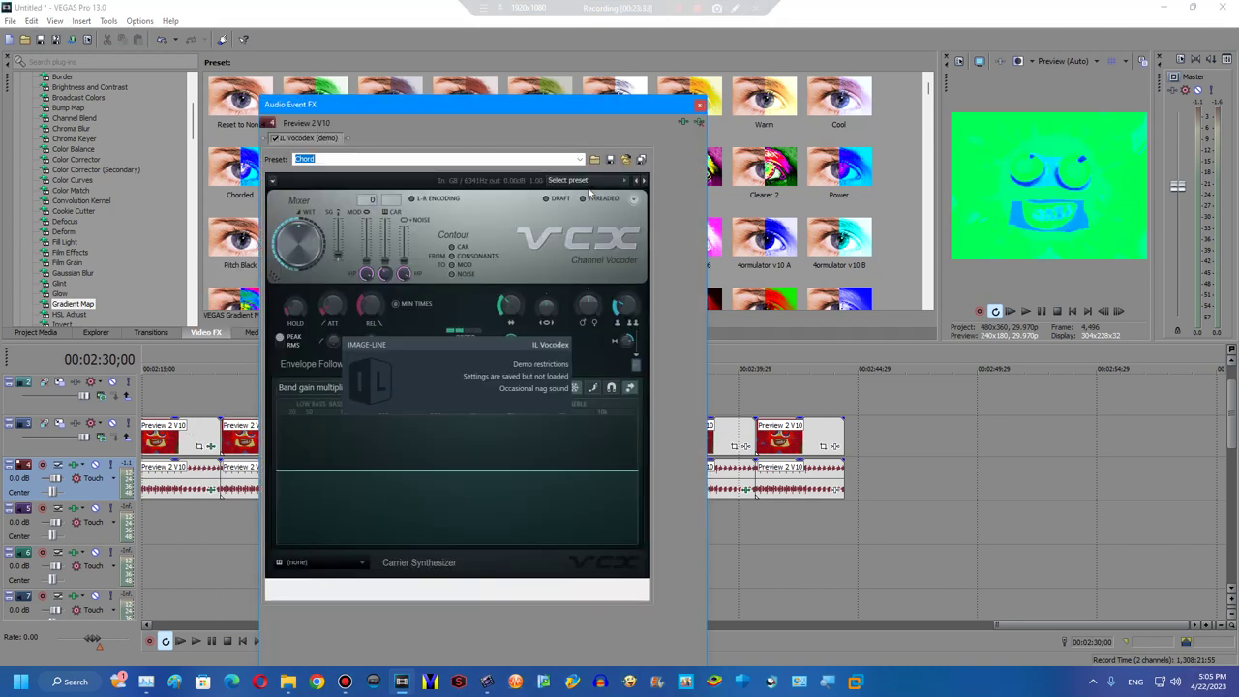
{"action": "left_click", "coordinate": [587, 181]}
{"action": "left_click", "coordinate": [592, 374]}
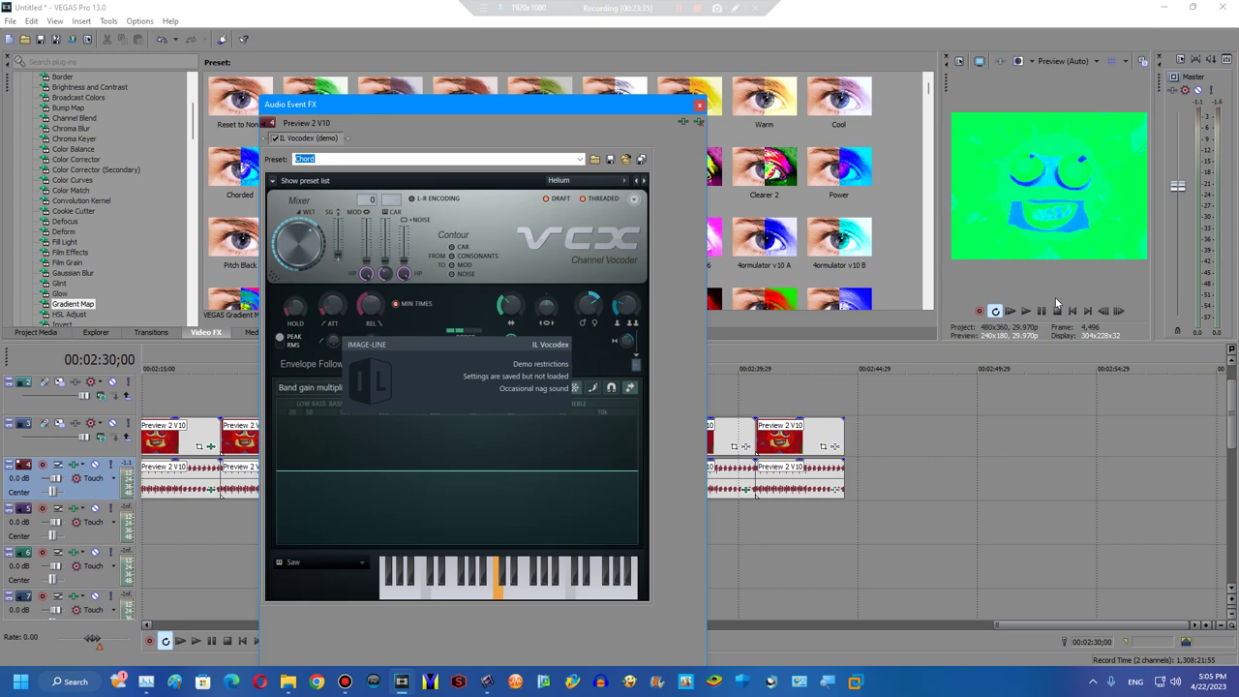
{"action": "left_click", "coordinate": [1025, 311]}
{"action": "left_click", "coordinate": [1057, 310]}
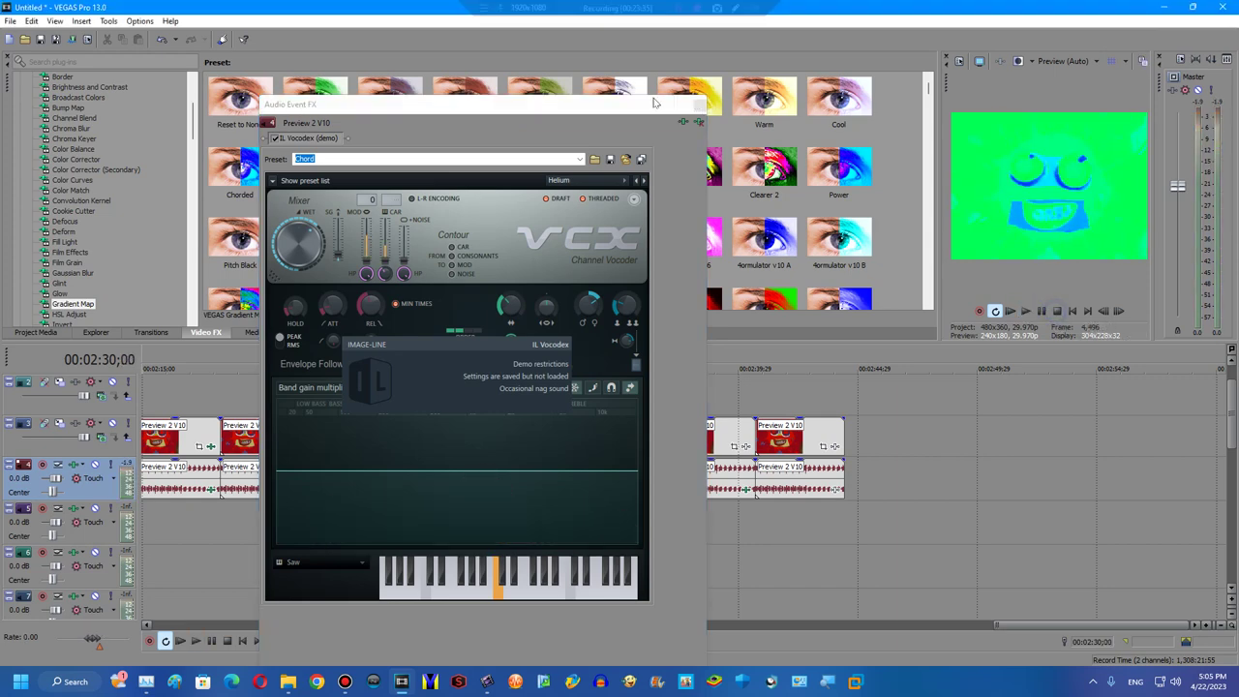
{"action": "left_click", "coordinate": [703, 115]}
Apply the Helium gradient map to the 2:33 clip and adjust its colour points.
{"action": "left_click", "coordinate": [579, 516]}
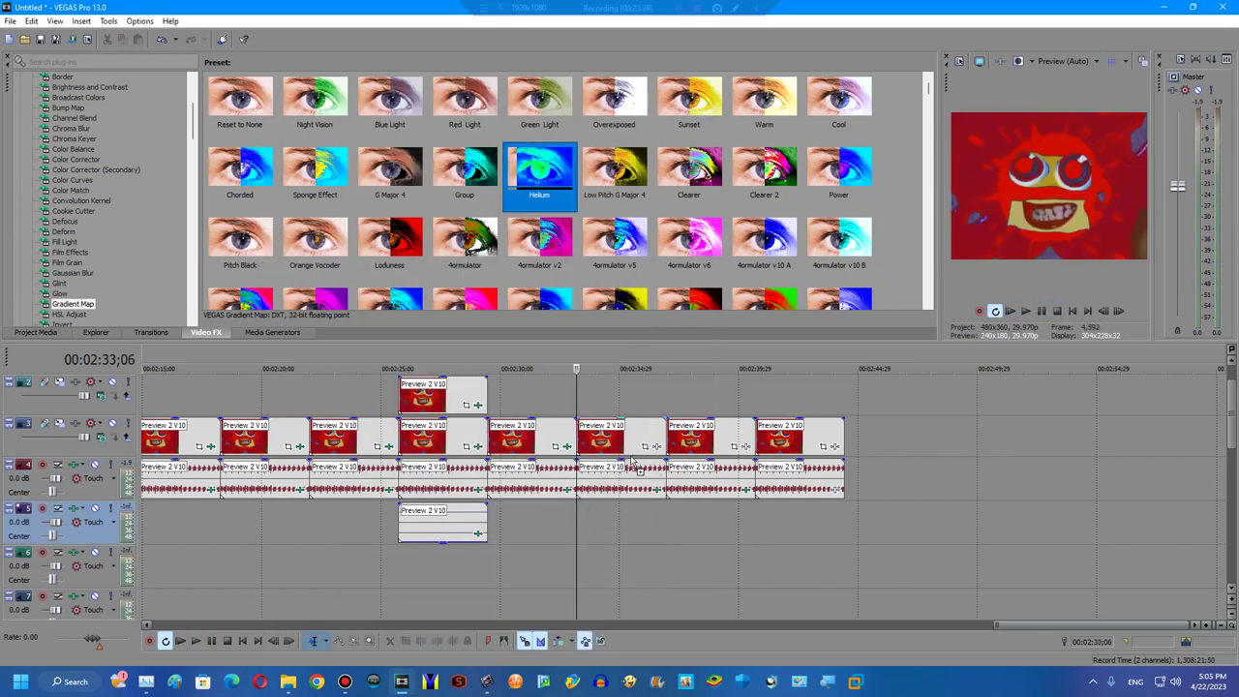
{"action": "left_click_drag", "start_coordinate": [630, 455], "coordinate": [631, 455]}
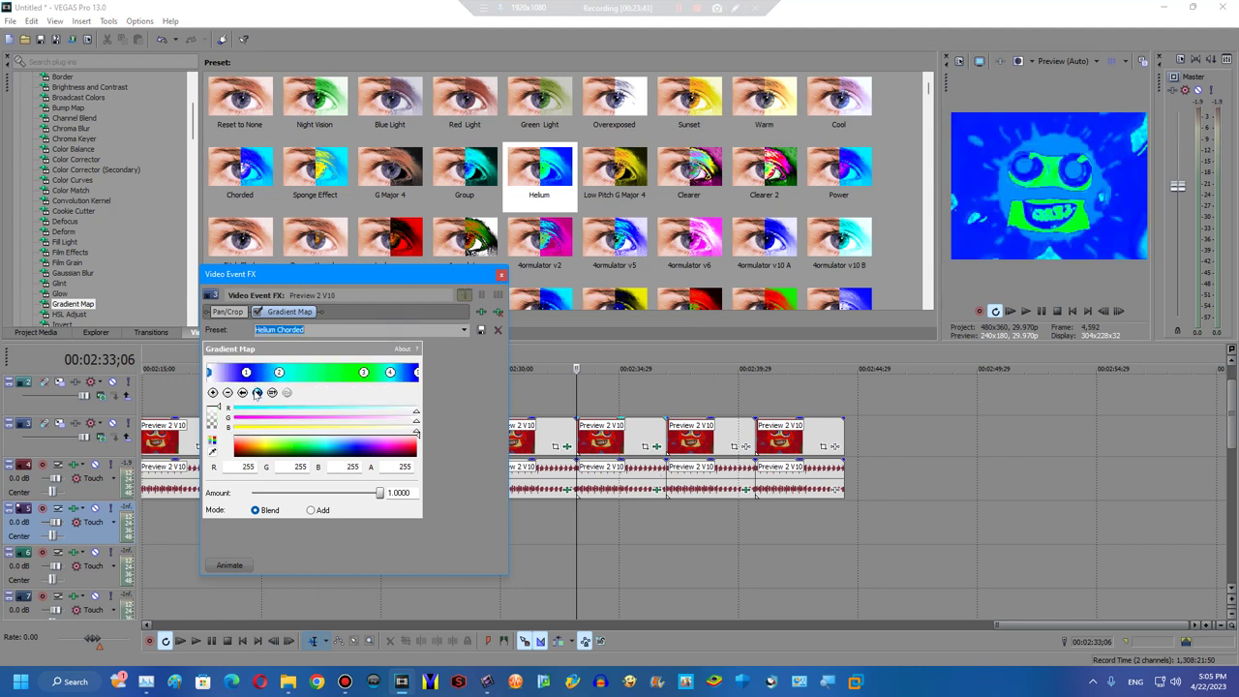
{"action": "left_click", "coordinate": [256, 392]}
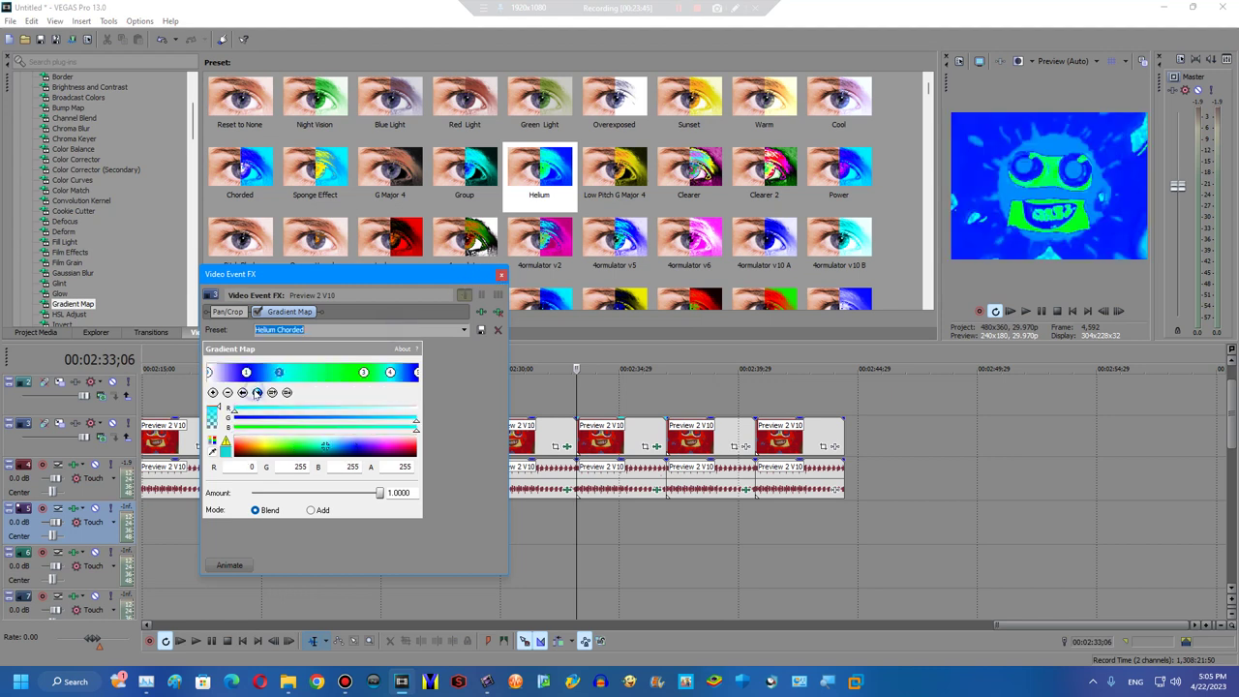
{"action": "left_click", "coordinate": [257, 392]}
{"action": "left_click", "coordinate": [257, 392]}
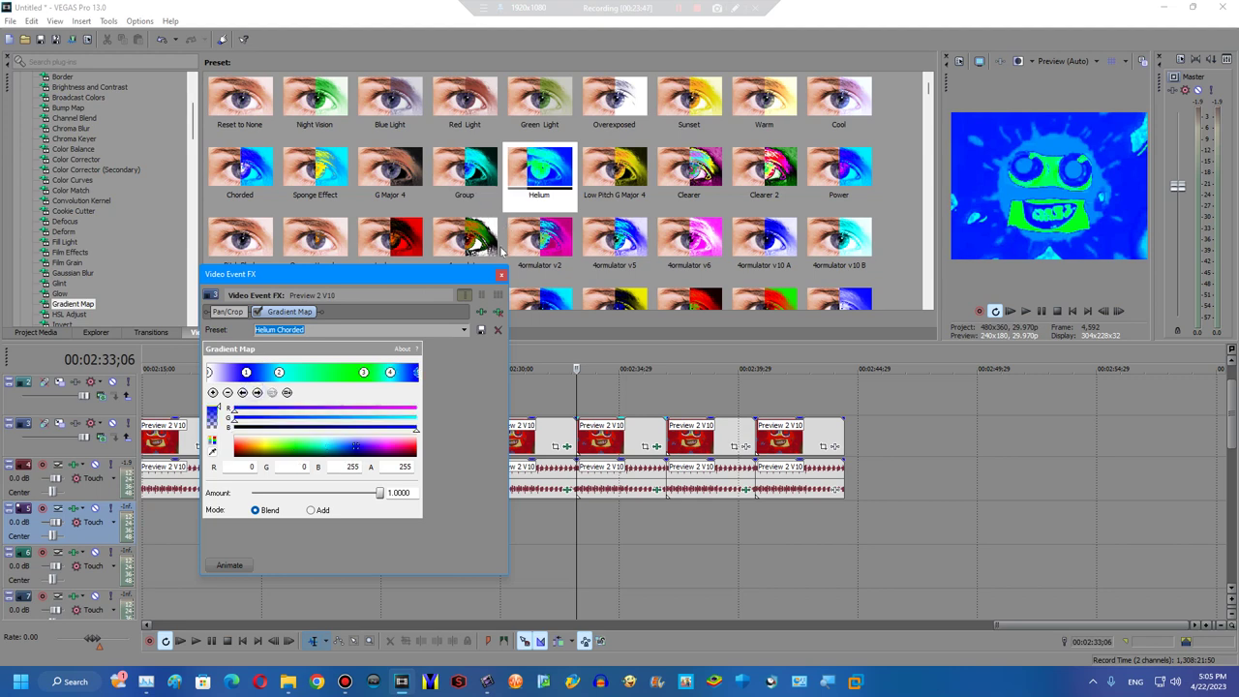
{"action": "left_click", "coordinate": [502, 276]}
Give the 2:33 clip's audio the Helium vocoder preset and play it back.
{"action": "left_click", "coordinate": [657, 489]}
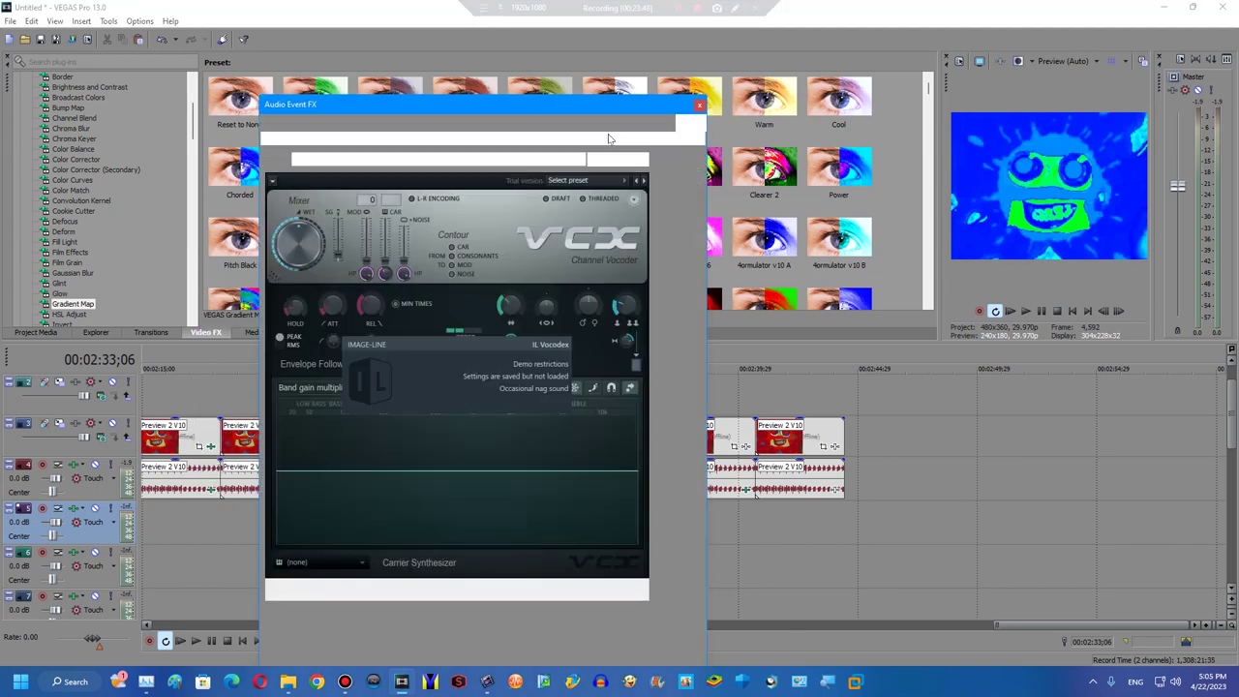
{"action": "left_click", "coordinate": [594, 184]}
{"action": "left_click", "coordinate": [580, 360]}
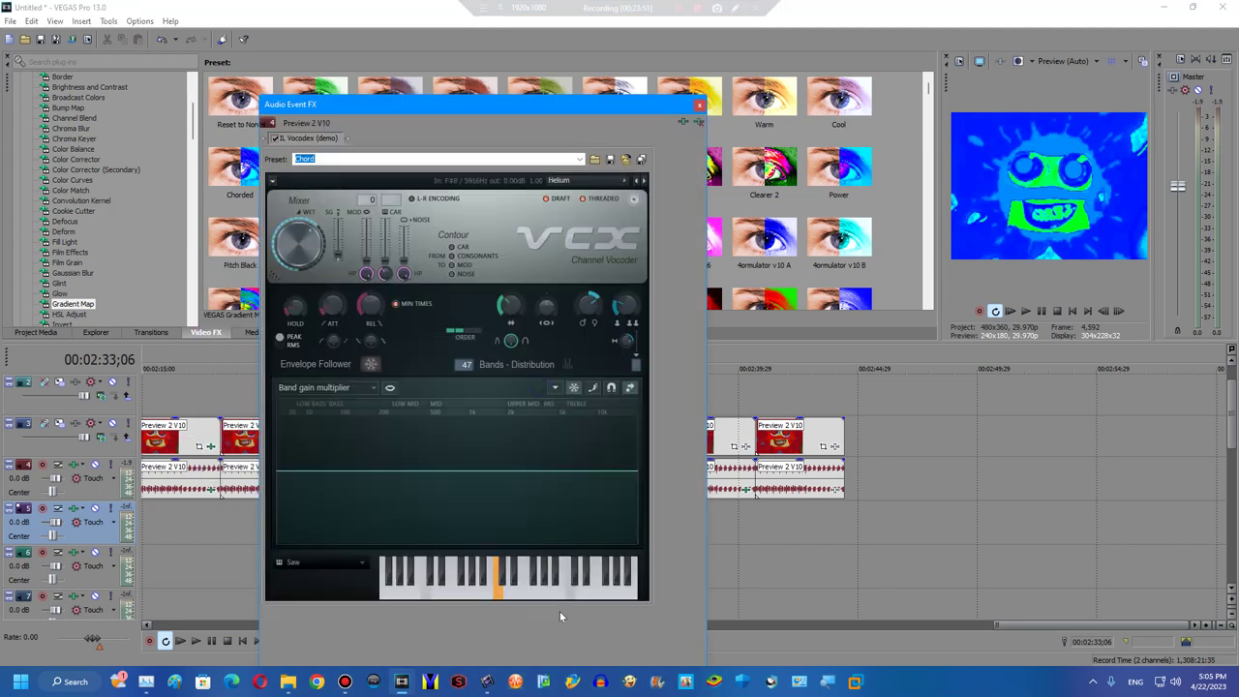
{"action": "key", "text": "space"}
{"action": "left_click", "coordinate": [701, 105]}
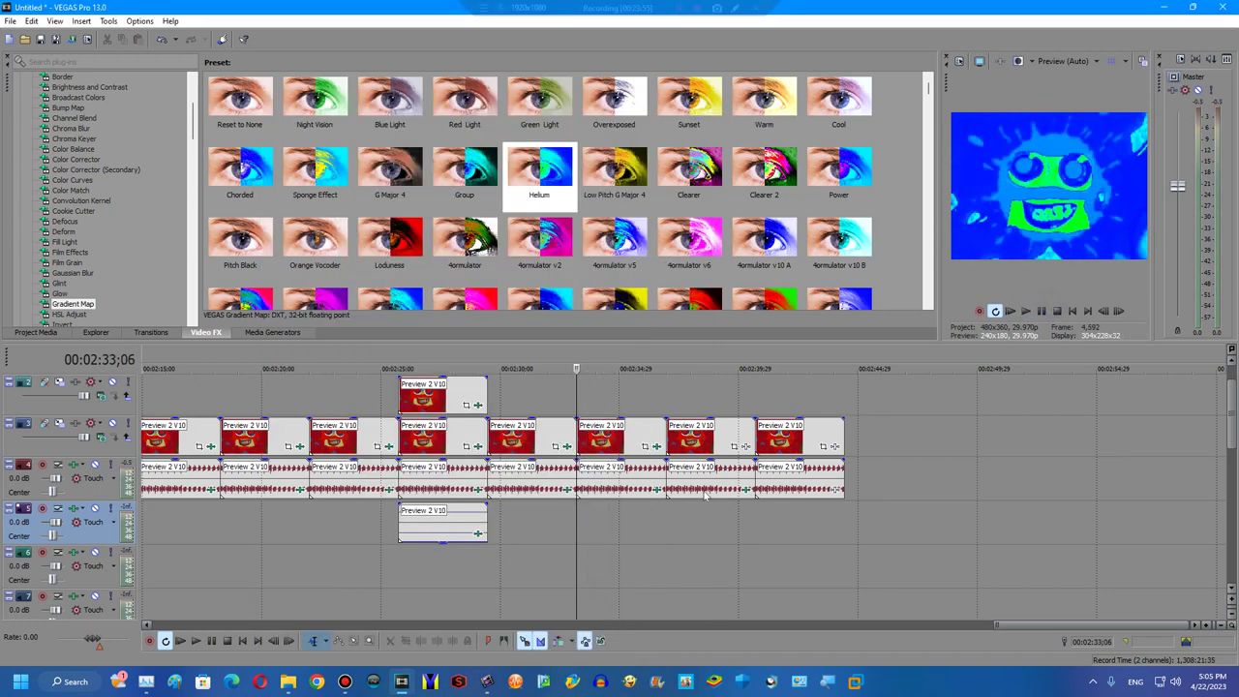
{"action": "left_click", "coordinate": [743, 490]}
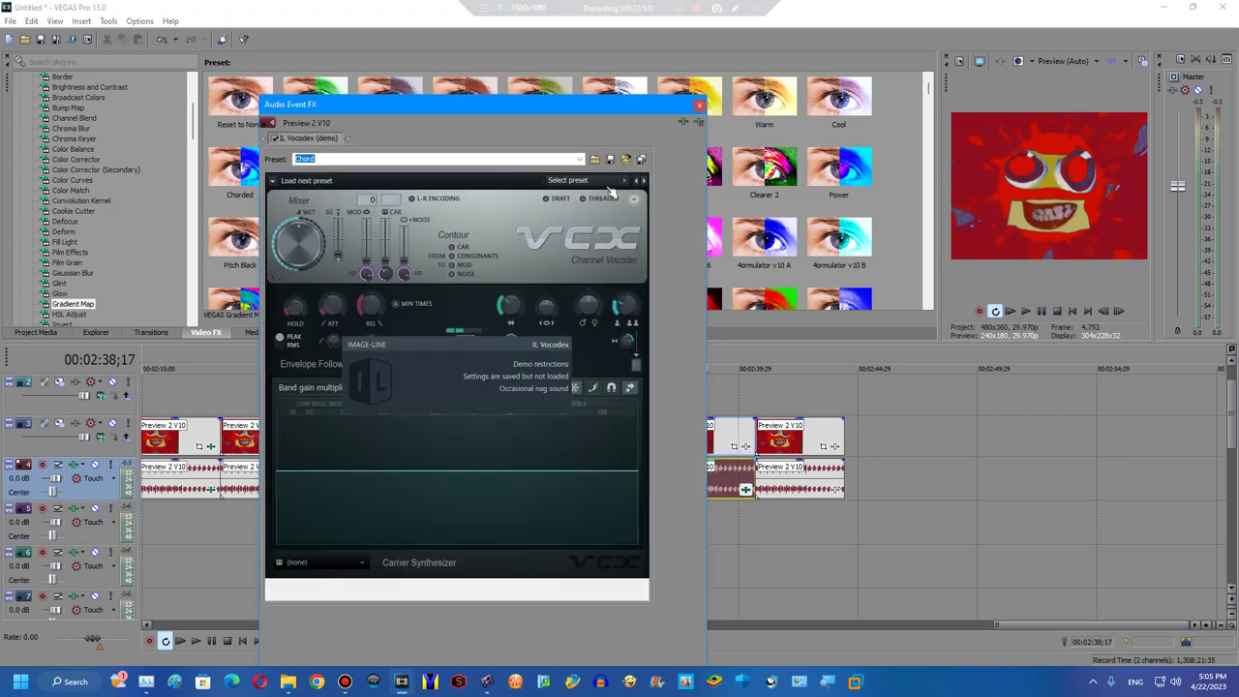
Set the previous clip's vocoder to the Helium preset with a new carrier note.
{"action": "left_click", "coordinate": [557, 182]}
{"action": "left_click", "coordinate": [580, 364]}
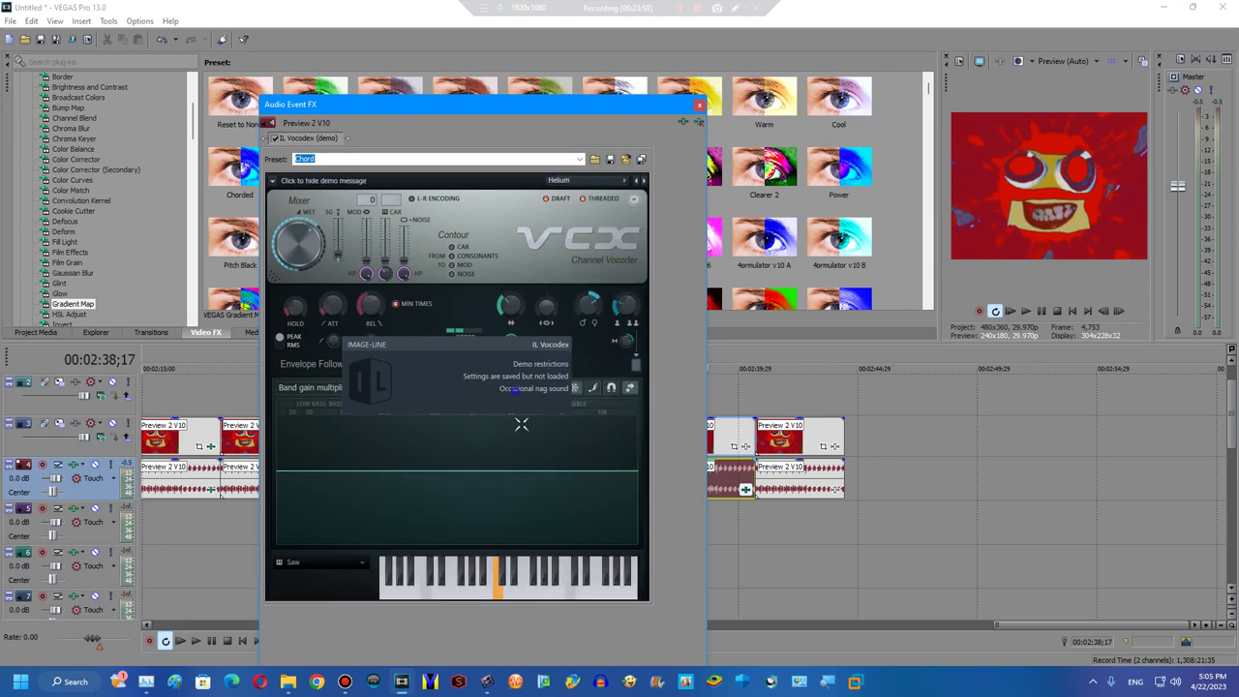
{"action": "left_click", "coordinate": [519, 593]}
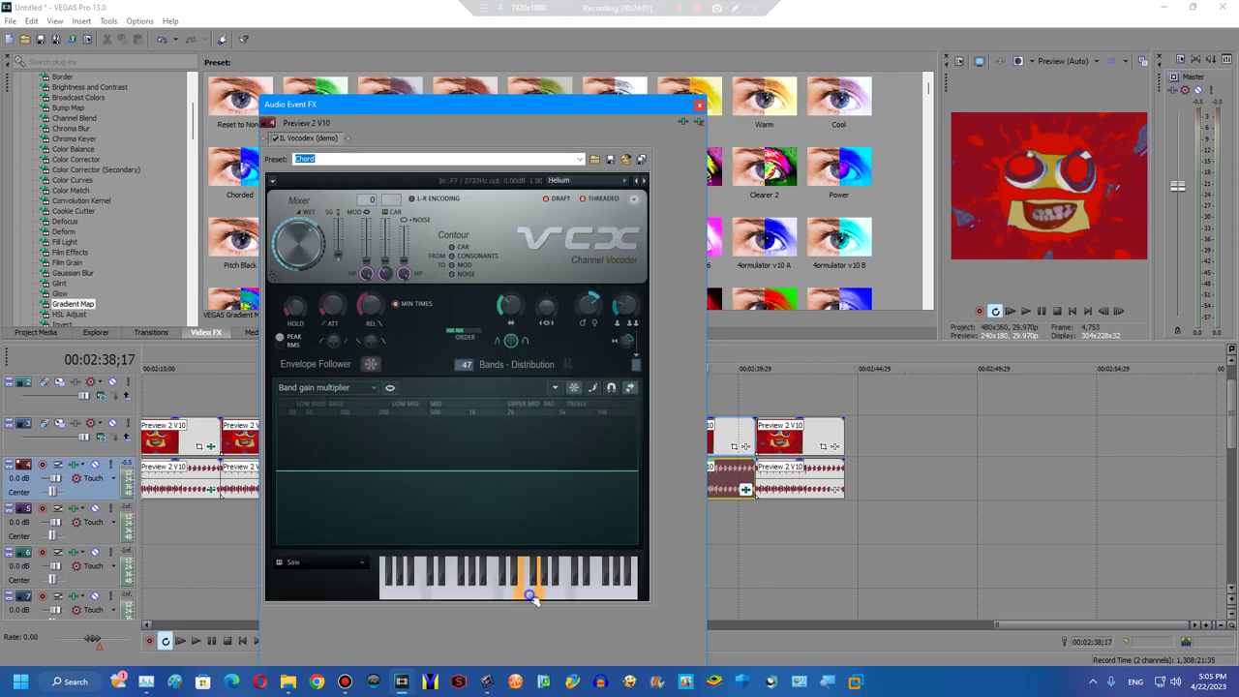
{"action": "left_click", "coordinate": [700, 105]}
Apply the Helium Clearer gradient map preset to the 02:38 clip.
{"action": "scroll", "coordinate": [540, 174], "scroll_direction": "down", "scroll_amount": 3}
{"action": "scroll", "coordinate": [615, 173], "scroll_direction": "down", "scroll_amount": 3}
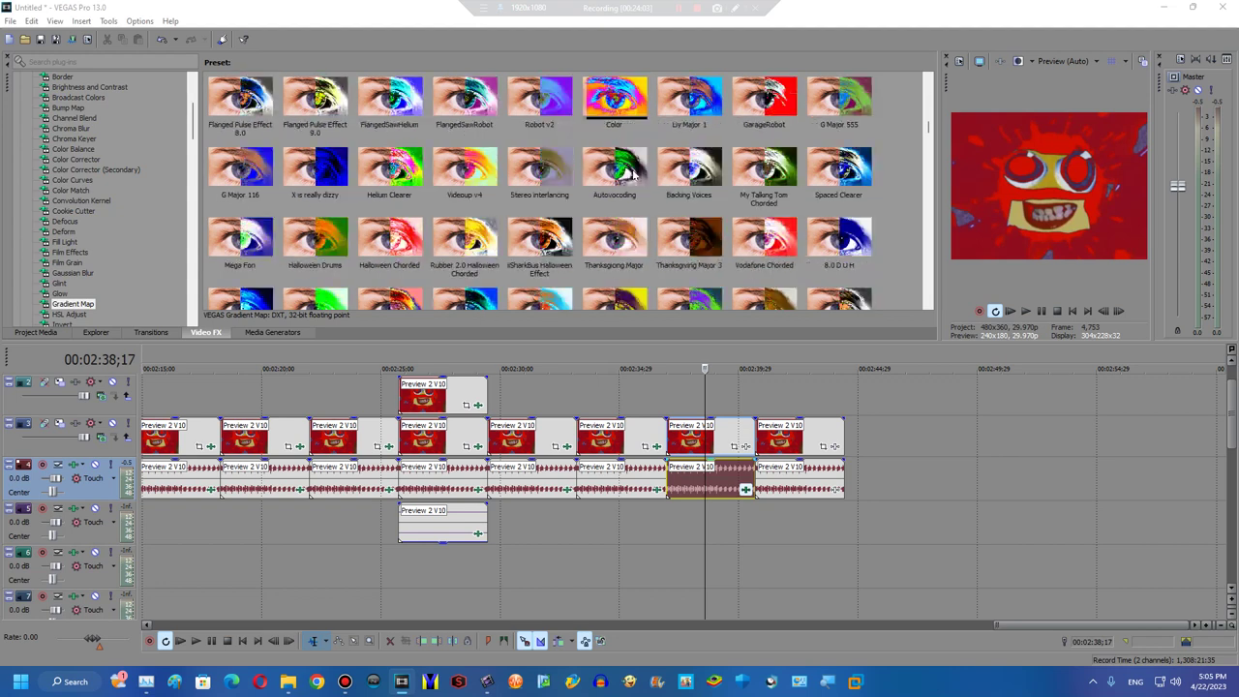
{"action": "scroll", "coordinate": [615, 179], "scroll_direction": "up", "scroll_amount": 1}
{"action": "scroll", "coordinate": [540, 184], "scroll_direction": "up", "scroll_amount": 1}
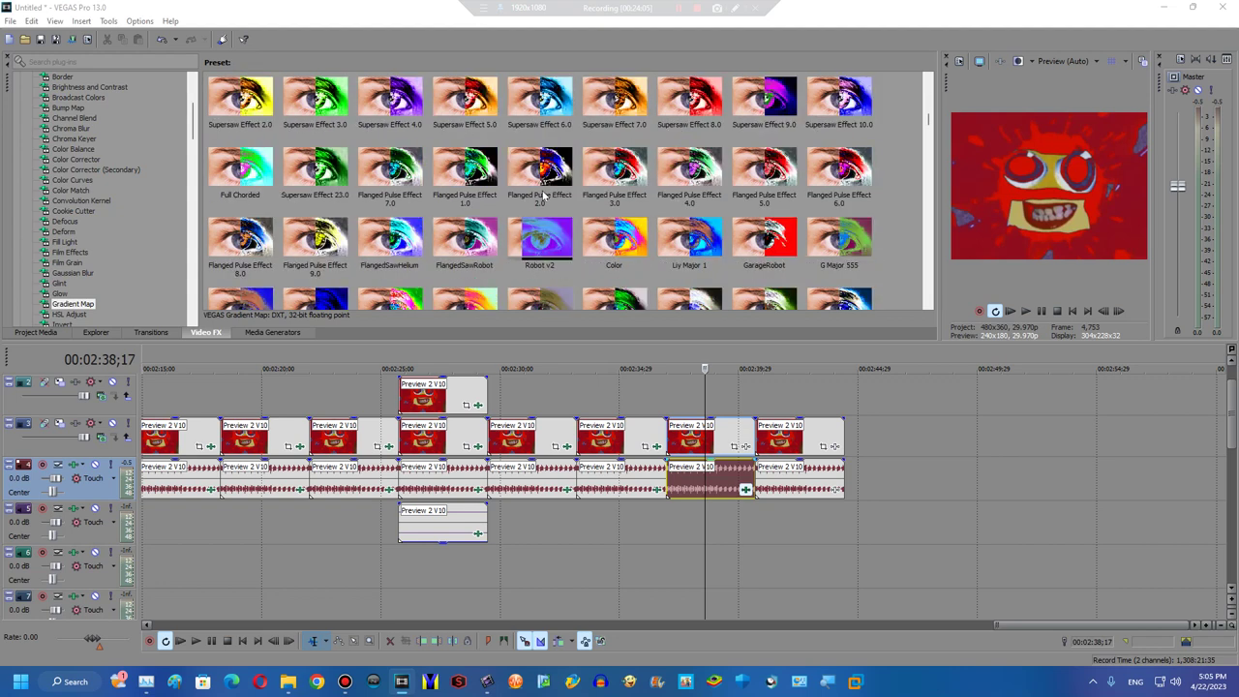
{"action": "scroll", "coordinate": [538, 189], "scroll_direction": "up", "scroll_amount": 1}
{"action": "scroll", "coordinate": [537, 189], "scroll_direction": "up", "scroll_amount": 1}
{"action": "scroll", "coordinate": [523, 194], "scroll_direction": "up", "scroll_amount": 1}
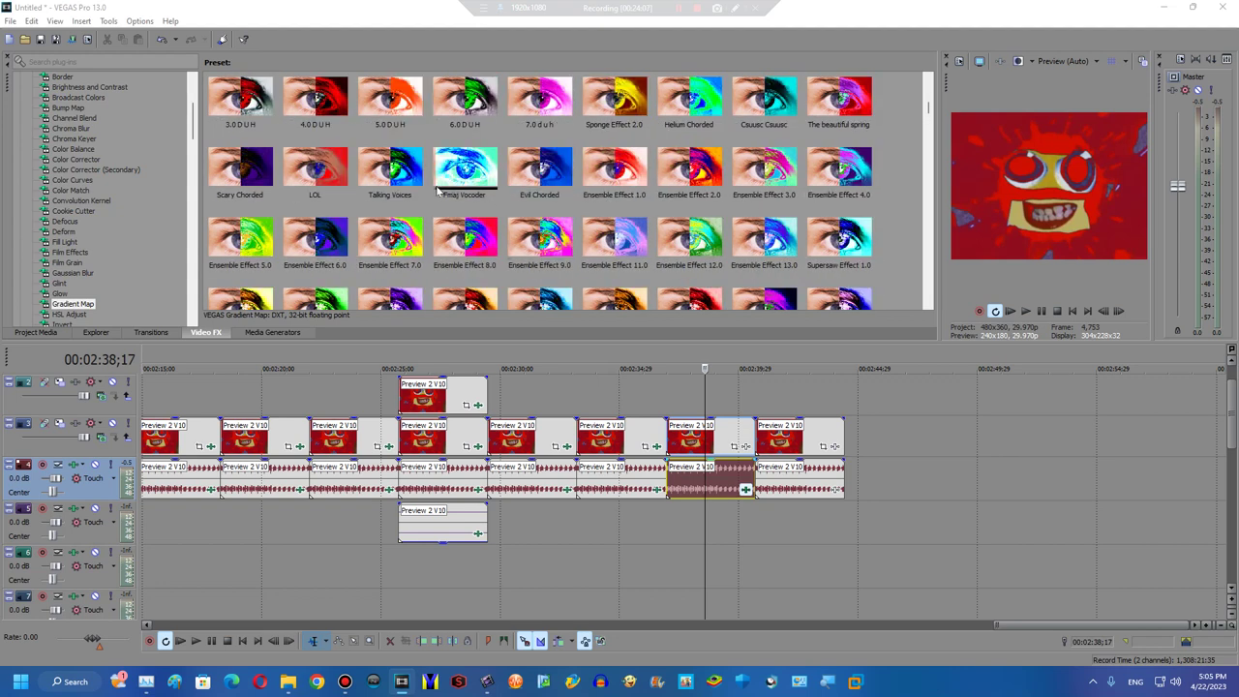
{"action": "scroll", "coordinate": [474, 179], "scroll_direction": "down", "scroll_amount": 3}
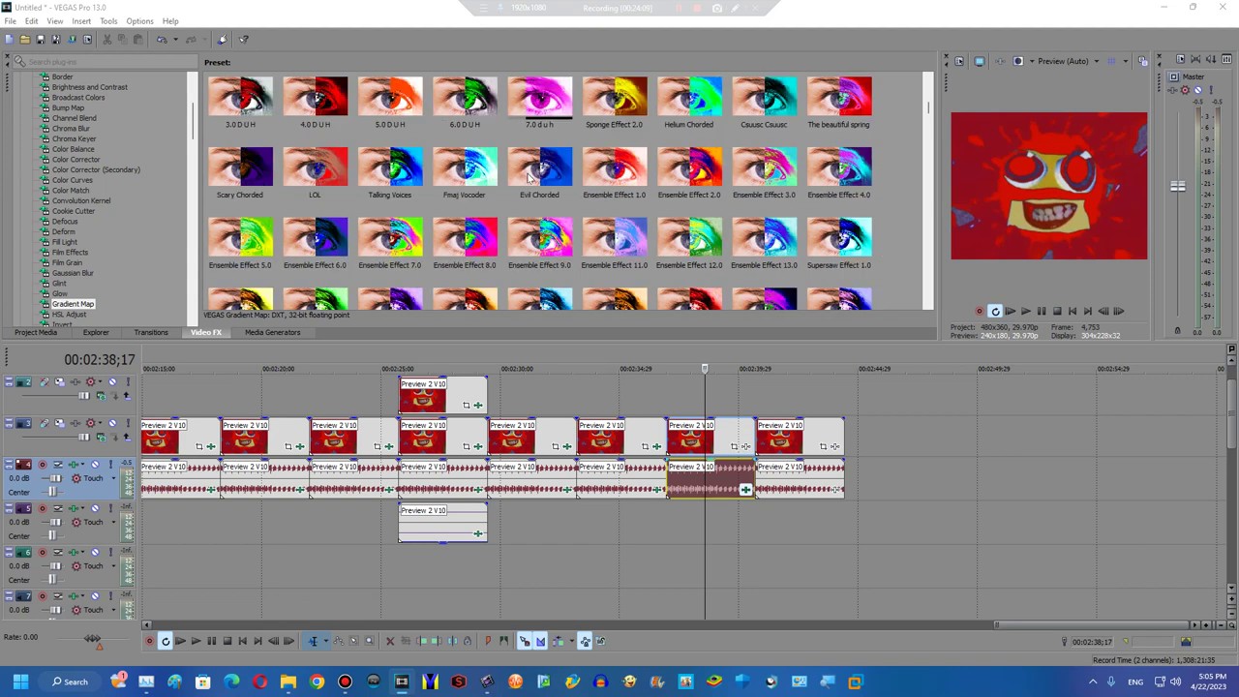
{"action": "scroll", "coordinate": [527, 184], "scroll_direction": "down", "scroll_amount": 1}
{"action": "scroll", "coordinate": [528, 184], "scroll_direction": "down", "scroll_amount": 1}
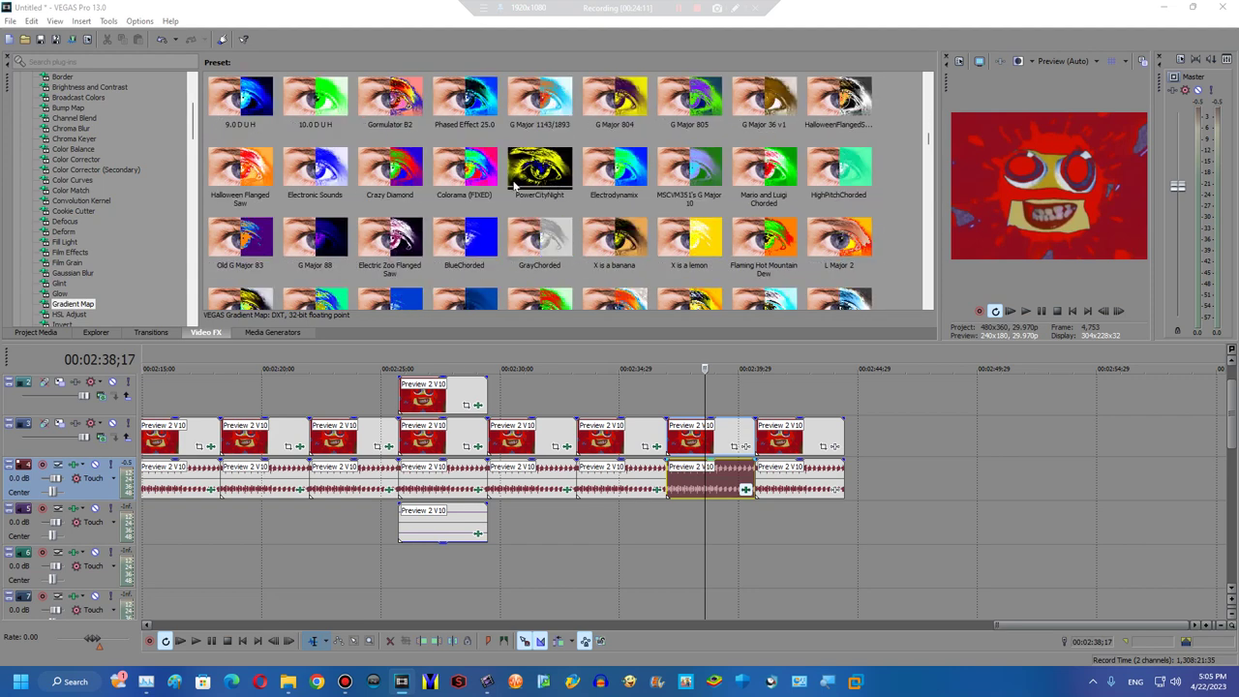
{"action": "scroll", "coordinate": [445, 183], "scroll_direction": "down", "scroll_amount": 2}
{"action": "left_click_drag", "start_coordinate": [464, 174], "coordinate": [715, 441]}
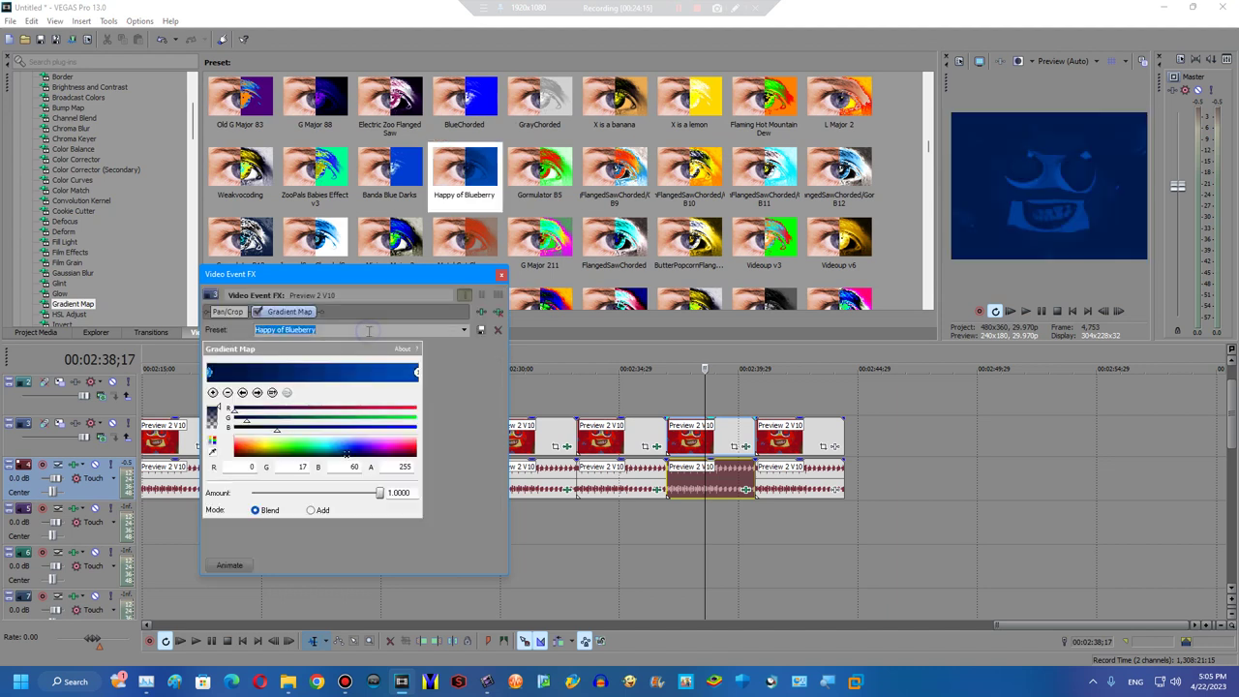
{"action": "type", "text": "he"}
{"action": "type", "text": "re"}
{"action": "key", "text": "Return"}
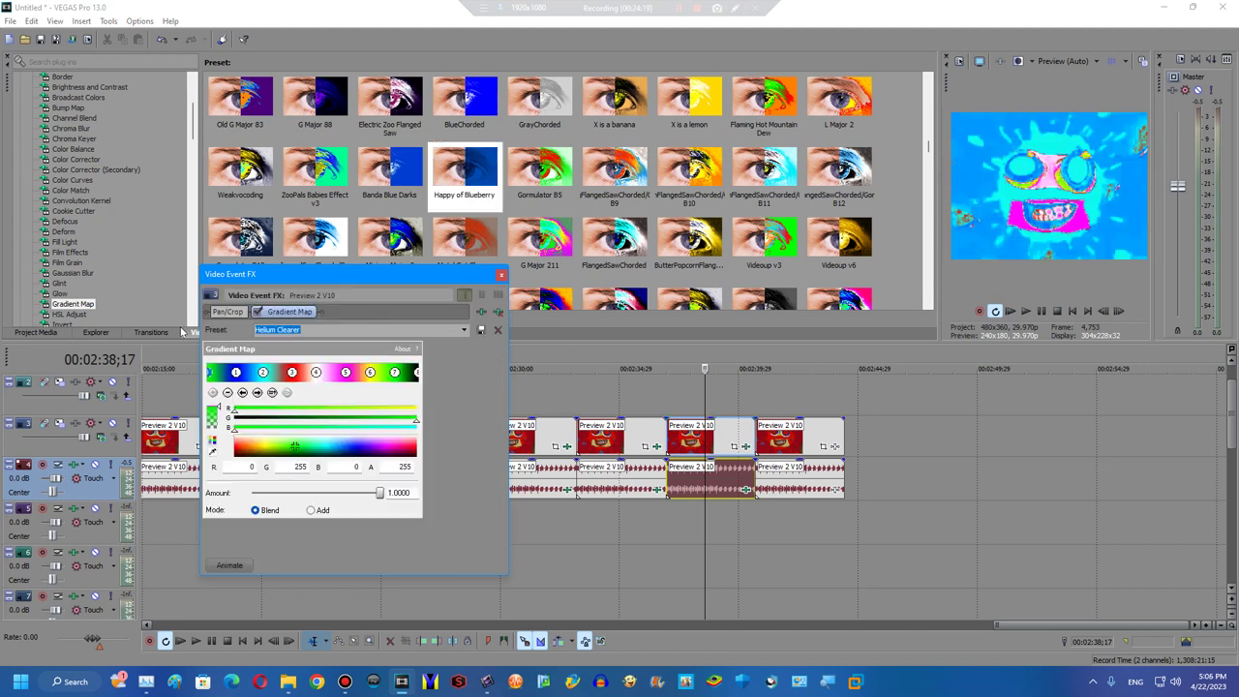
Review the Helium Clearer gradient colour stops and close the effect settings.
{"action": "left_click", "coordinate": [258, 393]}
{"action": "left_click", "coordinate": [257, 393]}
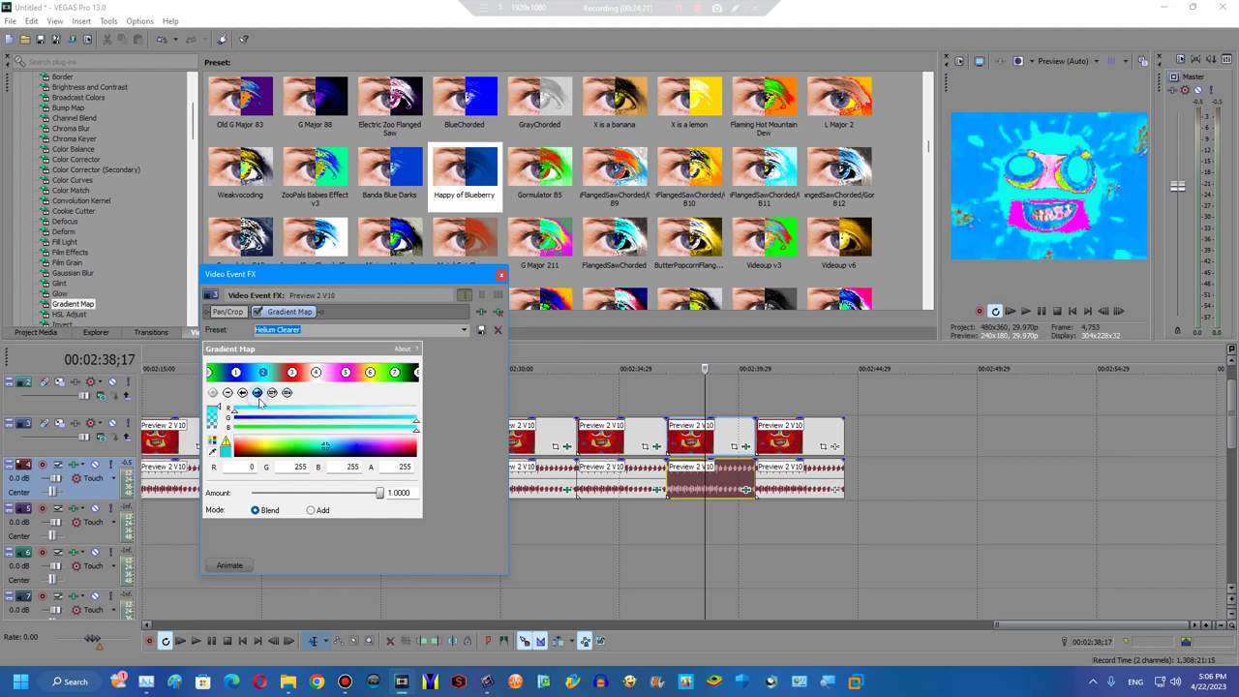
{"action": "left_click", "coordinate": [258, 393]}
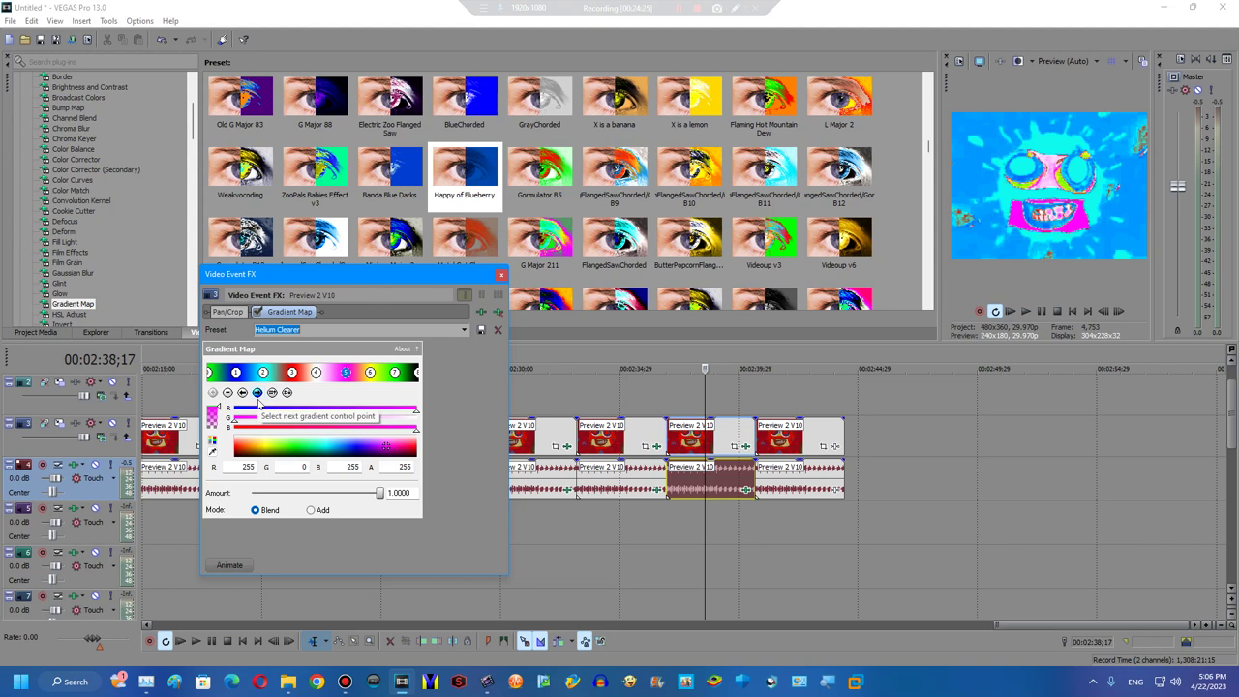
{"action": "left_click", "coordinate": [257, 393]}
{"action": "left_click", "coordinate": [258, 393]}
{"action": "left_click", "coordinate": [667, 515]}
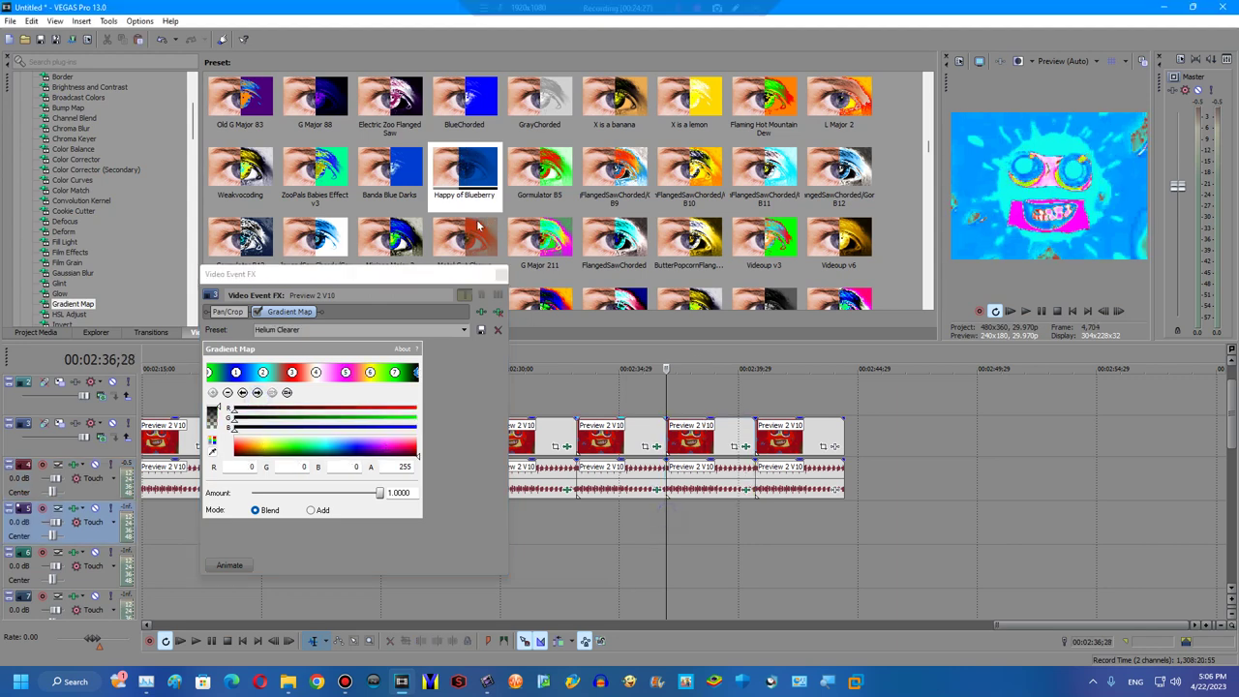
{"action": "left_click", "coordinate": [499, 274]}
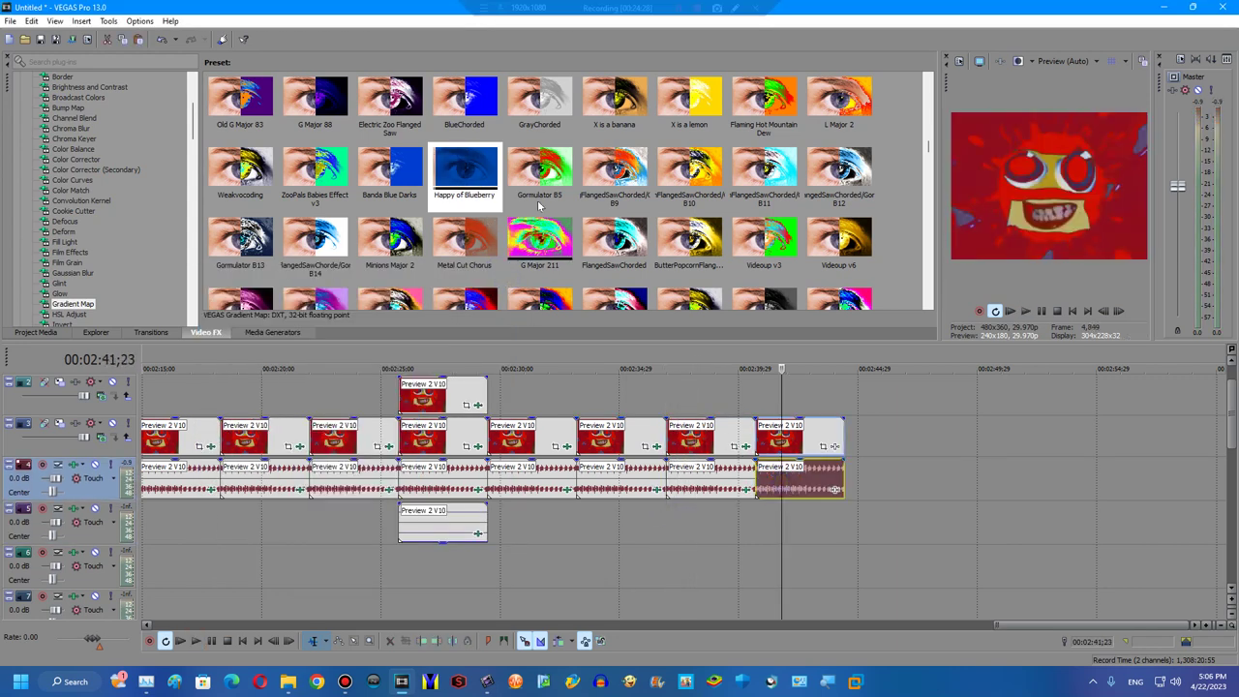
Apply the Chorded gradient map preset to the last clip, turning it blue.
{"action": "scroll", "coordinate": [539, 204], "scroll_direction": "up", "scroll_amount": 5}
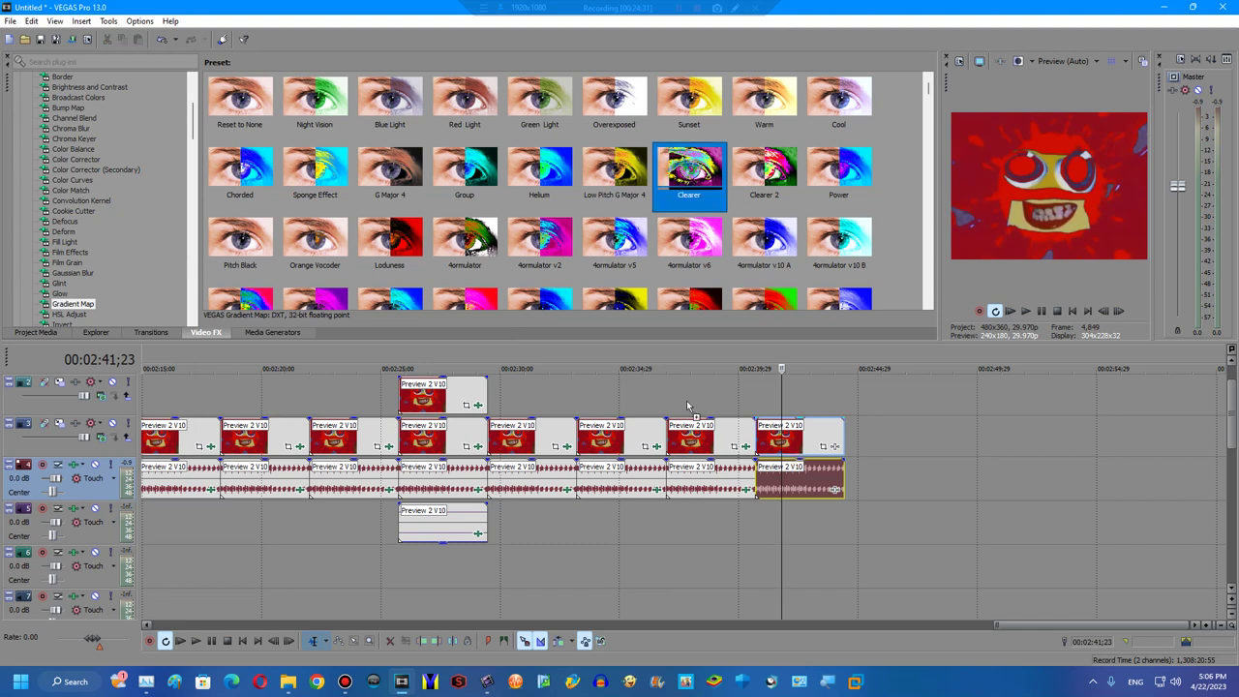
{"action": "left_click_drag", "start_coordinate": [688, 405], "coordinate": [690, 436]}
{"action": "left_click", "coordinate": [240, 170]}
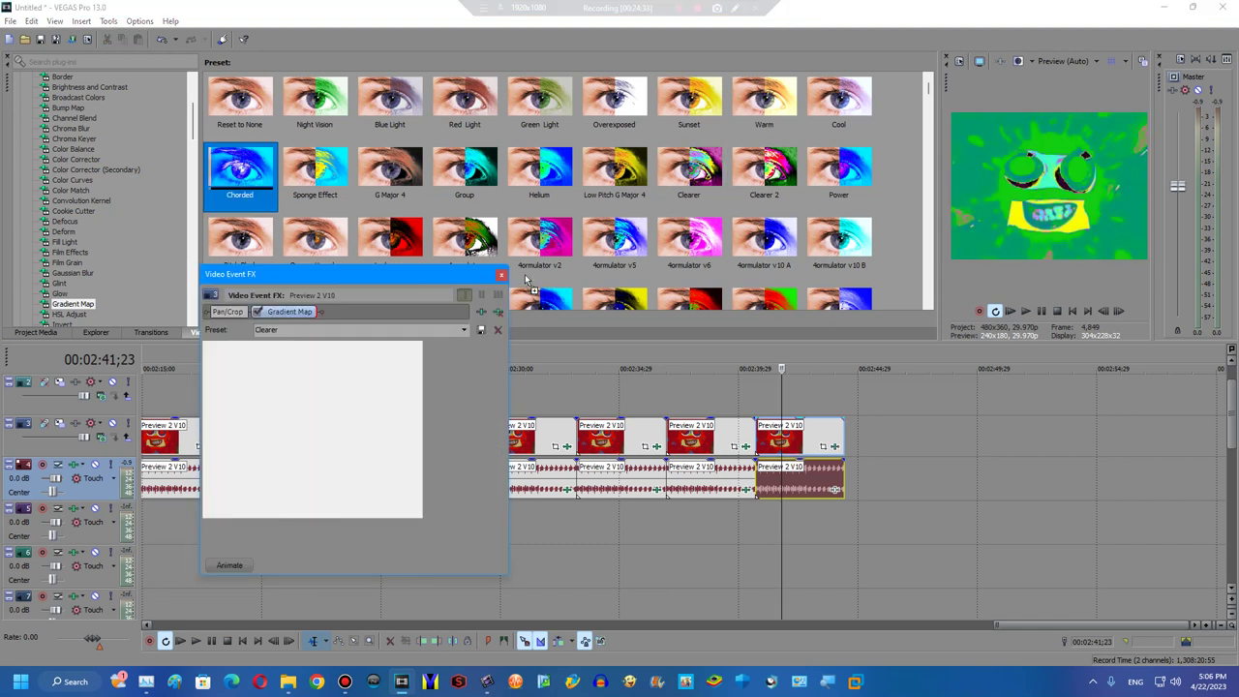
{"action": "left_click", "coordinate": [501, 274]}
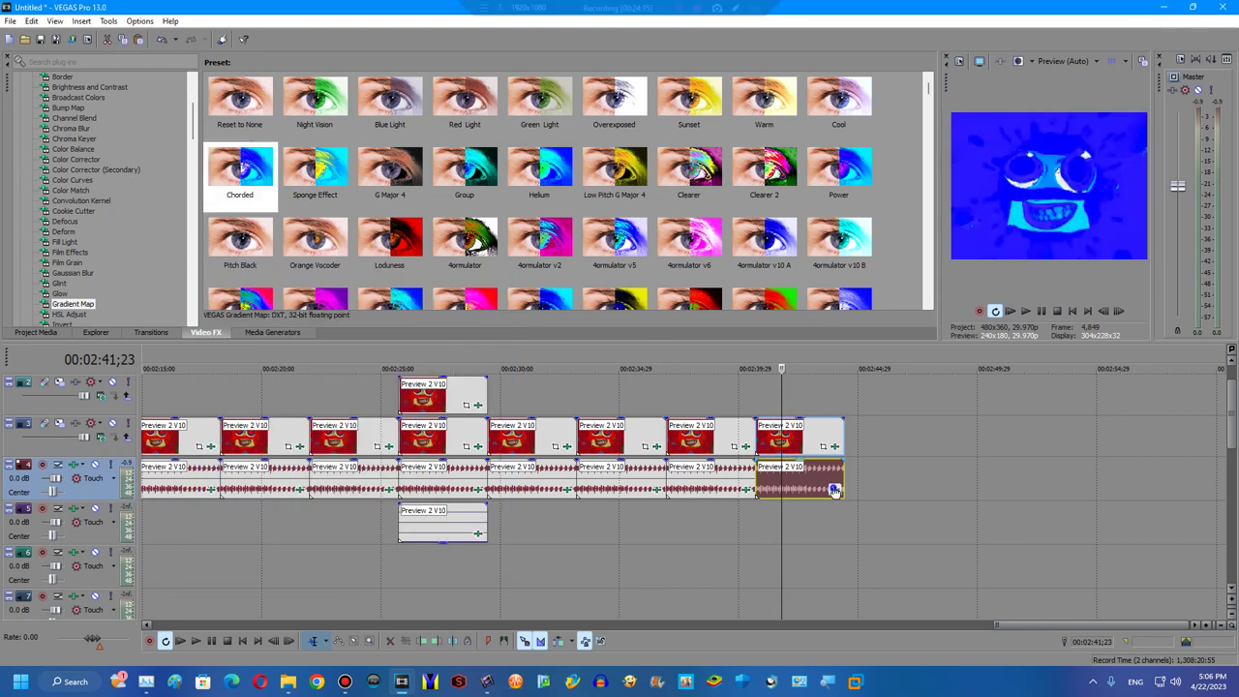
Add the IL Vocodex (demo) plug-in to the last clip's audio effect chain.
{"action": "left_click", "coordinate": [834, 491]}
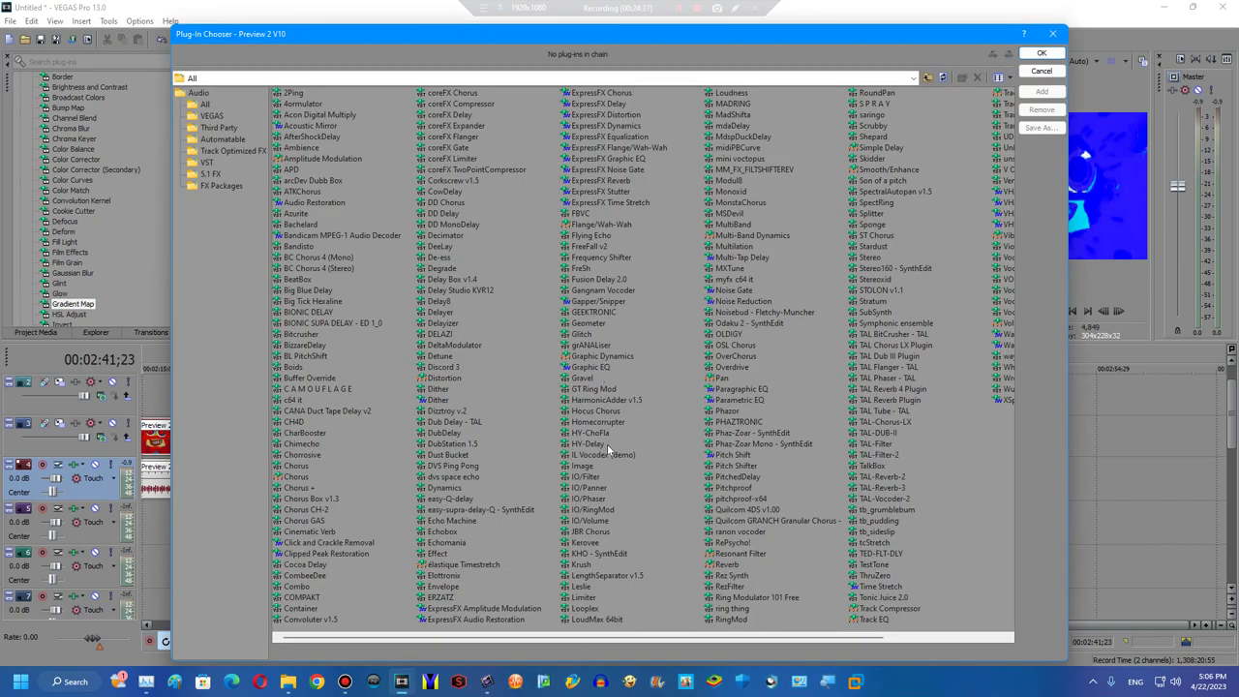
{"action": "left_click", "coordinate": [605, 454]}
{"action": "left_click", "coordinate": [1041, 92]}
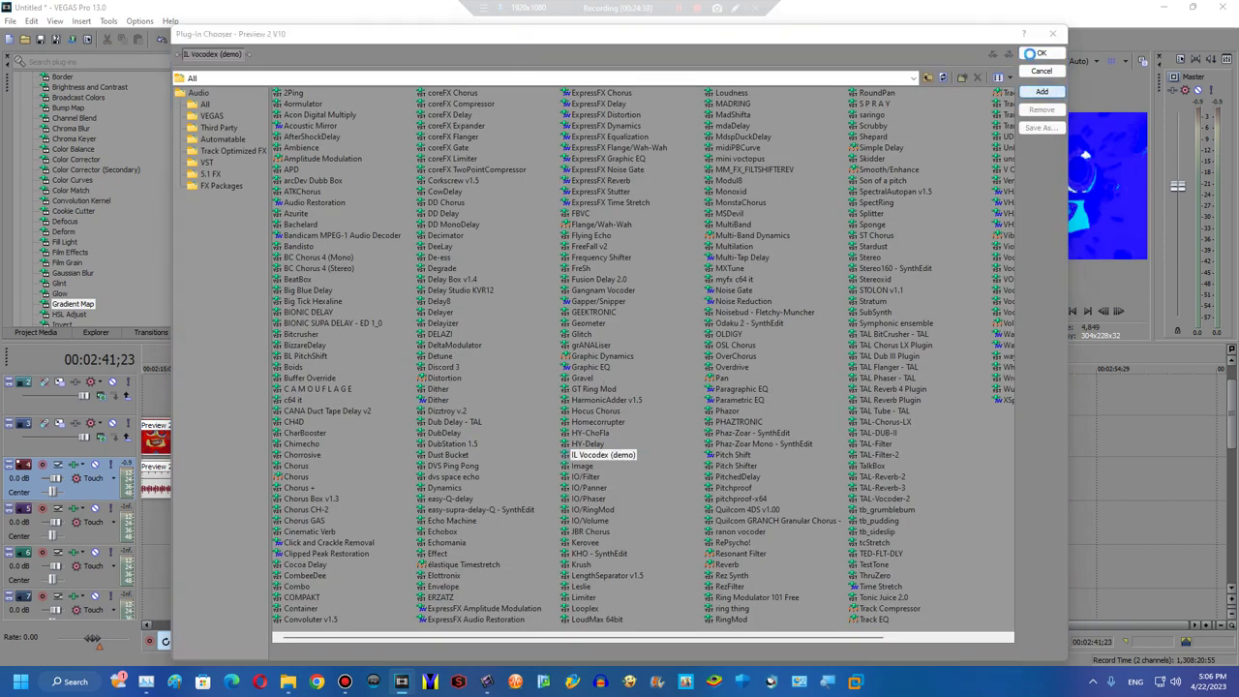
{"action": "left_click", "coordinate": [1041, 92]}
{"action": "left_click", "coordinate": [1034, 54]}
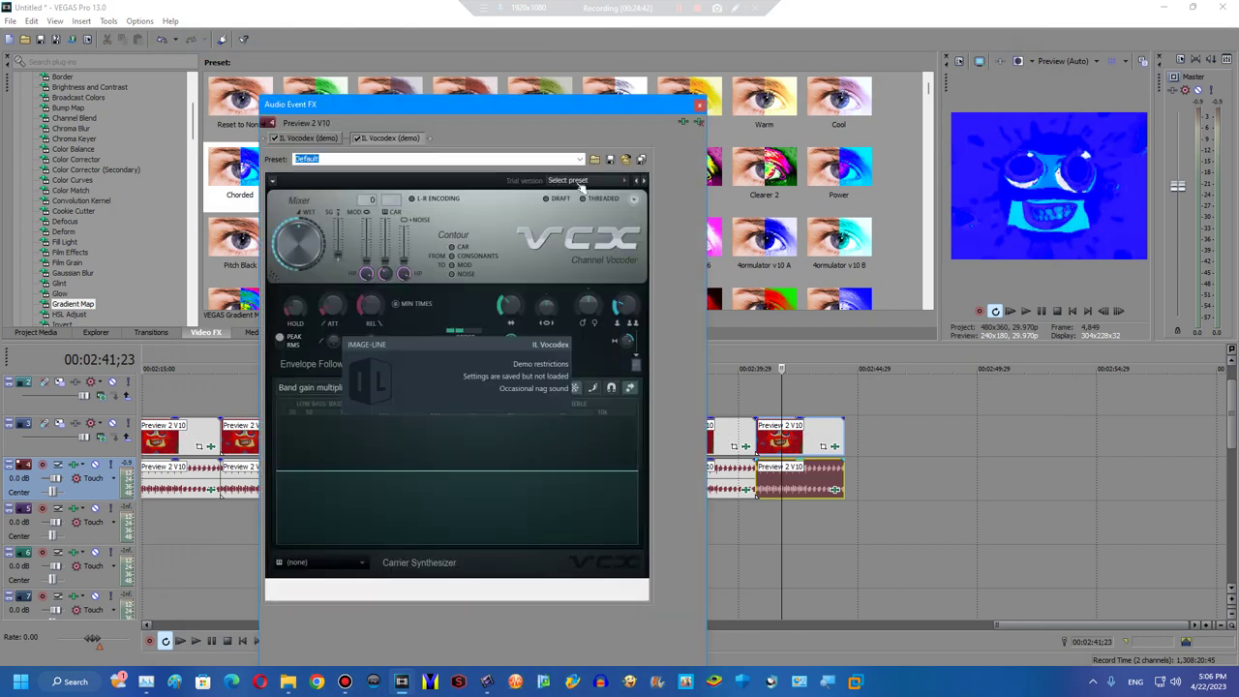
Set IL Vocodex to the Clearer preset and play back the clip.
{"action": "left_click", "coordinate": [600, 180]}
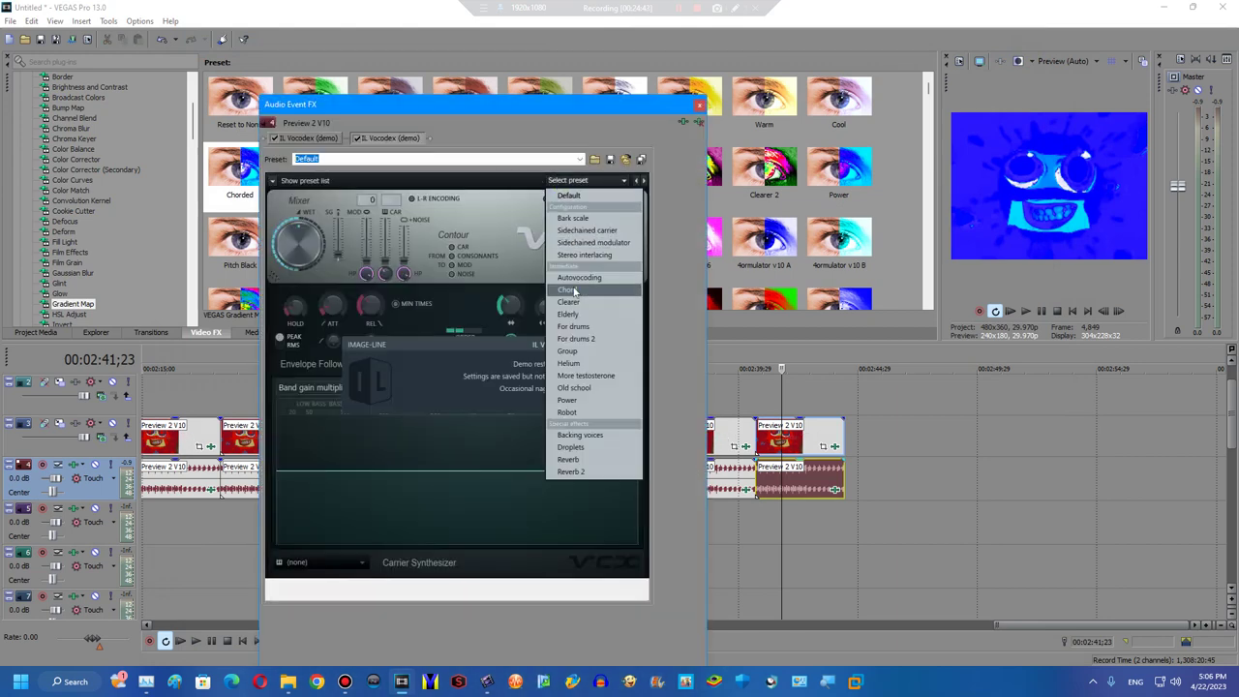
{"action": "left_click", "coordinate": [573, 290]}
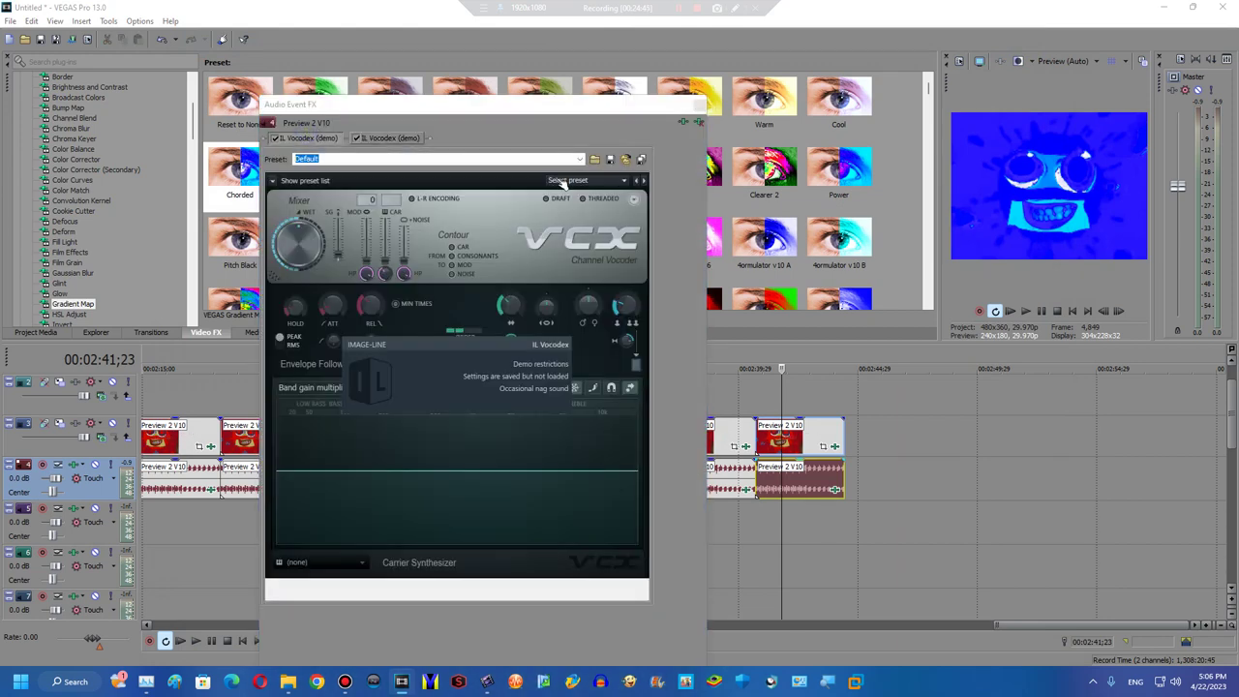
{"action": "left_click", "coordinate": [571, 181]}
{"action": "left_click", "coordinate": [573, 302]}
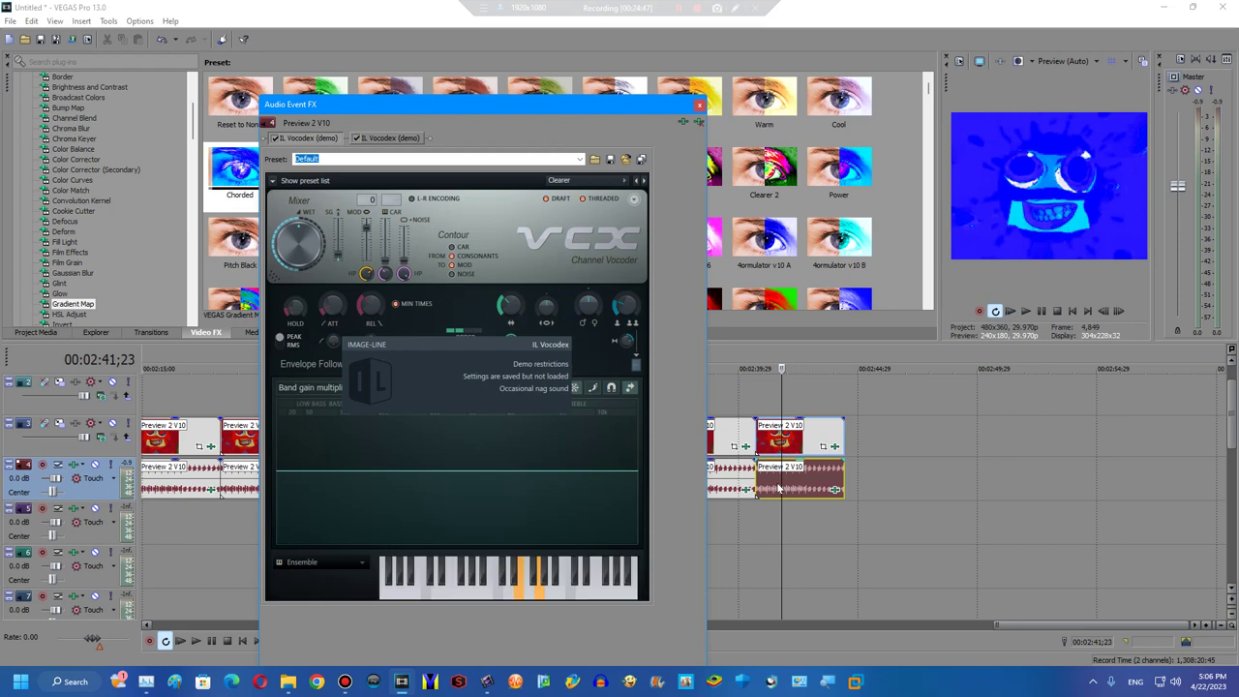
{"action": "left_click", "coordinate": [756, 520]}
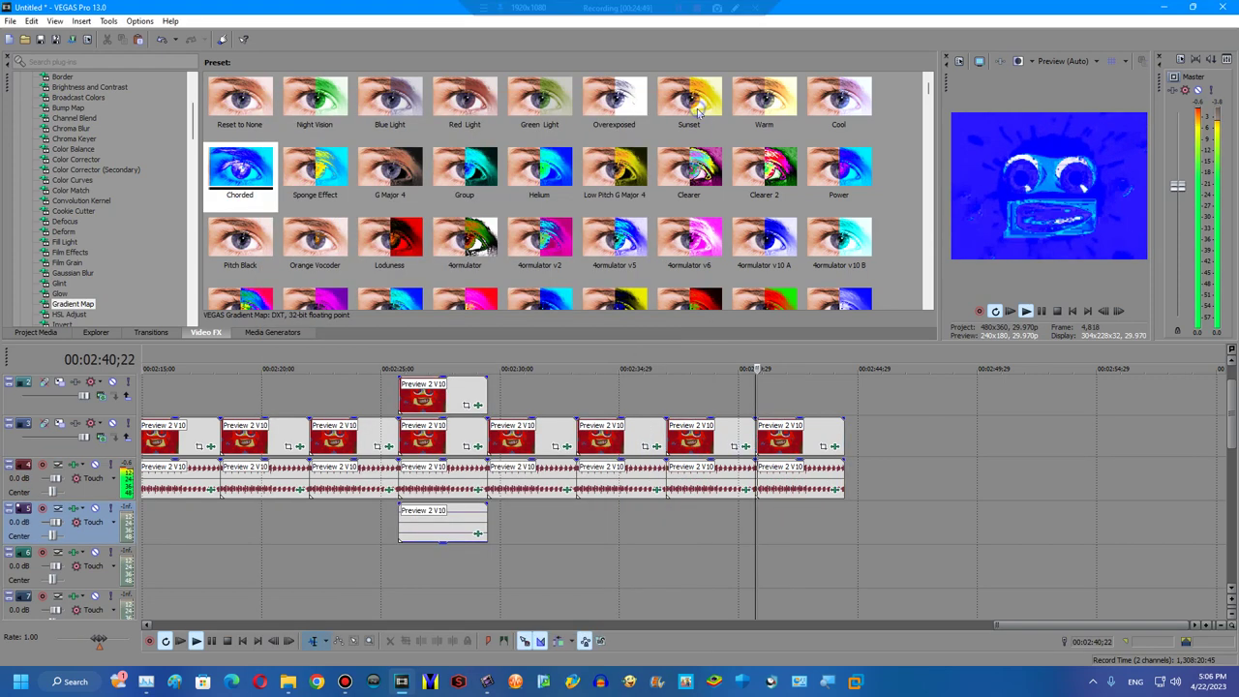
{"action": "key", "text": "space"}
{"action": "key", "text": "space"}
Return to the project start and choose the MainConcept AVC Apple iPod 640x480 render format.
{"action": "scroll", "coordinate": [593, 556], "scroll_direction": "down", "scroll_amount": 3}
{"action": "scroll", "coordinate": [596, 538], "scroll_direction": "down", "scroll_amount": 3}
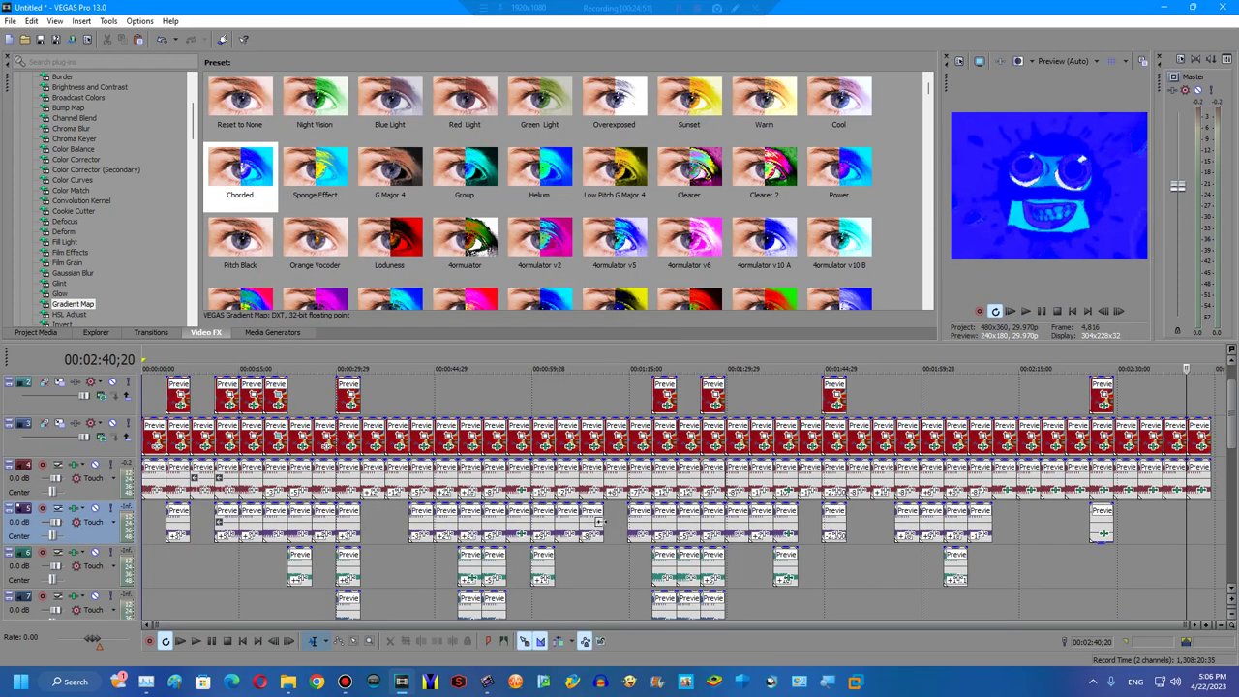
{"action": "left_click", "coordinate": [1071, 311]}
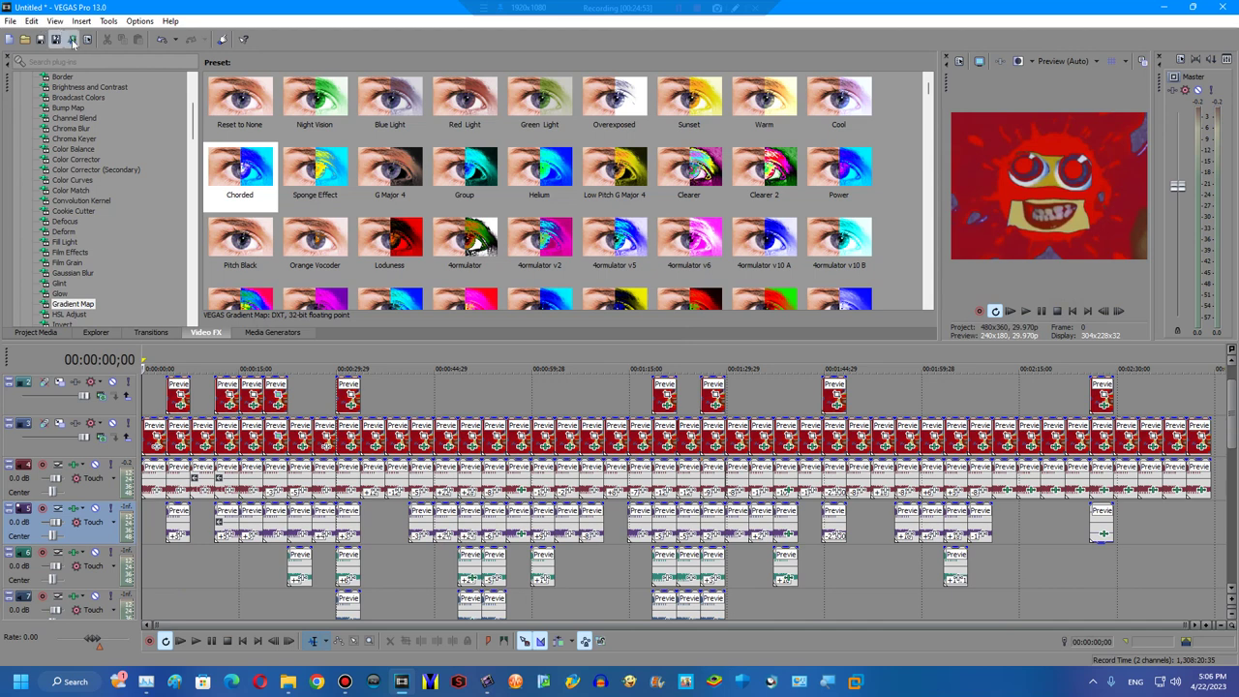
{"action": "key", "text": "ctrl+alt+r"}
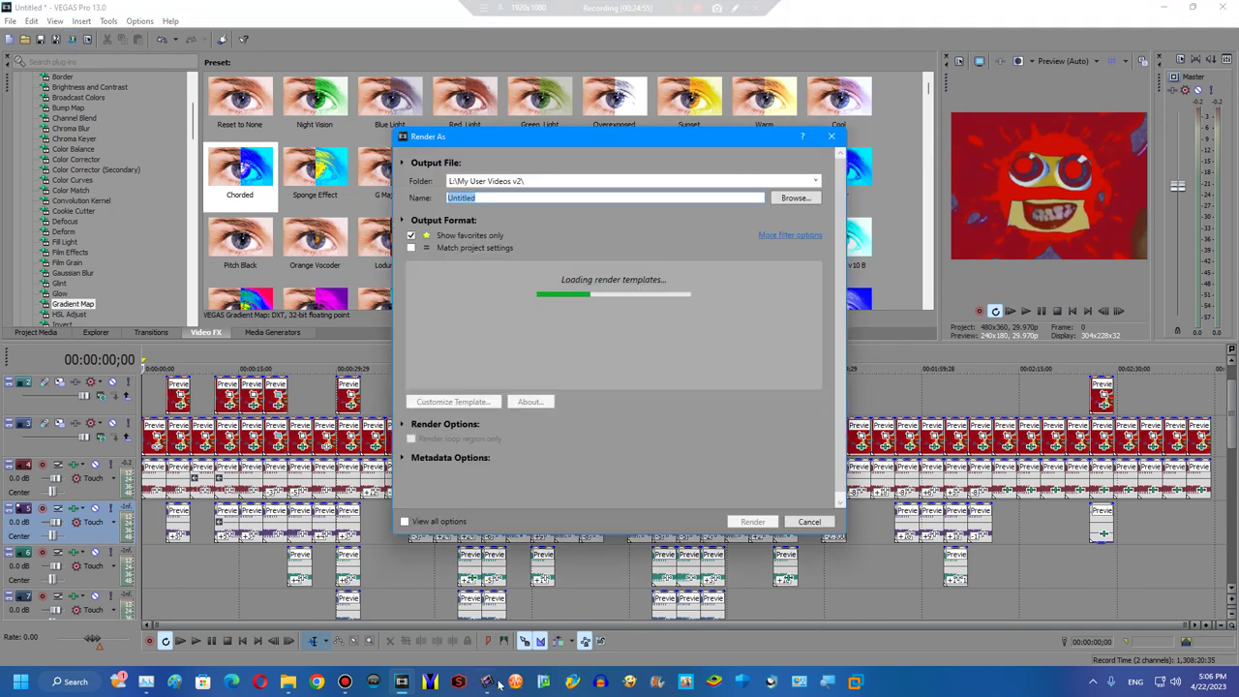
{"action": "key", "text": "alt+Tab"}
{"action": "key", "text": "alt+Tab"}
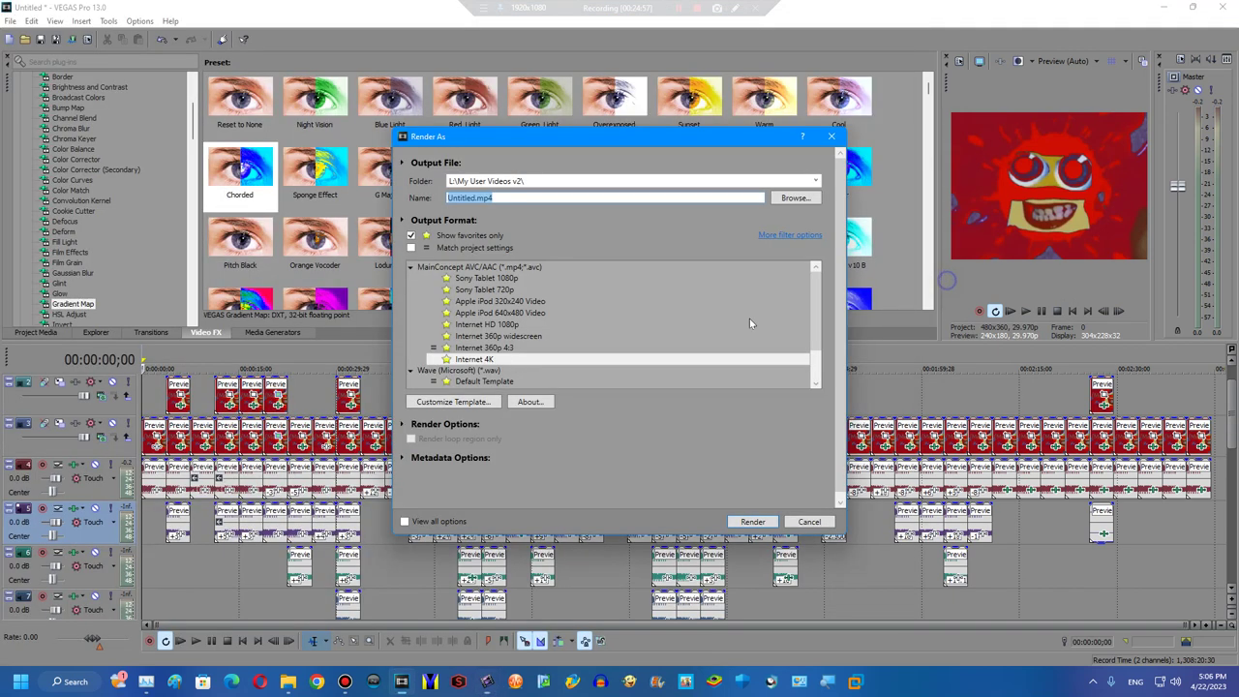
{"action": "left_click", "coordinate": [502, 360]}
{"action": "scroll", "coordinate": [487, 371], "scroll_direction": "up", "scroll_amount": 1}
{"action": "scroll", "coordinate": [528, 283], "scroll_direction": "up", "scroll_amount": 1}
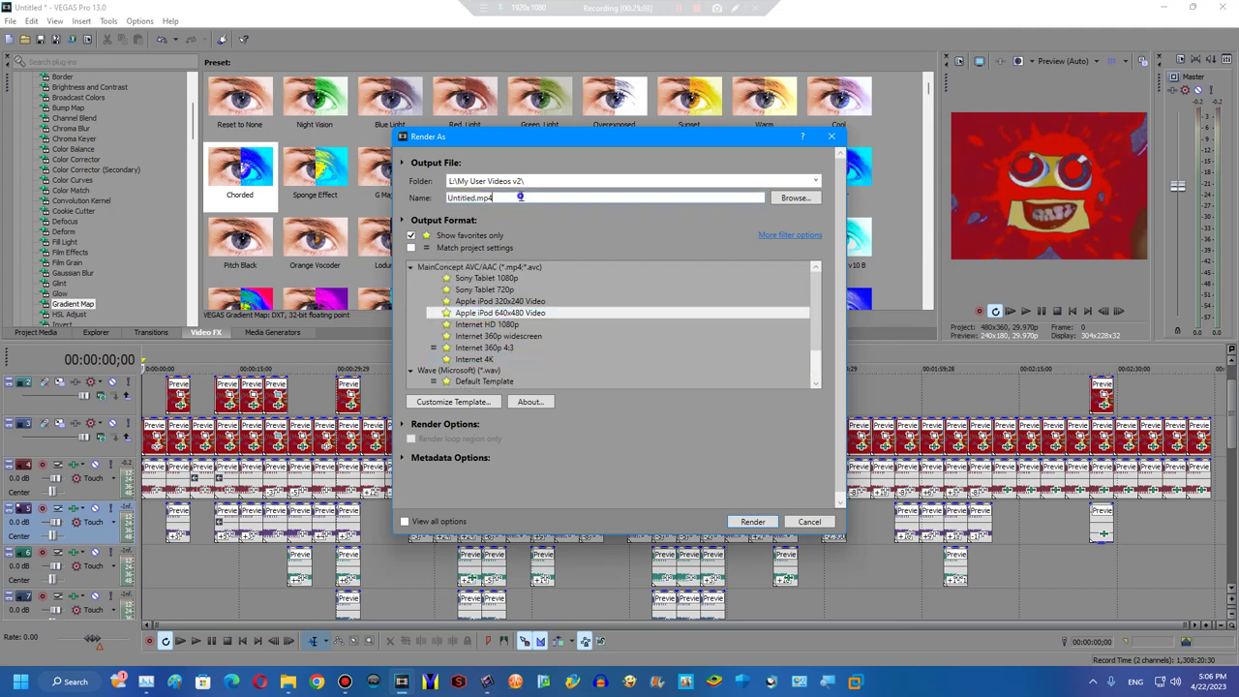
{"action": "left_click", "coordinate": [513, 313]}
Name the MP4 'Preview 2 v10 Effects - Preview 1982 Effects' and start rendering.
{"action": "type", "text": "Pr"}
{"action": "type", "text": ":"}
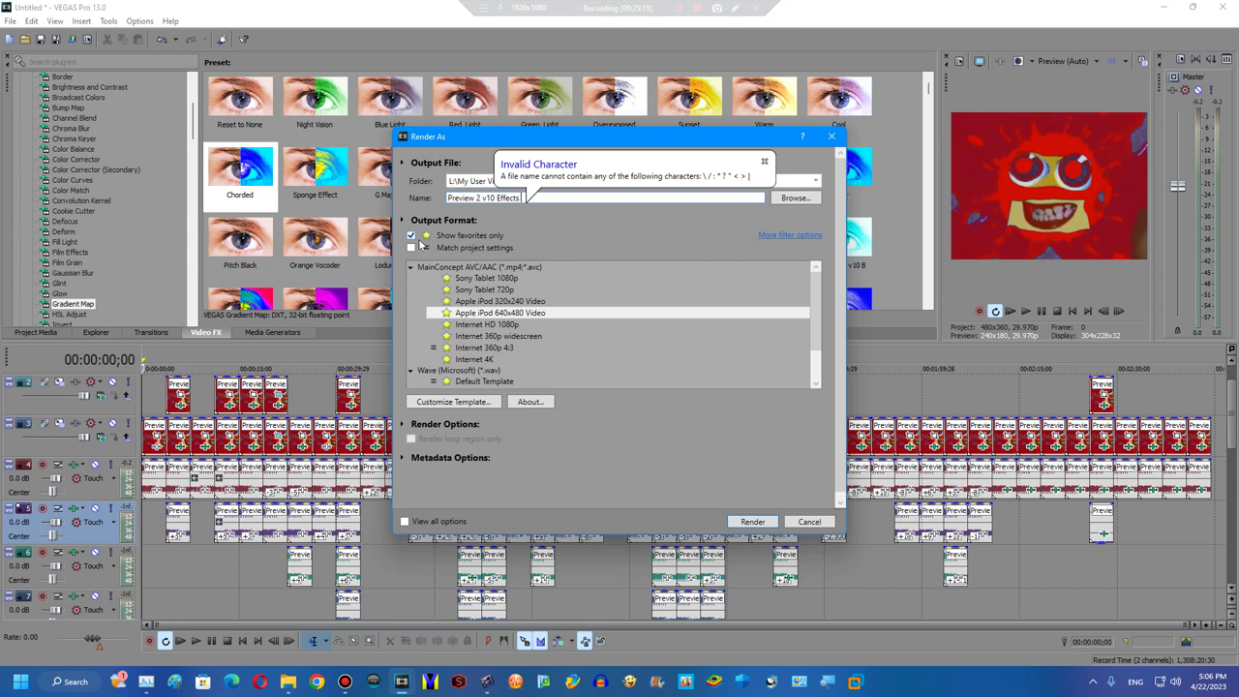
{"action": "type", "text": " - Preview 1982 Effects"}
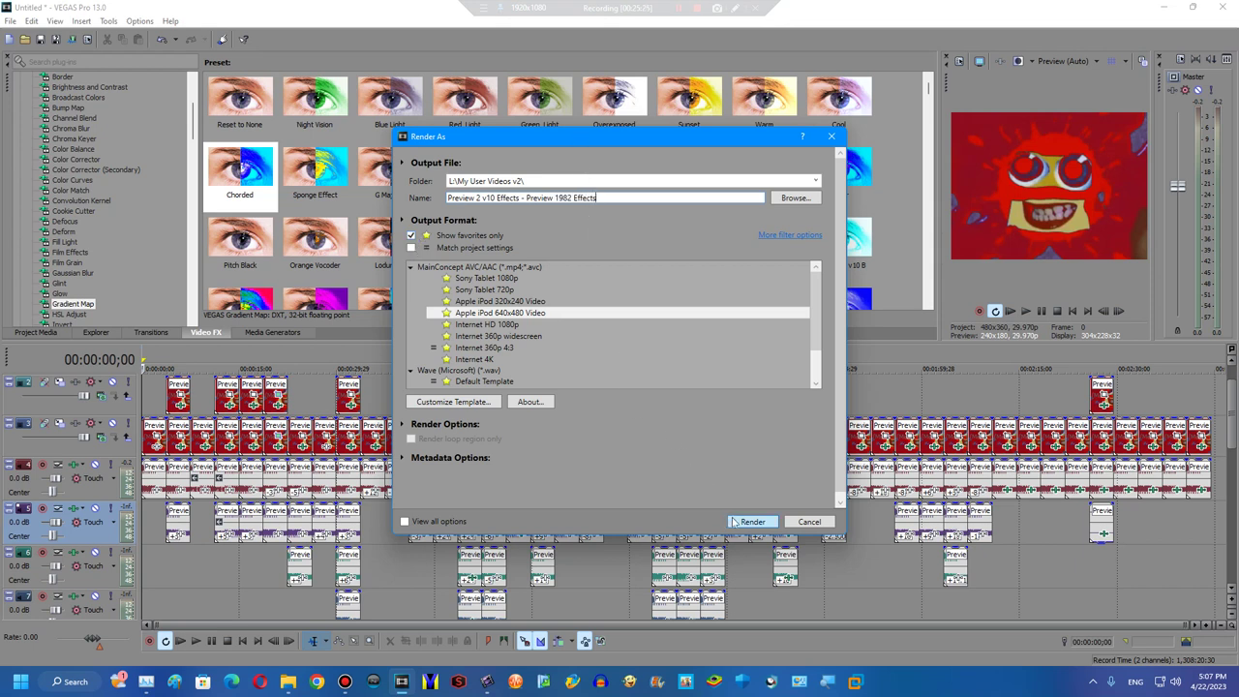
{"action": "left_click", "coordinate": [734, 522]}
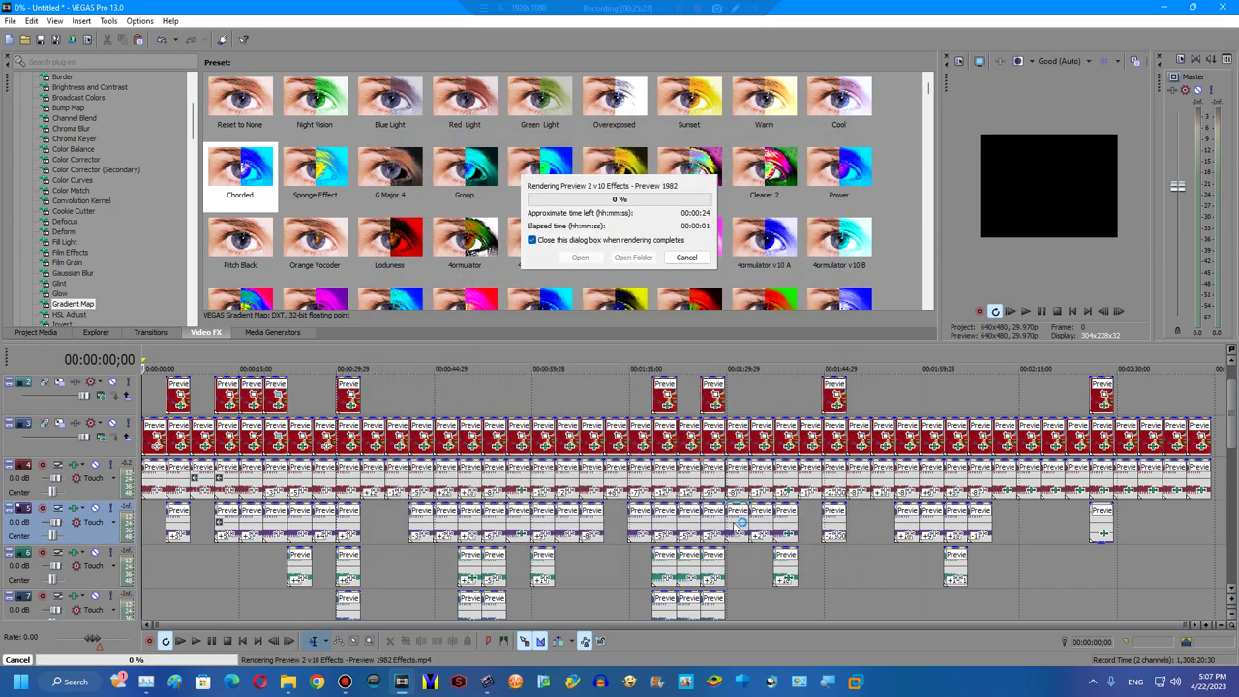